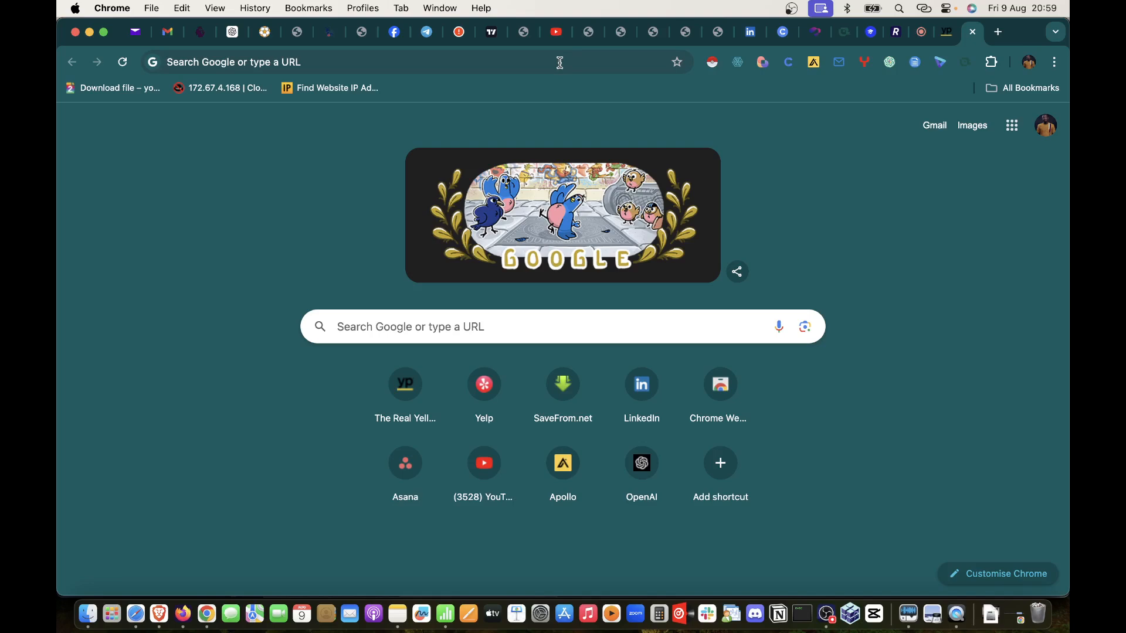
Step: Search the web for "google map" and open the Google Maps site from the results
{"action": "left_click", "coordinate": [560, 63]}
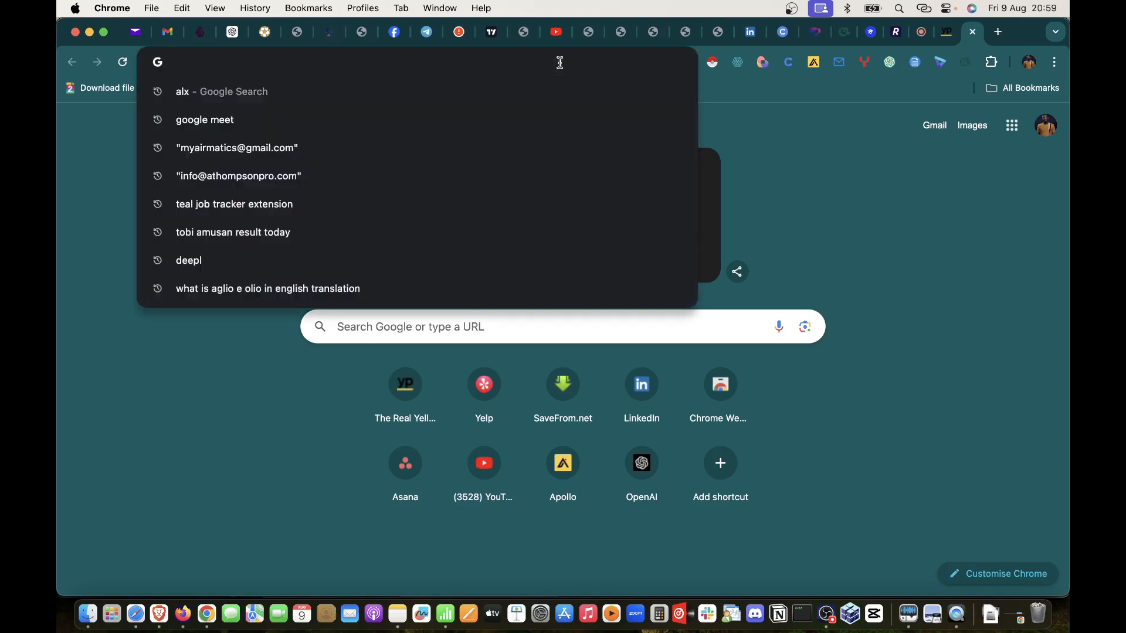
{"action": "type", "text": "google "}
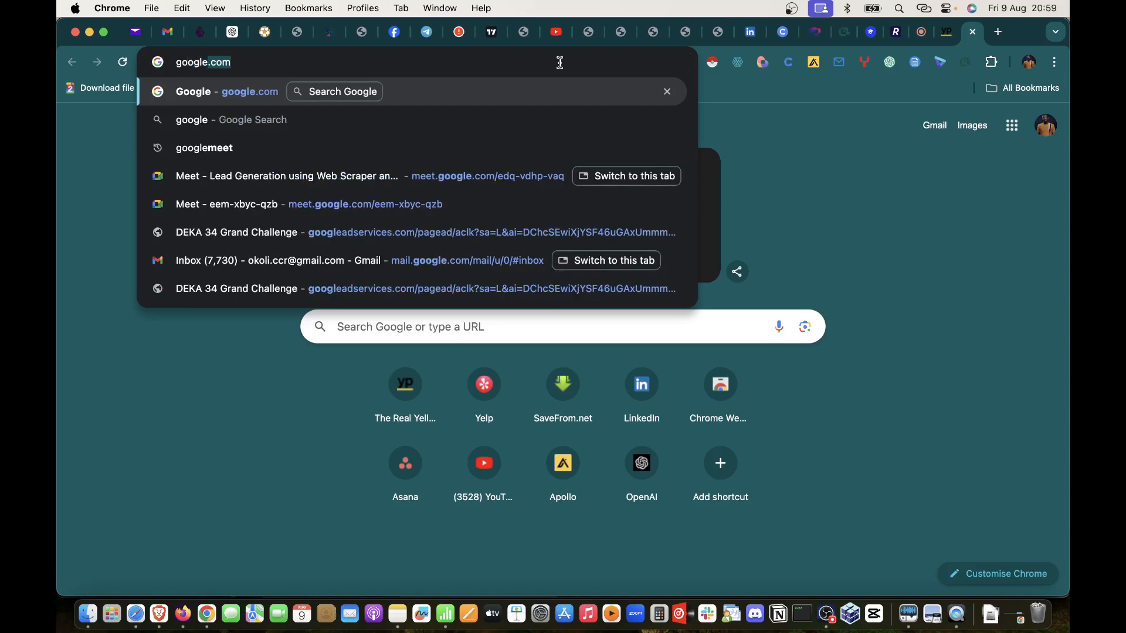
{"action": "type", "text": "m"}
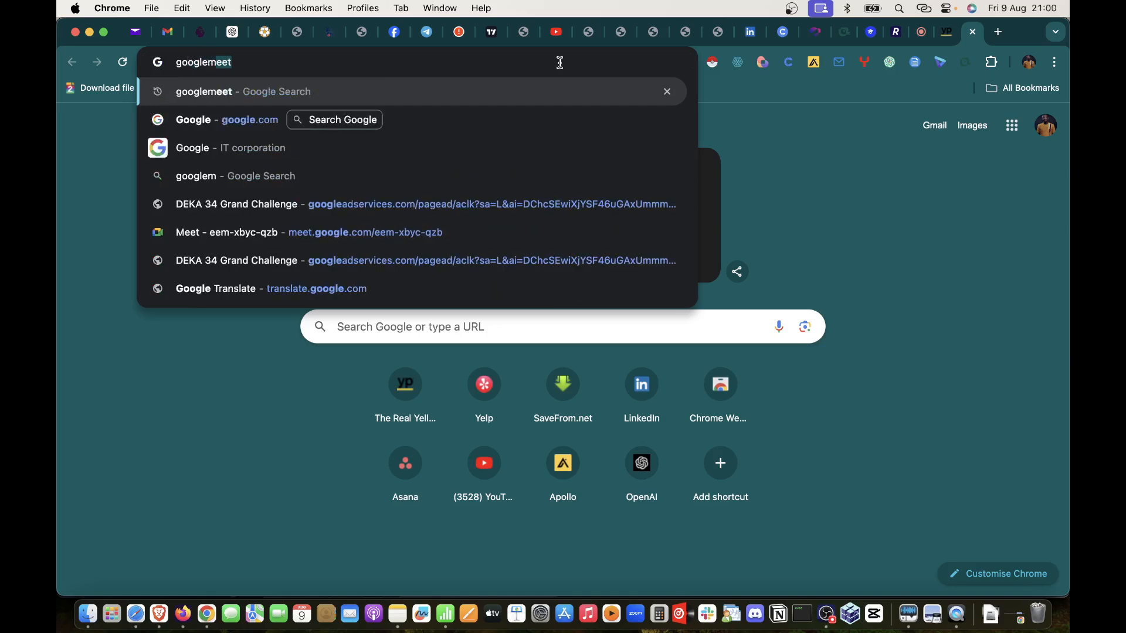
{"action": "key", "text": "BackSpace"}
{"action": "key", "text": "BackSpace"}
{"action": "type", "text": "map"}
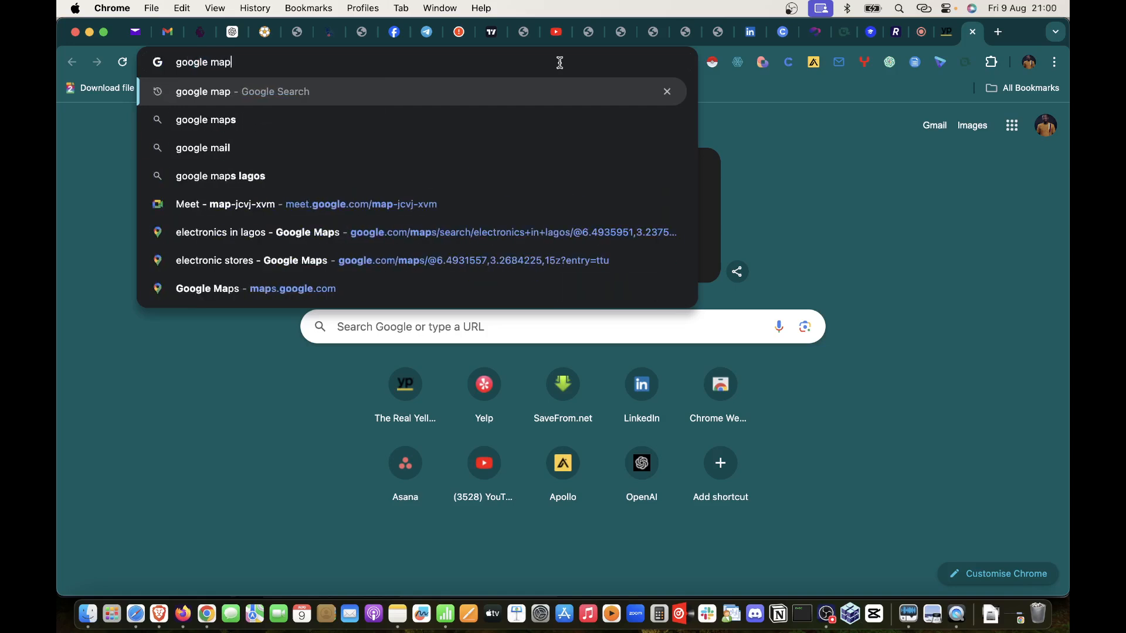
{"action": "key", "text": "Return"}
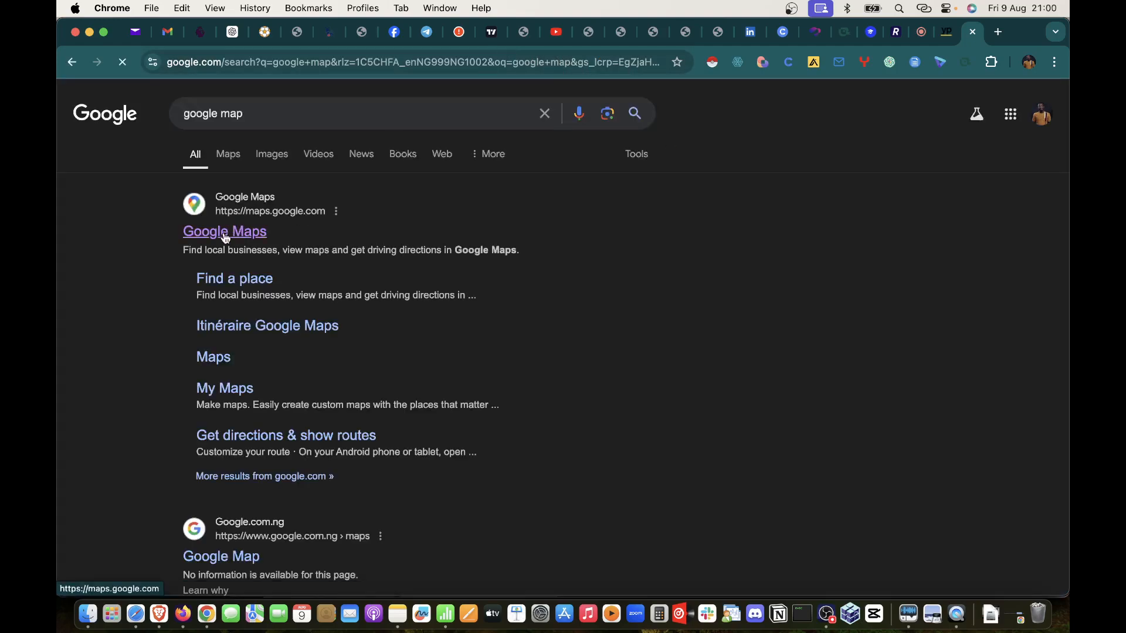
{"action": "left_click", "coordinate": [226, 246]}
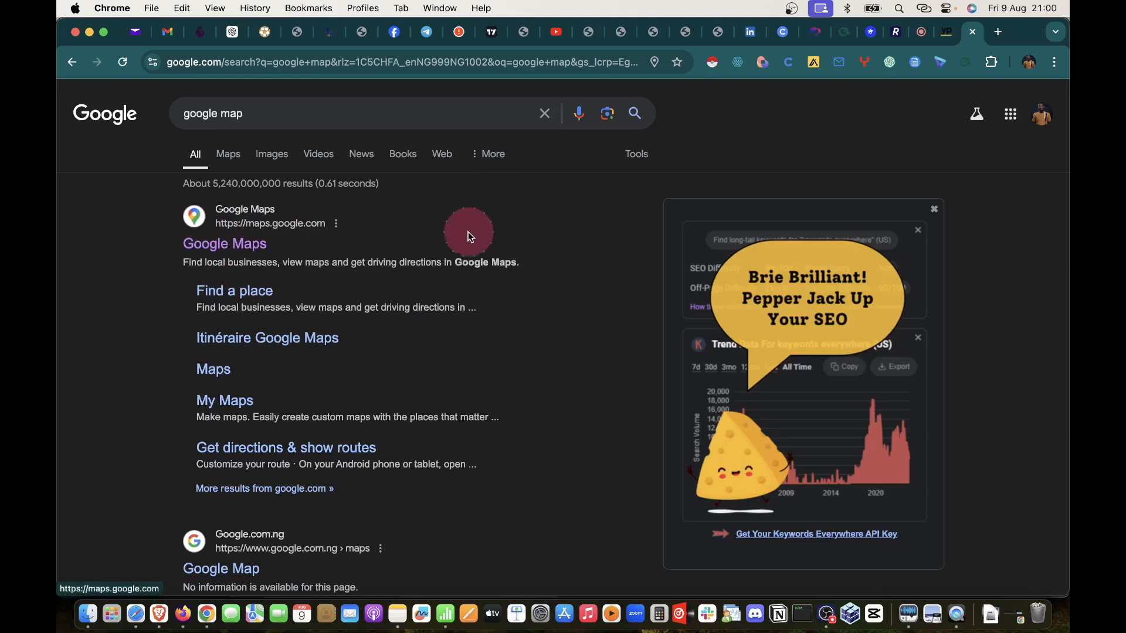
{"action": "left_click", "coordinate": [216, 249]}
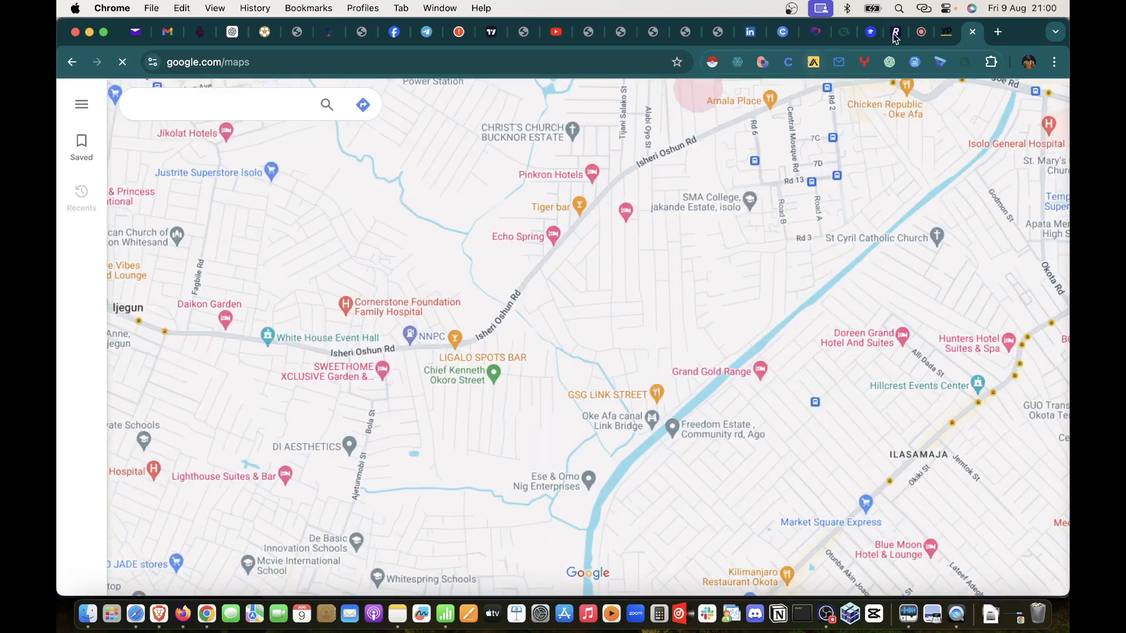
{"action": "left_click", "coordinate": [924, 37]}
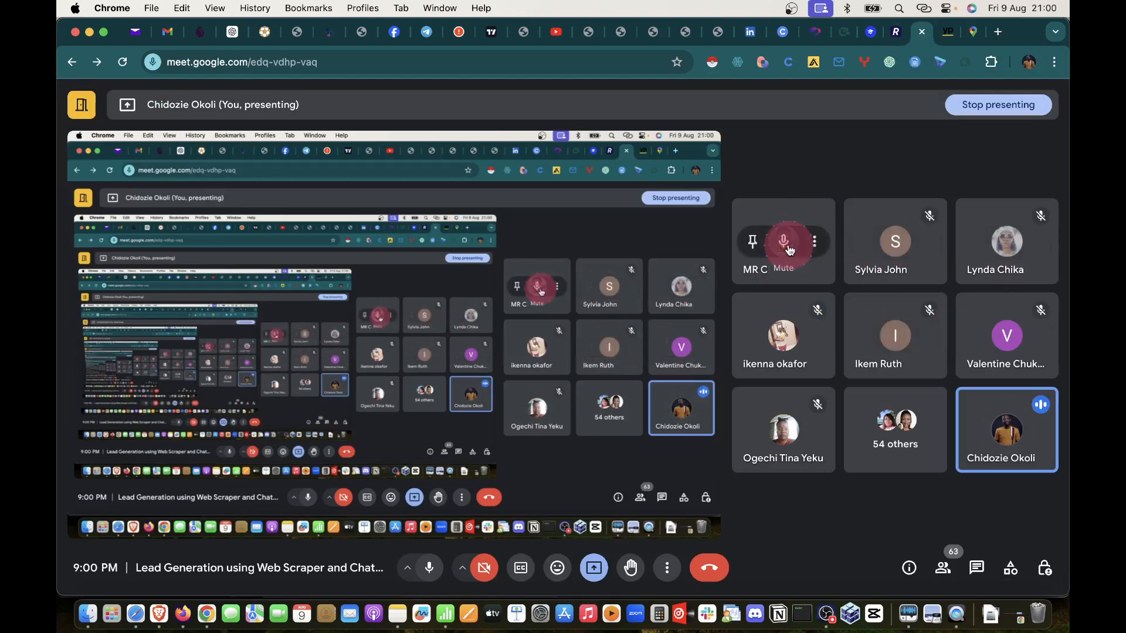
{"action": "left_click", "coordinate": [973, 33]}
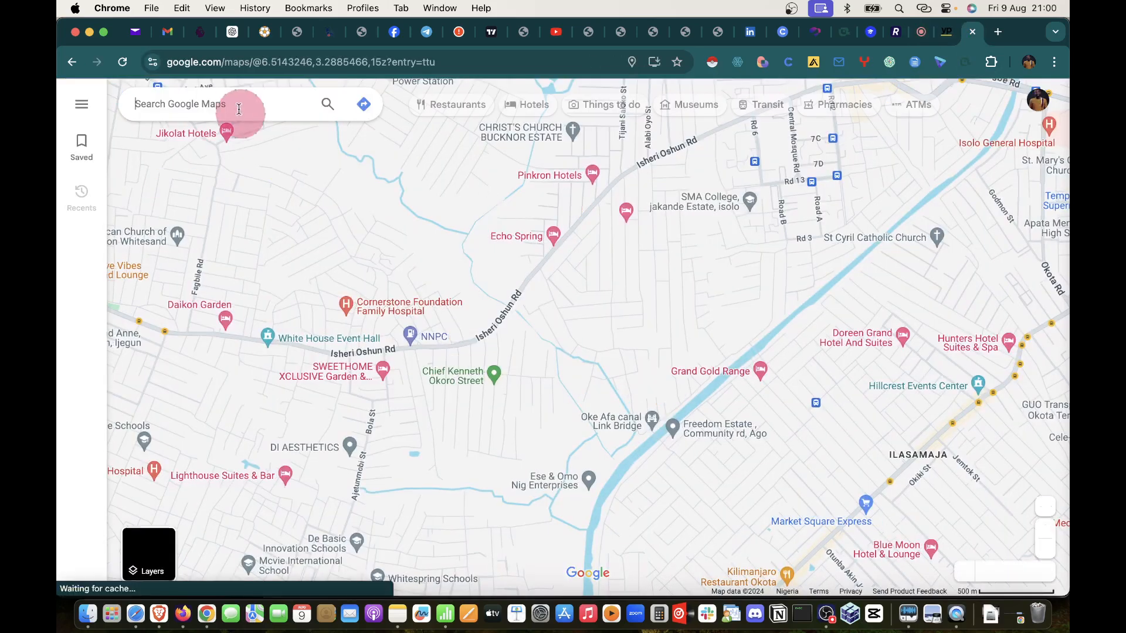
Step: Search the map for hotels in Ikeja
{"action": "left_click", "coordinate": [234, 106]}
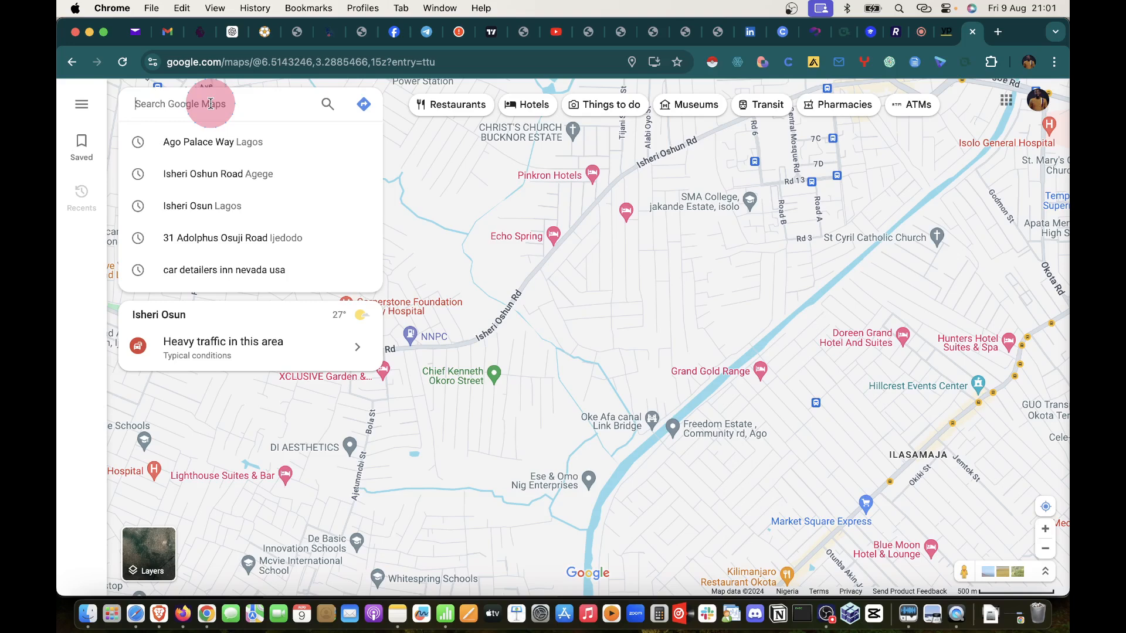
{"action": "left_click", "coordinate": [210, 104]}
{"action": "type", "text": "Hotels in"}
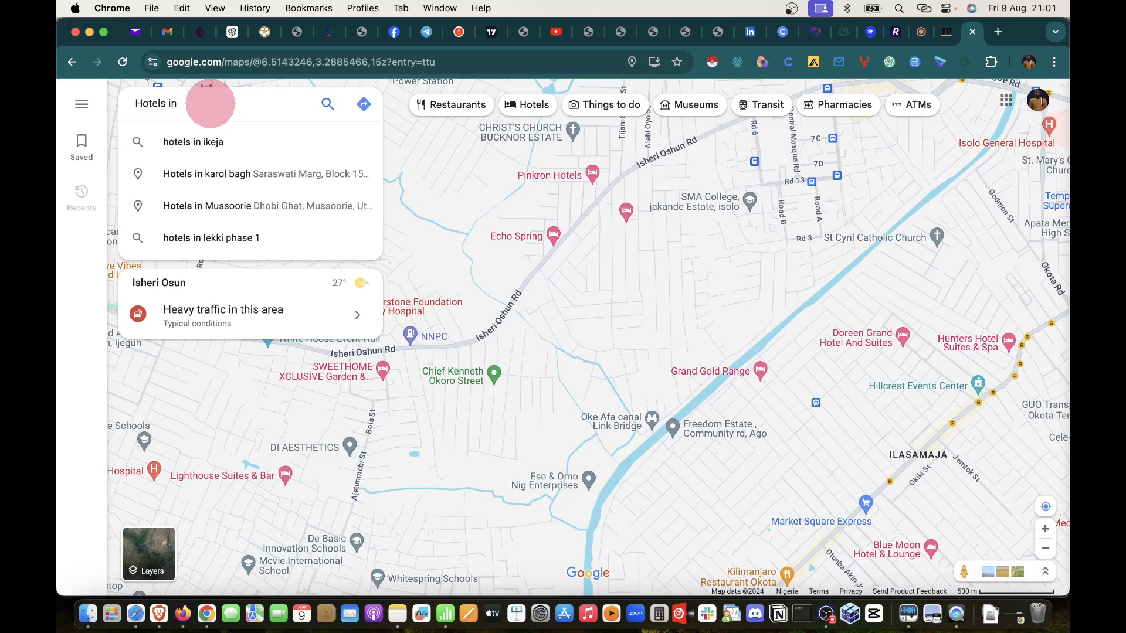
{"action": "type", "text": " Ikeja"}
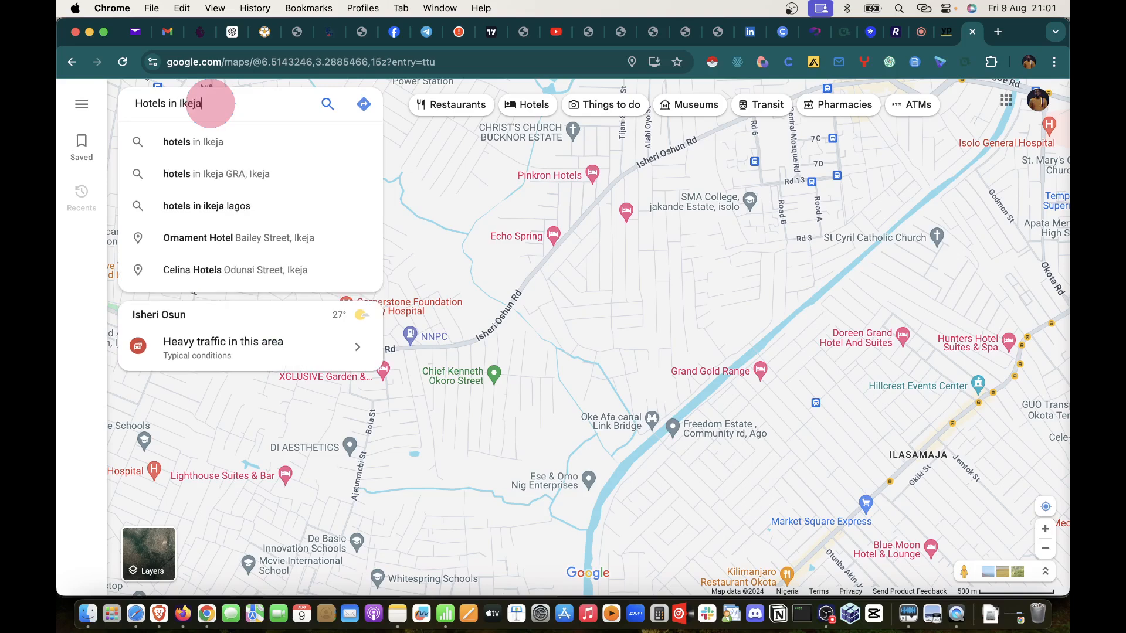
{"action": "left_click", "coordinate": [186, 141]}
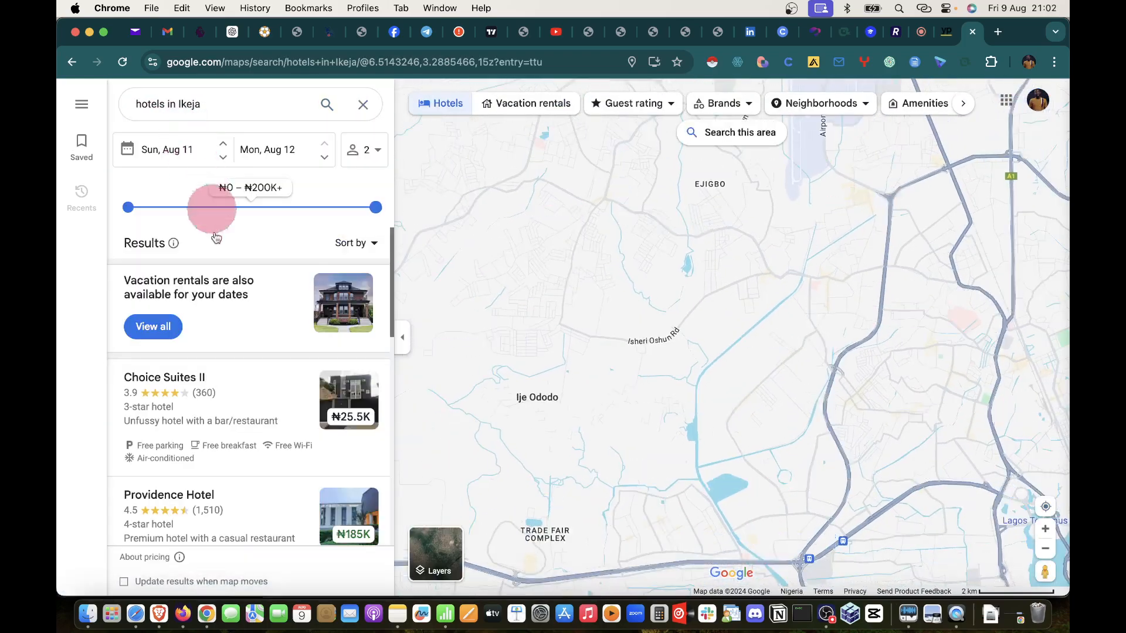
Step: Look through the list of Ikeja hotels, examining the names, ratings and prices of the listings
{"action": "scroll", "coordinate": [205, 373], "scroll_direction": "down", "scroll_amount": 2}
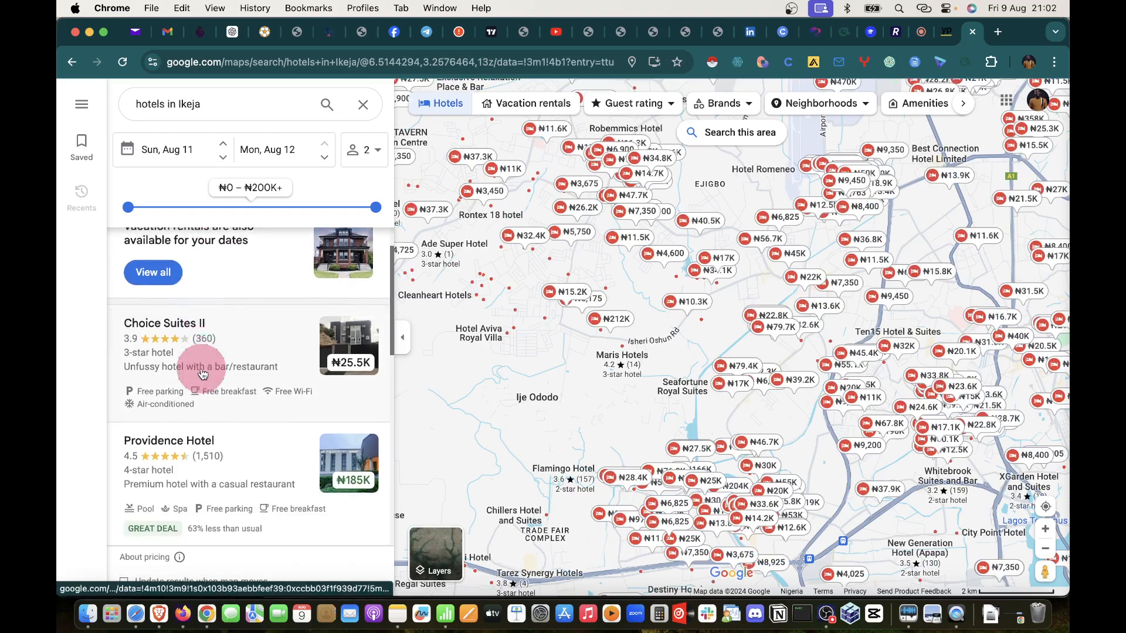
{"action": "scroll", "coordinate": [202, 373], "scroll_direction": "down", "scroll_amount": 5}
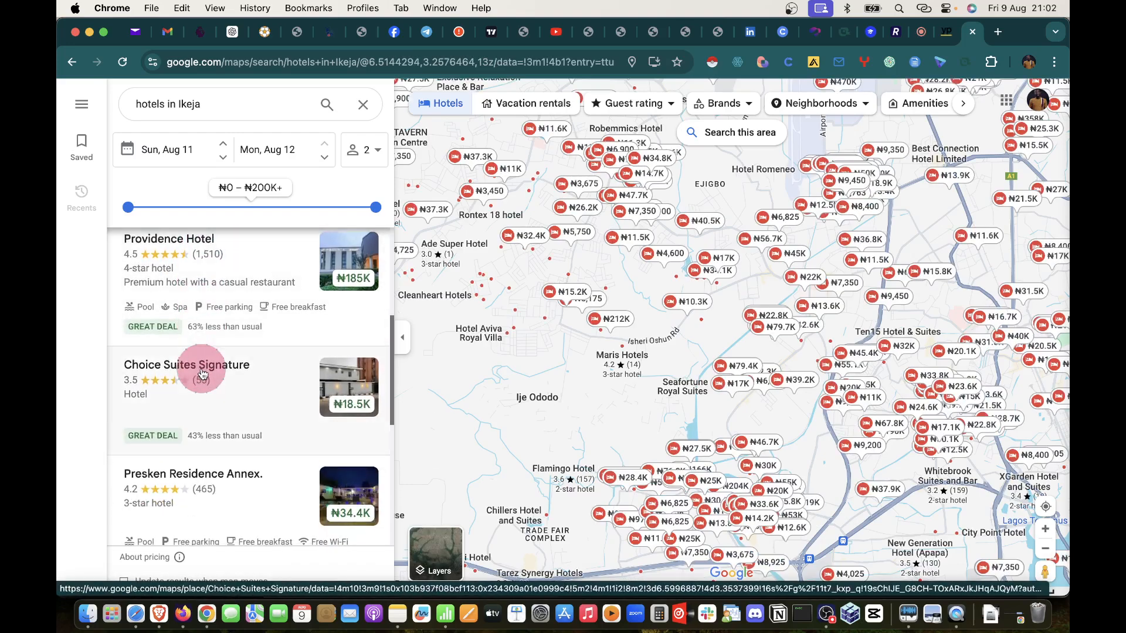
{"action": "scroll", "coordinate": [202, 374], "scroll_direction": "down", "scroll_amount": 2}
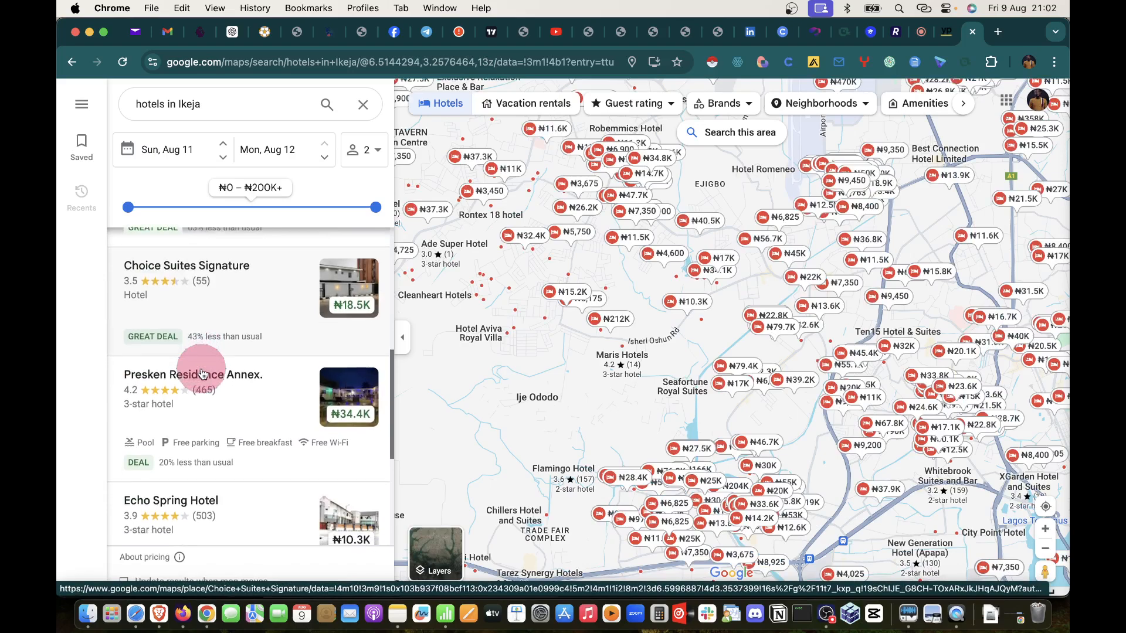
{"action": "scroll", "coordinate": [202, 374], "scroll_direction": "down", "scroll_amount": 8}
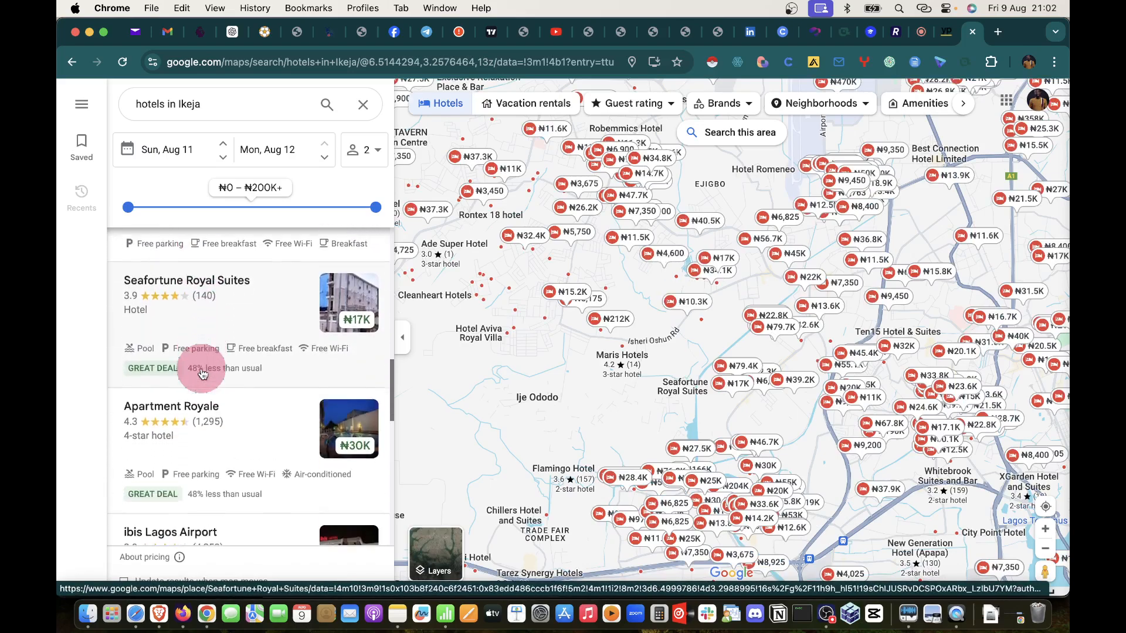
{"action": "scroll", "coordinate": [202, 373], "scroll_direction": "down", "scroll_amount": 3}
{"action": "scroll", "coordinate": [203, 373], "scroll_direction": "up", "scroll_amount": 15}
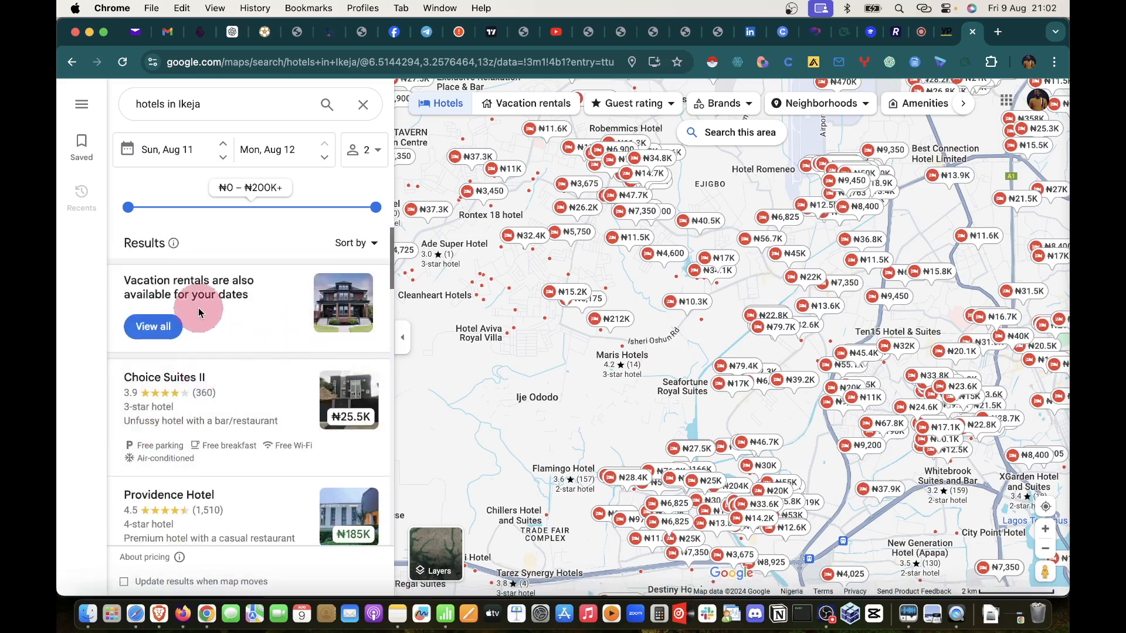
{"action": "scroll", "coordinate": [201, 309], "scroll_direction": "down", "scroll_amount": 2}
{"action": "scroll", "coordinate": [199, 312], "scroll_direction": "up", "scroll_amount": 2}
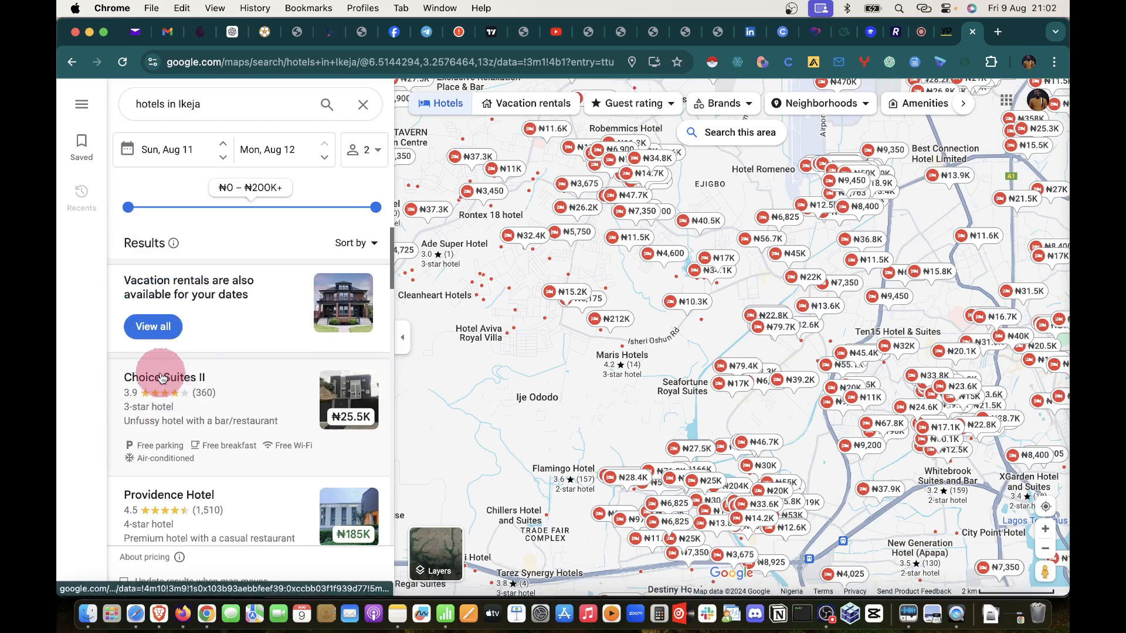
{"action": "scroll", "coordinate": [235, 454], "scroll_direction": "down", "scroll_amount": 2}
{"action": "scroll", "coordinate": [238, 458], "scroll_direction": "down", "scroll_amount": 6}
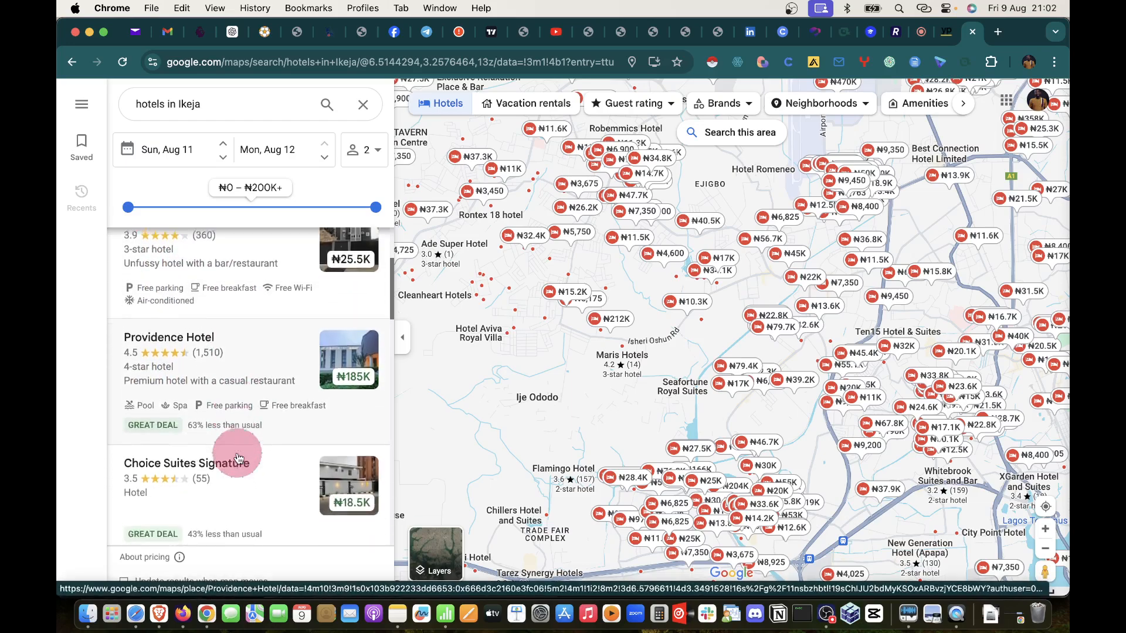
{"action": "scroll", "coordinate": [237, 457], "scroll_direction": "down", "scroll_amount": 5}
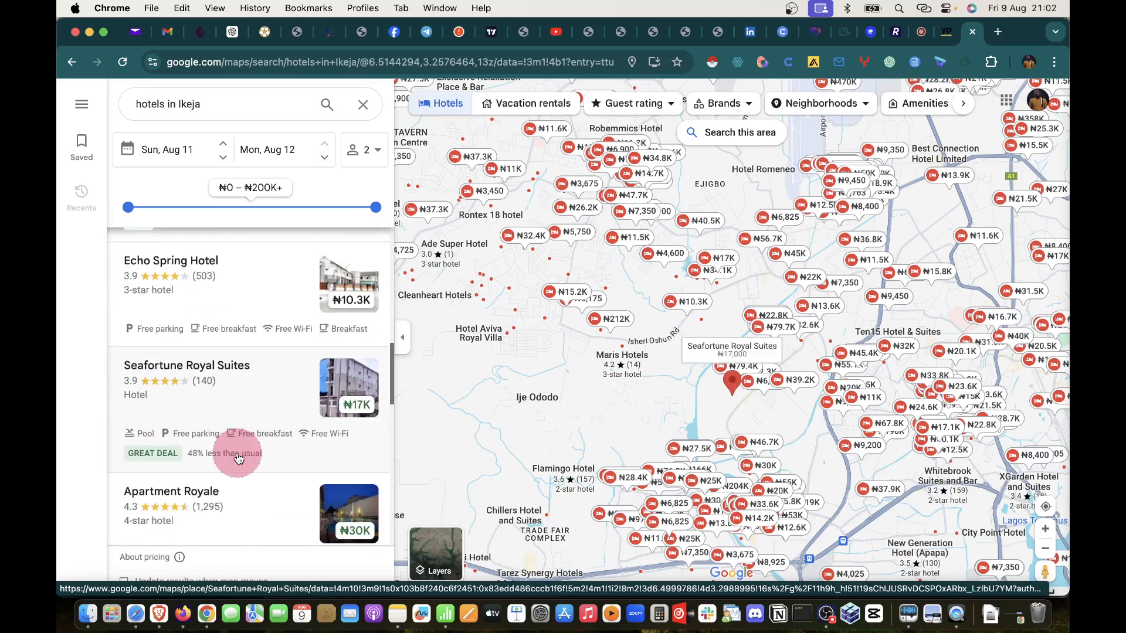
{"action": "scroll", "coordinate": [237, 457], "scroll_direction": "down", "scroll_amount": 8}
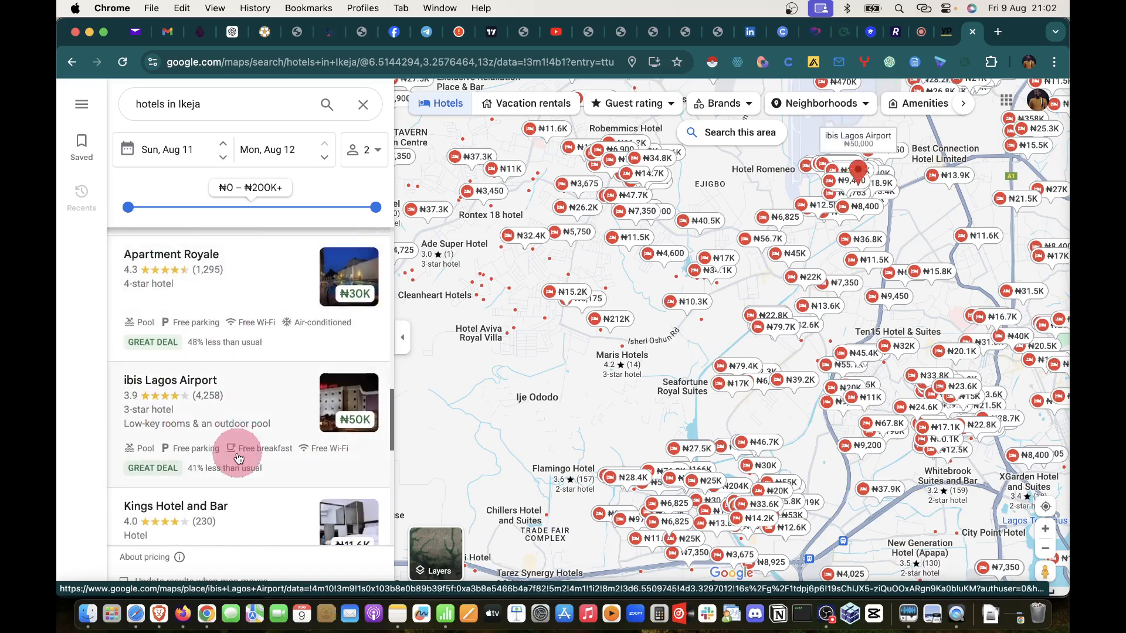
{"action": "scroll", "coordinate": [238, 458], "scroll_direction": "down", "scroll_amount": 4}
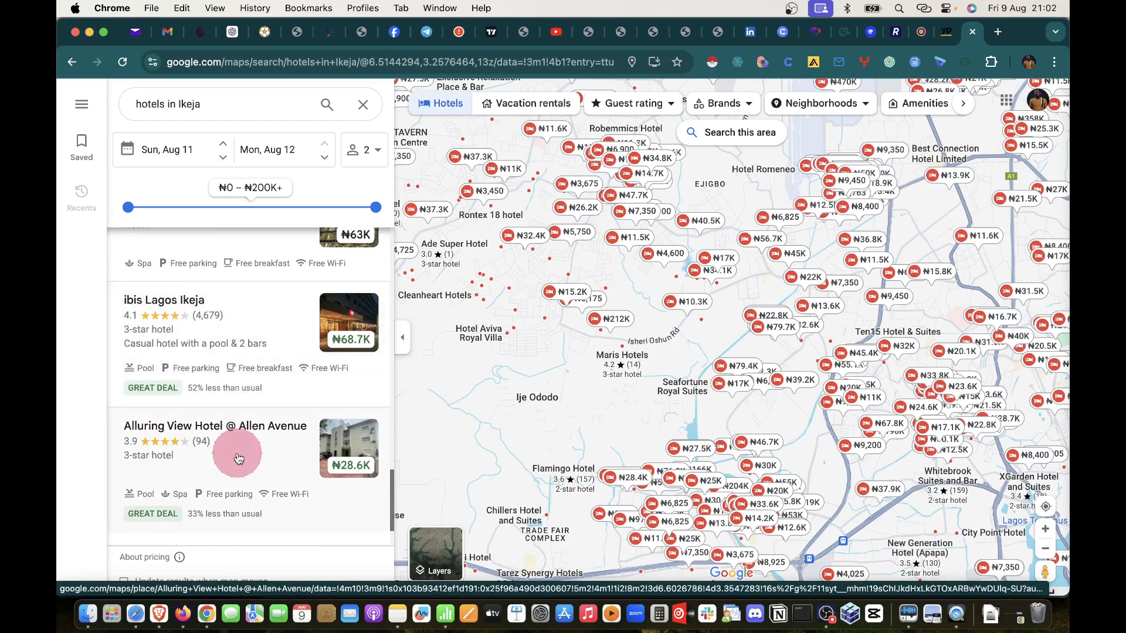
{"action": "triple_click", "coordinate": [185, 103]}
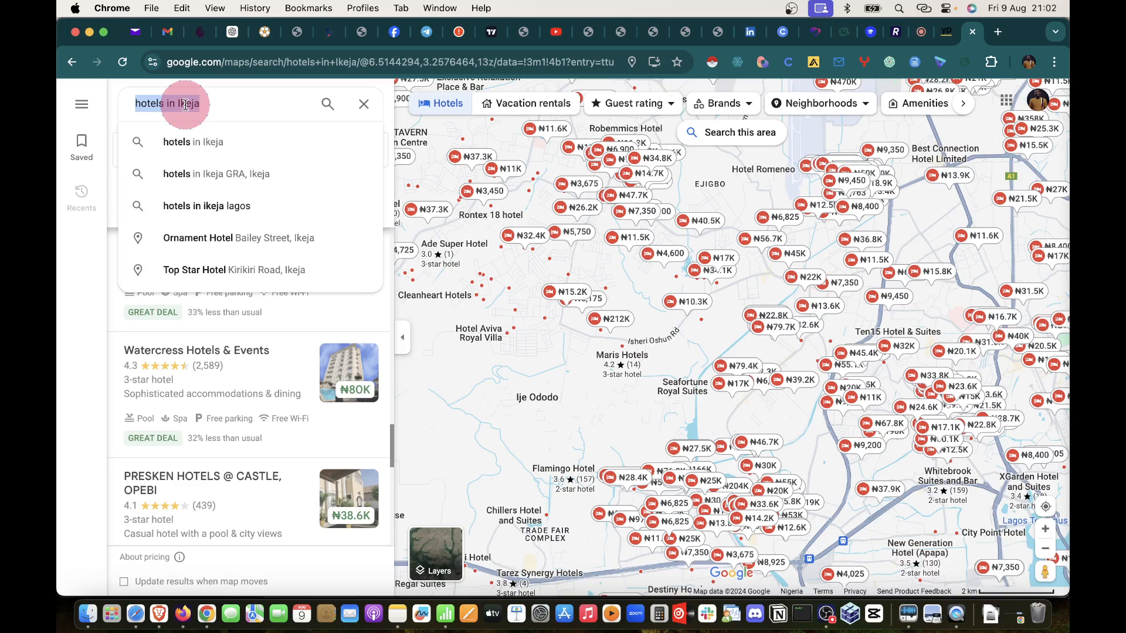
{"action": "left_click", "coordinate": [79, 392]}
{"action": "scroll", "coordinate": [237, 441], "scroll_direction": "down", "scroll_amount": 4}
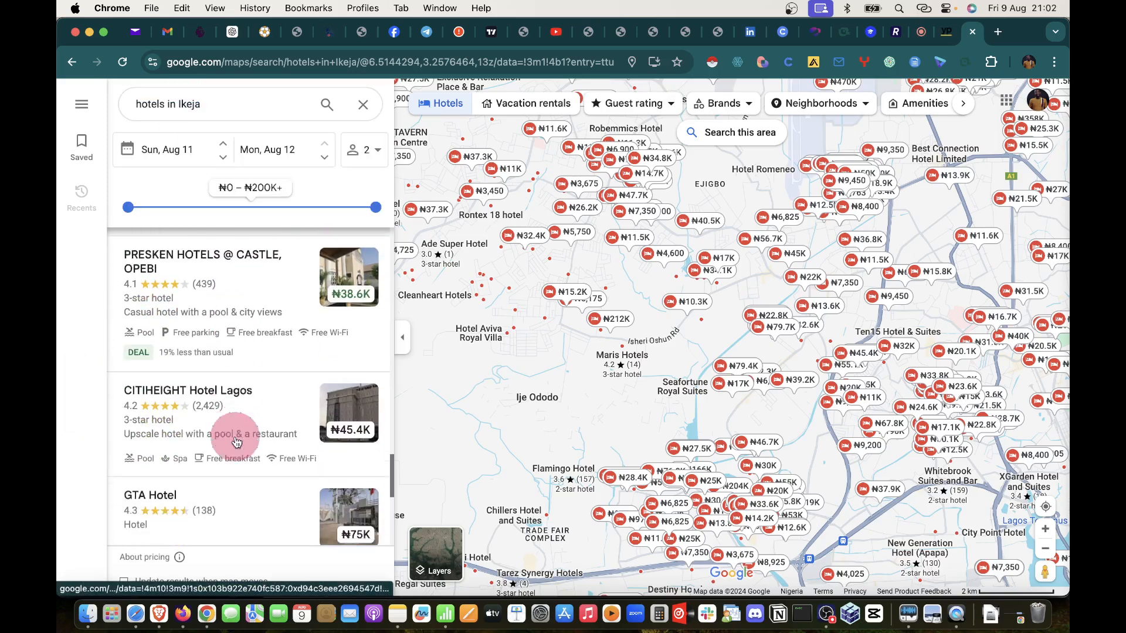
{"action": "scroll", "coordinate": [237, 441], "scroll_direction": "down", "scroll_amount": 10}
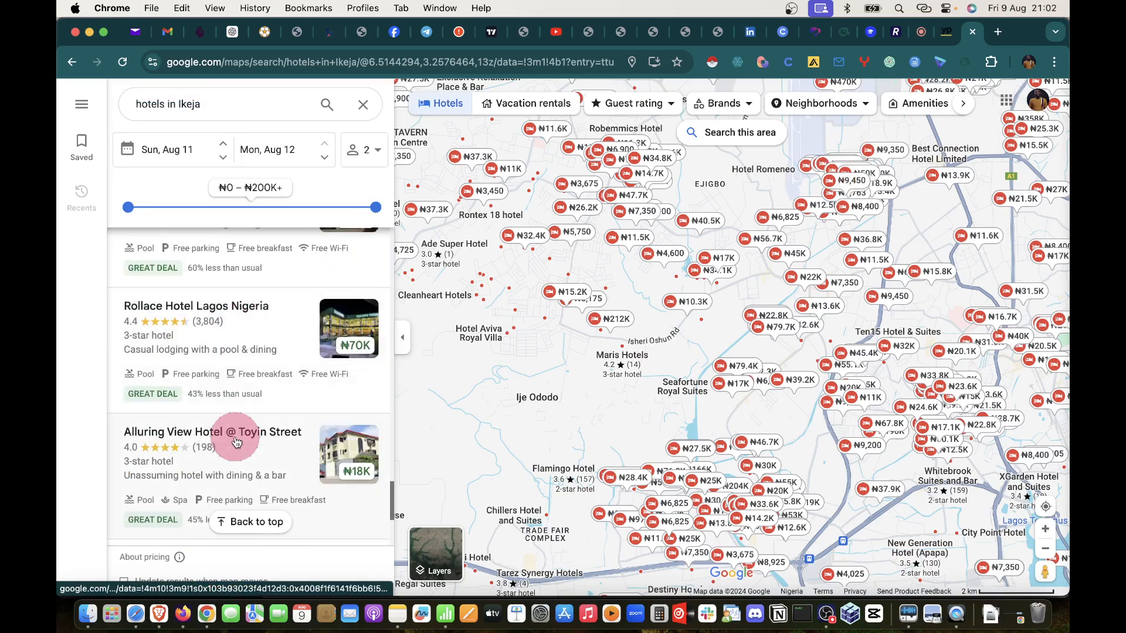
{"action": "scroll", "coordinate": [237, 441], "scroll_direction": "up", "scroll_amount": 8}
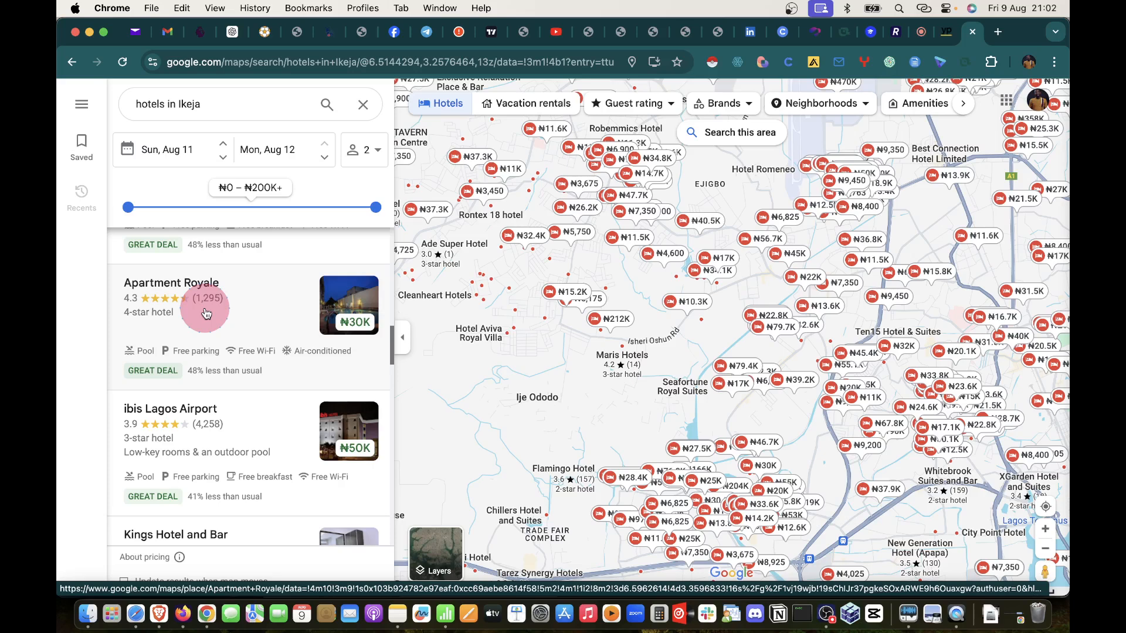
Step: Replace the map search with "electronics companies in lagos" and look through the listed companies and their contact details
{"action": "double_click", "coordinate": [210, 112]}
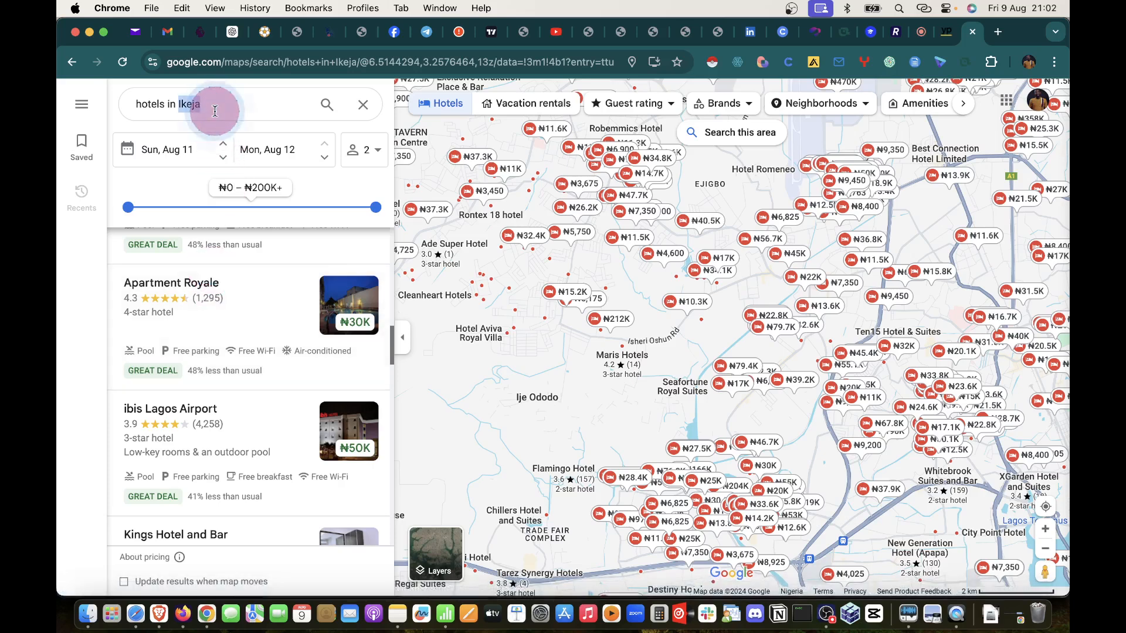
{"action": "triple_click", "coordinate": [214, 111]}
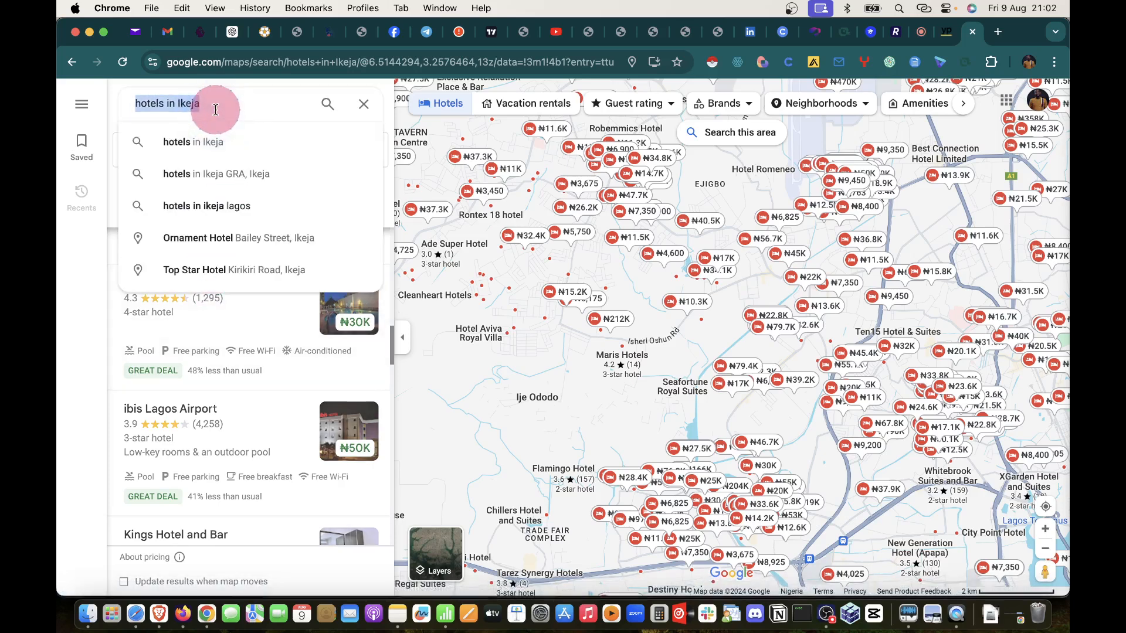
{"action": "type", "text": "elecr"}
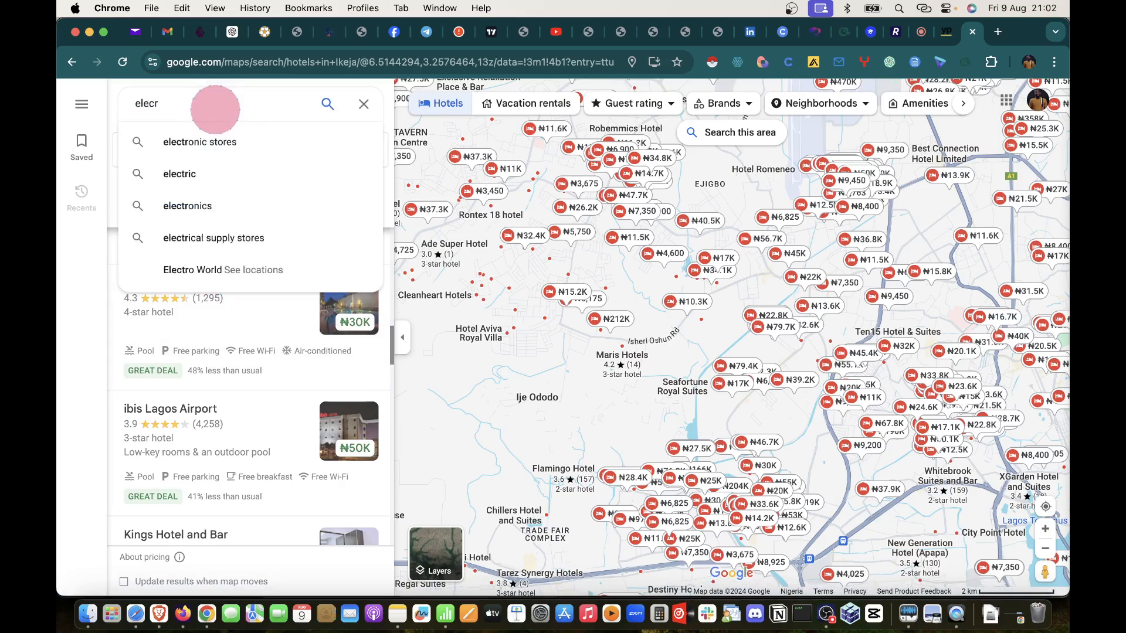
{"action": "key", "text": "BackSpace"}
{"action": "type", "text": "tronic"}
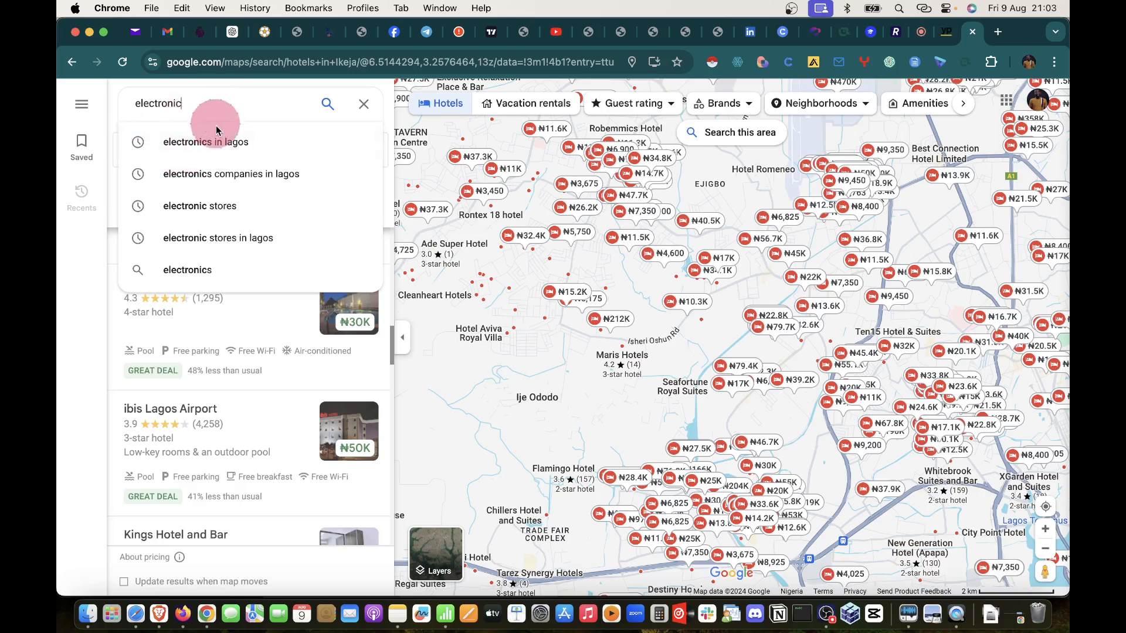
{"action": "left_click", "coordinate": [218, 174]}
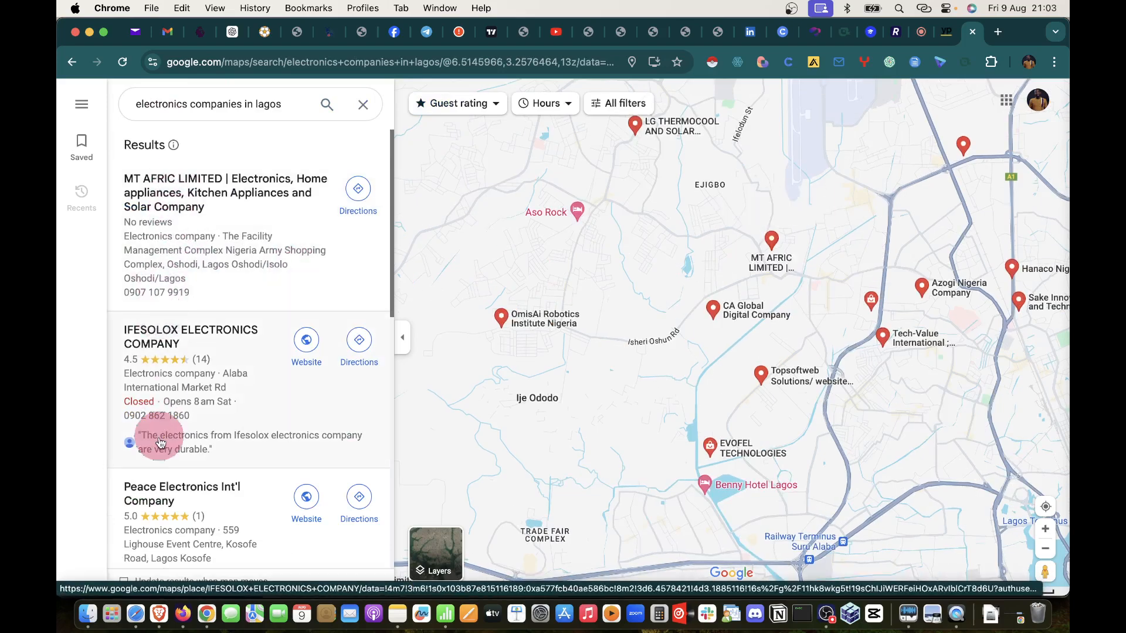
{"action": "scroll", "coordinate": [166, 422], "scroll_direction": "down", "scroll_amount": 10}
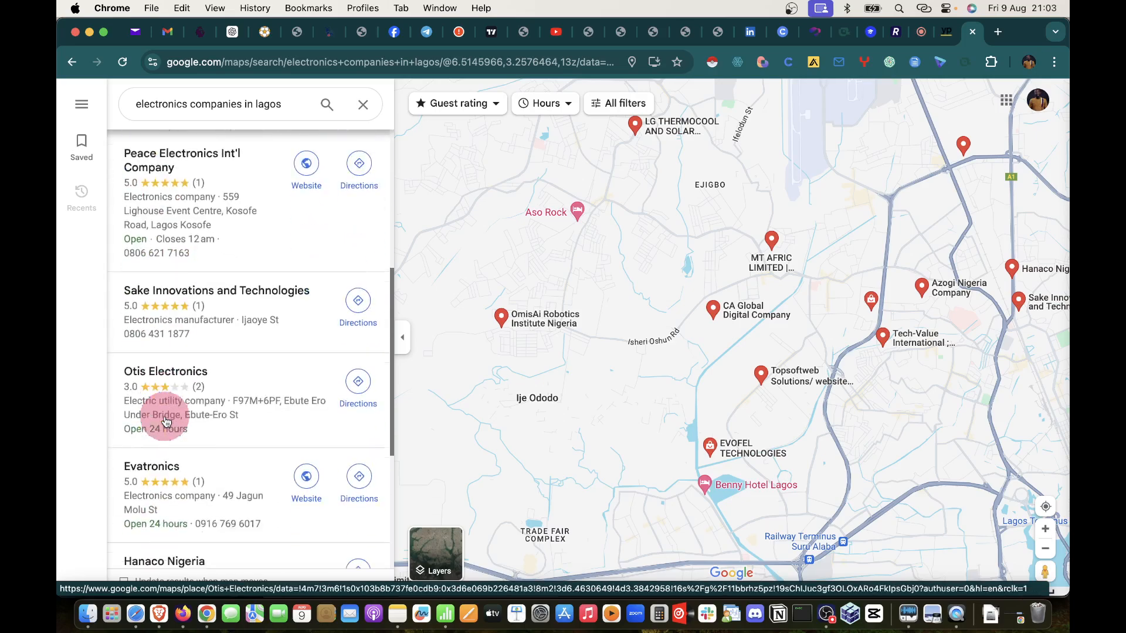
{"action": "scroll", "coordinate": [166, 421], "scroll_direction": "up", "scroll_amount": 10}
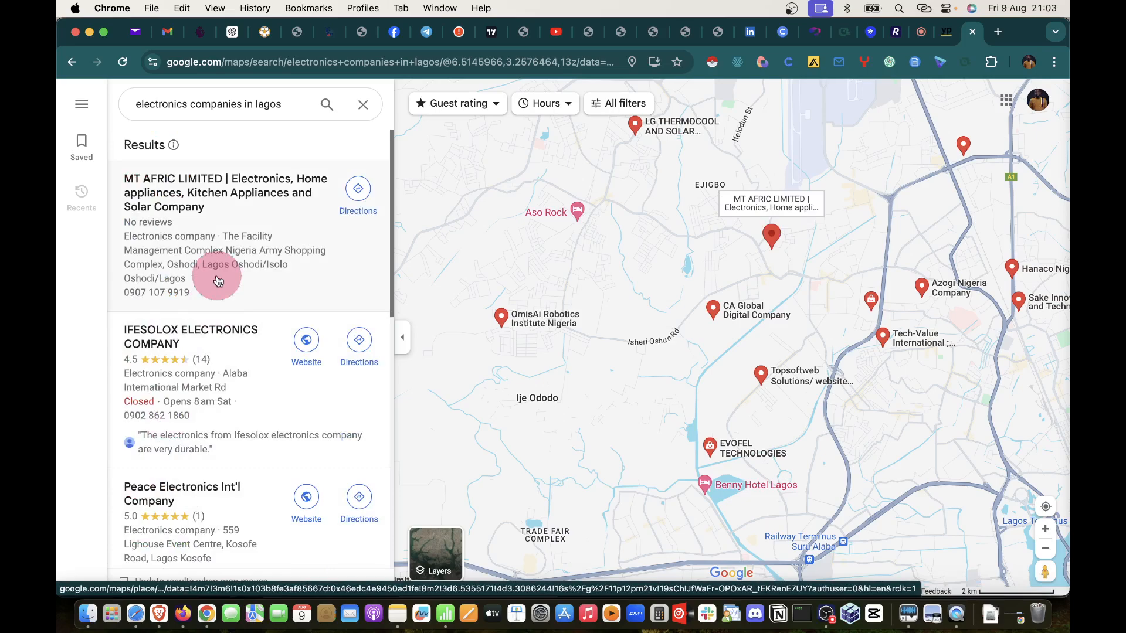
{"action": "scroll", "coordinate": [218, 282], "scroll_direction": "down", "scroll_amount": 10}
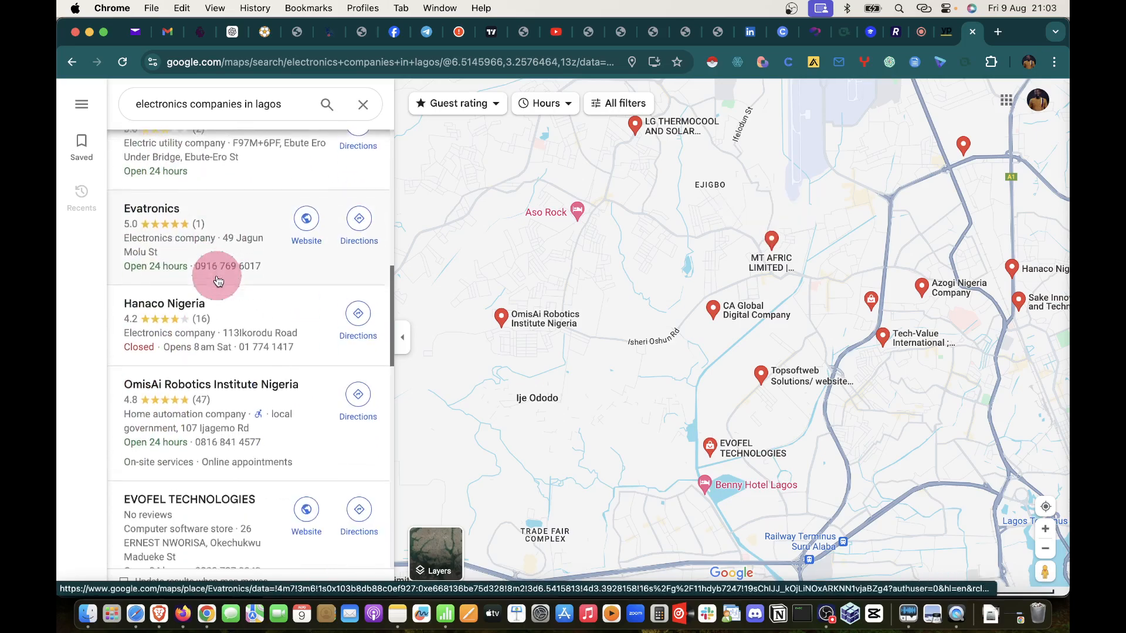
Step: Look through the electronics companies in the Lagos results down to the end of the list so all listings load
{"action": "scroll", "coordinate": [218, 282], "scroll_direction": "up", "scroll_amount": 10}
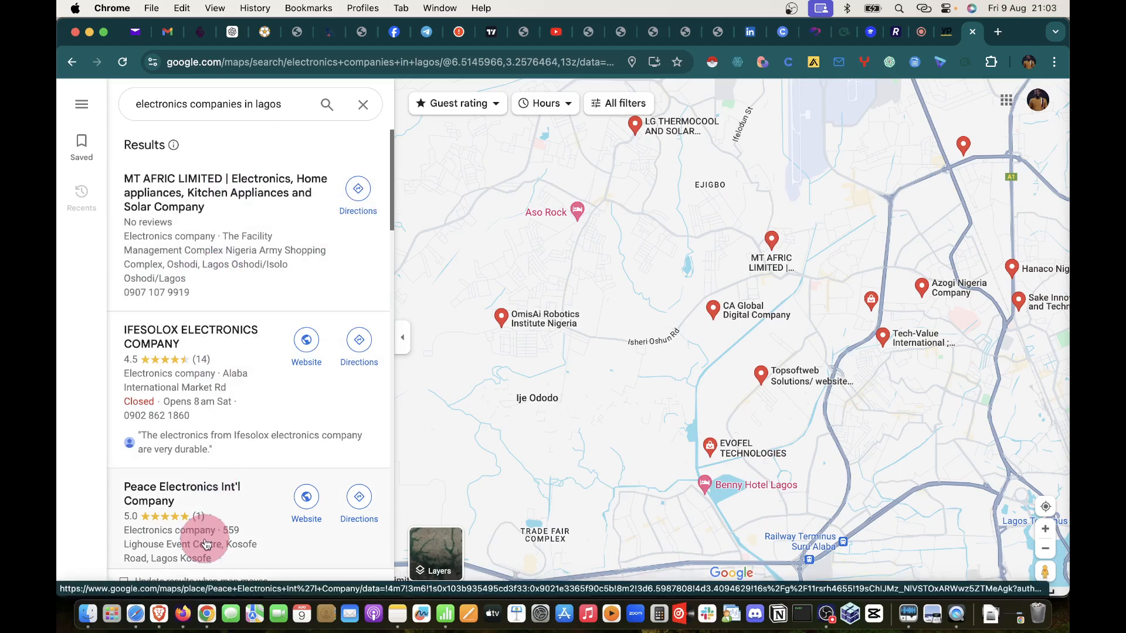
{"action": "scroll", "coordinate": [205, 545], "scroll_direction": "down", "scroll_amount": 15}
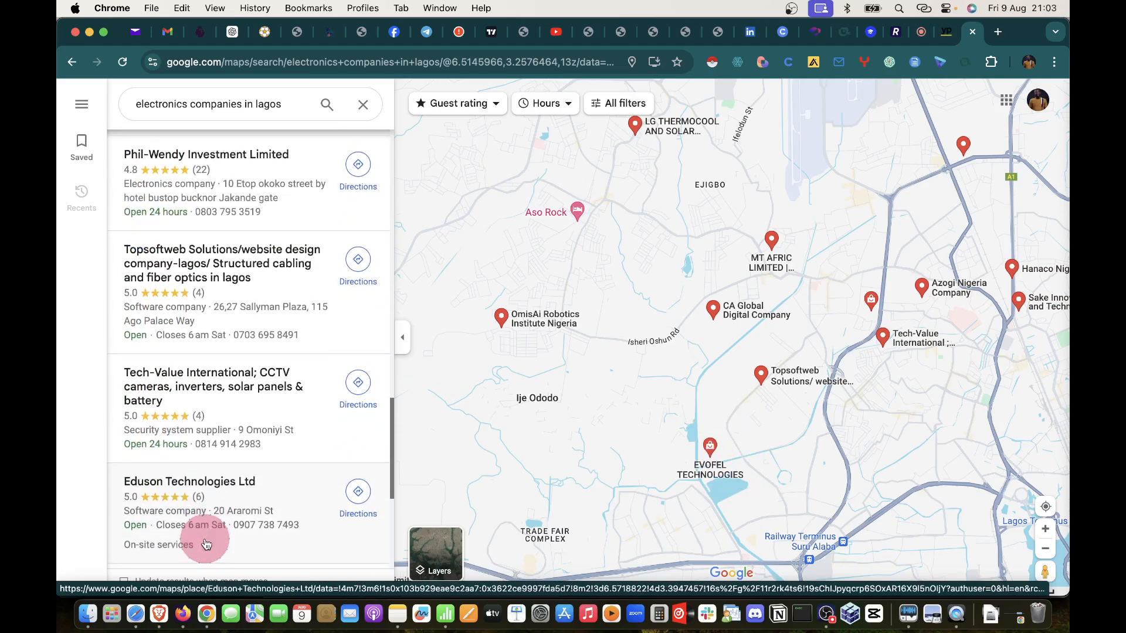
{"action": "scroll", "coordinate": [206, 545], "scroll_direction": "down", "scroll_amount": 10}
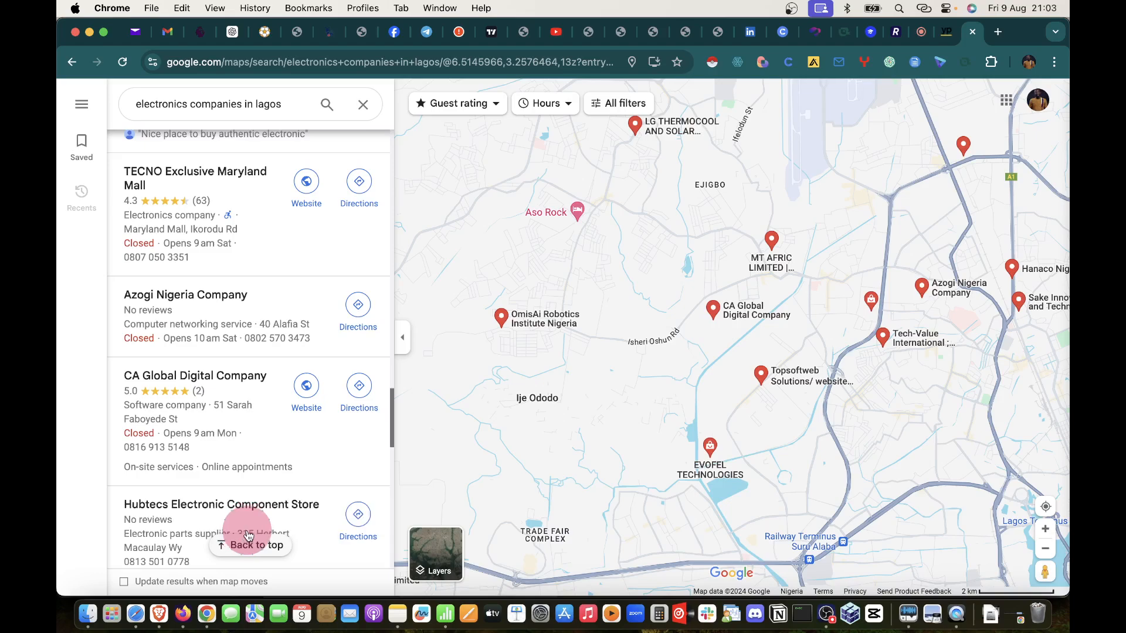
{"action": "scroll", "coordinate": [258, 503], "scroll_direction": "down", "scroll_amount": 5}
{"action": "scroll", "coordinate": [264, 500], "scroll_direction": "down", "scroll_amount": 15}
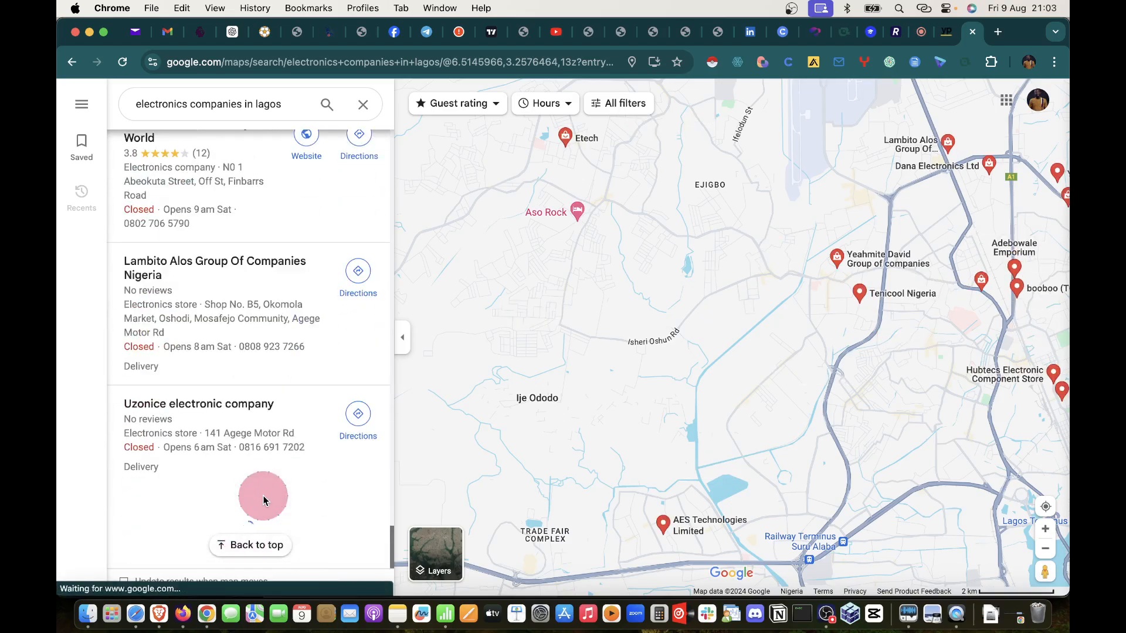
{"action": "scroll", "coordinate": [264, 501], "scroll_direction": "down", "scroll_amount": 10}
{"action": "scroll", "coordinate": [264, 501], "scroll_direction": "down", "scroll_amount": 12}
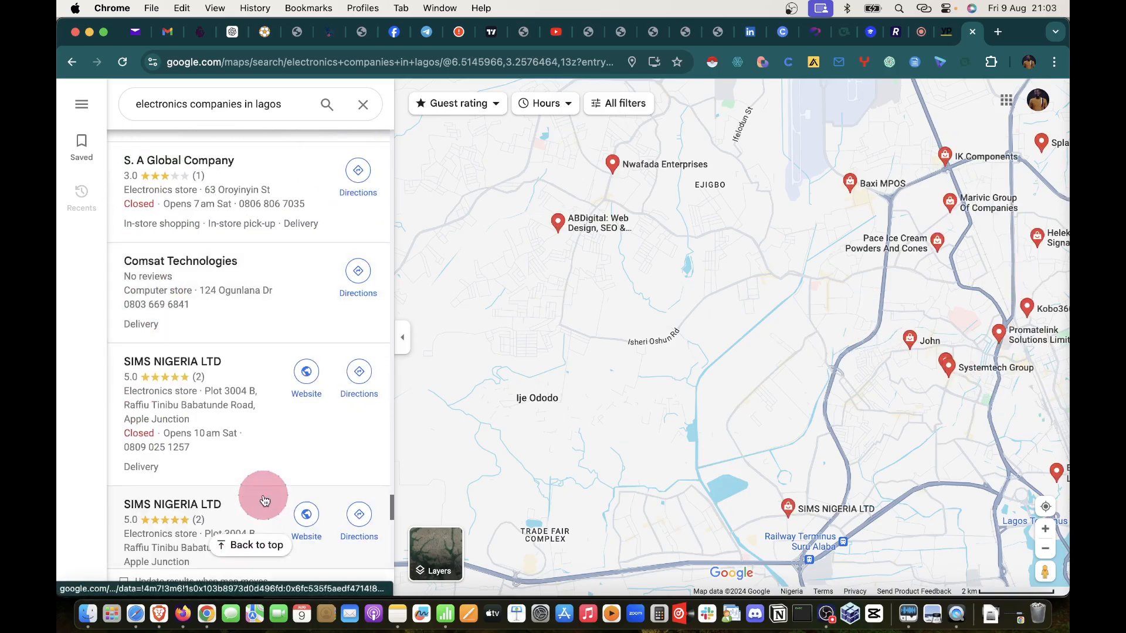
{"action": "scroll", "coordinate": [265, 500], "scroll_direction": "down", "scroll_amount": 20}
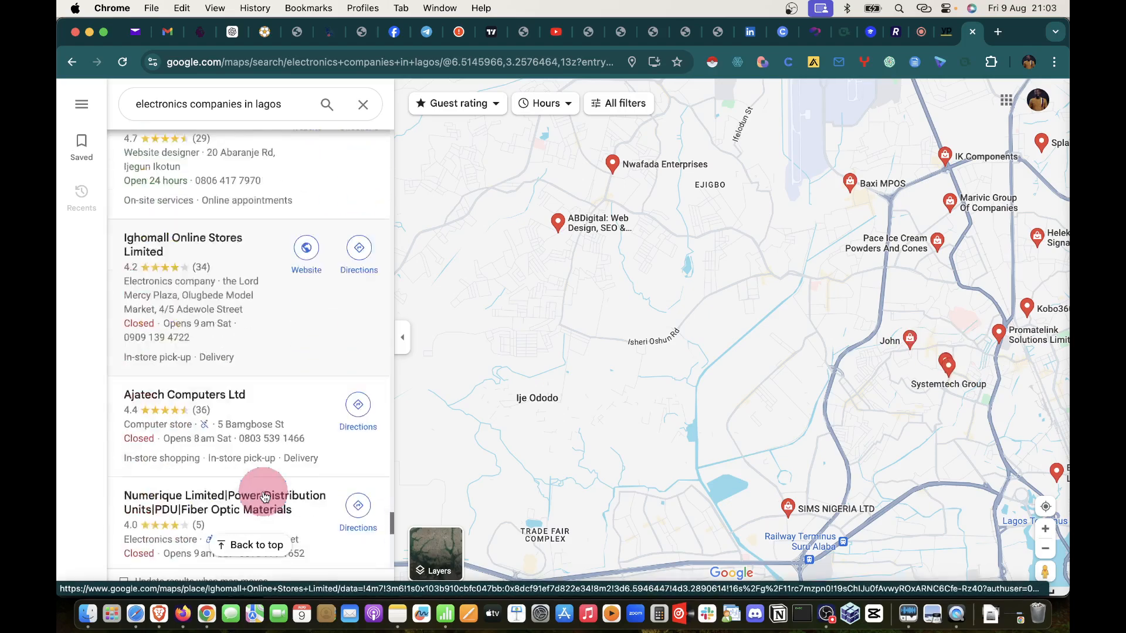
{"action": "scroll", "coordinate": [265, 497], "scroll_direction": "down", "scroll_amount": 5}
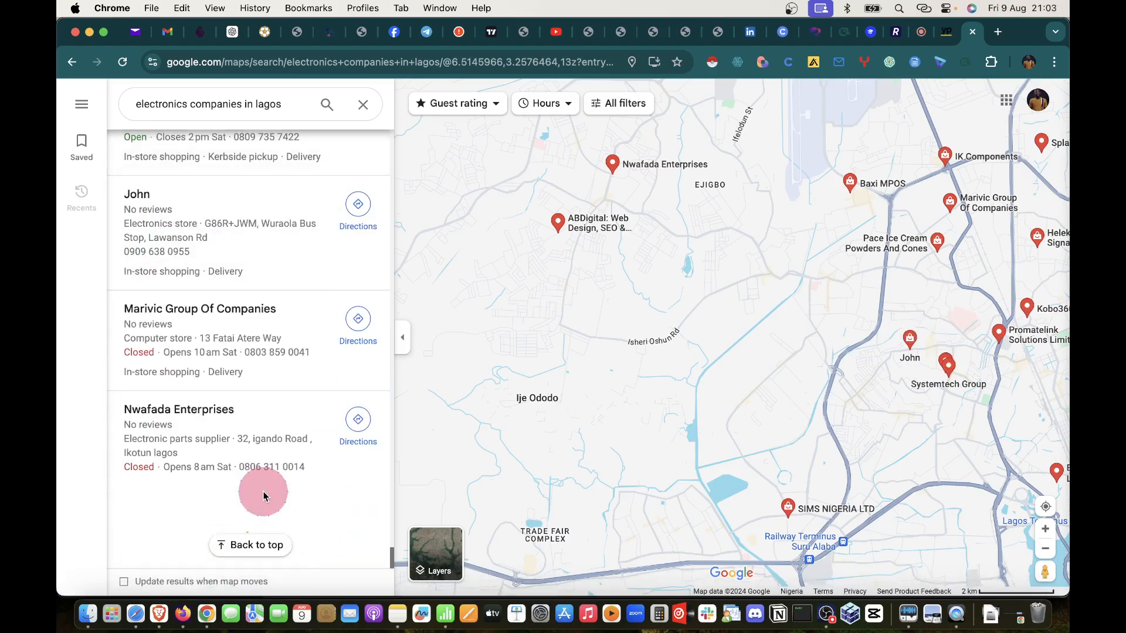
{"action": "scroll", "coordinate": [263, 496], "scroll_direction": "down", "scroll_amount": 15}
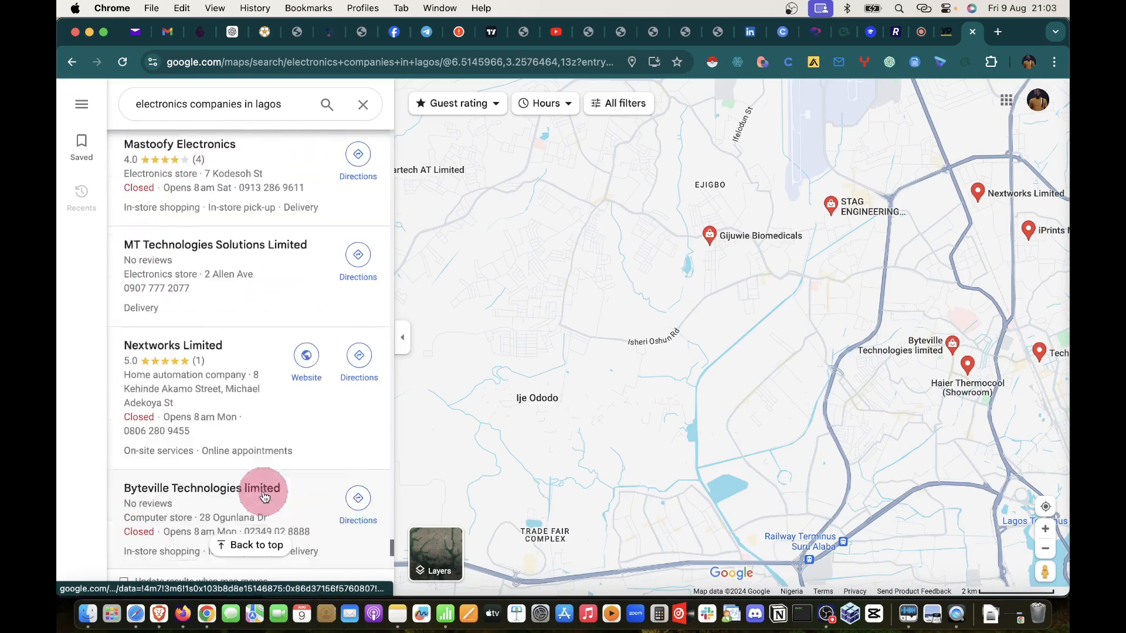
{"action": "scroll", "coordinate": [265, 496], "scroll_direction": "down", "scroll_amount": 5}
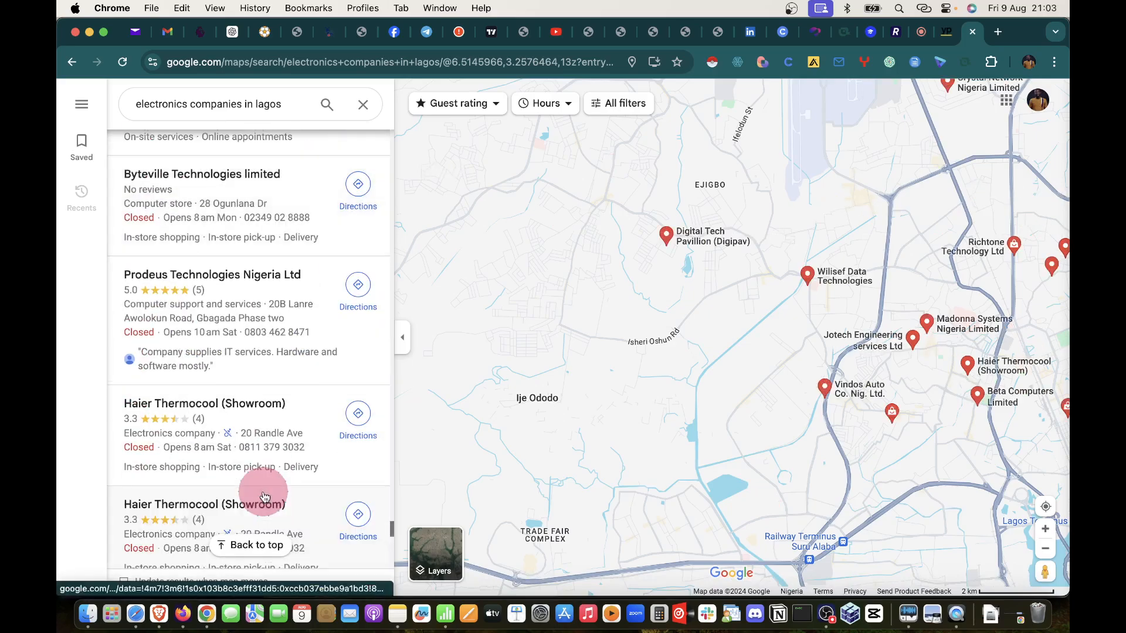
{"action": "scroll", "coordinate": [263, 496], "scroll_direction": "down", "scroll_amount": 15}
{"action": "scroll", "coordinate": [259, 486], "scroll_direction": "down", "scroll_amount": 6}
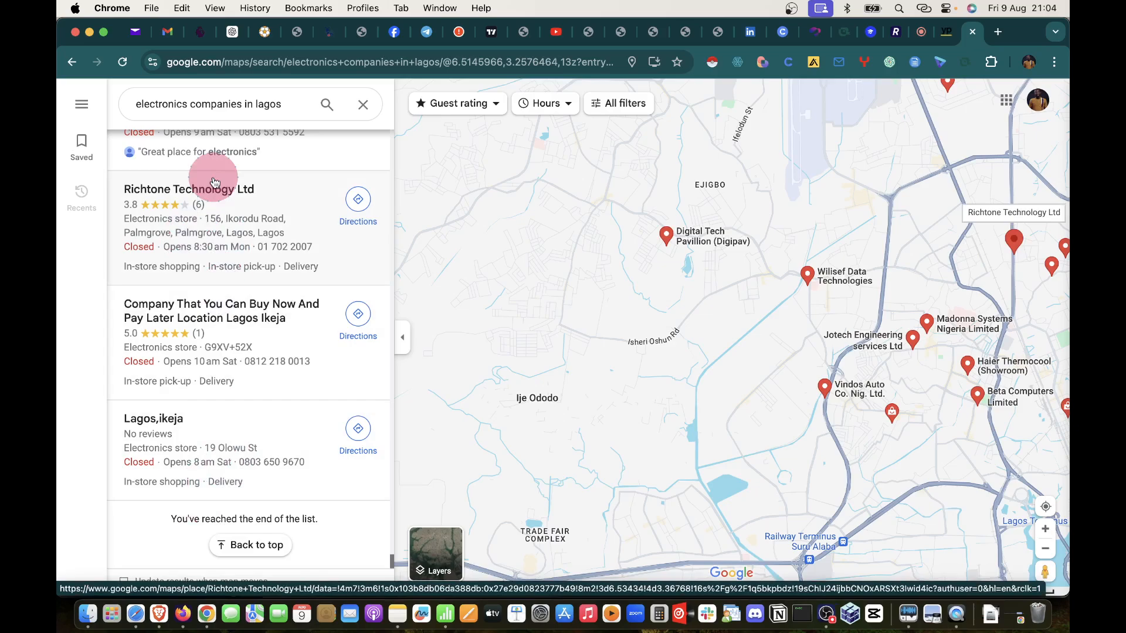
Step: Select the entire Google Maps results page and copy its contents
{"action": "scroll", "coordinate": [214, 180], "scroll_direction": "up", "scroll_amount": 20}
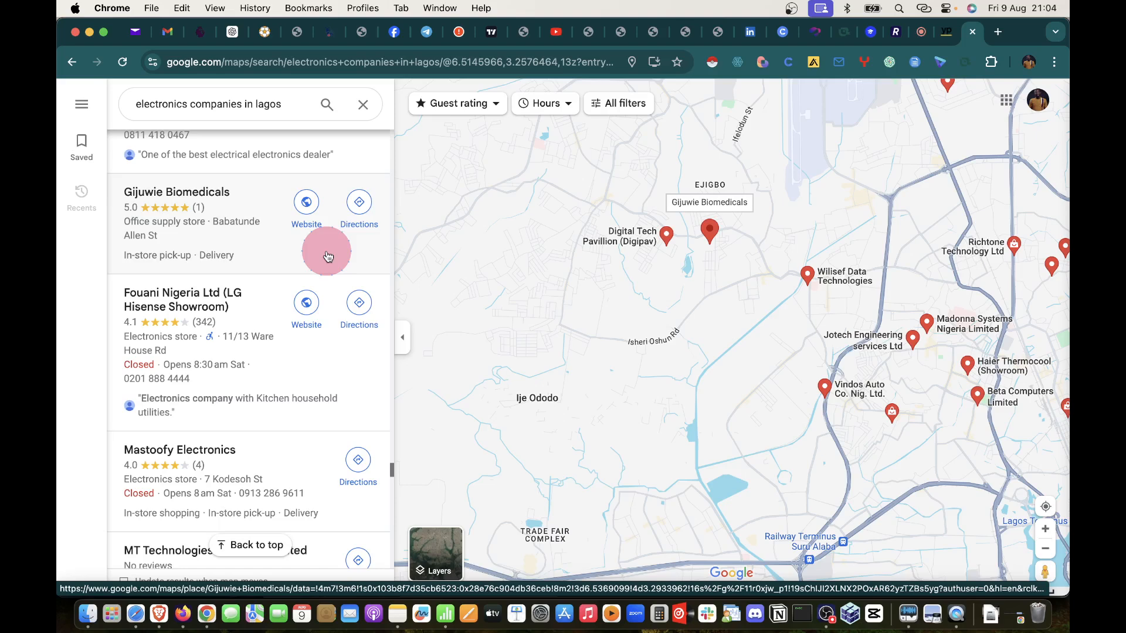
{"action": "key", "text": "super+a"}
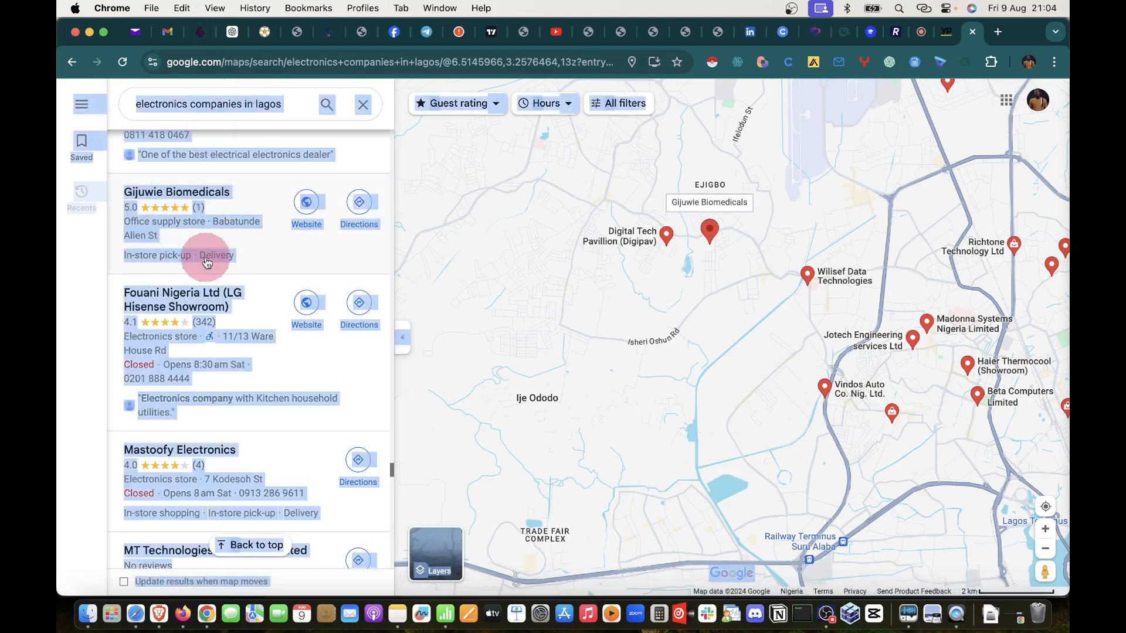
{"action": "key", "text": "super+c"}
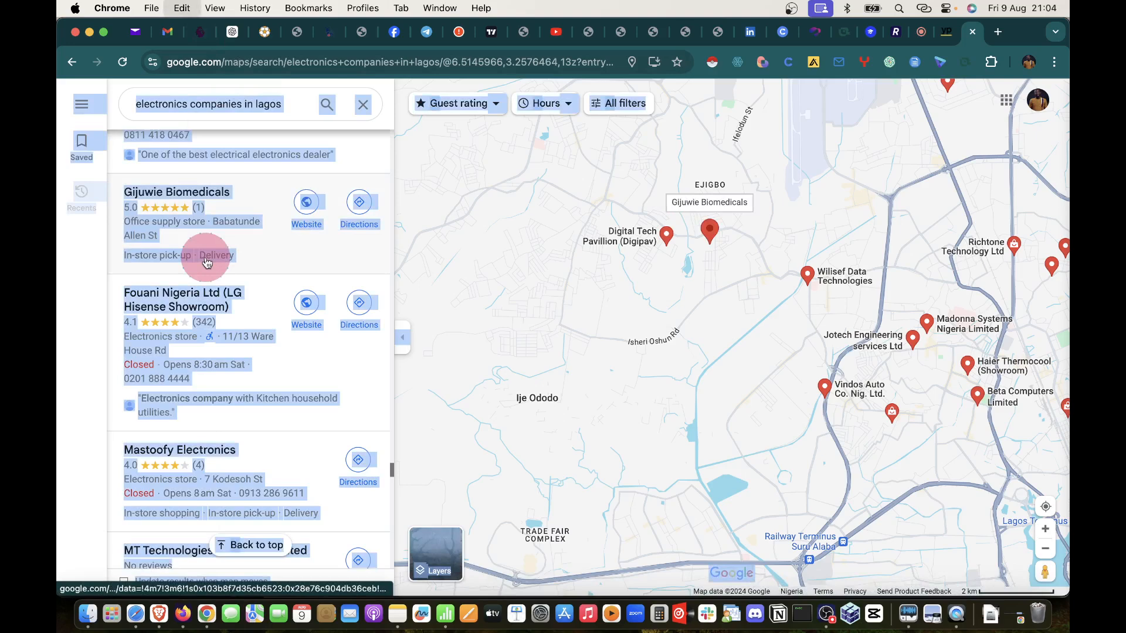
Step: Switch to Safari, open ChatGPT and start a new chat
{"action": "left_click", "coordinate": [136, 614]}
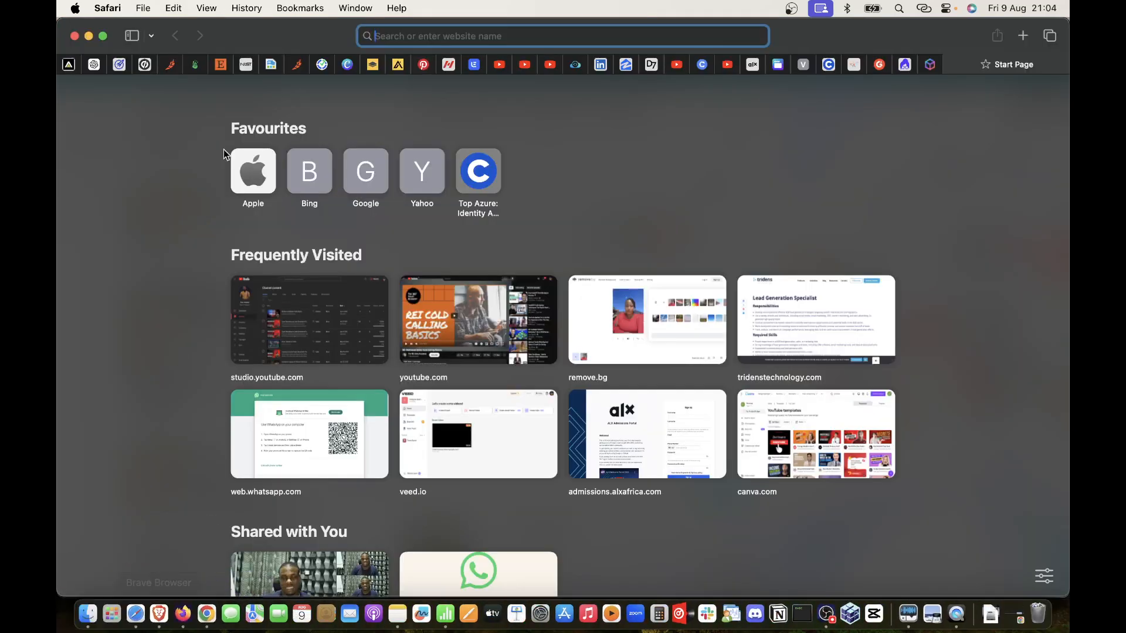
{"action": "left_click", "coordinate": [94, 65]}
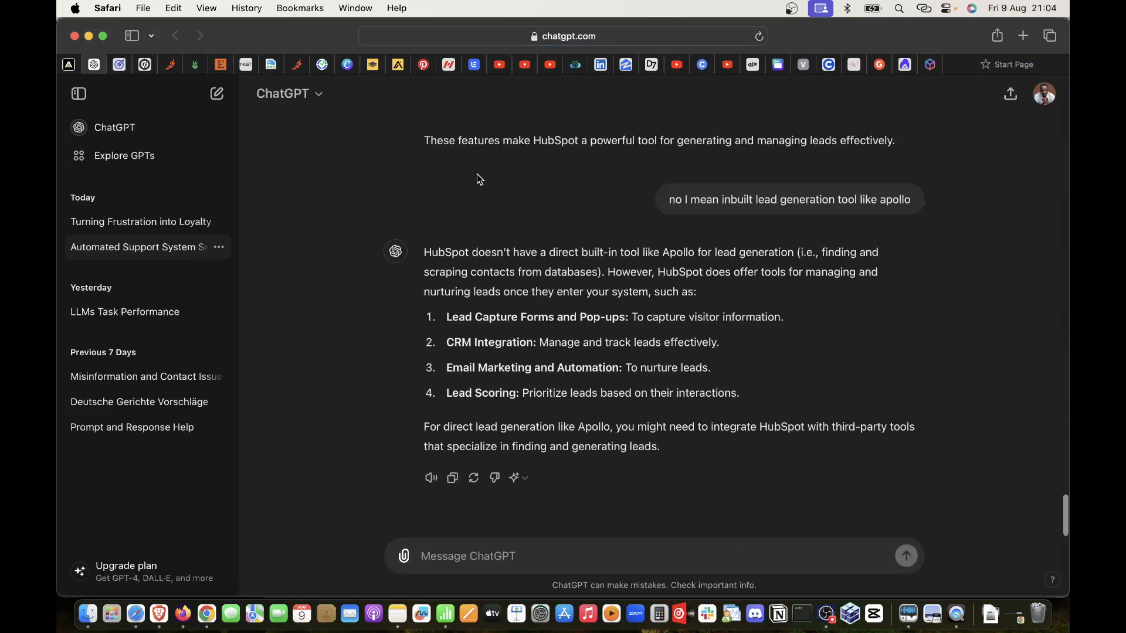
{"action": "left_click", "coordinate": [107, 133]}
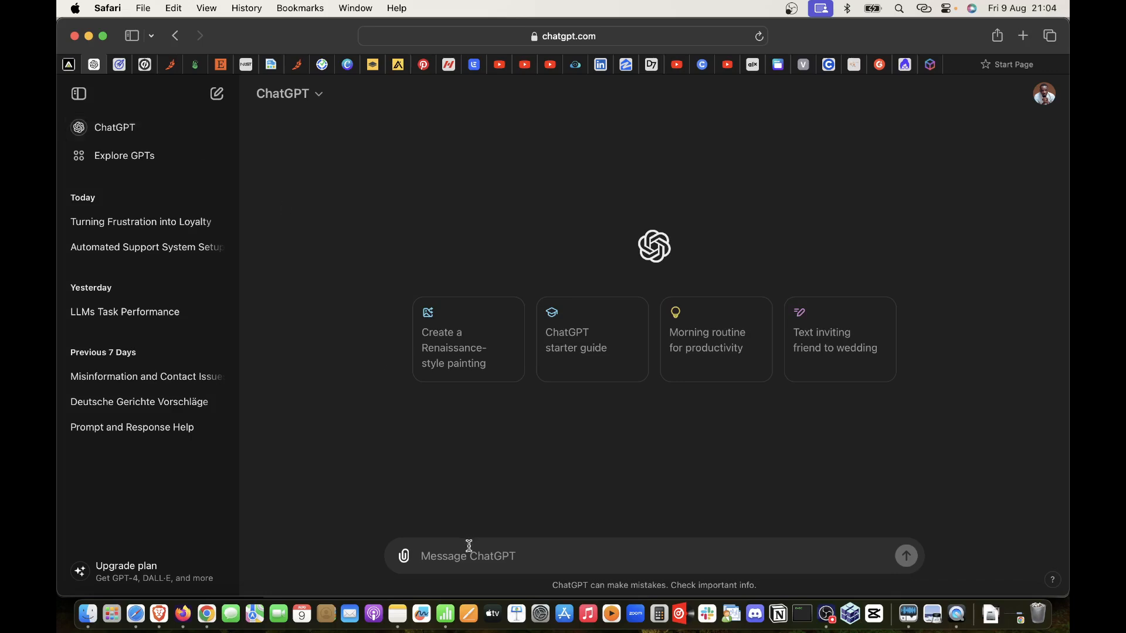
Step: Begin the ChatGPT prompt with "Arrange these data in a tabular format using these as guide"
{"action": "type", "text": "Arra"}
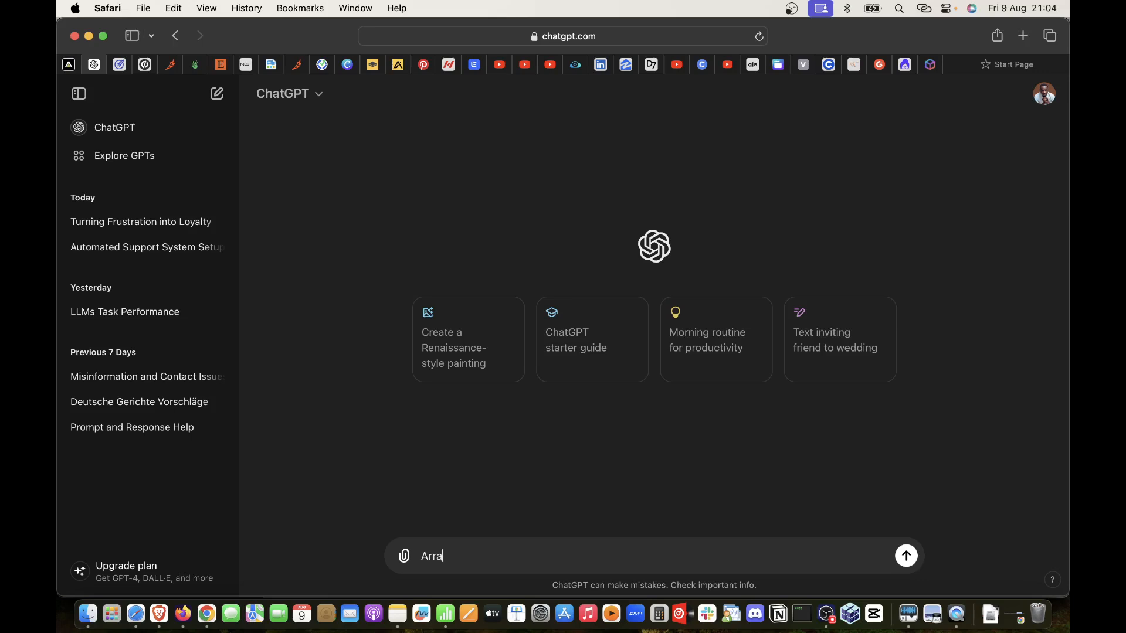
{"action": "type", "text": "ne these data"}
{"action": "left_click", "coordinate": [449, 556]}
{"action": "type", "text": "g"}
{"action": "left_click", "coordinate": [538, 552]}
{"action": "type", "text": "in a tabular format"}
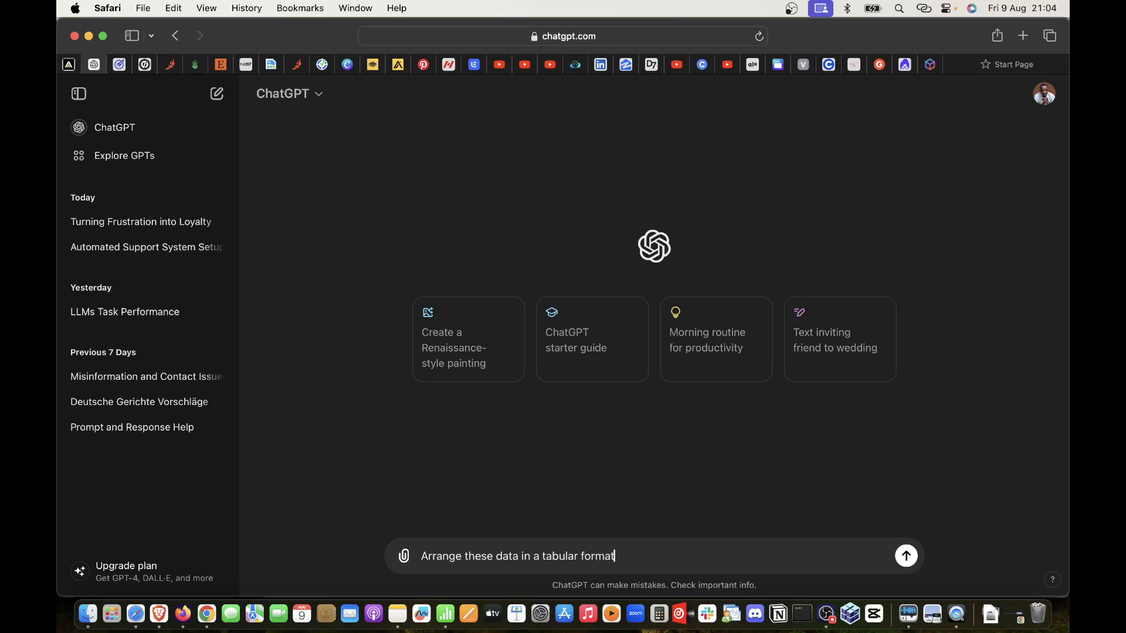
{"action": "type", "text": " using these as guide"}
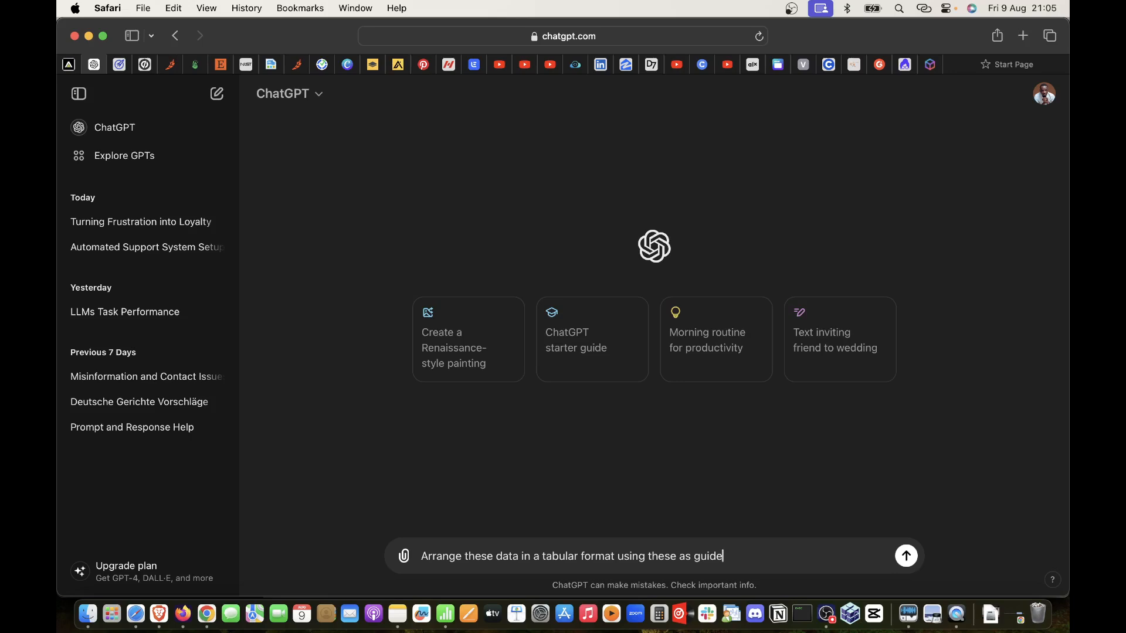
Step: Add the table columns to the prompt: "Name, Company Phone Number, Address, E-mail"
{"action": "type", "text": "Name,"}
{"action": "type", "text": "Phone Number, "}
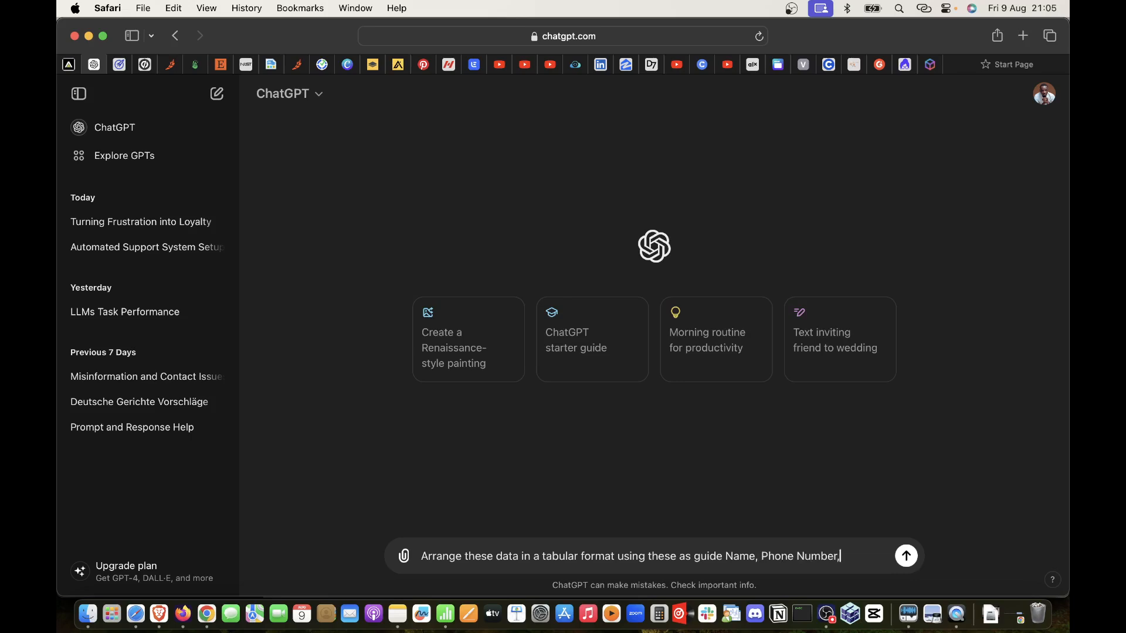
{"action": "type", "text": "Addr"}
{"action": "key", "text": "BackSpace"}
{"action": "key", "text": "BackSpace"}
{"action": "left_click", "coordinate": [761, 556]}
{"action": "type", "text": "Comp"}
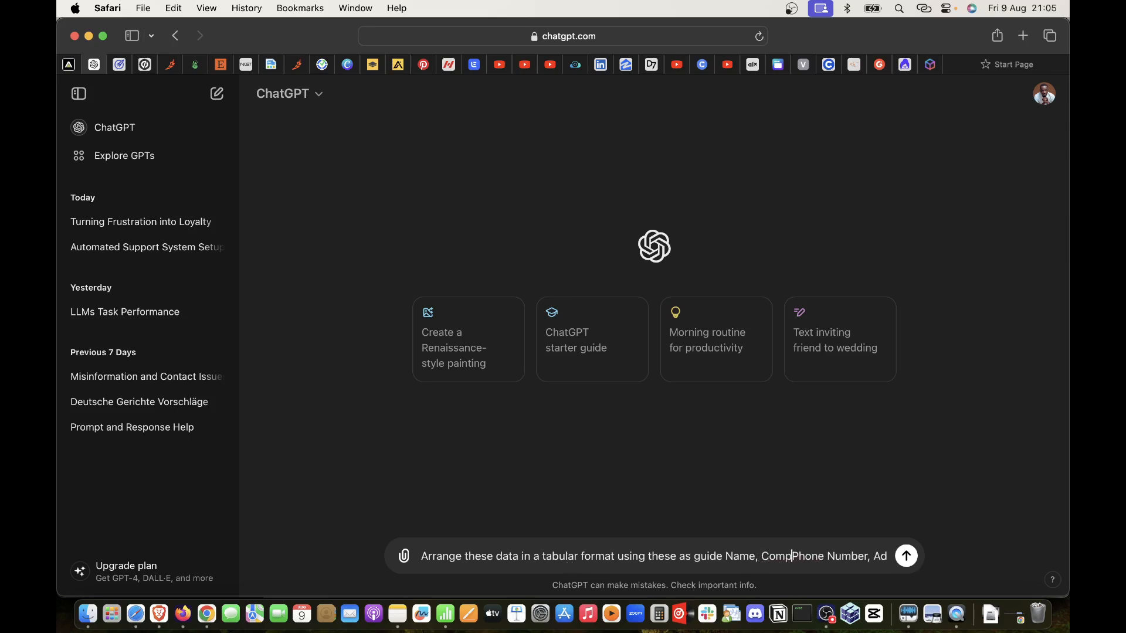
{"action": "type", "text": "any"}
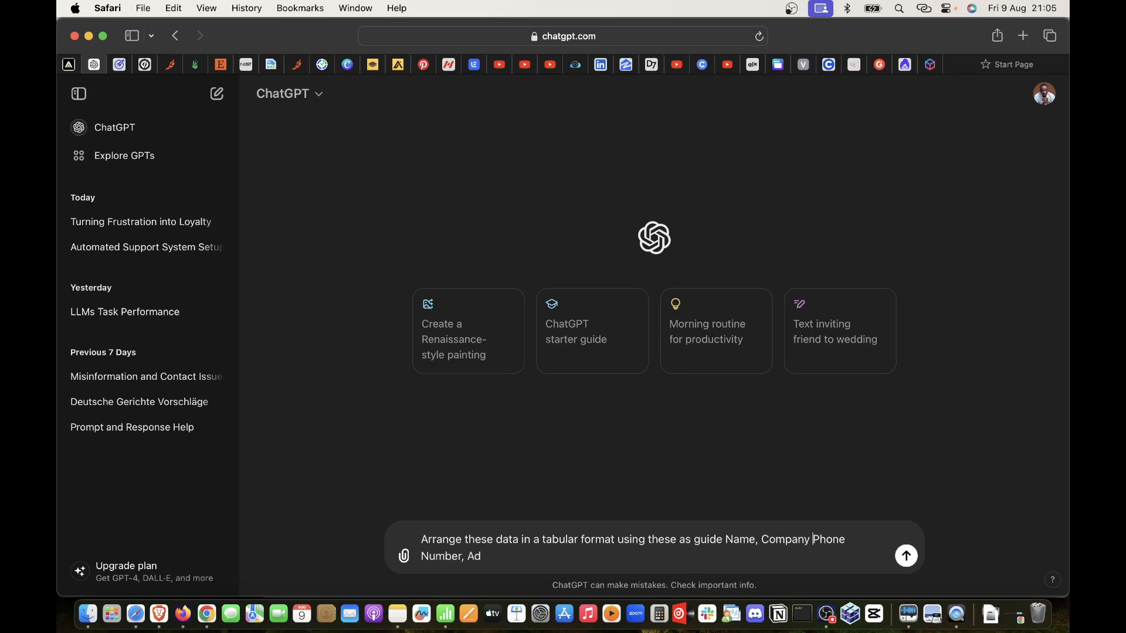
{"action": "left_click", "coordinate": [637, 558]}
{"action": "type", "text": "dress, E-mail"}
Step: Switch to Google Maps in Chrome and check which details the company listings provide for the table columns
{"action": "left_click", "coordinate": [205, 616]}
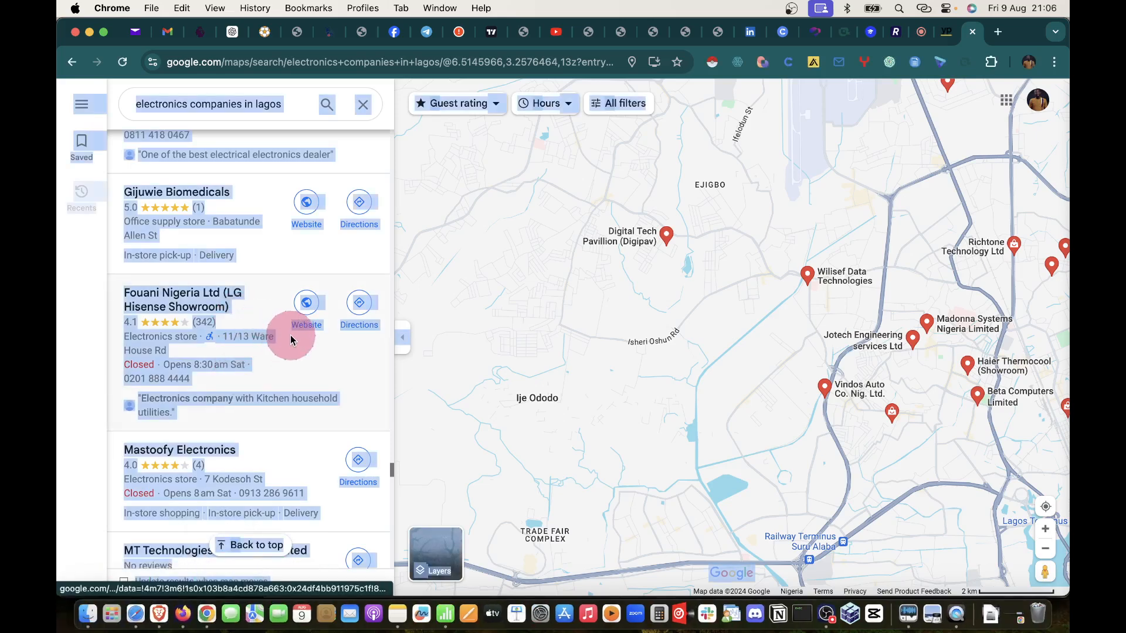
{"action": "scroll", "coordinate": [291, 340], "scroll_direction": "down", "scroll_amount": 1}
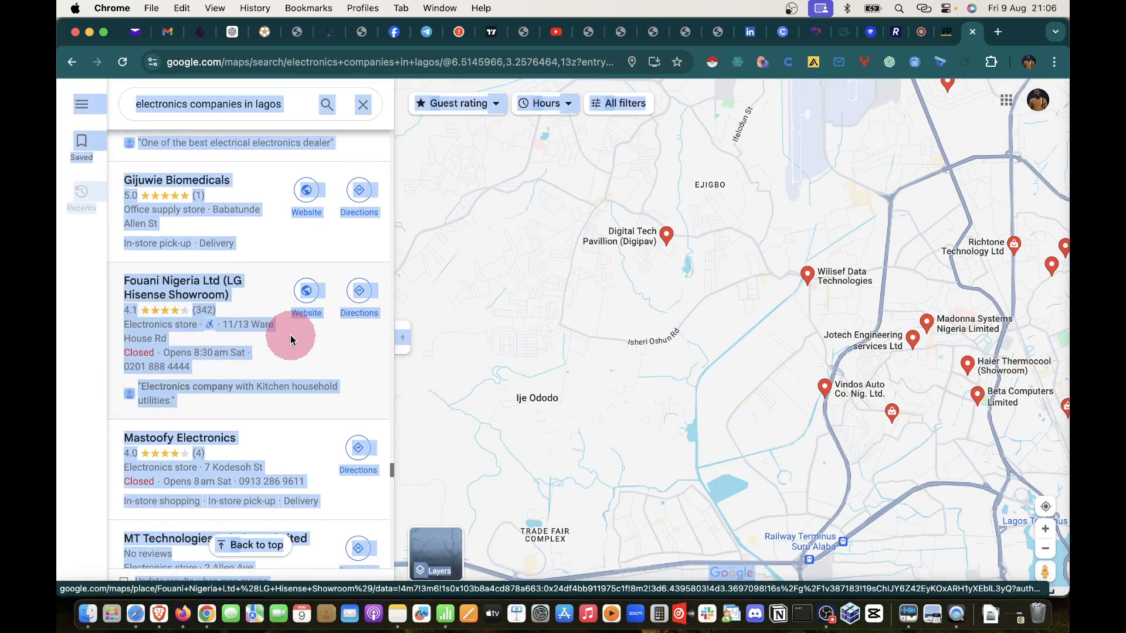
{"action": "scroll", "coordinate": [291, 337], "scroll_direction": "down", "scroll_amount": 1}
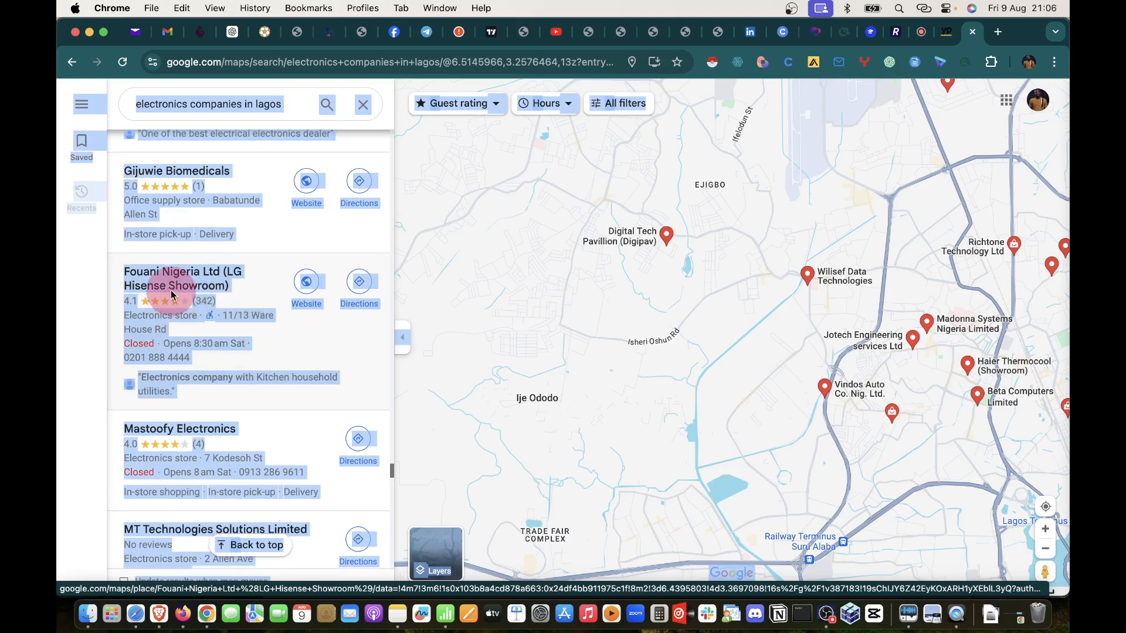
{"action": "scroll", "coordinate": [306, 295], "scroll_direction": "up", "scroll_amount": 5}
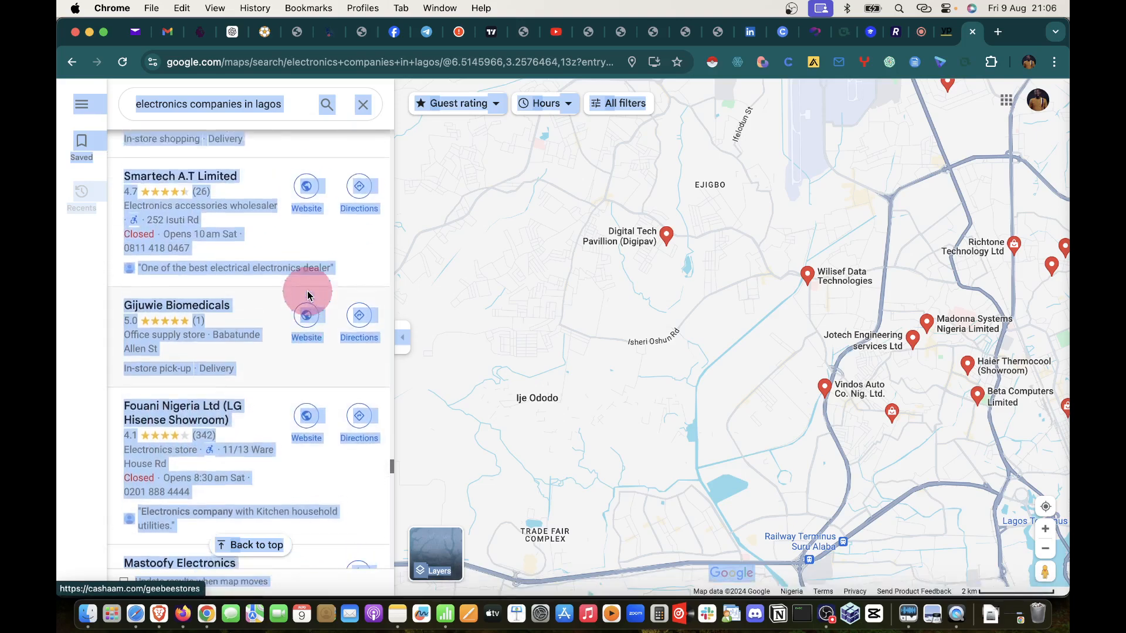
{"action": "scroll", "coordinate": [307, 295], "scroll_direction": "up", "scroll_amount": 12}
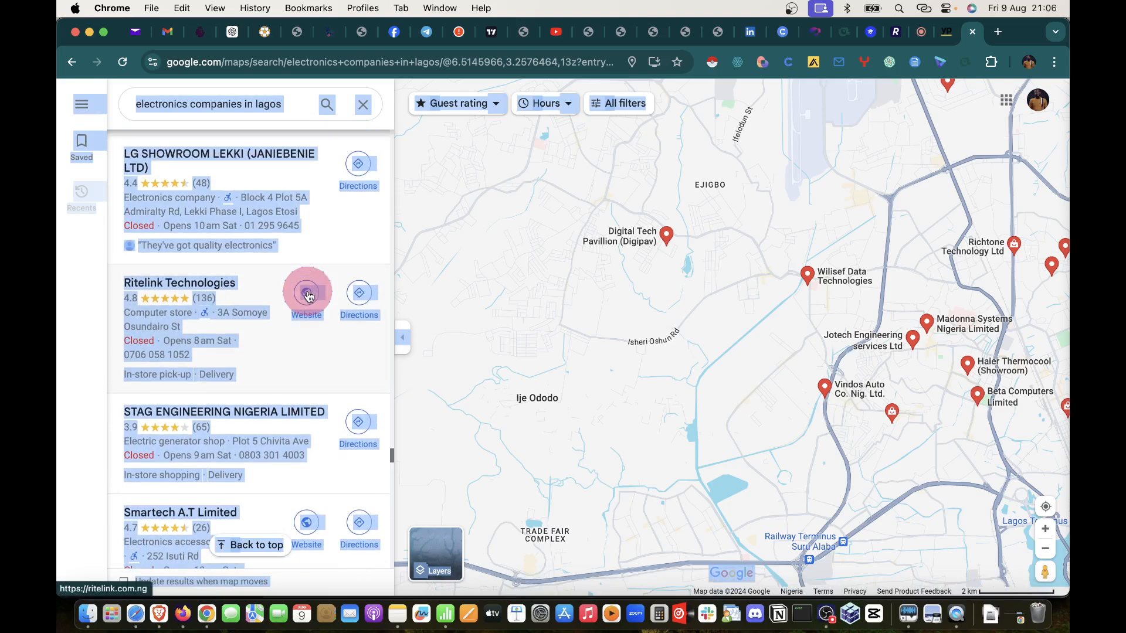
Step: Return to ChatGPT in Safari, end the prompt with ". Do this in a way I can copy and paste directly on an excel sheet:" and add a new line
{"action": "key", "text": "super+Tab"}
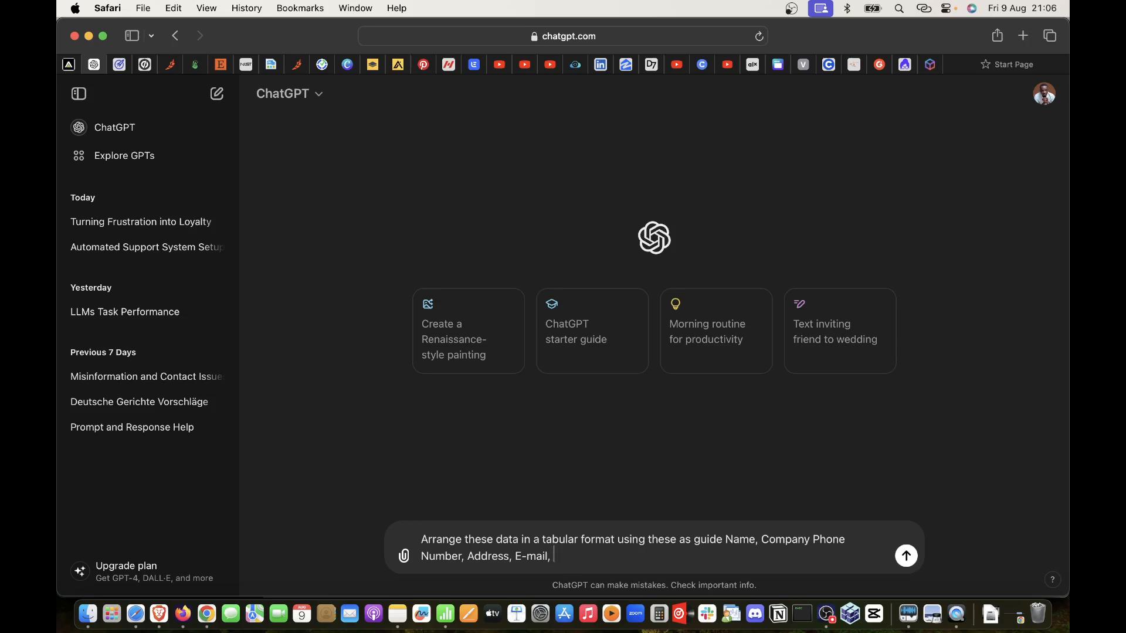
{"action": "key", "text": "BackSpace"}
{"action": "key", "text": "BackSpace"}
{"action": "type", "text": "Do this is"}
{"action": "key", "text": "BackSpace"}
{"action": "type", "text": "n a way I can copy and "}
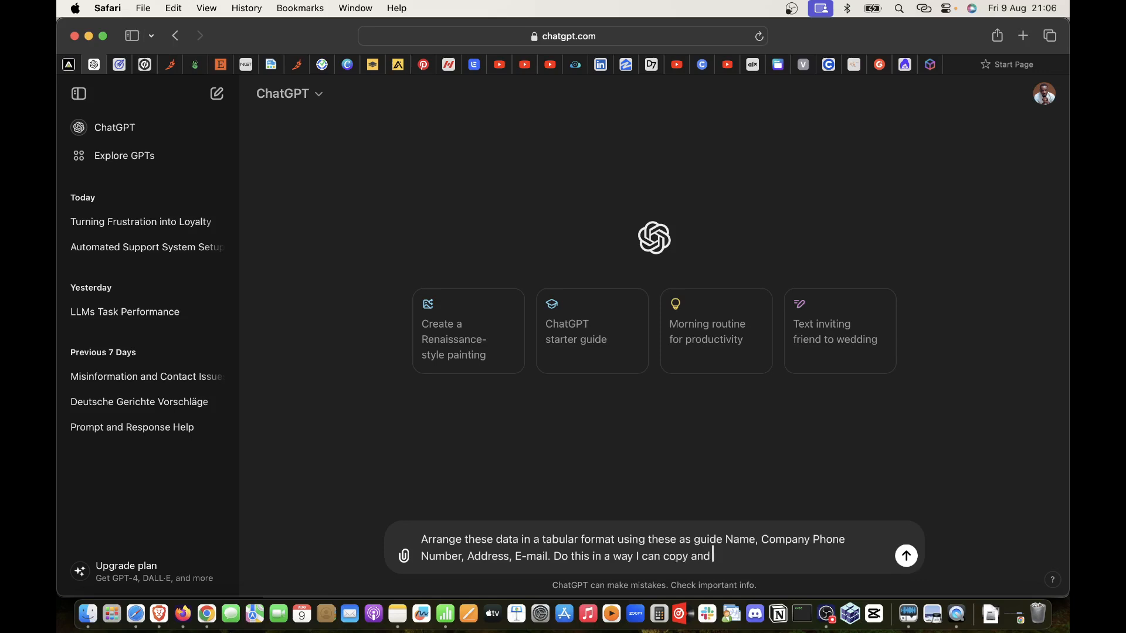
{"action": "type", "text": "paste directly on an e"}
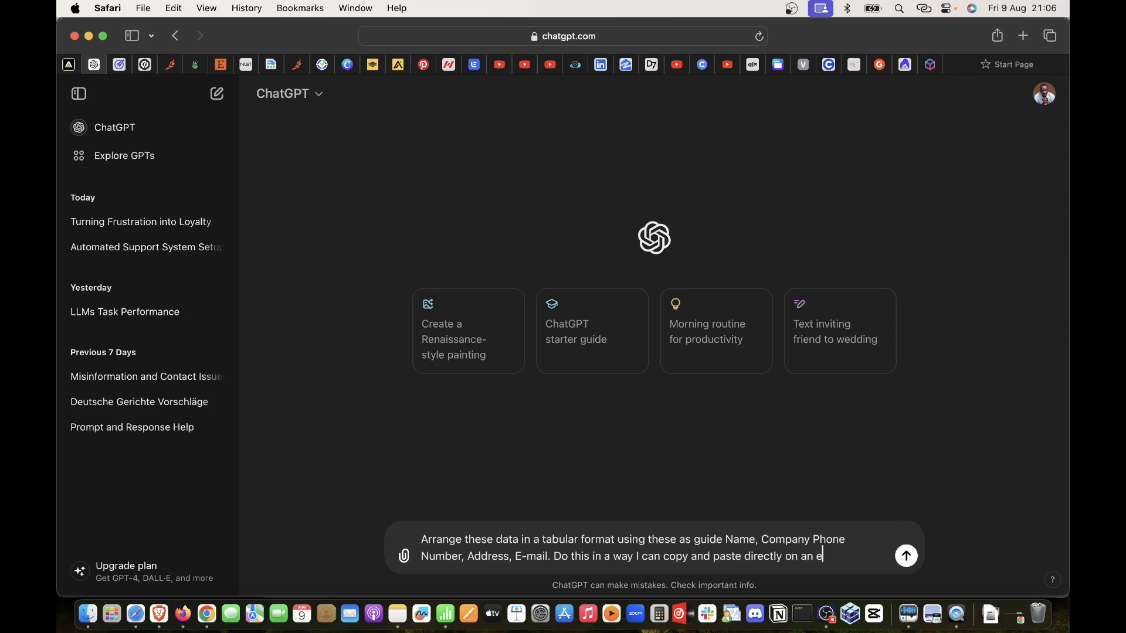
{"action": "type", "text": "xcel sheet"}
{"action": "type", "text": "."}
{"action": "type", "text": ":"}
{"action": "key", "text": "shift+Return"}
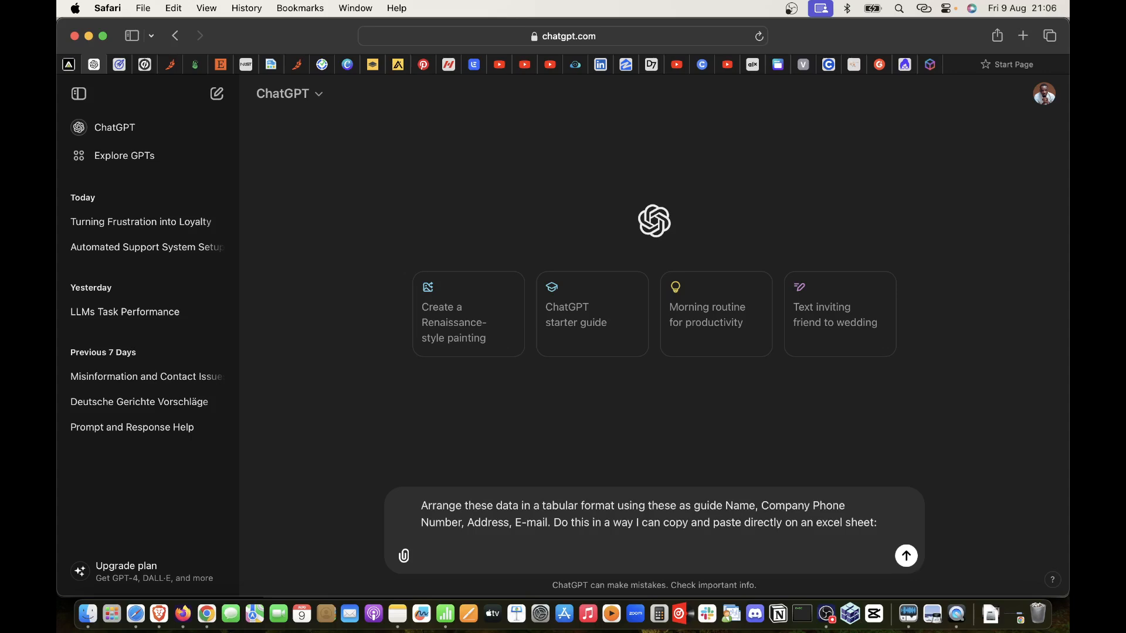
Step: Copy the selected Google Maps page contents again in Chrome and paste them below the prompt in ChatGPT
{"action": "left_click", "coordinate": [207, 614]}
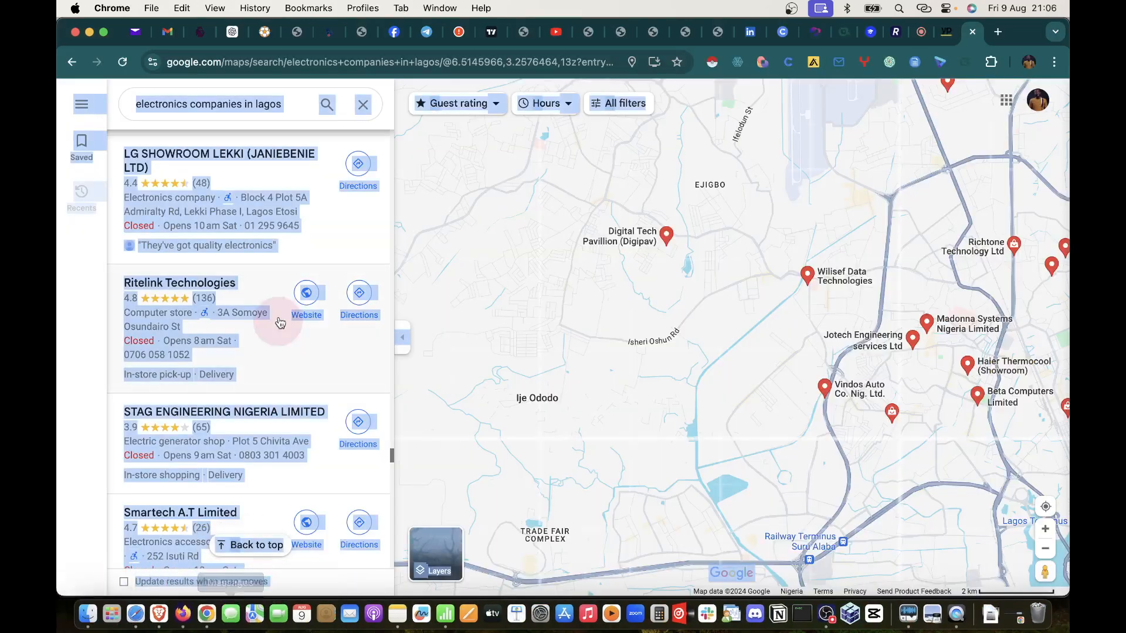
{"action": "key", "text": "super+c"}
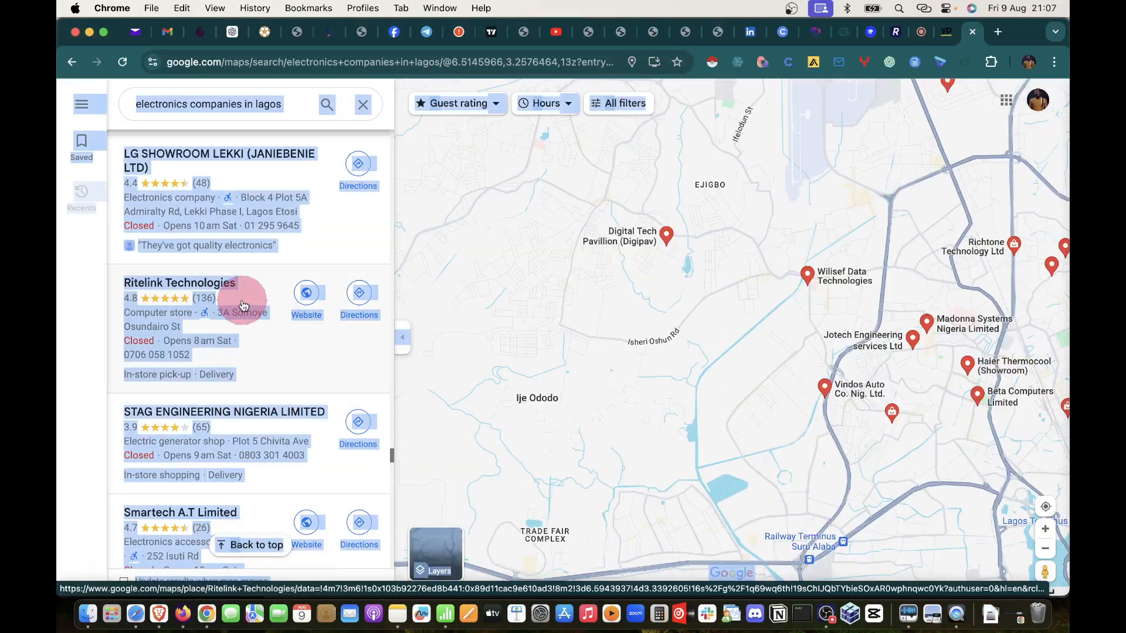
{"action": "key", "text": "super+c"}
{"action": "key", "text": "super+Tab"}
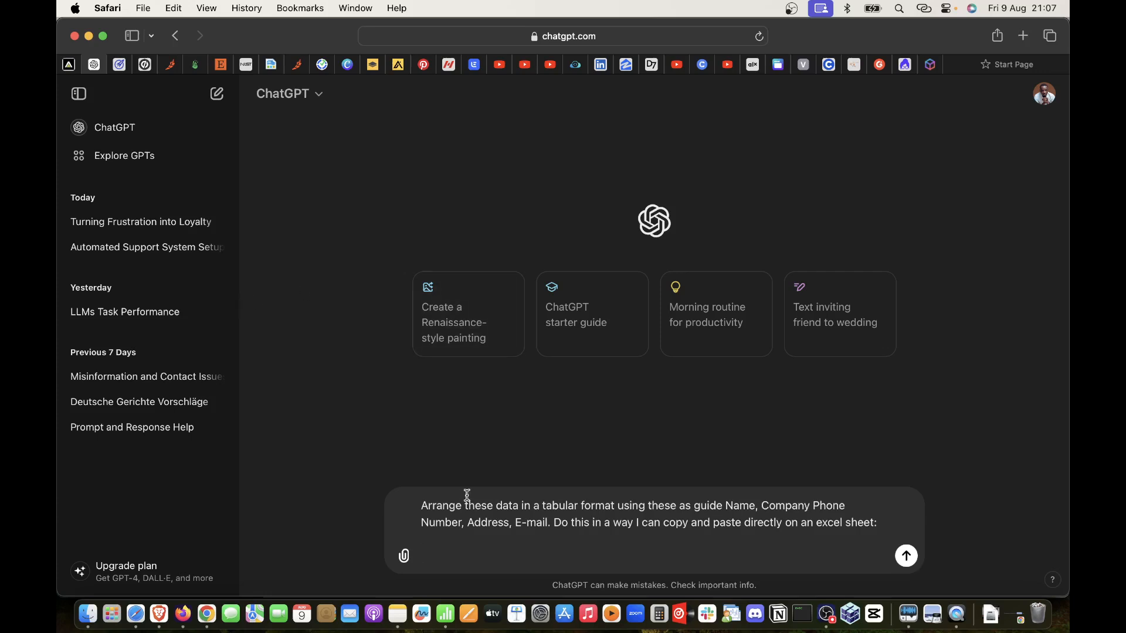
{"action": "key", "text": "super+v"}
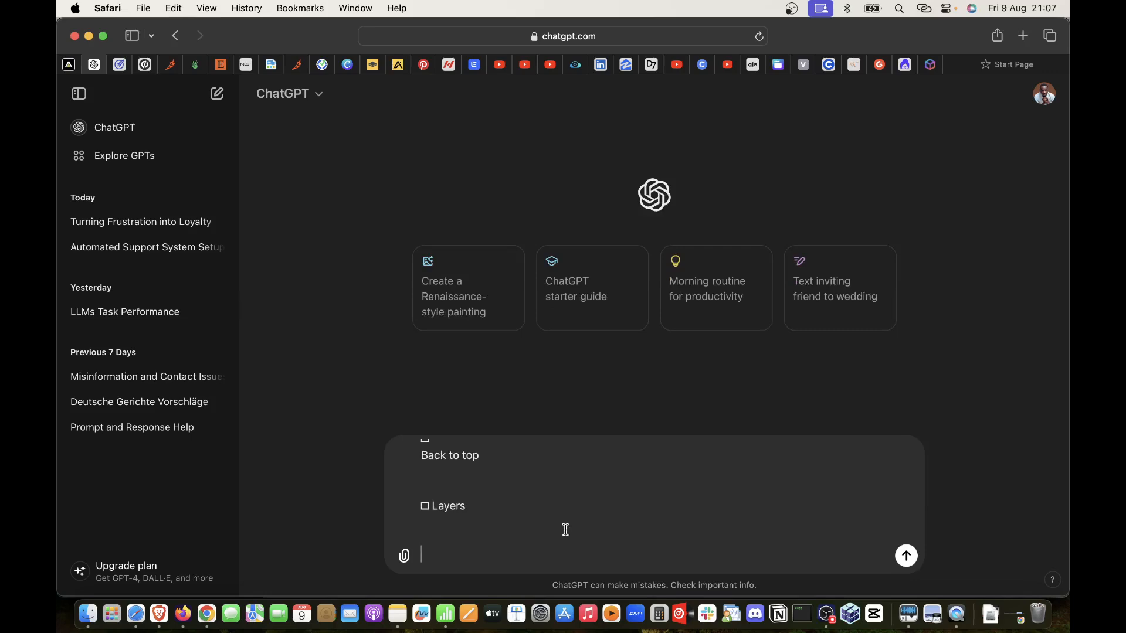
Step: Submit the prompt with the pasted listings and stop the response while it is still adding table rows
{"action": "key", "text": "Return"}
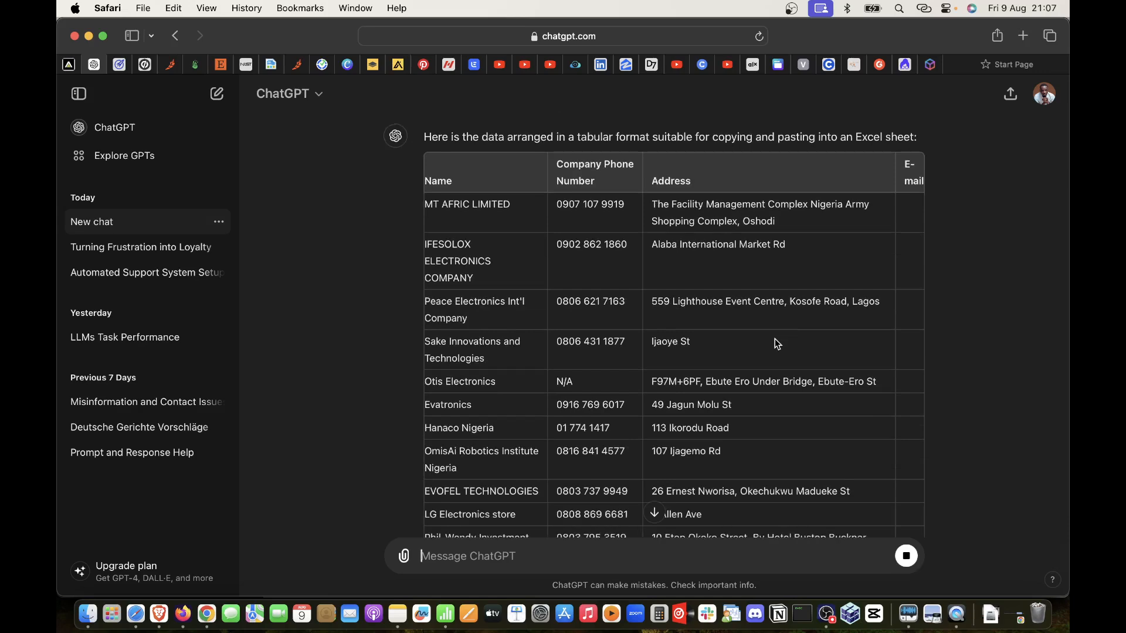
{"action": "scroll", "coordinate": [524, 343], "scroll_direction": "down", "scroll_amount": 5}
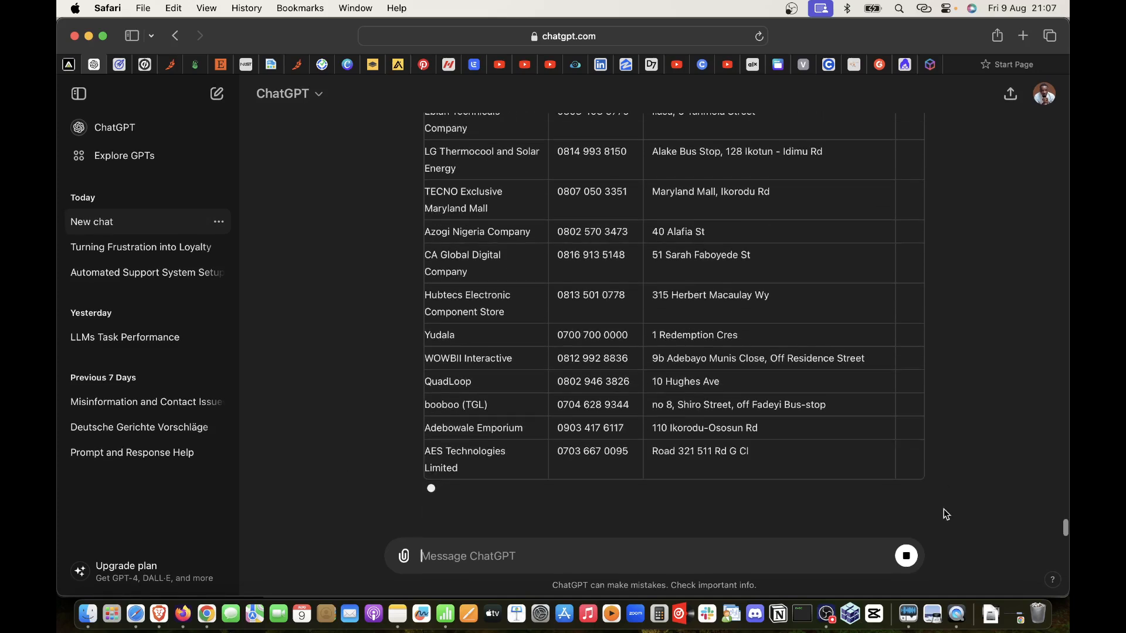
{"action": "left_click", "coordinate": [907, 556]}
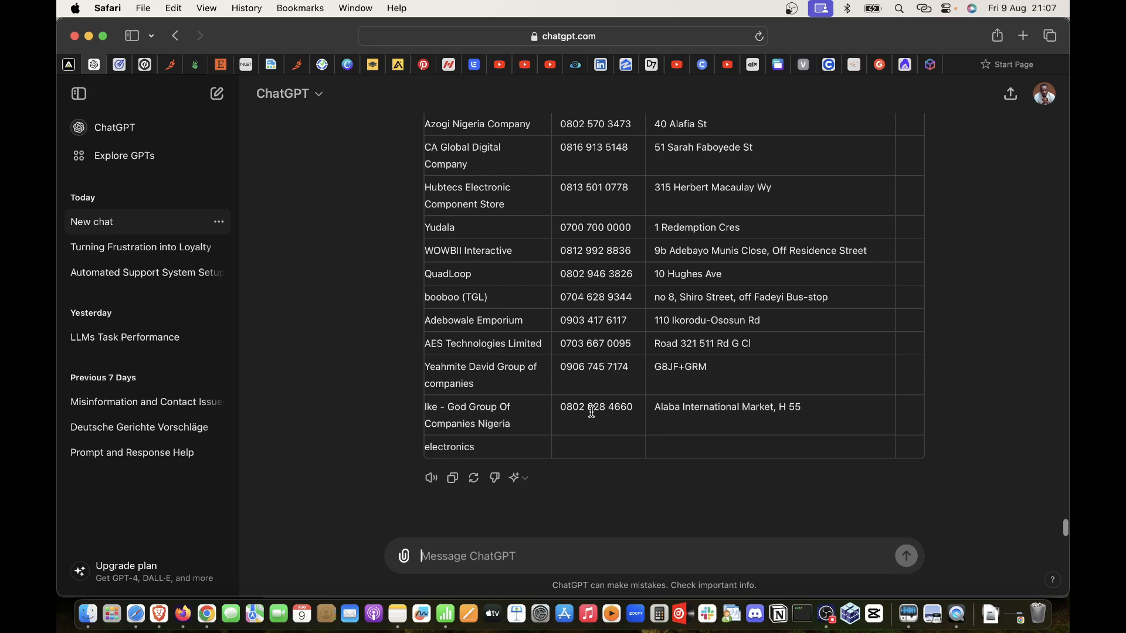
Step: Examine the generated company table and compare it with the Google Maps listings pasted in the prompt
{"action": "scroll", "coordinate": [591, 412], "scroll_direction": "up", "scroll_amount": 5}
{"action": "scroll", "coordinate": [622, 412], "scroll_direction": "down", "scroll_amount": 6}
{"action": "scroll", "coordinate": [673, 232], "scroll_direction": "up", "scroll_amount": 2}
{"action": "scroll", "coordinate": [672, 232], "scroll_direction": "up", "scroll_amount": 20}
{"action": "scroll", "coordinate": [672, 232], "scroll_direction": "down", "scroll_amount": 20}
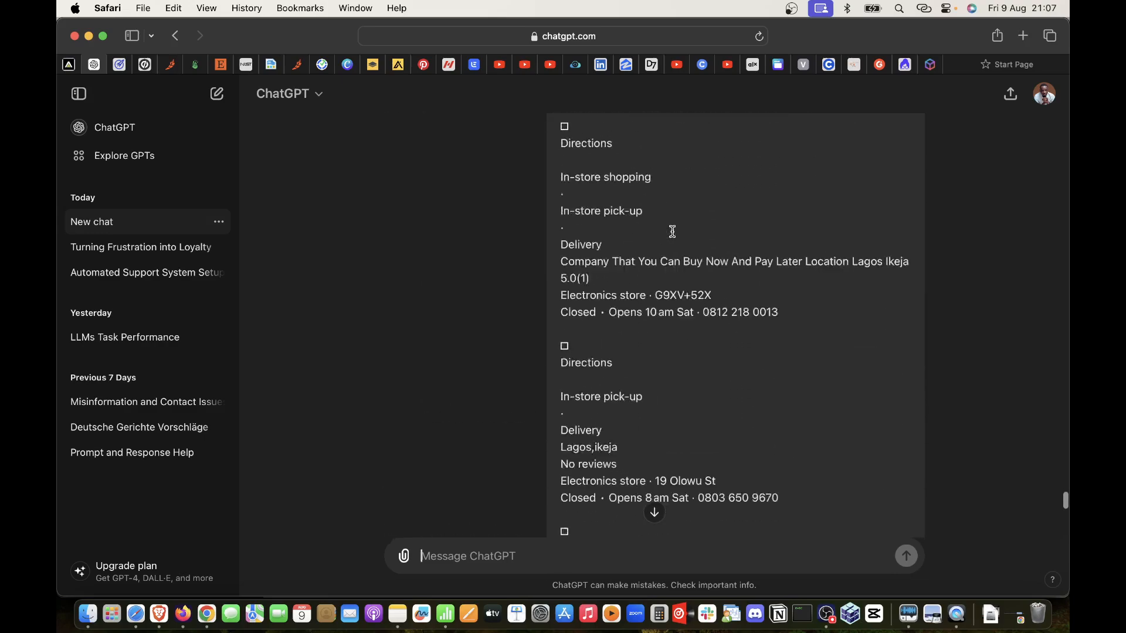
{"action": "scroll", "coordinate": [672, 231], "scroll_direction": "up", "scroll_amount": 4}
{"action": "scroll", "coordinate": [672, 231], "scroll_direction": "up", "scroll_amount": 2}
{"action": "scroll", "coordinate": [673, 231], "scroll_direction": "down", "scroll_amount": 3}
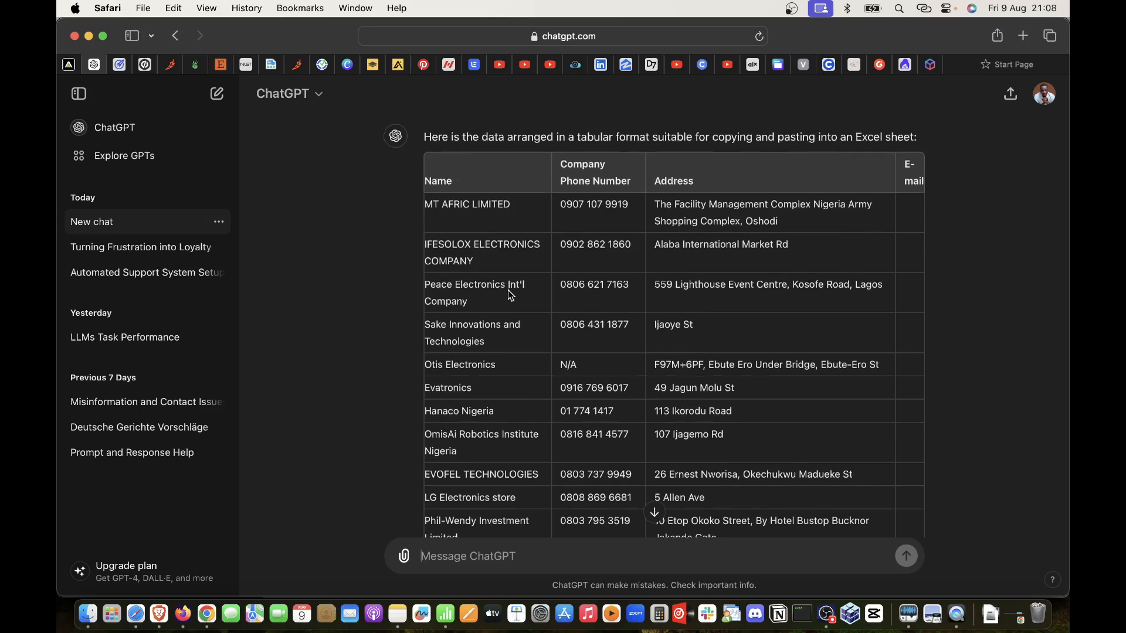
{"action": "scroll", "coordinate": [508, 290], "scroll_direction": "down", "scroll_amount": 15}
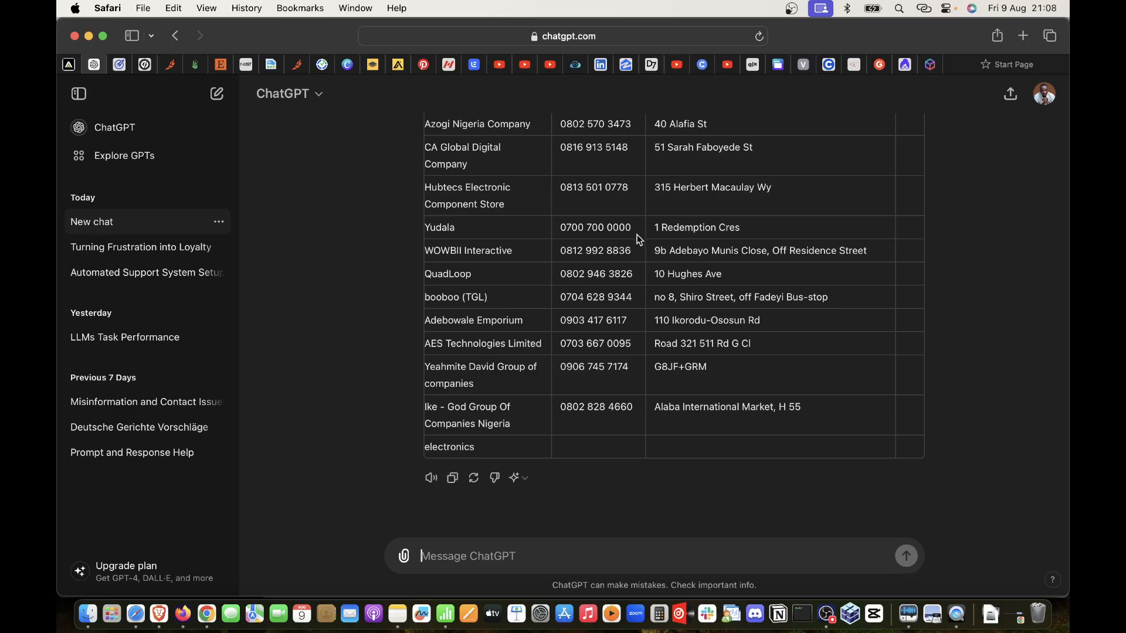
{"action": "scroll", "coordinate": [526, 360], "scroll_direction": "up", "scroll_amount": 10}
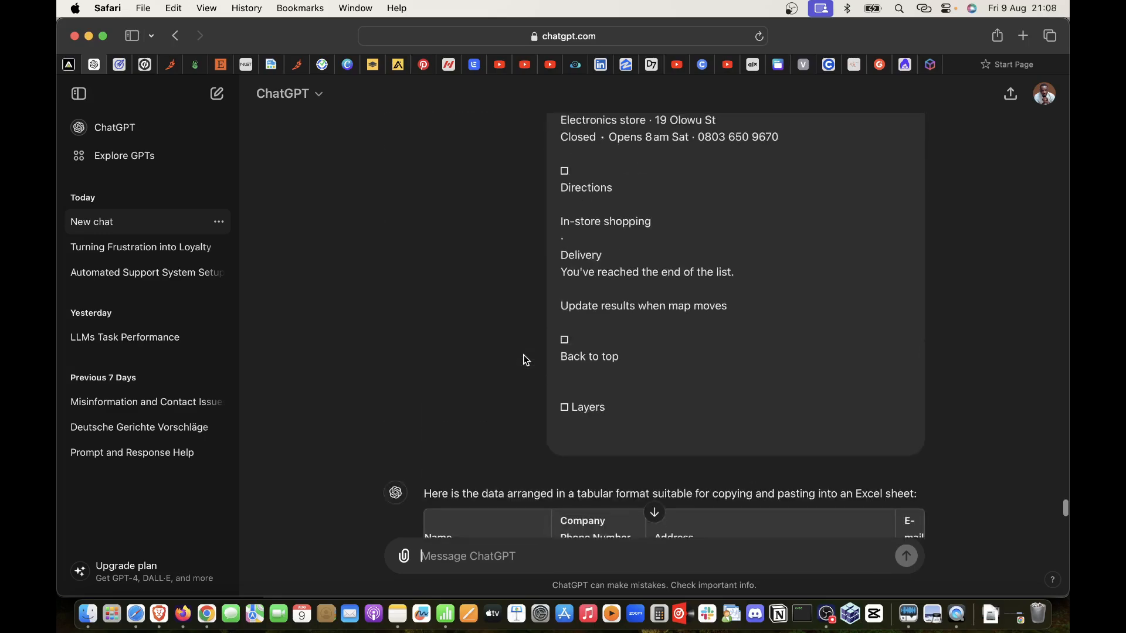
{"action": "scroll", "coordinate": [526, 360], "scroll_direction": "down", "scroll_amount": 10}
{"action": "scroll", "coordinate": [505, 411], "scroll_direction": "up", "scroll_amount": 12}
{"action": "scroll", "coordinate": [488, 375], "scroll_direction": "down", "scroll_amount": 2}
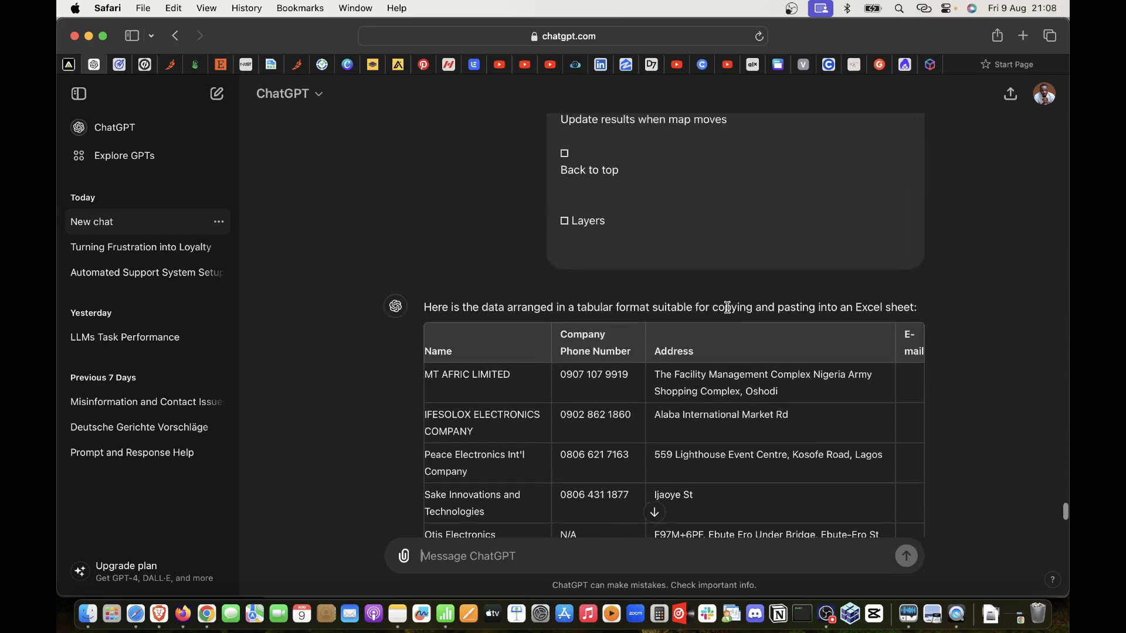
Step: Select and copy the generated table from the header row through the "Ike - God Group Of Companies Nigeria" row
{"action": "scroll", "coordinate": [785, 307], "scroll_direction": "down", "scroll_amount": 15}
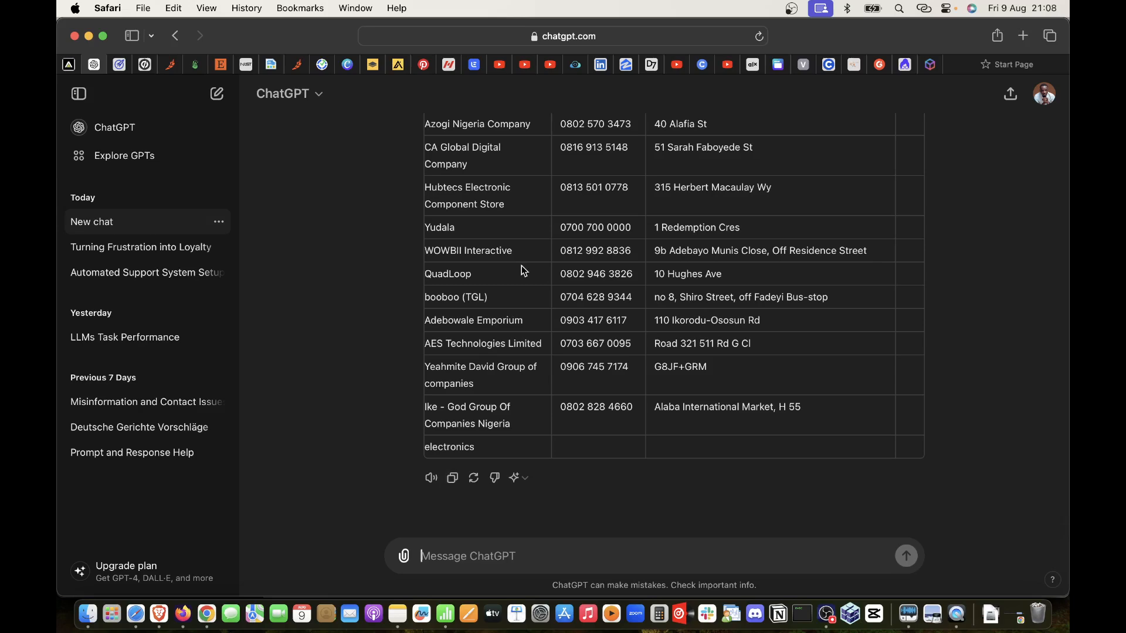
{"action": "scroll", "coordinate": [524, 270], "scroll_direction": "up", "scroll_amount": 15}
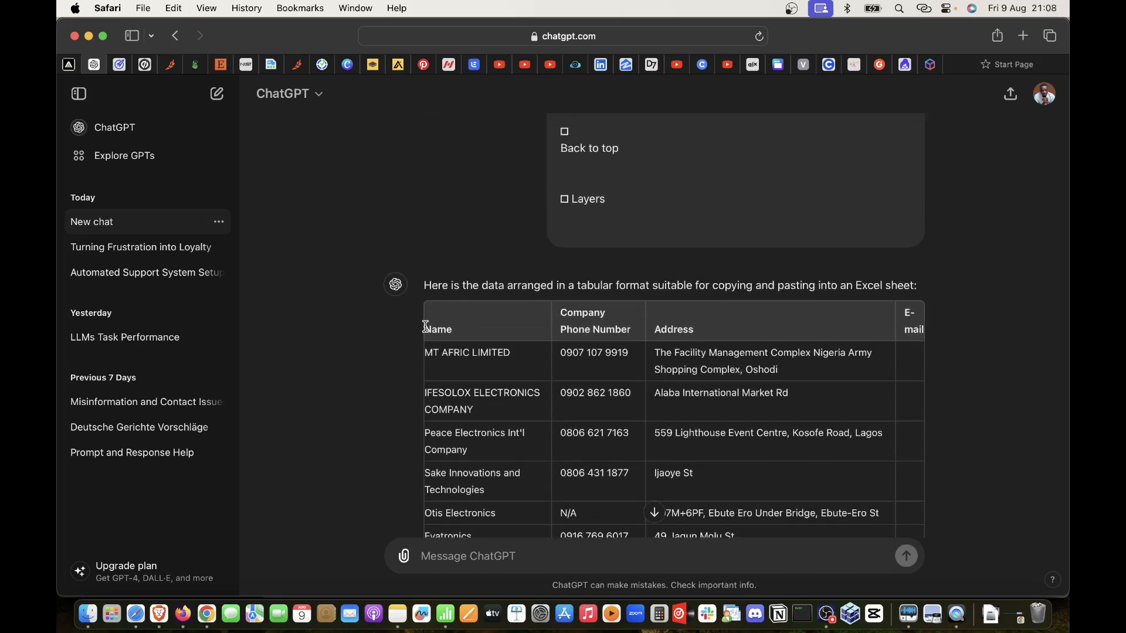
{"action": "left_click_drag", "start_coordinate": [426, 326], "coordinate": [913, 416]}
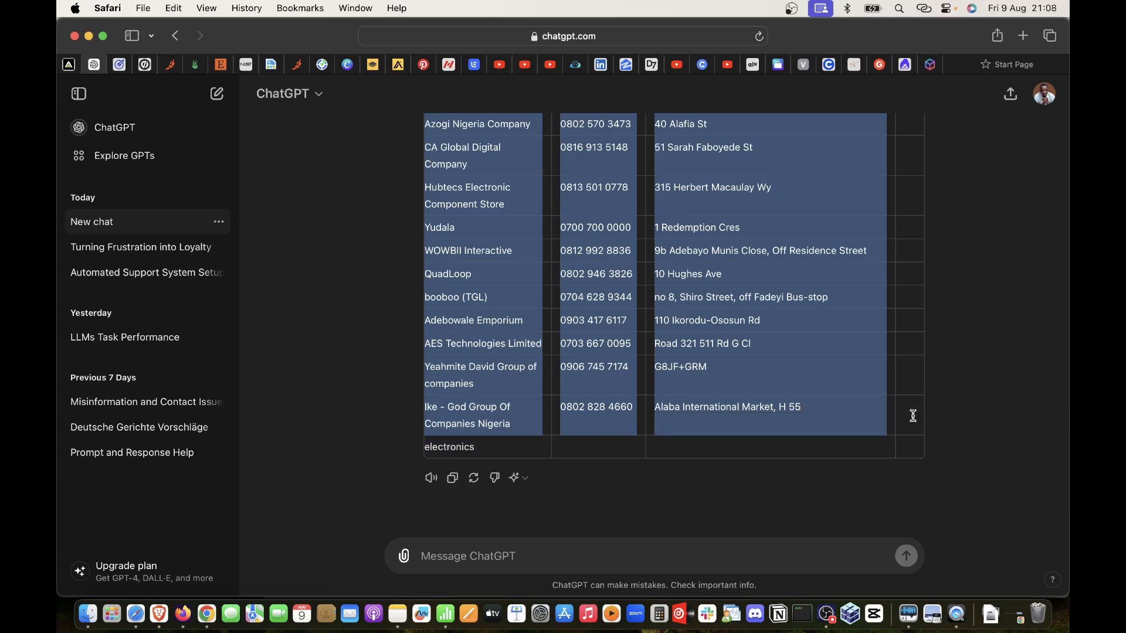
Step: Switch to Numbers, close the "results (3)" spreadsheet and create a new spreadsheet from the Blank template
{"action": "left_click", "coordinate": [445, 597]}
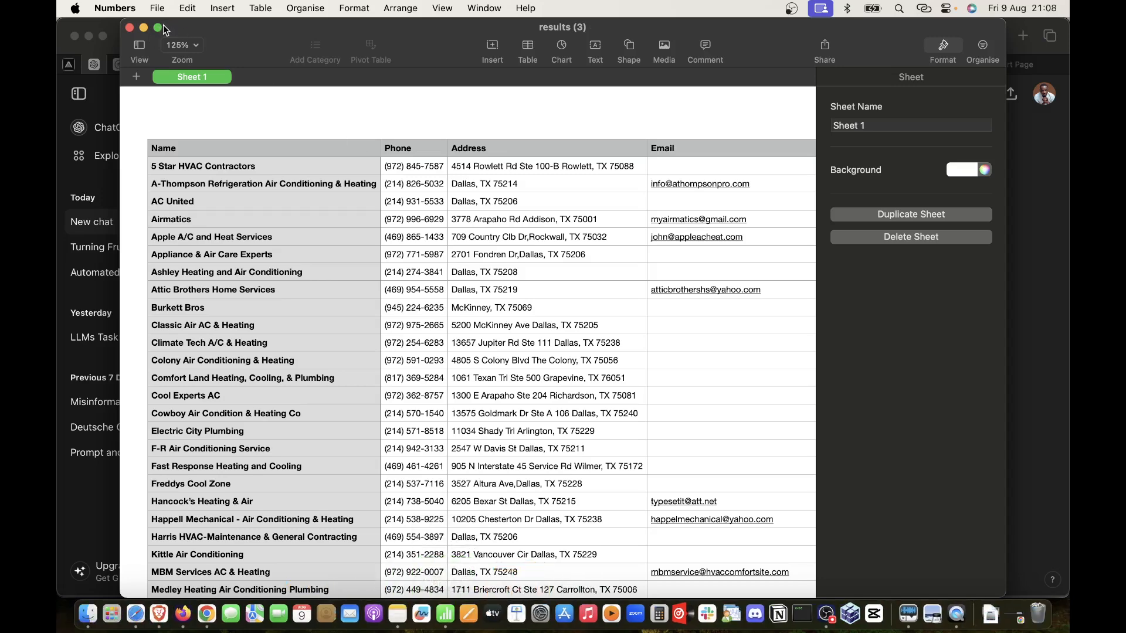
{"action": "left_click", "coordinate": [130, 28]}
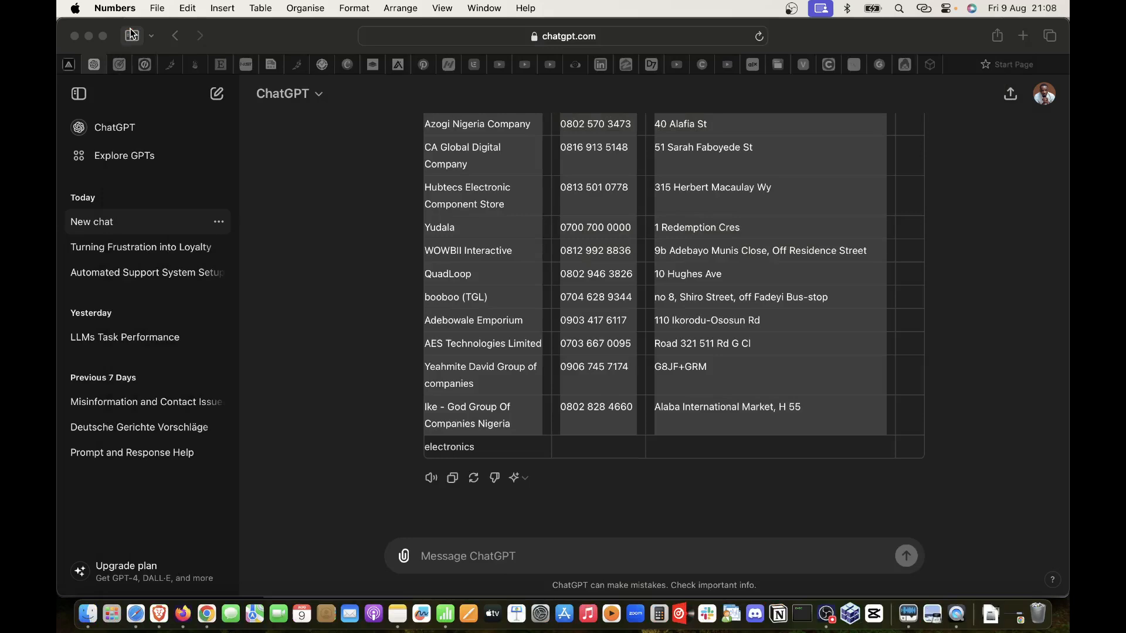
{"action": "left_click", "coordinate": [440, 593]}
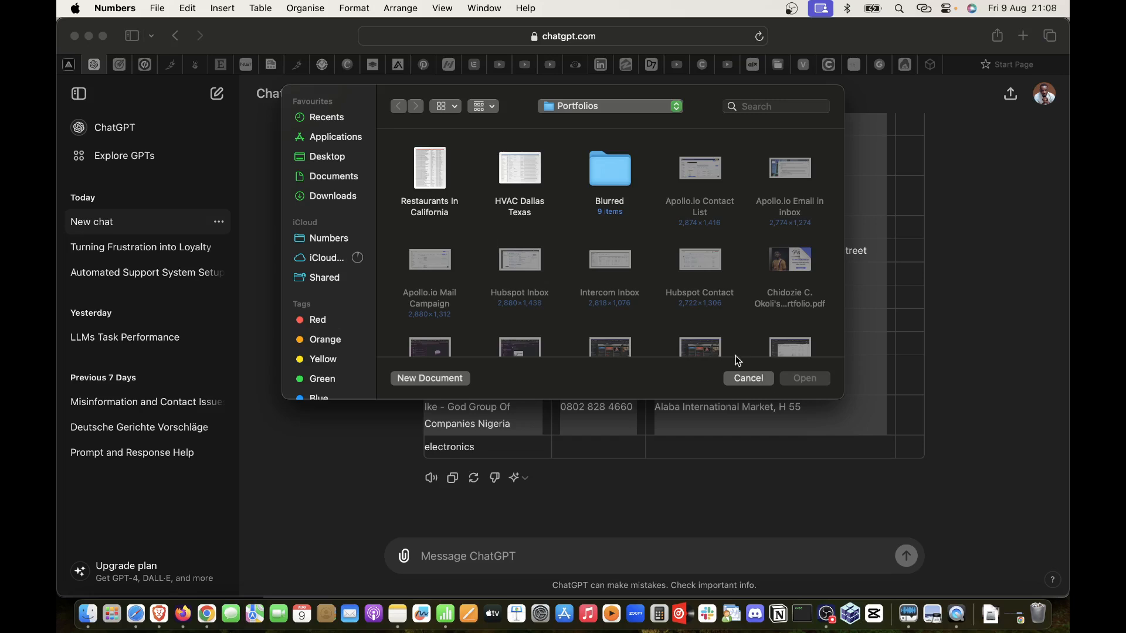
{"action": "left_click", "coordinate": [435, 378]}
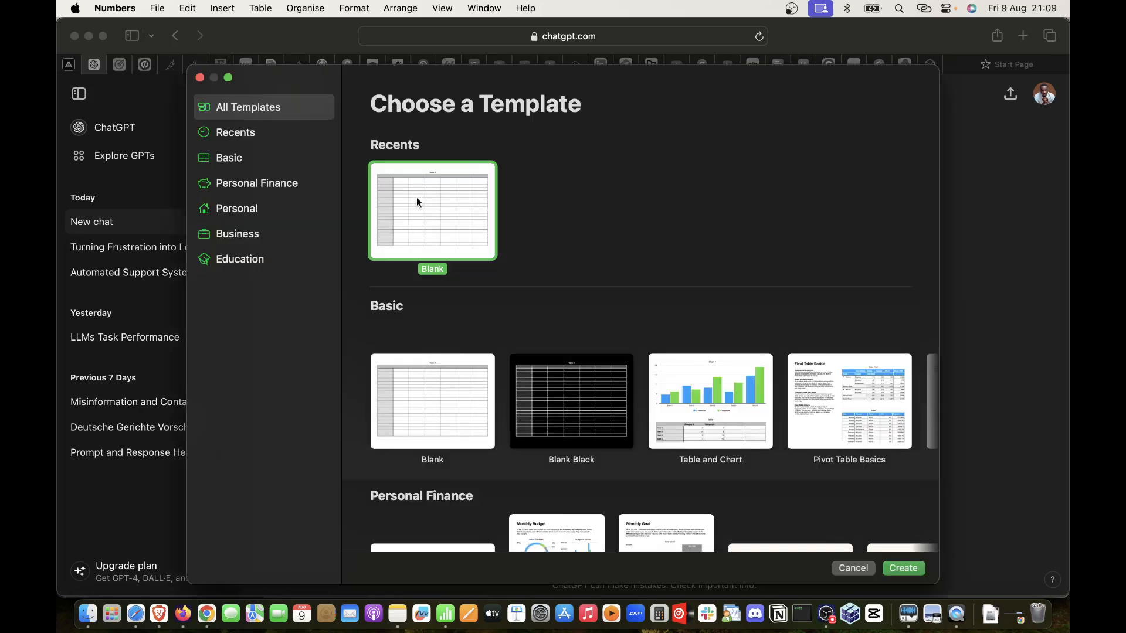
{"action": "double_click", "coordinate": [417, 201]}
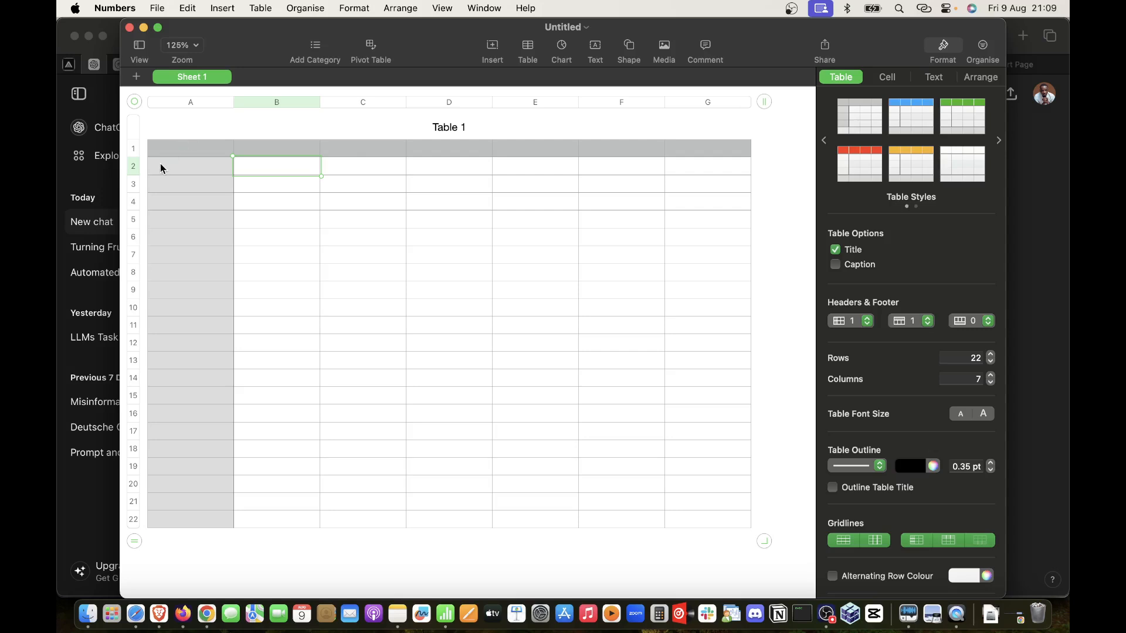
Step: Select all cells of the blank table and paste the copied company table into them
{"action": "left_click", "coordinate": [162, 154]}
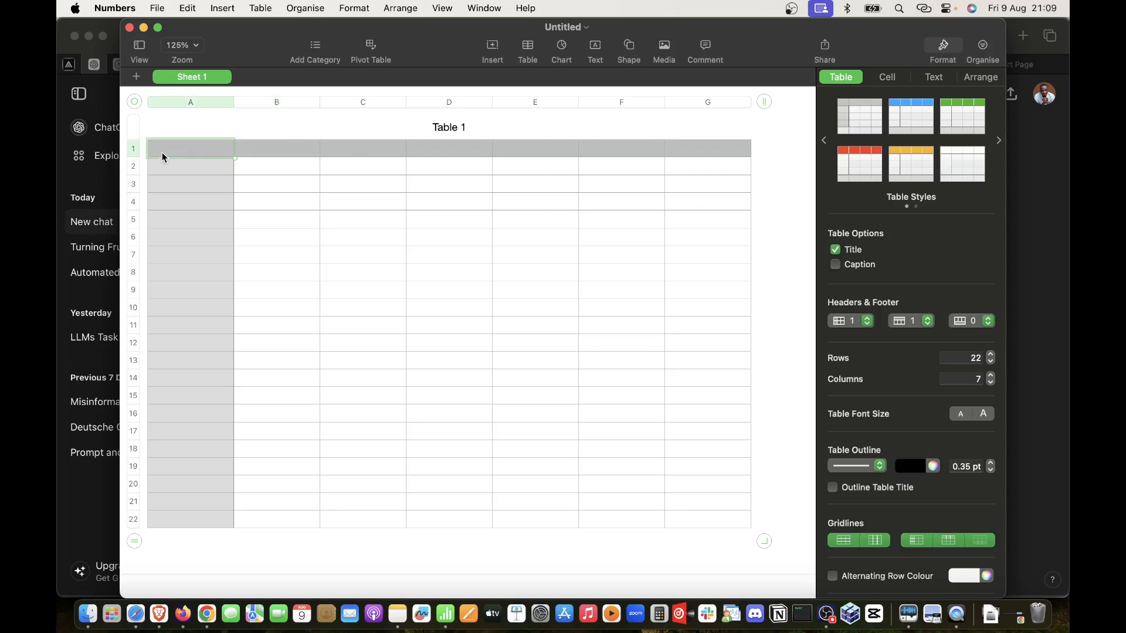
{"action": "left_click", "coordinate": [278, 171]}
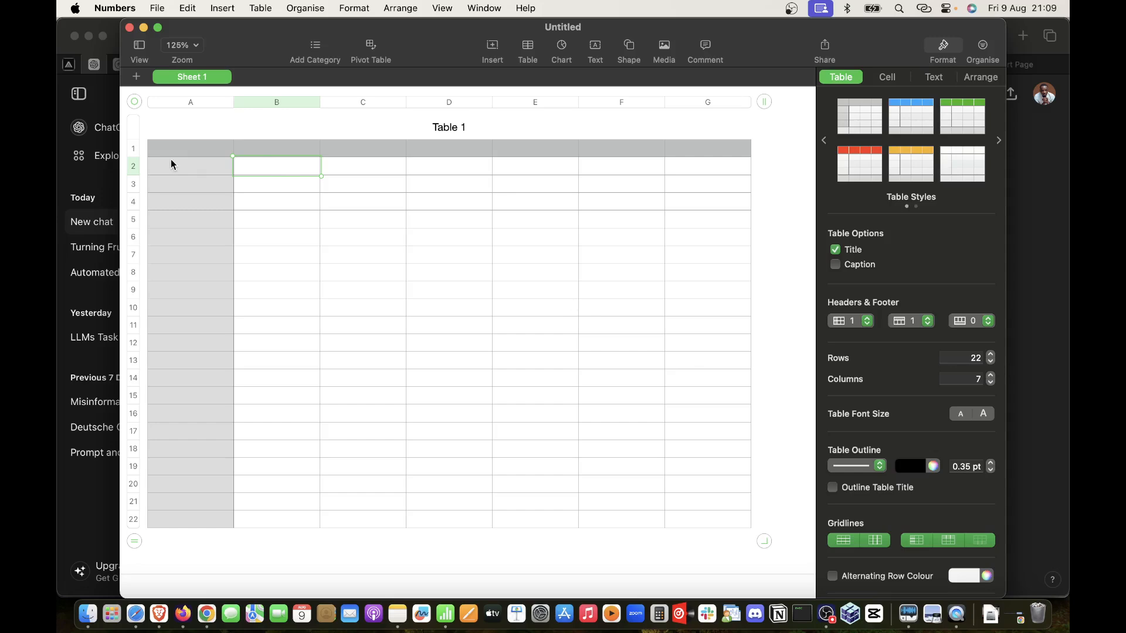
{"action": "key", "text": "super+a"}
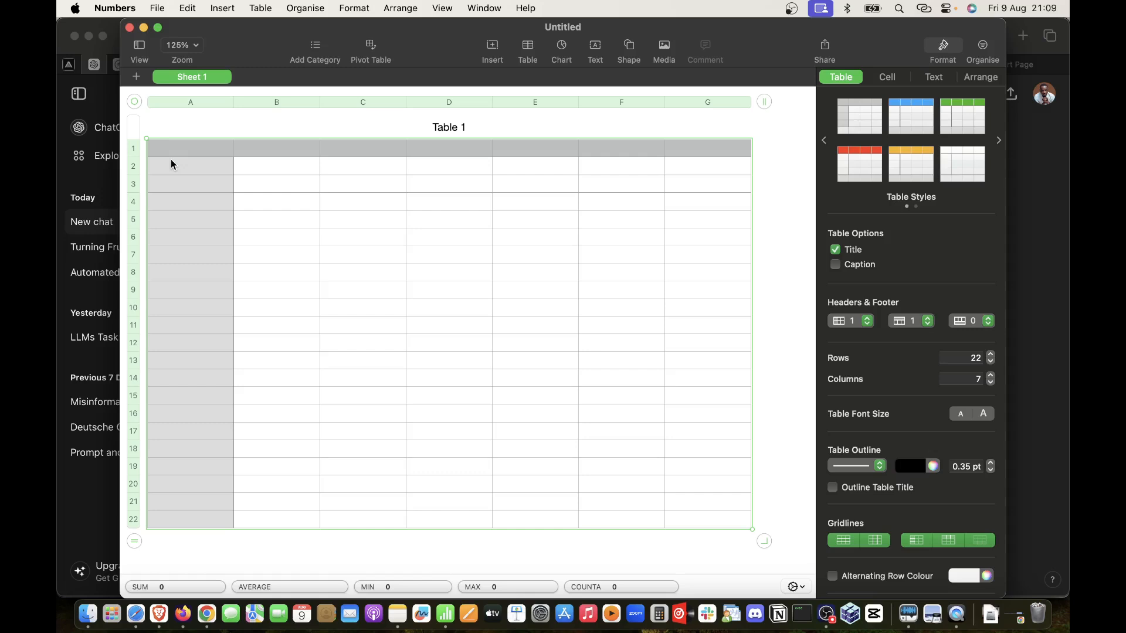
{"action": "key", "text": "super+c"}
{"action": "key", "text": "super+v"}
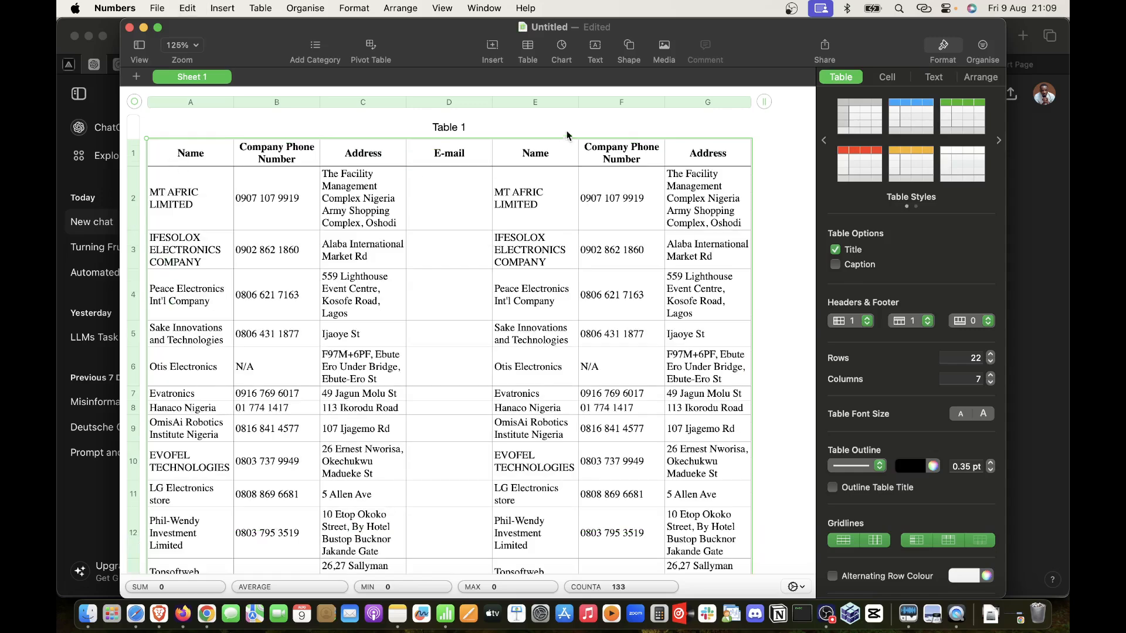
Step: Delete the duplicate Name, Company Phone Number and Address columns E to G
{"action": "left_click", "coordinate": [311, 127]}
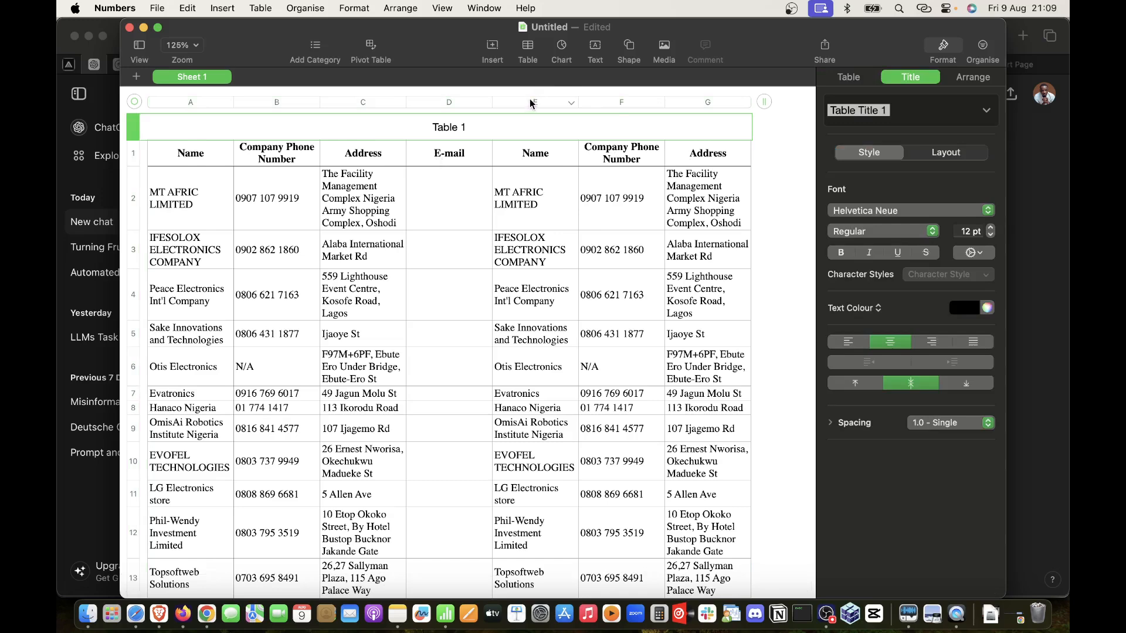
{"action": "left_click_drag", "start_coordinate": [530, 104], "coordinate": [684, 105]}
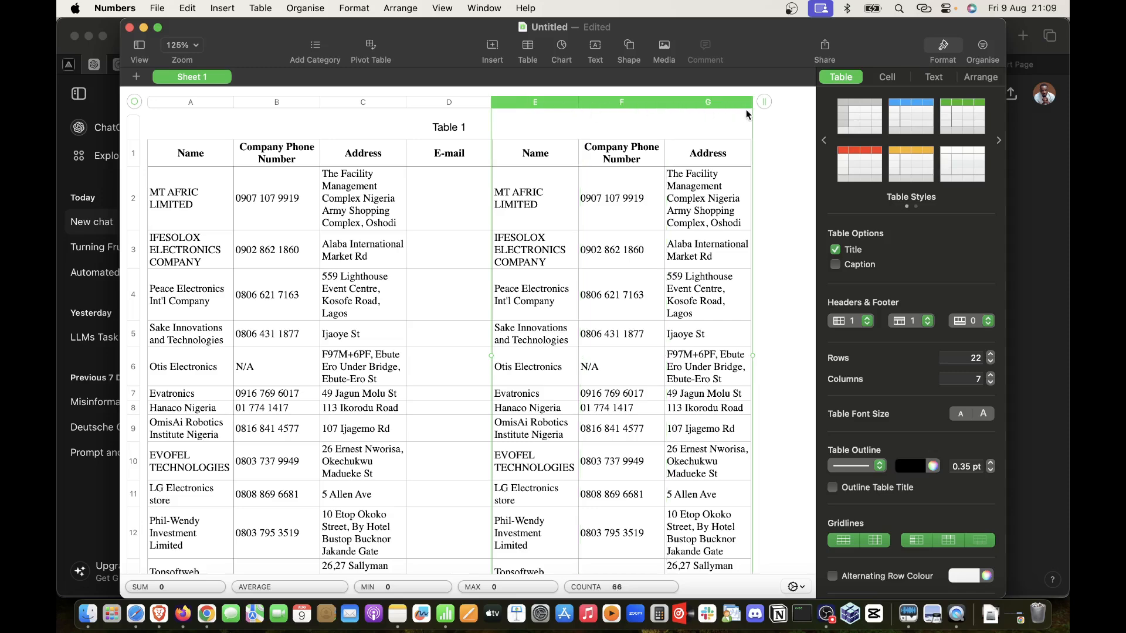
{"action": "right_click", "coordinate": [532, 101]}
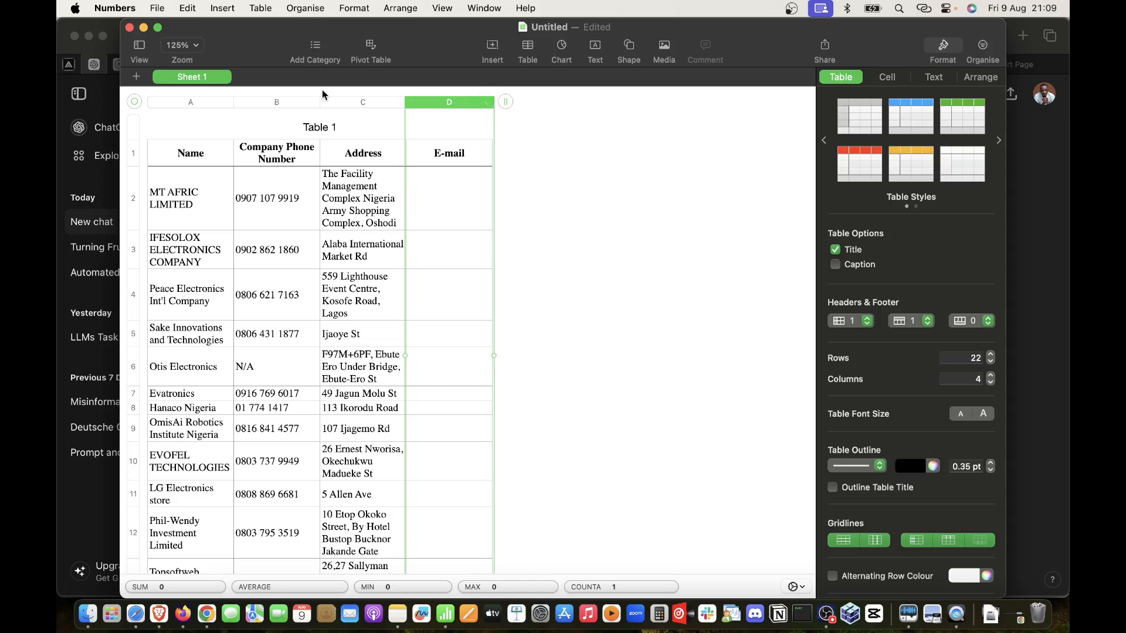
Step: Widen columns A to D together so the company details fit on fewer lines
{"action": "left_click_drag", "start_coordinate": [183, 103], "coordinate": [444, 112]}
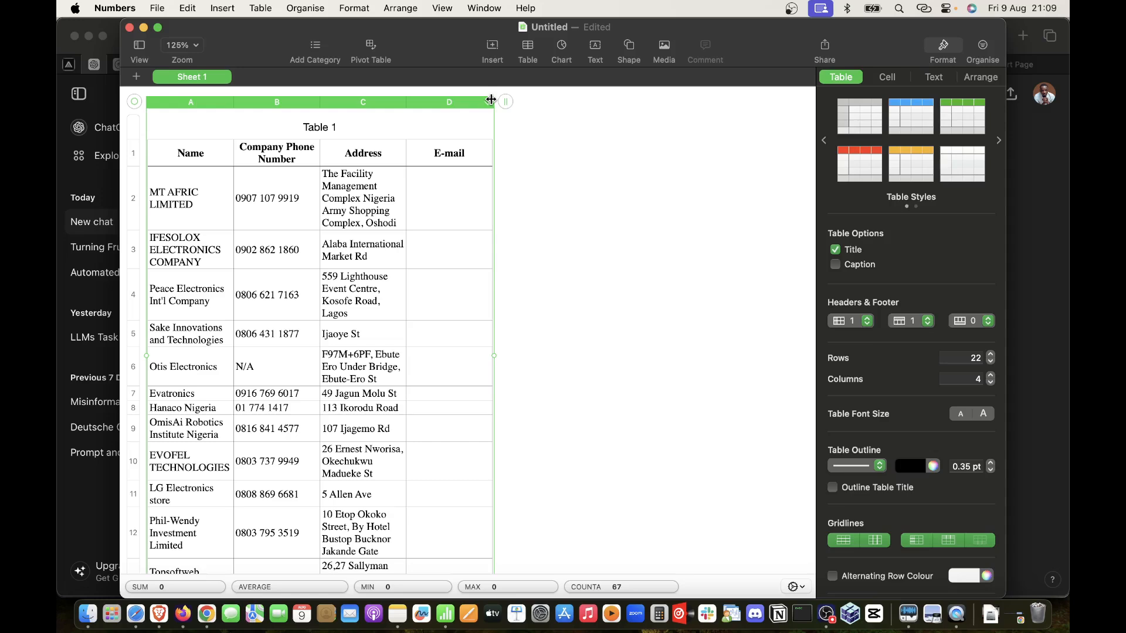
{"action": "left_click_drag", "start_coordinate": [491, 100], "coordinate": [705, 152]}
{"action": "scroll", "coordinate": [247, 261], "scroll_direction": "right", "scroll_amount": 5}
{"action": "scroll", "coordinate": [247, 261], "scroll_direction": "left", "scroll_amount": 7}
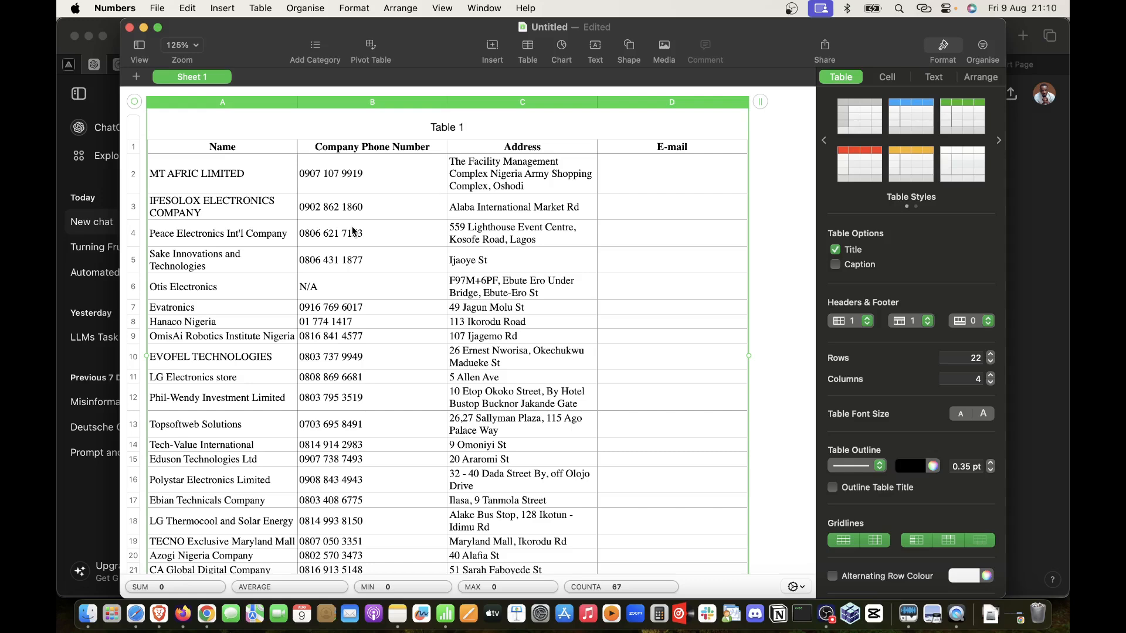
Step: Copy the phone number of MT AFRIC LIMITED and paste it into the Google search field of a new Chrome tab
{"action": "left_click", "coordinate": [343, 173]}
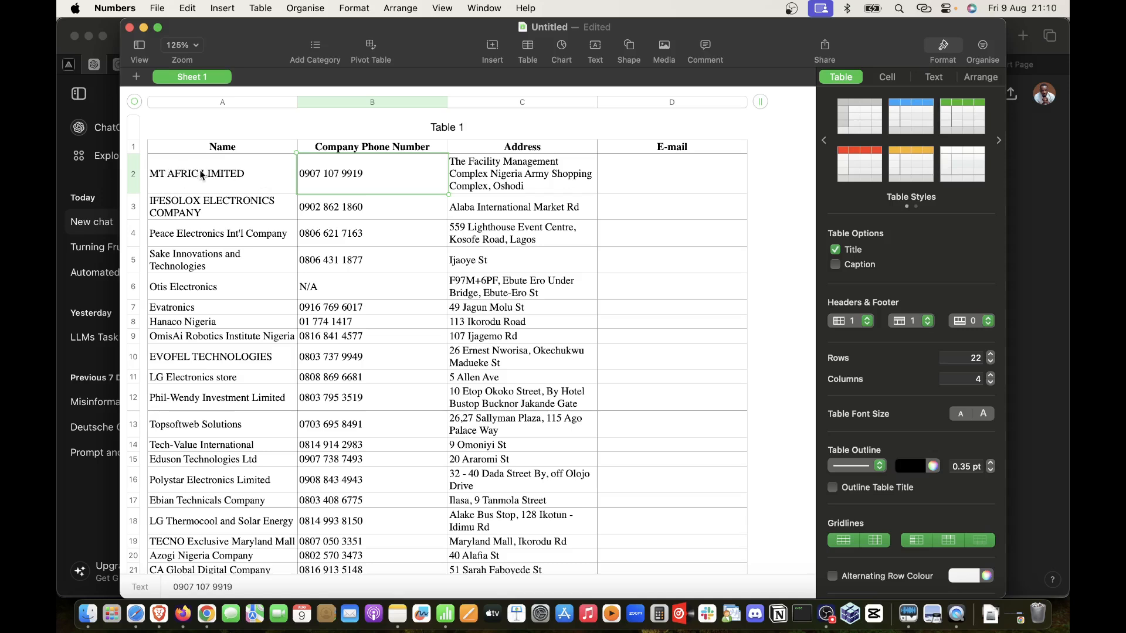
{"action": "key", "text": "super+c"}
{"action": "key", "text": "super+c"}
{"action": "left_click", "coordinate": [206, 614]}
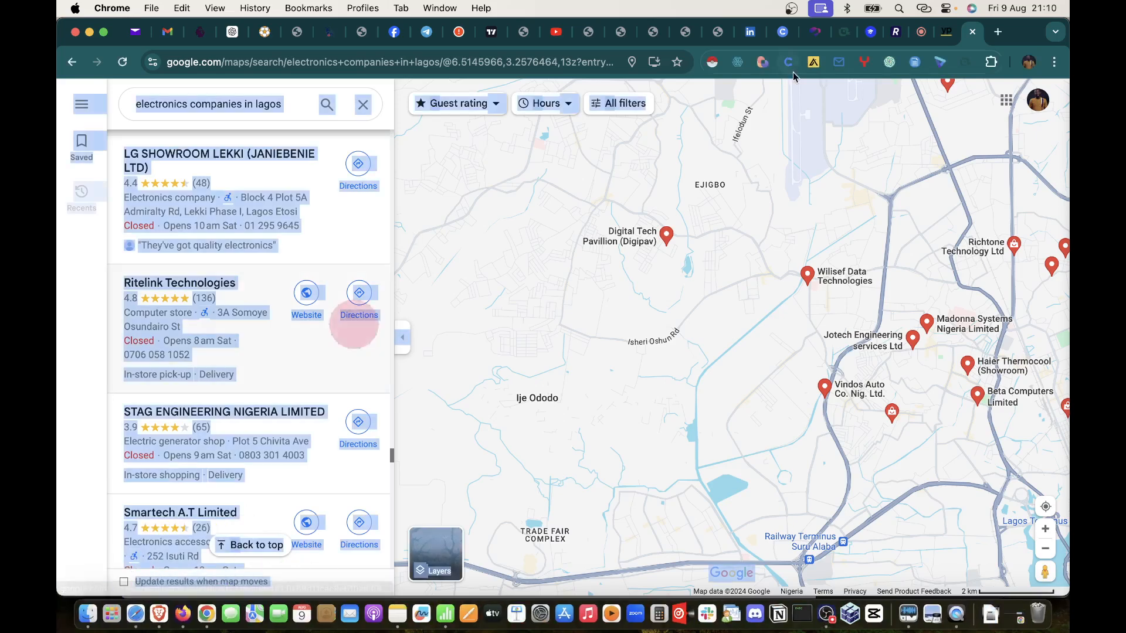
{"action": "left_click", "coordinate": [997, 32]}
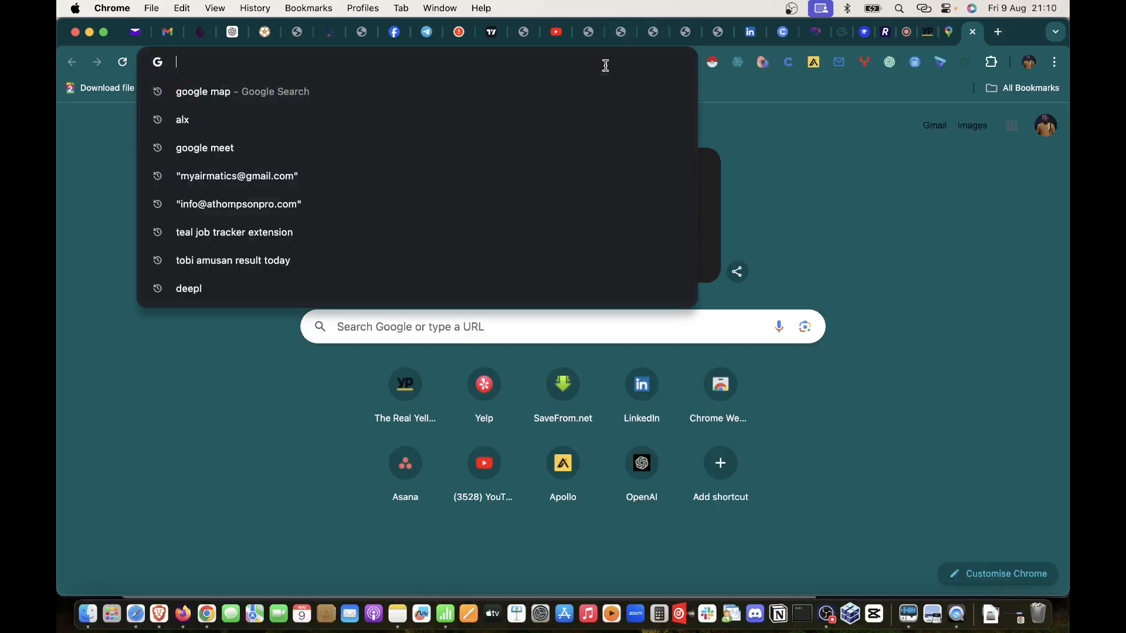
{"action": "left_click", "coordinate": [445, 332]}
{"action": "key", "text": "super+v"}
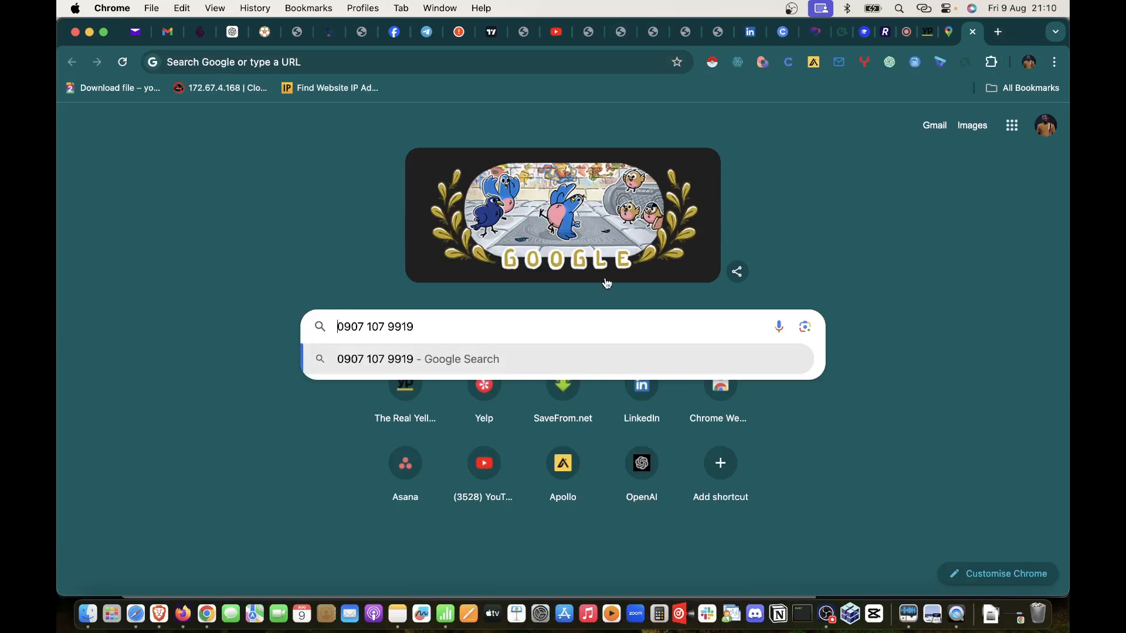
Step: Enclose the pasted company phone number in quotation marks and run the Google search
{"action": "type", "text": "\""}
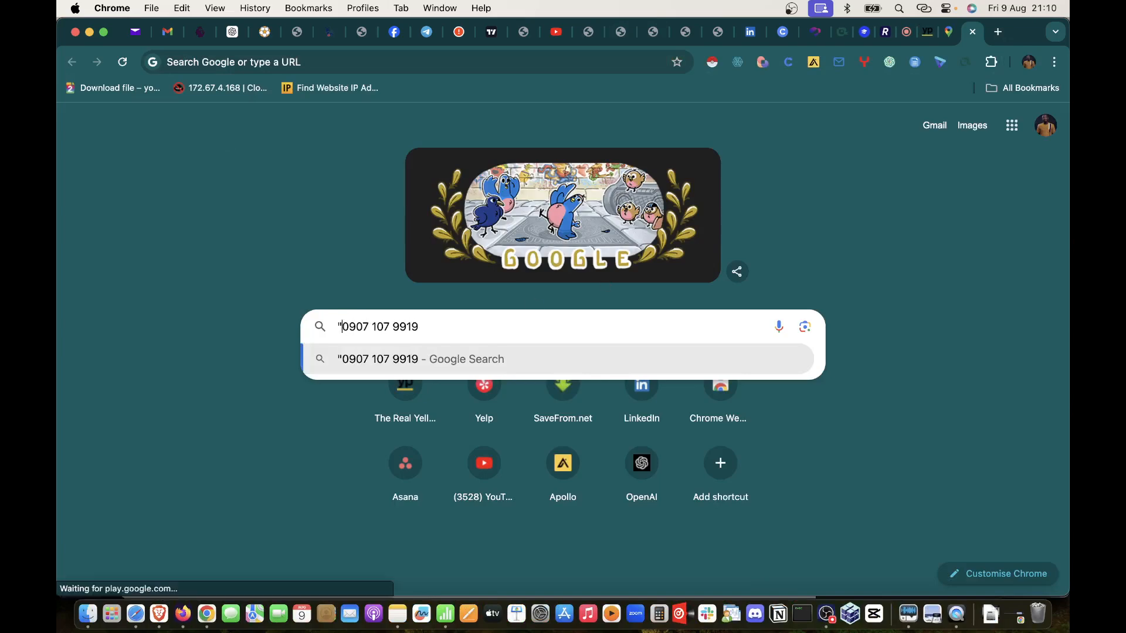
{"action": "left_click", "coordinate": [427, 326]}
{"action": "type", "text": "\""}
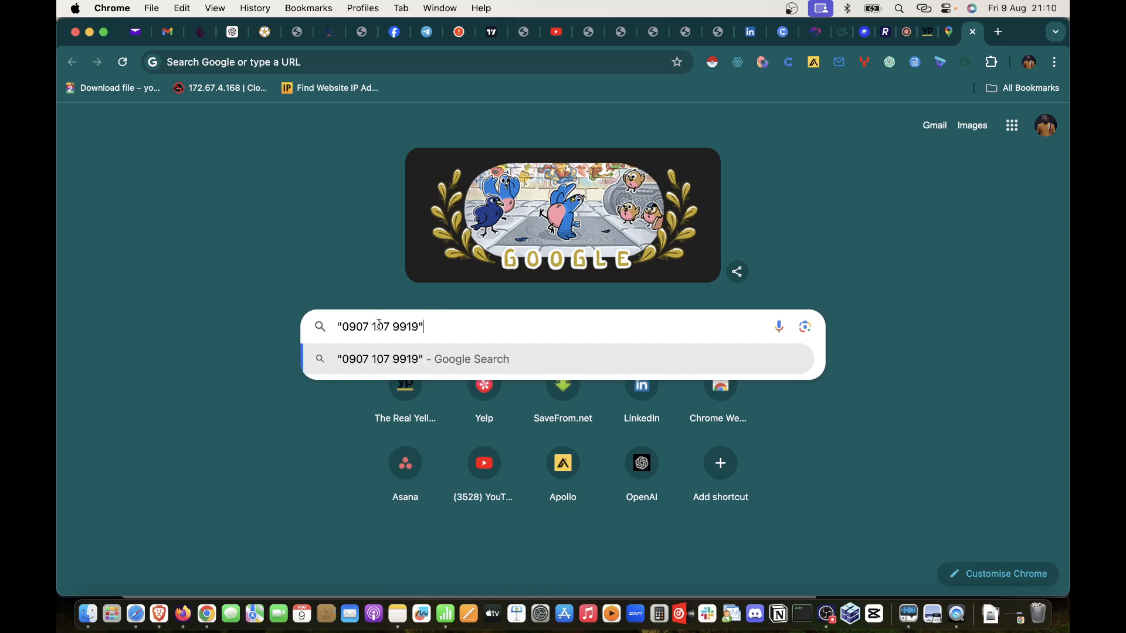
{"action": "key", "text": "Return"}
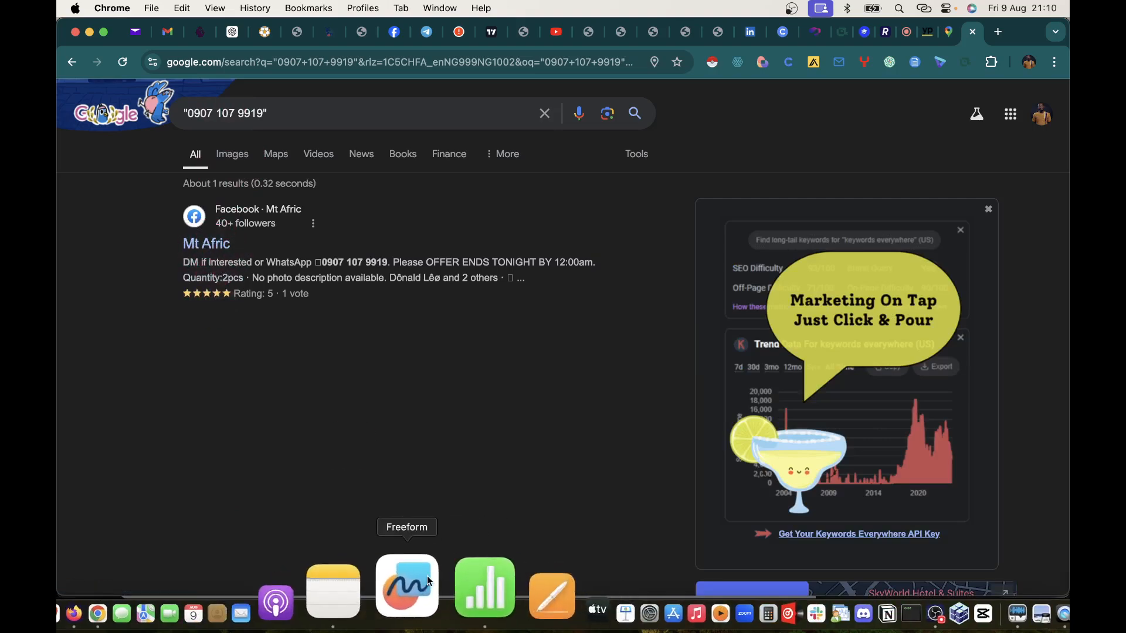
Step: Compare the Google search result with the MT AFRIC LIMITED entry in the Numbers spreadsheet
{"action": "left_click", "coordinate": [449, 594]}
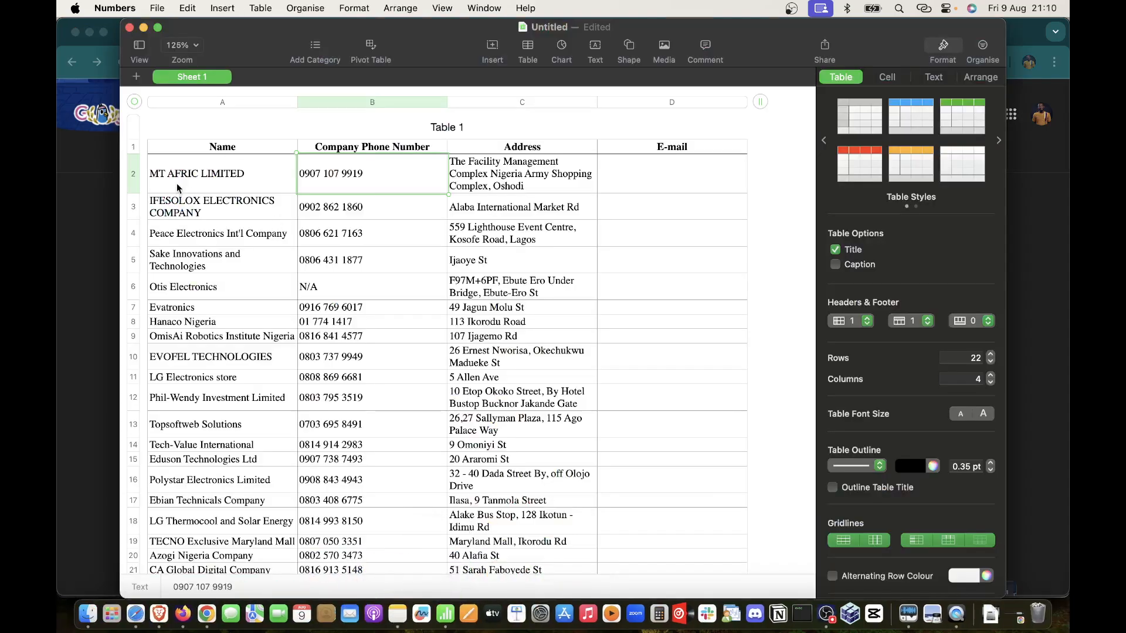
{"action": "left_click", "coordinate": [61, 191]}
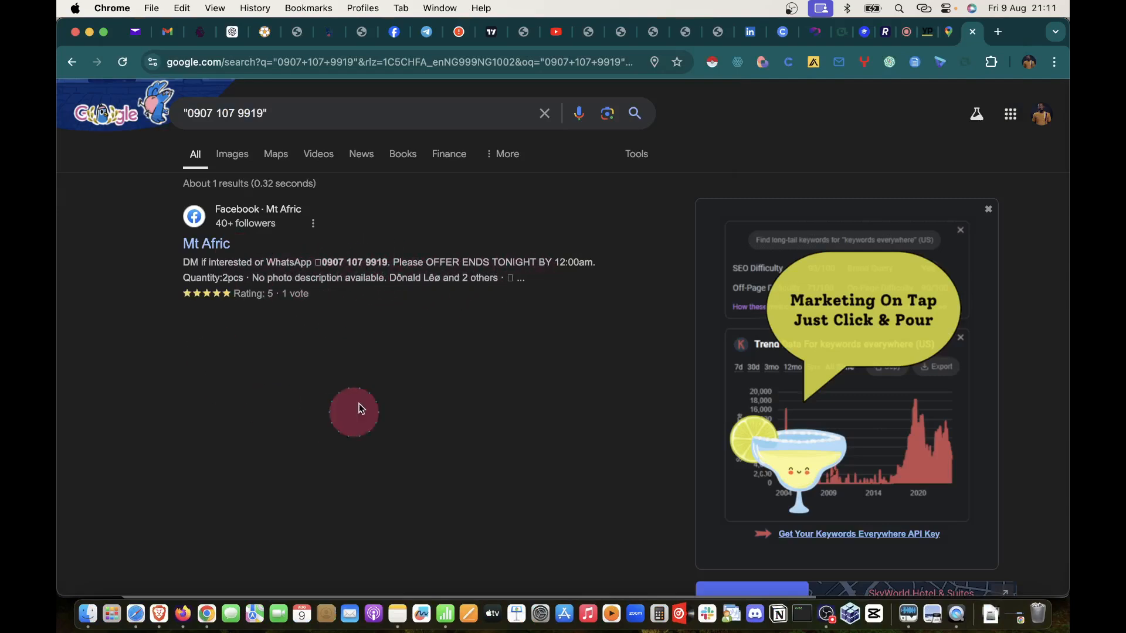
{"action": "key", "text": "super+Tab"}
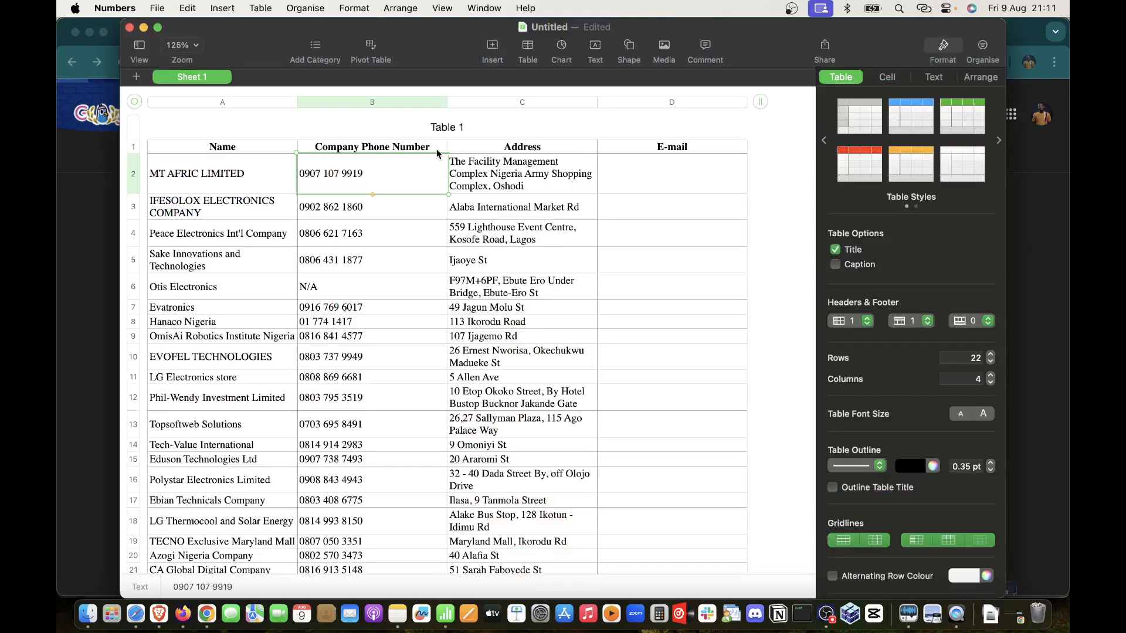
Step: Copy the phone number of IFESOLOX ELECTRONICS COMPANY and run a Google search for it in Chrome between the existing quotation marks
{"action": "left_click", "coordinate": [344, 208]}
{"action": "key", "text": "super+c"}
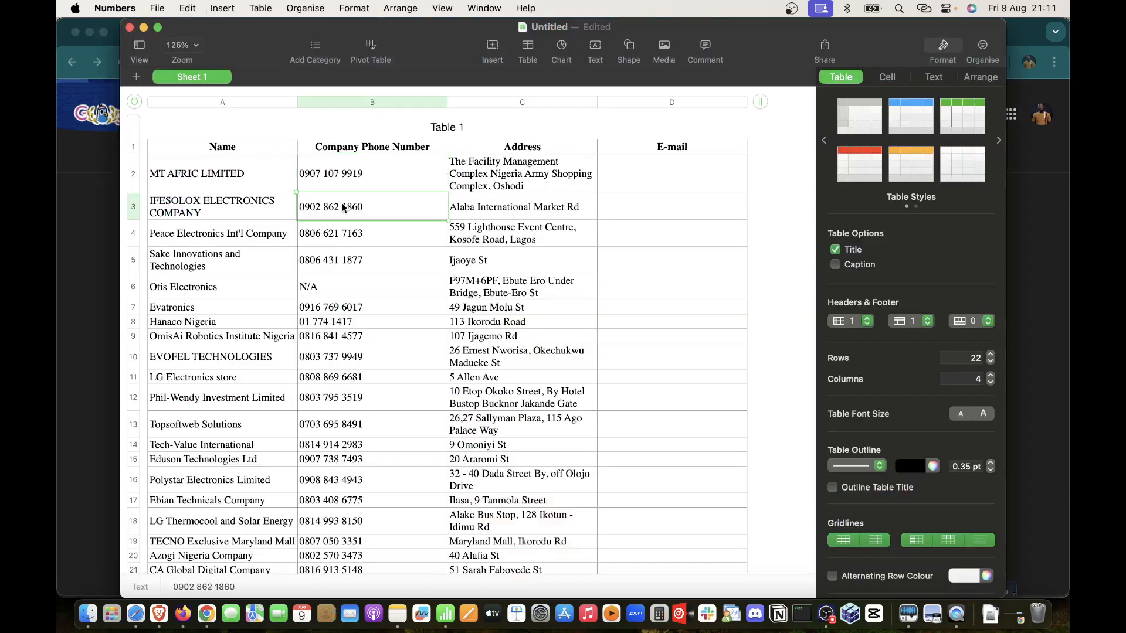
{"action": "key", "text": "super+Tab"}
{"action": "left_click", "coordinate": [242, 117]}
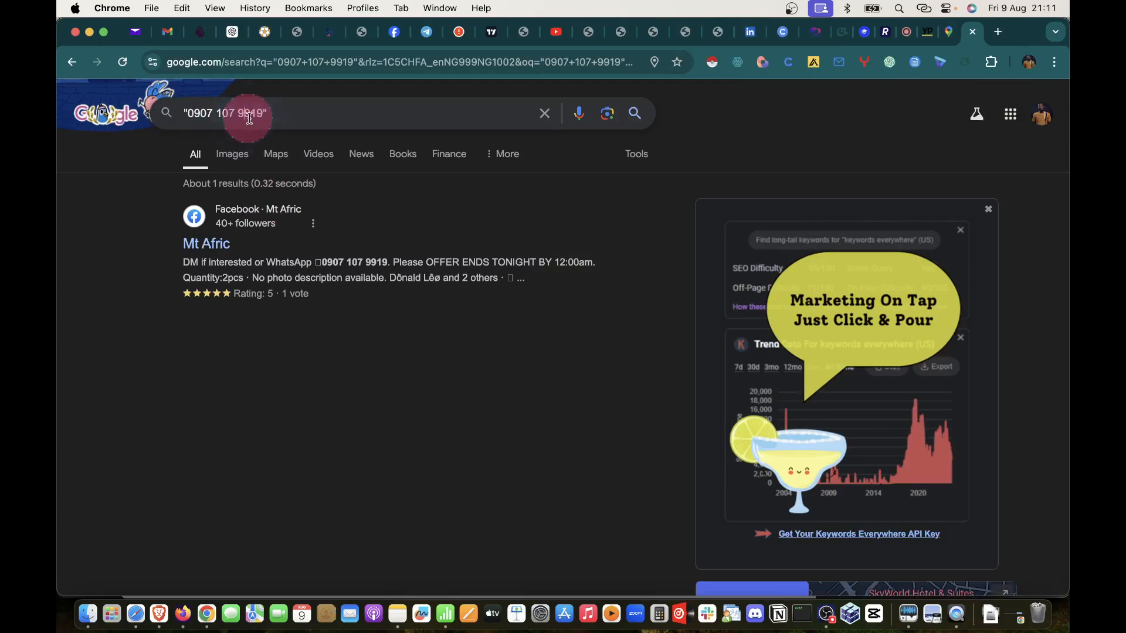
{"action": "mouse_move", "coordinate": [262, 112]}
{"action": "left_mouse_down"}
{"action": "mouse_move", "coordinate": [215, 109]}
{"action": "mouse_move", "coordinate": [265, 123]}
{"action": "left_mouse_up"}
{"action": "left_click", "coordinate": [189, 115]}
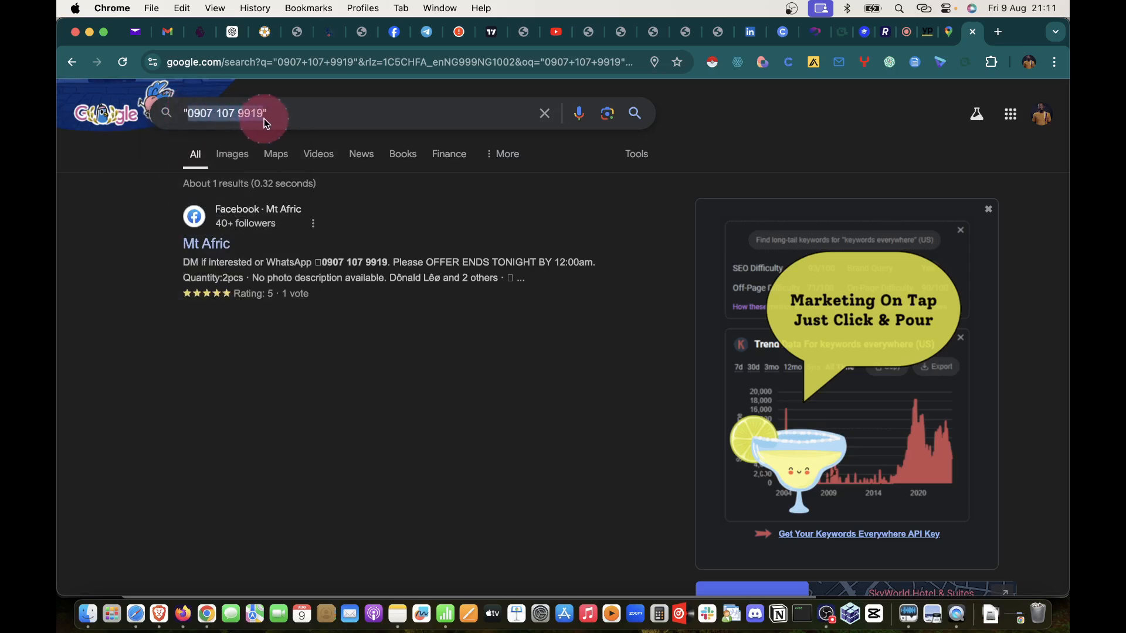
{"action": "key", "text": "super+v"}
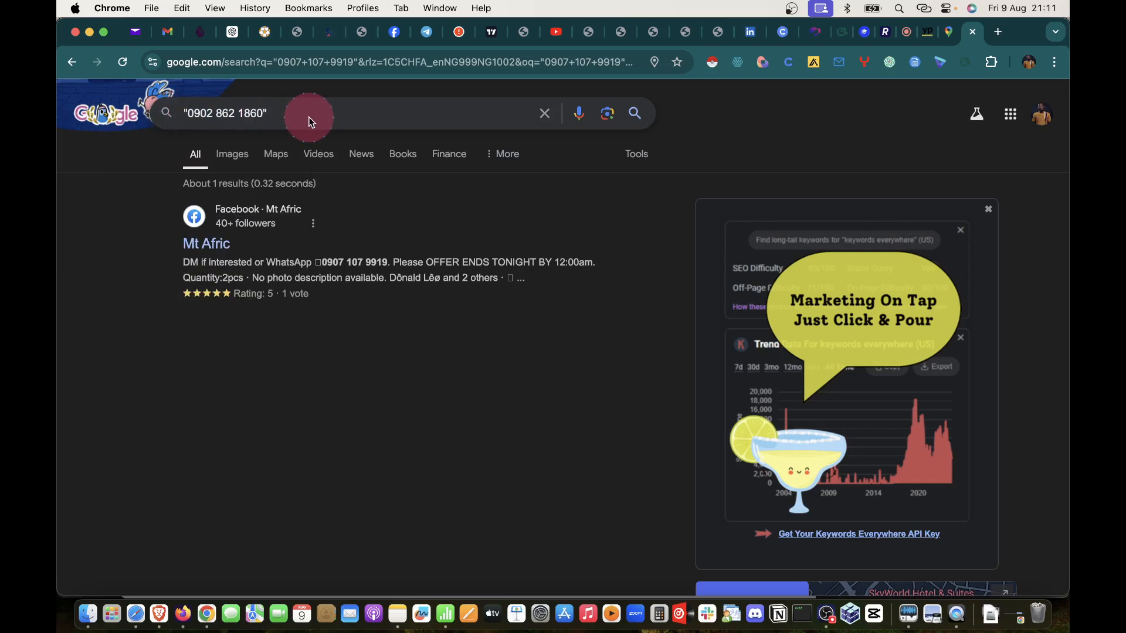
{"action": "key", "text": "Return"}
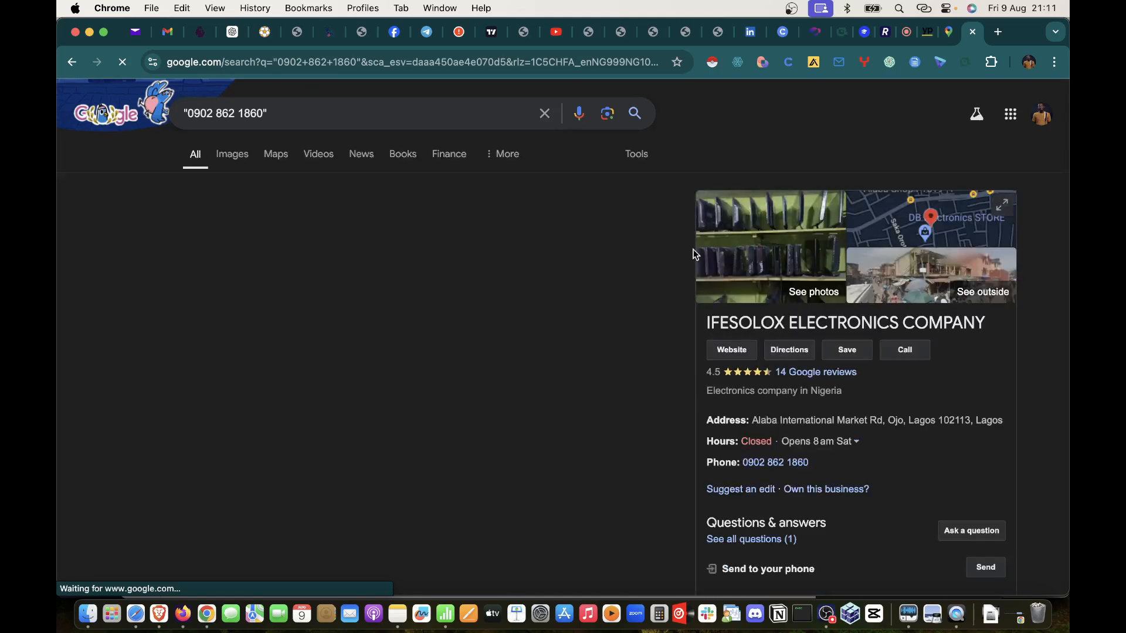
Step: Examine the Google business profile of IFESOLOX ELECTRONICS COMPANY and compare it with the company's entry in the Numbers spreadsheet
{"action": "scroll", "coordinate": [783, 308], "scroll_direction": "down", "scroll_amount": 1}
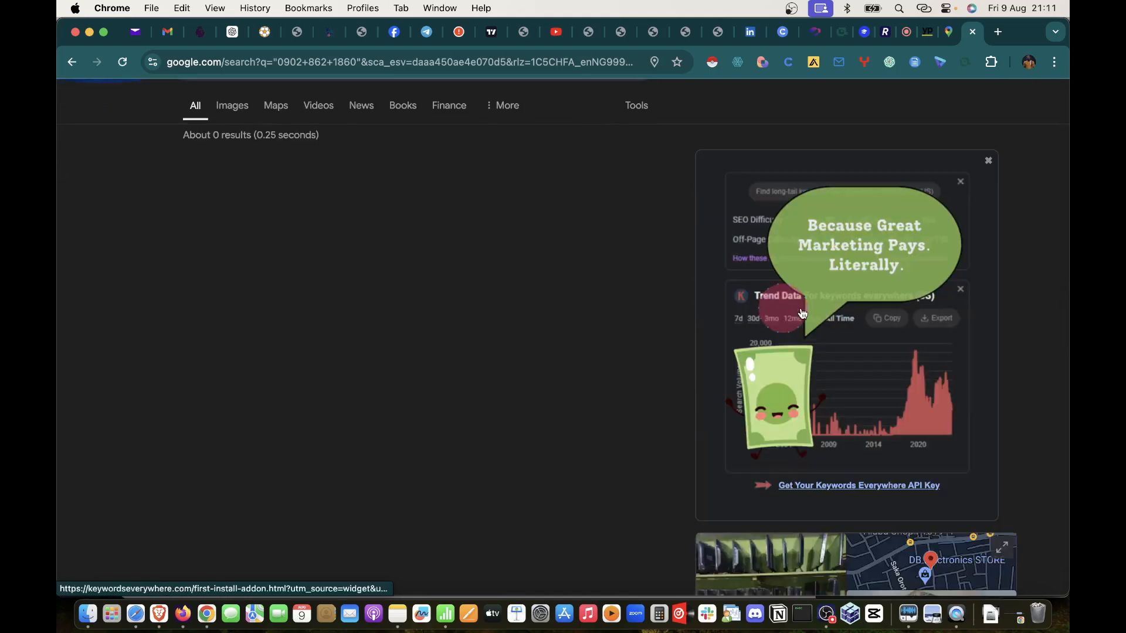
{"action": "scroll", "coordinate": [515, 260], "scroll_direction": "down", "scroll_amount": 5}
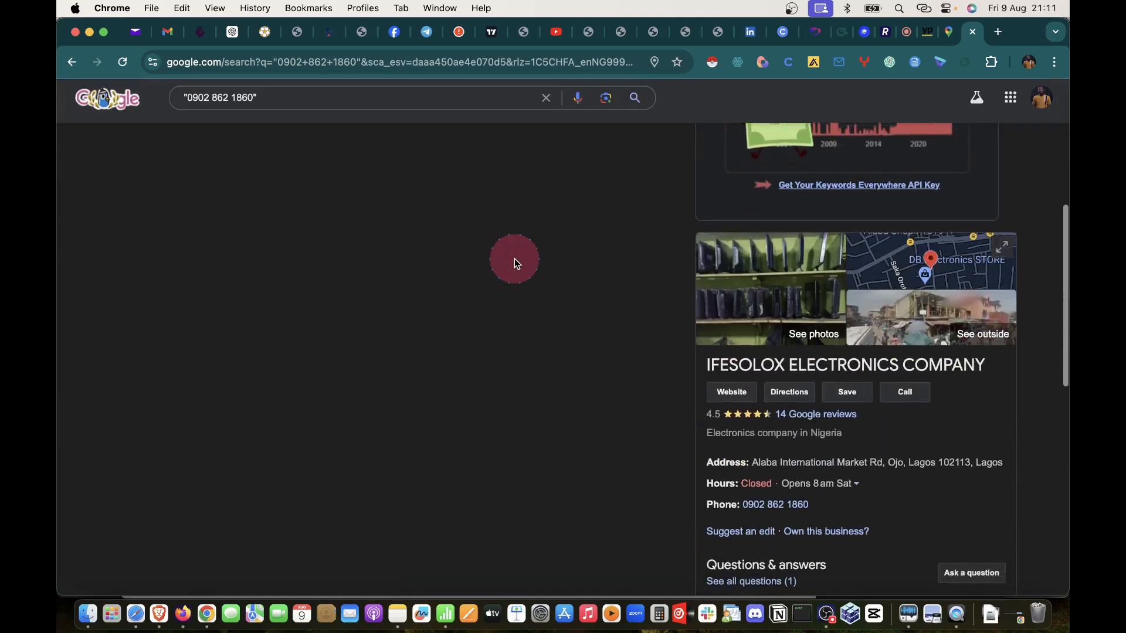
{"action": "scroll", "coordinate": [515, 258], "scroll_direction": "down", "scroll_amount": 1}
{"action": "key", "text": "super+Tab"}
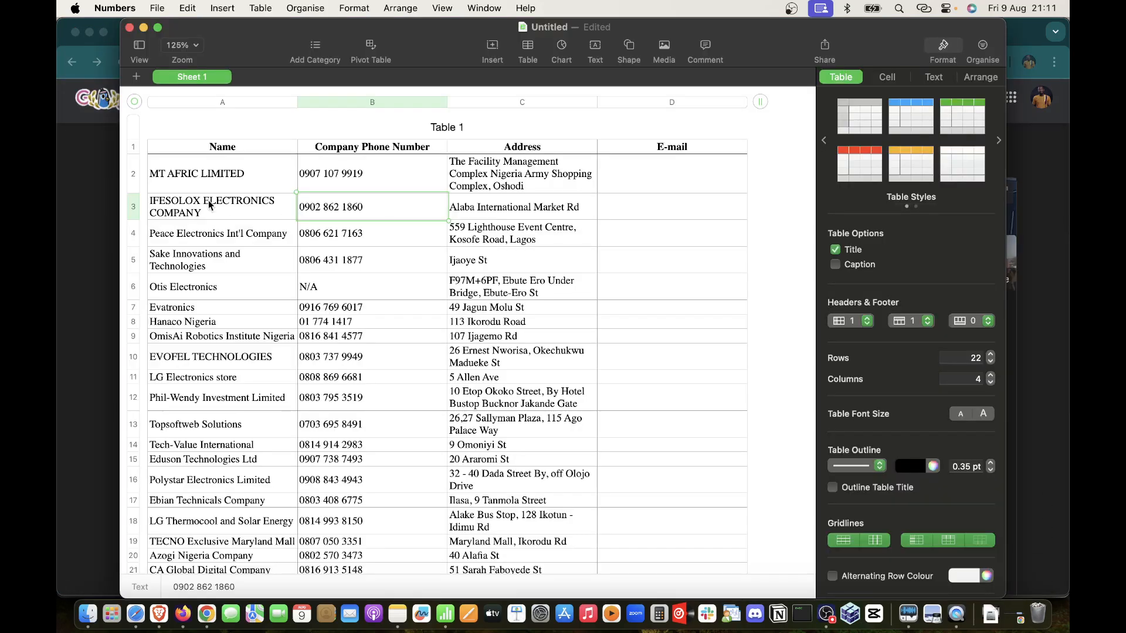
{"action": "key", "text": "super+Tab"}
{"action": "scroll", "coordinate": [766, 322], "scroll_direction": "down", "scroll_amount": 4}
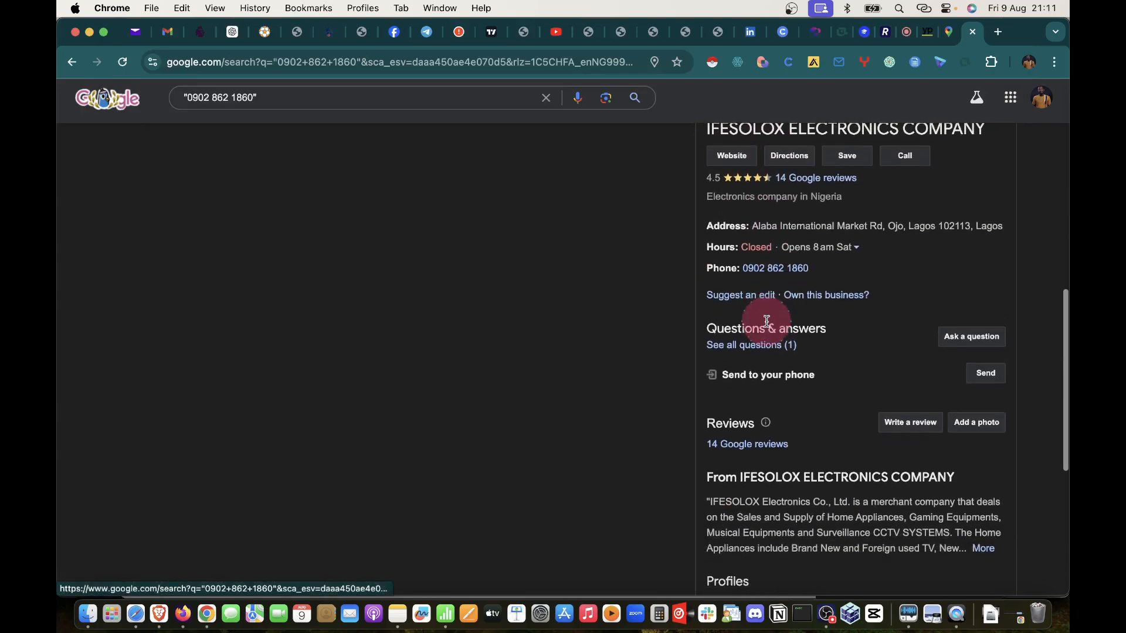
{"action": "scroll", "coordinate": [766, 321], "scroll_direction": "down", "scroll_amount": 2}
{"action": "scroll", "coordinate": [766, 323], "scroll_direction": "up", "scroll_amount": 10}
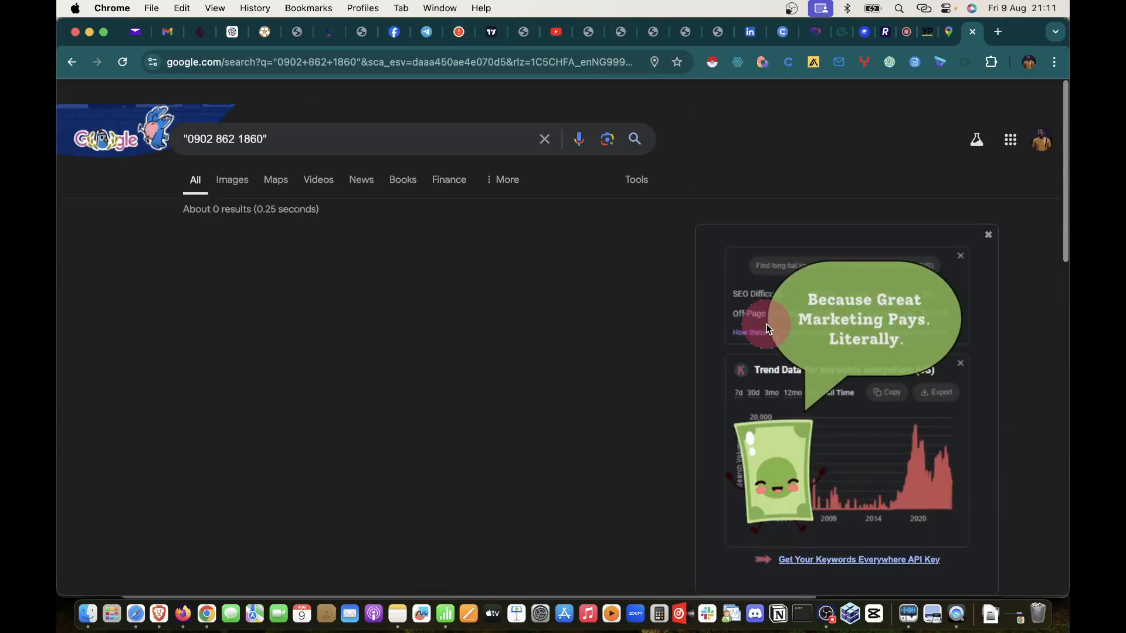
Step: Copy the phone number of Peace Electronics Int'l Company from Numbers and run a quoted Google search for it in Chrome
{"action": "left_click", "coordinate": [451, 613]}
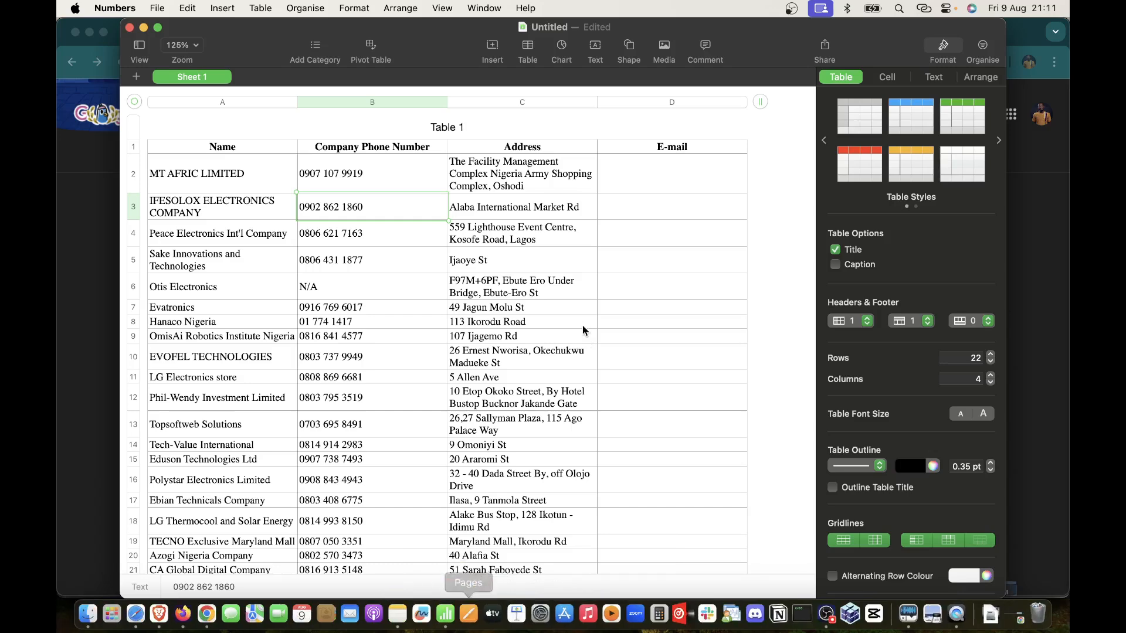
{"action": "left_click", "coordinate": [366, 235]}
{"action": "key", "text": "super+c"}
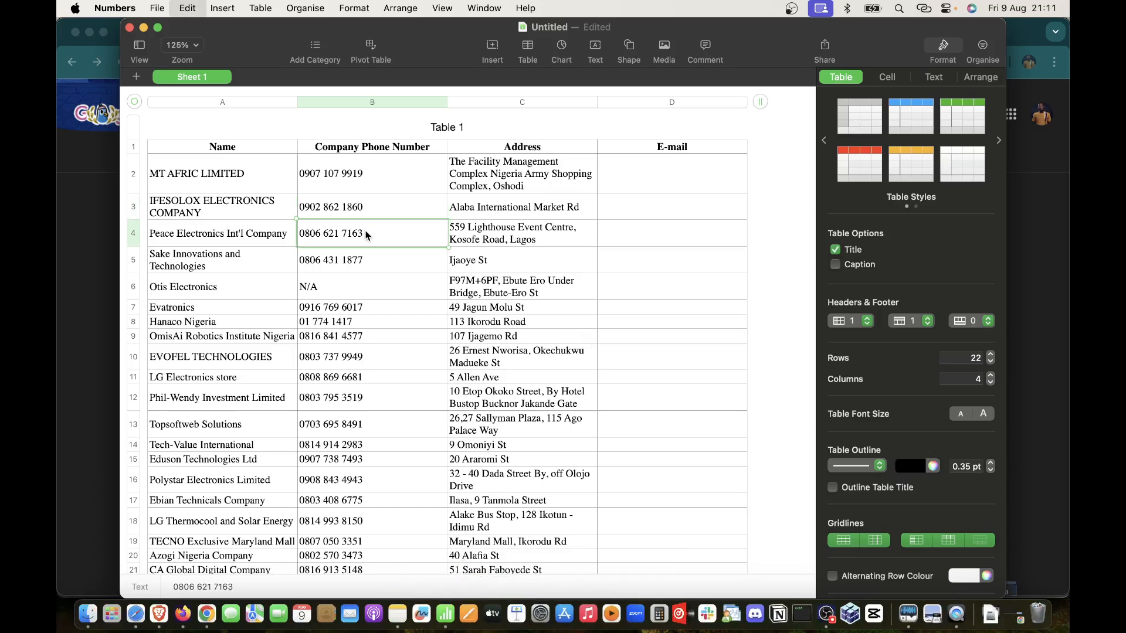
{"action": "key", "text": "super+Tab"}
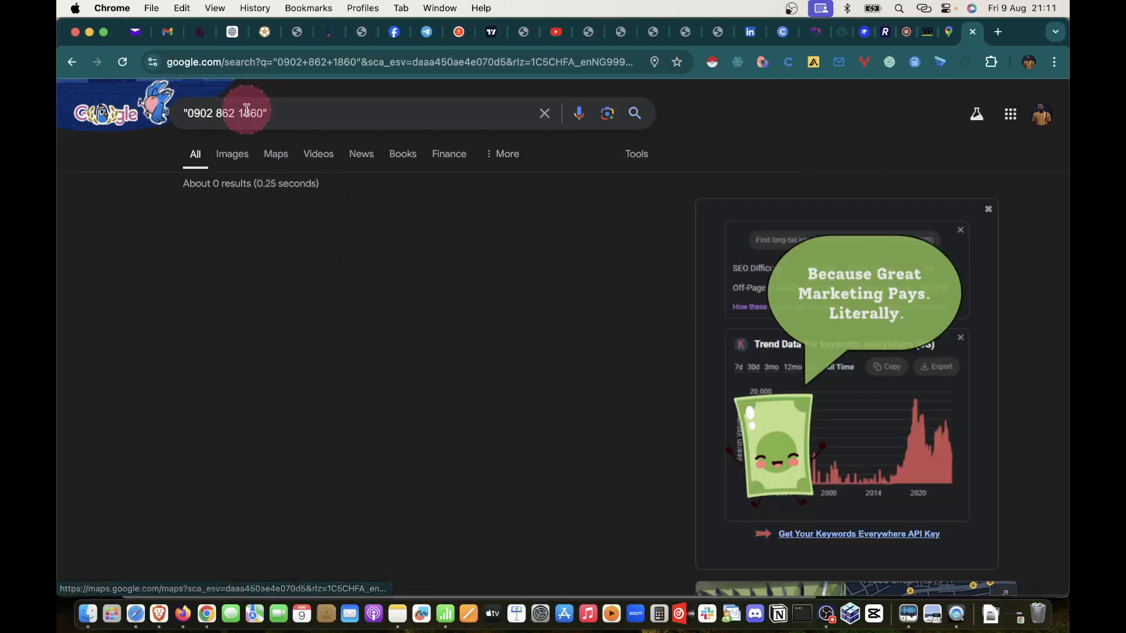
{"action": "left_click_drag", "start_coordinate": [267, 112], "coordinate": [188, 113]}
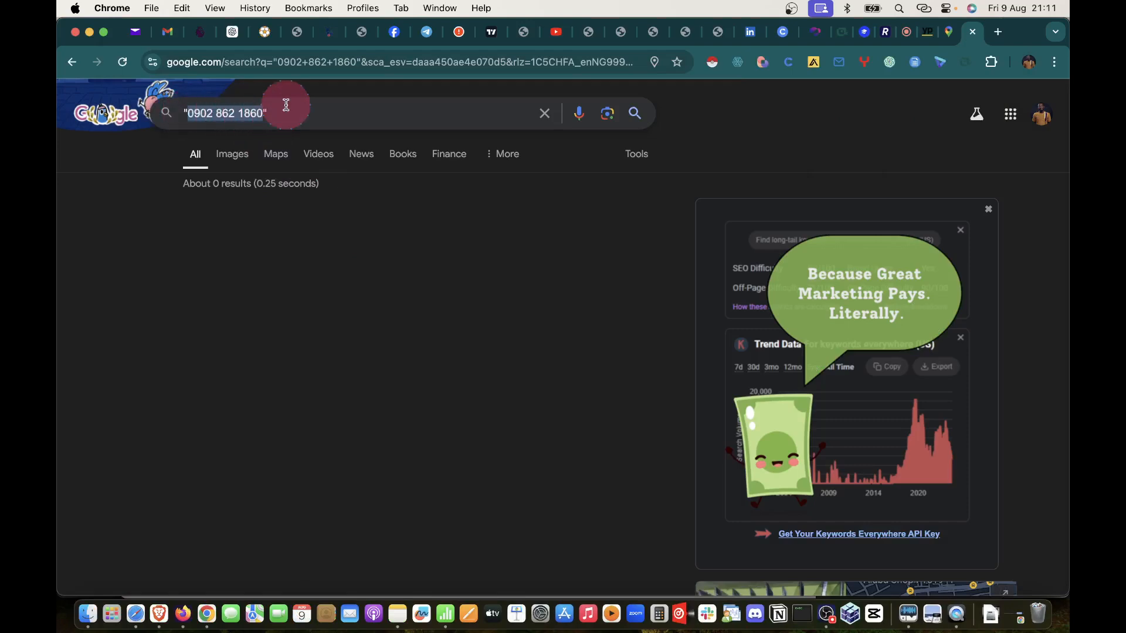
{"action": "key", "text": "super+v"}
{"action": "key", "text": "Return"}
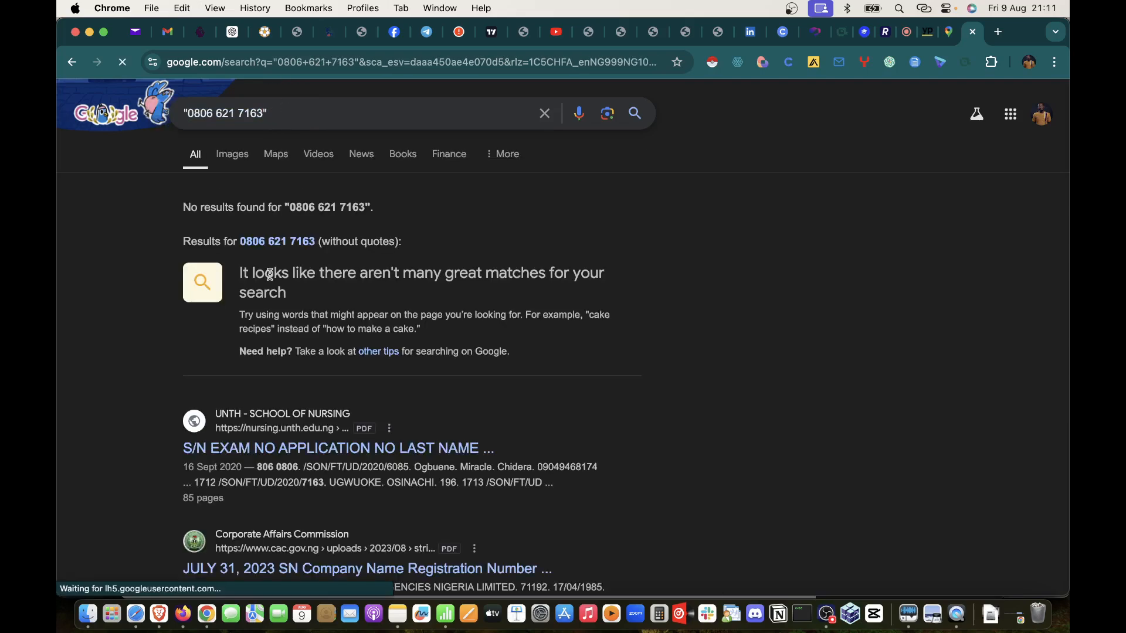
Step: Check the Google results for the Peace Electronics Int'l Company phone number against its entry in the Numbers spreadsheet
{"action": "scroll", "coordinate": [270, 274], "scroll_direction": "down", "scroll_amount": 3}
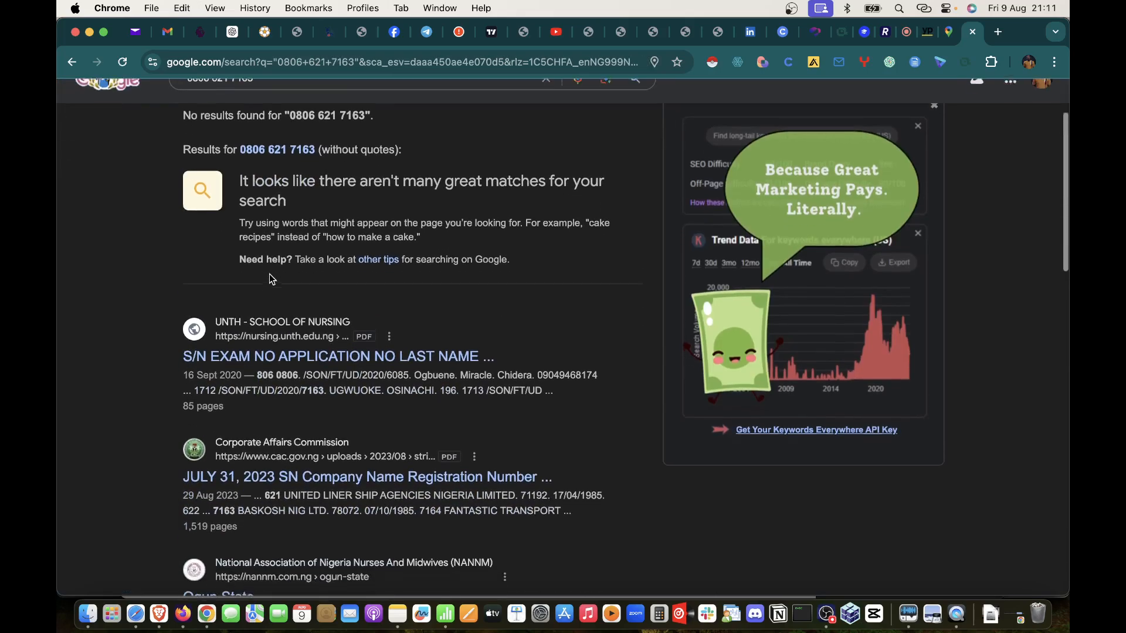
{"action": "scroll", "coordinate": [269, 274], "scroll_direction": "down", "scroll_amount": 4}
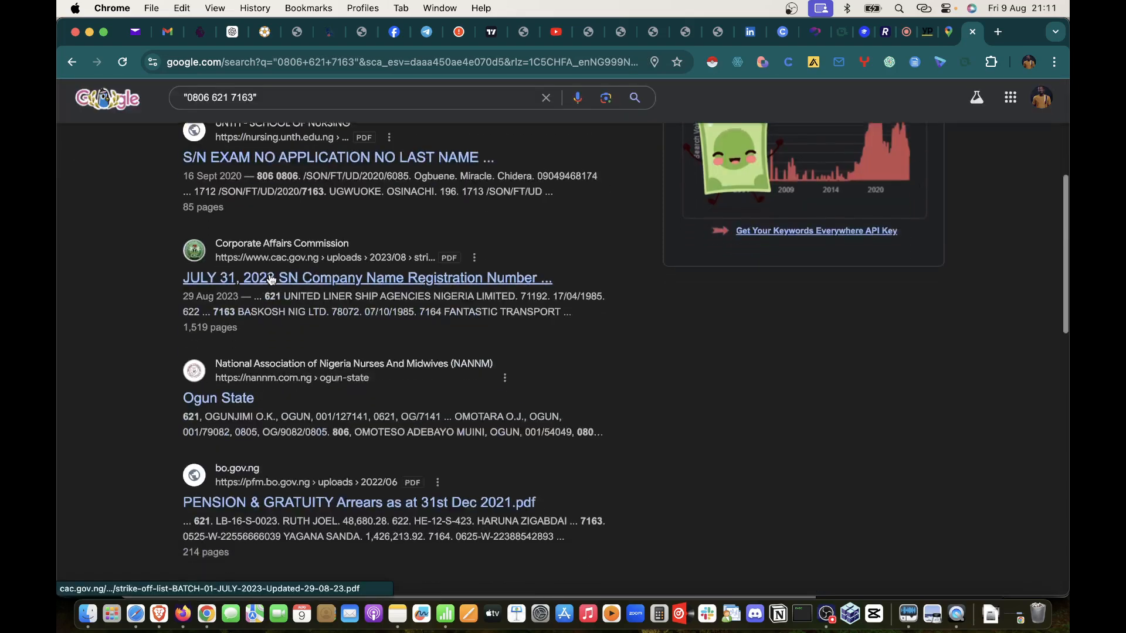
{"action": "scroll", "coordinate": [269, 279], "scroll_direction": "down", "scroll_amount": 2}
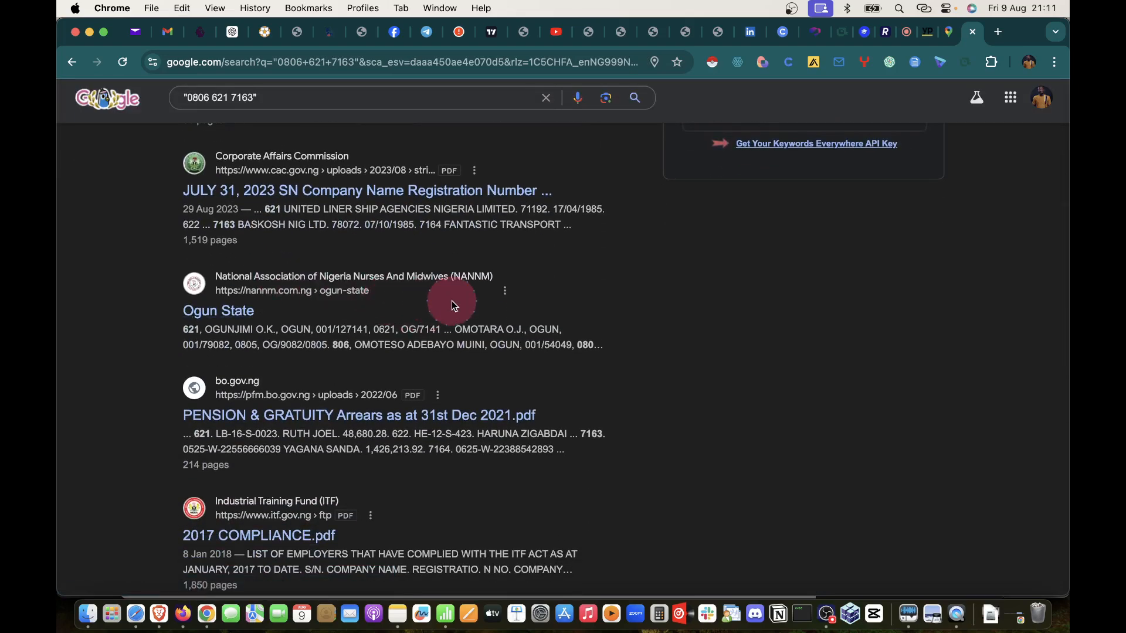
{"action": "key", "text": "super+Tab"}
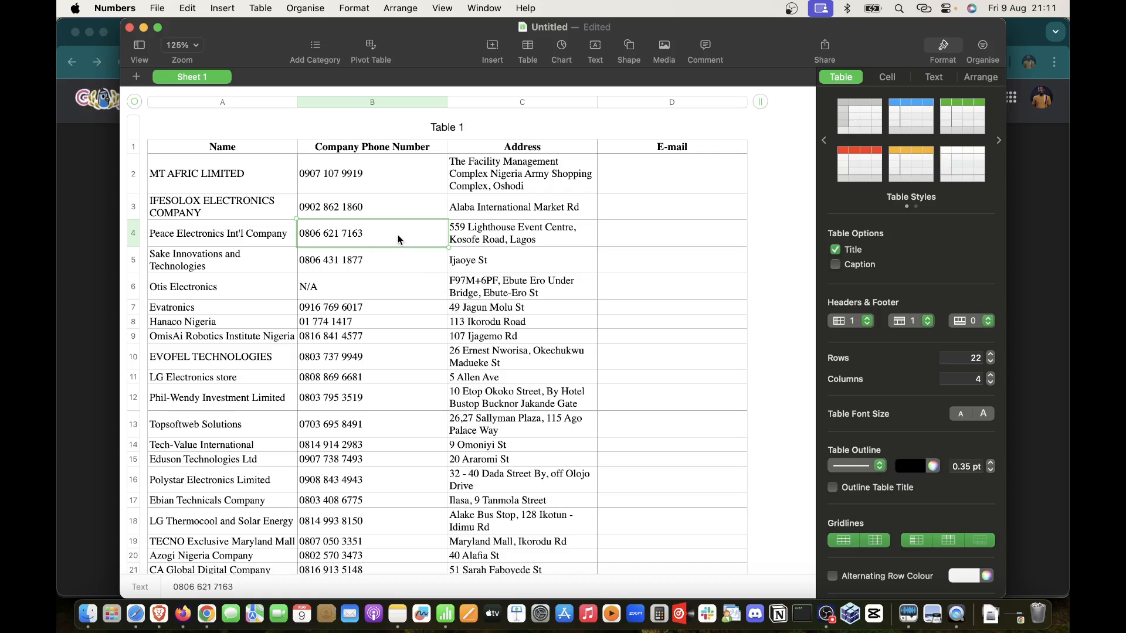
{"action": "left_click", "coordinate": [827, 614]}
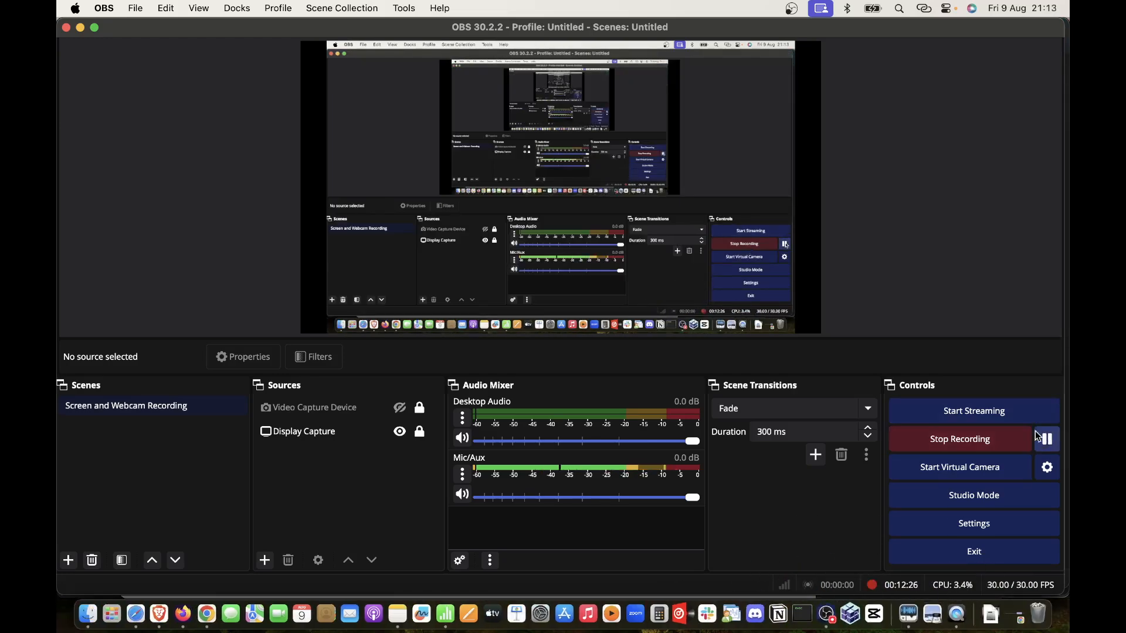
Step: Open results (3).csv from the Downloads folder in Finder and show its Email column in Numbers
{"action": "left_click", "coordinate": [88, 614]}
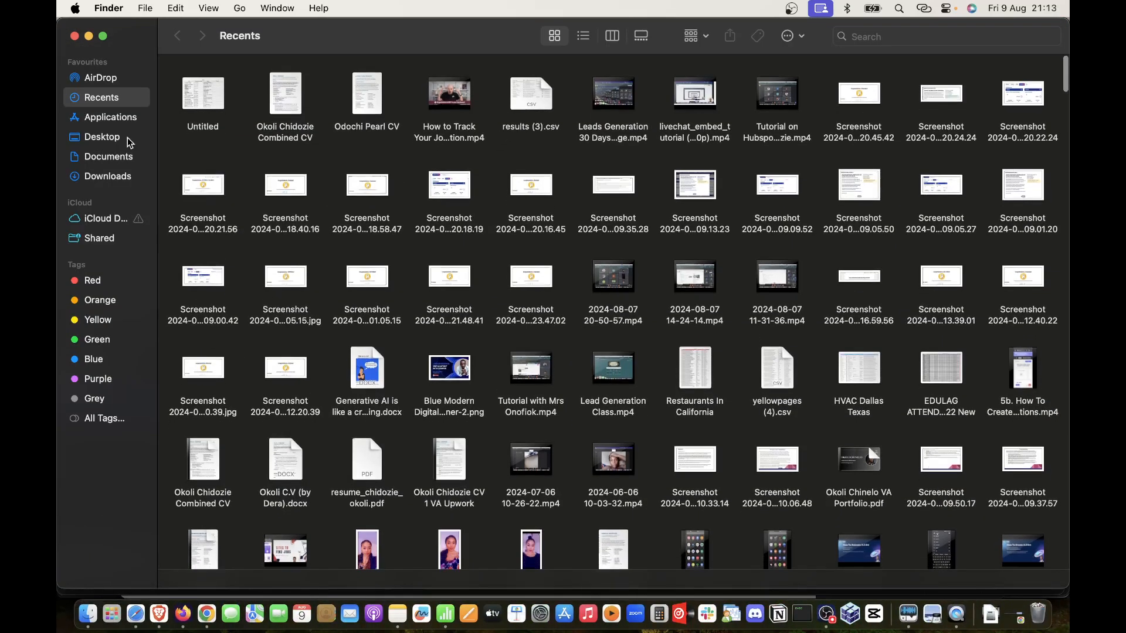
{"action": "left_click", "coordinate": [108, 177]}
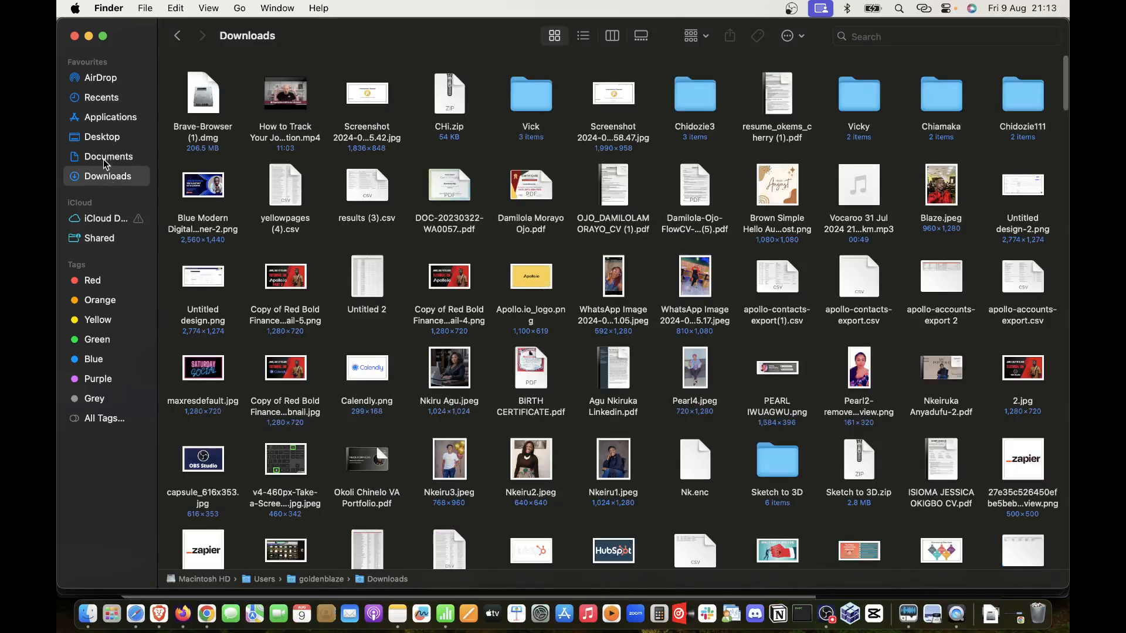
{"action": "left_click", "coordinate": [103, 158]}
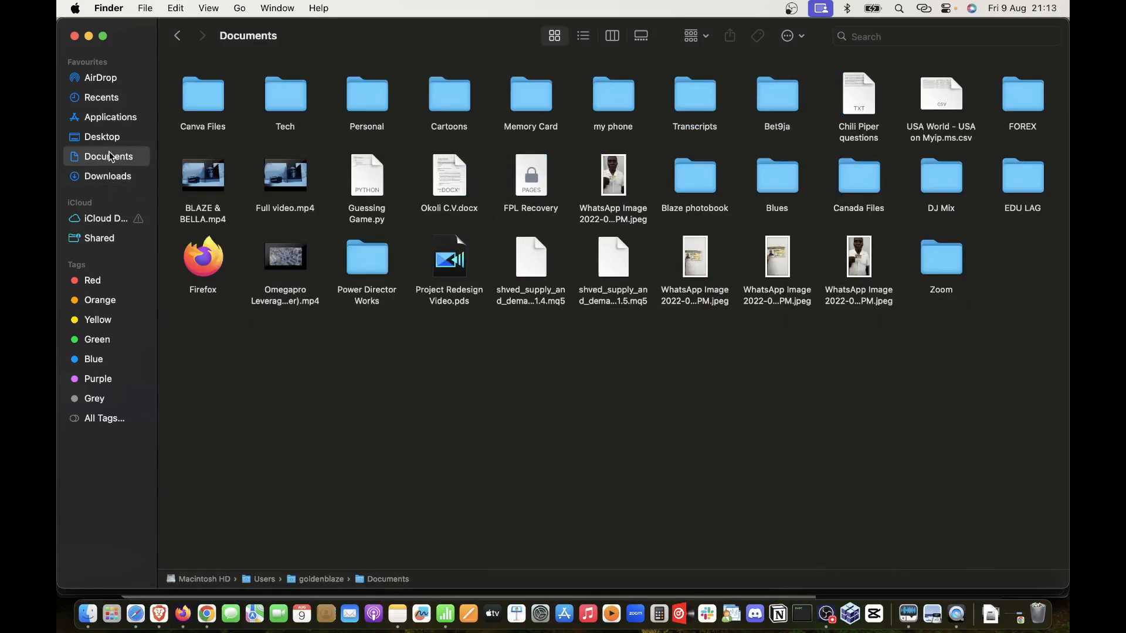
{"action": "left_click", "coordinate": [104, 177]}
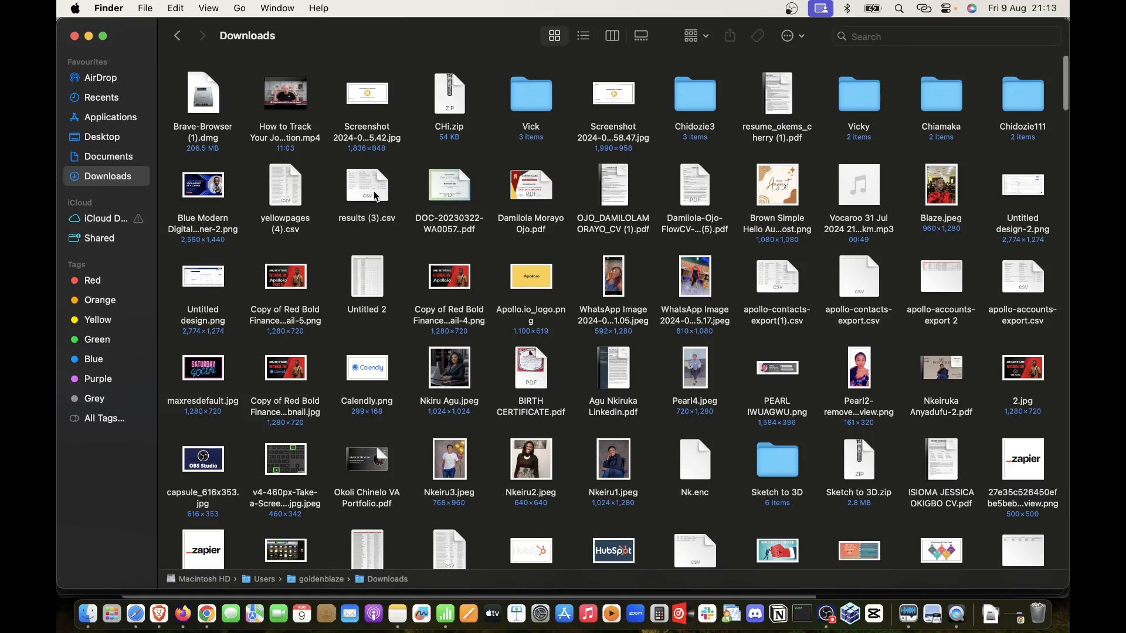
{"action": "double_click", "coordinate": [376, 197]}
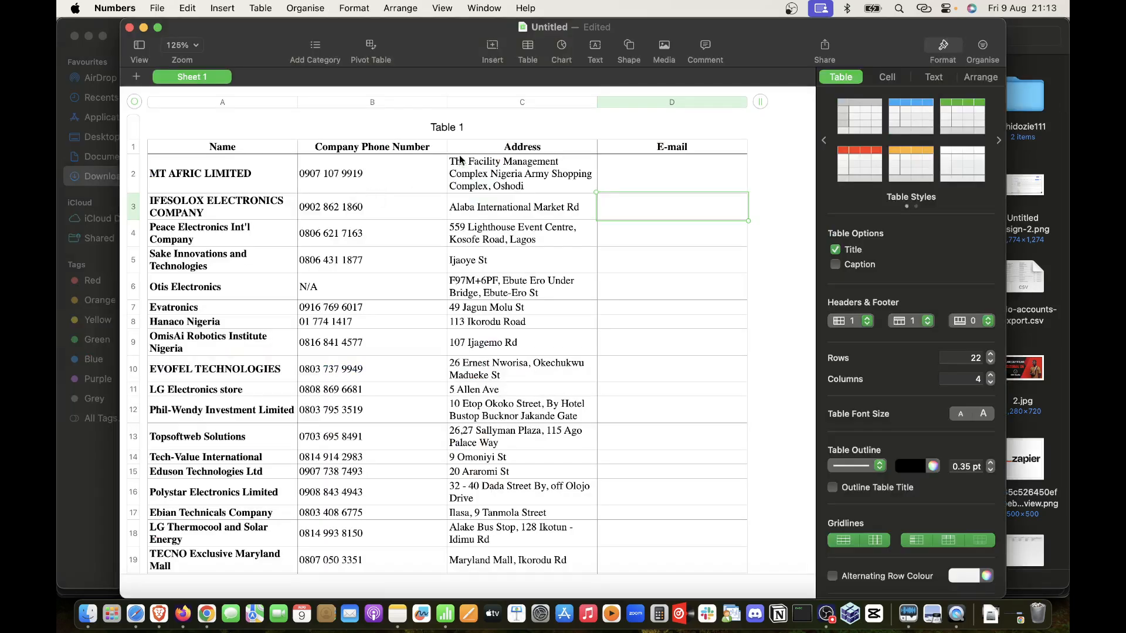
{"action": "scroll", "coordinate": [575, 272], "scroll_direction": "right", "scroll_amount": 2}
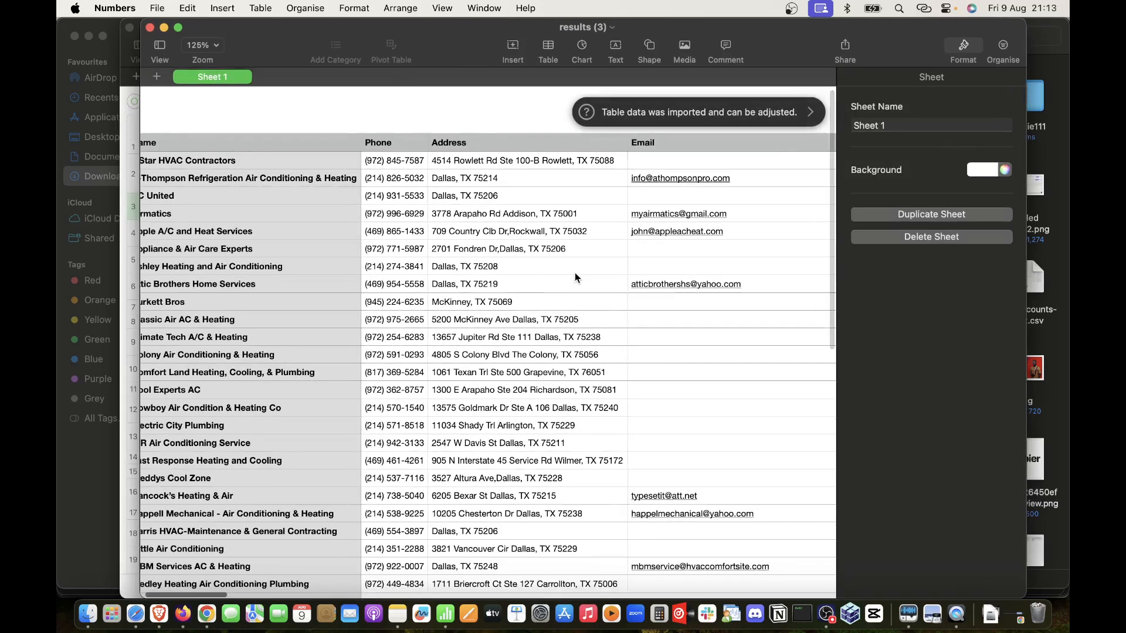
{"action": "scroll", "coordinate": [574, 274], "scroll_direction": "right", "scroll_amount": 1}
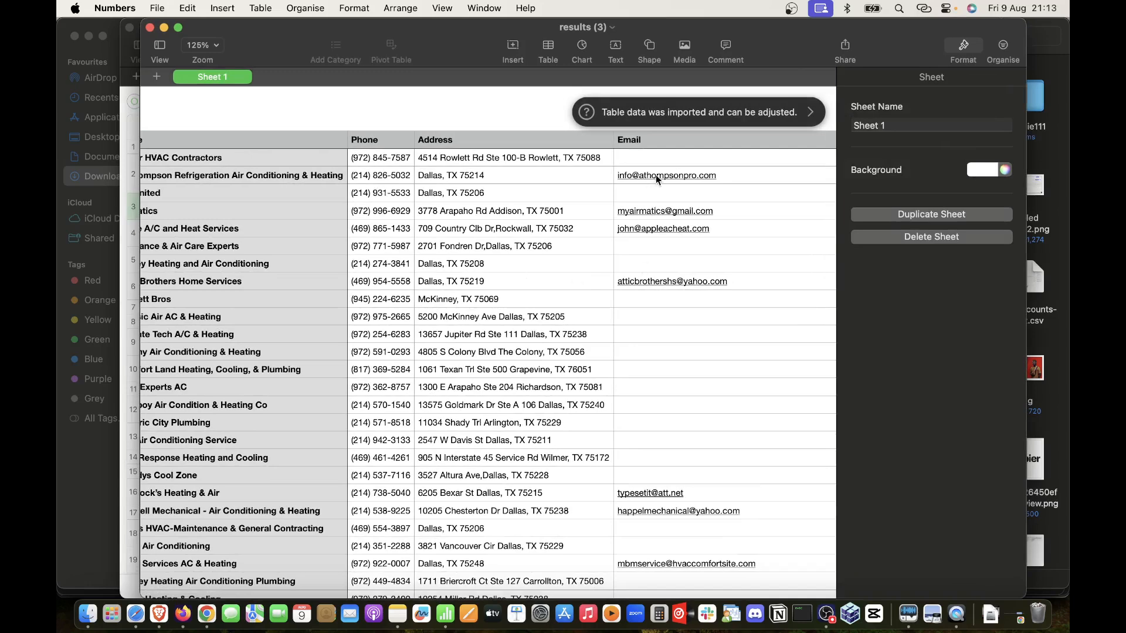
{"action": "left_click", "coordinate": [646, 213]}
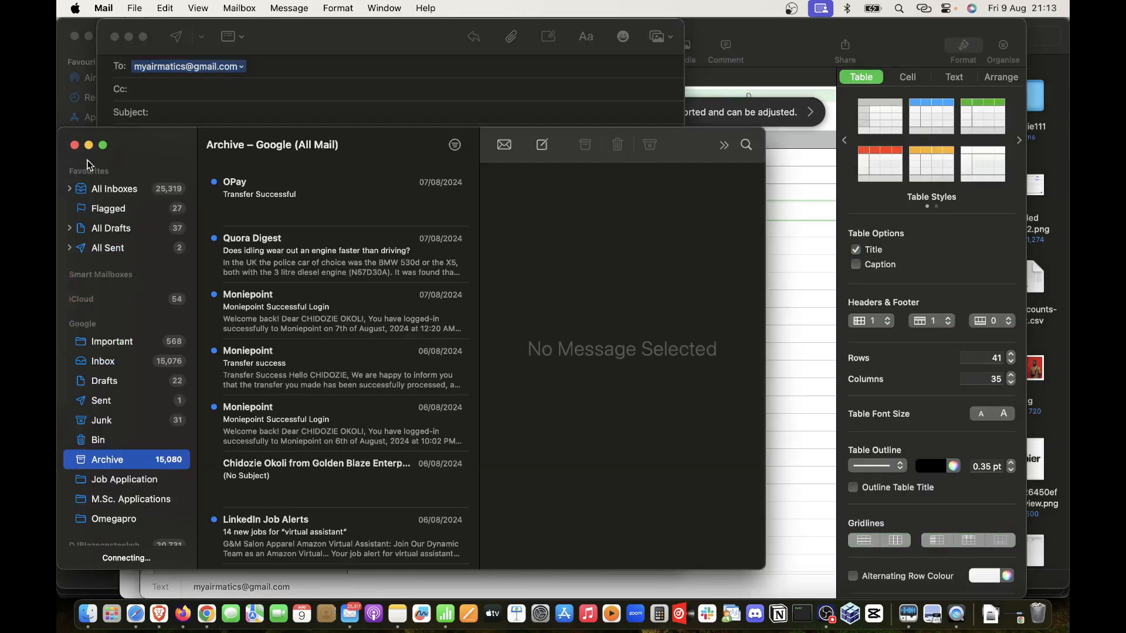
{"action": "left_click", "coordinate": [72, 145]}
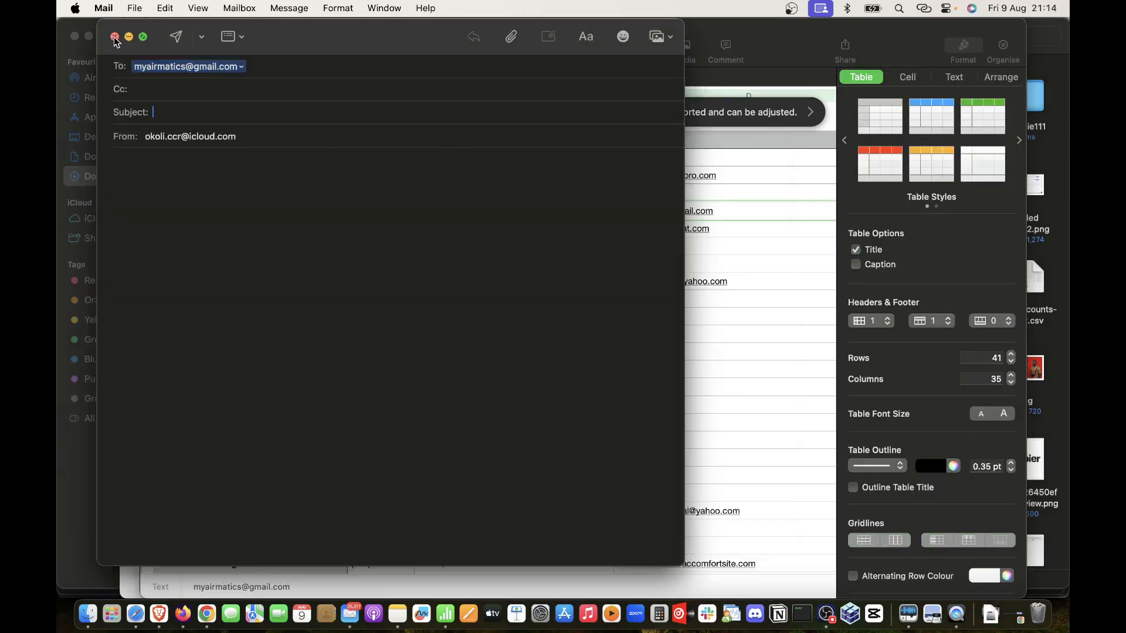
{"action": "left_click", "coordinate": [114, 37]}
{"action": "left_click", "coordinate": [348, 354]}
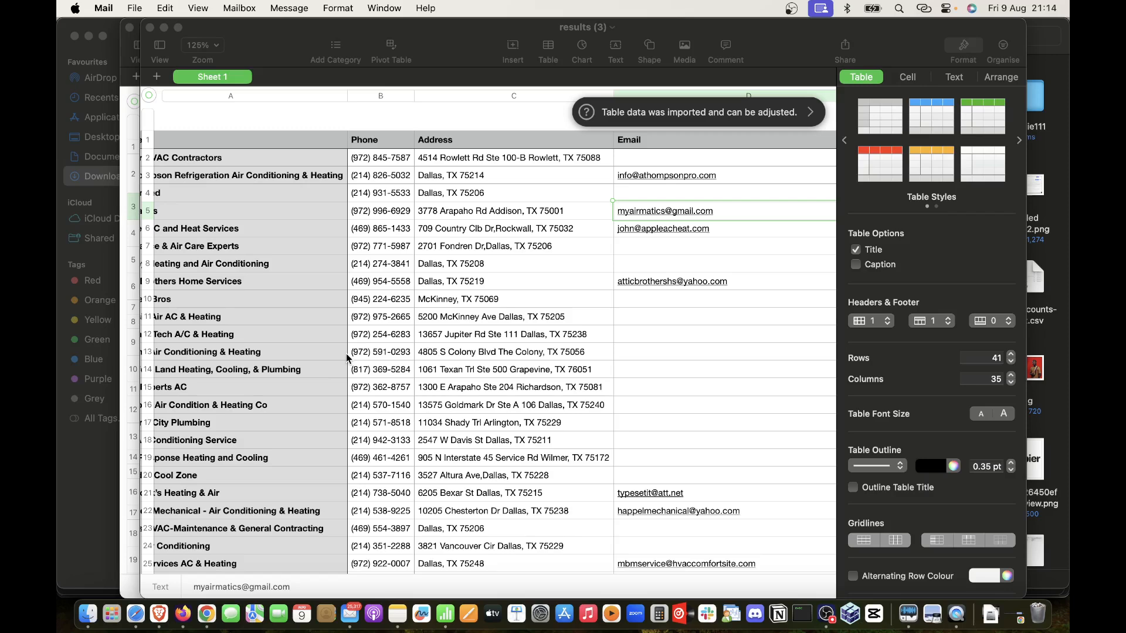
Step: Switch to Chrome and select the phone number between the quotation marks in the Google search field
{"action": "left_click", "coordinate": [207, 610]}
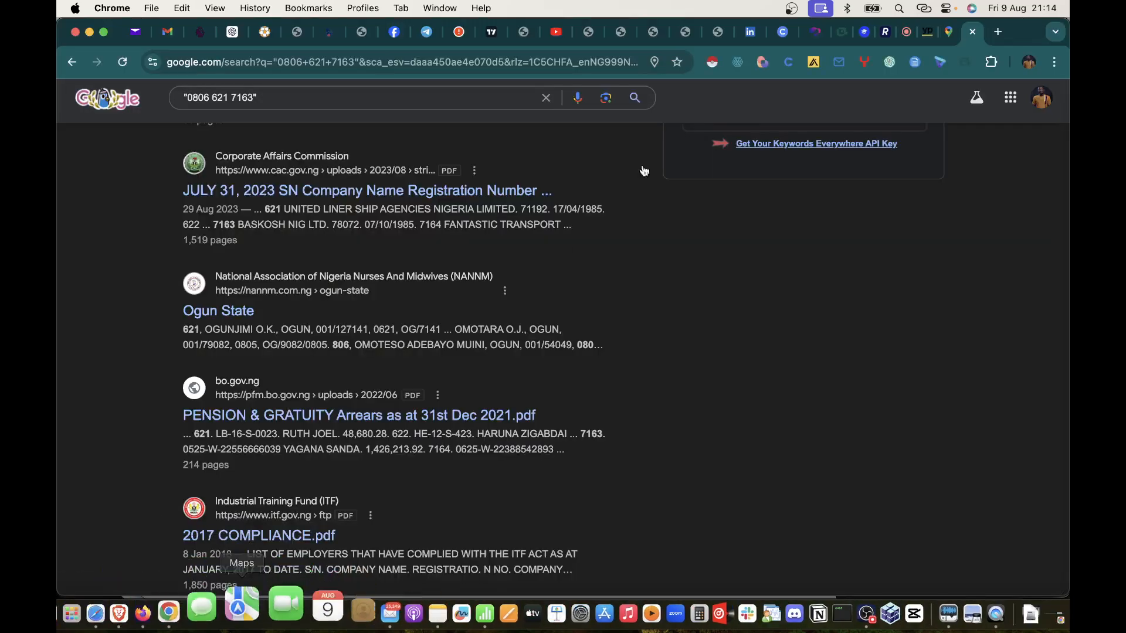
{"action": "left_click", "coordinate": [696, 132]}
{"action": "scroll", "coordinate": [417, 115], "scroll_direction": "up", "scroll_amount": 1}
{"action": "left_click", "coordinate": [255, 97]}
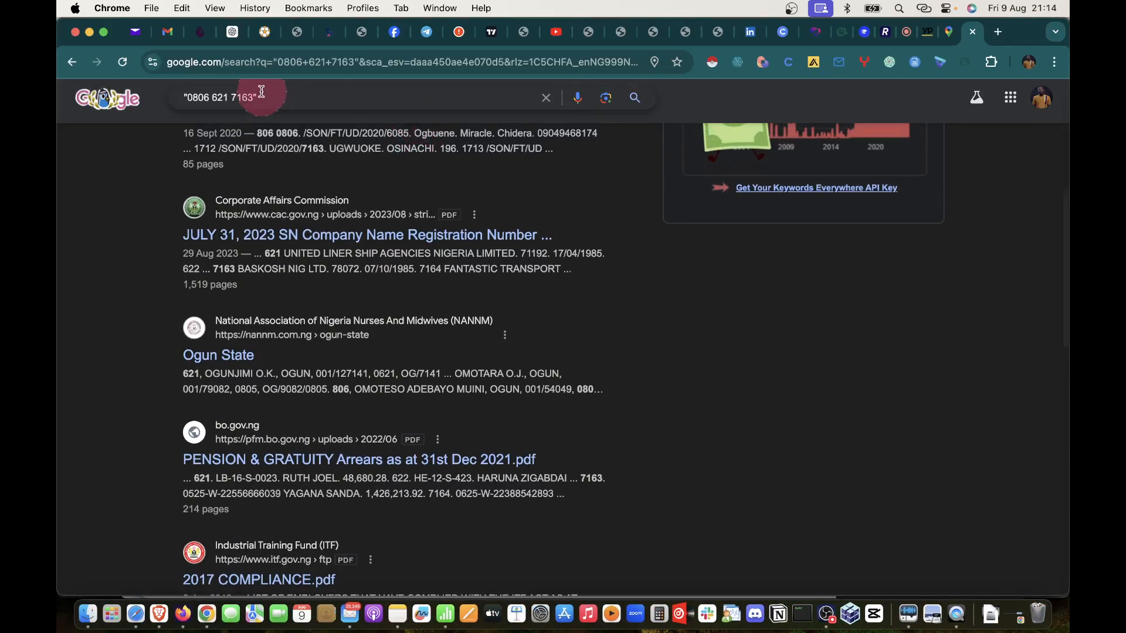
{"action": "left_click_drag", "start_coordinate": [253, 97], "coordinate": [189, 95]}
{"action": "left_click", "coordinate": [188, 97]}
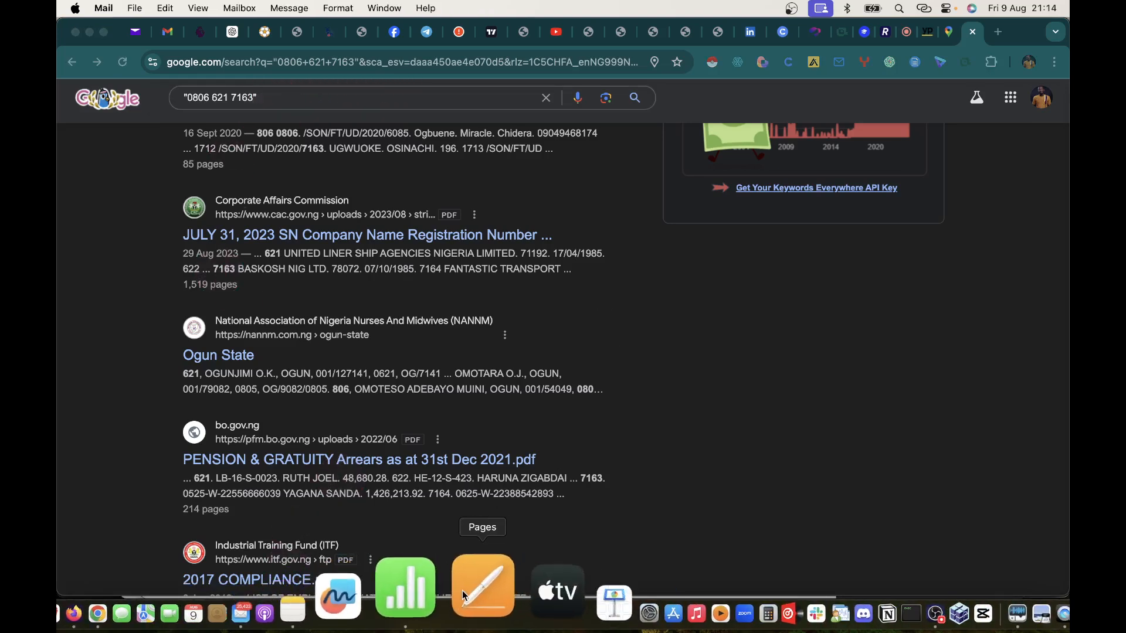
Step: Copy the Airmatics e-mail address from results (3) in Numbers and select the quoted phone number in Chrome's Google search field
{"action": "left_click", "coordinate": [439, 598]}
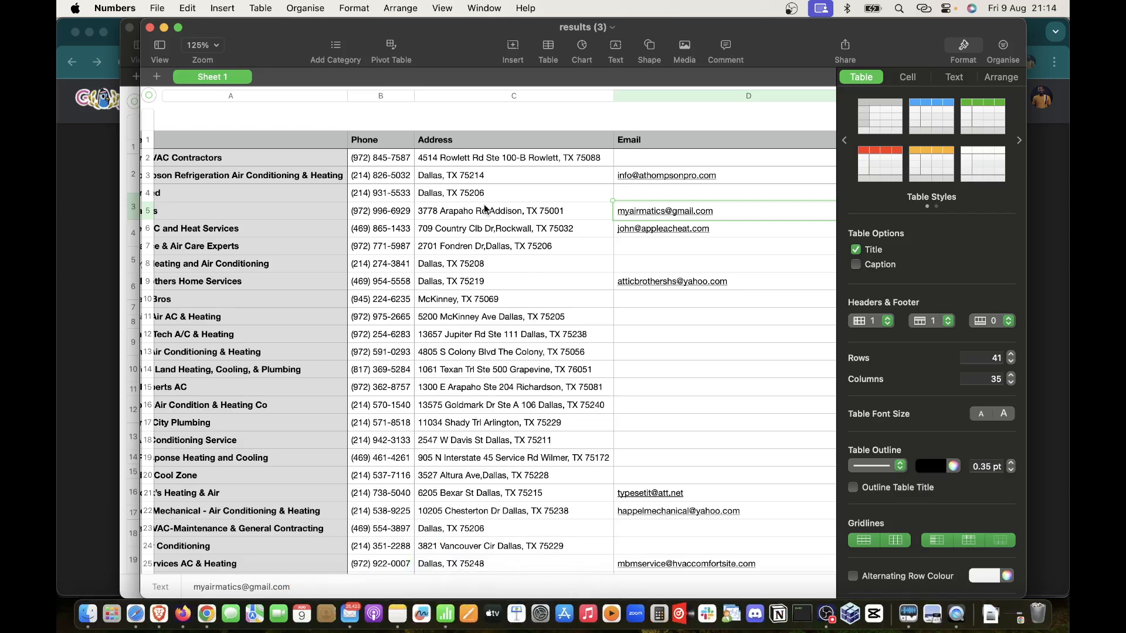
{"action": "right_click", "coordinate": [670, 175]}
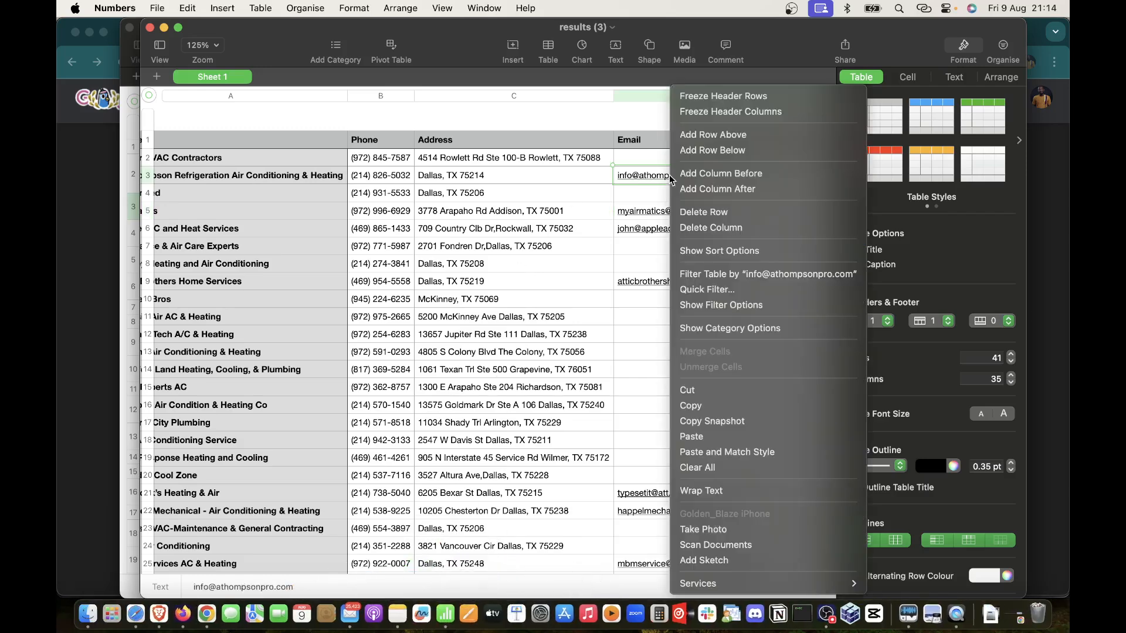
{"action": "right_click", "coordinate": [638, 214]}
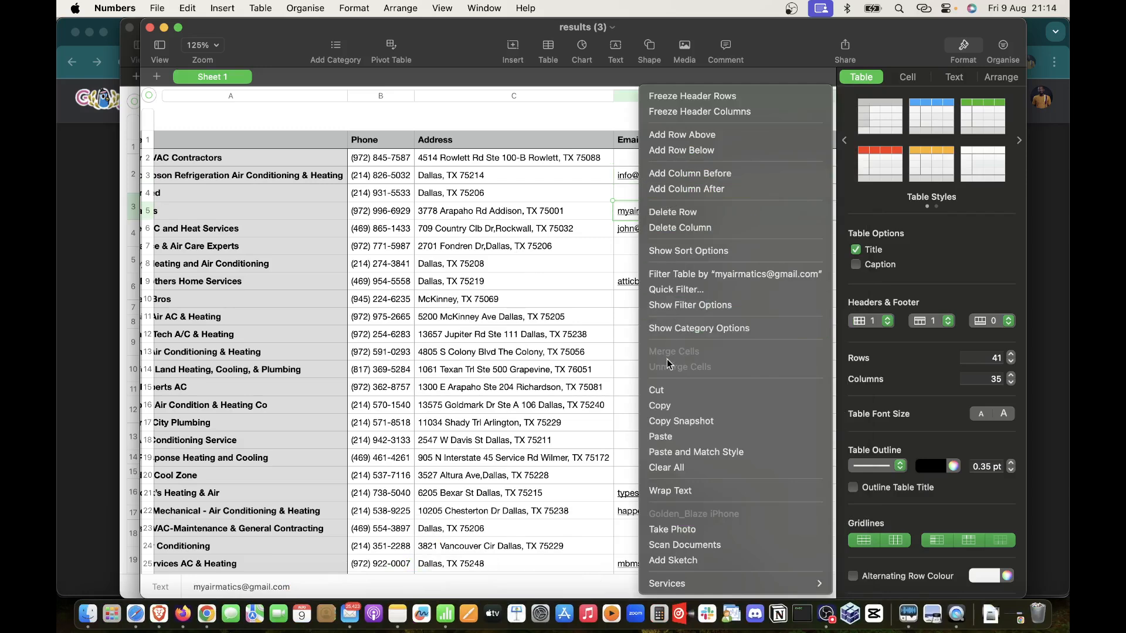
{"action": "left_click", "coordinate": [659, 406]}
{"action": "left_click", "coordinate": [206, 613]}
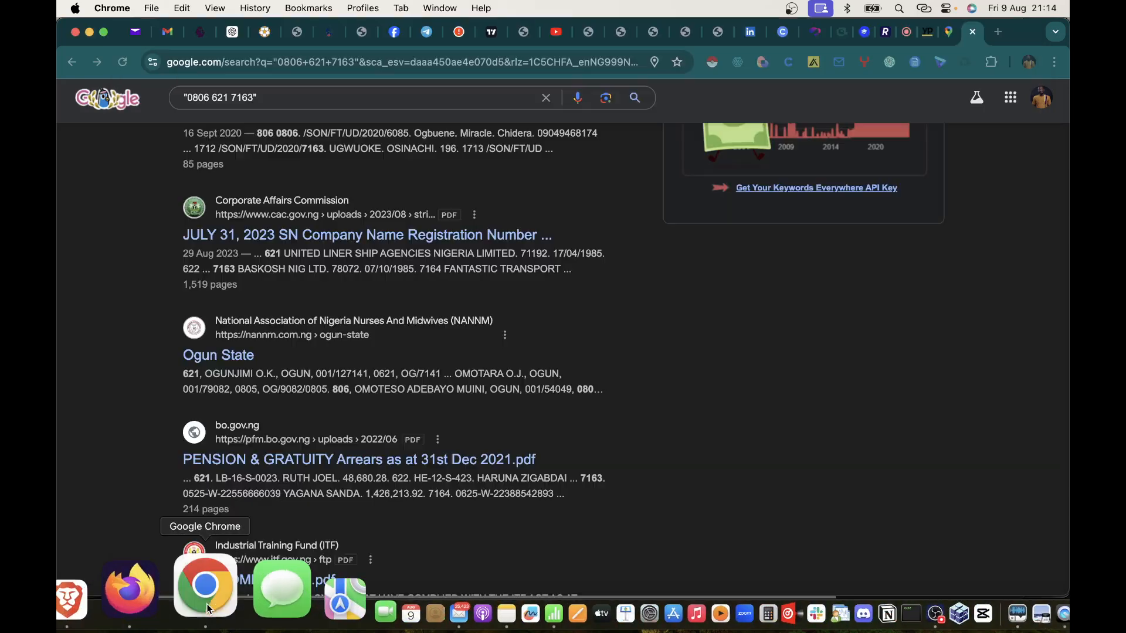
{"action": "left_click", "coordinate": [229, 101]}
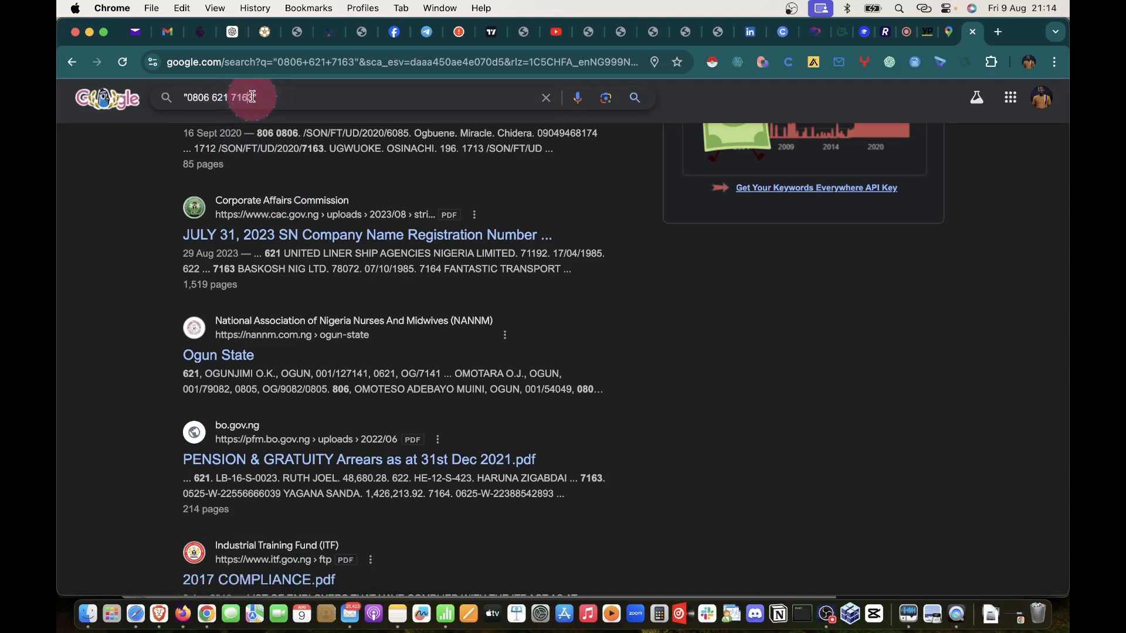
{"action": "left_click_drag", "start_coordinate": [251, 96], "coordinate": [190, 98]}
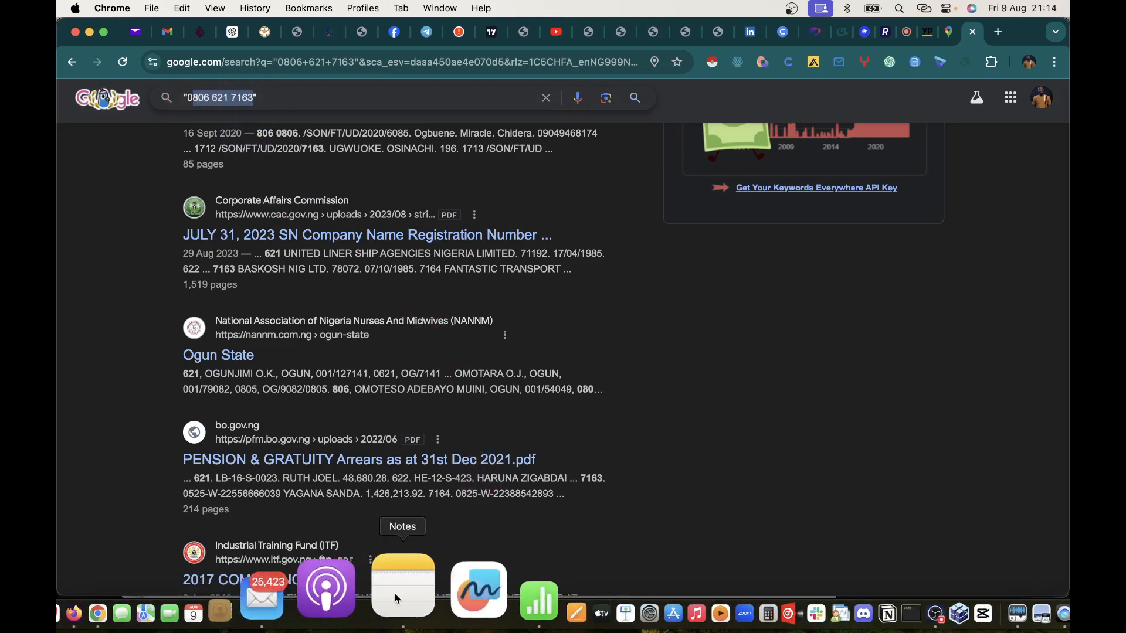
{"action": "left_click", "coordinate": [395, 590]}
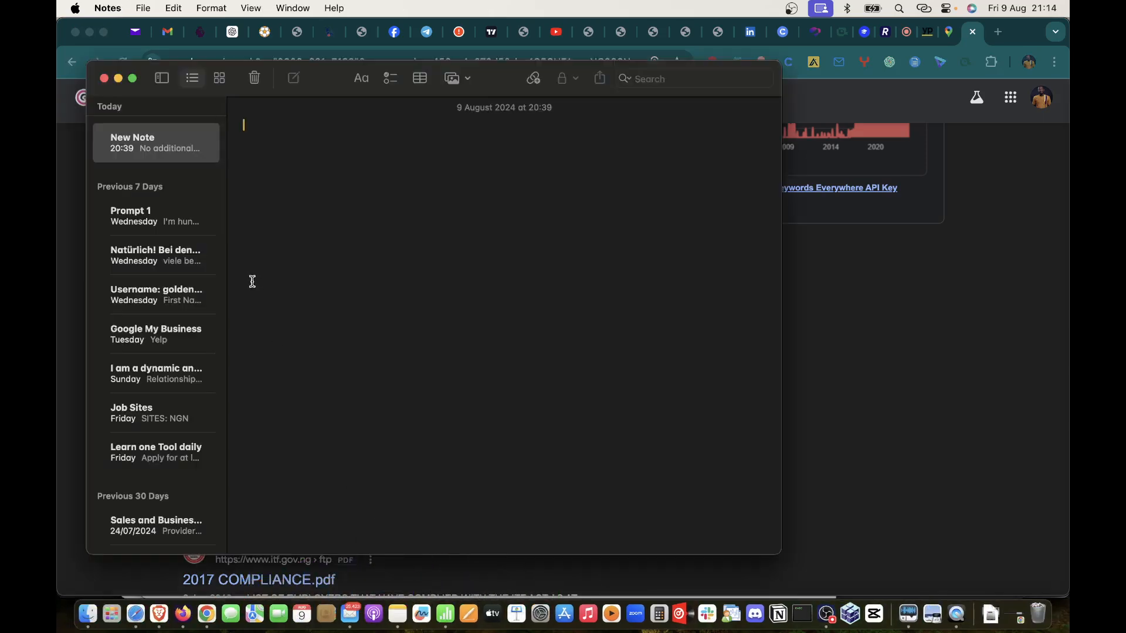
{"action": "left_click", "coordinate": [118, 78]}
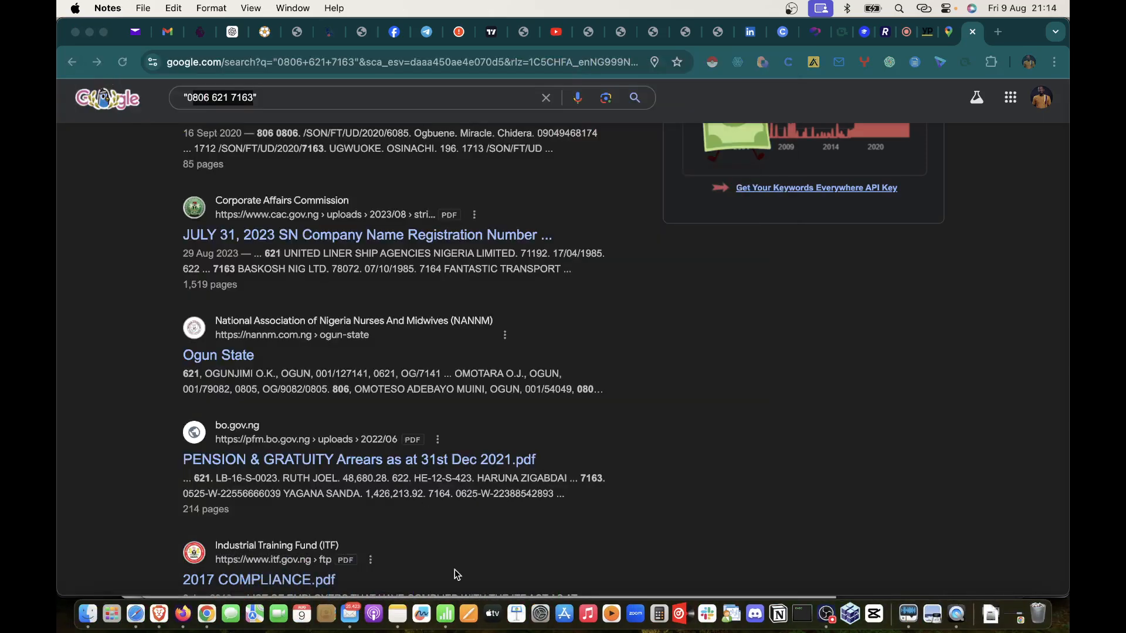
{"action": "left_click", "coordinate": [467, 597]}
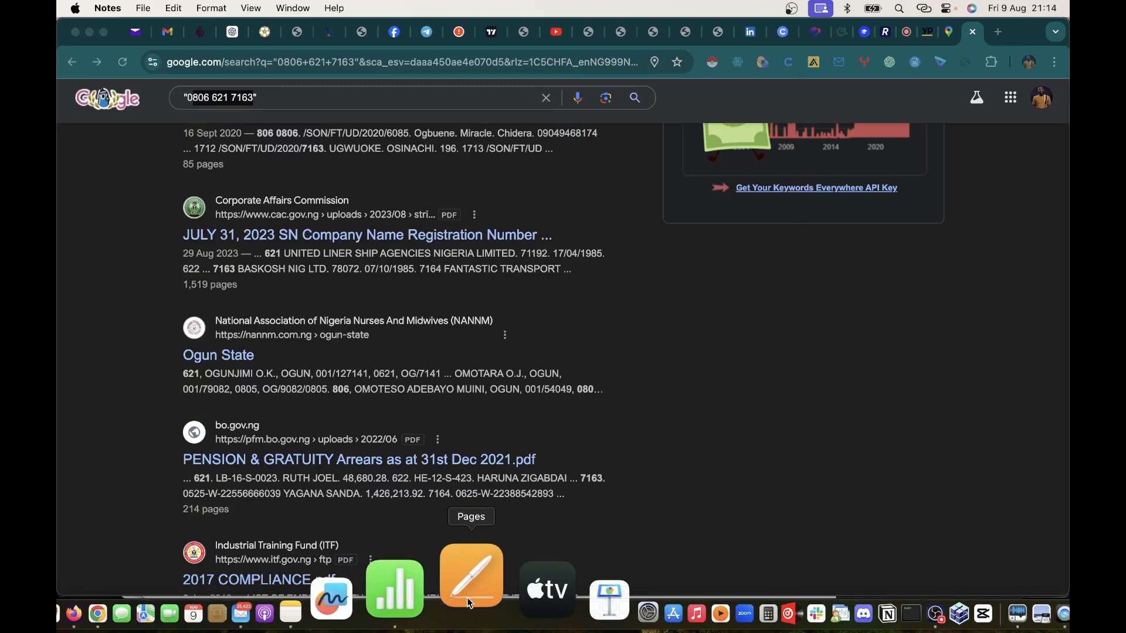
{"action": "left_click", "coordinate": [474, 578]}
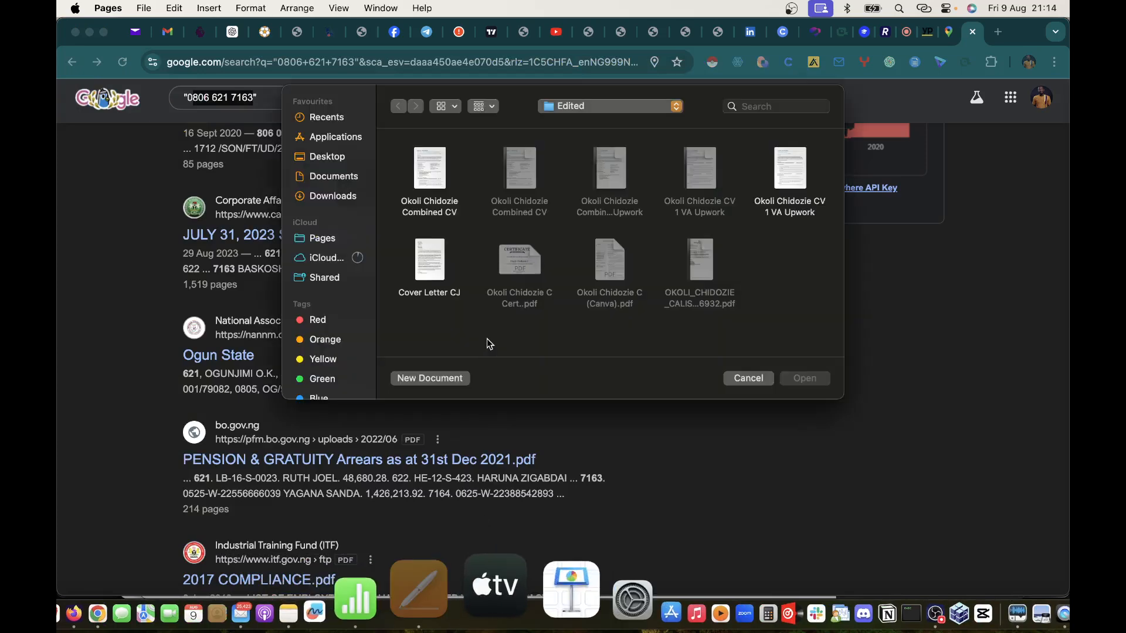
{"action": "right_click", "coordinate": [473, 578]}
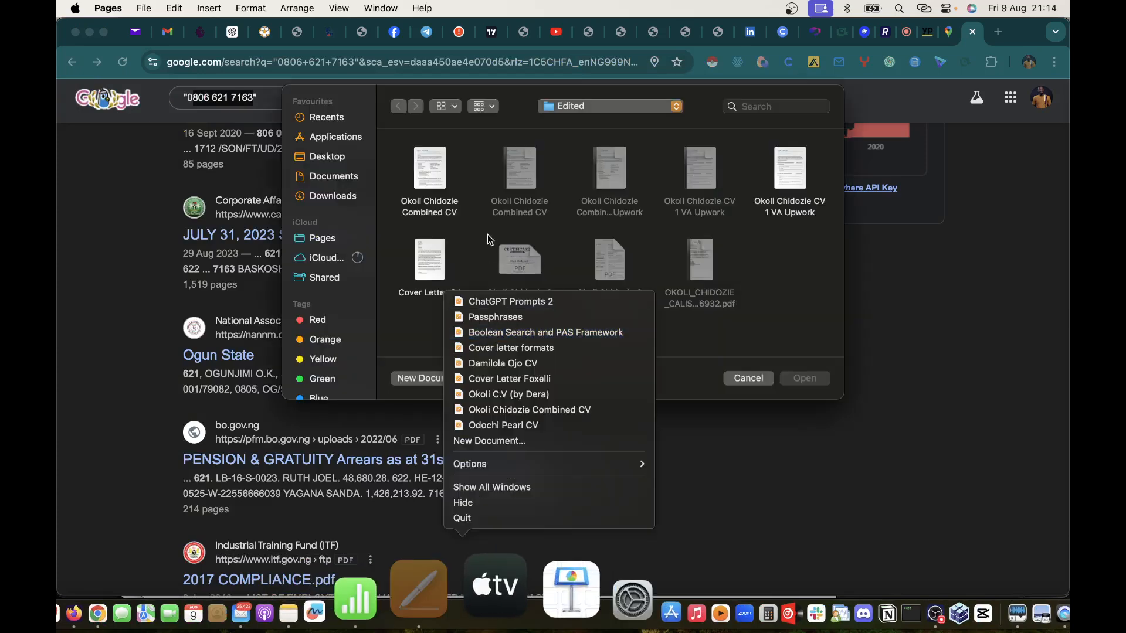
{"action": "left_click", "coordinate": [740, 379]}
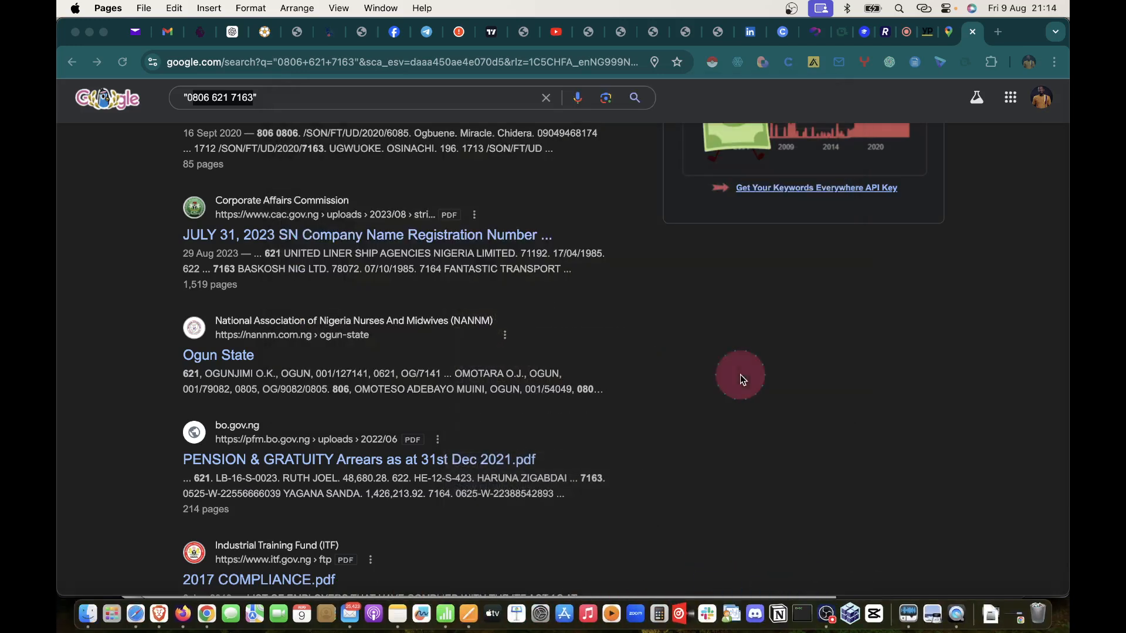
Step: Review the Boolean operators, including quotation marks, in the Boolean Search and PAS Framework document in Pages
{"action": "right_click", "coordinate": [466, 592]}
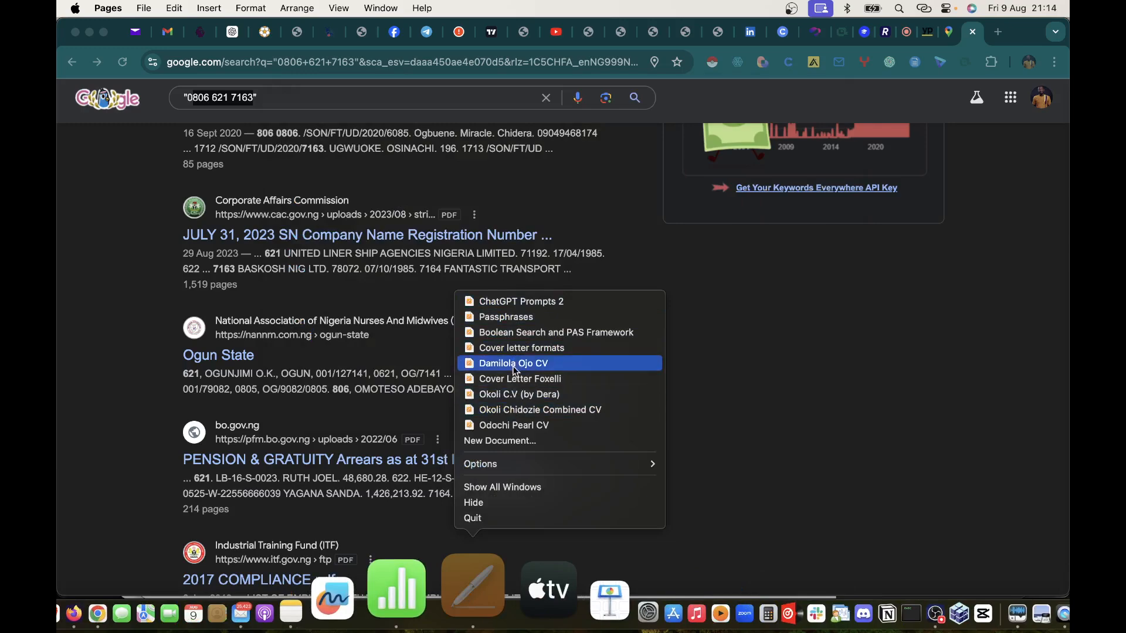
{"action": "left_click", "coordinate": [515, 334]}
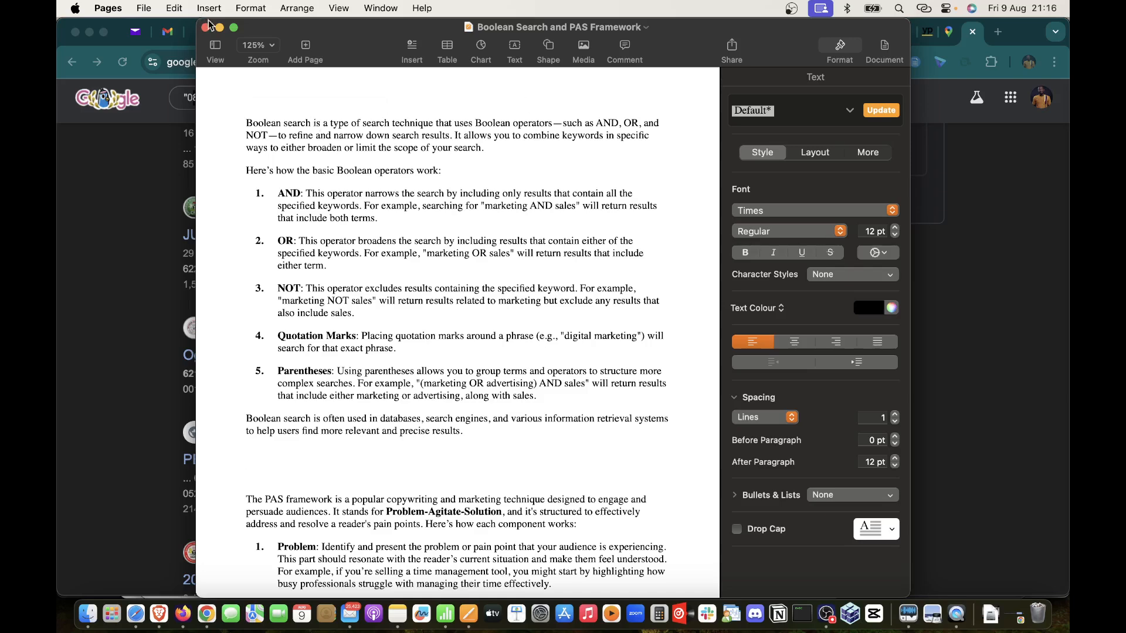
{"action": "left_click", "coordinate": [267, 191]}
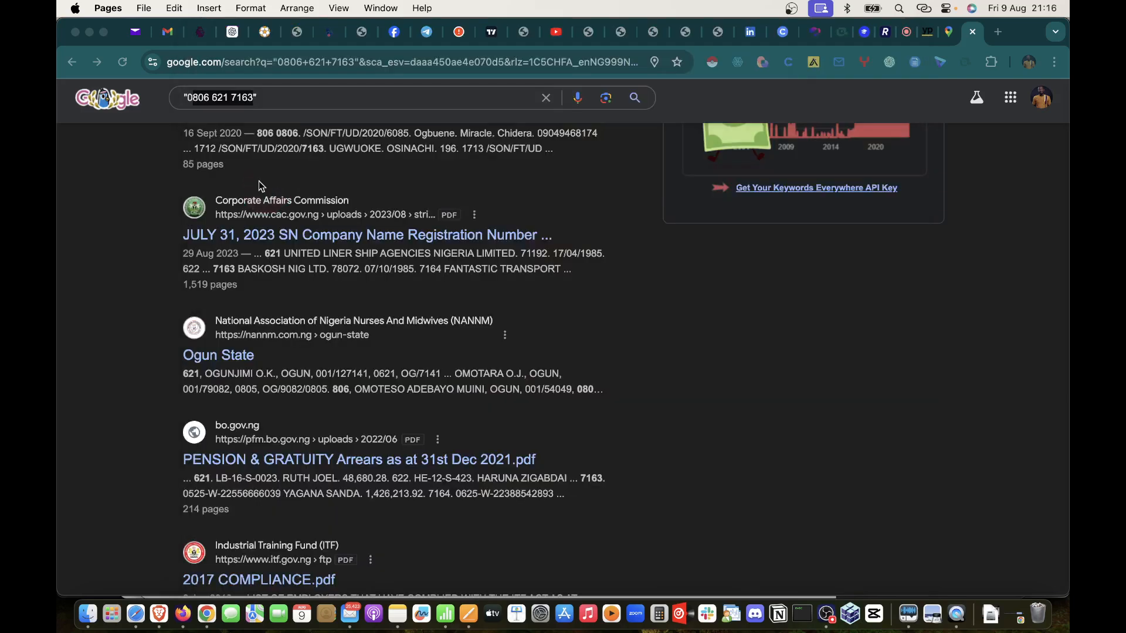
Step: In Chrome, replace the quoted phone number with the copied Airmatics e-mail address and run the Google search
{"action": "left_click", "coordinate": [188, 97]}
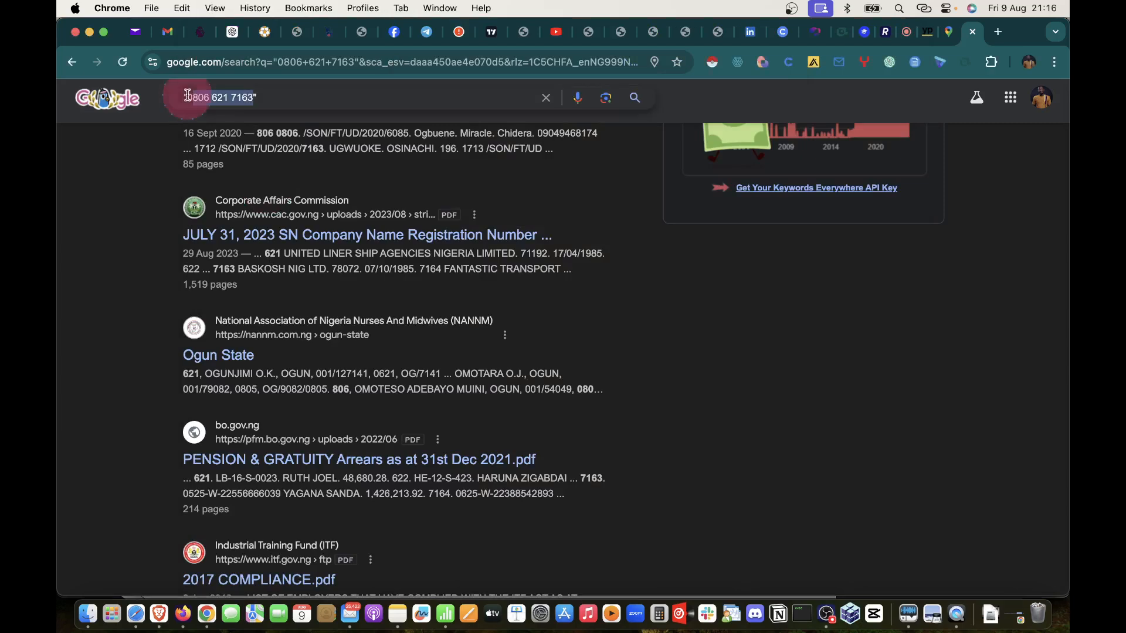
{"action": "left_click_drag", "start_coordinate": [188, 98], "coordinate": [254, 102]}
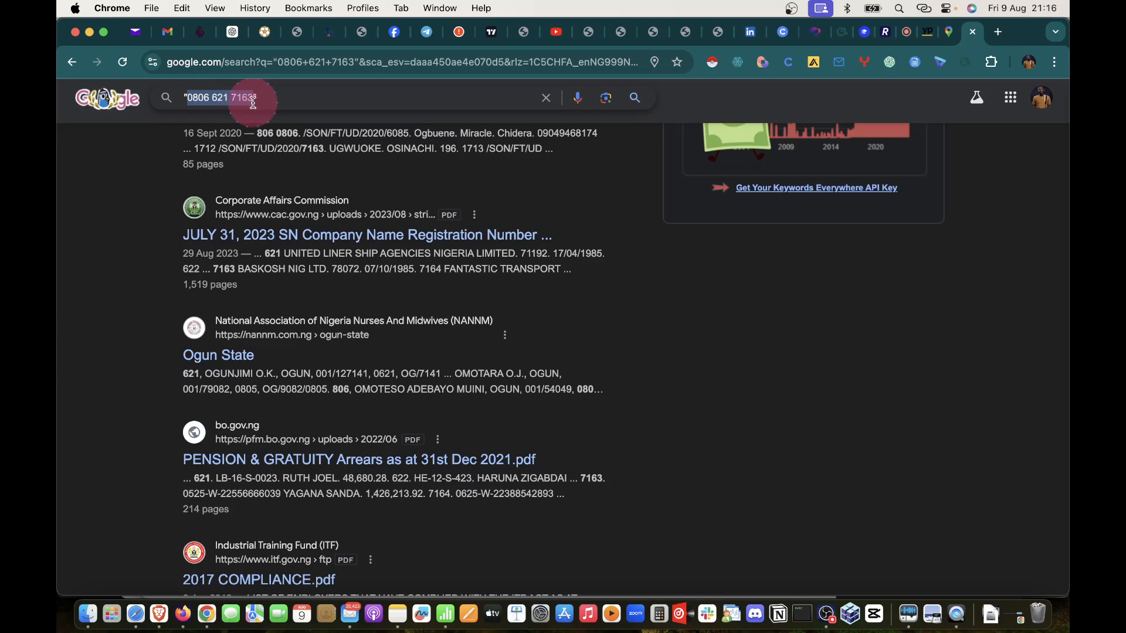
{"action": "key", "text": "super+v"}
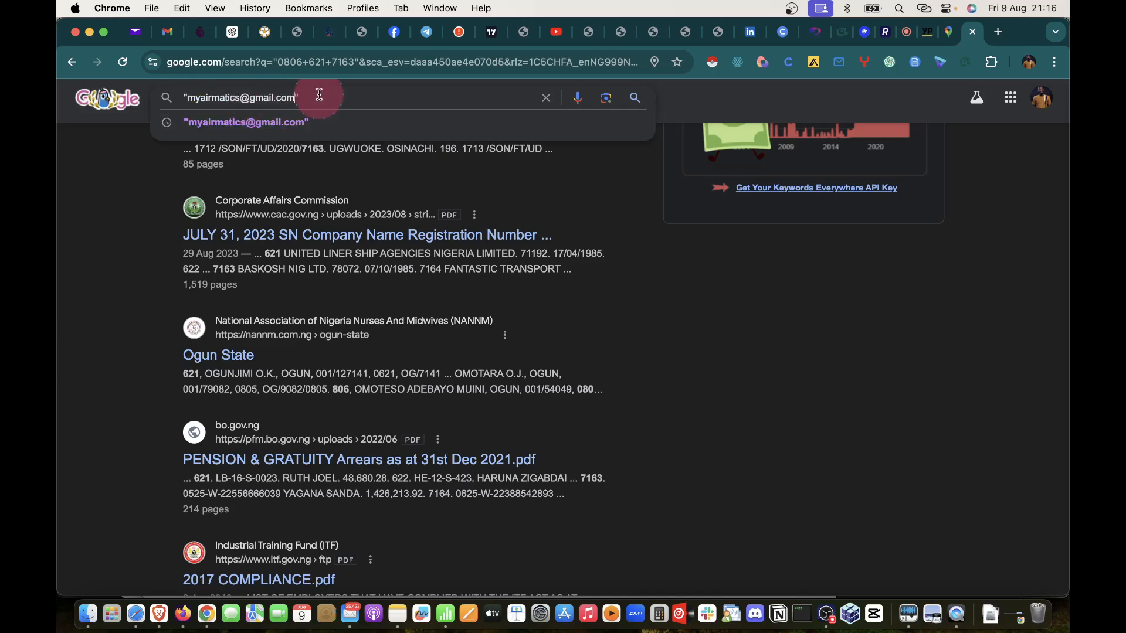
{"action": "key", "text": "Return"}
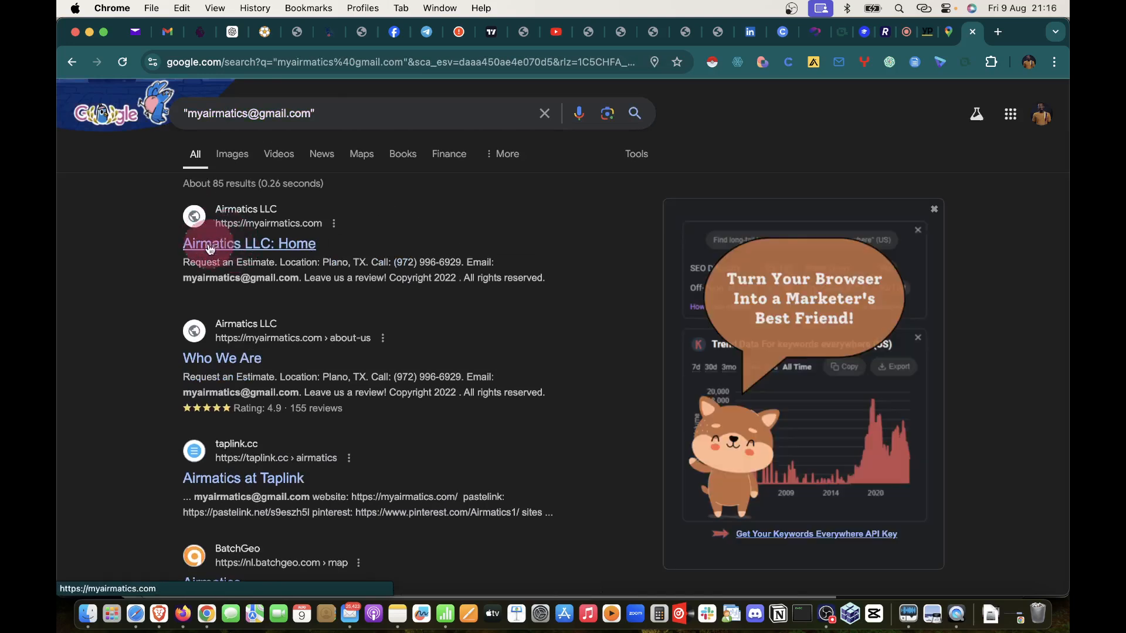
Step: Compare the Google results for the Airmatics e-mail address with the company's name and phone number in the Numbers spreadsheet
{"action": "left_click", "coordinate": [254, 255]}
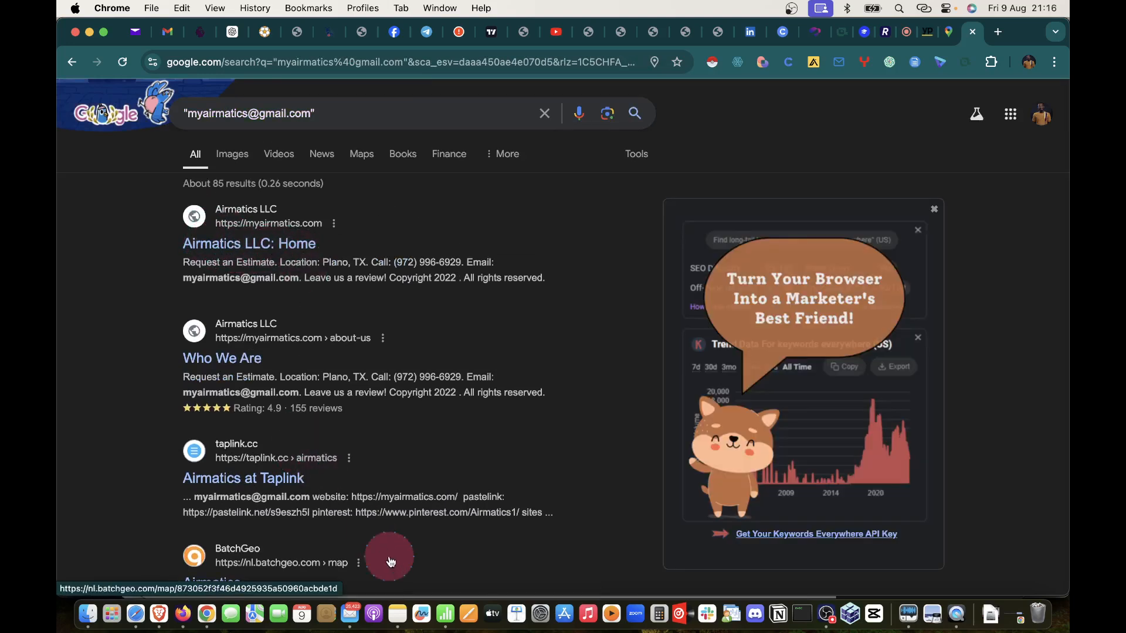
{"action": "left_click", "coordinate": [445, 595]}
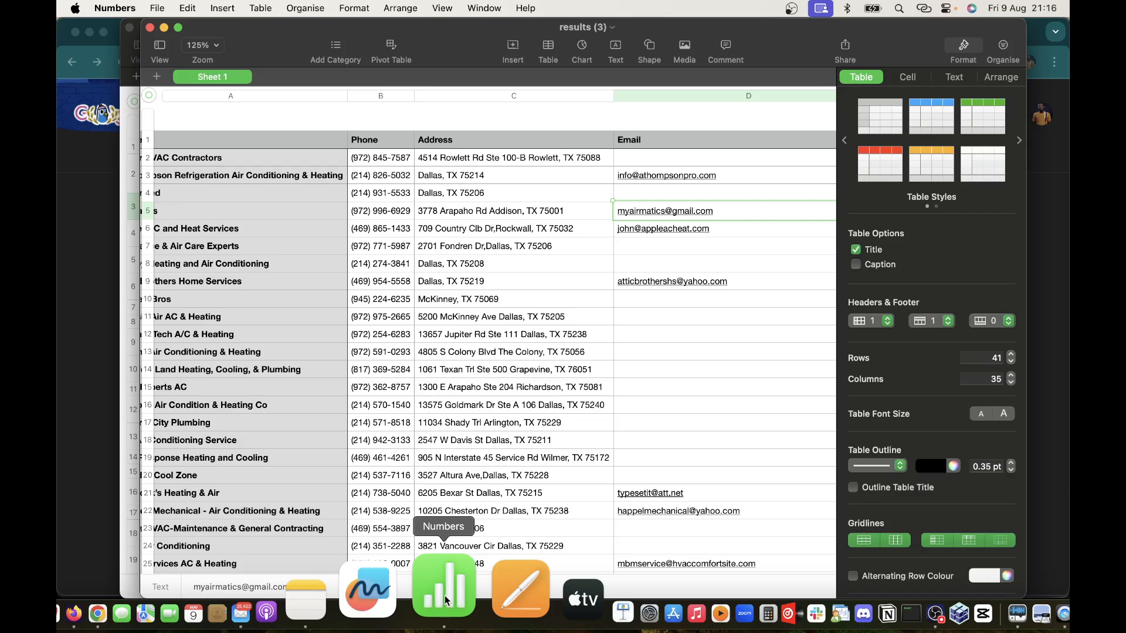
{"action": "scroll", "coordinate": [201, 218], "scroll_direction": "left", "scroll_amount": 3}
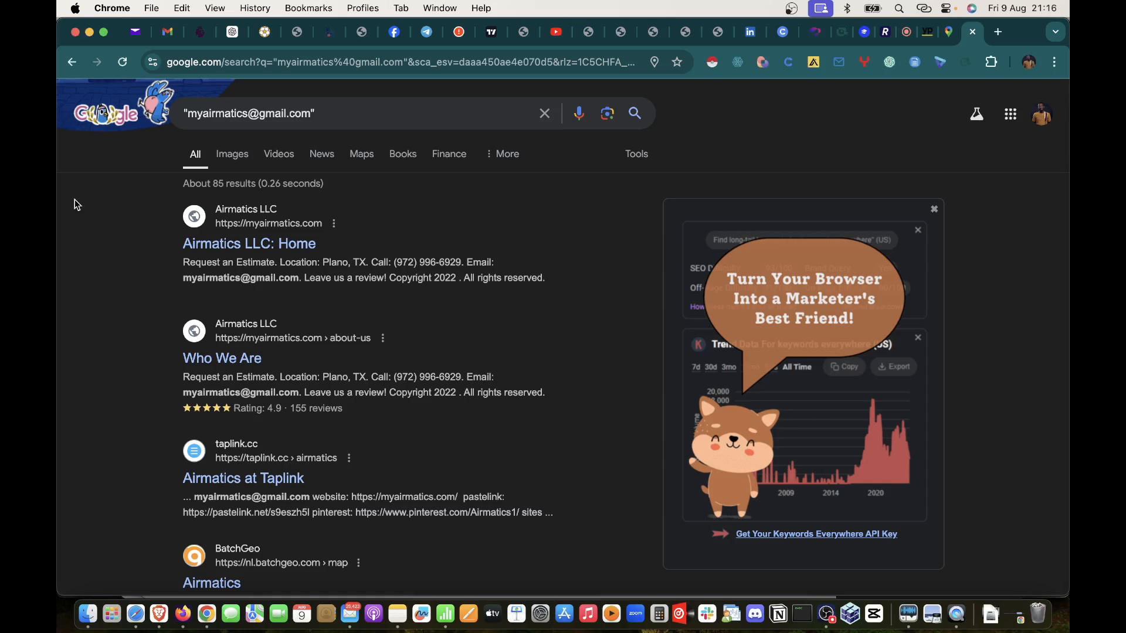
{"action": "left_click", "coordinate": [78, 207]}
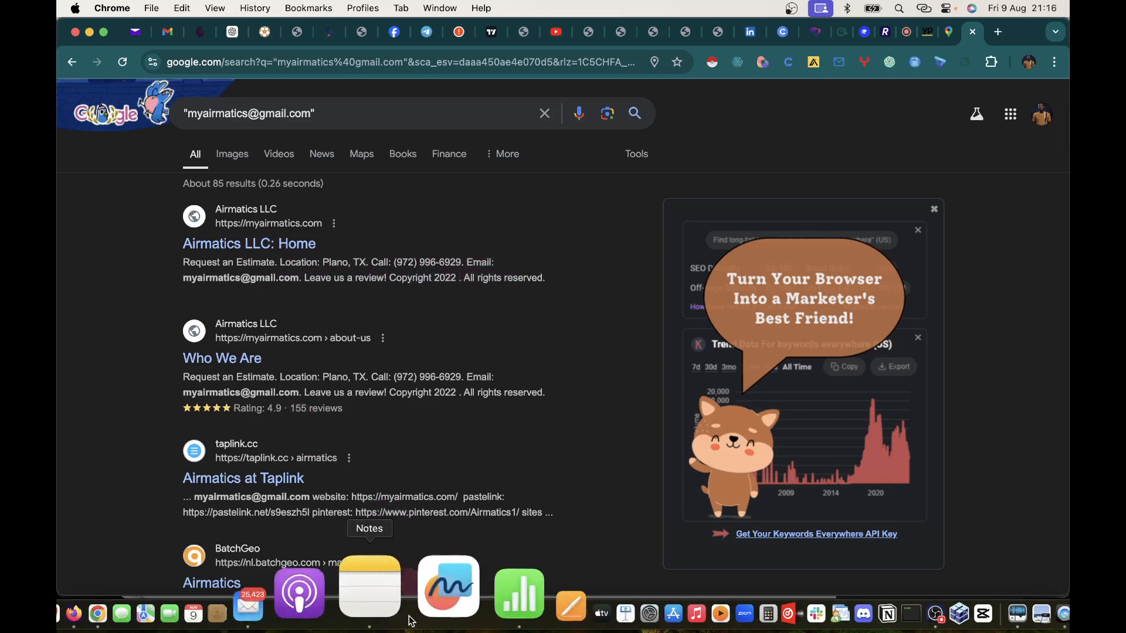
{"action": "left_click", "coordinate": [454, 601]}
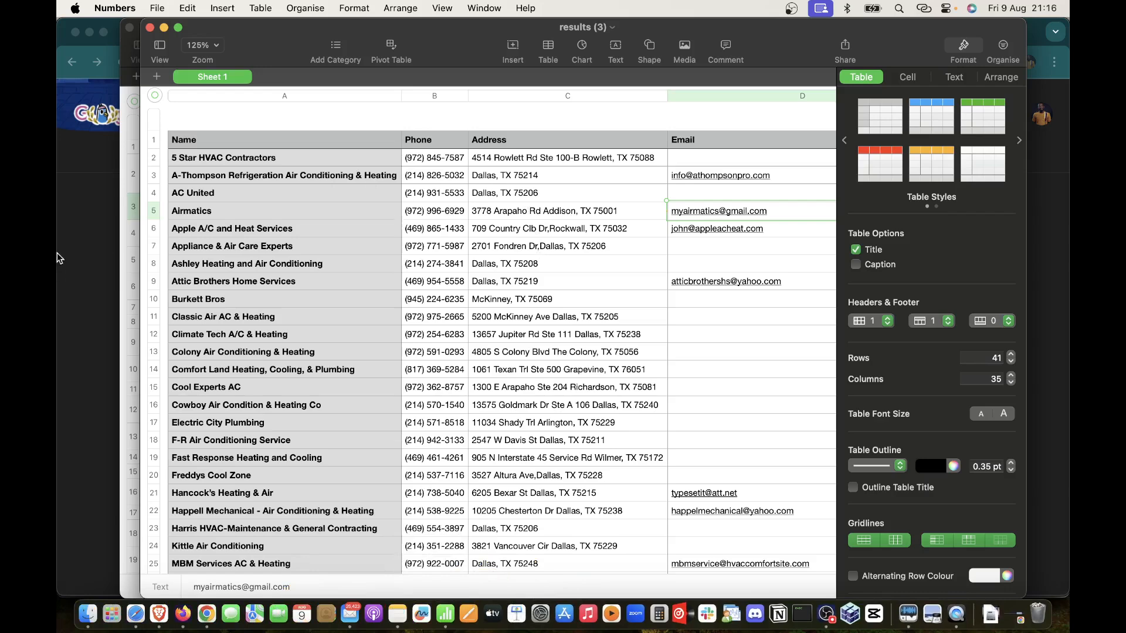
{"action": "key", "text": "super+Tab"}
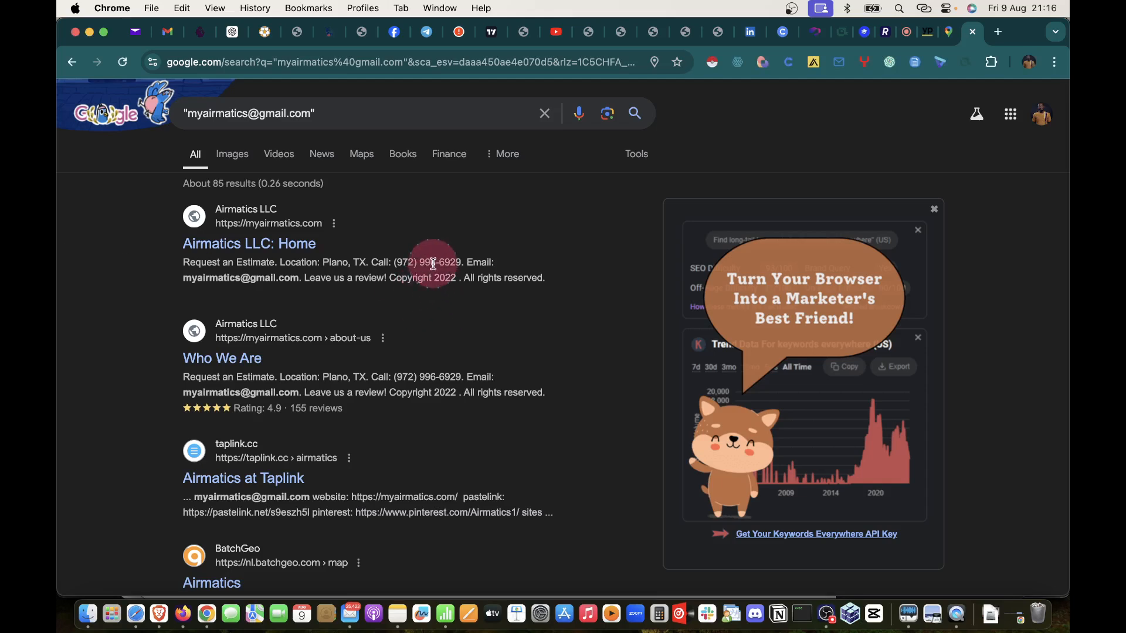
Step: Copy the e-mail address of Hancock's Heating & Air from Numbers and run a quoted Google search for it in Chrome
{"action": "left_click", "coordinate": [445, 614]}
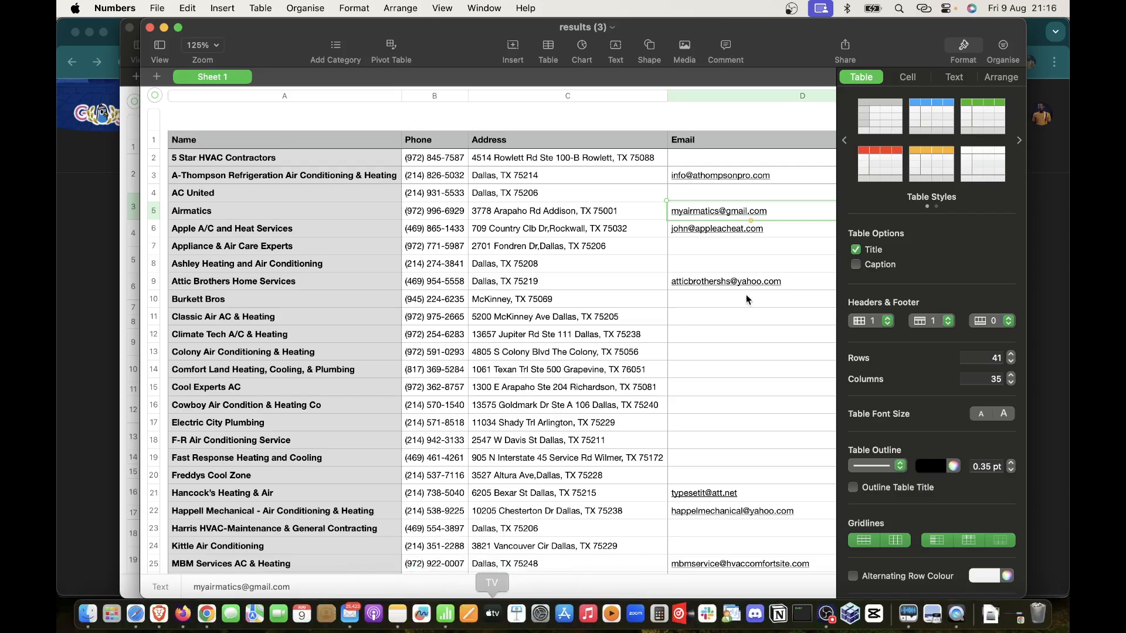
{"action": "right_click", "coordinate": [698, 496]}
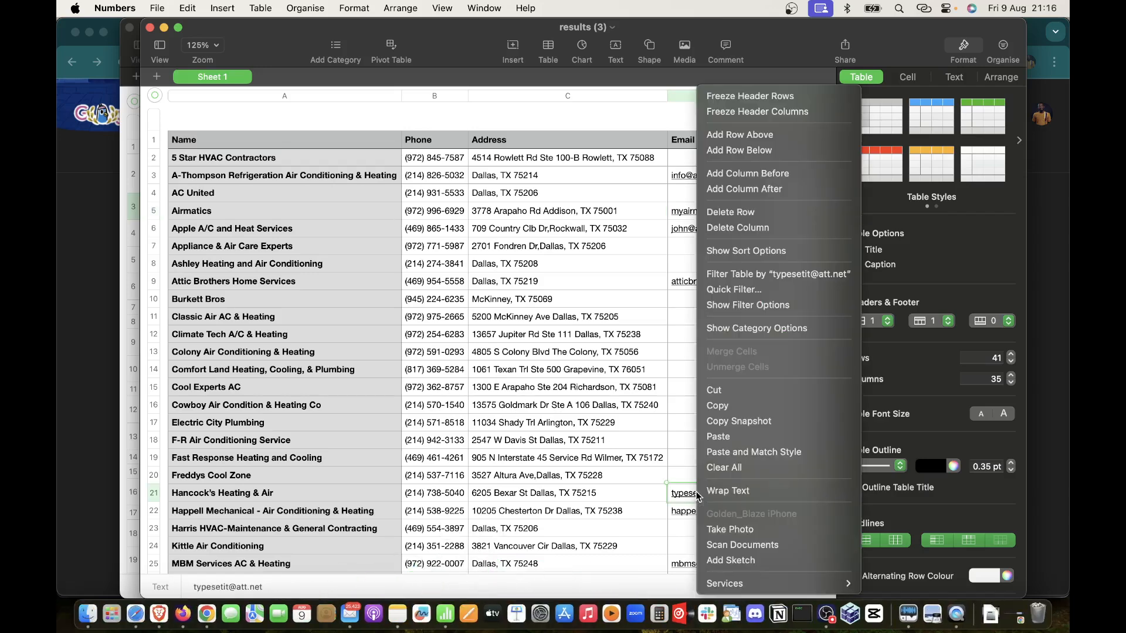
{"action": "left_click", "coordinate": [716, 418]}
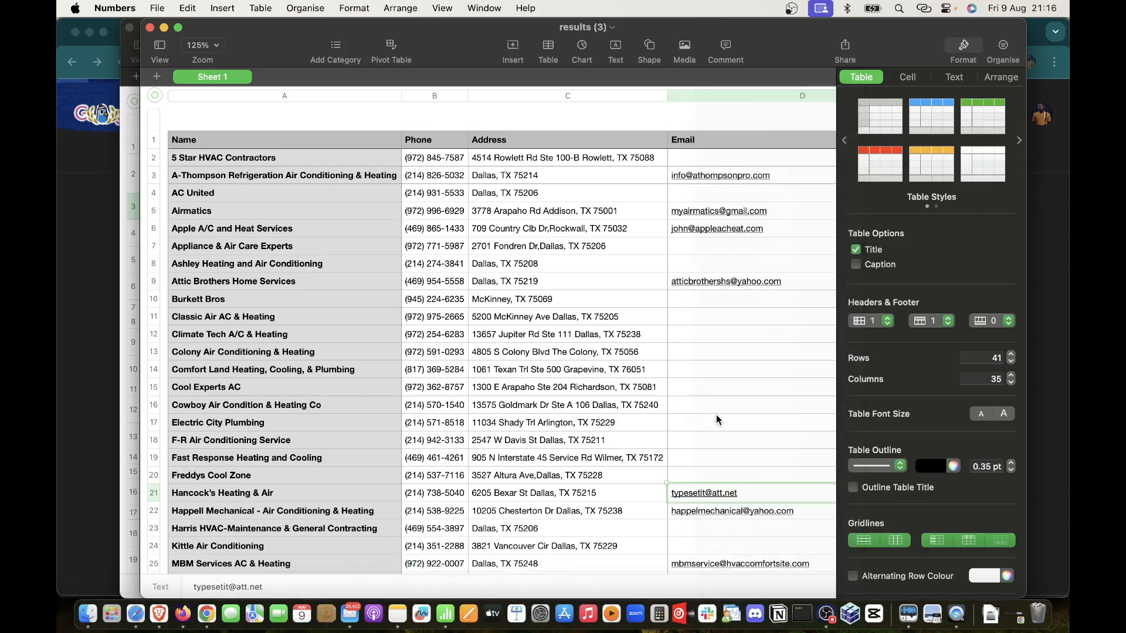
{"action": "right_click", "coordinate": [698, 496]}
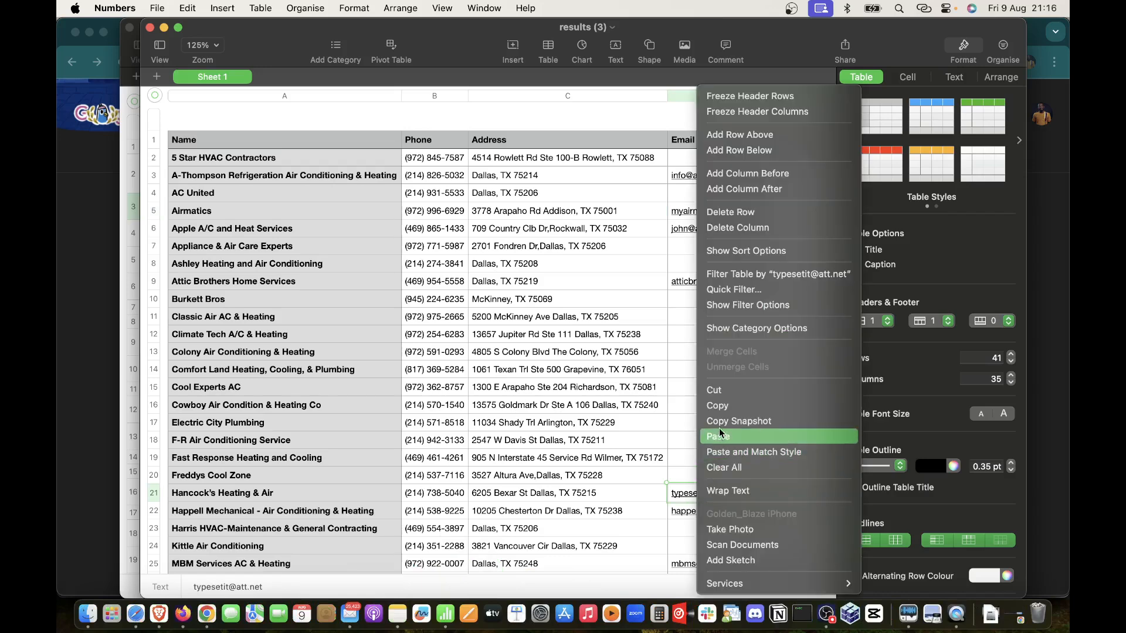
{"action": "left_click", "coordinate": [717, 407]}
{"action": "left_click", "coordinate": [68, 300]}
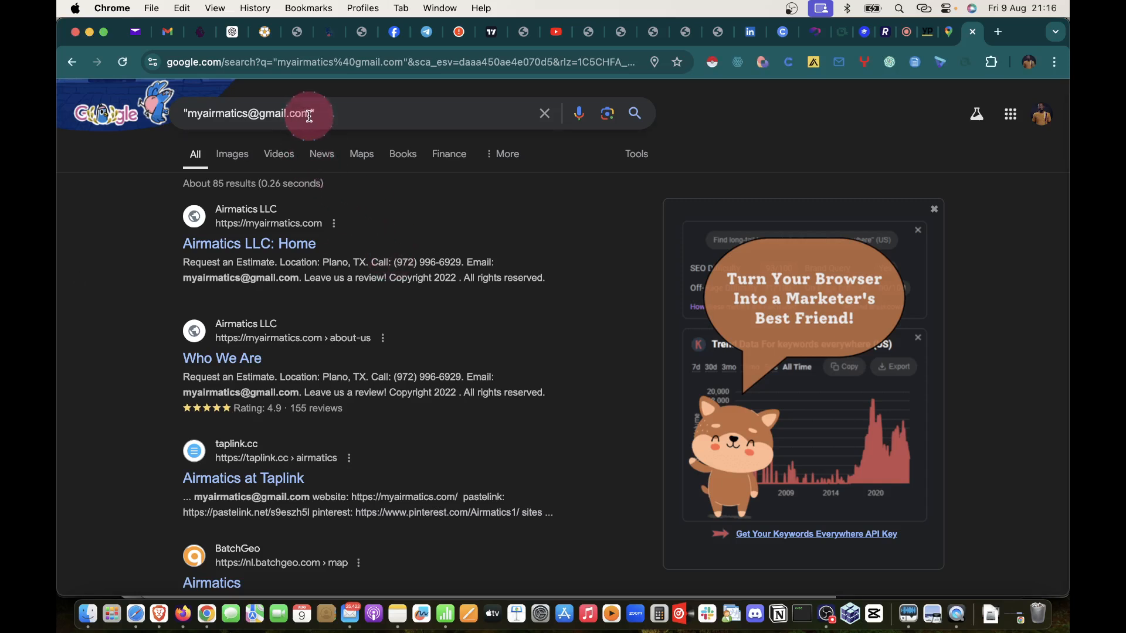
{"action": "left_click_drag", "start_coordinate": [310, 115], "coordinate": [190, 113]}
{"action": "key", "text": "super+v"}
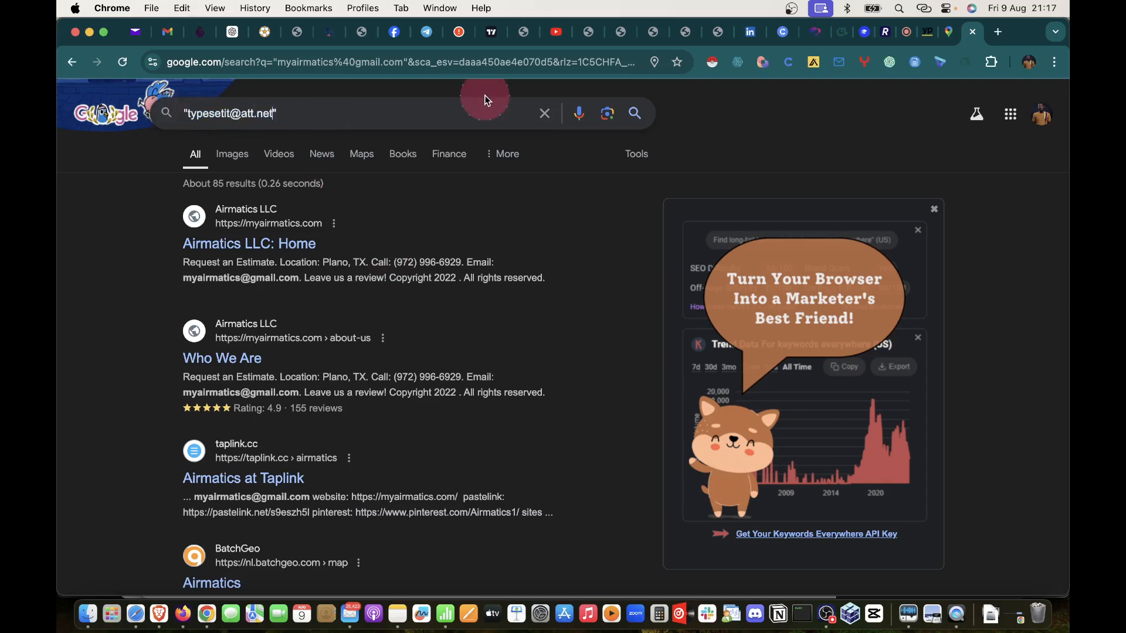
{"action": "key", "text": "Return"}
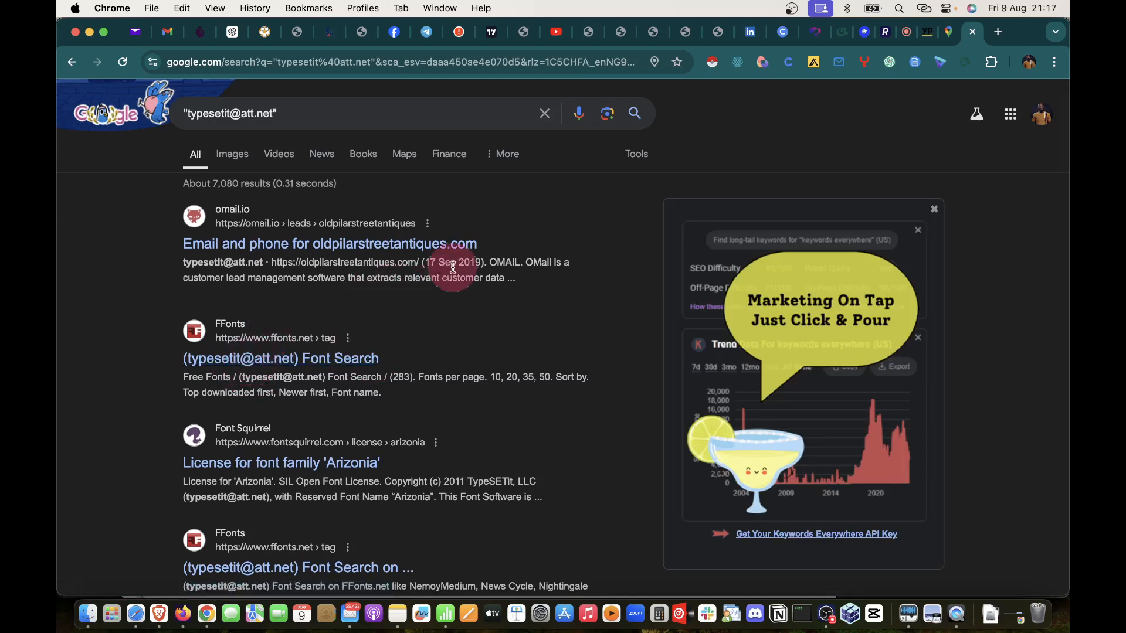
Step: Examine the Google results for pages that mention the Hancock's Heating & Air e-mail address
{"action": "scroll", "coordinate": [387, 273], "scroll_direction": "down", "scroll_amount": 4}
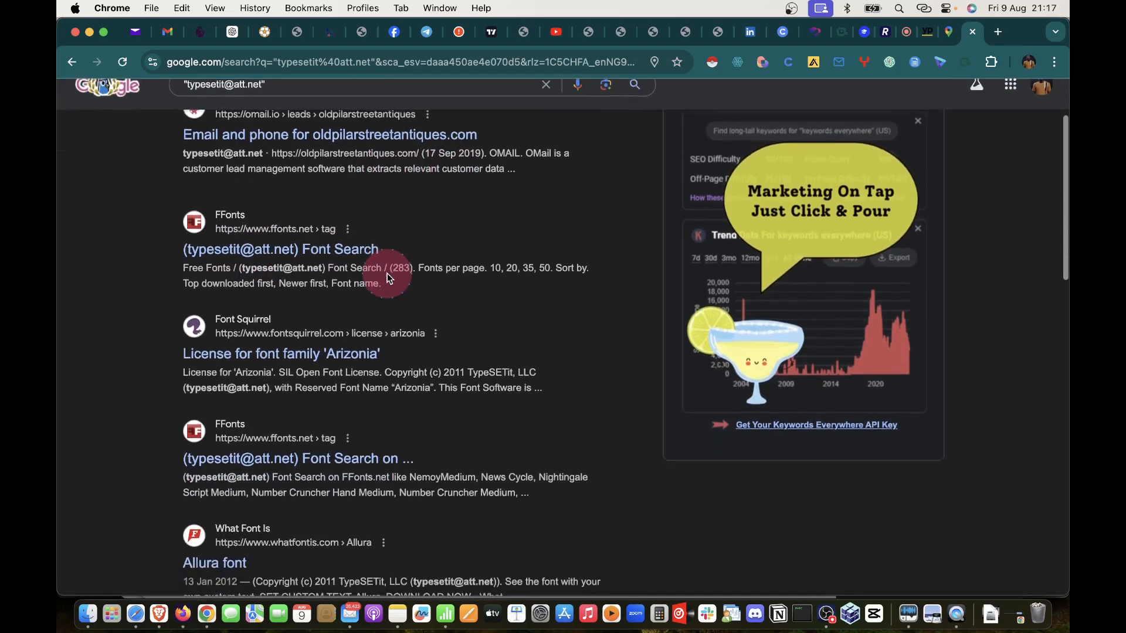
{"action": "scroll", "coordinate": [387, 273], "scroll_direction": "down", "scroll_amount": 5}
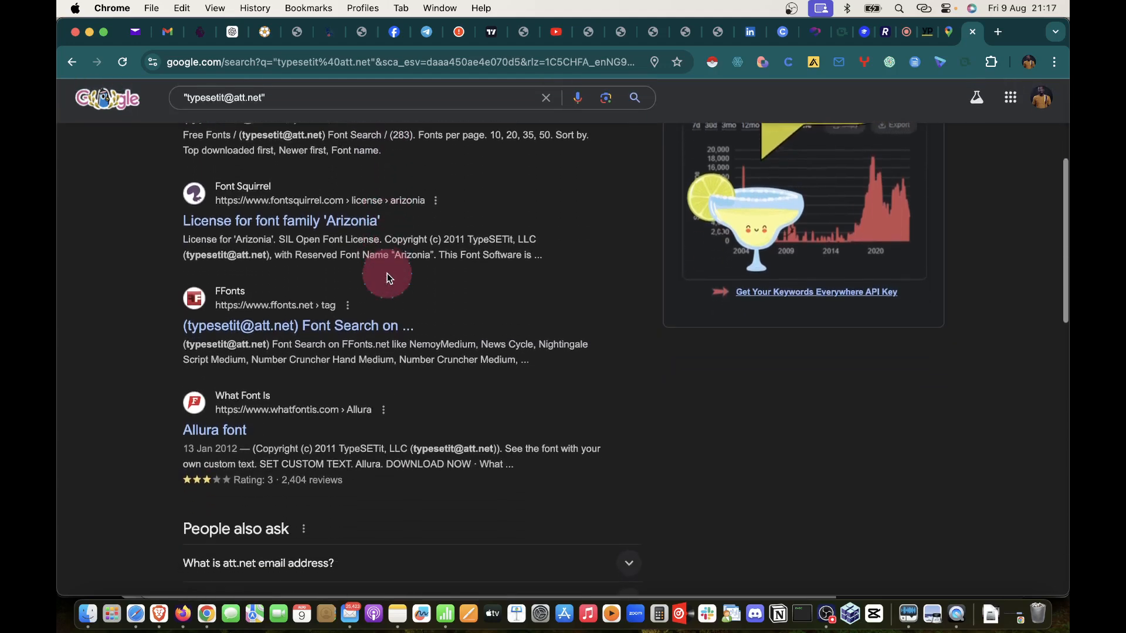
{"action": "scroll", "coordinate": [389, 278], "scroll_direction": "down", "scroll_amount": 11}
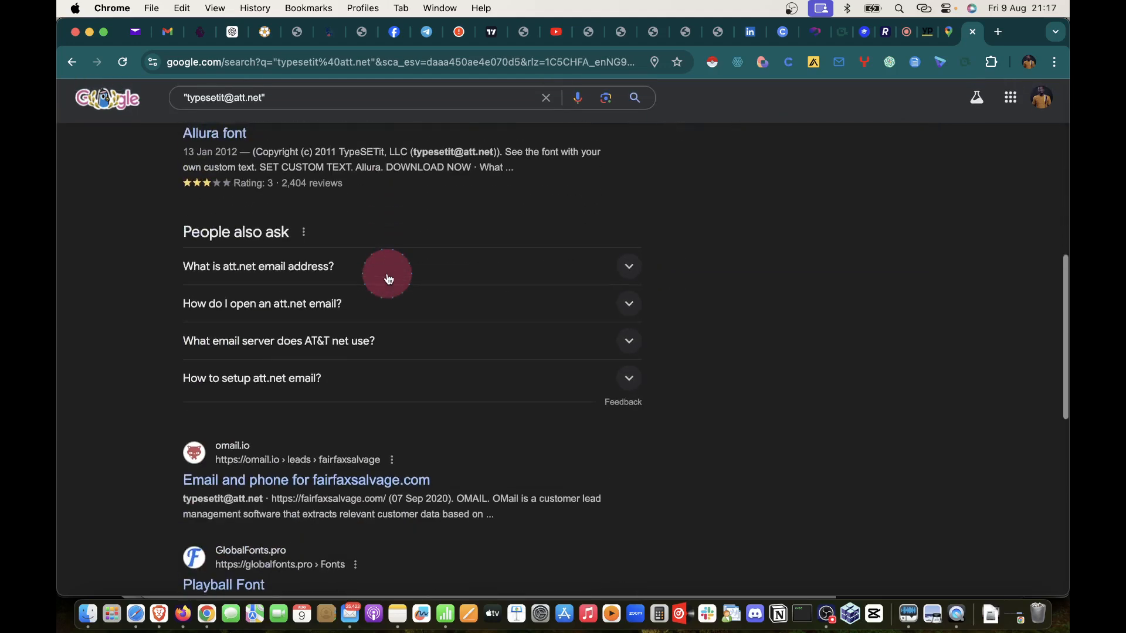
Step: Check the remaining Google results for the quoted e-mail address and close that search tab
{"action": "scroll", "coordinate": [389, 278], "scroll_direction": "down", "scroll_amount": 10}
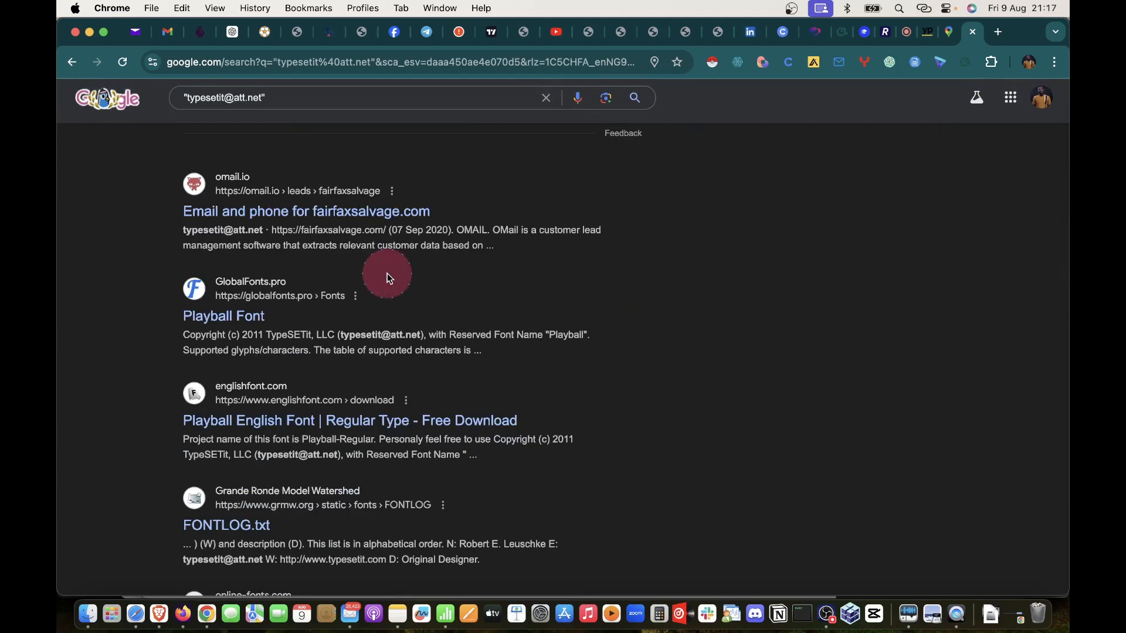
{"action": "scroll", "coordinate": [389, 278], "scroll_direction": "up", "scroll_amount": 1}
{"action": "scroll", "coordinate": [387, 273], "scroll_direction": "up", "scroll_amount": 20}
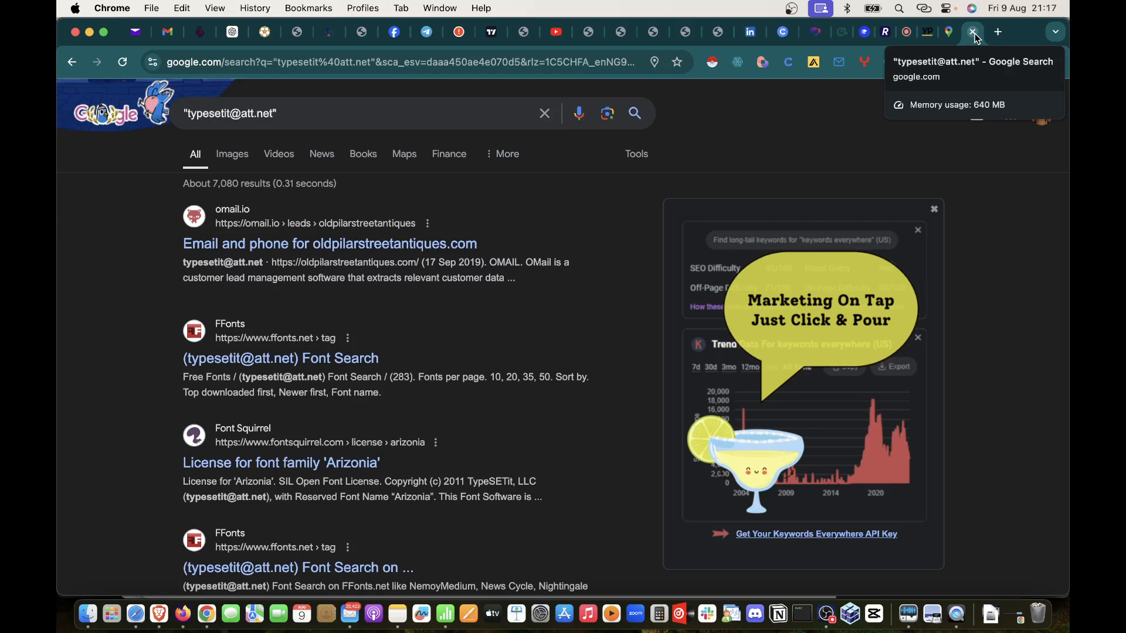
{"action": "key", "text": "super+w"}
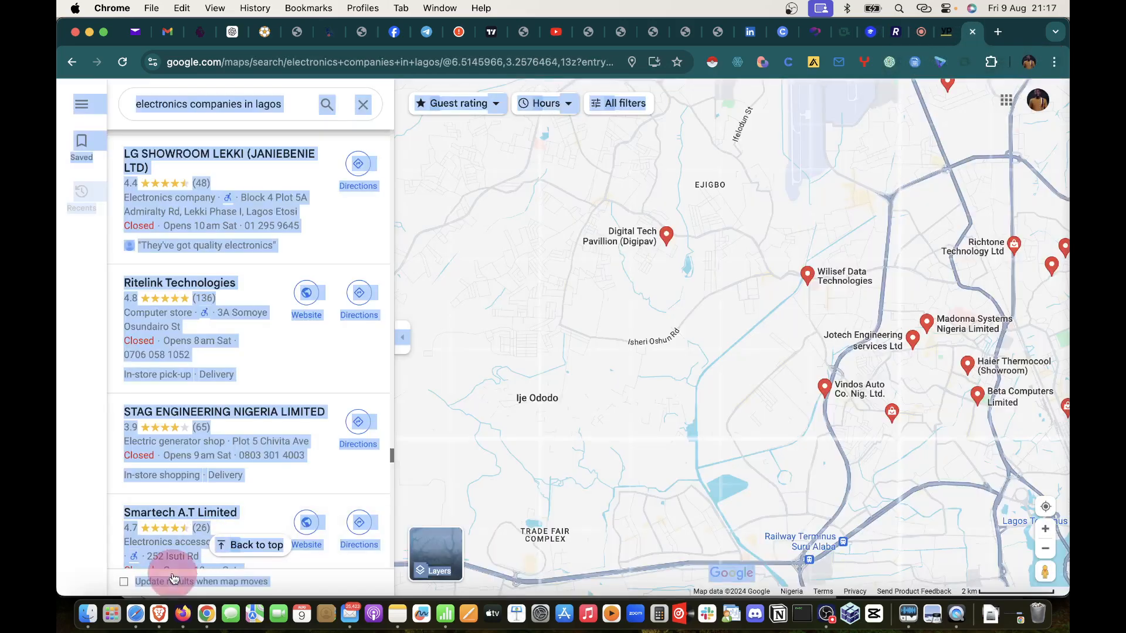
Step: Examine the Yellow Pages restaurant listings for California, MD, including their business names, phone numbers and addresses
{"action": "left_click", "coordinate": [948, 34]}
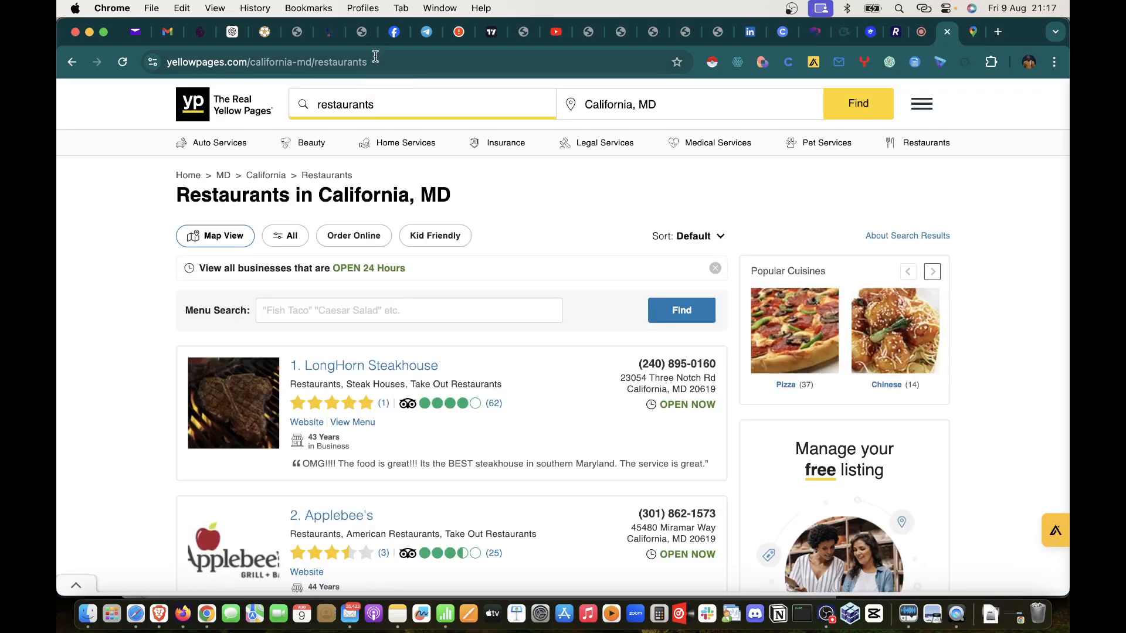
{"action": "scroll", "coordinate": [410, 297], "scroll_direction": "down", "scroll_amount": 6}
{"action": "scroll", "coordinate": [406, 294], "scroll_direction": "up", "scroll_amount": 3}
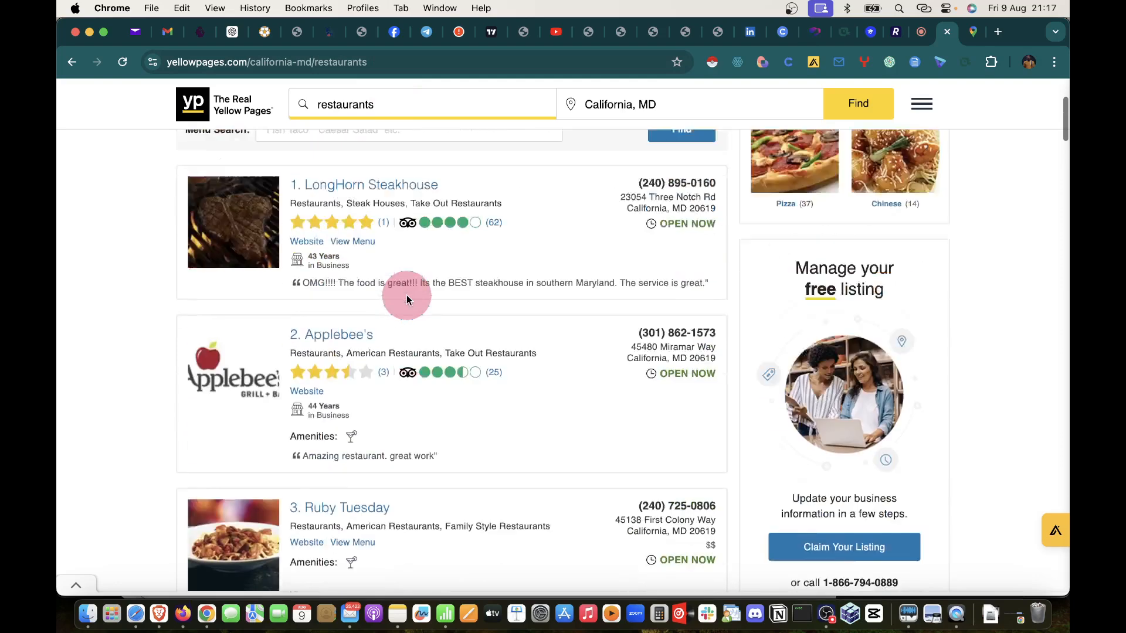
{"action": "scroll", "coordinate": [406, 294], "scroll_direction": "up", "scroll_amount": 3}
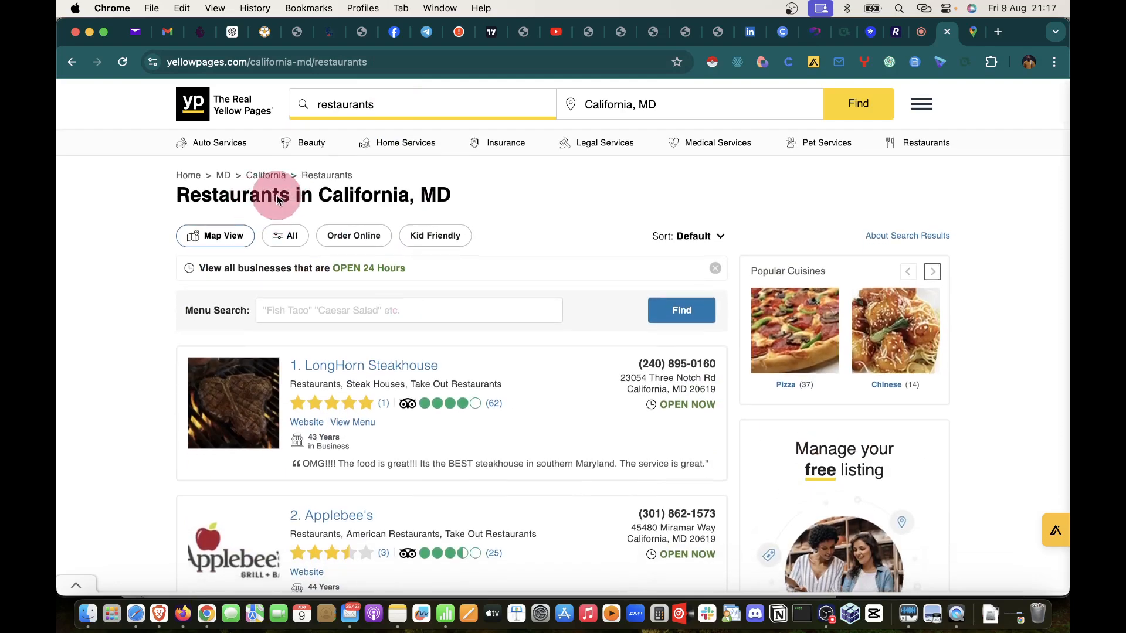
{"action": "scroll", "coordinate": [604, 375], "scroll_direction": "down", "scroll_amount": 3}
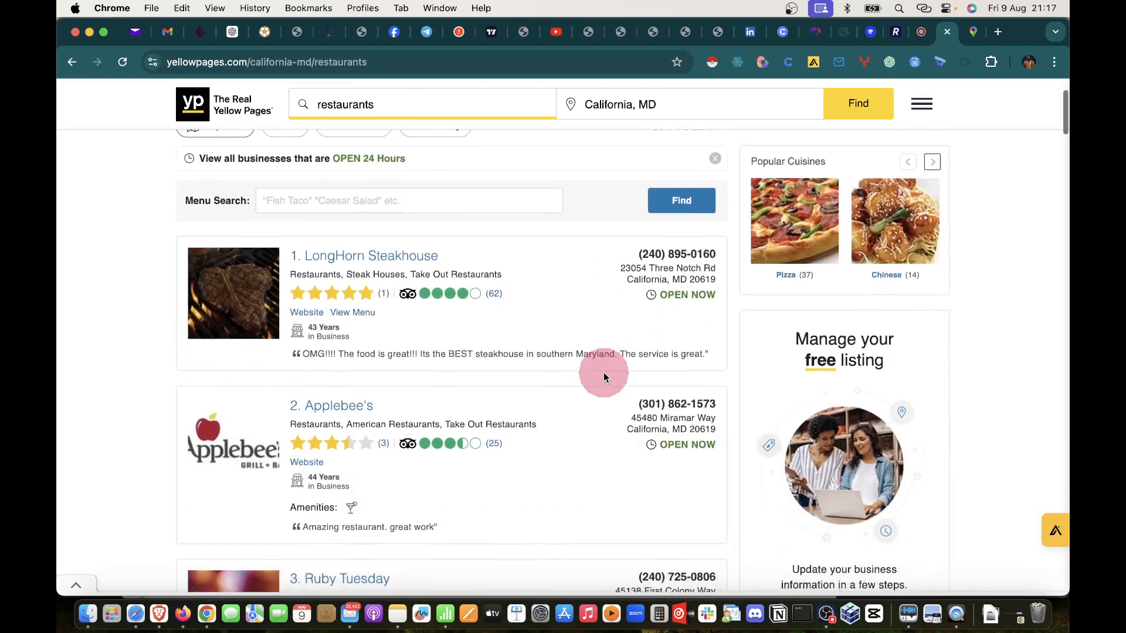
{"action": "scroll", "coordinate": [604, 375], "scroll_direction": "up", "scroll_amount": 3}
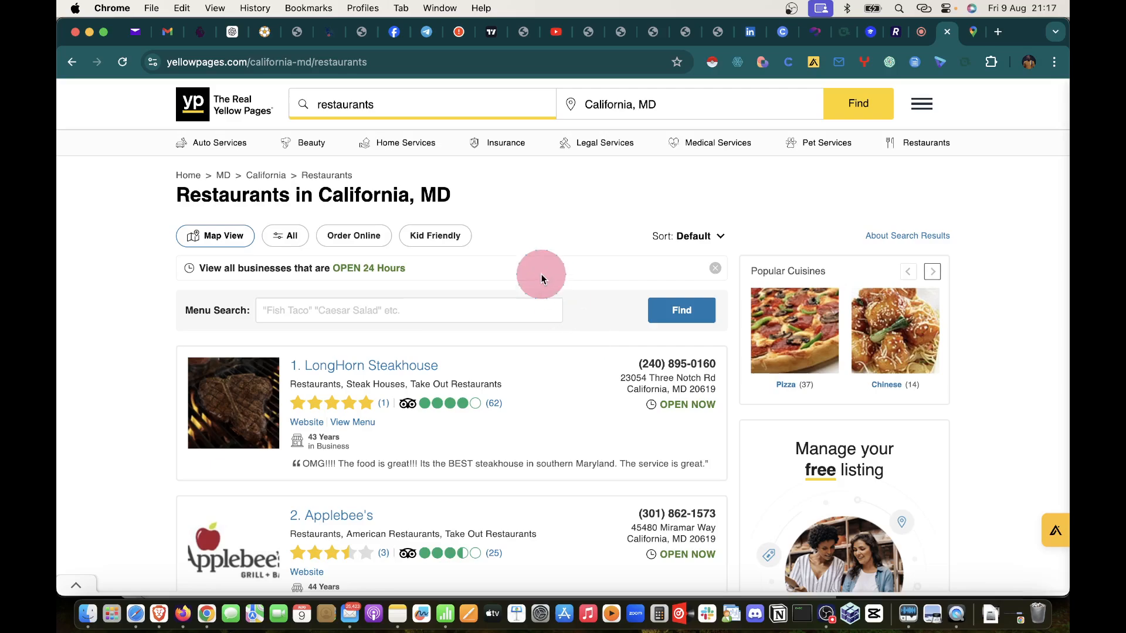
{"action": "scroll", "coordinate": [276, 377], "scroll_direction": "down", "scroll_amount": 10}
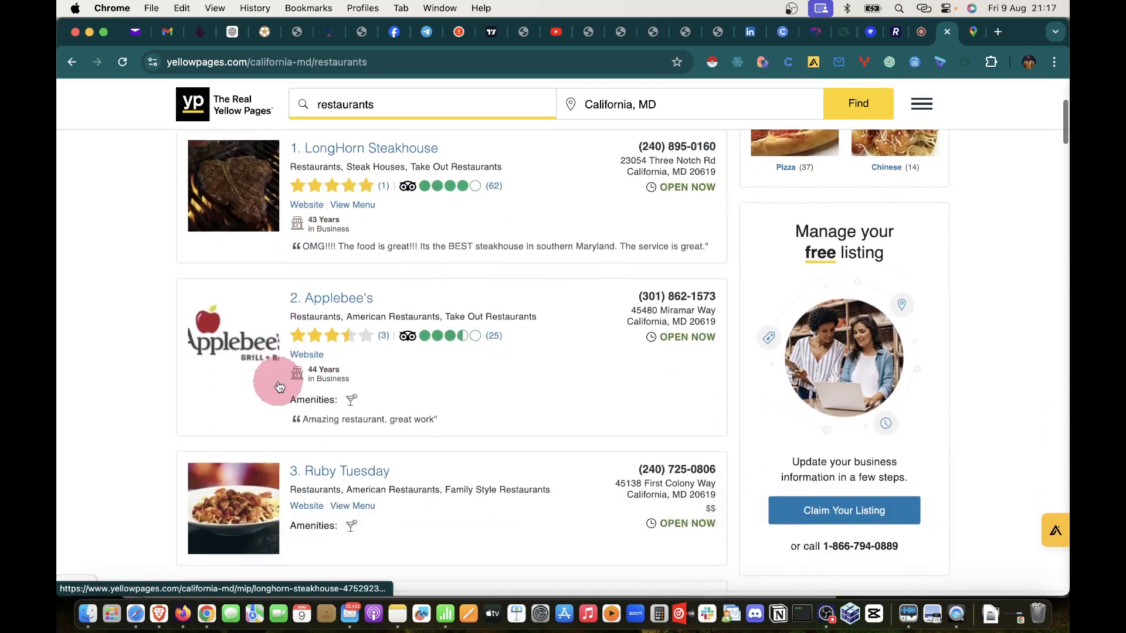
{"action": "scroll", "coordinate": [279, 386], "scroll_direction": "down", "scroll_amount": 20}
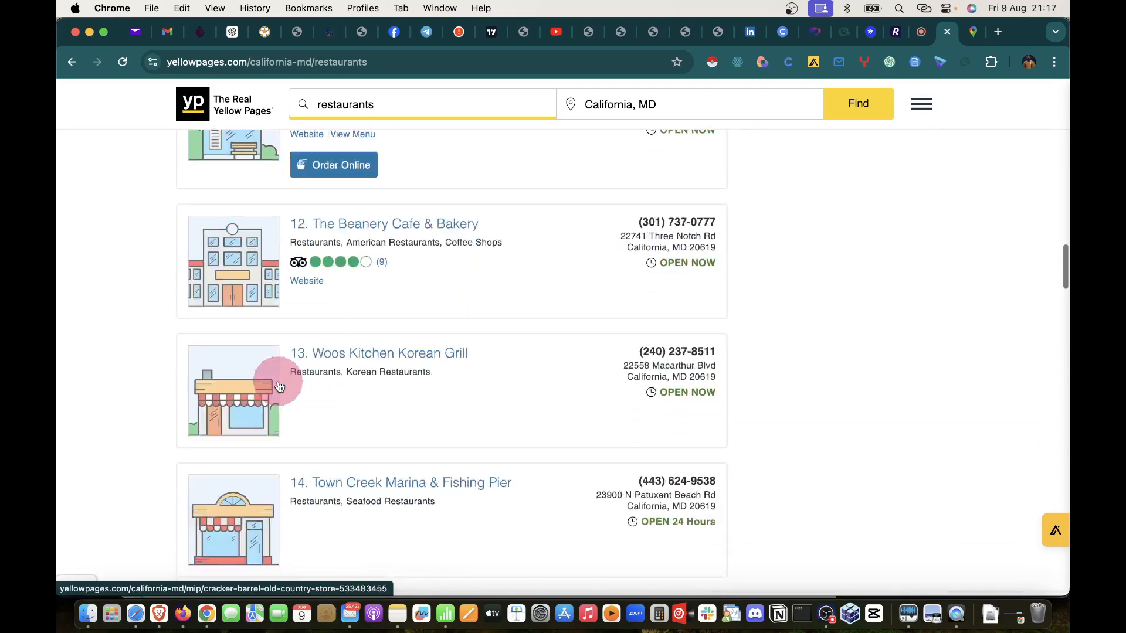
{"action": "scroll", "coordinate": [279, 386], "scroll_direction": "down", "scroll_amount": 10}
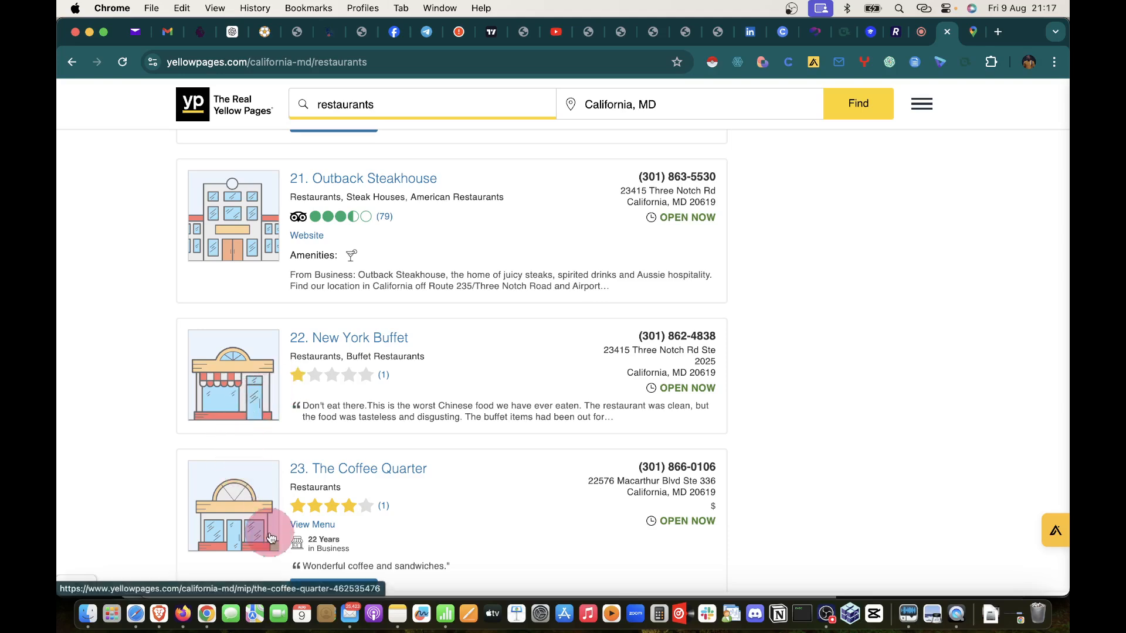
Step: Read the in-call messages in the Google Meet call and close the chat
{"action": "left_click", "coordinate": [930, 35]}
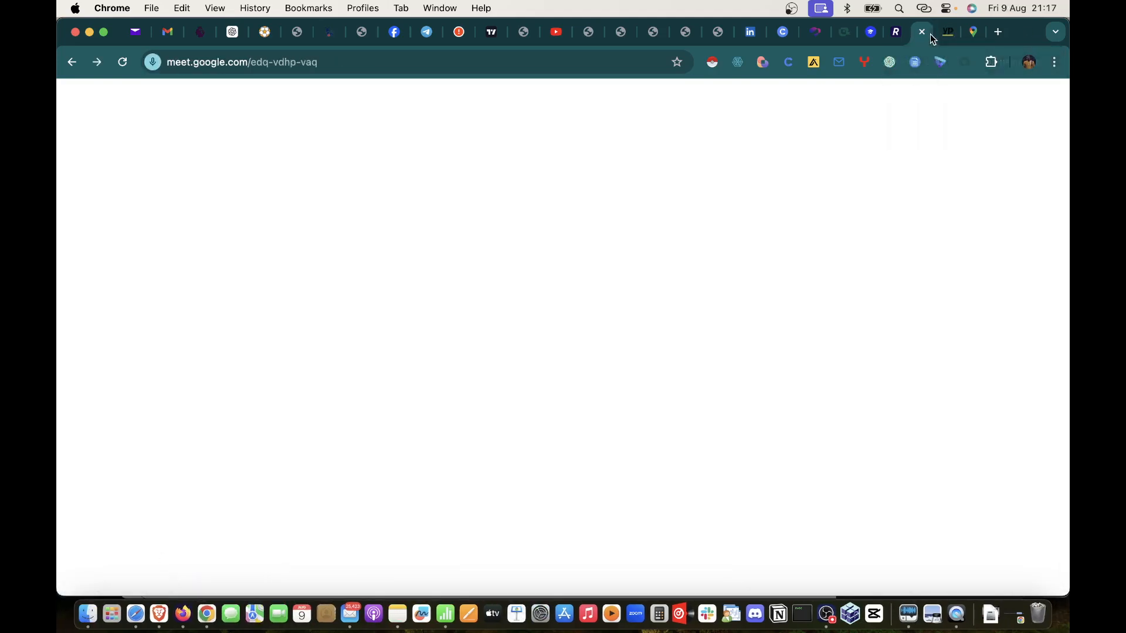
{"action": "left_click", "coordinate": [977, 569]}
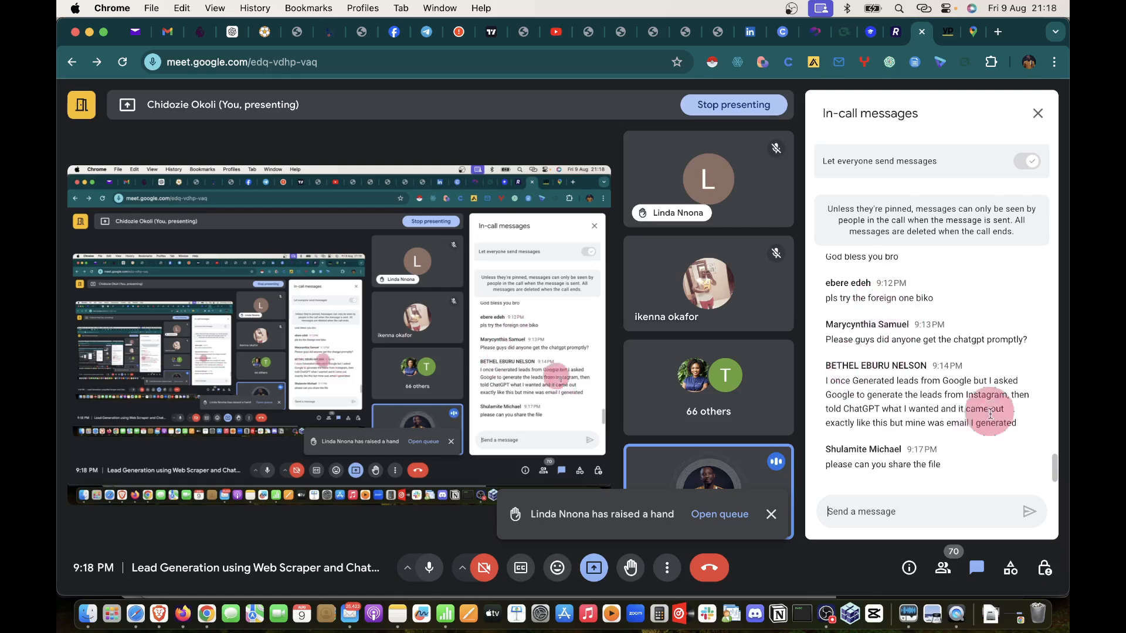
{"action": "left_click", "coordinate": [976, 568]}
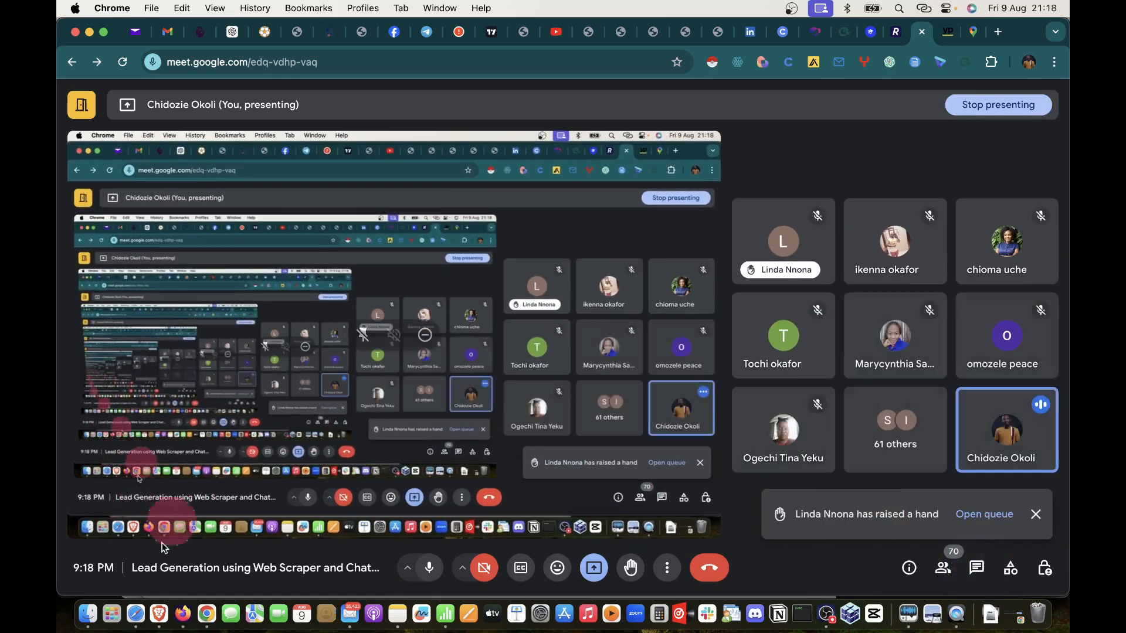
Step: In Safari, review the ChatGPT conversation with the pasted Google Maps listings and the generated company table
{"action": "left_click", "coordinate": [135, 604]}
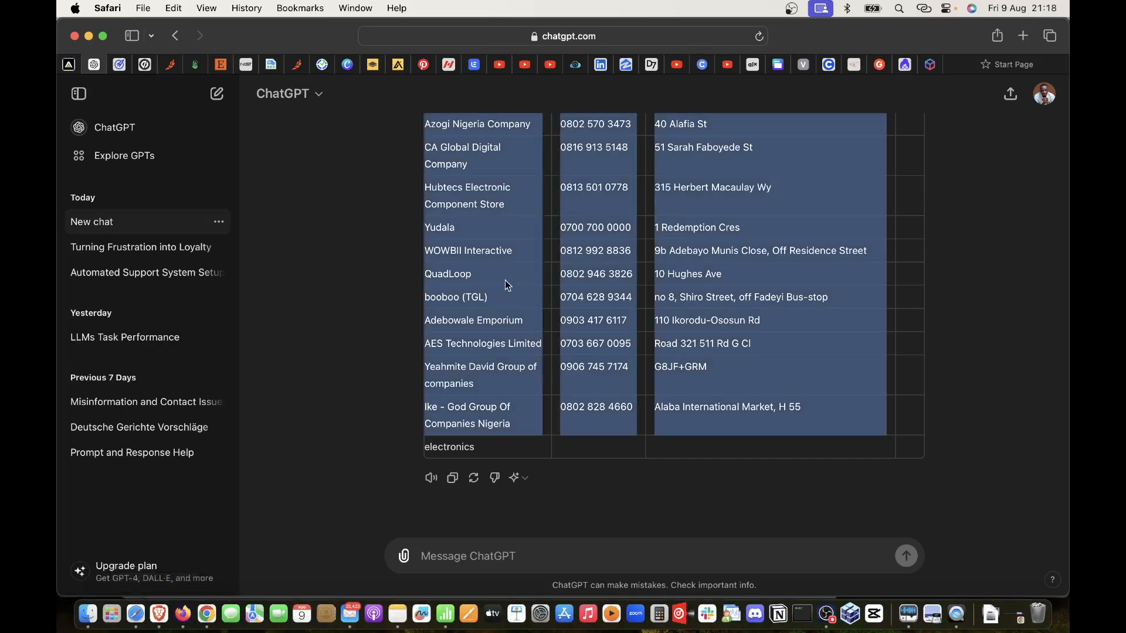
{"action": "scroll", "coordinate": [591, 287], "scroll_direction": "up", "scroll_amount": 15}
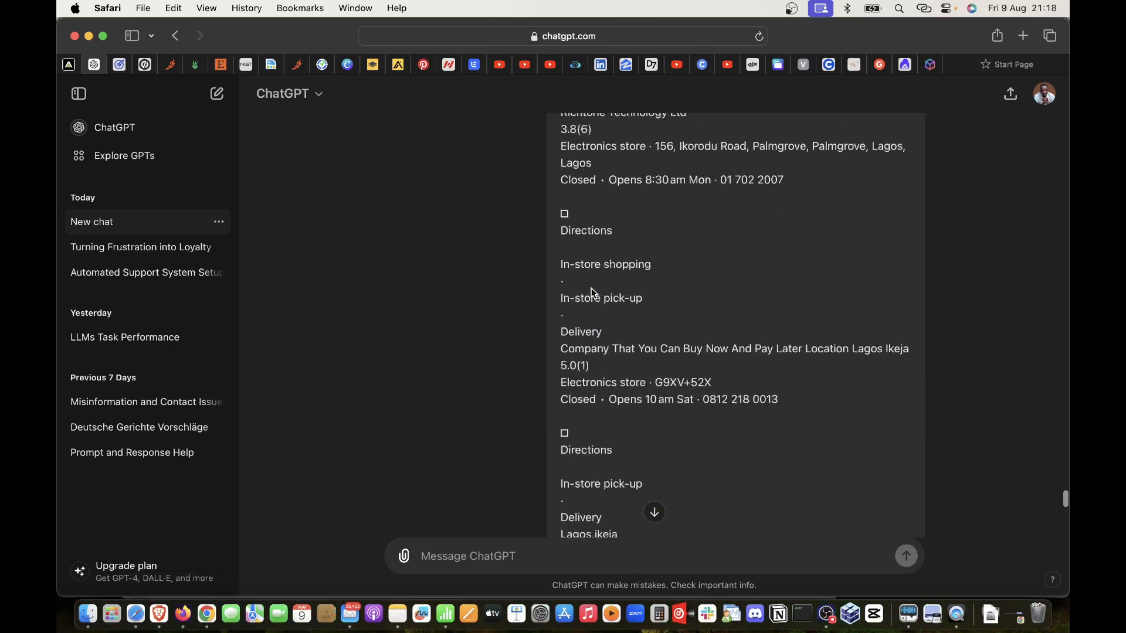
{"action": "scroll", "coordinate": [591, 291], "scroll_direction": "down", "scroll_amount": 10}
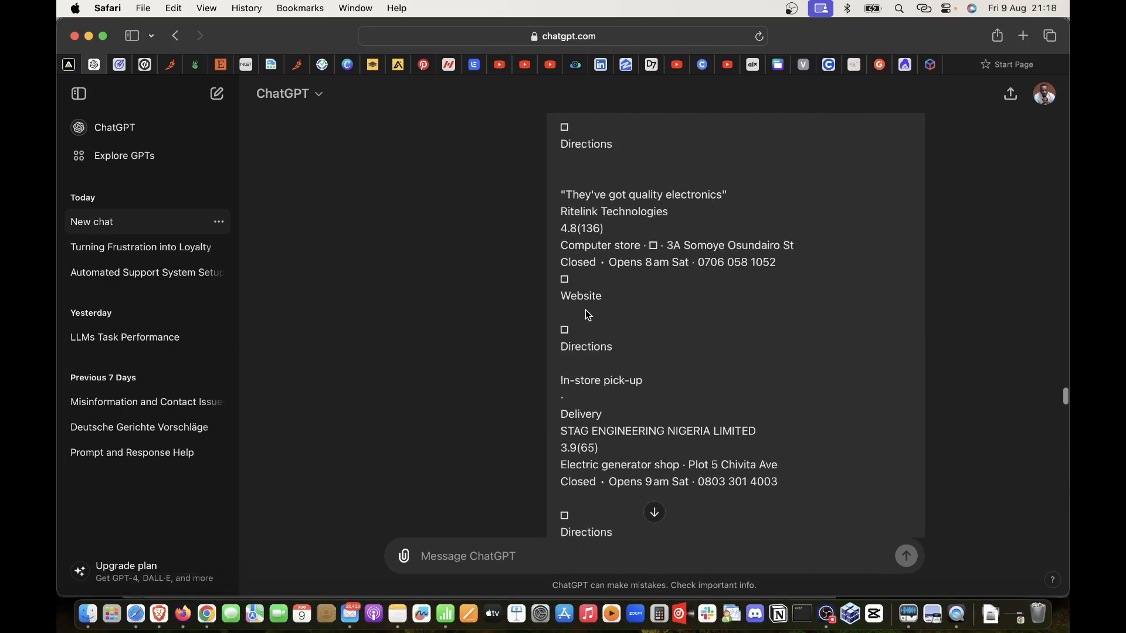
{"action": "scroll", "coordinate": [589, 313], "scroll_direction": "down", "scroll_amount": 20}
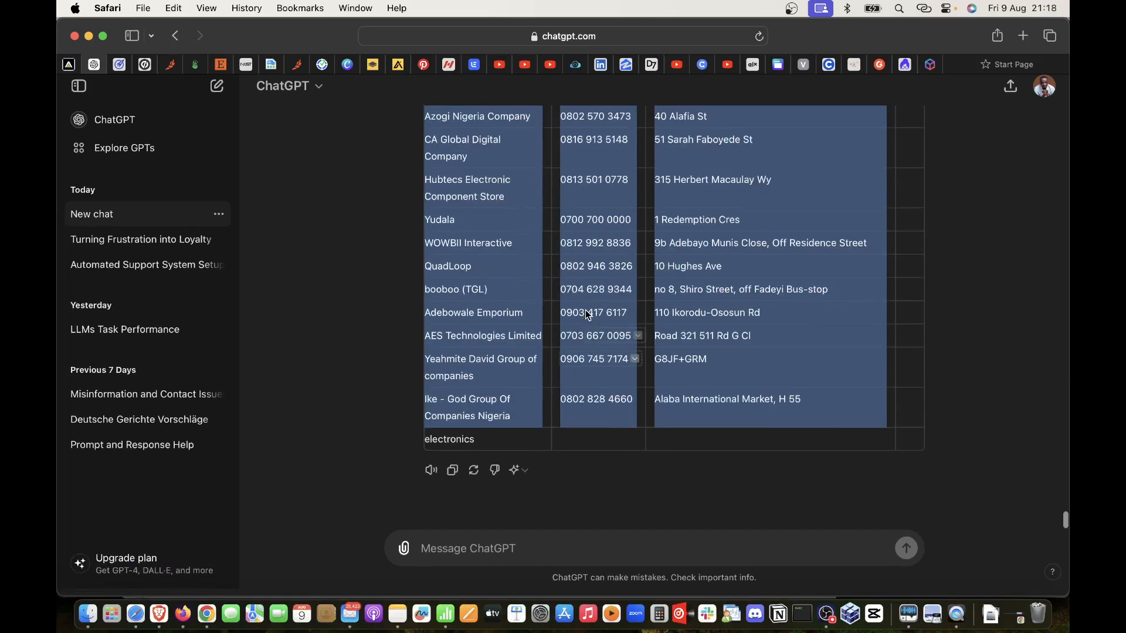
{"action": "left_click", "coordinate": [436, 547]}
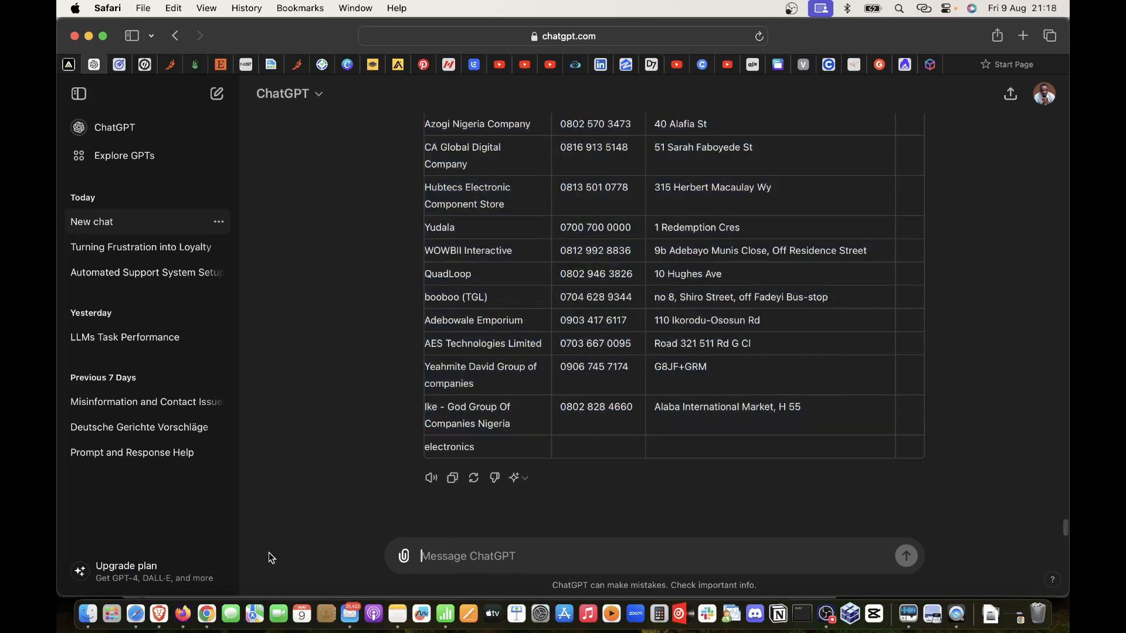
Step: Return to the Yellow Pages restaurant listings in Chrome and try to open results page 2
{"action": "left_click", "coordinate": [201, 605]}
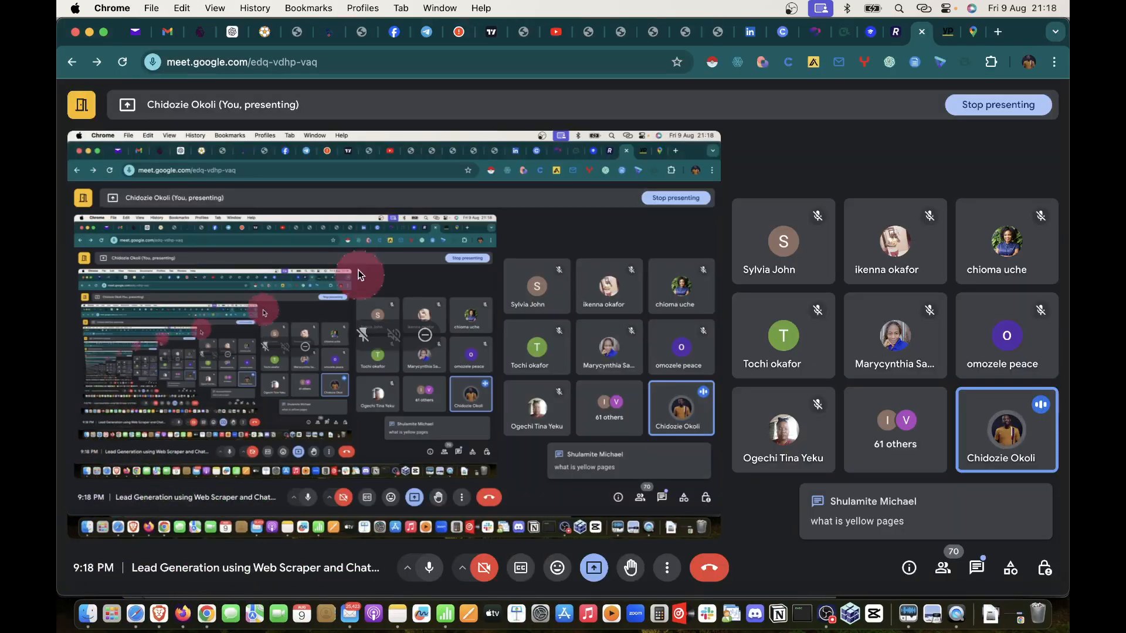
{"action": "left_click", "coordinate": [946, 32]}
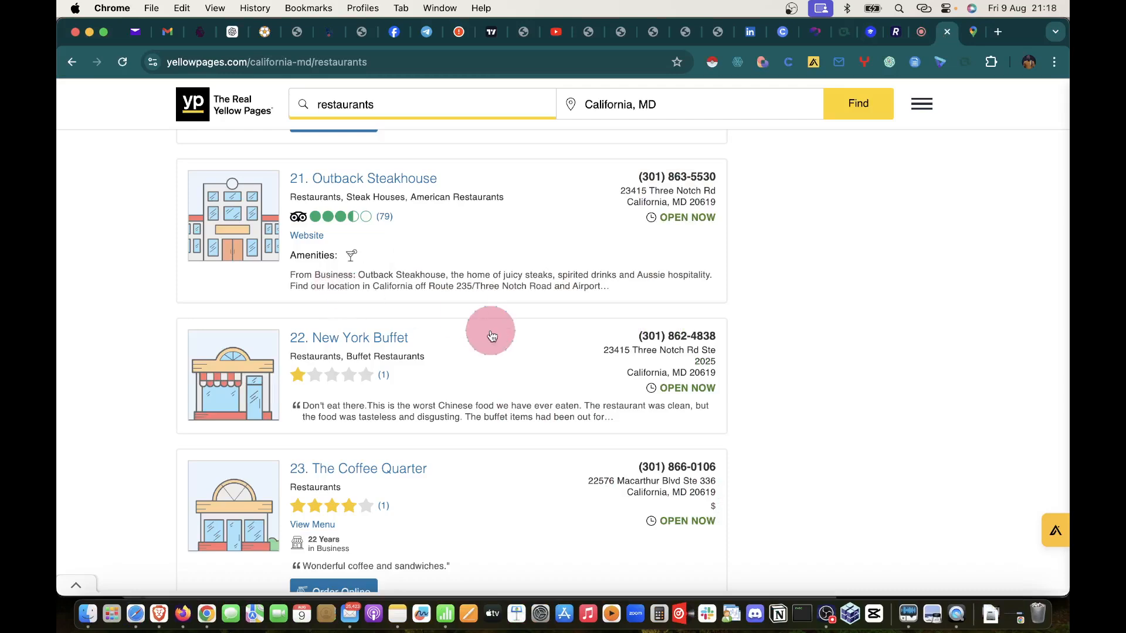
{"action": "scroll", "coordinate": [490, 328], "scroll_direction": "down", "scroll_amount": 10}
{"action": "scroll", "coordinate": [492, 336], "scroll_direction": "up", "scroll_amount": 5}
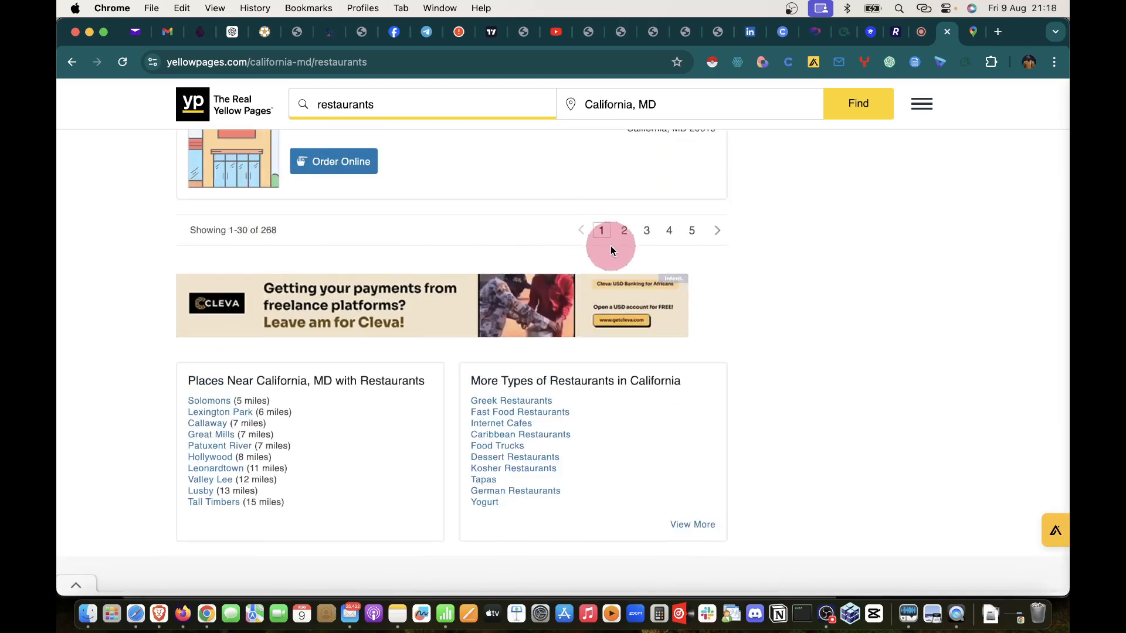
{"action": "left_click", "coordinate": [625, 233]}
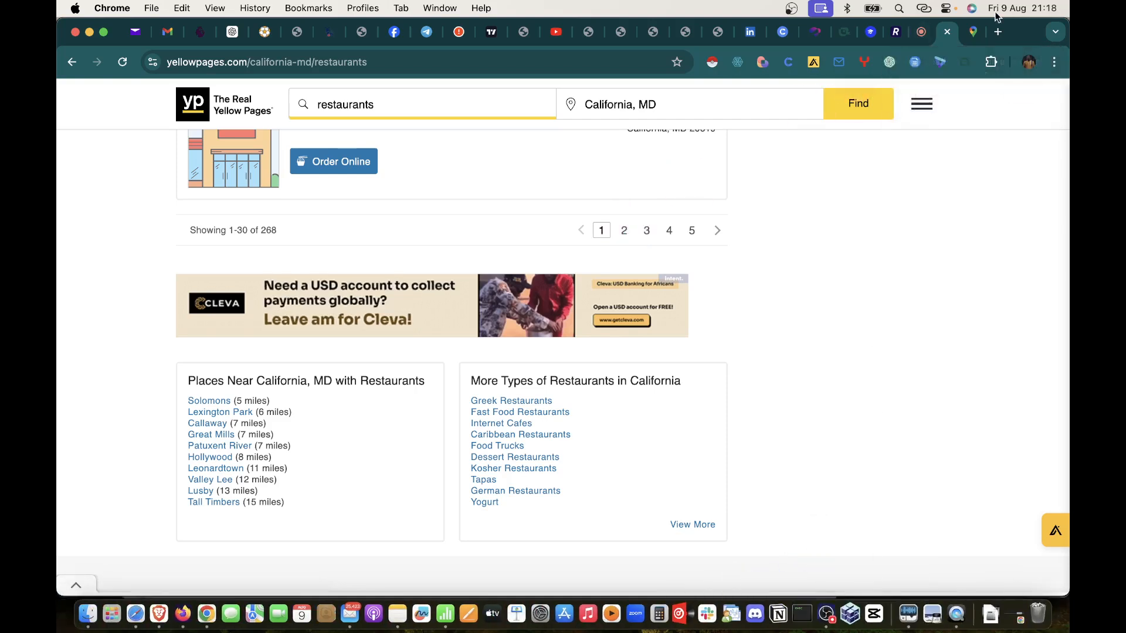
Step: Close the Google Maps tab for electronics companies in Lagos and select the "restaurants" search term on Yellow Pages
{"action": "left_click", "coordinate": [973, 31]}
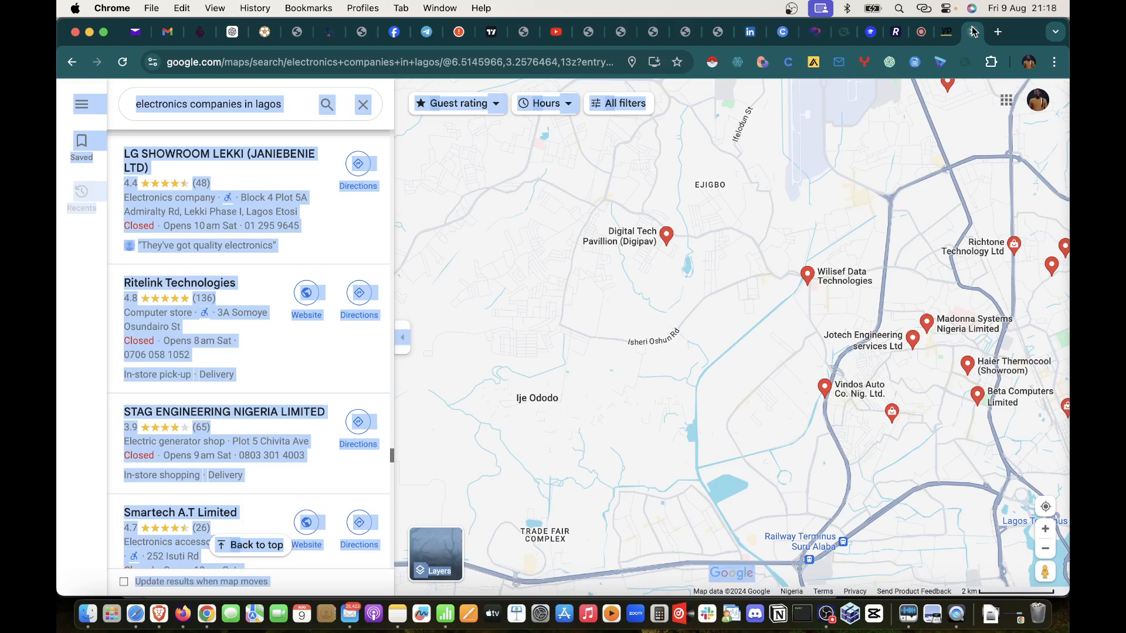
{"action": "left_click", "coordinate": [972, 31]}
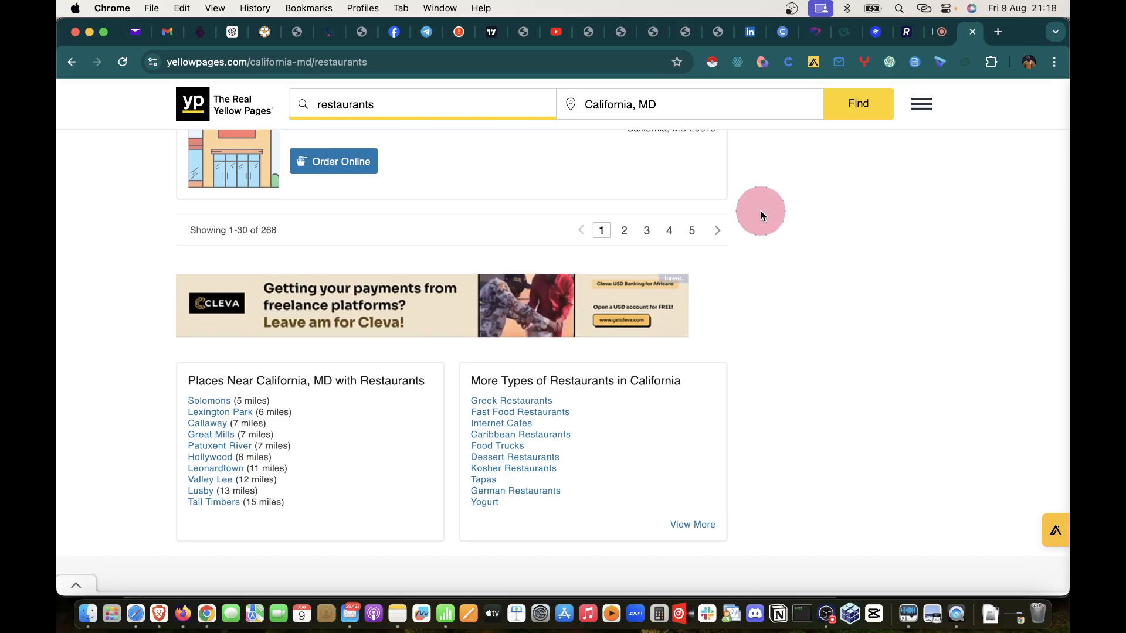
{"action": "scroll", "coordinate": [761, 215], "scroll_direction": "up", "scroll_amount": 15}
{"action": "scroll", "coordinate": [761, 222], "scroll_direction": "up", "scroll_amount": 20}
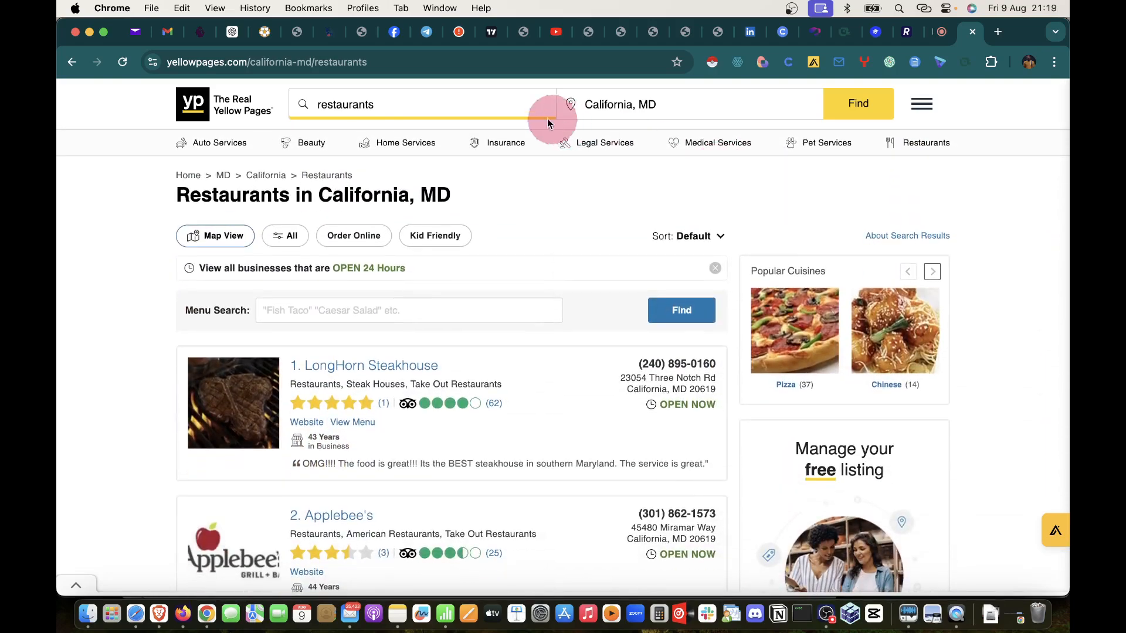
{"action": "left_click", "coordinate": [450, 109]}
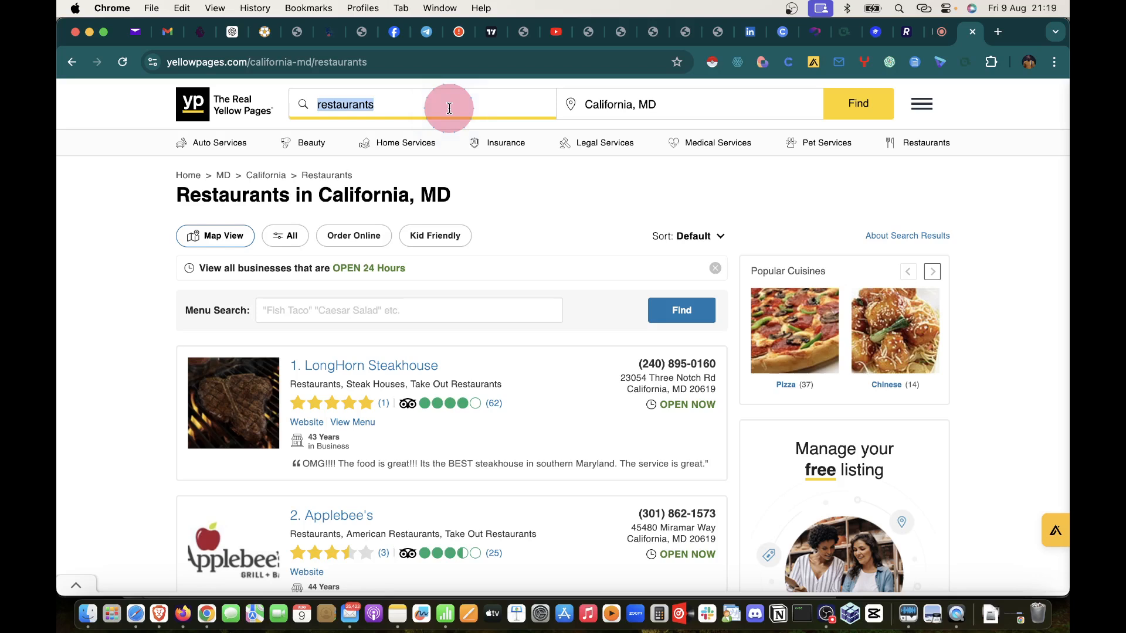
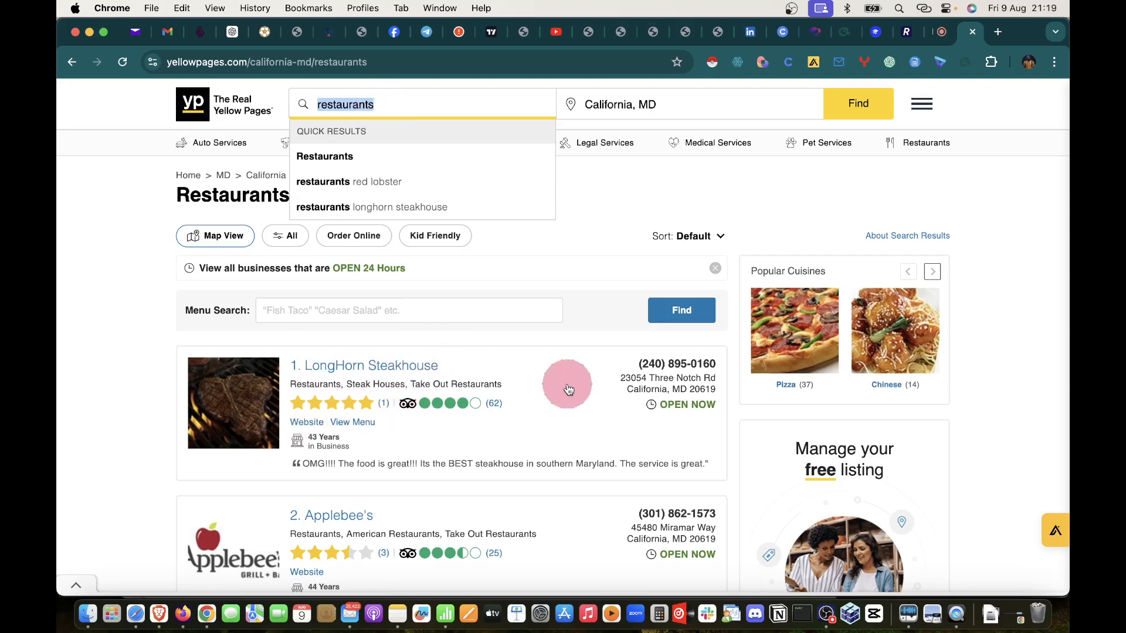
{"action": "scroll", "coordinate": [449, 375], "scroll_direction": "down", "scroll_amount": 2}
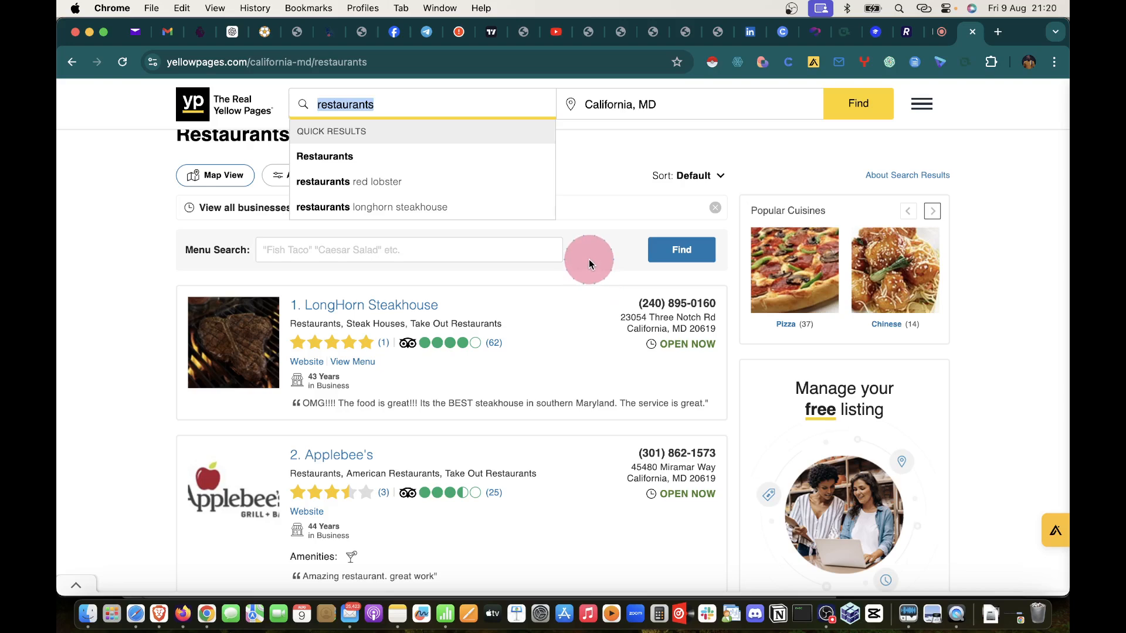
Step: Switch from Yellow Pages to the Google Meet call and dismiss the raised-hand notification
{"action": "left_click", "coordinate": [949, 39]}
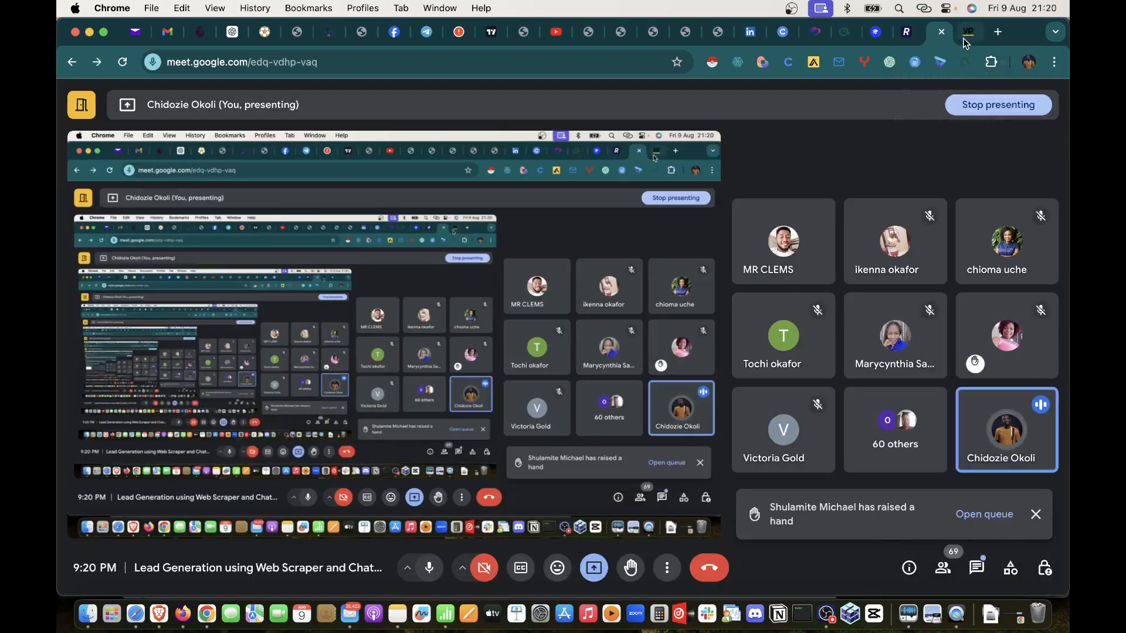
{"action": "left_click", "coordinate": [963, 37]}
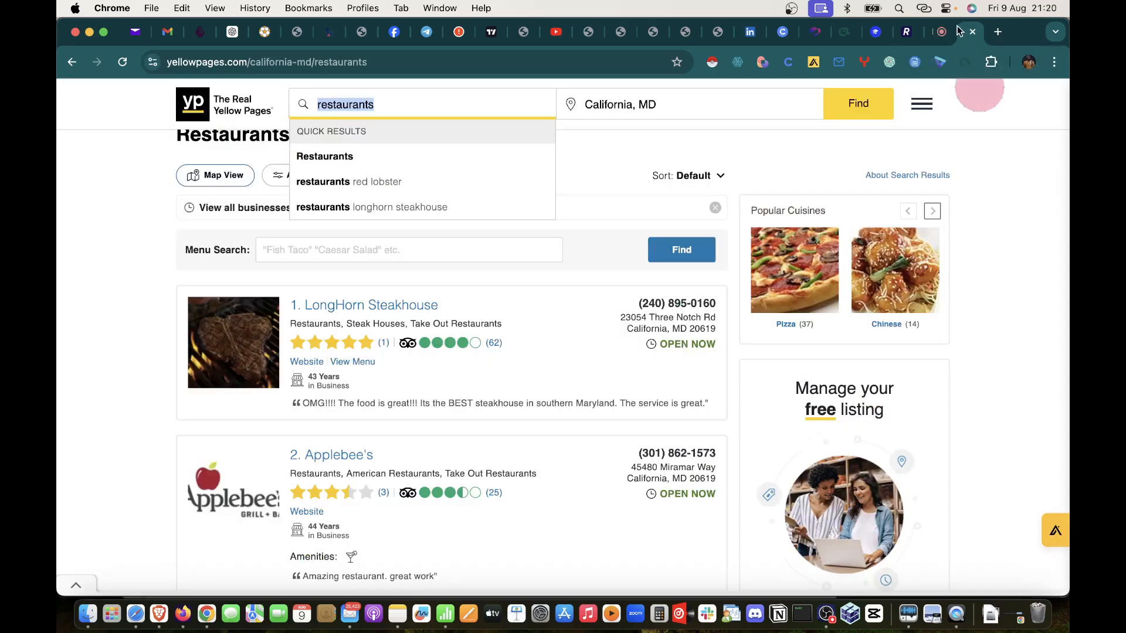
{"action": "left_click", "coordinate": [773, 156]}
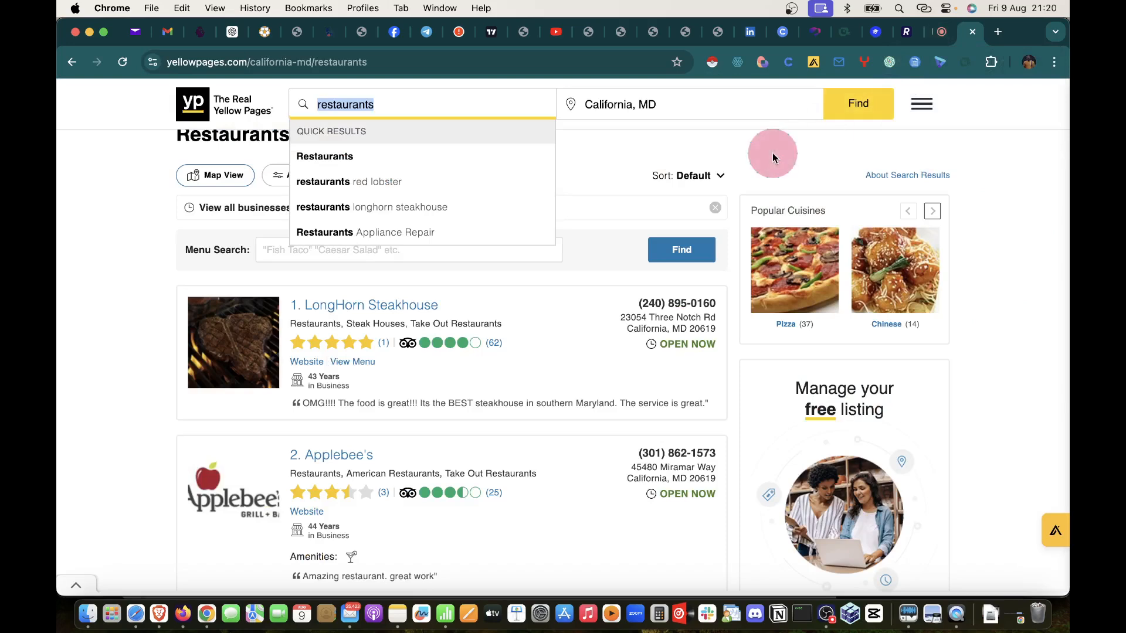
{"action": "left_click", "coordinate": [941, 32]}
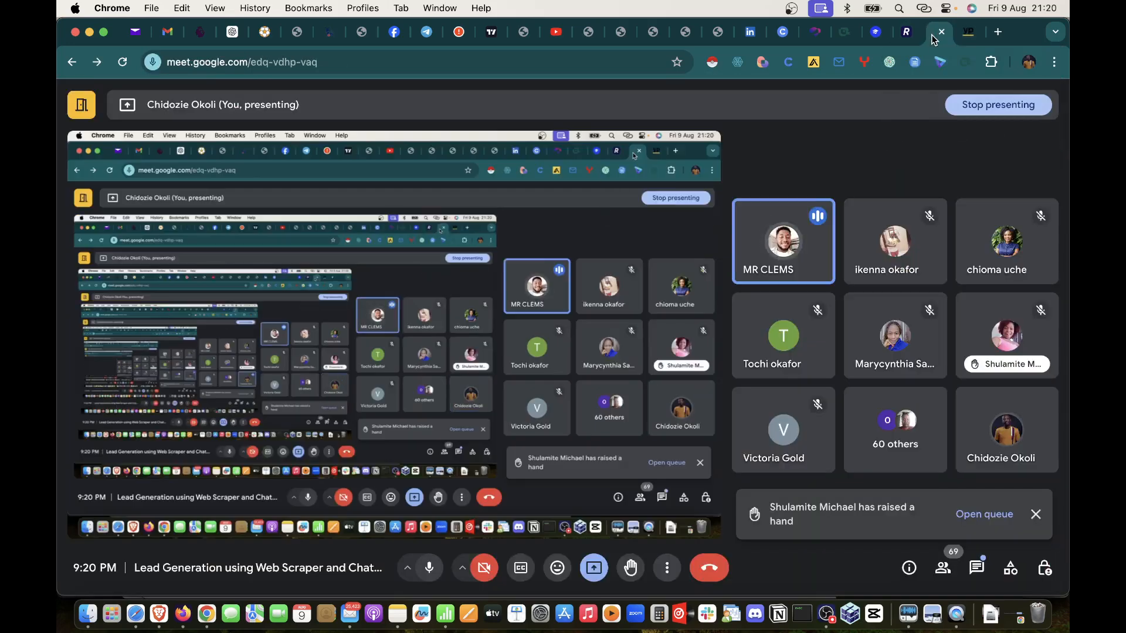
{"action": "left_click", "coordinate": [1036, 514]}
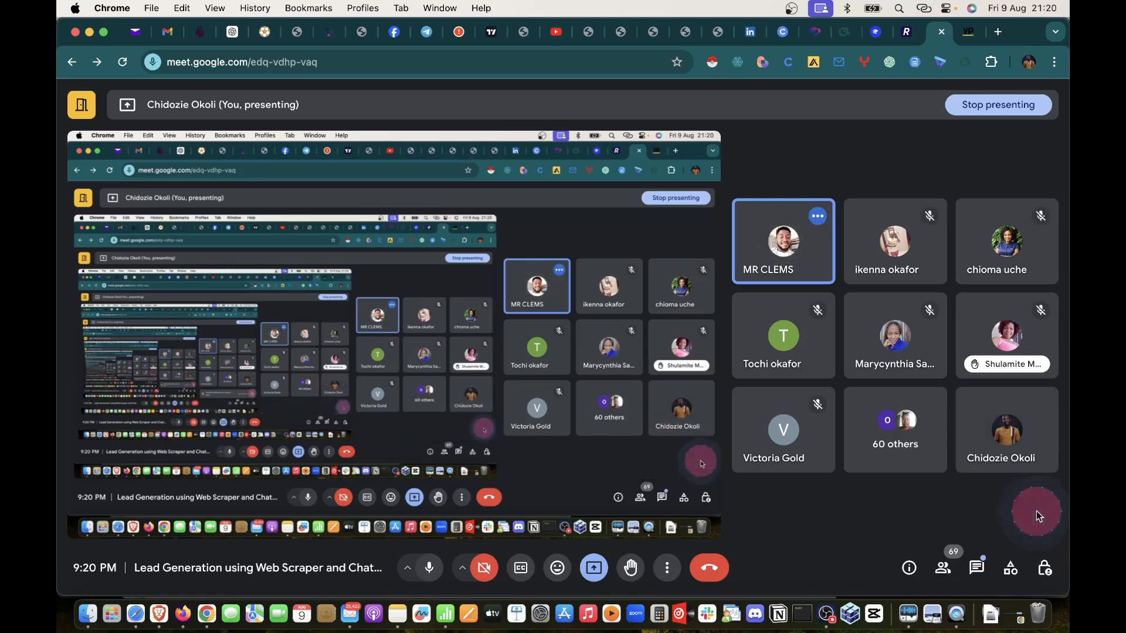
{"action": "left_click", "coordinate": [827, 612]}
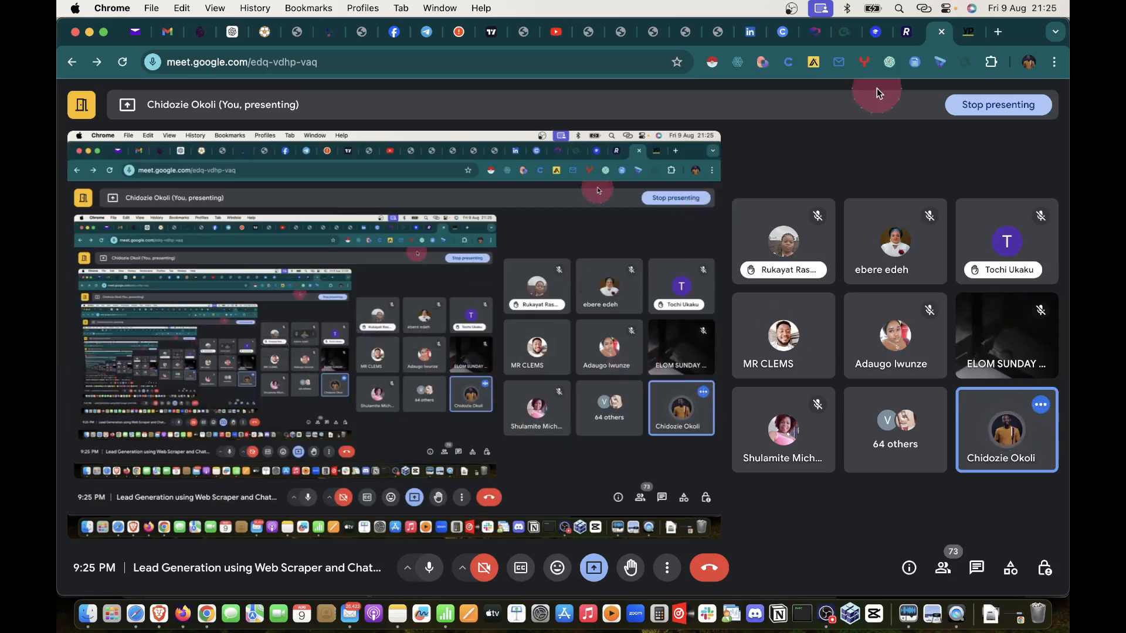
Step: Switch from the Google Meet call to the Yellow Pages restaurant listings and dismiss the search suggestions
{"action": "left_click", "coordinate": [968, 32]}
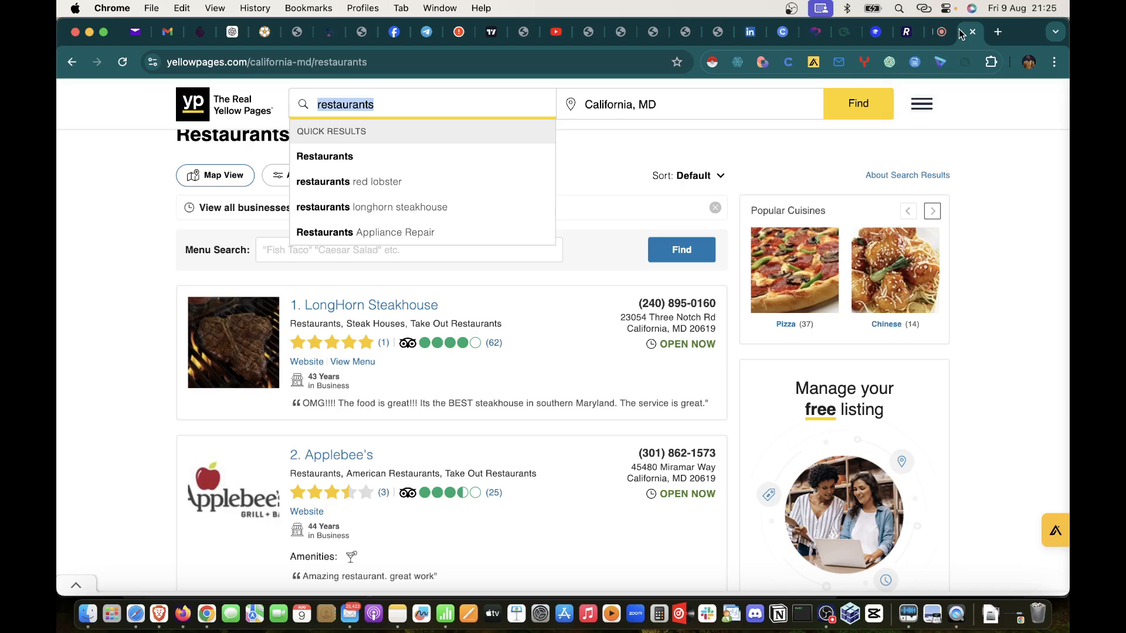
{"action": "left_click", "coordinate": [618, 176]}
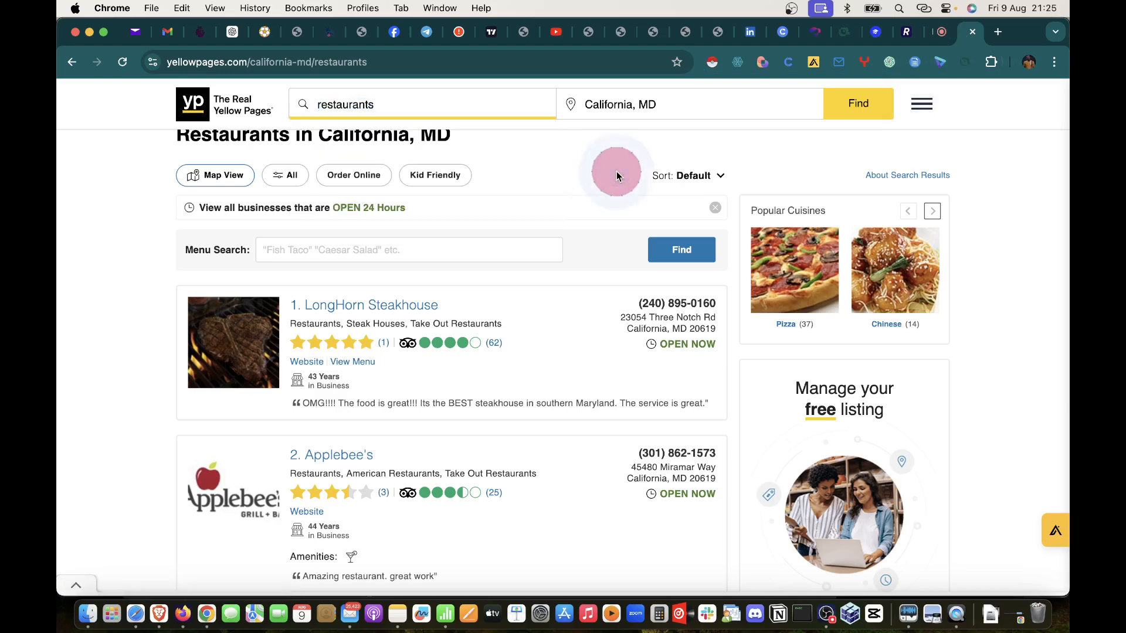
{"action": "left_click", "coordinate": [89, 220]}
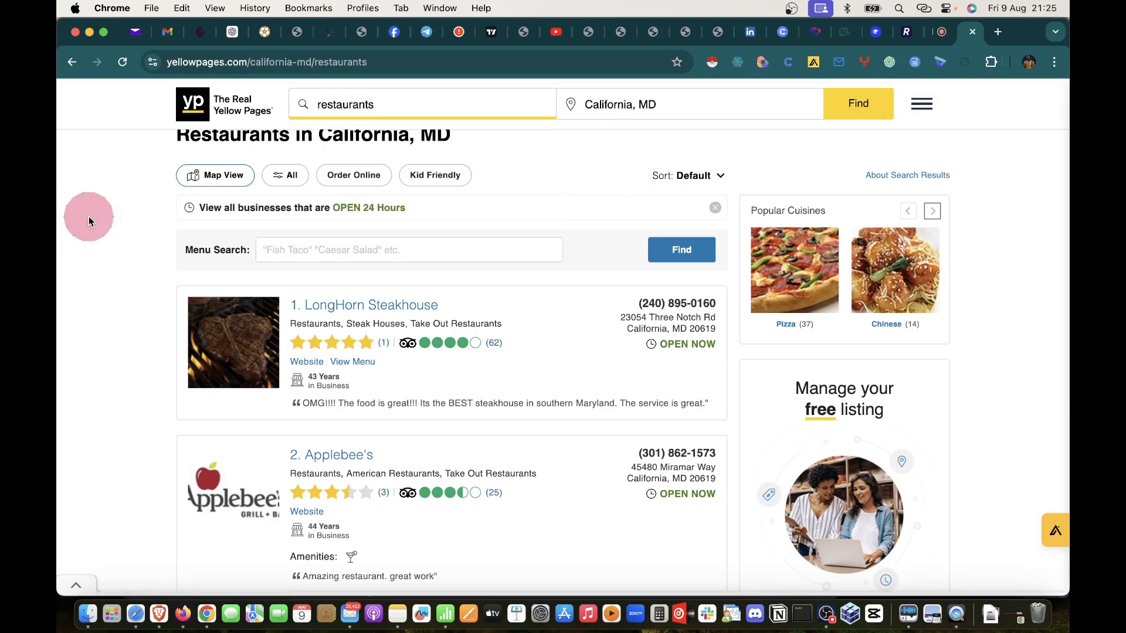
{"action": "scroll", "coordinate": [299, 193], "scroll_direction": "up", "scroll_amount": 2}
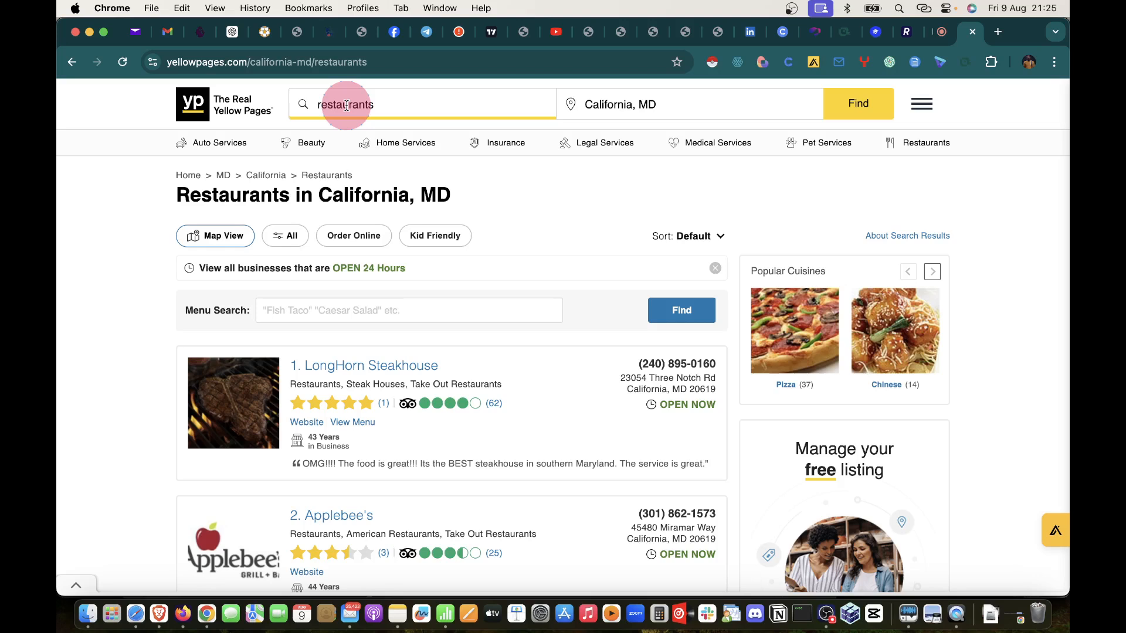
Step: Search Yellow Pages for "Telehealth" in California, MD
{"action": "double_click", "coordinate": [346, 106]}
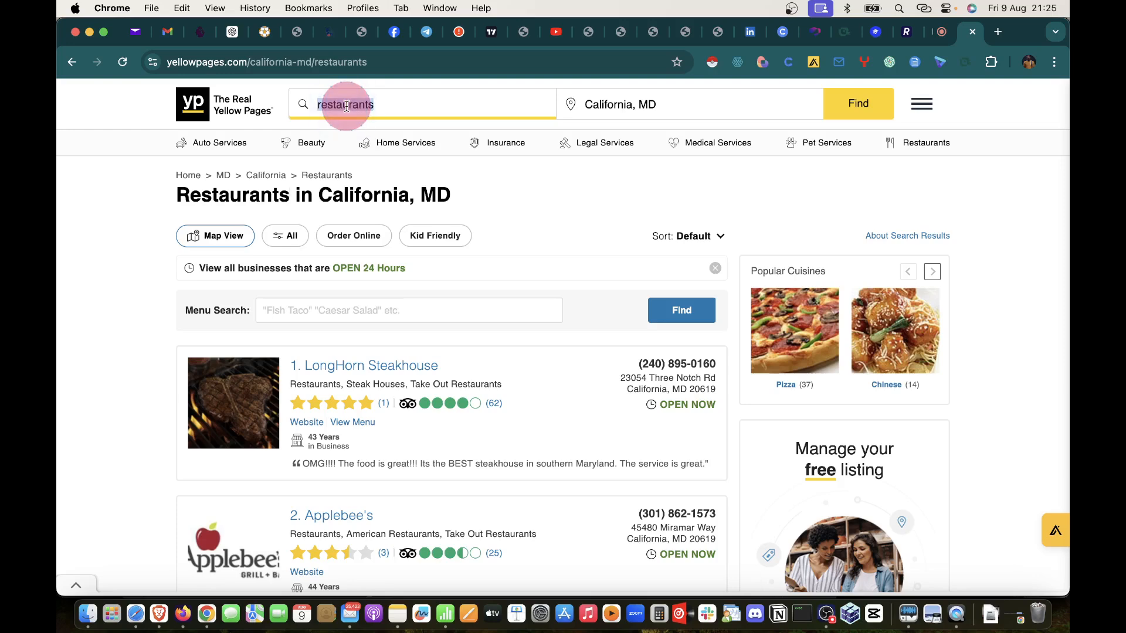
{"action": "type", "text": "Tee"}
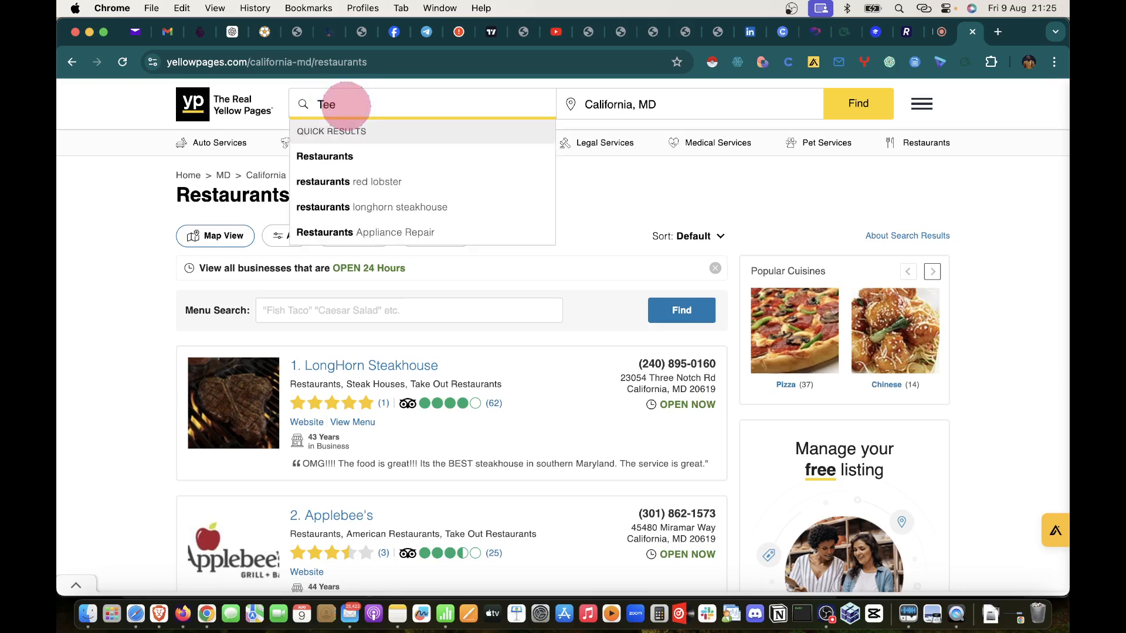
{"action": "key", "text": "BackSpace"}
{"action": "type", "text": "lehealt"}
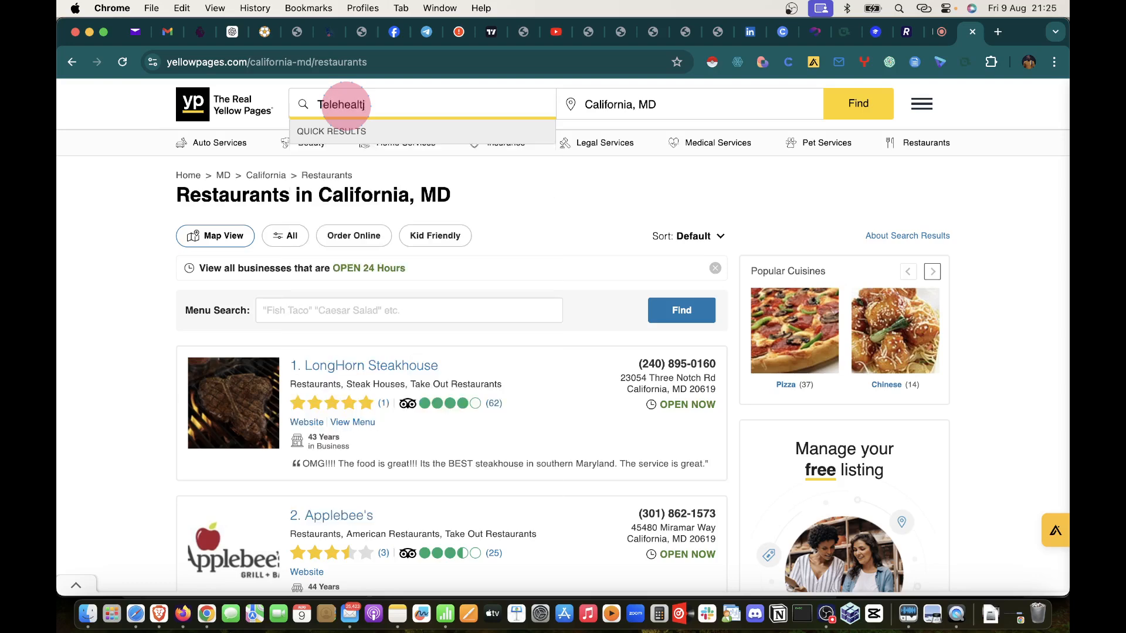
{"action": "type", "text": "h"}
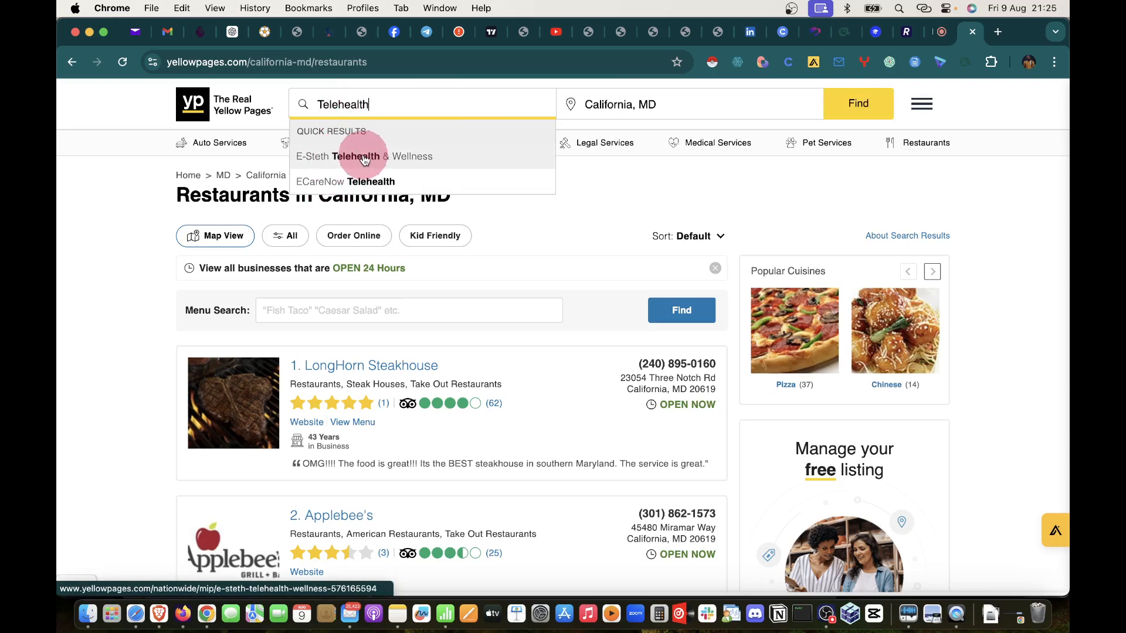
{"action": "double_click", "coordinate": [371, 103]}
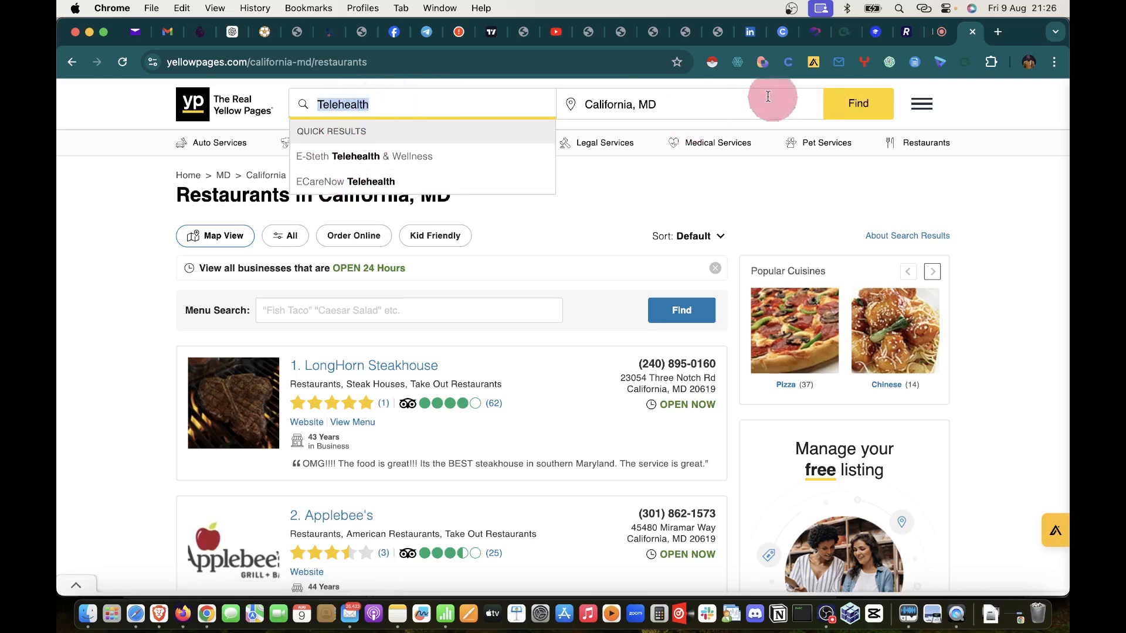
{"action": "left_click", "coordinate": [860, 105]}
{"action": "left_click", "coordinate": [389, 105]}
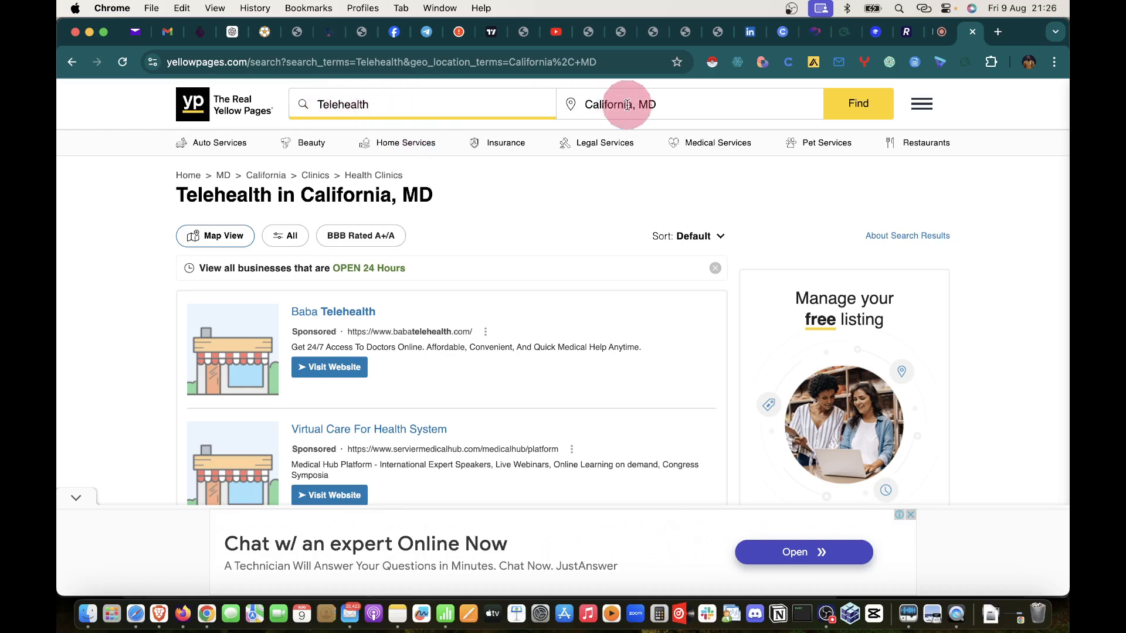
Step: Collapse the advertisement banner and look through the Telehealth listings to the end of the first results page
{"action": "left_click", "coordinate": [74, 497]}
{"action": "scroll", "coordinate": [407, 365], "scroll_direction": "down", "scroll_amount": 3}
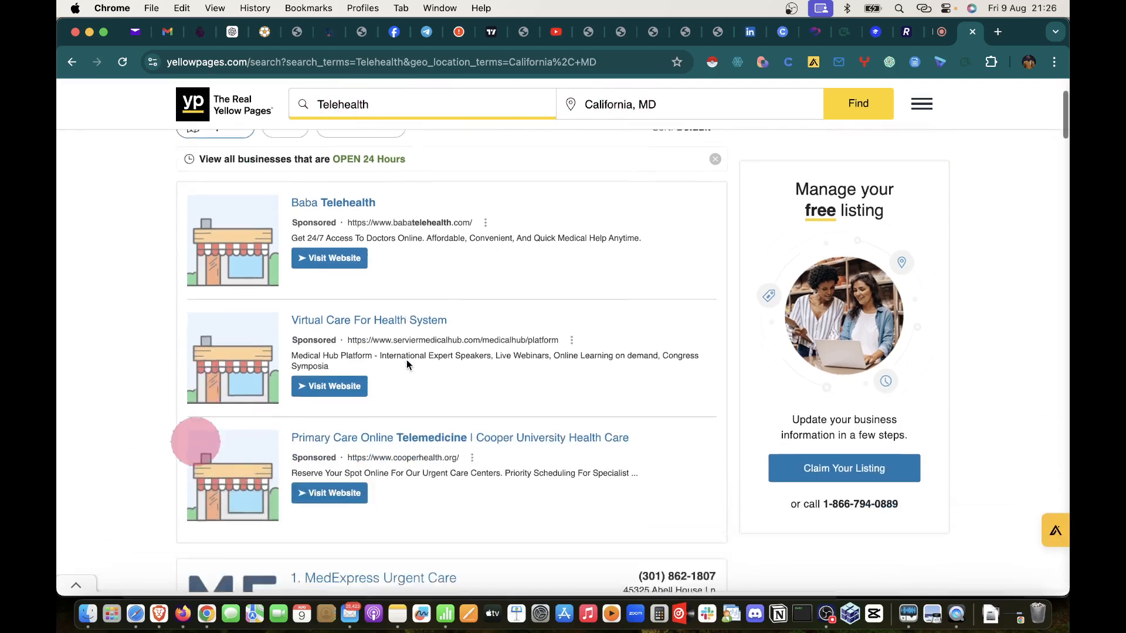
{"action": "scroll", "coordinate": [407, 364], "scroll_direction": "down", "scroll_amount": 5}
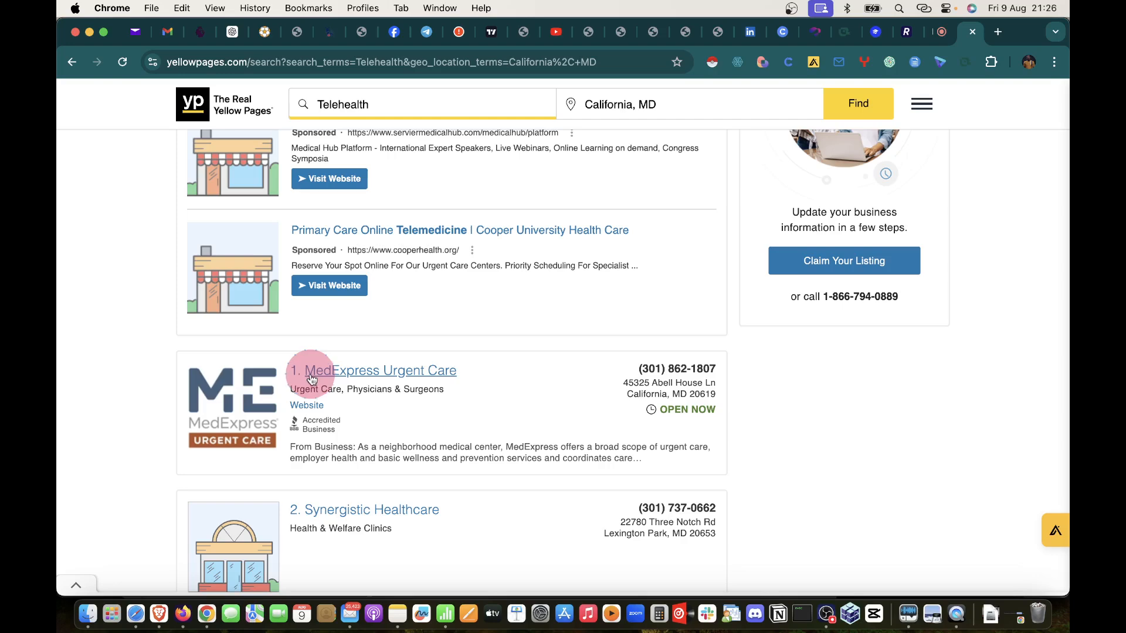
{"action": "scroll", "coordinate": [446, 359], "scroll_direction": "down", "scroll_amount": 4}
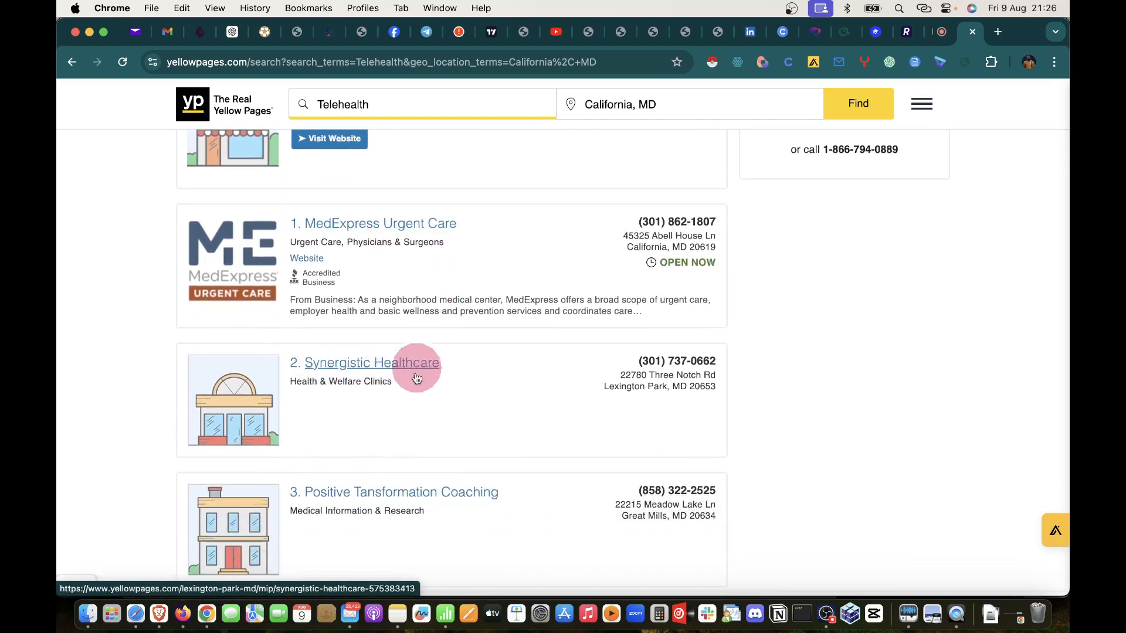
{"action": "scroll", "coordinate": [367, 495], "scroll_direction": "down", "scroll_amount": 20}
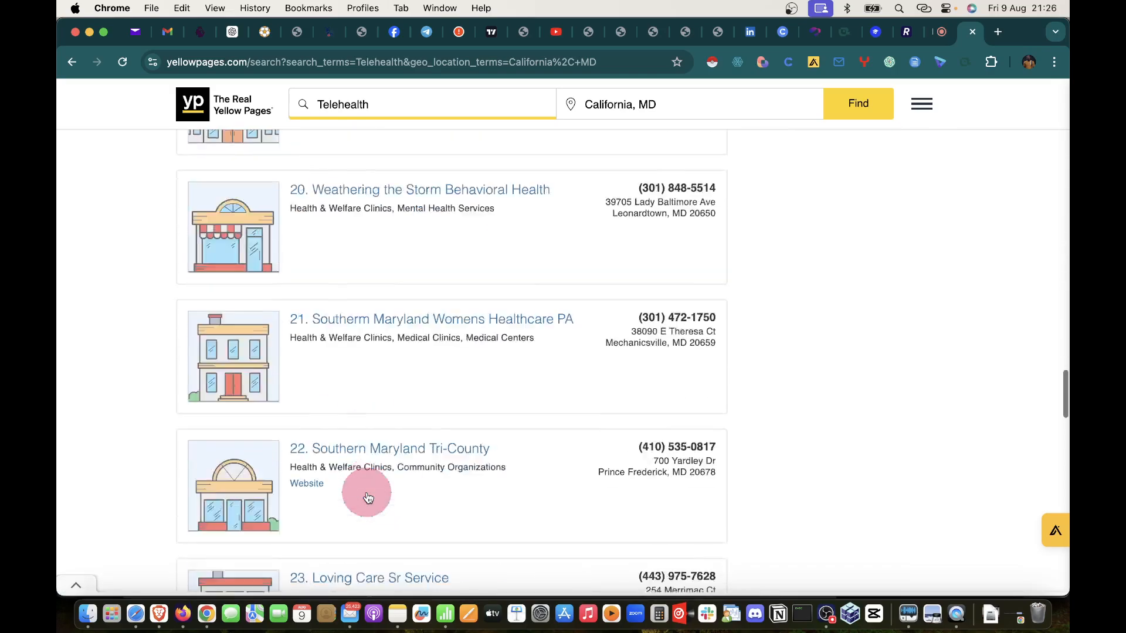
{"action": "scroll", "coordinate": [368, 498], "scroll_direction": "down", "scroll_amount": 20}
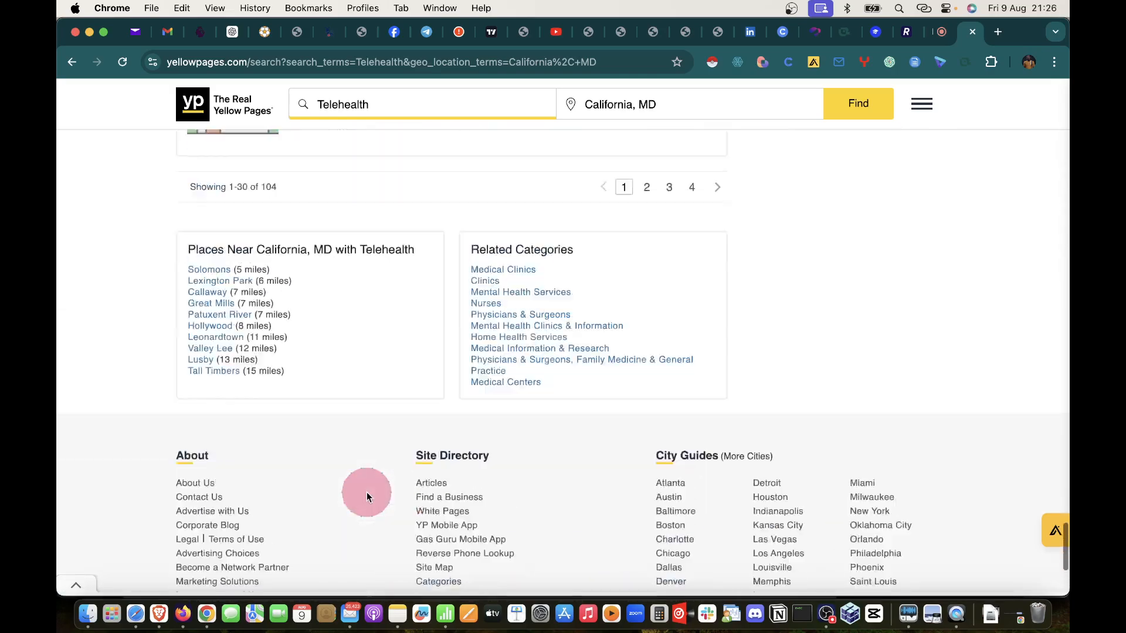
{"action": "scroll", "coordinate": [367, 491], "scroll_direction": "up", "scroll_amount": 6}
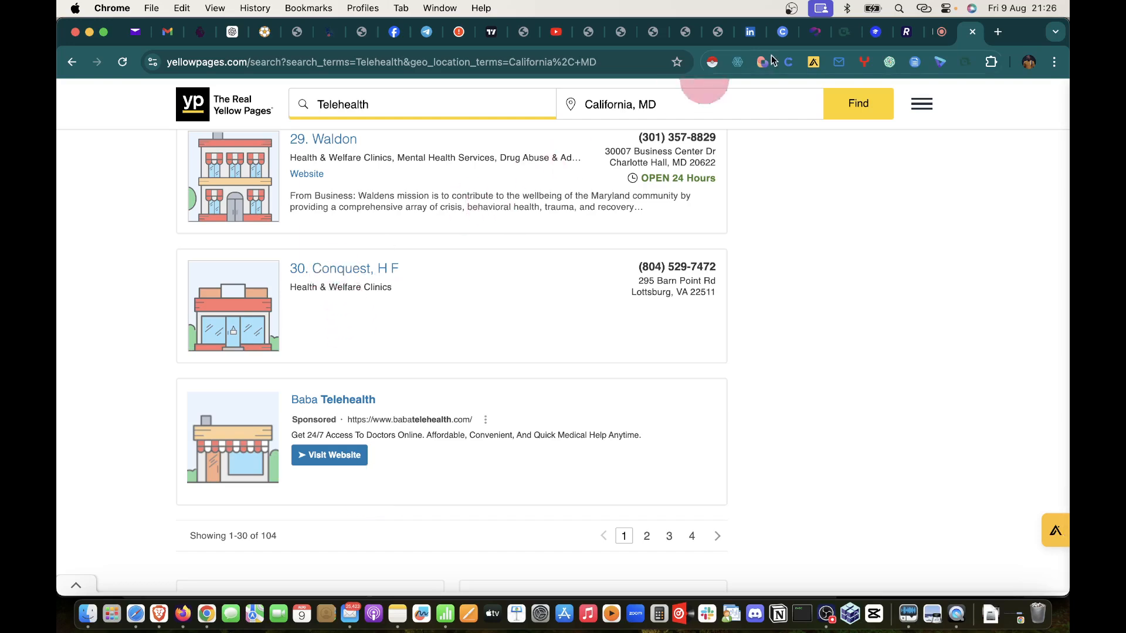
Step: Switch to the Google Meet call and mute the participant with the open microphone for everyone
{"action": "left_click", "coordinate": [942, 31]}
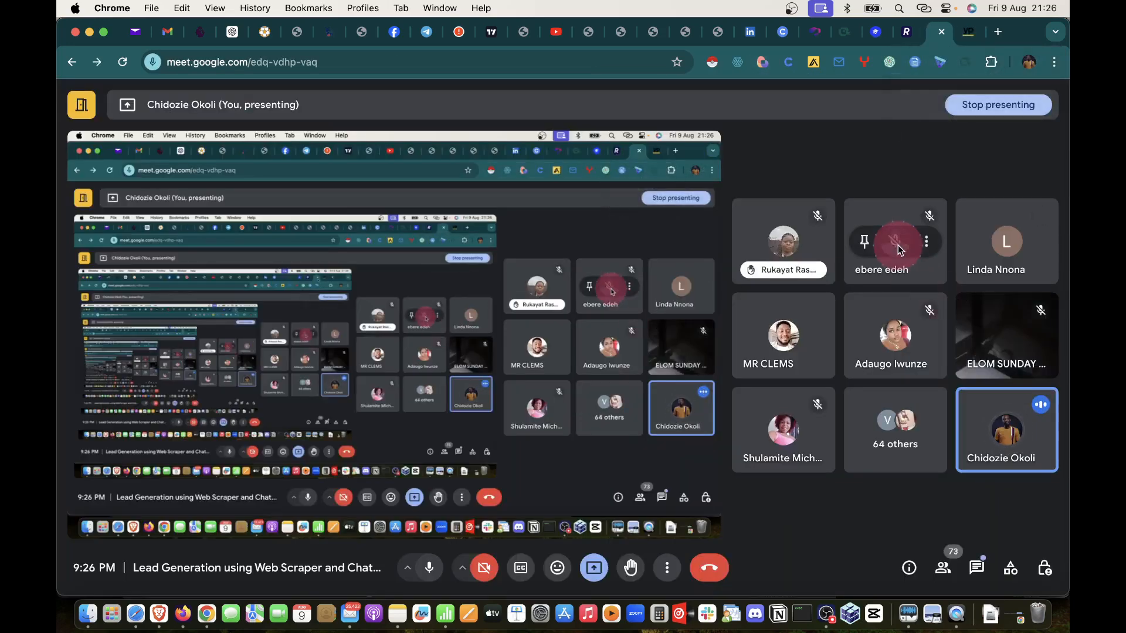
{"action": "left_click", "coordinate": [1007, 241]}
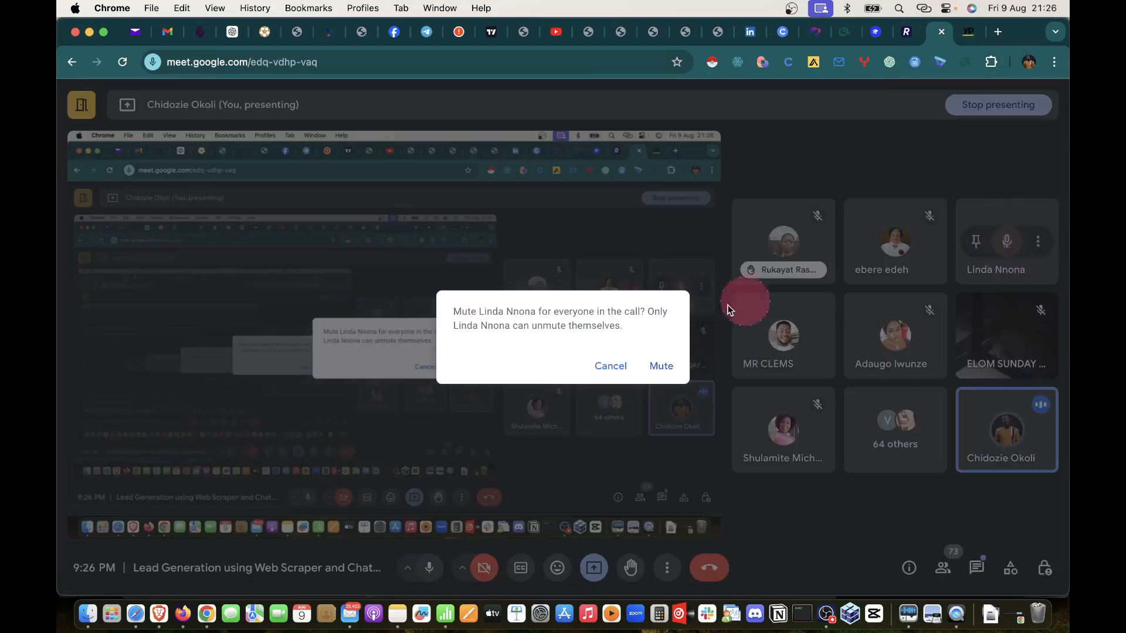
{"action": "left_click", "coordinate": [660, 364]}
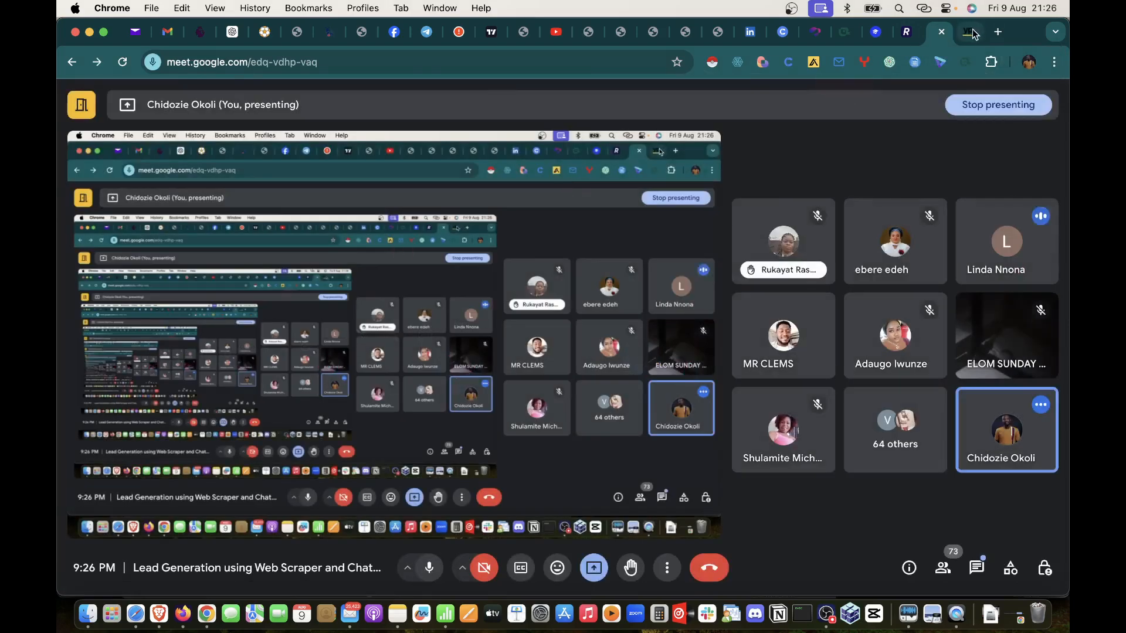
Step: Return to the Yellow Pages Telehealth listings and view the Web Scraper extension's context options, then dismiss them
{"action": "left_click", "coordinate": [971, 32]}
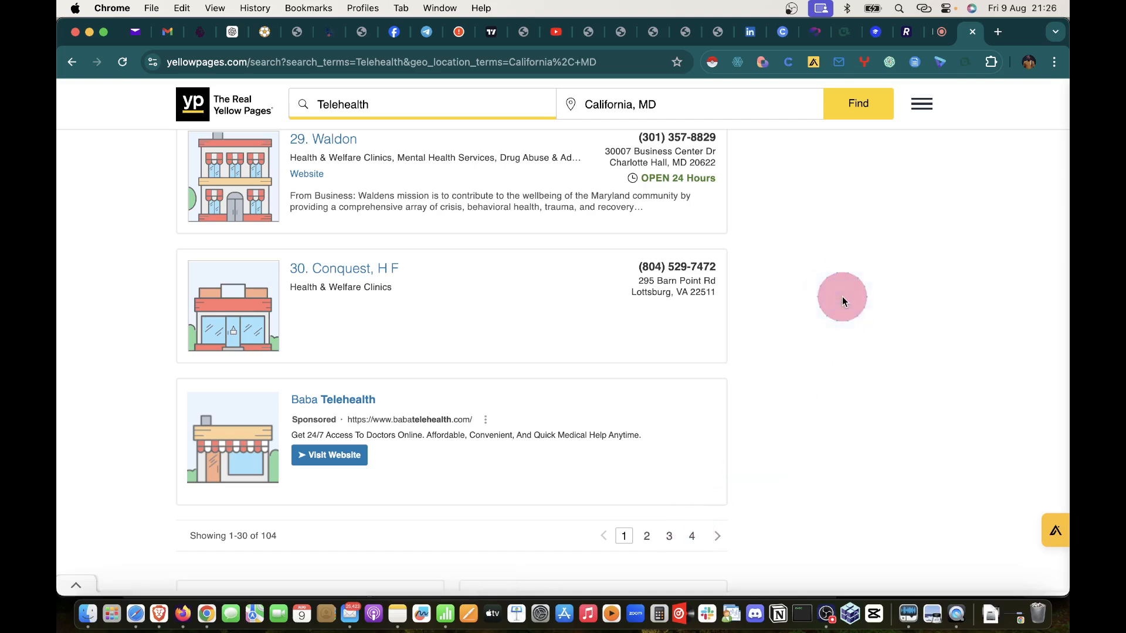
{"action": "right_click", "coordinate": [737, 68]}
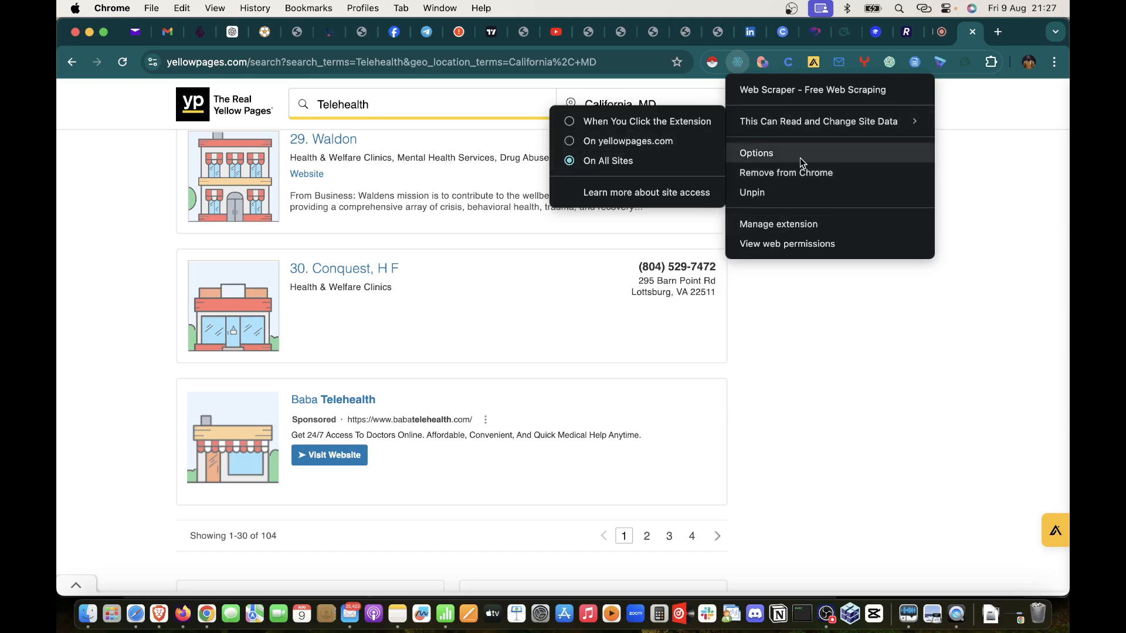
{"action": "left_click", "coordinate": [950, 140]}
Step: Enter "web scraper chrome extension" in the address bar of a new browser tab and copy the phrase
{"action": "key", "text": "super+t"}
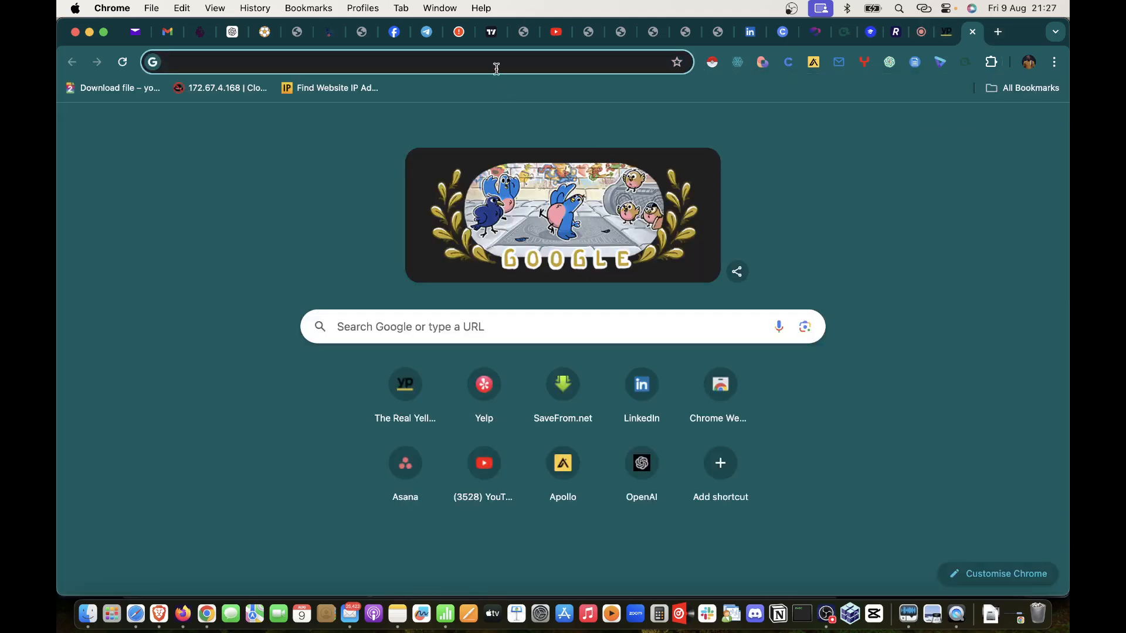
{"action": "left_click", "coordinate": [495, 67]}
{"action": "type", "text": "web"}
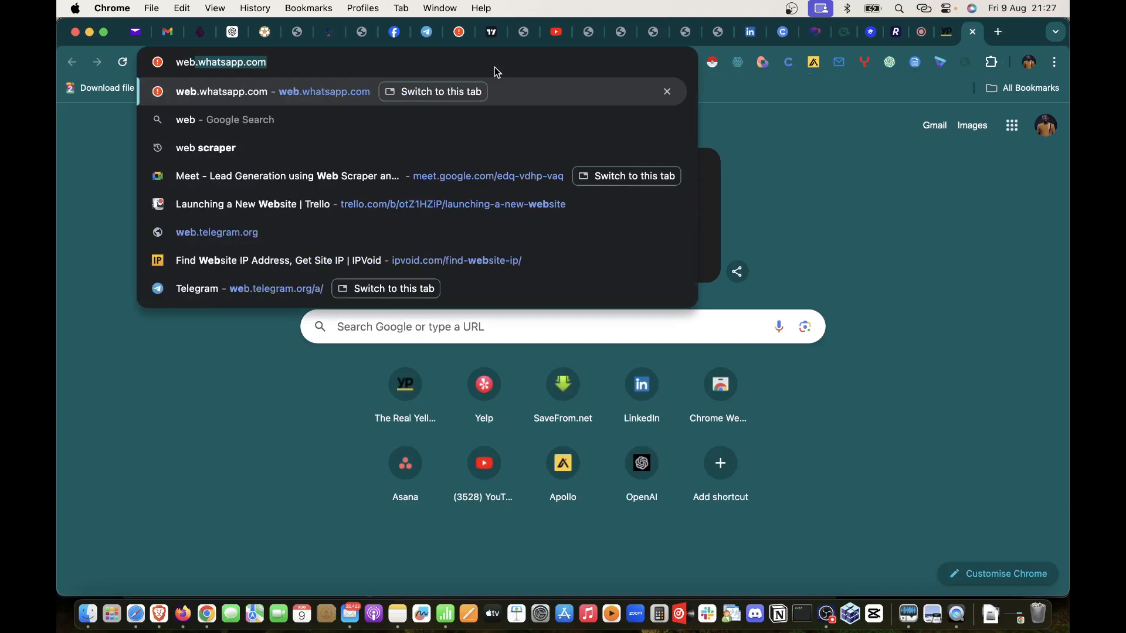
{"action": "type", "text": " scraper"}
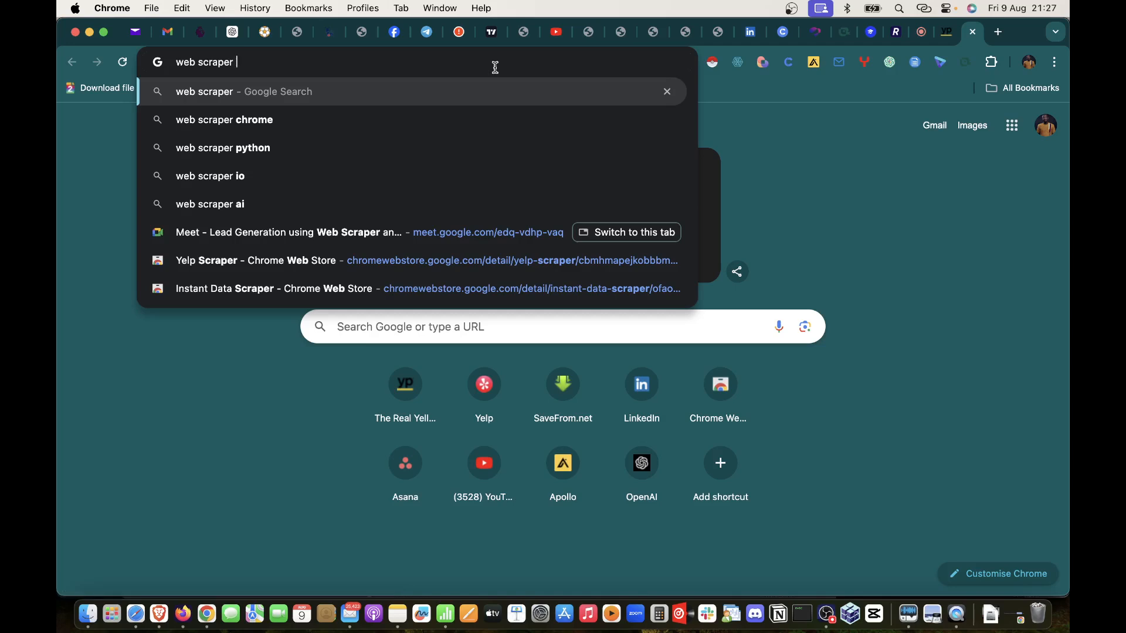
{"action": "type", "text": " chrom"}
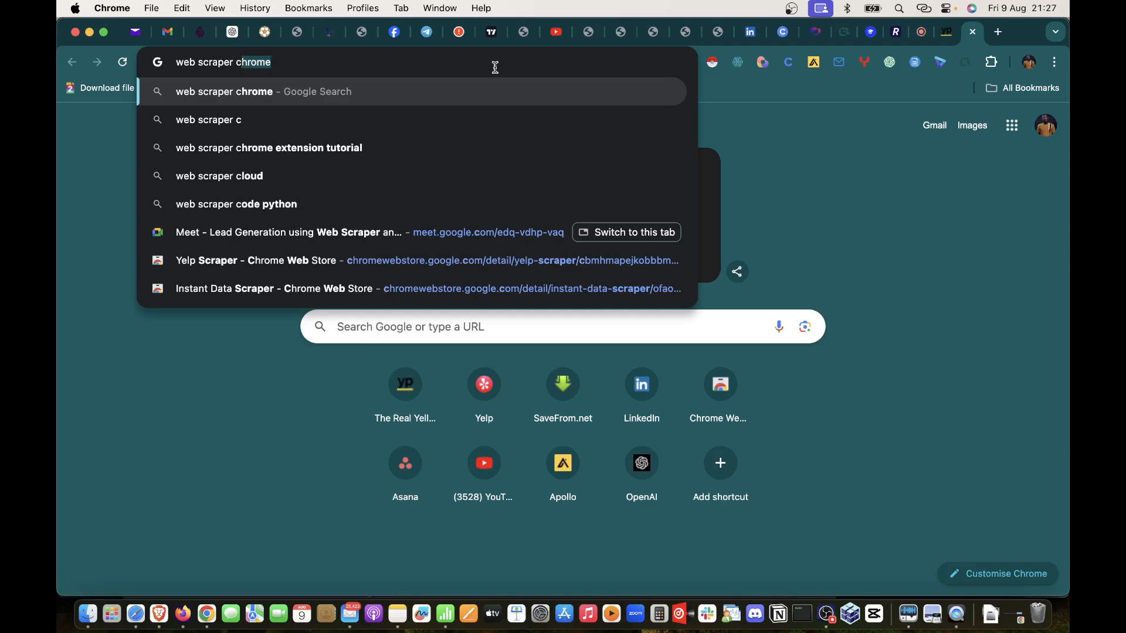
{"action": "type", "text": "e extex"}
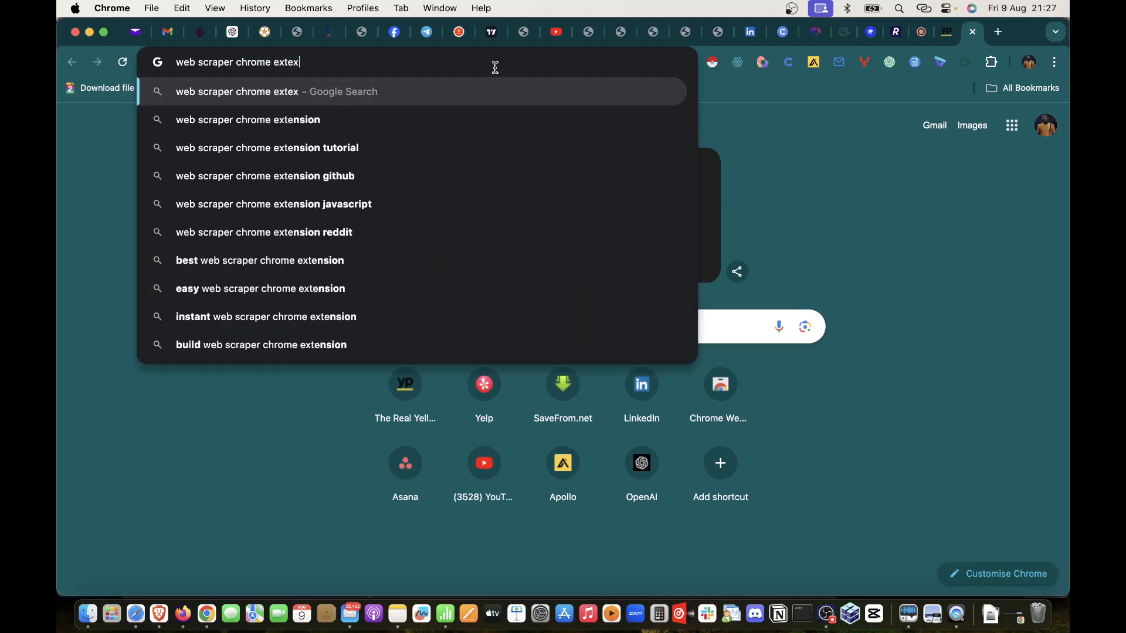
{"action": "key", "text": "BackSpace"}
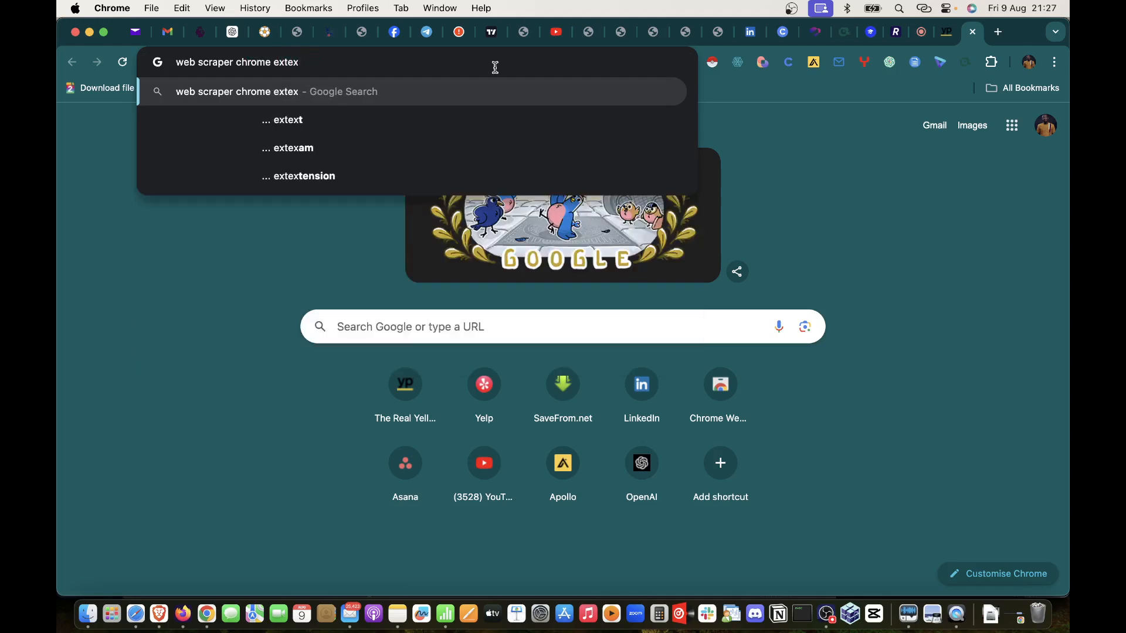
{"action": "type", "text": "nsion"}
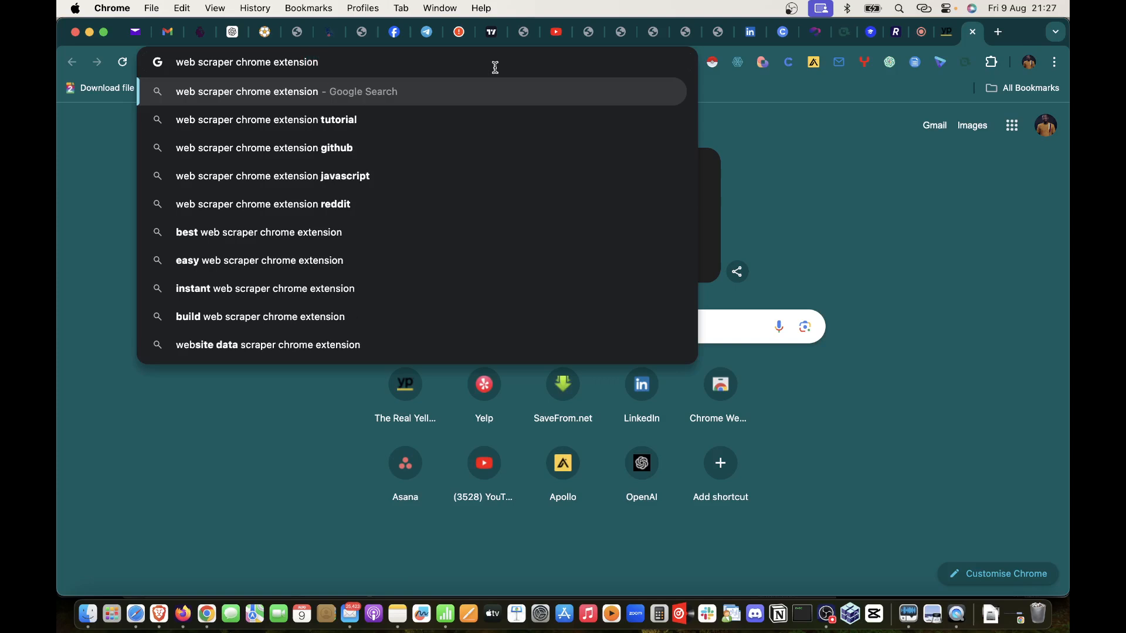
{"action": "key", "text": "super+a"}
{"action": "key", "text": "super+c"}
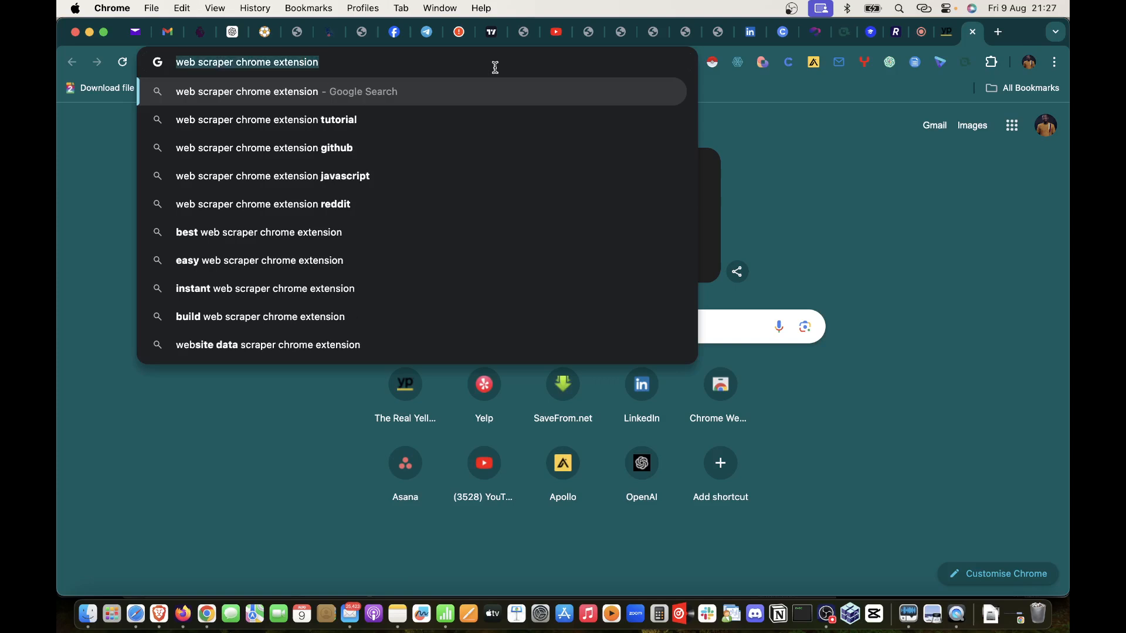
Step: Send the copied phrase "web scraper chrome extension" to the participants in the Google Meet chat
{"action": "left_click", "coordinate": [921, 32]}
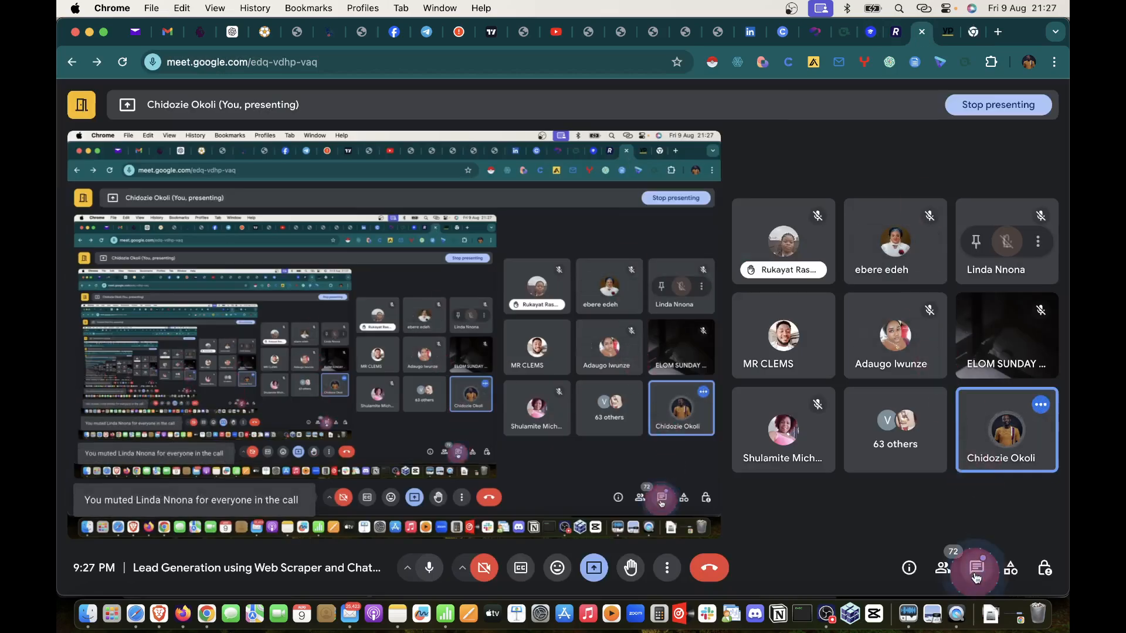
{"action": "left_click", "coordinate": [991, 566]}
{"action": "key", "text": "super+v"}
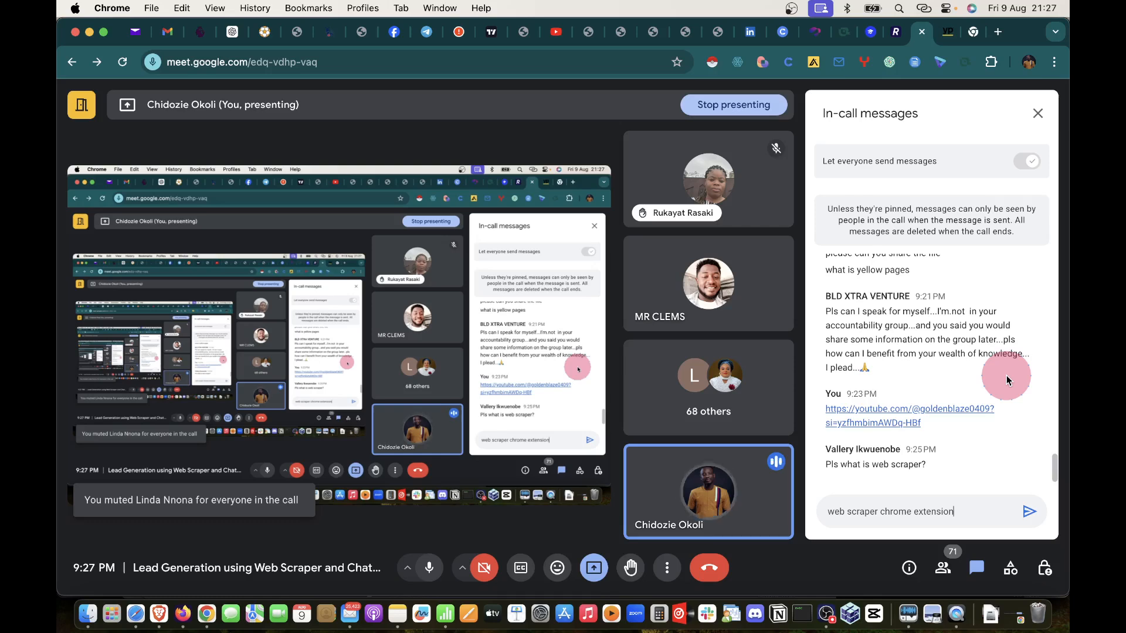
{"action": "key", "text": "Return"}
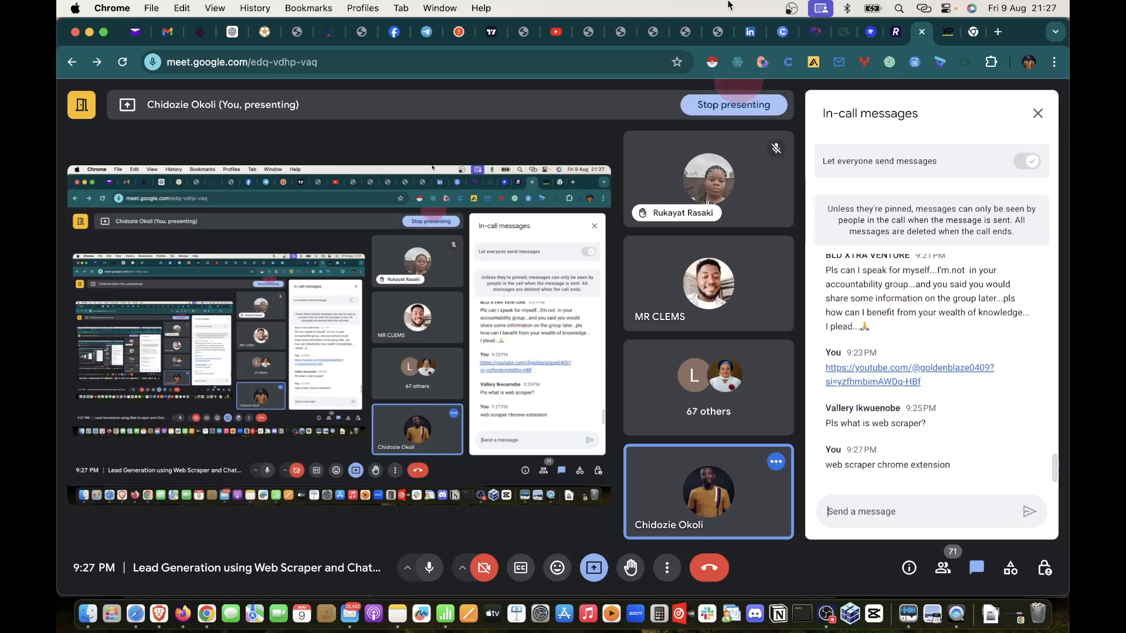
Step: Search Google for "web scraper chrome extension" and open the Chrome Web Store page for Web Scraper - Free Web Scraping
{"action": "left_click", "coordinate": [973, 32]}
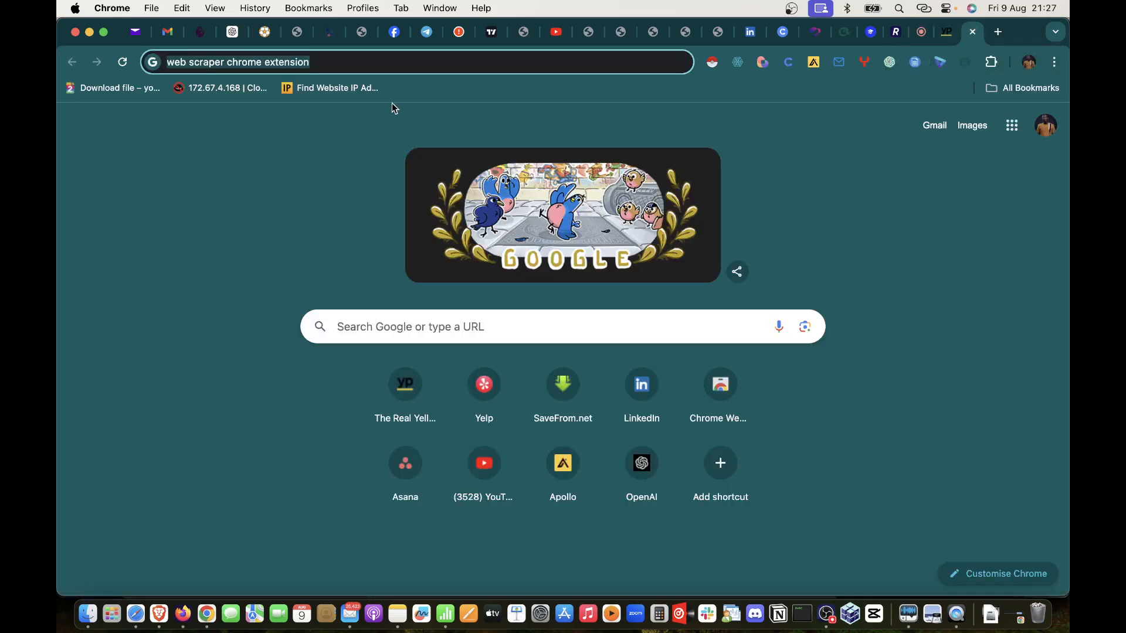
{"action": "key", "text": "Return"}
{"action": "left_click", "coordinate": [297, 111]}
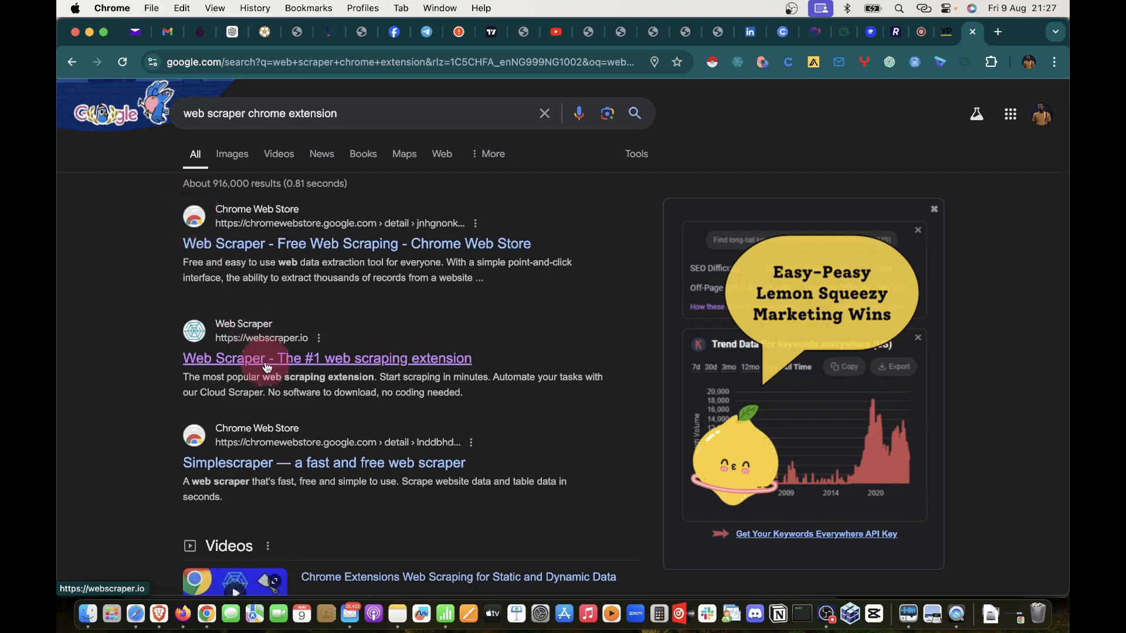
{"action": "left_click", "coordinate": [232, 244]}
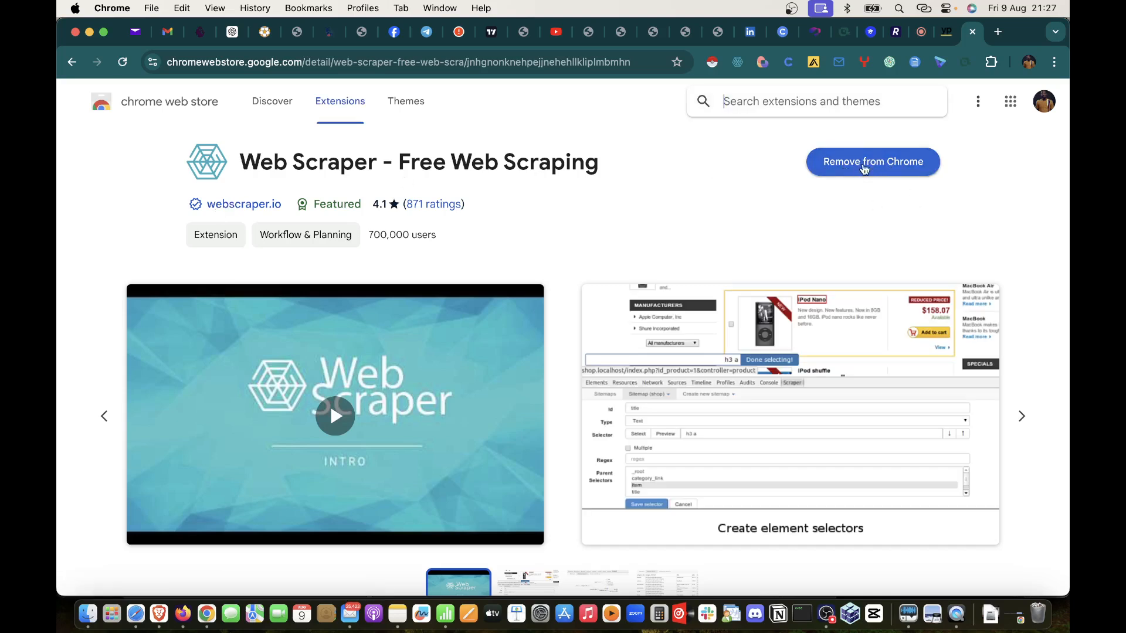
Step: Remove the Web Scraper - Free Web Scraping extension from Chrome and close the uninstall survey page
{"action": "left_click", "coordinate": [863, 167]}
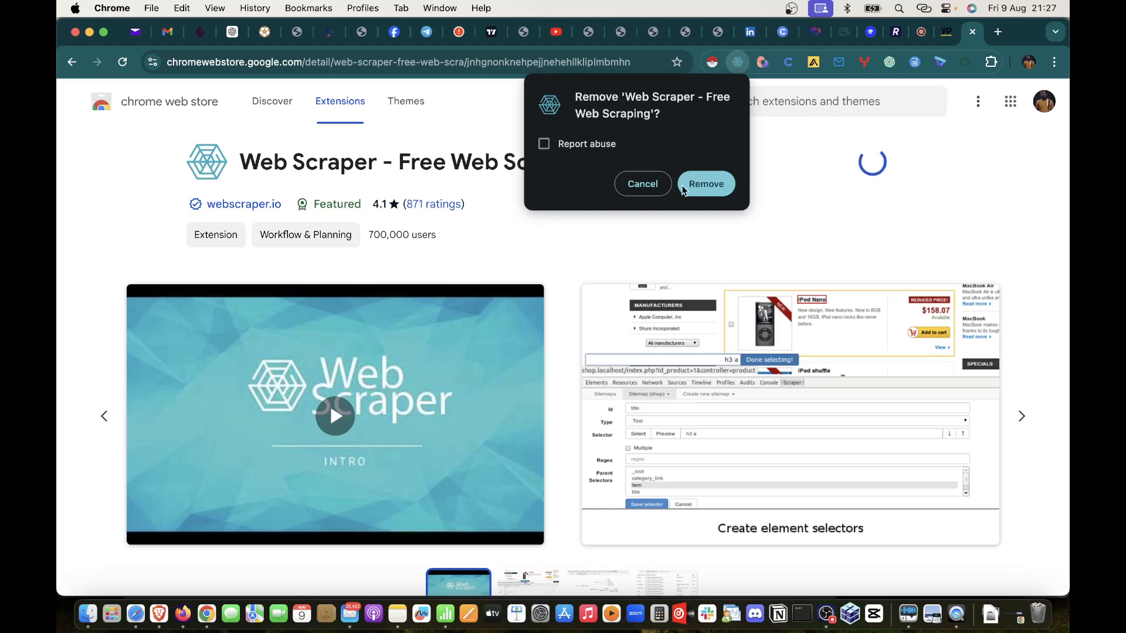
{"action": "left_click", "coordinate": [710, 188]}
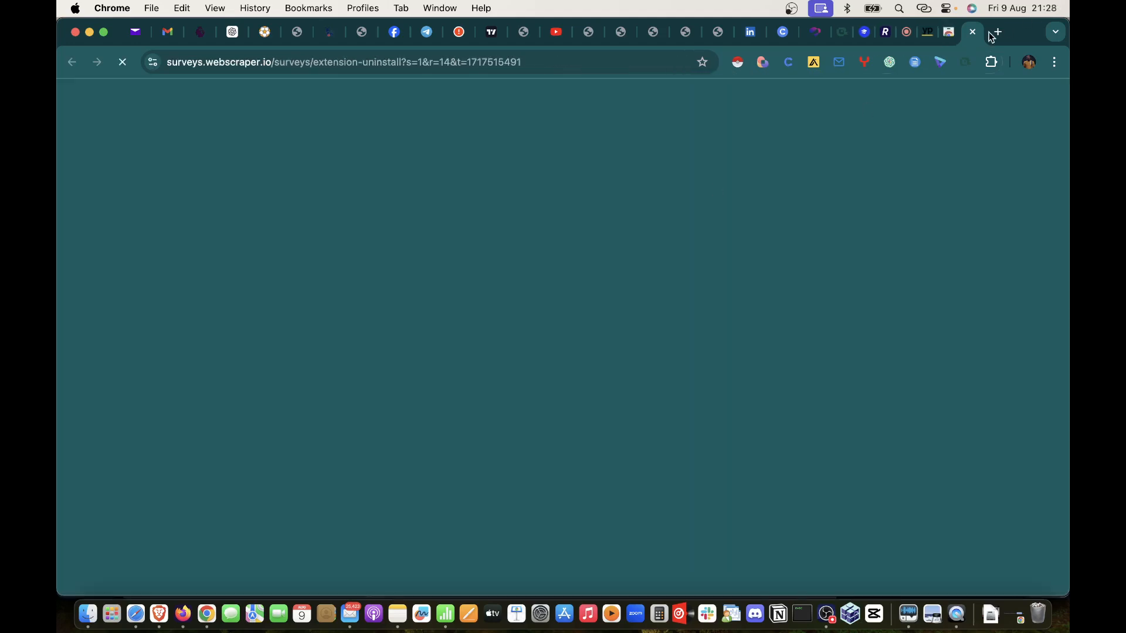
{"action": "left_click", "coordinate": [972, 32]}
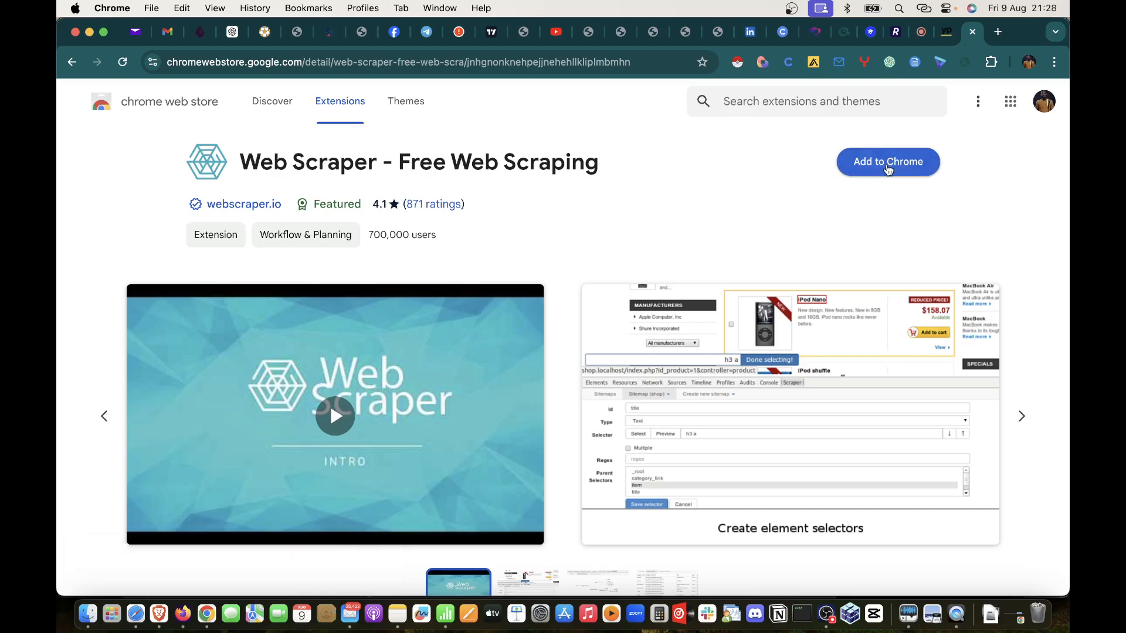
Step: Add the Web Scraper - Free Web Scraping extension to Chrome and close its post-installation page
{"action": "left_click", "coordinate": [888, 170]}
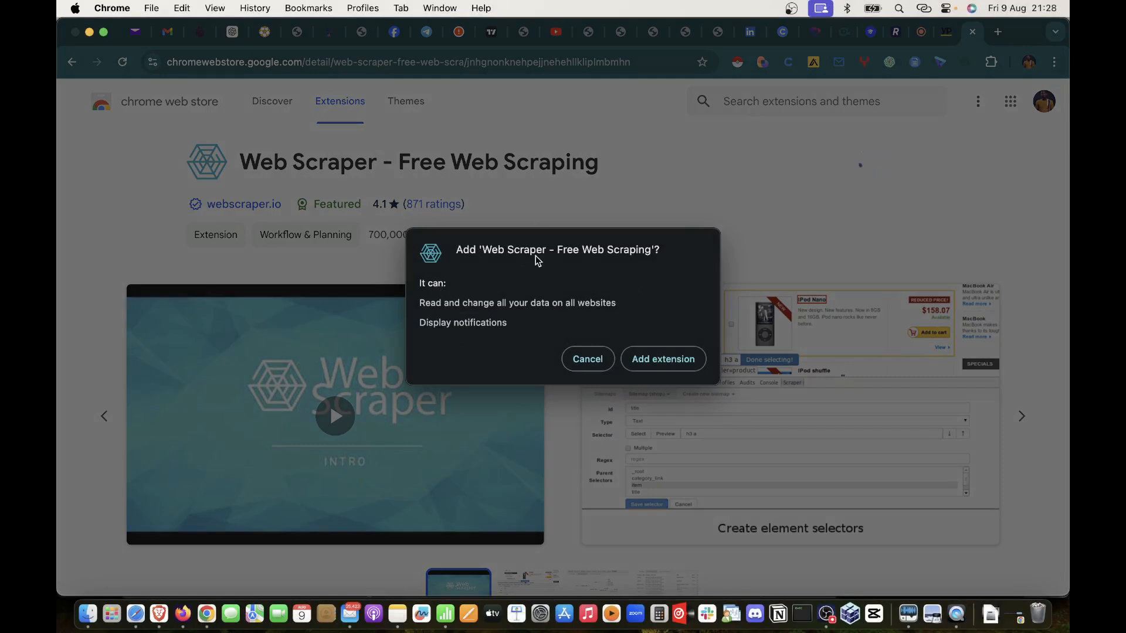
{"action": "left_click", "coordinate": [662, 361]}
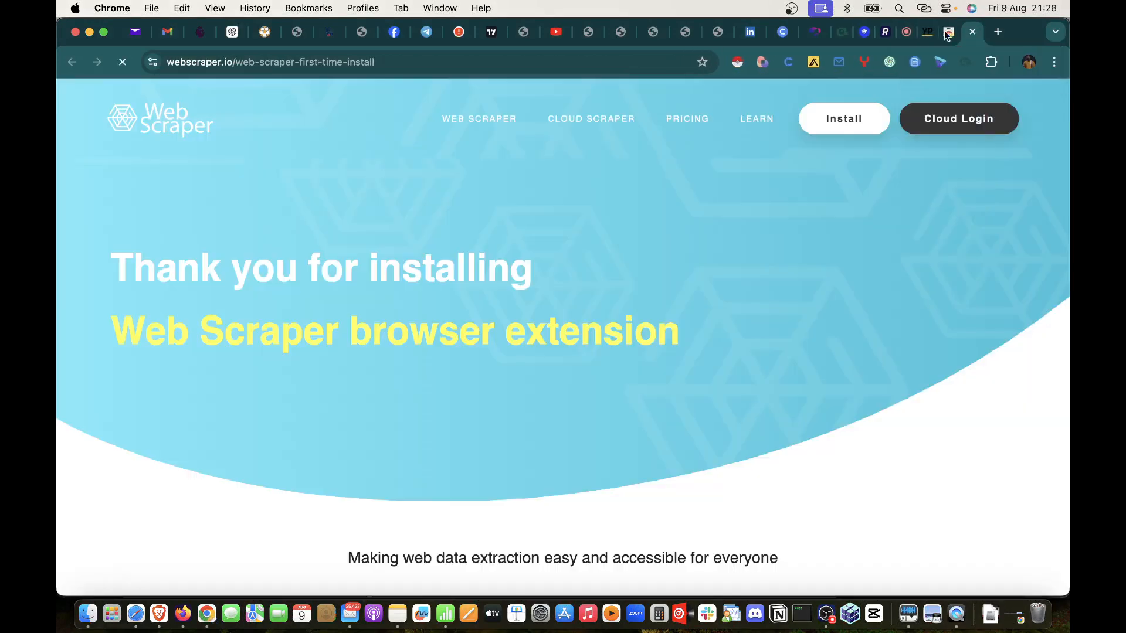
{"action": "left_click", "coordinate": [973, 32]}
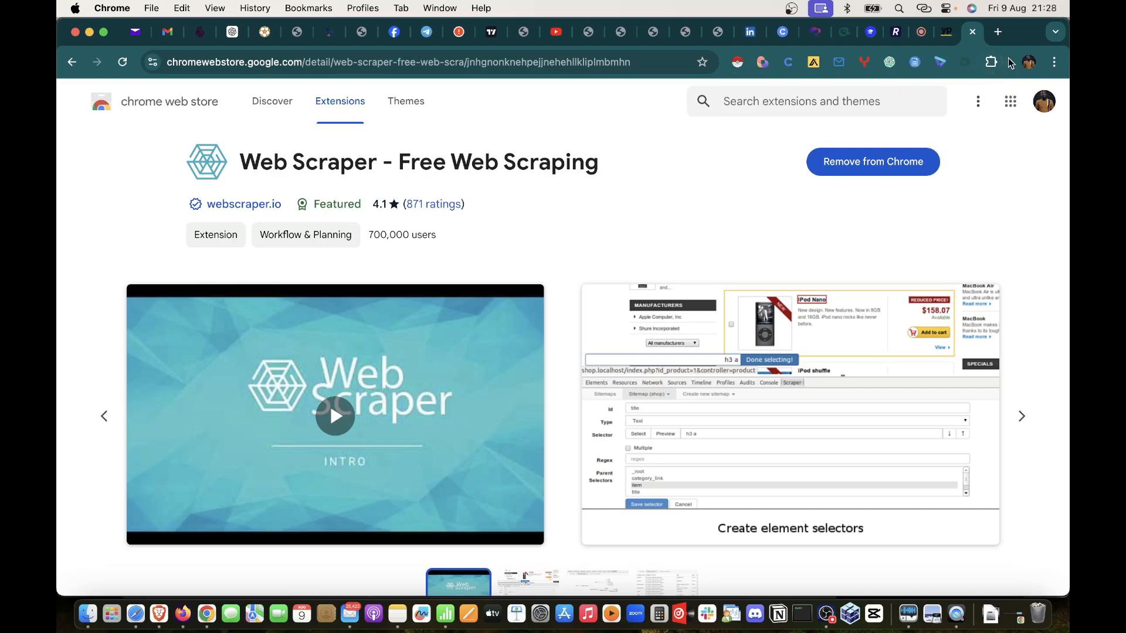
Step: Go back to the Google results for "web scraper chrome extension" and reopen the Web Scraper listing in the Chrome Web Store
{"action": "left_click", "coordinate": [72, 62]}
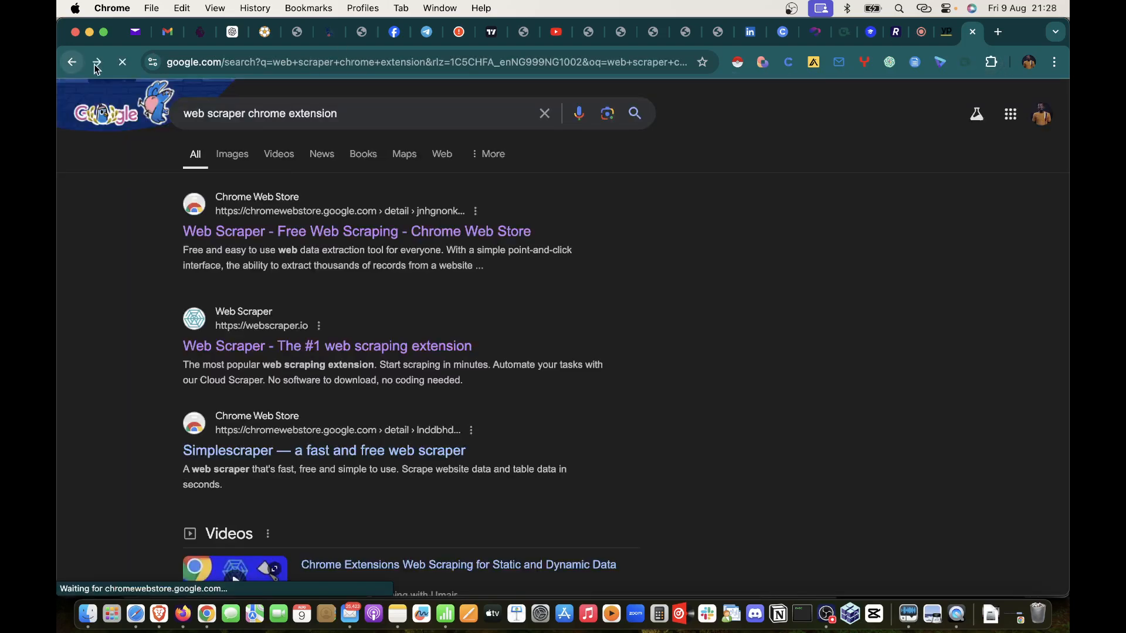
{"action": "left_click", "coordinate": [240, 230]}
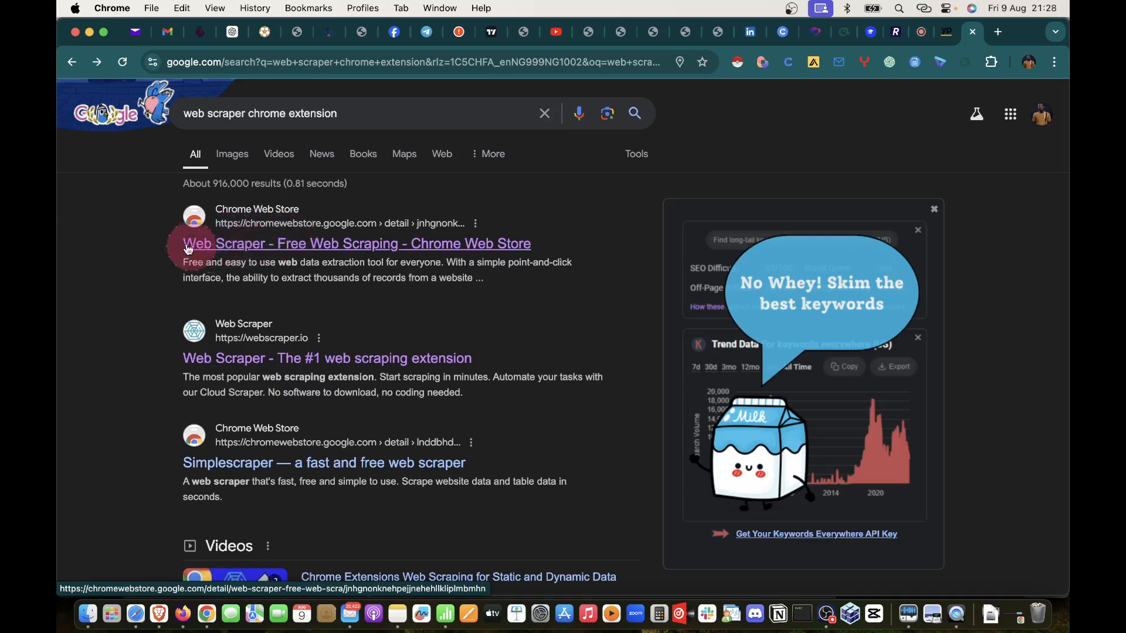
{"action": "left_click", "coordinate": [223, 242]}
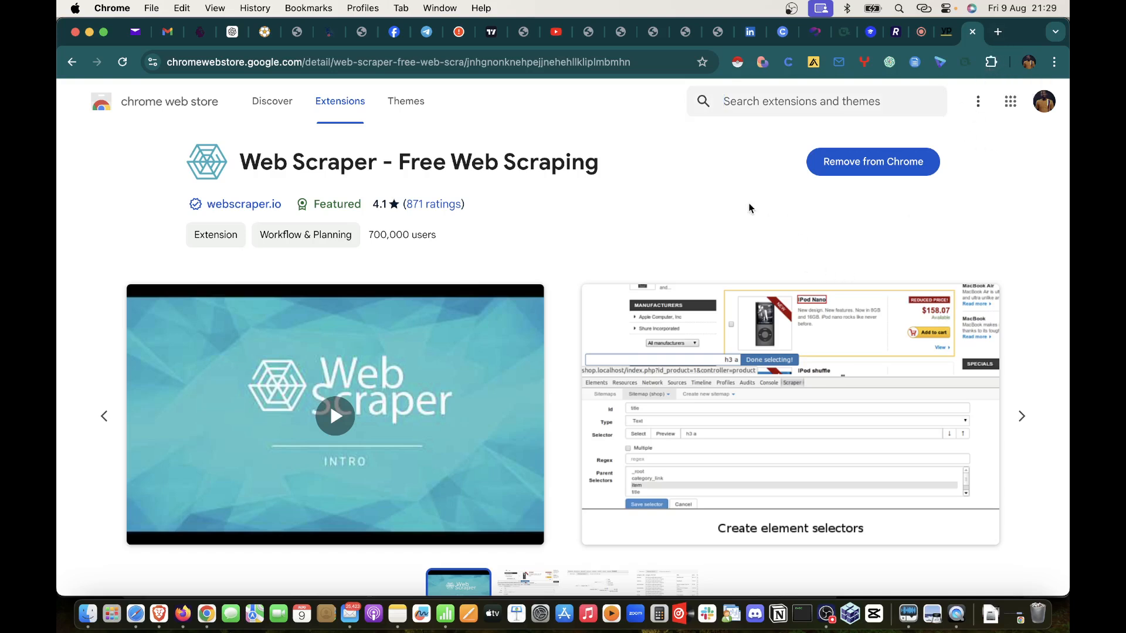
Step: Save the Cursorlux mouse highlighter settings with the click effect enabled
{"action": "left_click", "coordinate": [940, 62]}
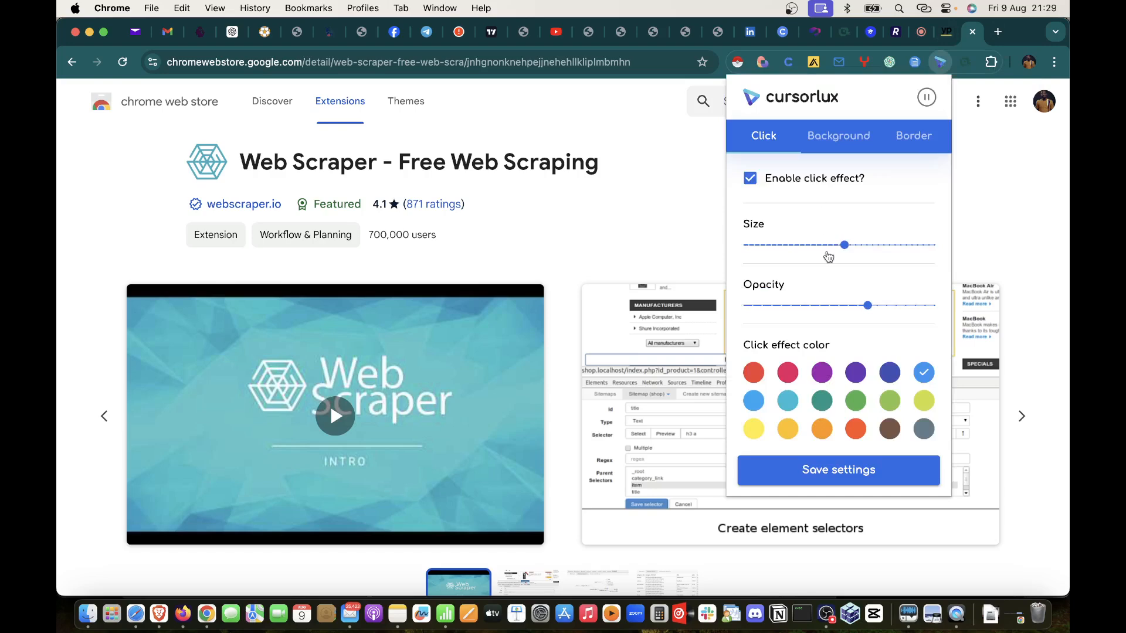
{"action": "left_click", "coordinate": [829, 469]}
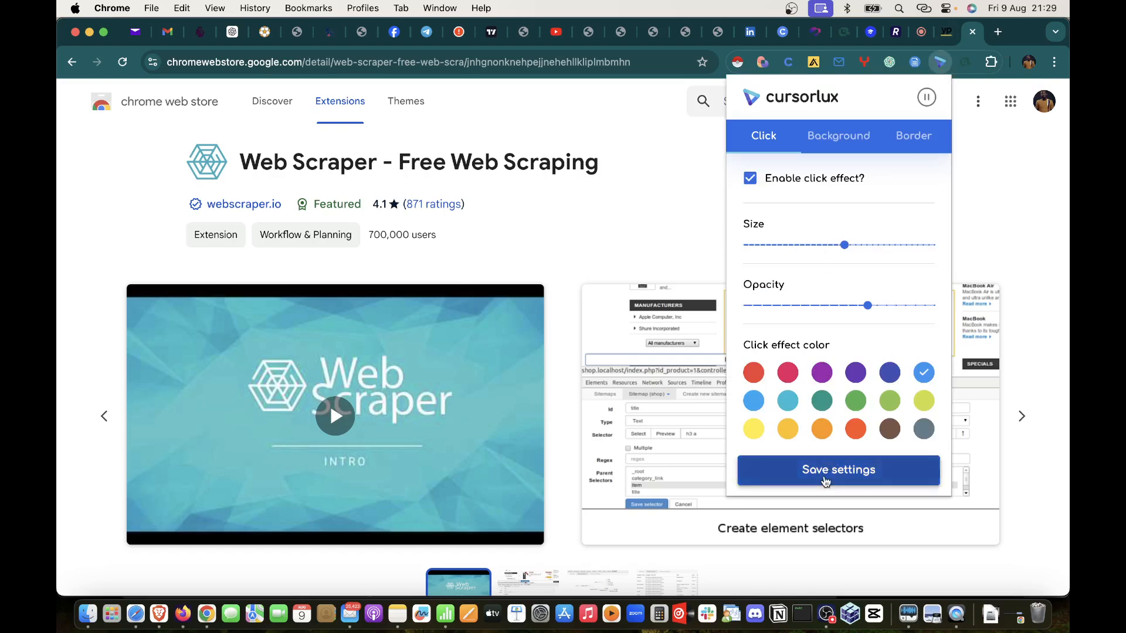
{"action": "left_click", "coordinate": [699, 125]}
{"action": "left_click", "coordinate": [945, 33]}
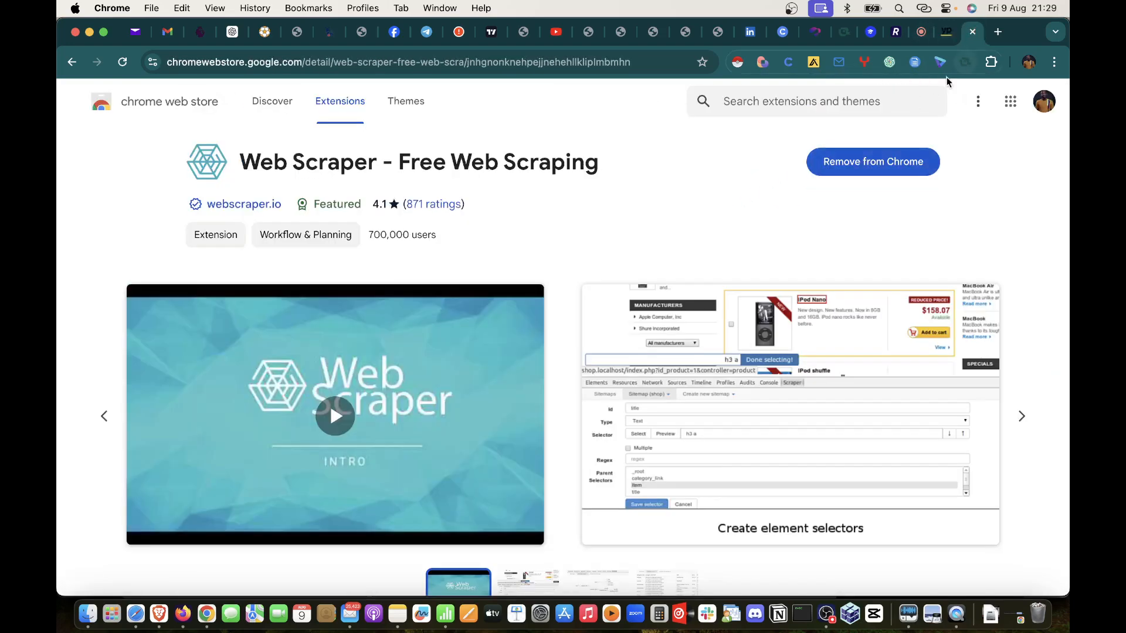
Step: Find Web Scraper among the installed extensions and pin it to the browser toolbar
{"action": "left_click", "coordinate": [992, 64]}
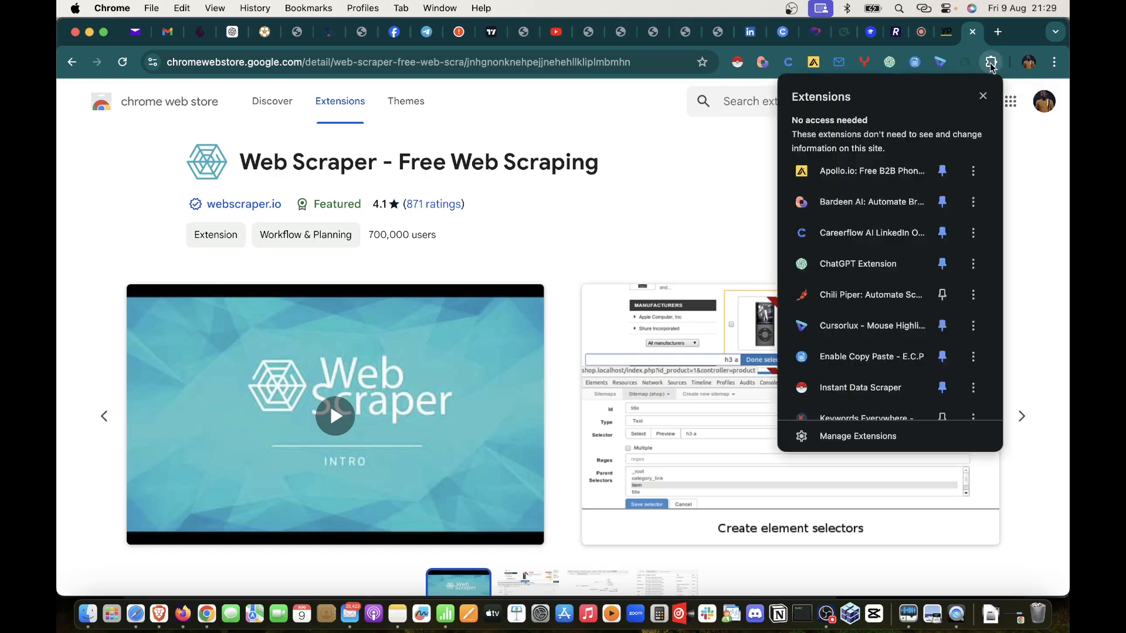
{"action": "scroll", "coordinate": [821, 284], "scroll_direction": "down", "scroll_amount": 4}
{"action": "scroll", "coordinate": [821, 284], "scroll_direction": "down", "scroll_amount": 3}
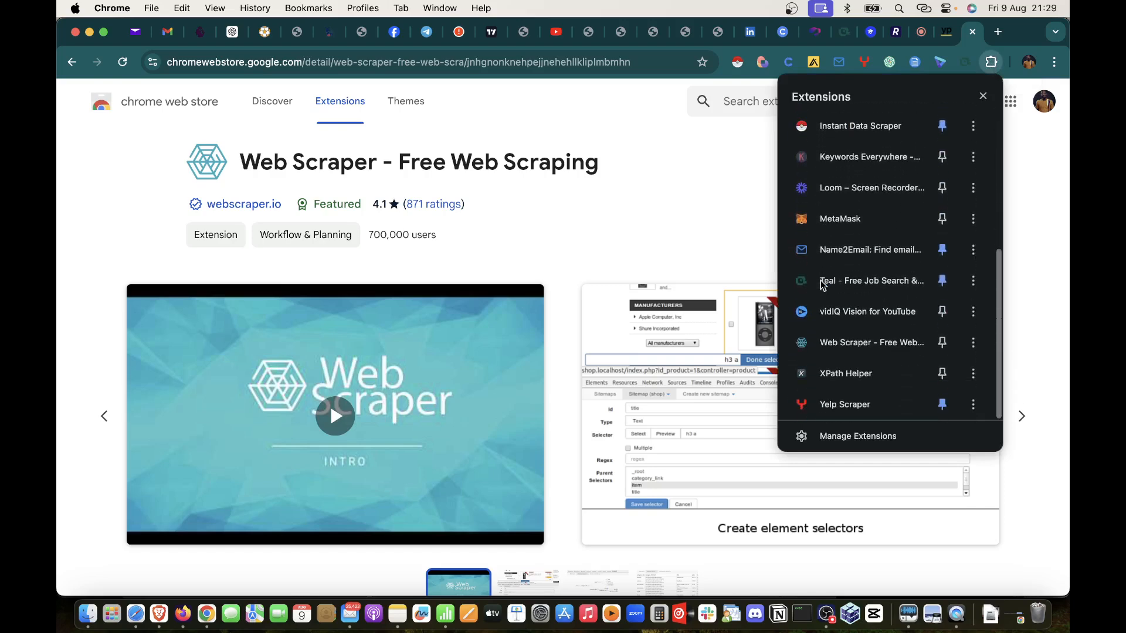
{"action": "scroll", "coordinate": [822, 290], "scroll_direction": "up", "scroll_amount": 9}
{"action": "scroll", "coordinate": [824, 296], "scroll_direction": "down", "scroll_amount": 8}
{"action": "scroll", "coordinate": [826, 299], "scroll_direction": "down", "scroll_amount": 1}
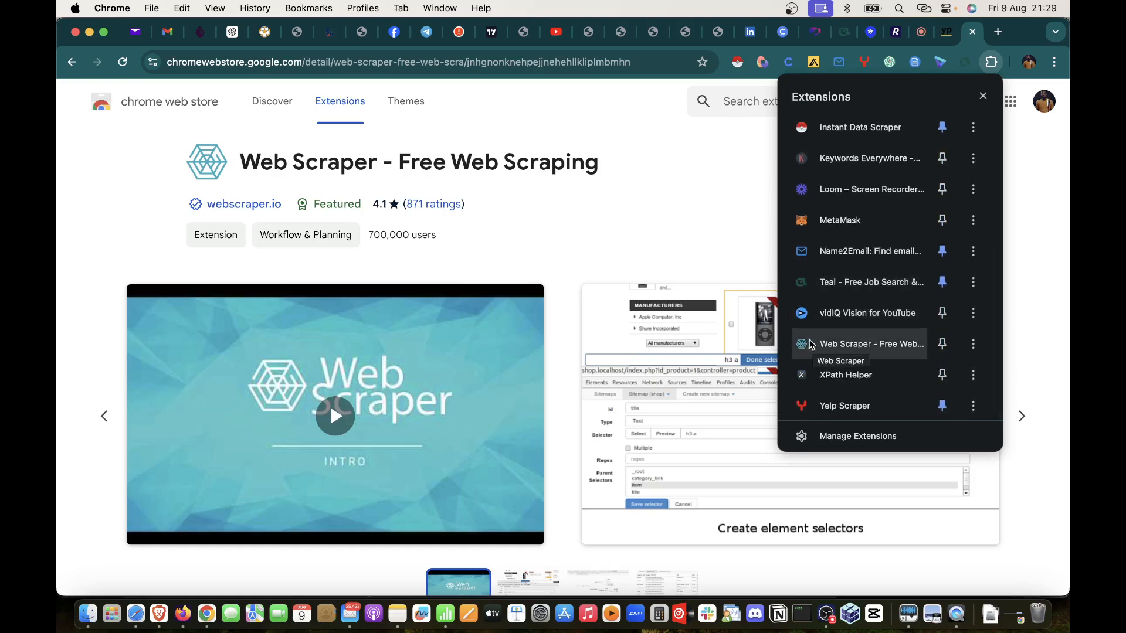
{"action": "left_click", "coordinate": [943, 345]}
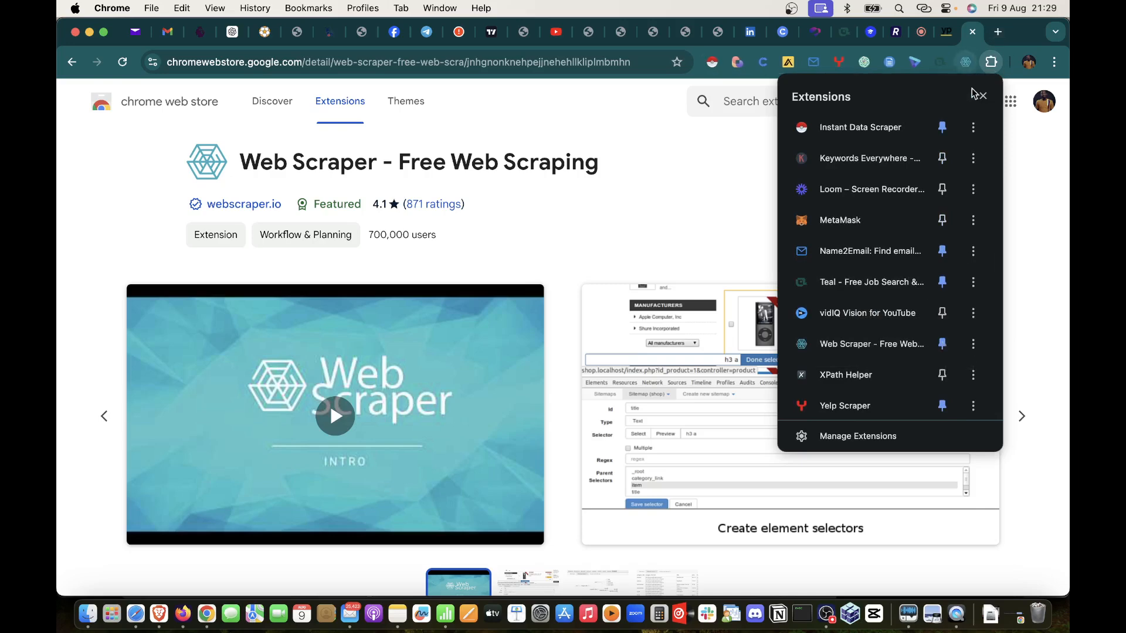
{"action": "scroll", "coordinate": [966, 332], "scroll_direction": "up", "scroll_amount": 1}
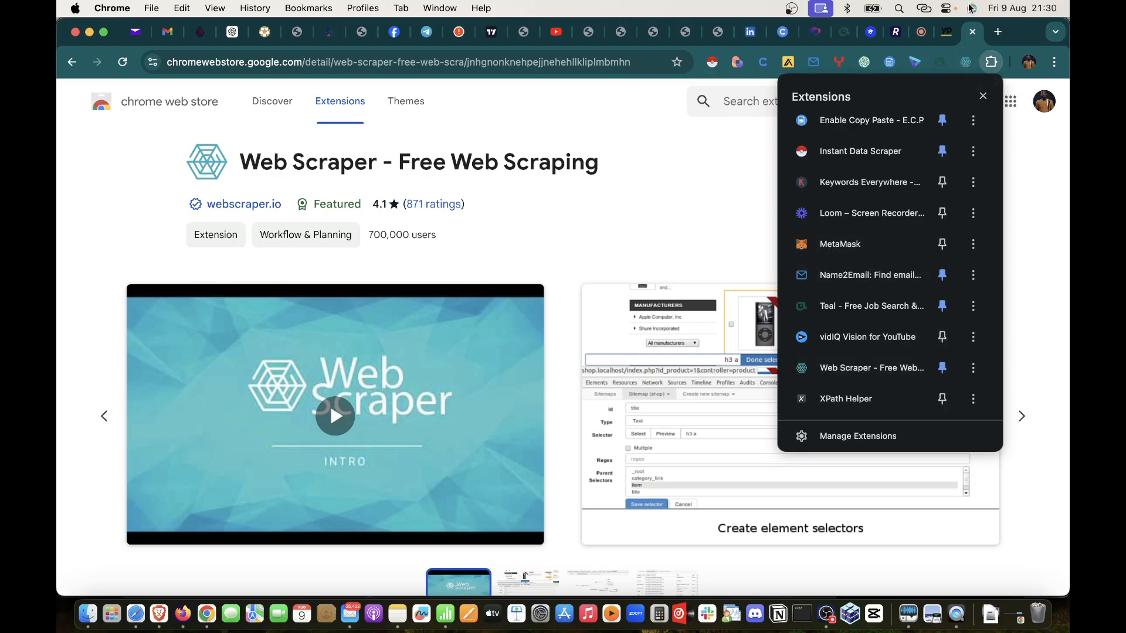
Step: View the Web Scraper extension's popup with its opening instructions and learning resources, then dismiss it
{"action": "left_click", "coordinate": [967, 64]}
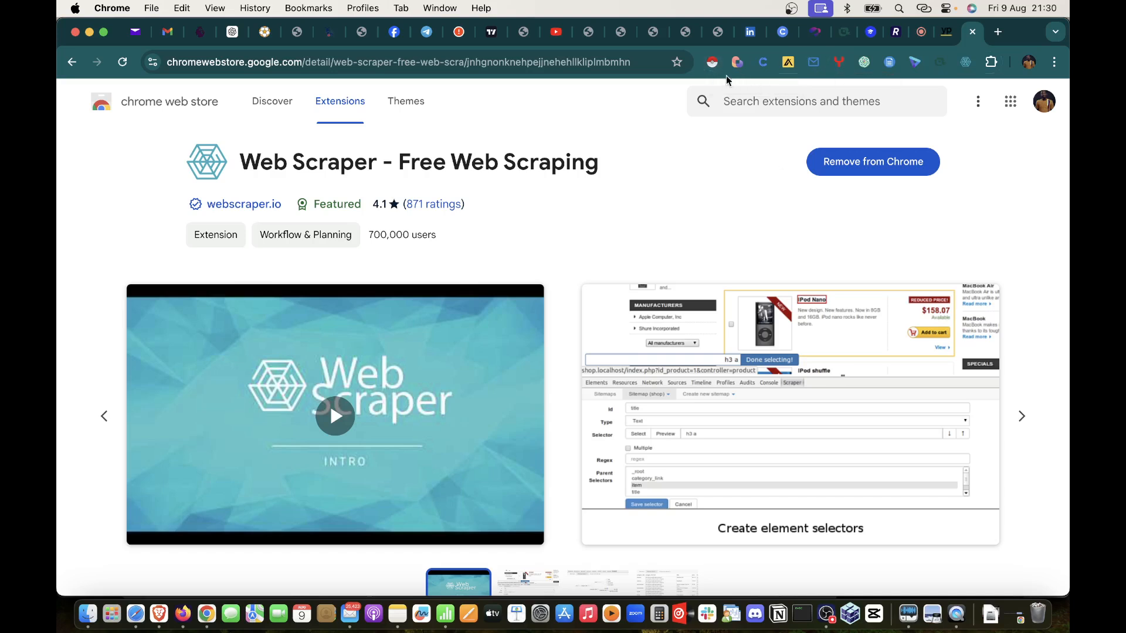
{"action": "left_click", "coordinate": [965, 62]}
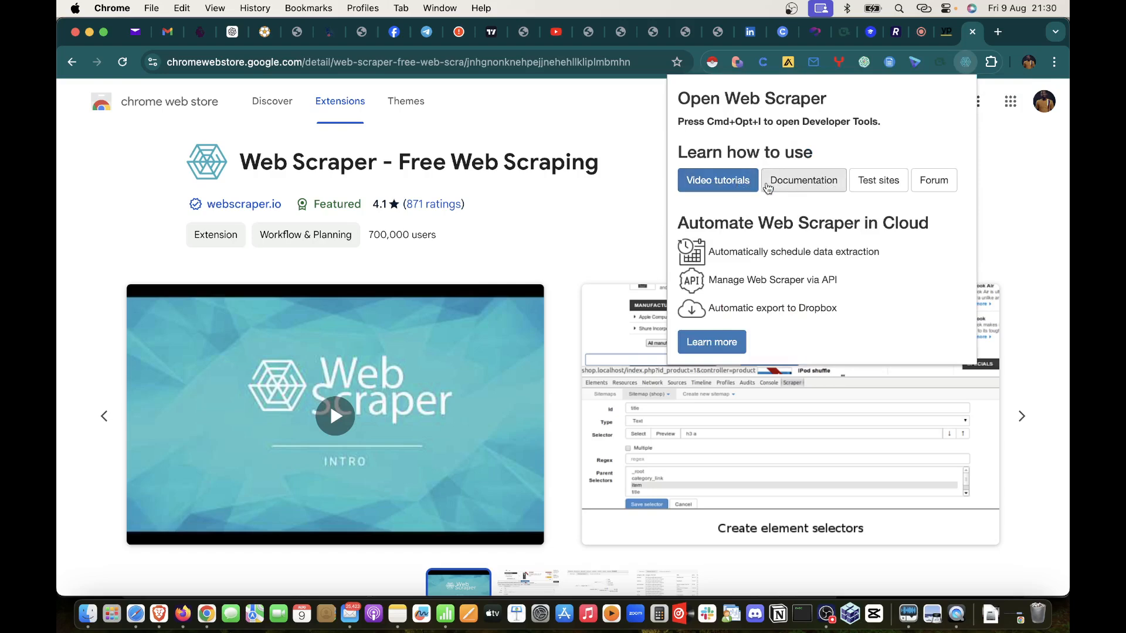
{"action": "left_click", "coordinate": [966, 62]}
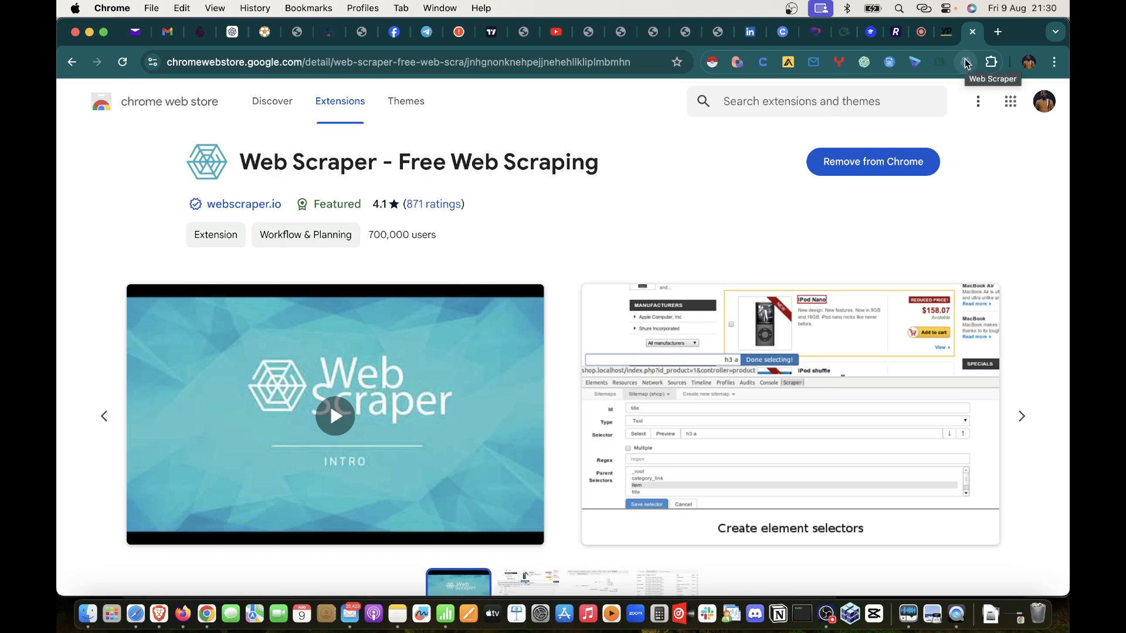
Step: Close the Web Scraper store page and return to the first Telehealth listings on Yellow Pages, starting with MedExpress Urgent Care
{"action": "left_click", "coordinate": [973, 31]}
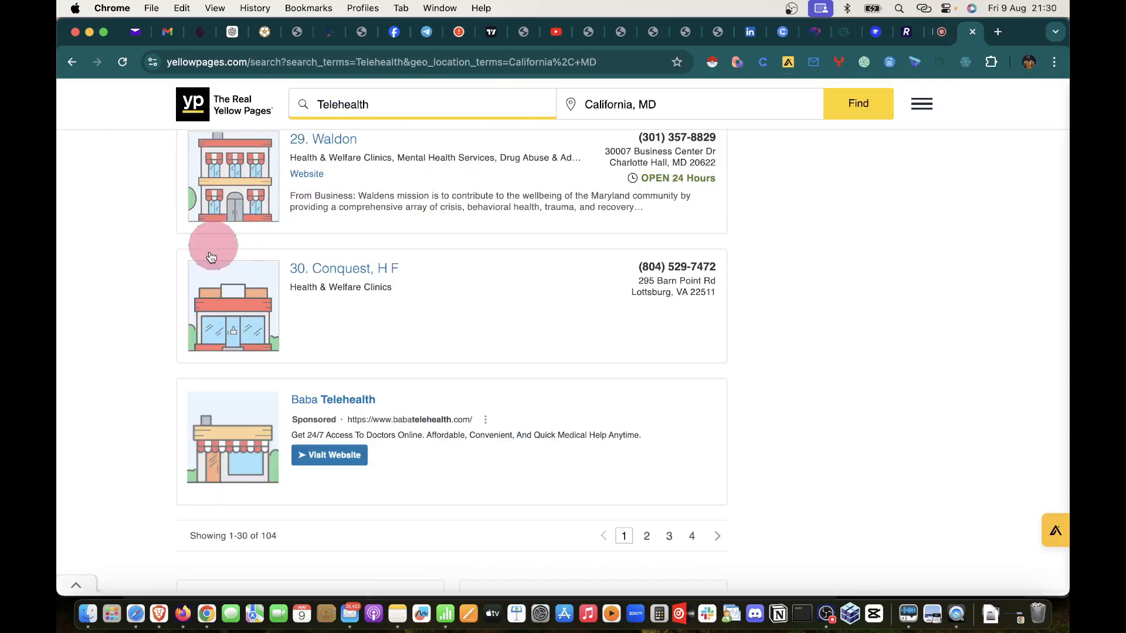
{"action": "scroll", "coordinate": [209, 294], "scroll_direction": "up", "scroll_amount": 20}
{"action": "scroll", "coordinate": [208, 293], "scroll_direction": "up", "scroll_amount": 15}
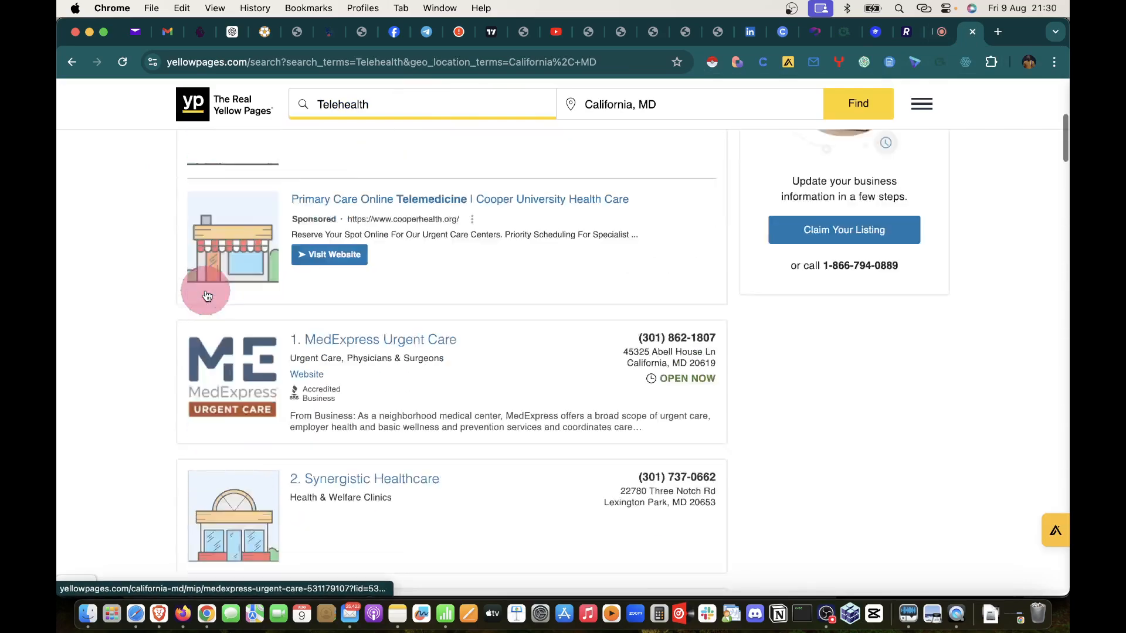
{"action": "scroll", "coordinate": [317, 244], "scroll_direction": "down", "scroll_amount": 5}
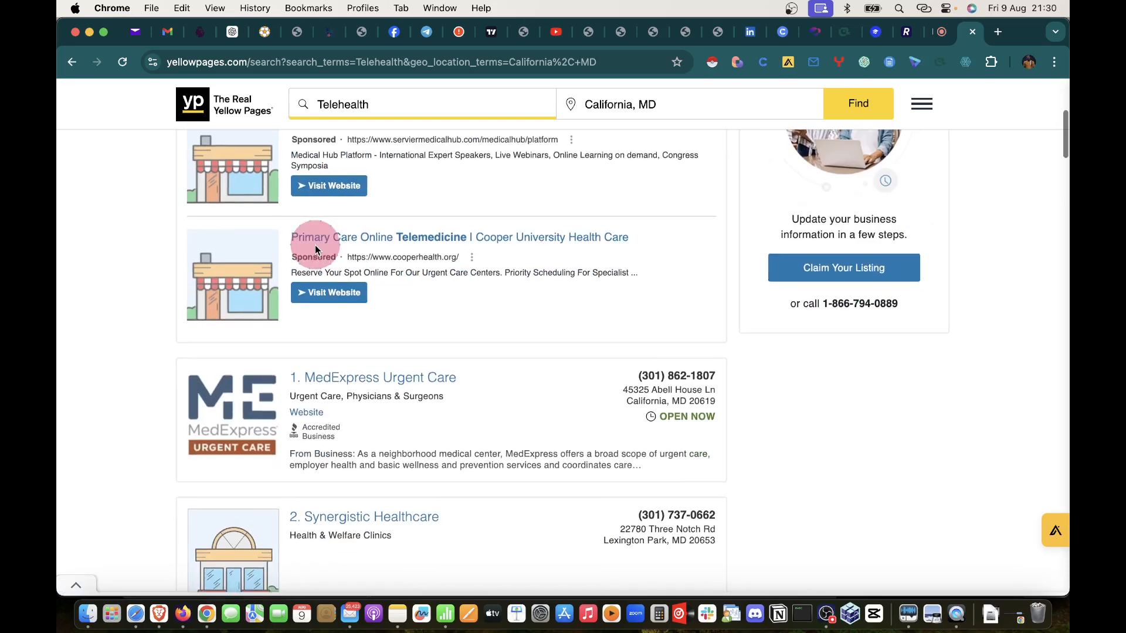
{"action": "scroll", "coordinate": [315, 250], "scroll_direction": "down", "scroll_amount": 4}
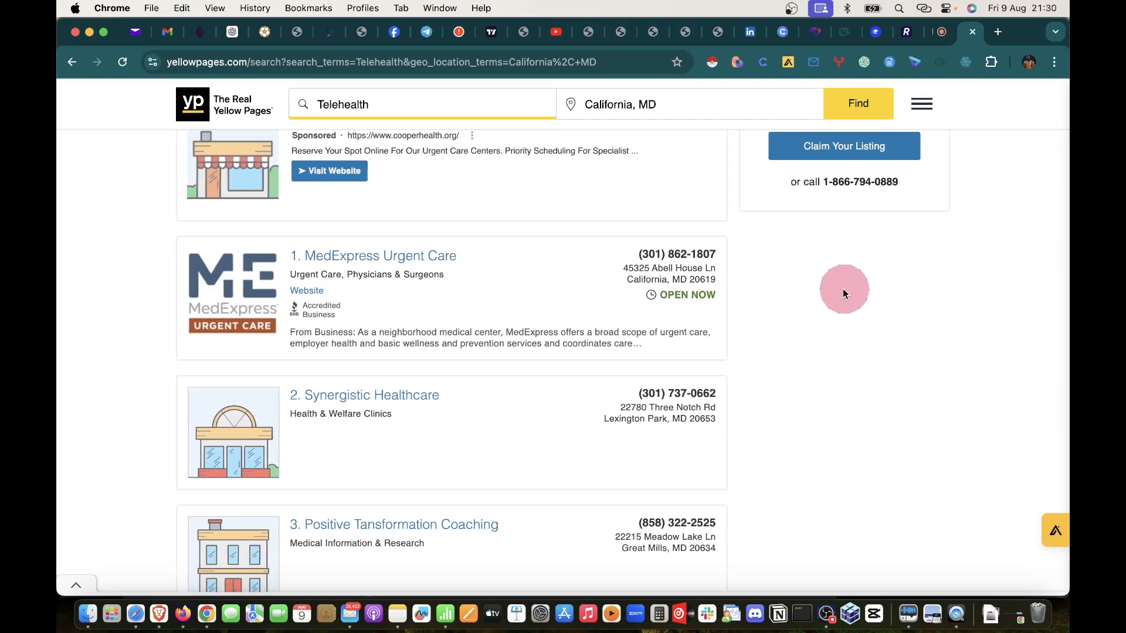
Step: Show where Inspect and Developer Tools are offered for the Yellow Pages results page, without opening either
{"action": "right_click", "coordinate": [838, 290]}
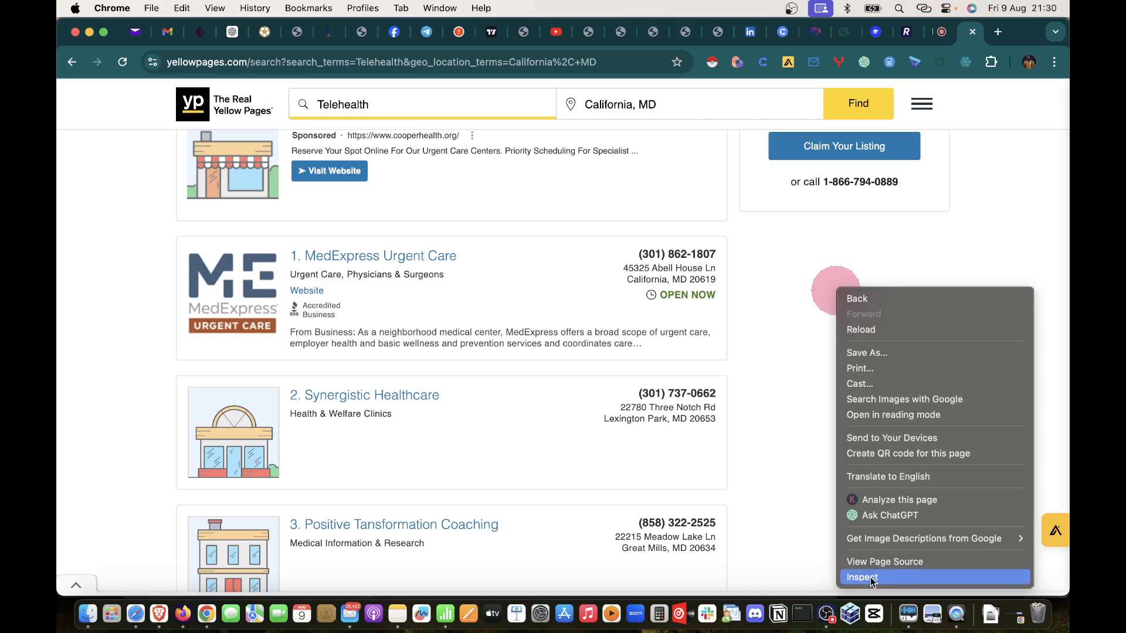
{"action": "left_click", "coordinate": [1040, 152]}
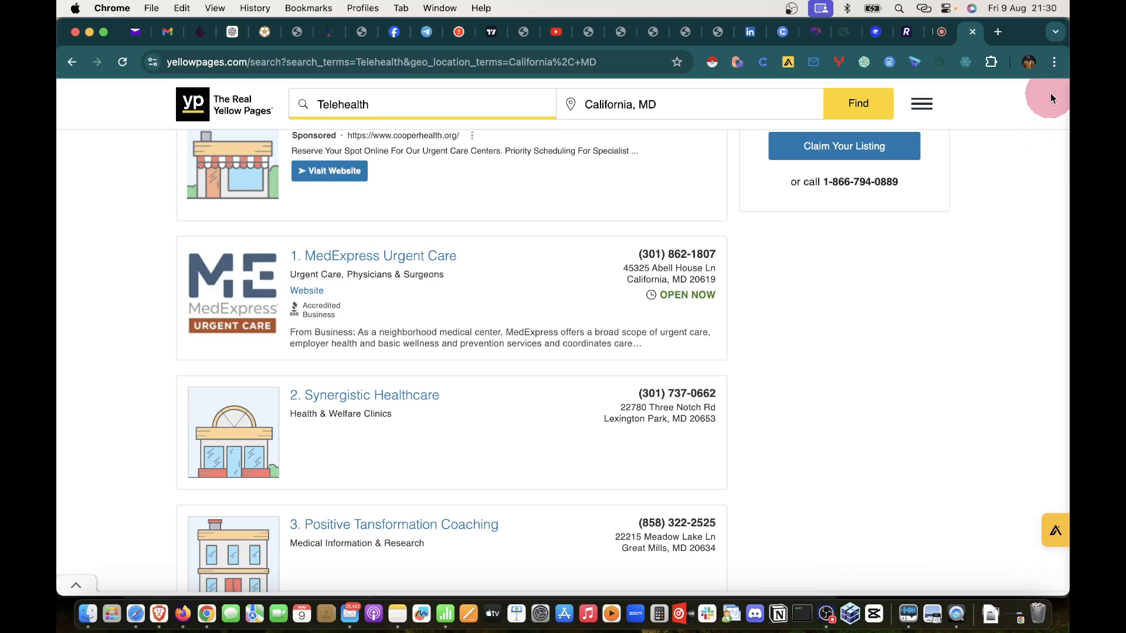
{"action": "left_click", "coordinate": [1053, 62]}
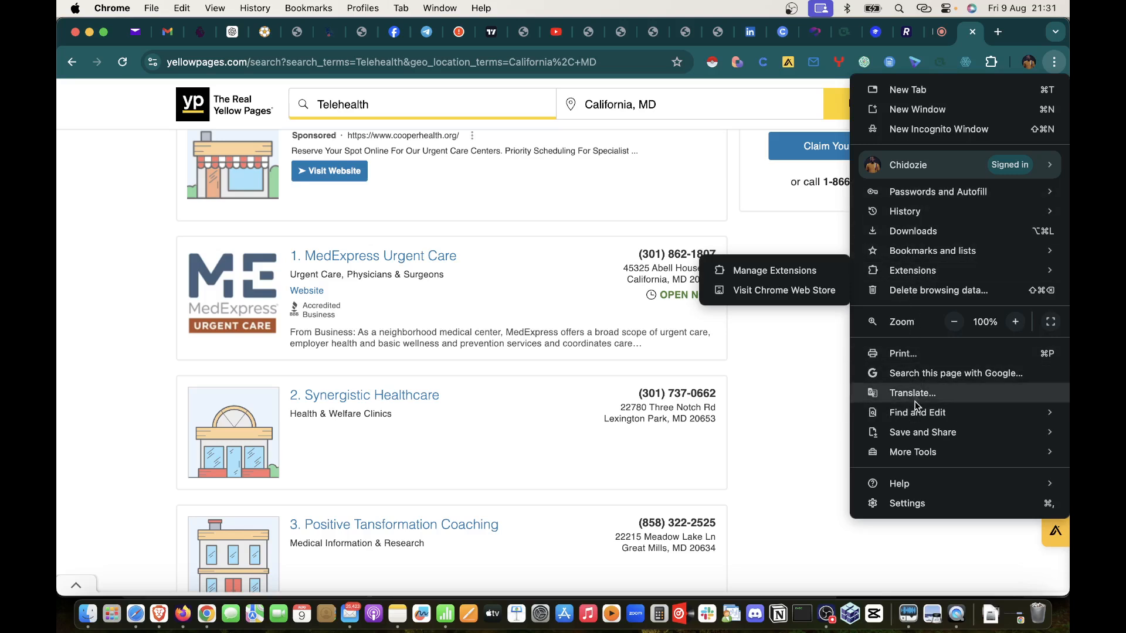
{"action": "mouse_move", "coordinate": [913, 453]}
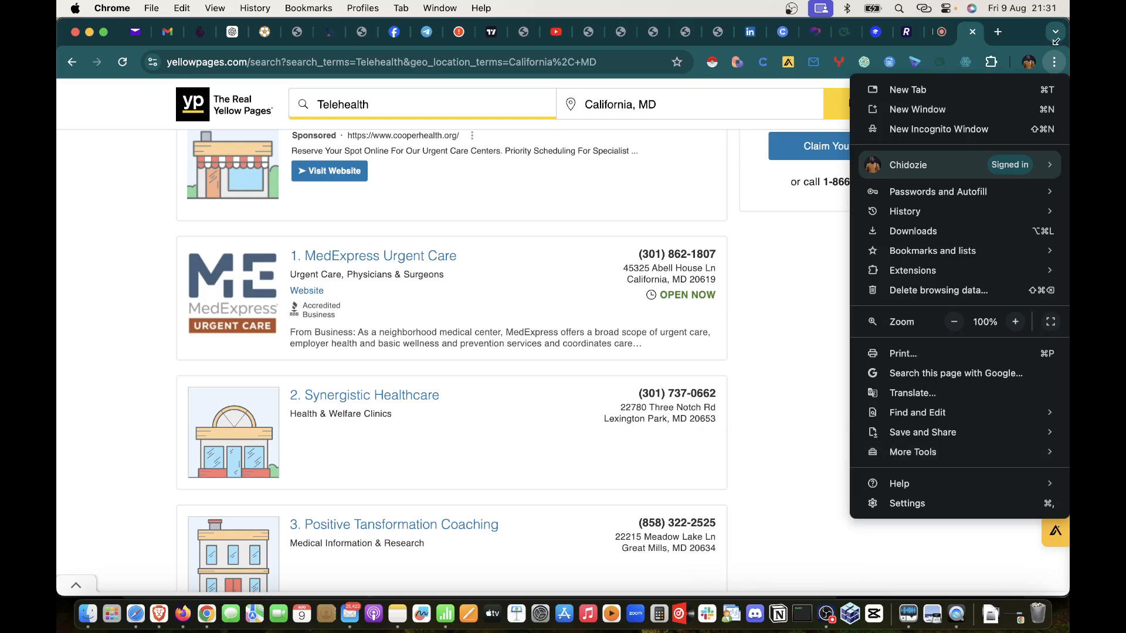
{"action": "left_click", "coordinate": [1054, 61]}
{"action": "left_click", "coordinate": [1056, 62]}
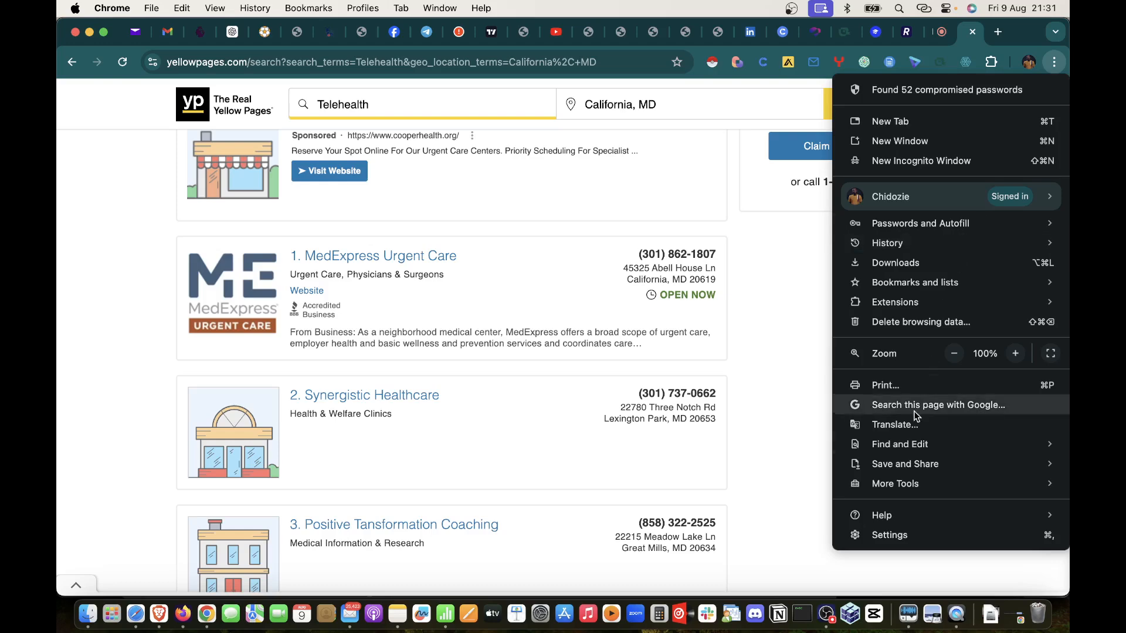
{"action": "mouse_move", "coordinate": [902, 491]}
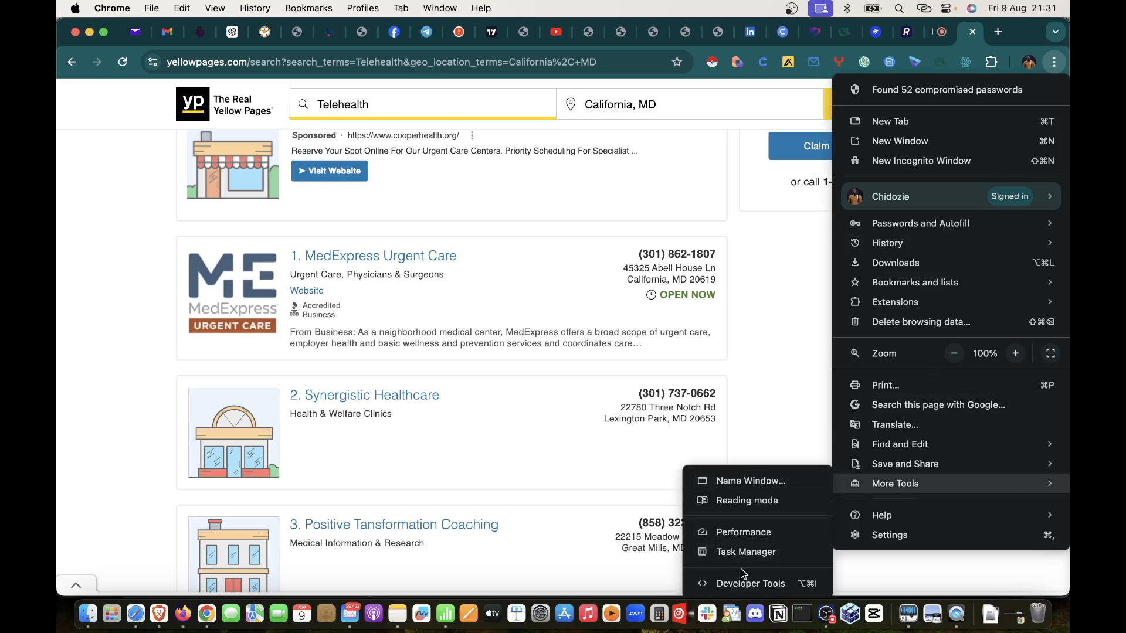
{"action": "left_click", "coordinate": [744, 461]}
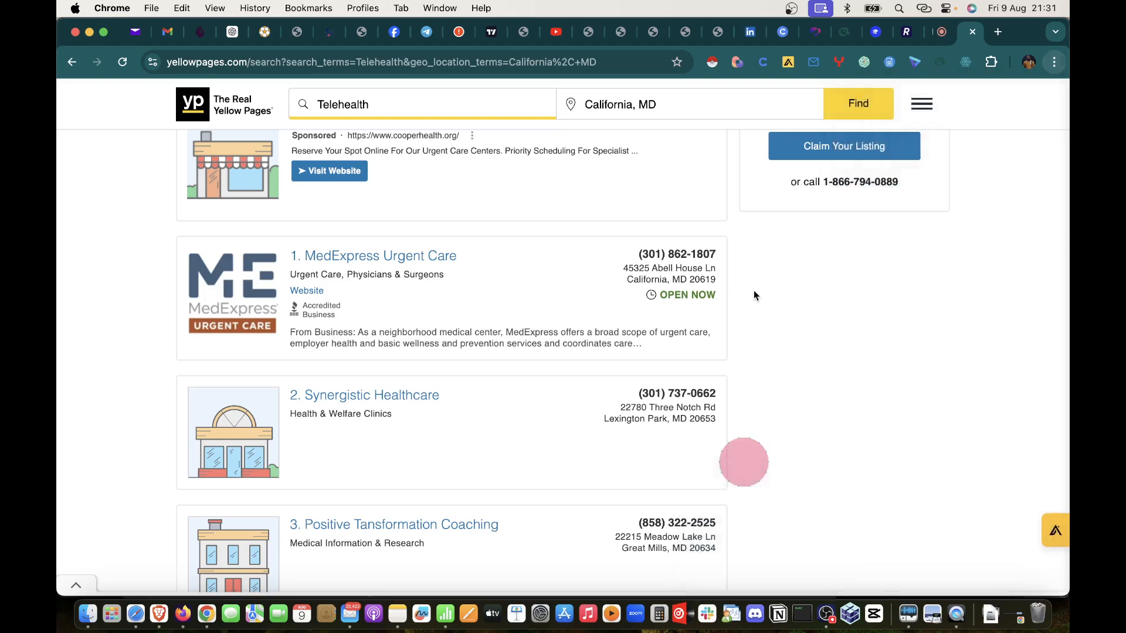
Step: Open the developer tools on the Yellow Pages Telehealth results page with Inspect
{"action": "right_click", "coordinate": [780, 282]}
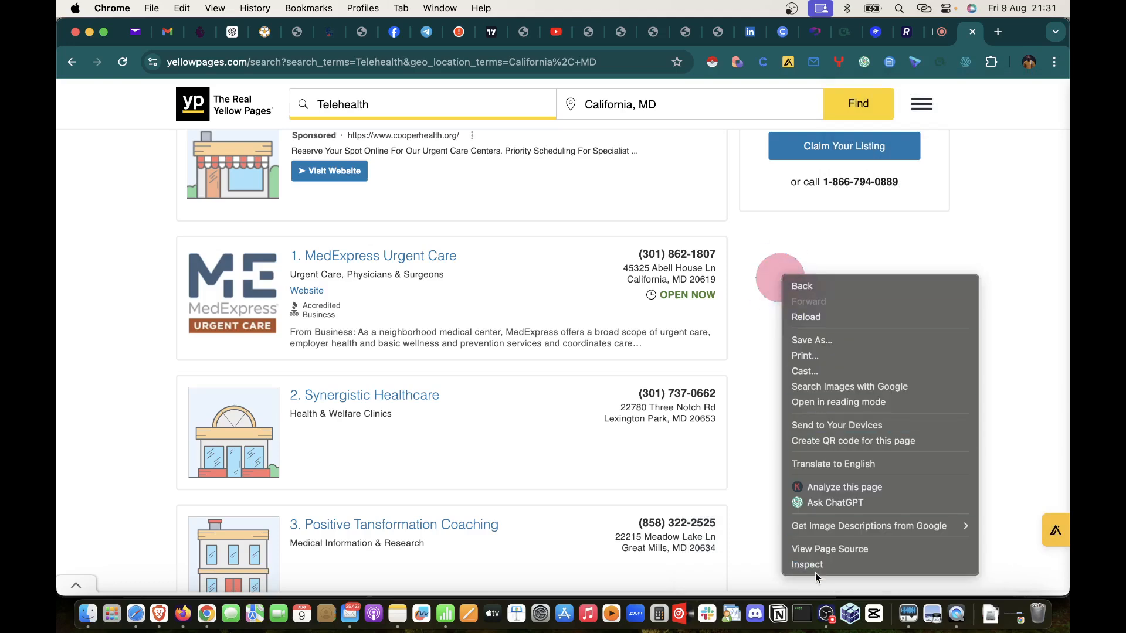
{"action": "left_click", "coordinate": [812, 567]}
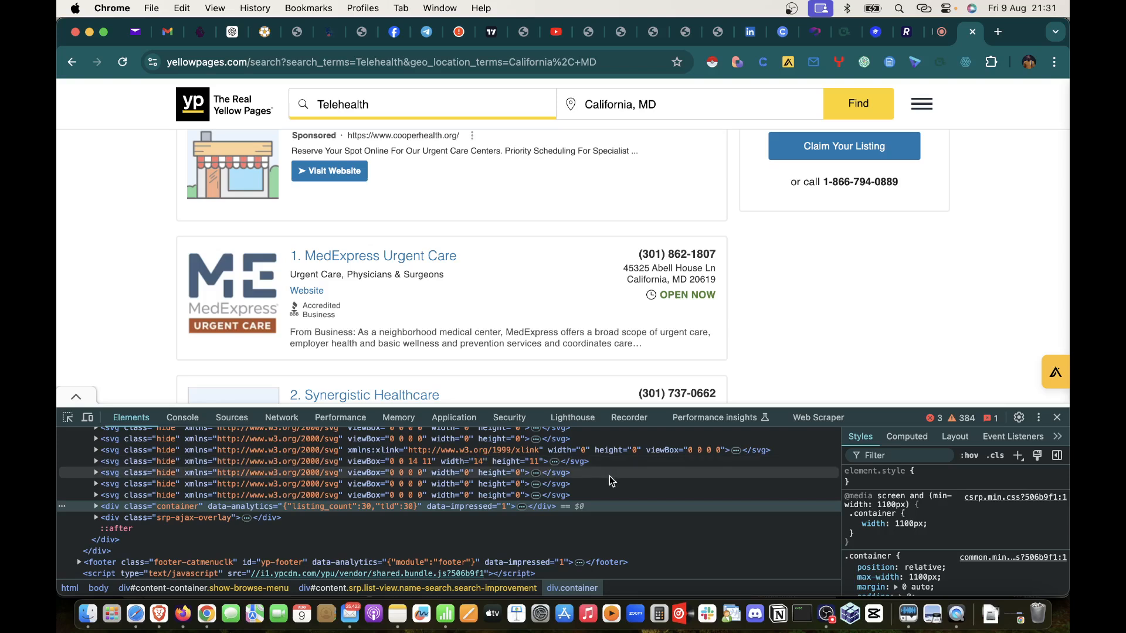
{"action": "left_click", "coordinate": [1024, 272]}
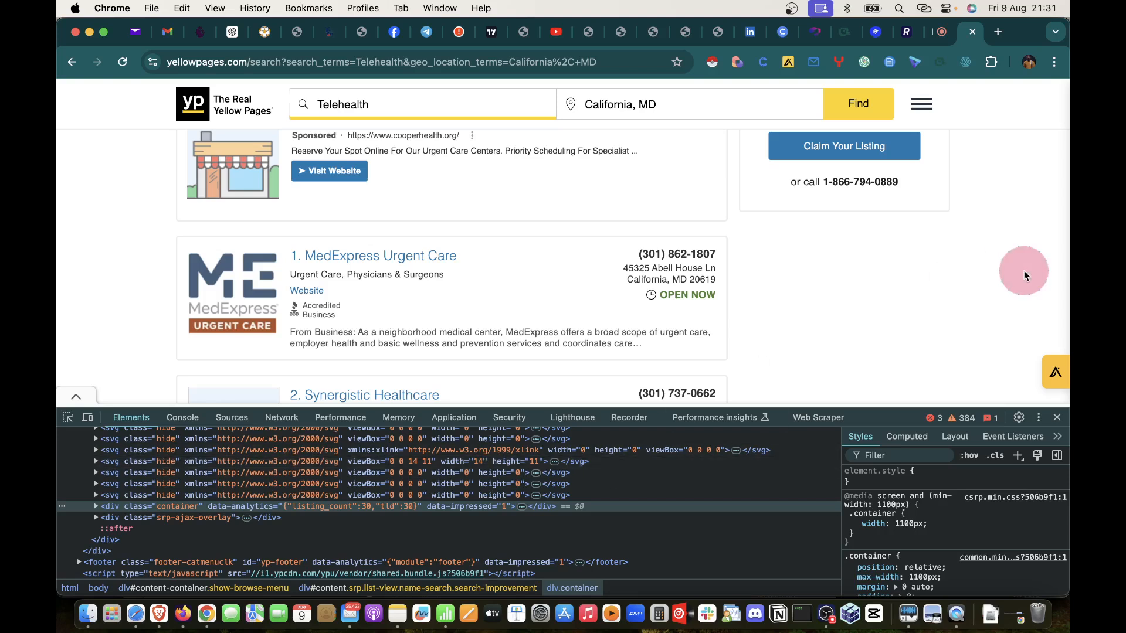
Step: Set the developer tools' dock side to the right of the Yellow Pages results
{"action": "left_click", "coordinate": [1038, 417]}
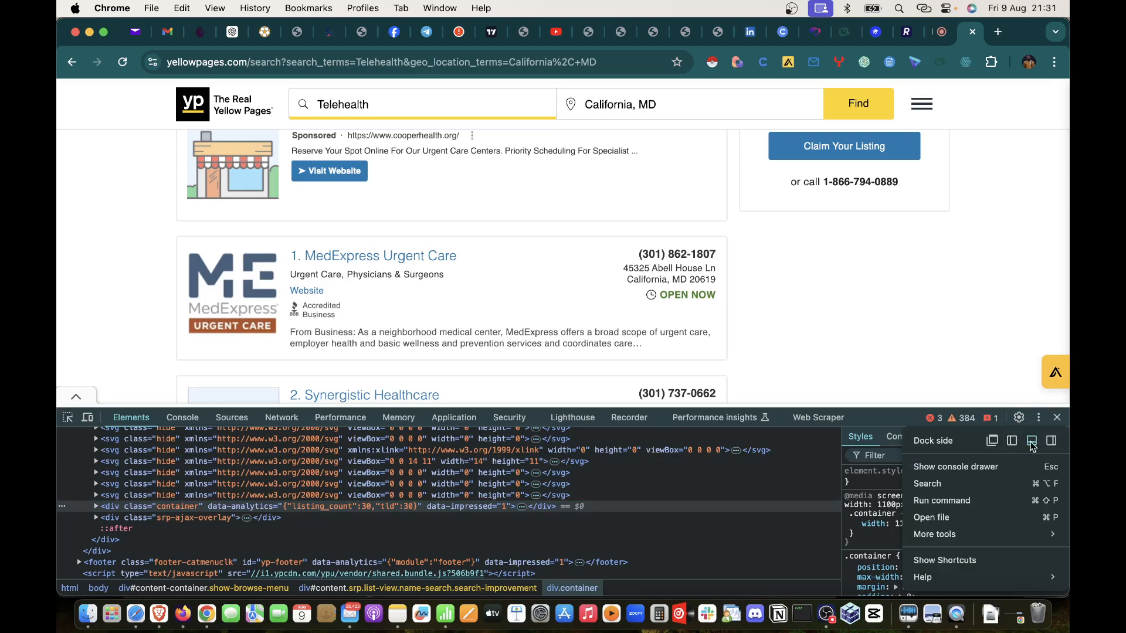
{"action": "left_click", "coordinate": [1051, 441]}
{"action": "left_click", "coordinate": [534, 456]}
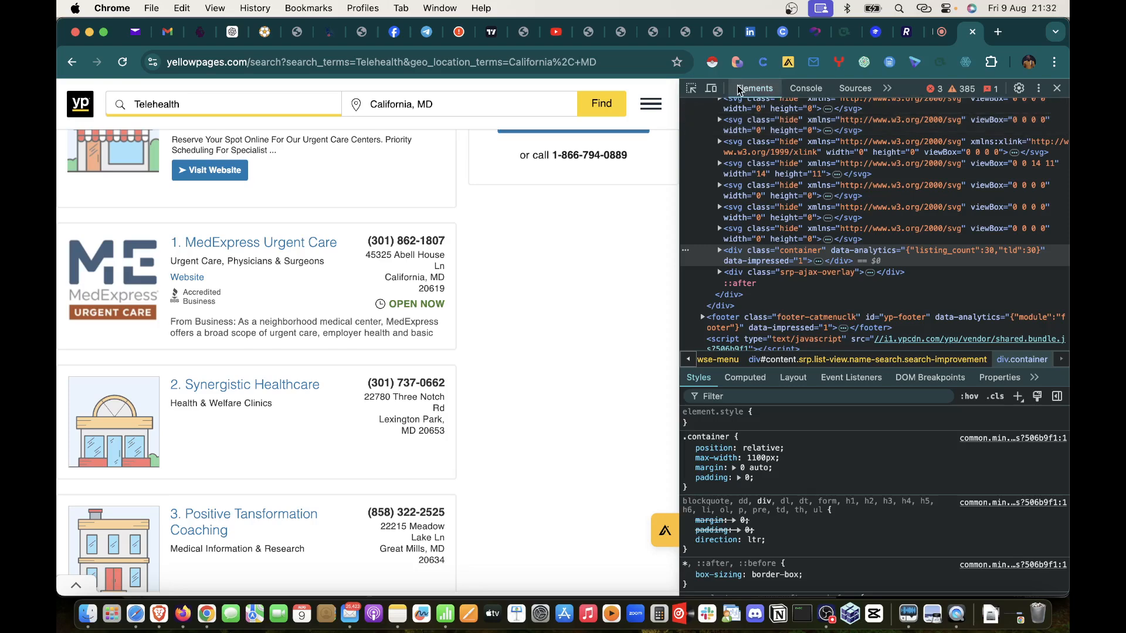
{"action": "left_click_drag", "start_coordinate": [473, 535], "coordinate": [635, 456]}
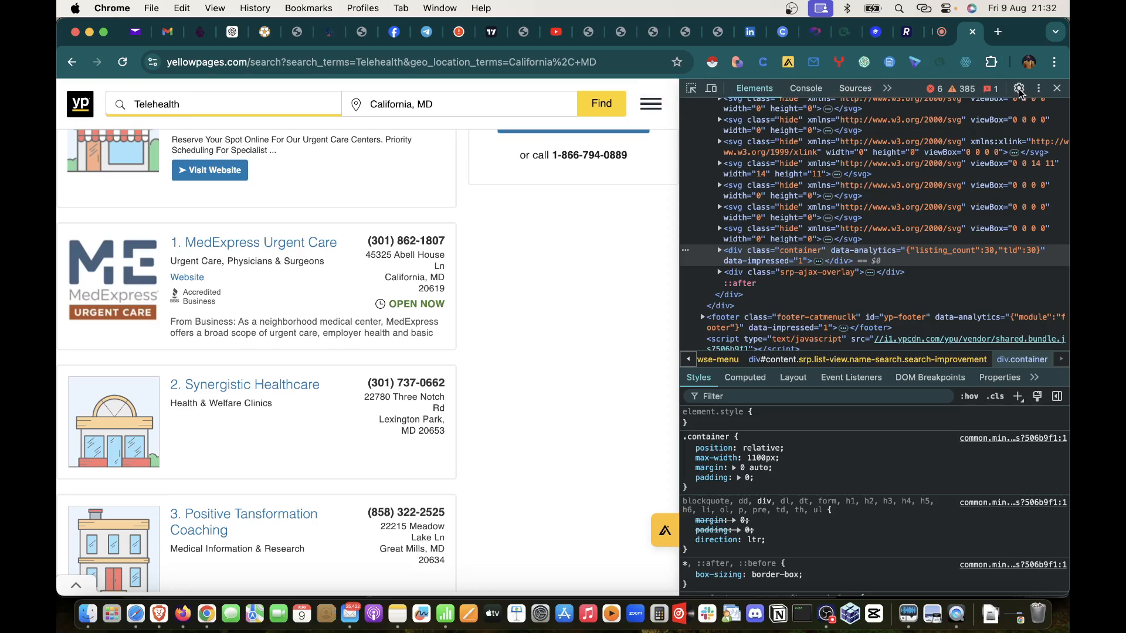
Step: Dock the developer tools to the bottom of the browser window and make their pane slightly taller
{"action": "left_click", "coordinate": [1040, 89]}
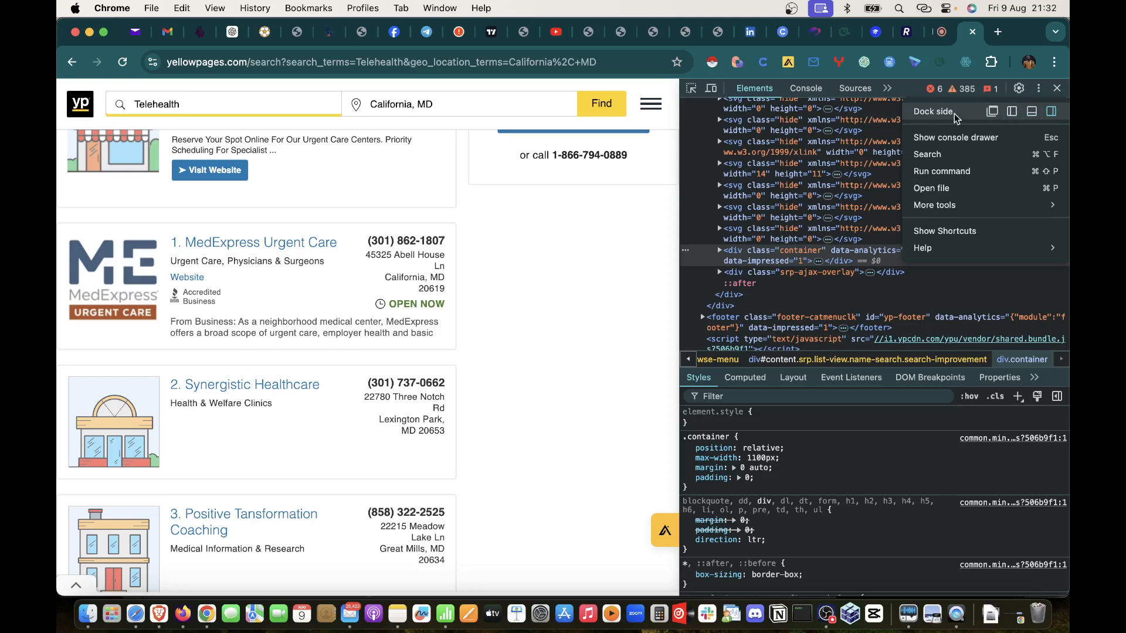
{"action": "left_click", "coordinate": [1032, 116]}
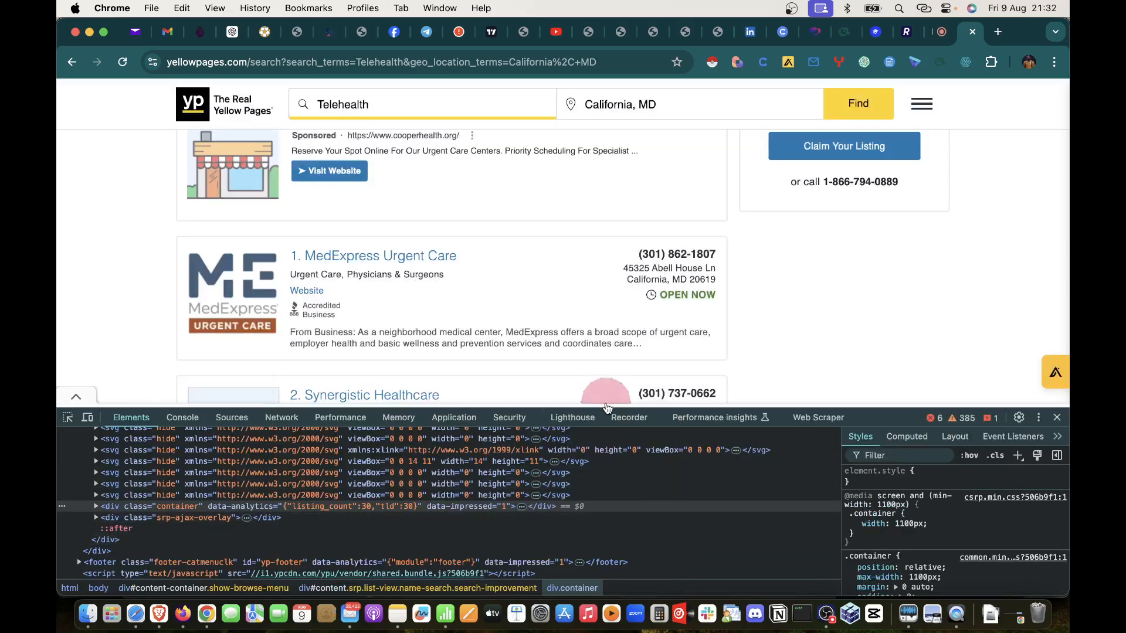
{"action": "mouse_move", "coordinate": [608, 409]}
{"action": "left_mouse_down"}
{"action": "mouse_move", "coordinate": [598, 172]}
{"action": "mouse_move", "coordinate": [612, 347]}
{"action": "mouse_move", "coordinate": [604, 470]}
{"action": "mouse_move", "coordinate": [595, 398]}
{"action": "mouse_move", "coordinate": [595, 413]}
{"action": "left_mouse_up"}
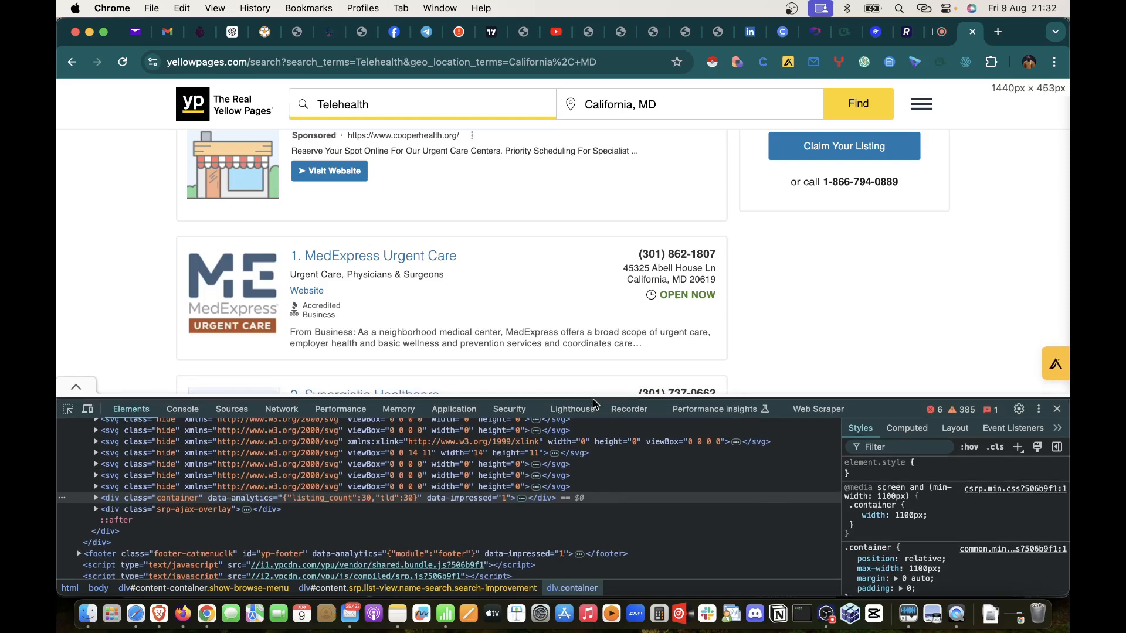
{"action": "left_click", "coordinate": [909, 256]}
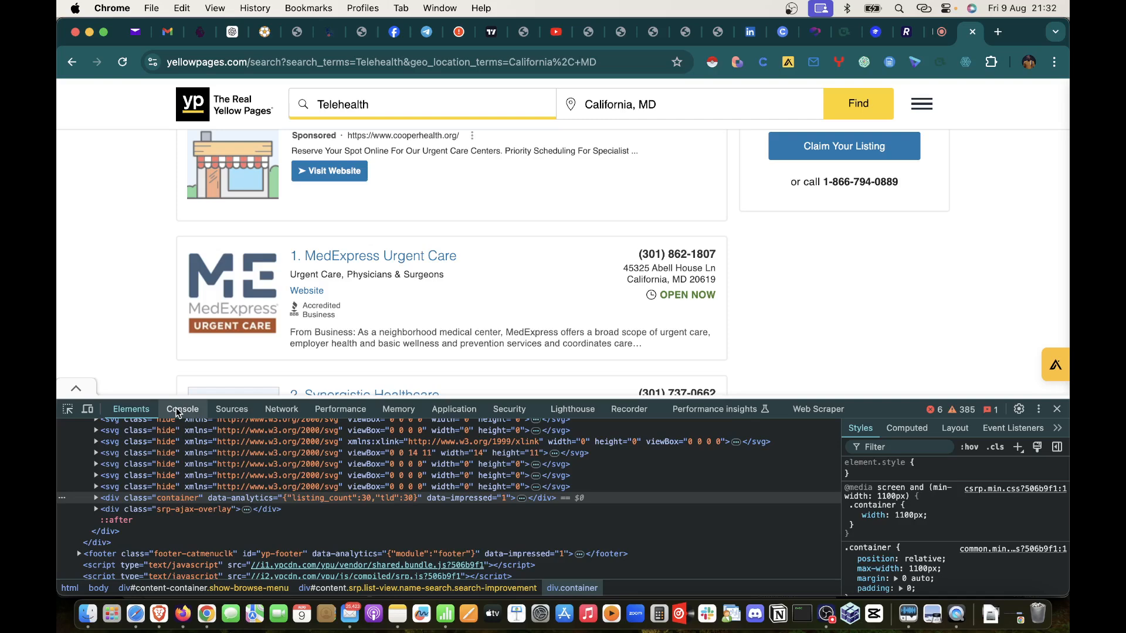
Step: Close the in-call messages in the Google Meet call and return to the Yellow Pages search results
{"action": "left_click", "coordinate": [941, 32]}
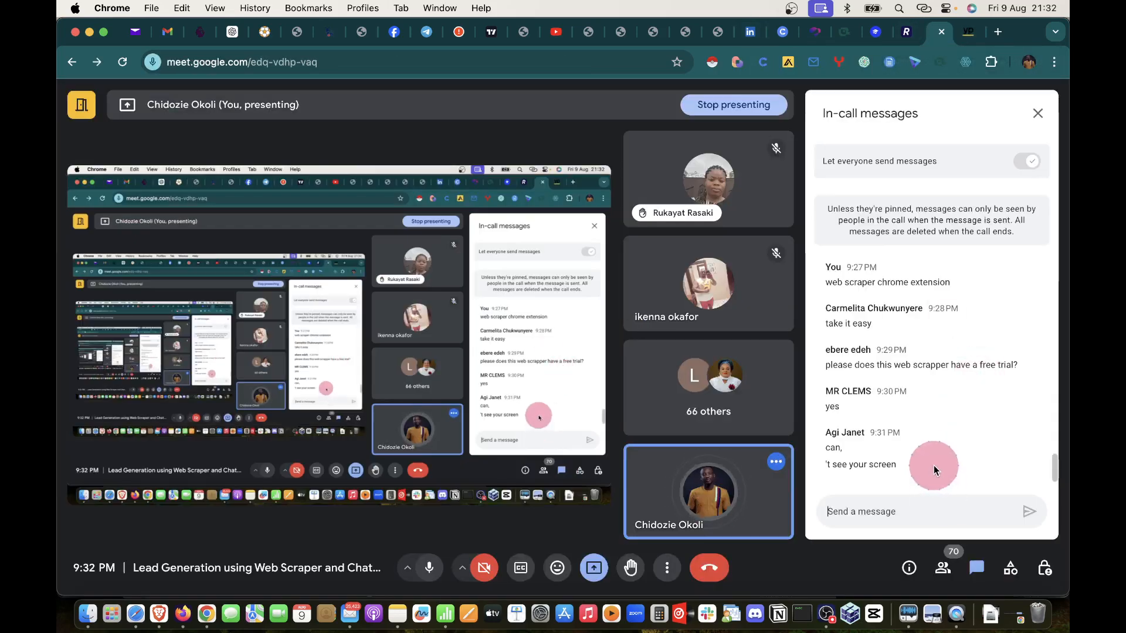
{"action": "left_click", "coordinate": [1038, 114]}
{"action": "left_click", "coordinate": [966, 34]}
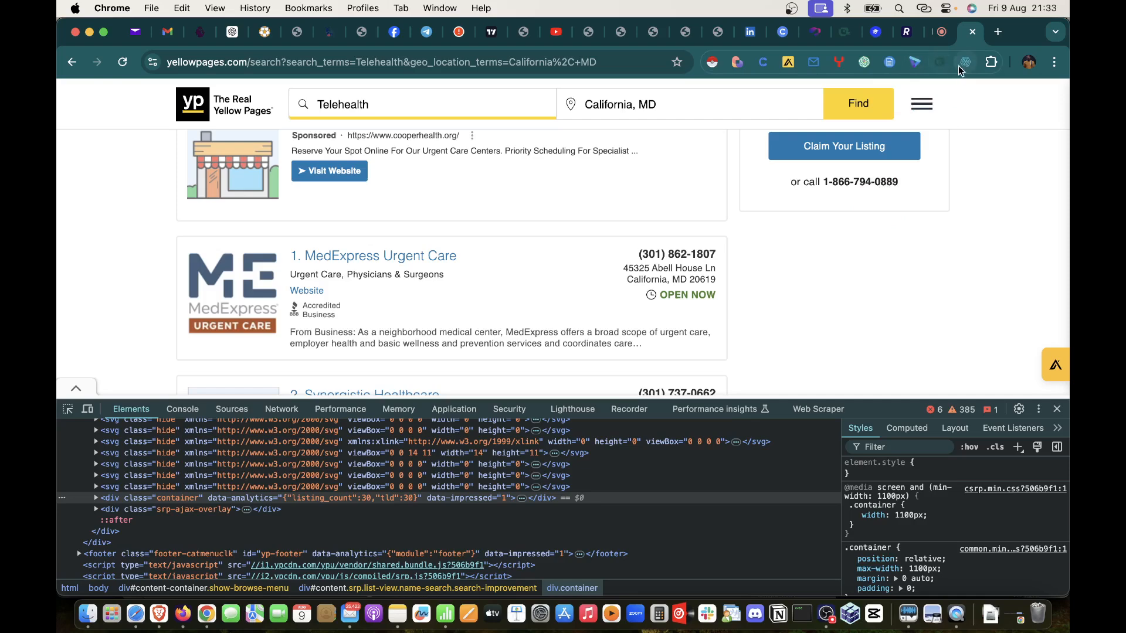
Step: Open the Web Scraper extension in the developer tools and bring up a blank form for creating a sitemap
{"action": "left_click", "coordinate": [990, 86]}
{"action": "left_click", "coordinate": [811, 410]}
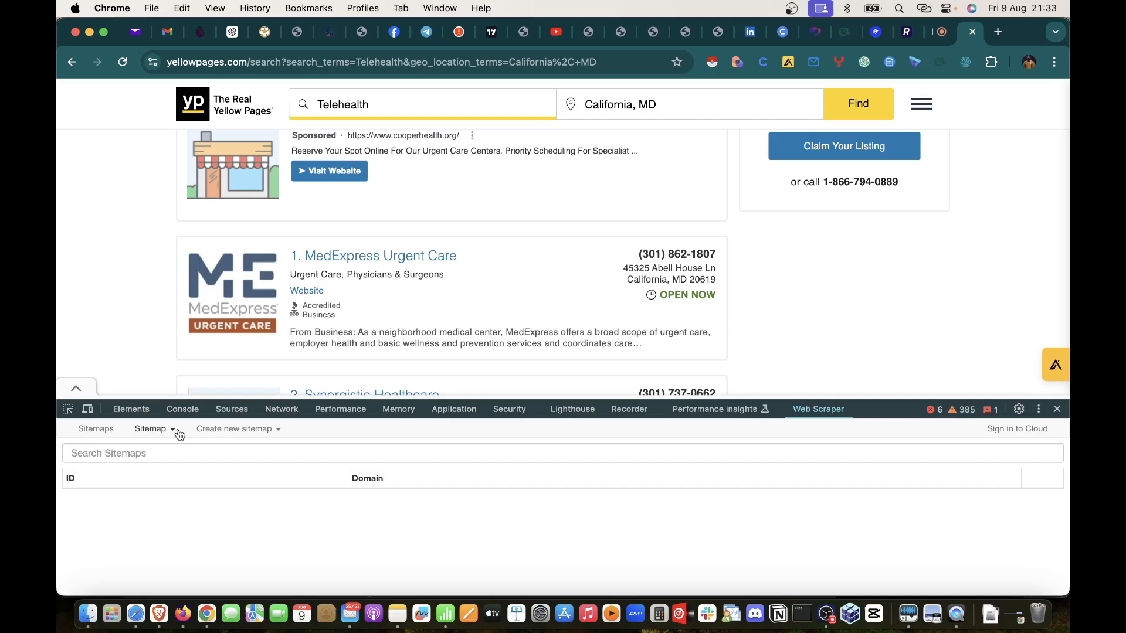
{"action": "left_click", "coordinate": [280, 432]}
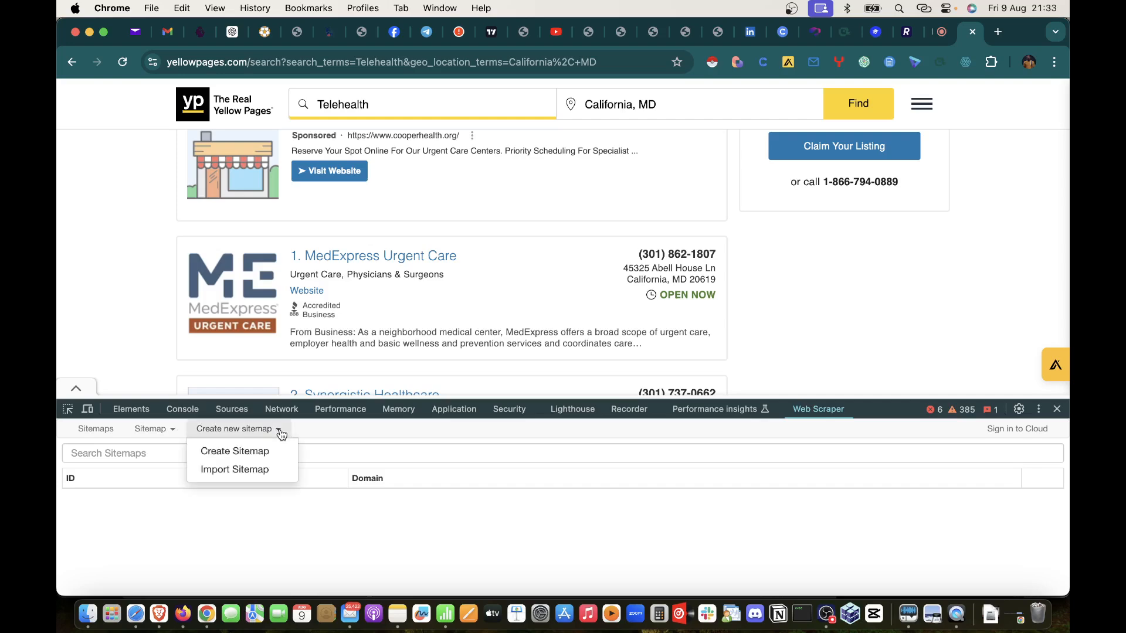
{"action": "left_click", "coordinate": [234, 452]}
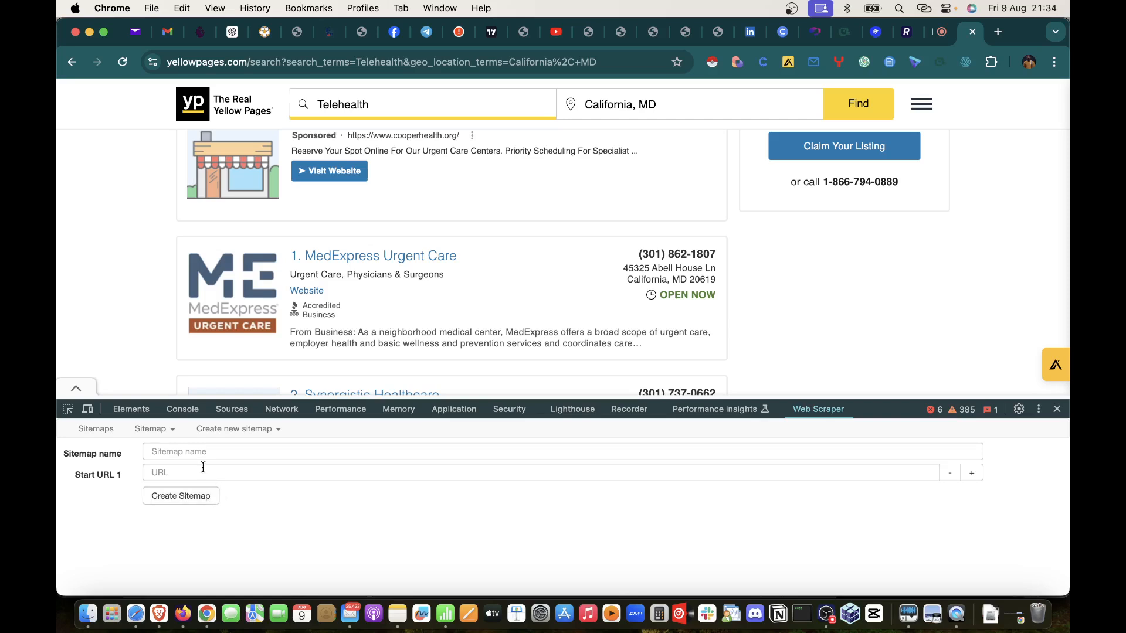
Step: Name the new sitemap TelehealthCompaniesYellowPages, without any spaces
{"action": "left_click", "coordinate": [178, 451]}
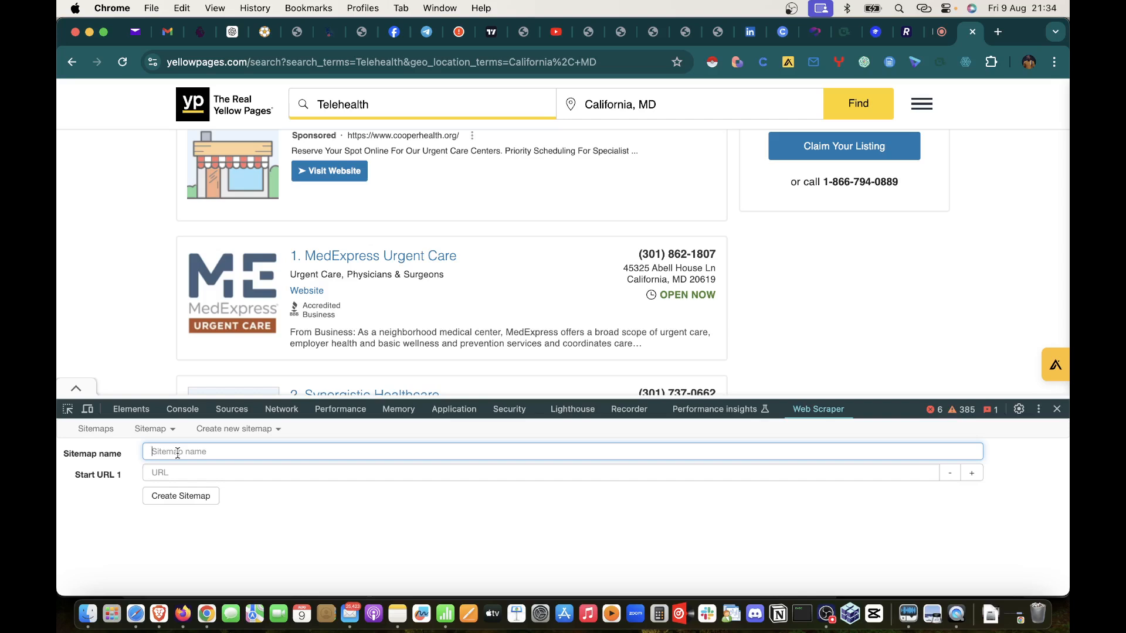
{"action": "type", "text": "TelehealthCompaniesYellow"}
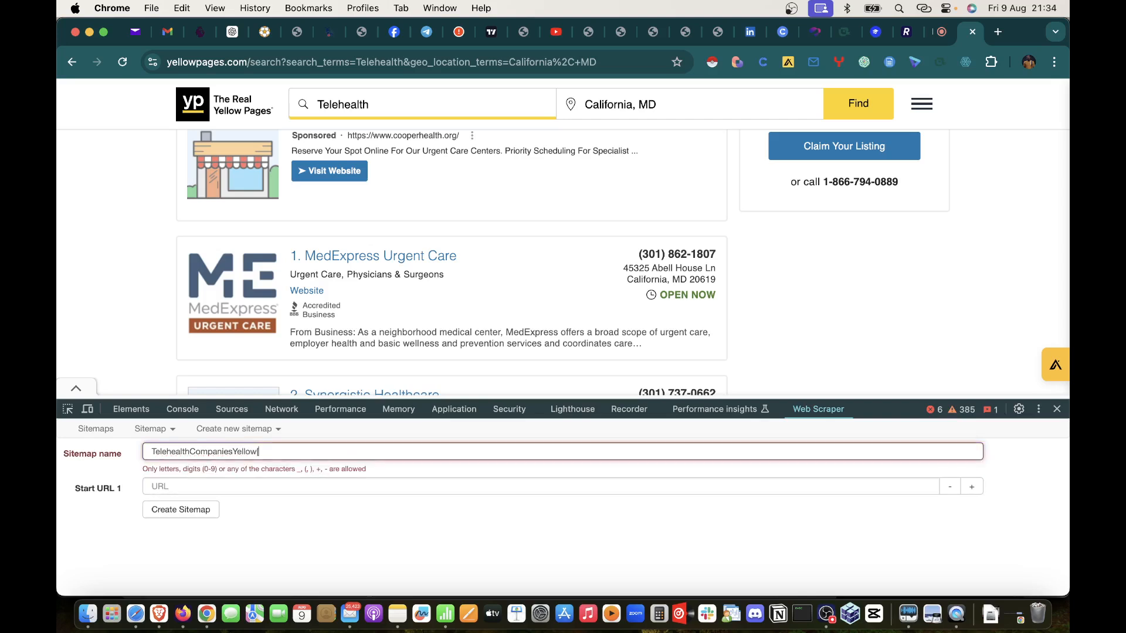
{"action": "type", "text": "Pa"}
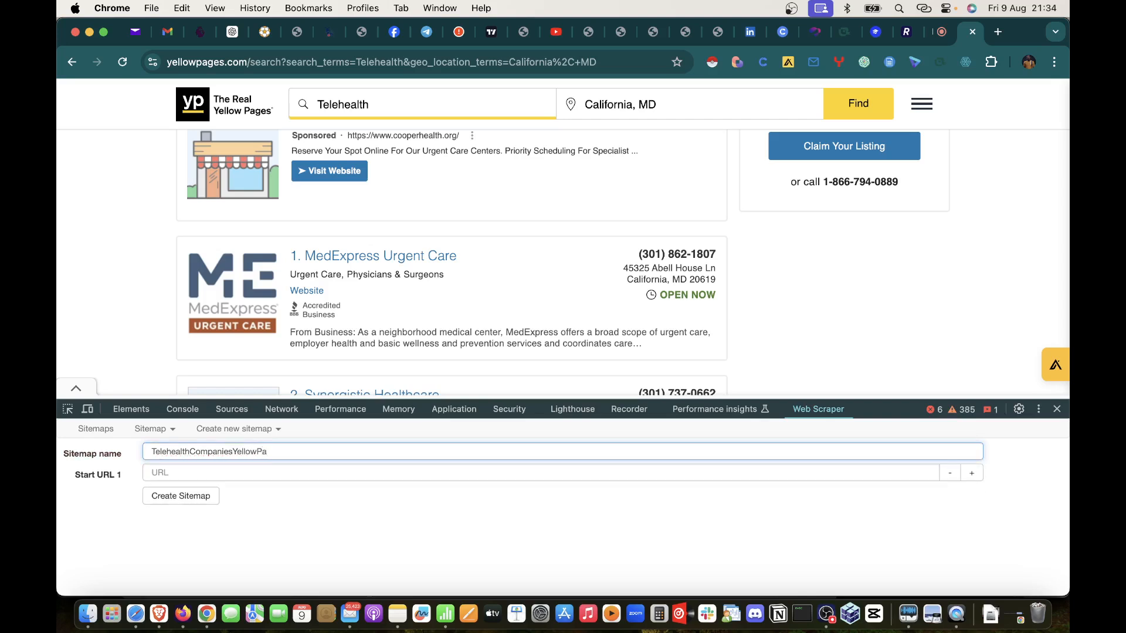
{"action": "key", "text": "BackSpace"}
{"action": "key", "text": "BackSpace"}
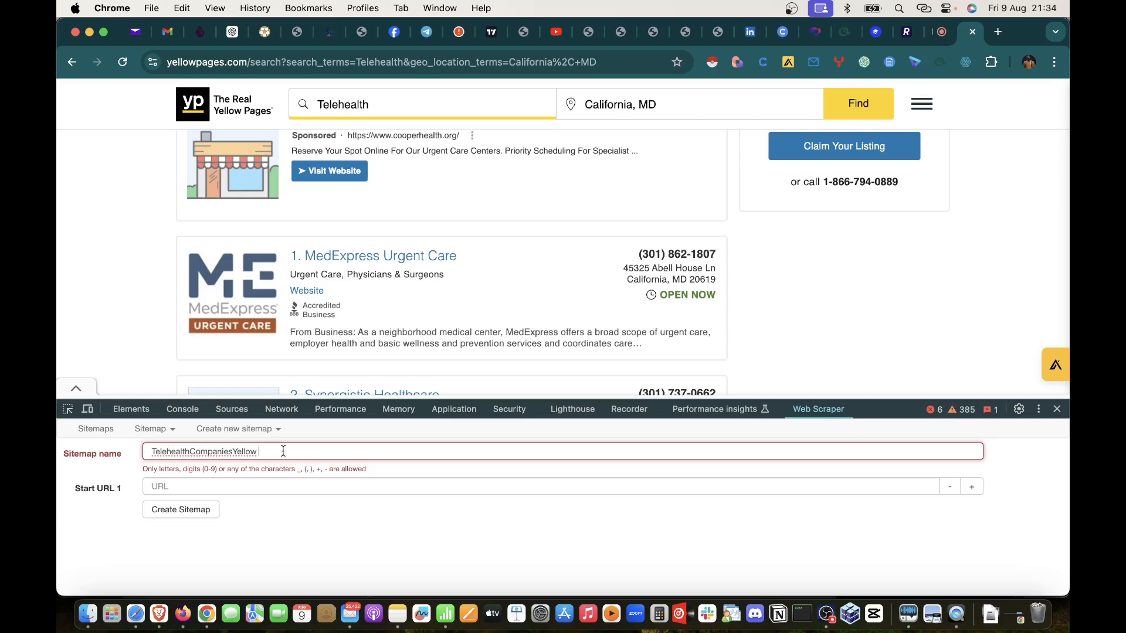
{"action": "key", "text": "BackSpace"}
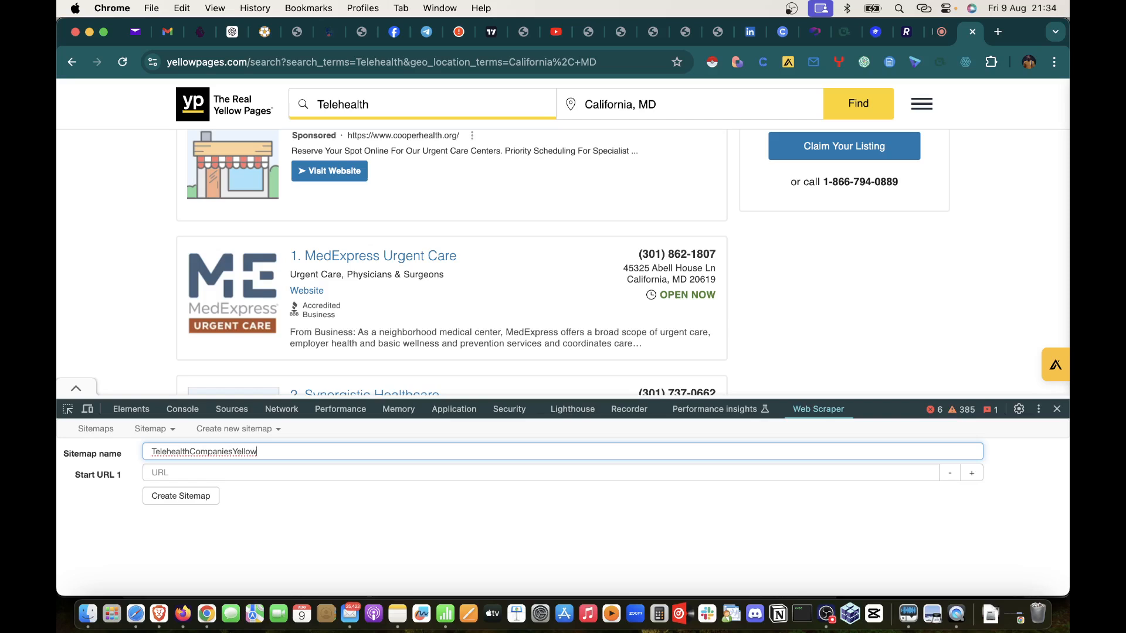
{"action": "type", "text": "Pages"}
{"action": "key", "text": "Tab"}
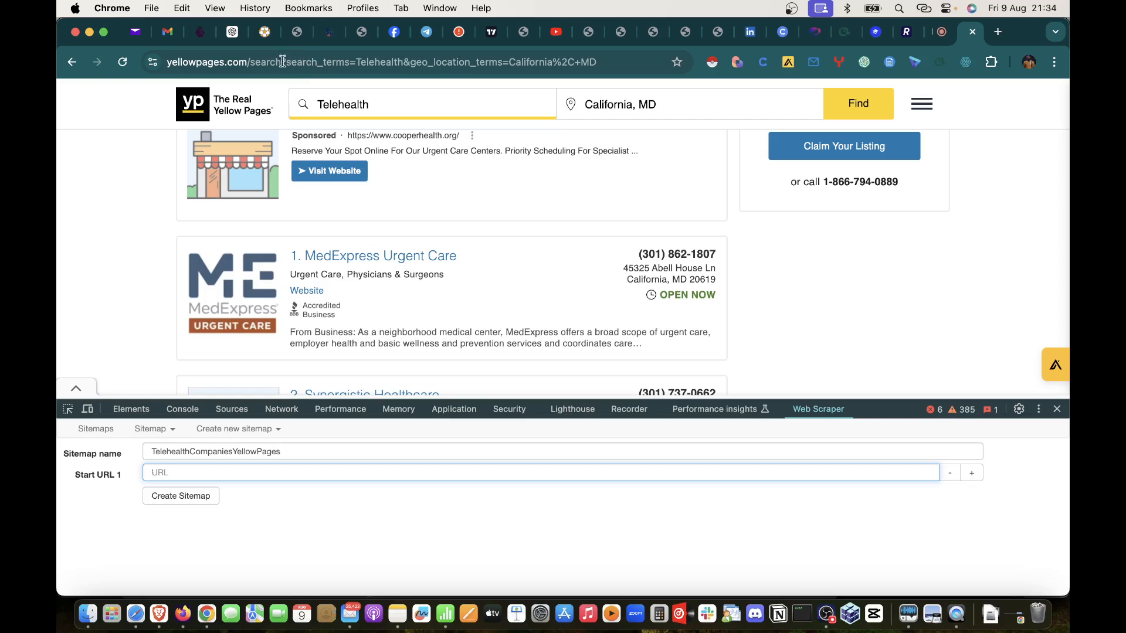
{"action": "left_click", "coordinate": [344, 263]}
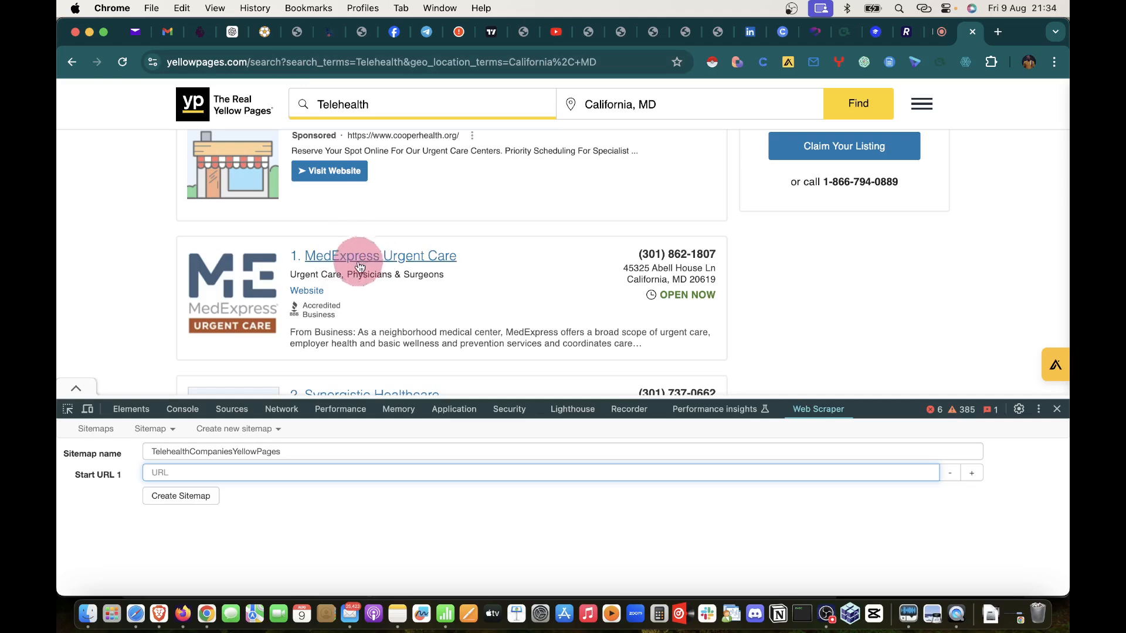
{"action": "left_click", "coordinate": [315, 63]}
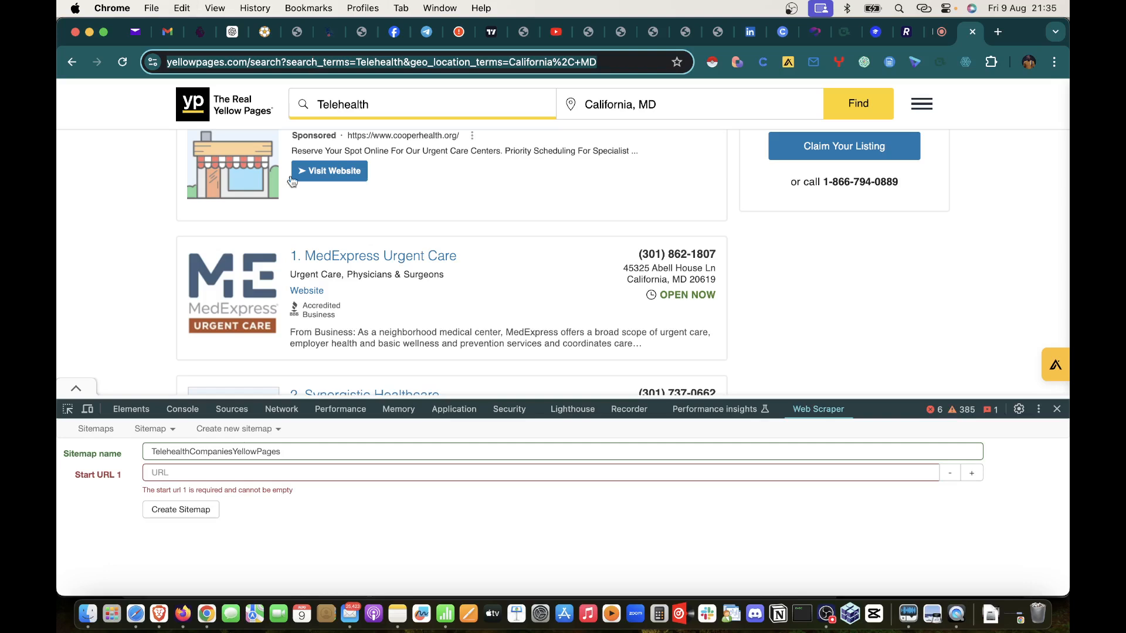
{"action": "left_click", "coordinate": [165, 474]}
{"action": "type", "text": "https://www.yellowpages.com/search?search_terms=Telehealth&geo_location_terms=California%2C+MD"}
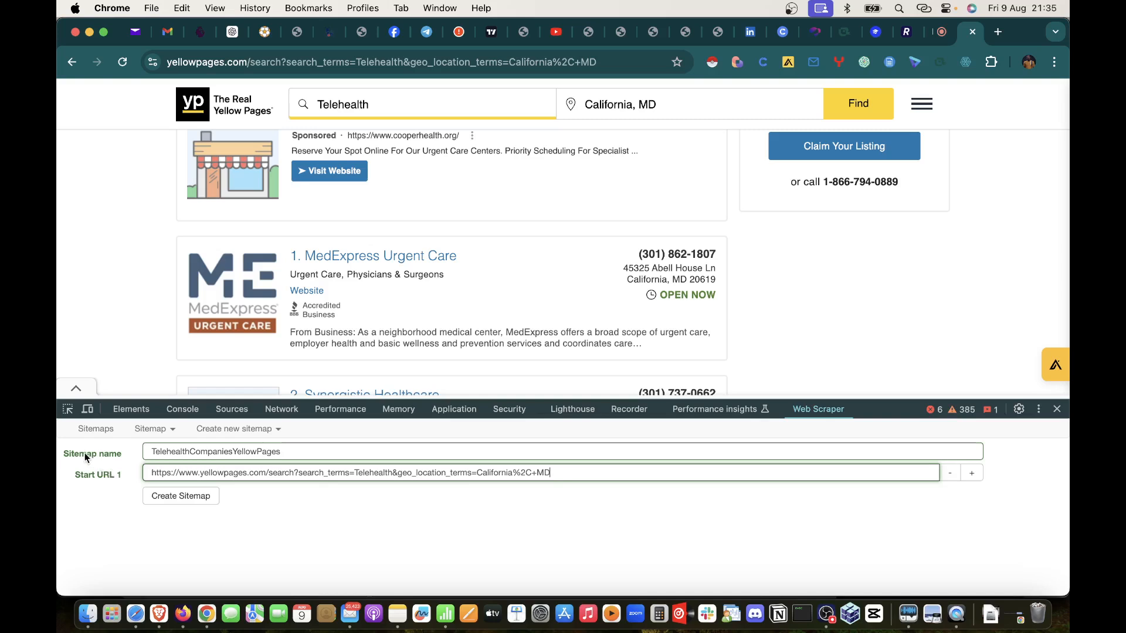
{"action": "left_click", "coordinate": [103, 455]}
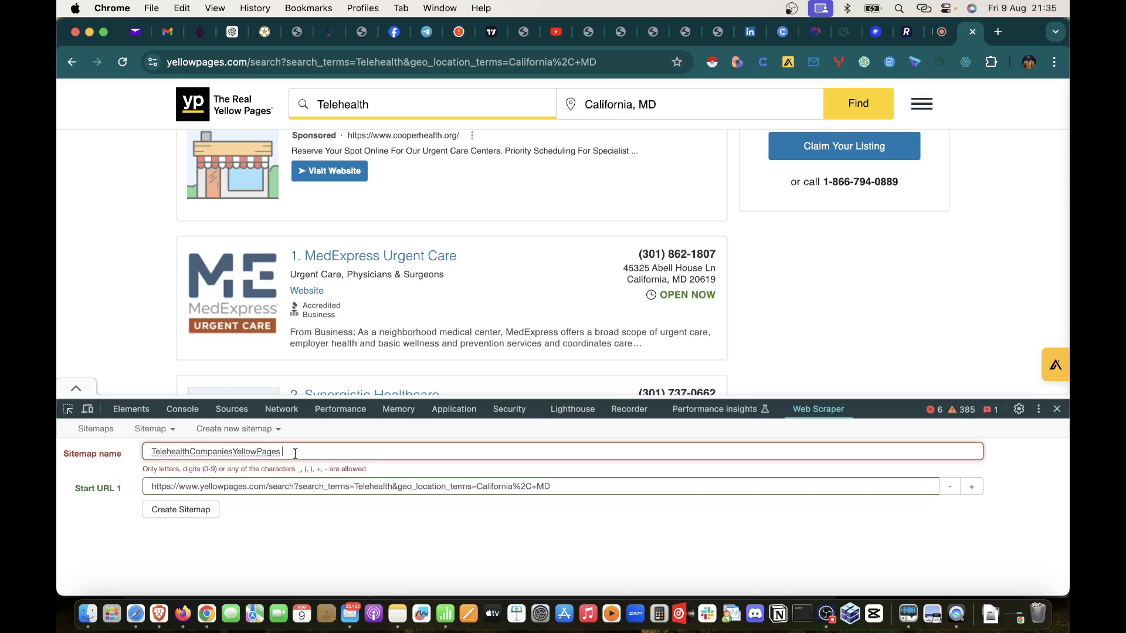
{"action": "key", "text": "BackSpace"}
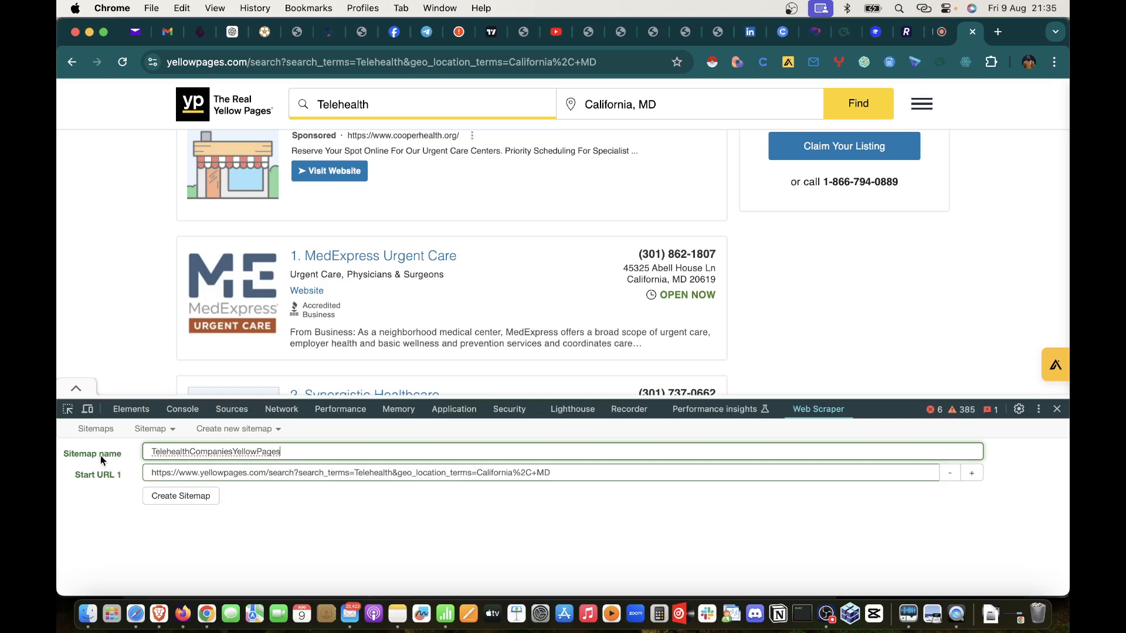
{"action": "left_click", "coordinate": [181, 497]}
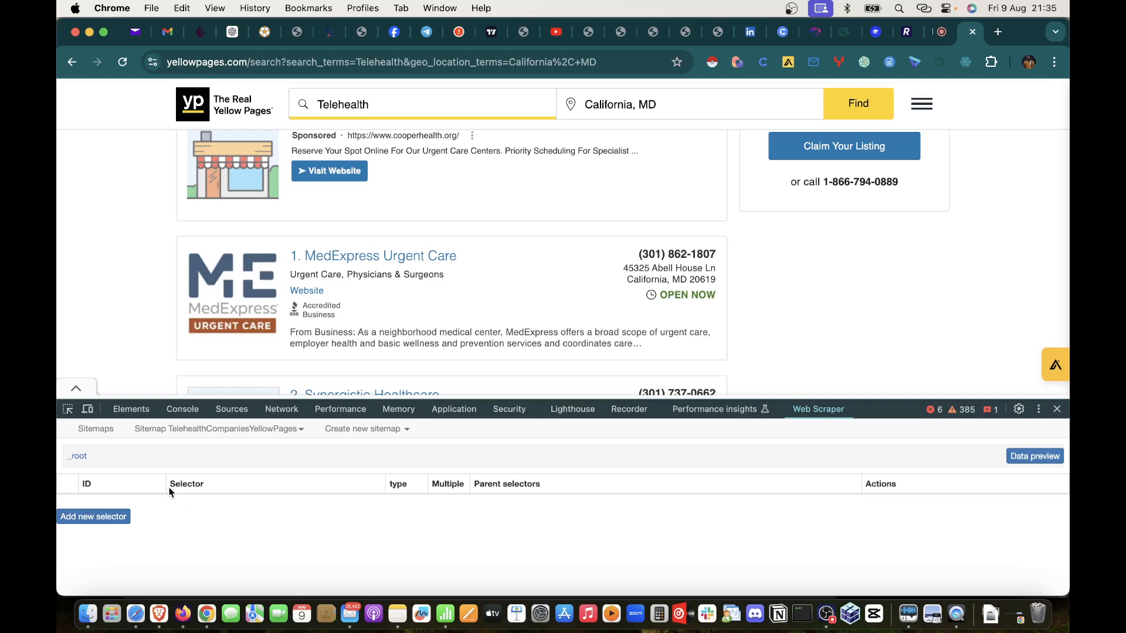
Step: Add a new selector under the sitemap's root and give it the id Link
{"action": "left_click", "coordinate": [104, 522]}
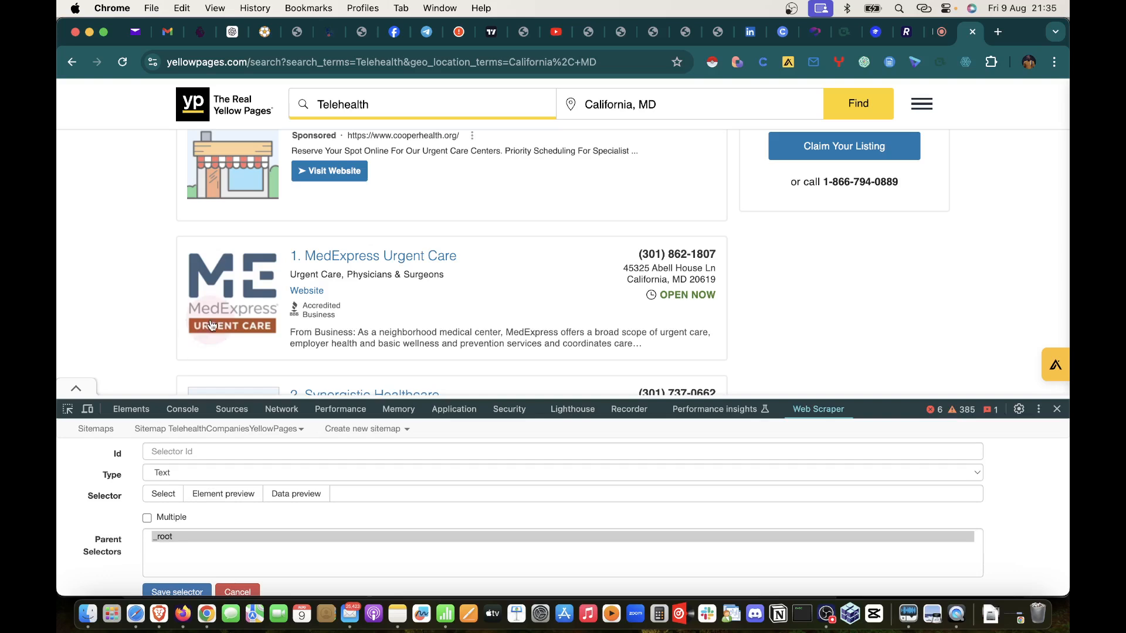
{"action": "scroll", "coordinate": [361, 316], "scroll_direction": "down", "scroll_amount": 2}
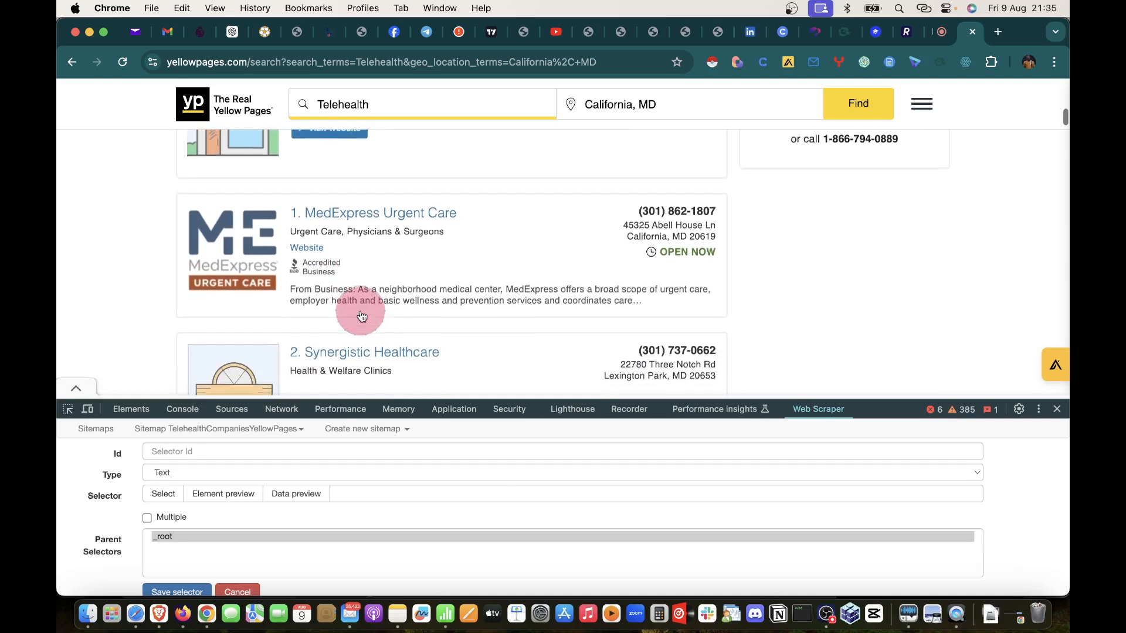
{"action": "scroll", "coordinate": [362, 316], "scroll_direction": "up", "scroll_amount": 1}
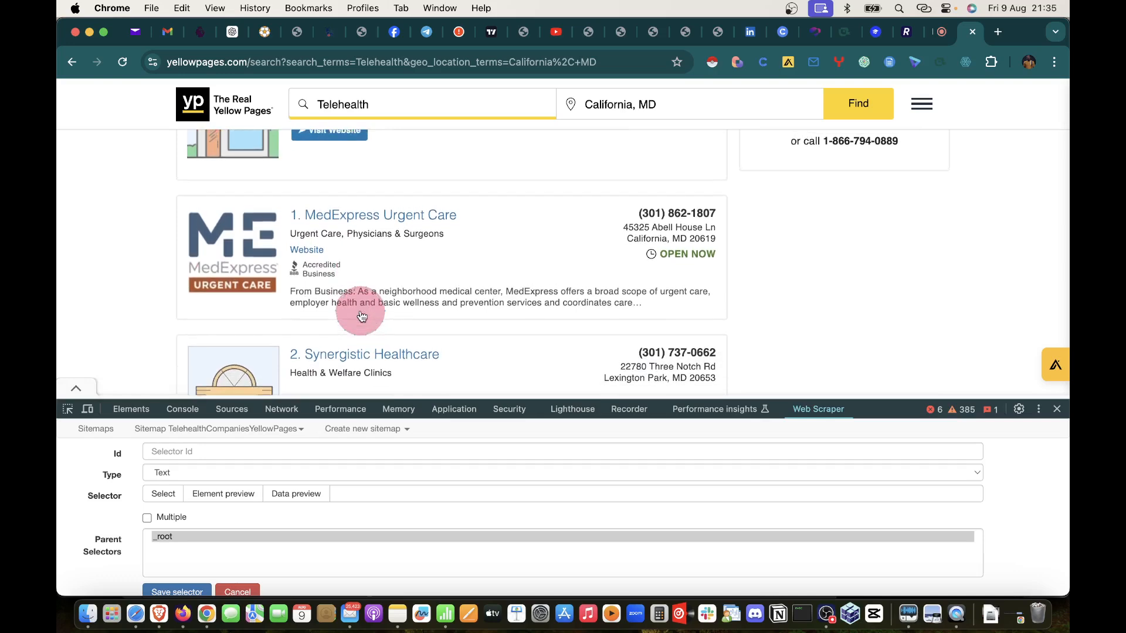
{"action": "left_click", "coordinate": [192, 452]}
{"action": "type", "text": "Link"}
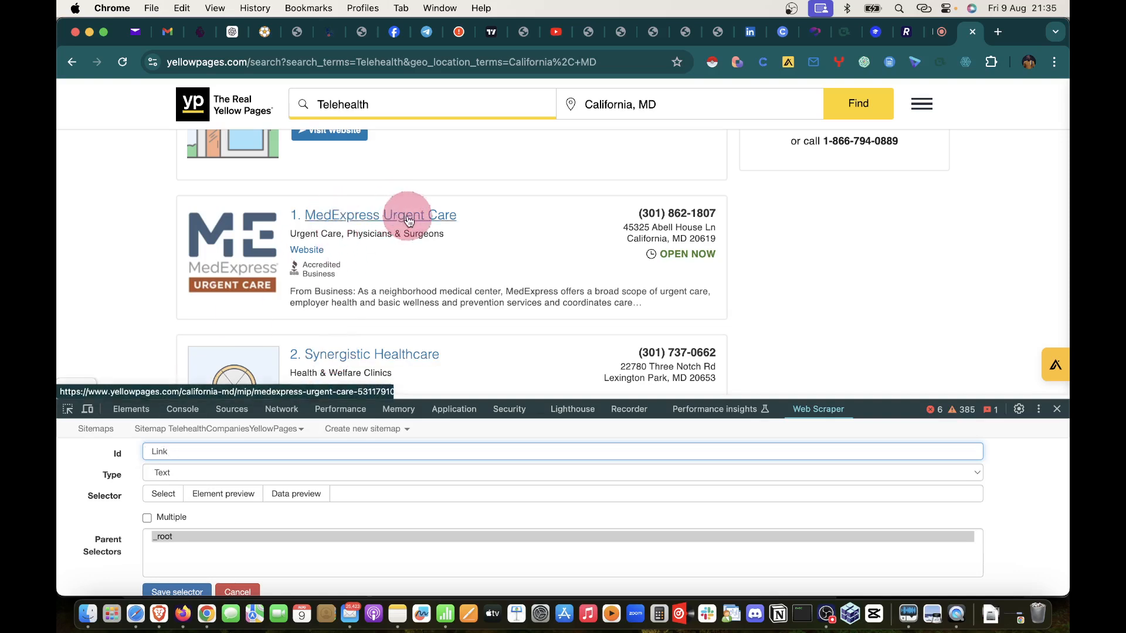
Step: Examine the business details on the MedExpress Urgent Care listing page and return to the search results
{"action": "left_click", "coordinate": [372, 221]}
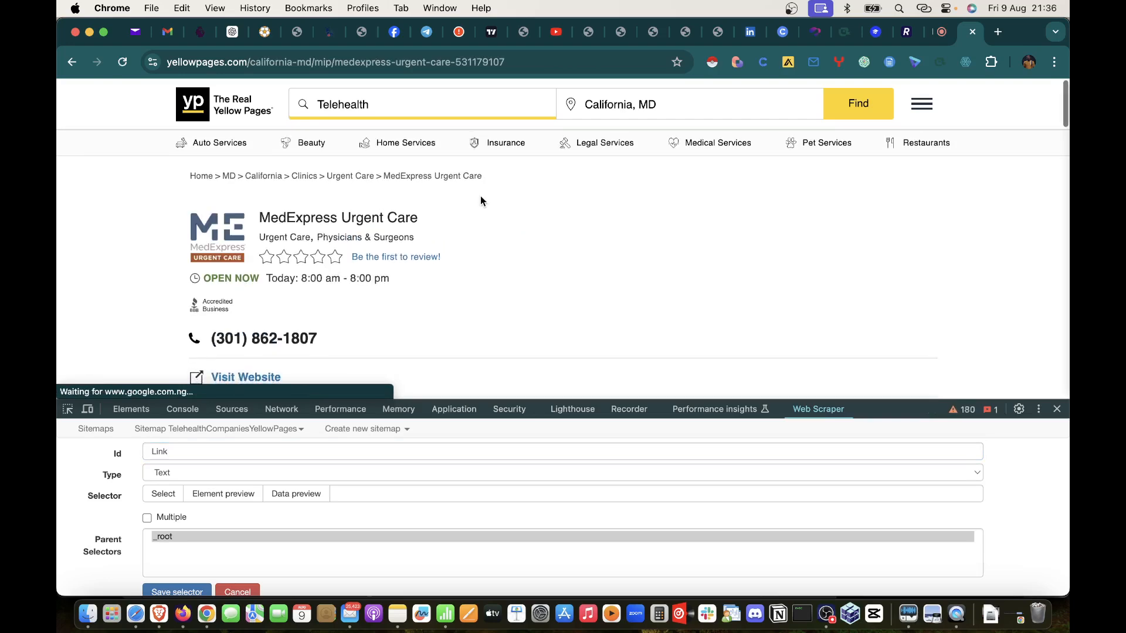
{"action": "scroll", "coordinate": [353, 289], "scroll_direction": "down", "scroll_amount": 5}
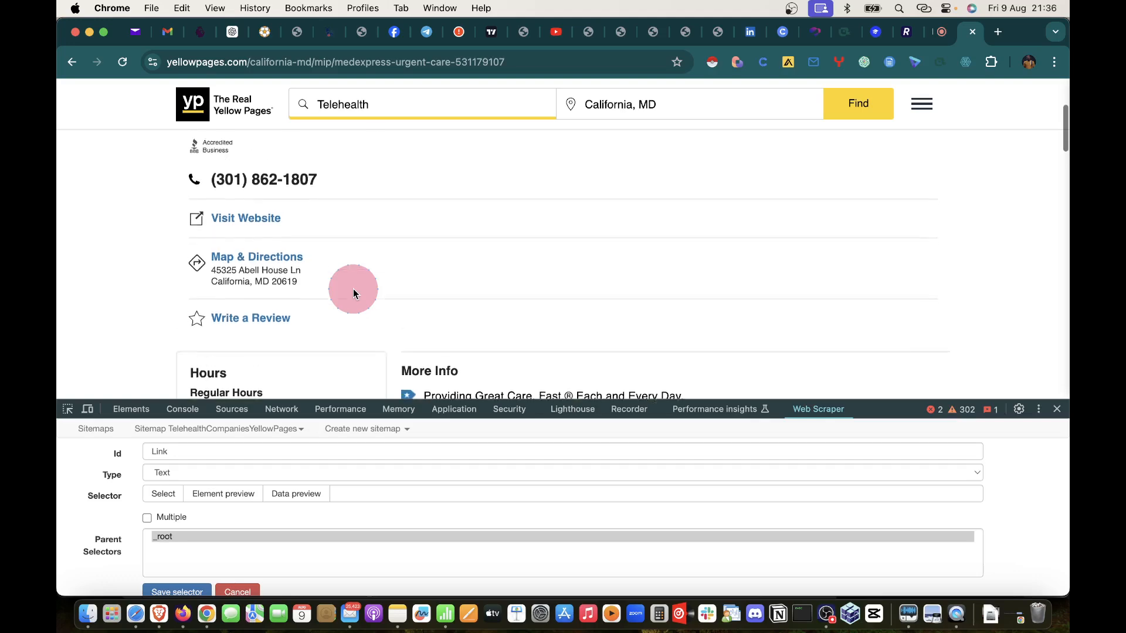
{"action": "scroll", "coordinate": [363, 254], "scroll_direction": "down", "scroll_amount": 6}
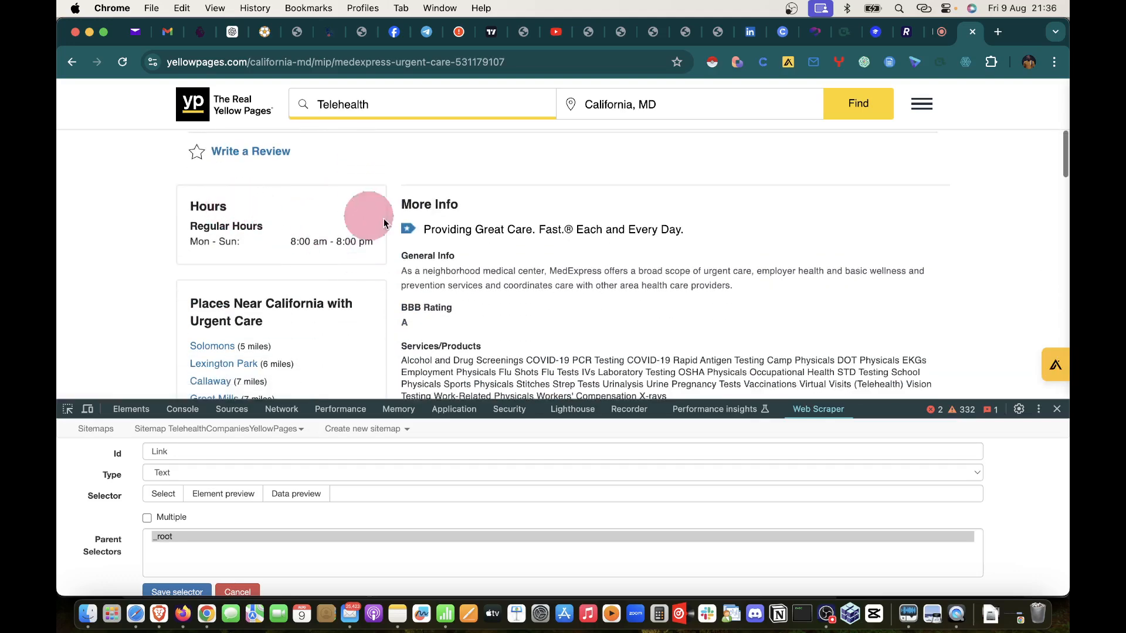
{"action": "scroll", "coordinate": [527, 291], "scroll_direction": "down", "scroll_amount": 5}
{"action": "scroll", "coordinate": [528, 292], "scroll_direction": "down", "scroll_amount": 5}
{"action": "scroll", "coordinate": [527, 292], "scroll_direction": "down", "scroll_amount": 1}
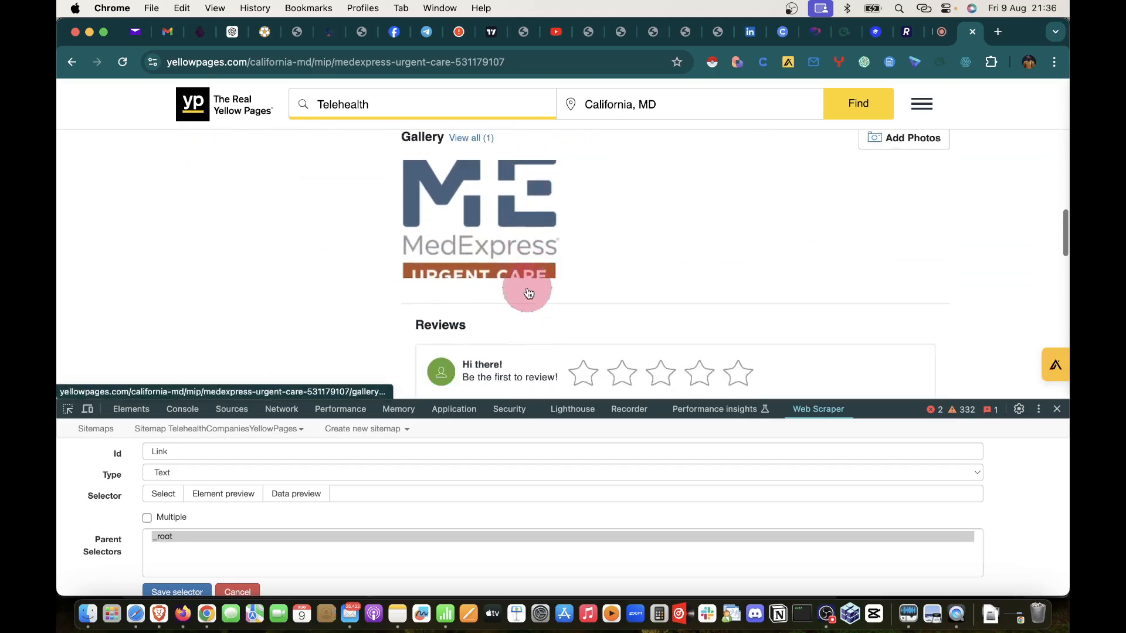
{"action": "scroll", "coordinate": [527, 291], "scroll_direction": "up", "scroll_amount": 10}
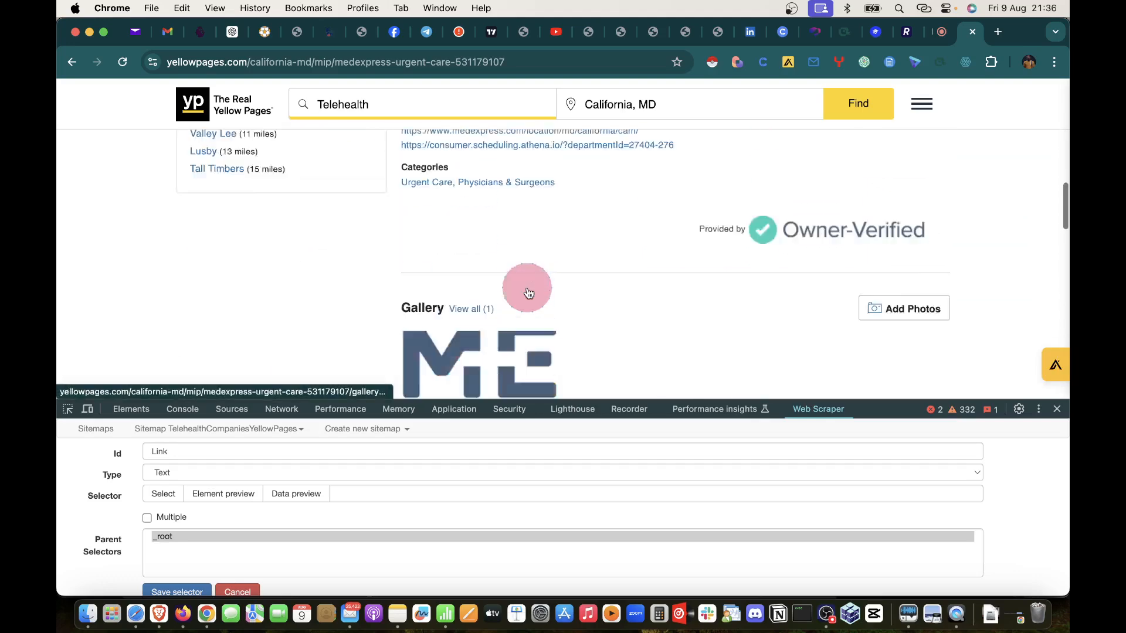
{"action": "left_click", "coordinate": [73, 62]}
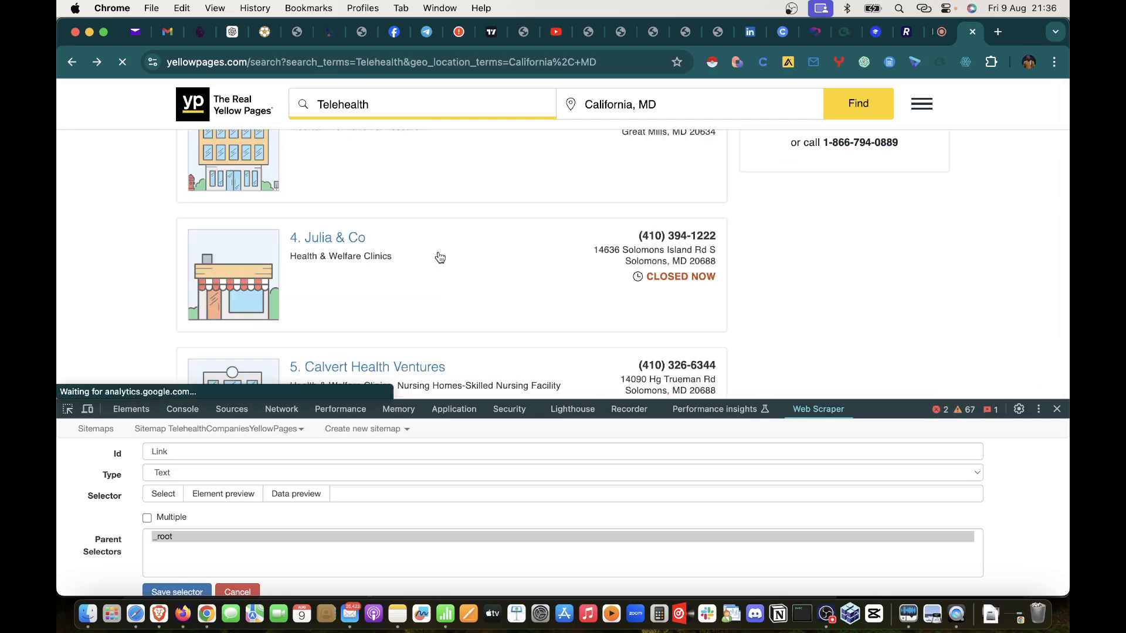
{"action": "scroll", "coordinate": [364, 251], "scroll_direction": "down", "scroll_amount": 1}
{"action": "left_click", "coordinate": [332, 248]}
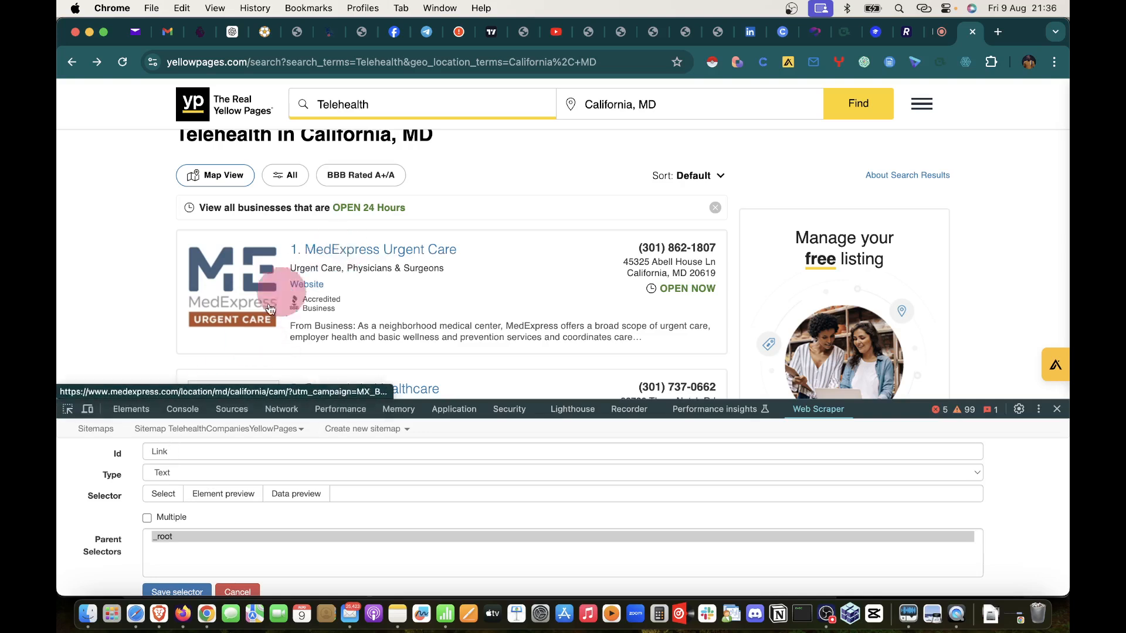
Step: Set the type of the selector named Link to Link
{"action": "left_click", "coordinate": [167, 452]}
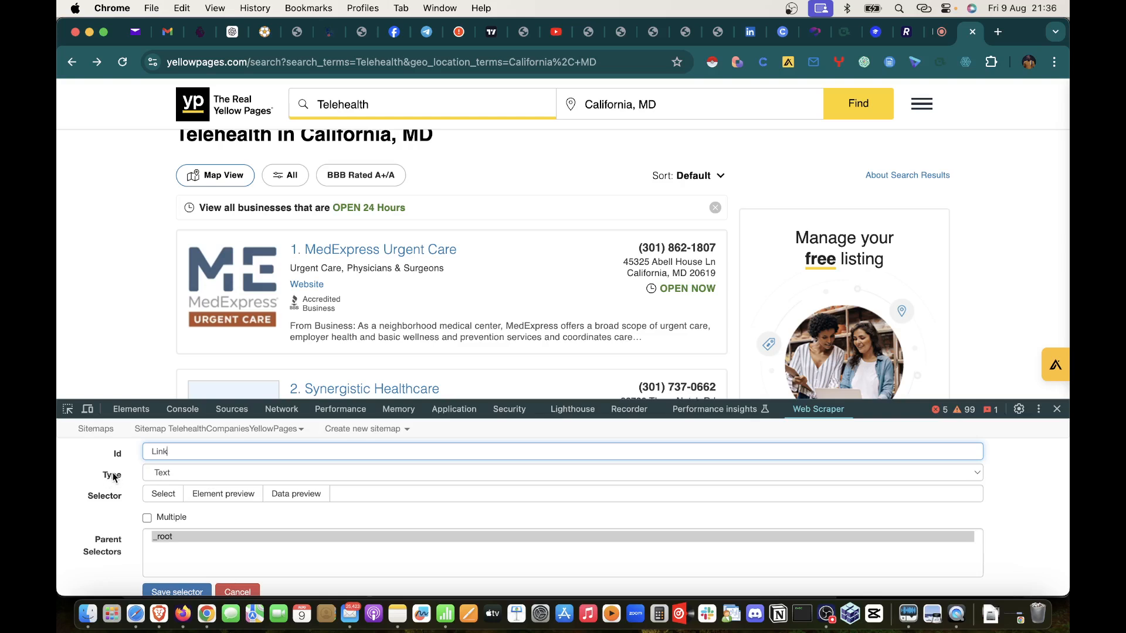
{"action": "left_click", "coordinate": [167, 471]}
{"action": "key", "text": "Down"}
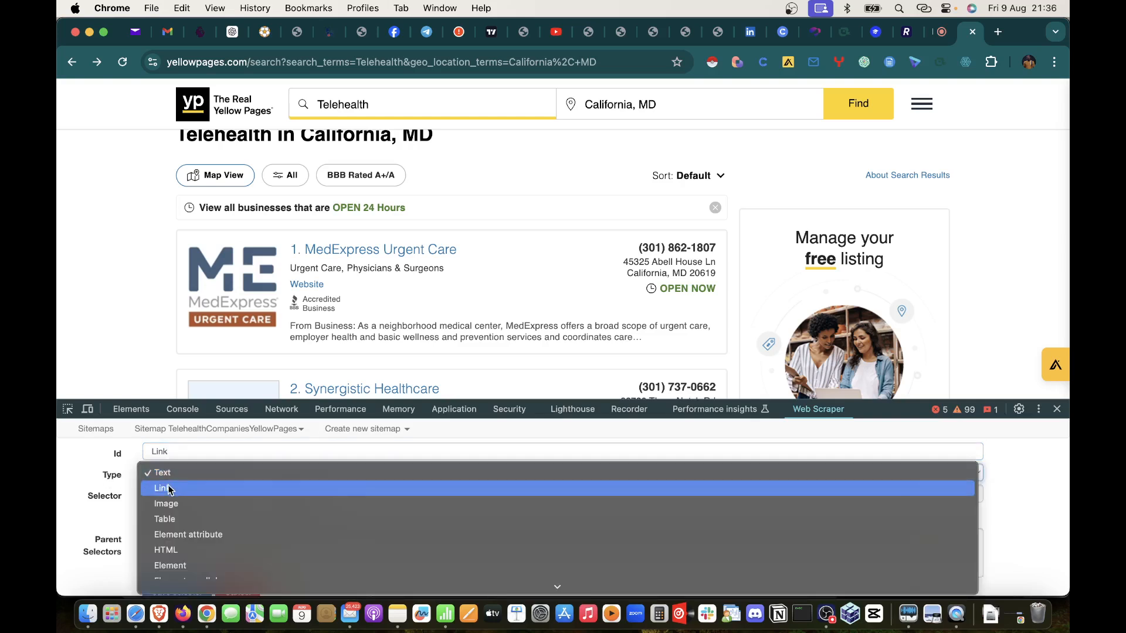
{"action": "key", "text": "Return"}
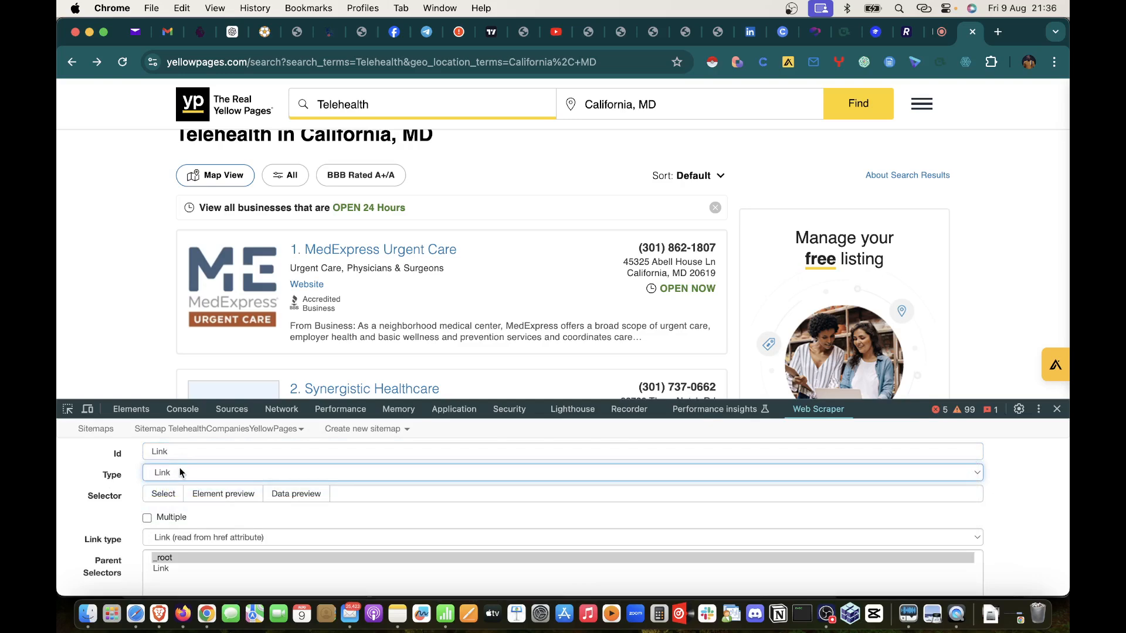
{"action": "left_click", "coordinate": [159, 474]}
{"action": "left_click", "coordinate": [161, 478]}
{"action": "scroll", "coordinate": [162, 482], "scroll_direction": "down", "scroll_amount": 1}
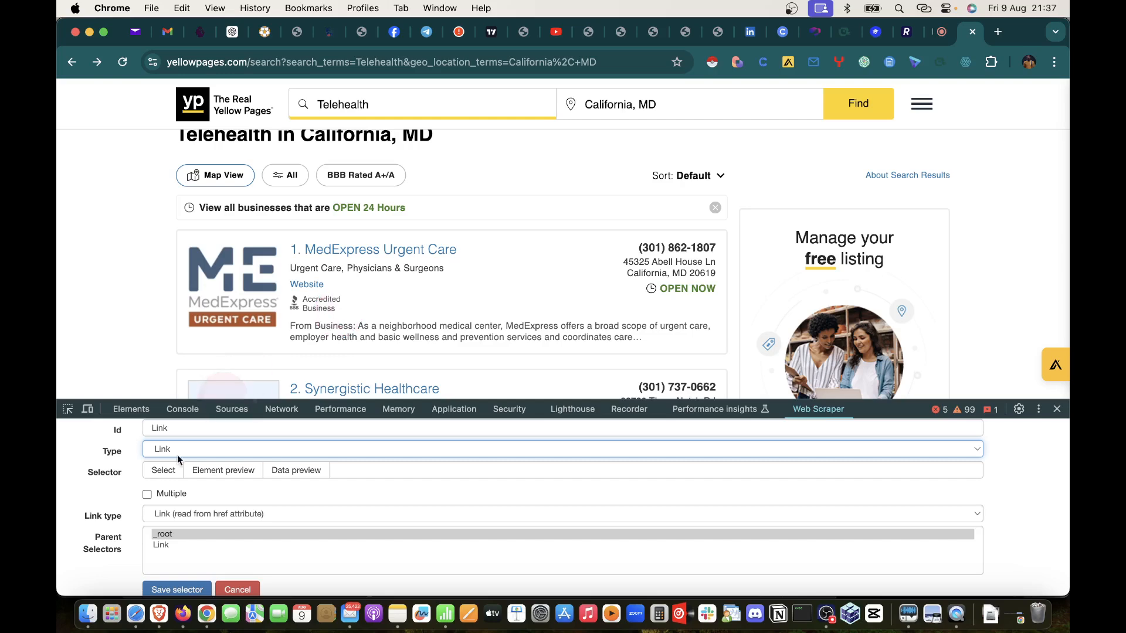
Step: Enable Multiple for the Link selector and pick the MedExpress Urgent Care and Synergistic Healthcare business names as its elements
{"action": "left_click", "coordinate": [147, 496]}
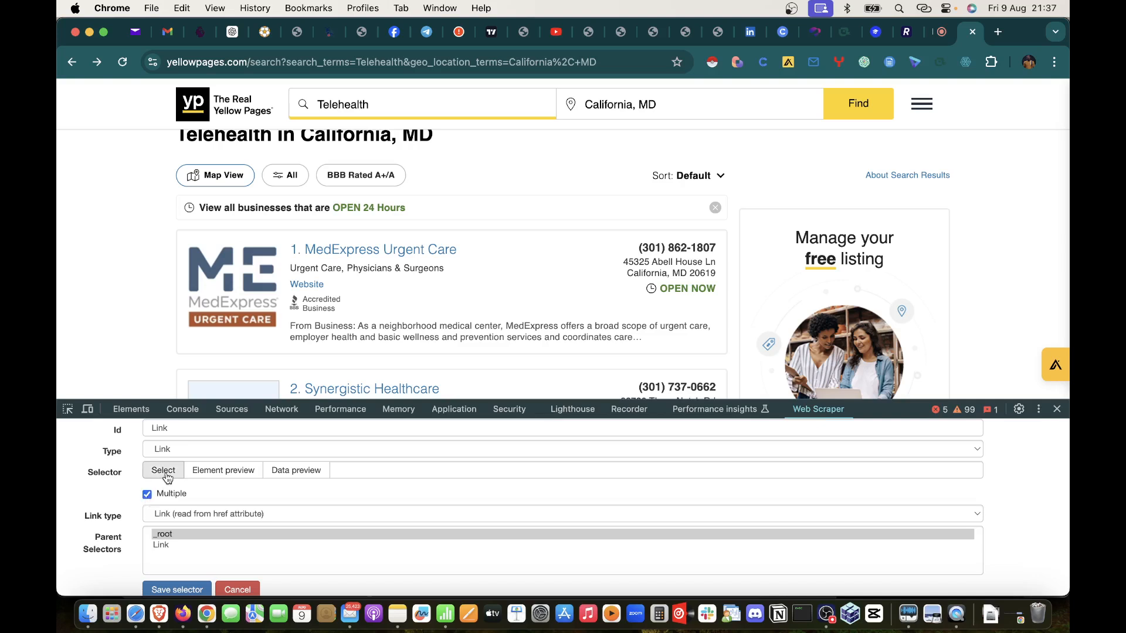
{"action": "left_click", "coordinate": [147, 494]}
{"action": "left_click", "coordinate": [163, 470]}
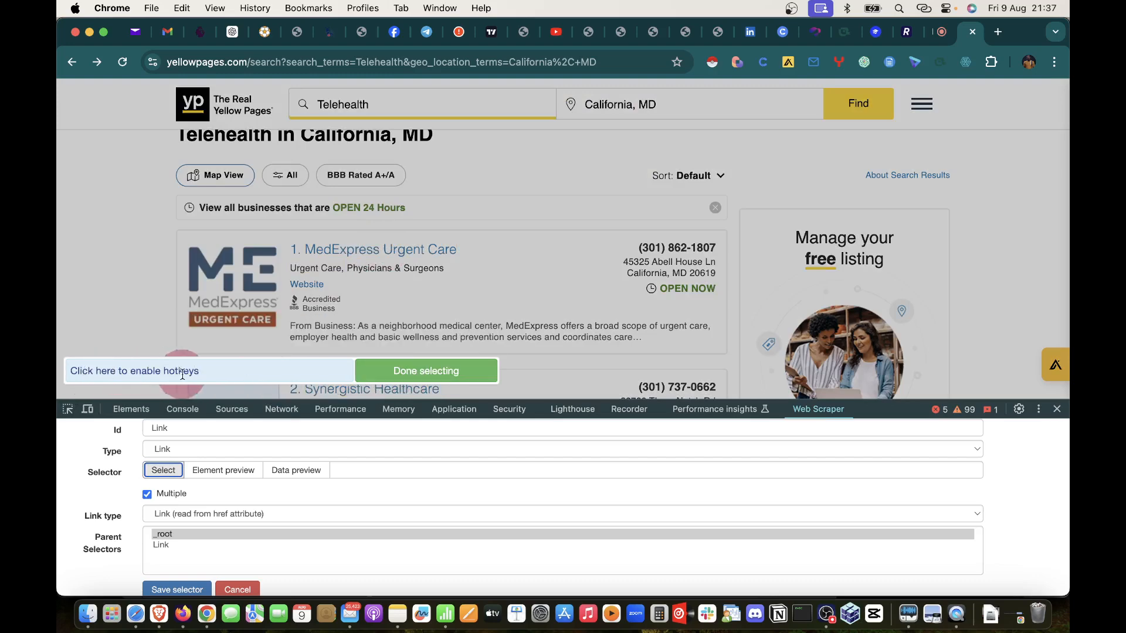
{"action": "left_click", "coordinate": [410, 377]}
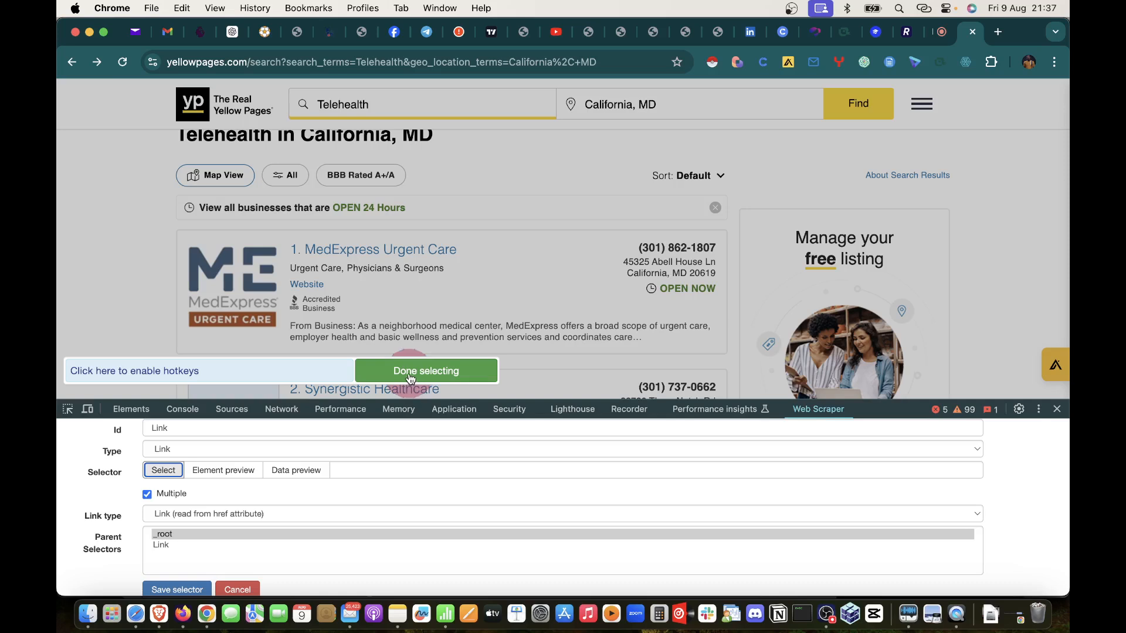
{"action": "left_click", "coordinate": [381, 256]}
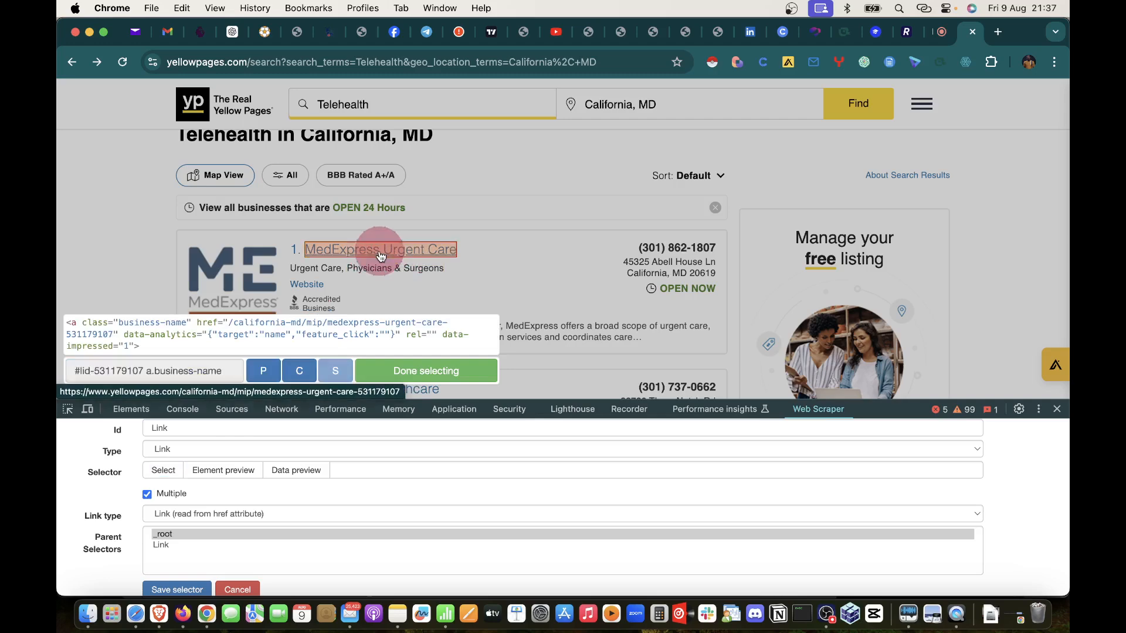
{"action": "scroll", "coordinate": [410, 246], "scroll_direction": "down", "scroll_amount": 5}
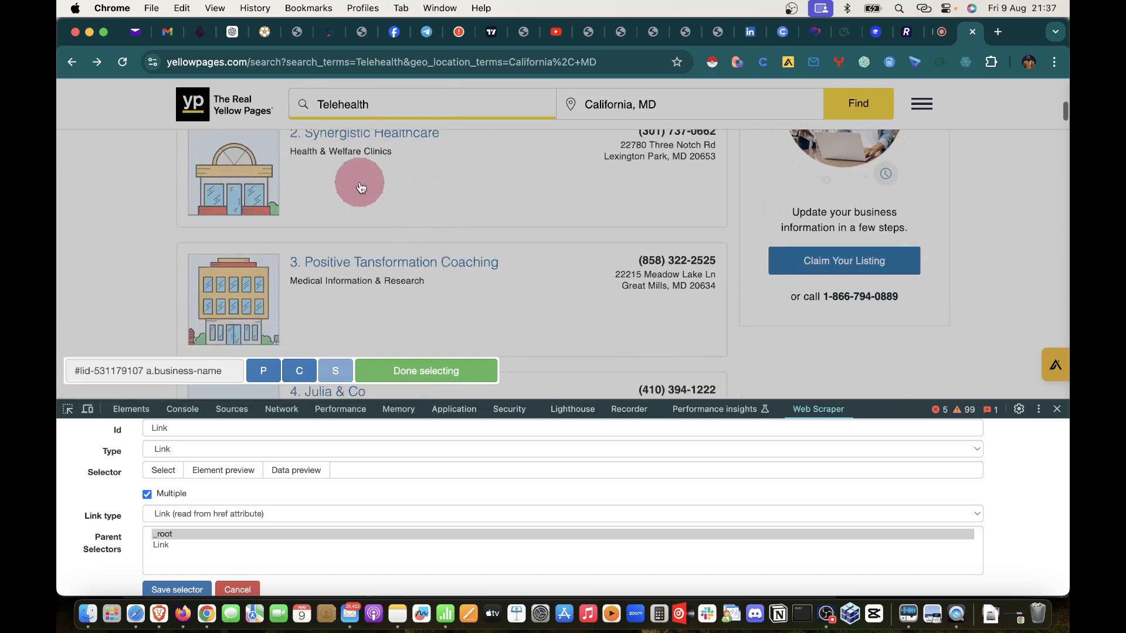
{"action": "scroll", "coordinate": [369, 182], "scroll_direction": "up", "scroll_amount": 2}
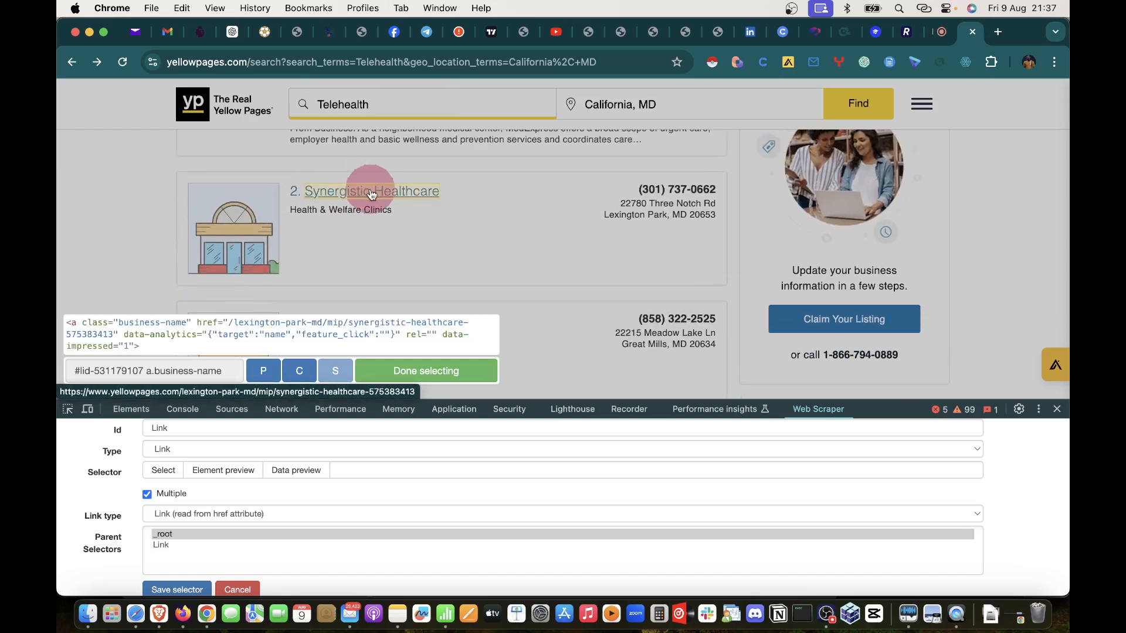
{"action": "left_click", "coordinate": [371, 197]}
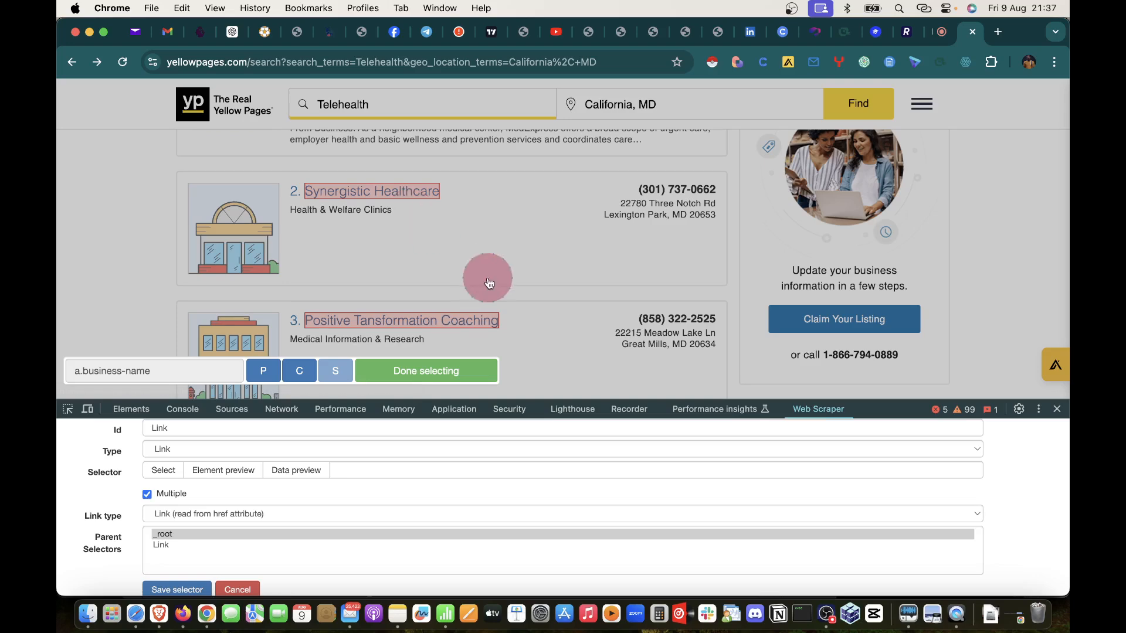
Step: Examine the whole results list to check which business names the a.business-name selection covers
{"action": "scroll", "coordinate": [486, 280], "scroll_direction": "down", "scroll_amount": 10}
{"action": "scroll", "coordinate": [490, 284], "scroll_direction": "down", "scroll_amount": 20}
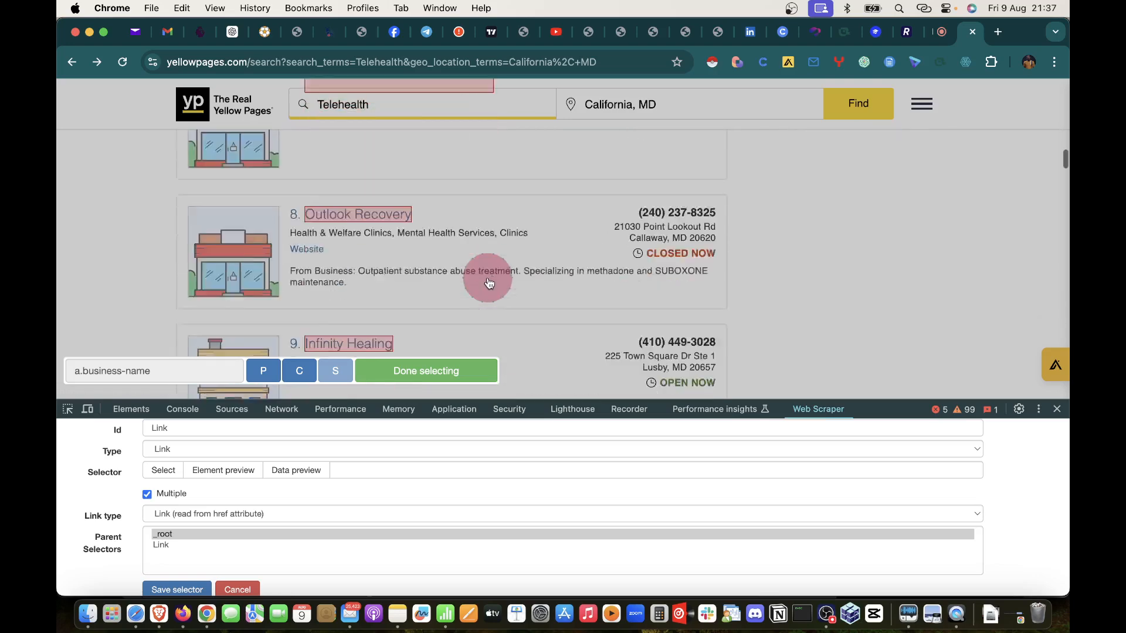
{"action": "scroll", "coordinate": [489, 283], "scroll_direction": "down", "scroll_amount": 20}
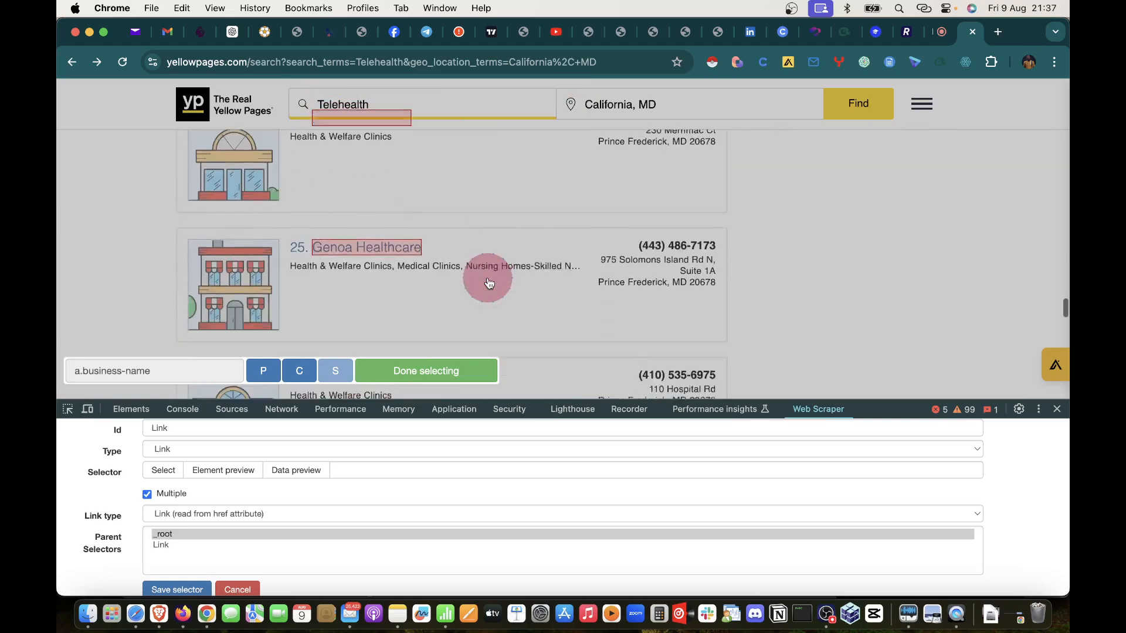
{"action": "scroll", "coordinate": [489, 283], "scroll_direction": "up", "scroll_amount": 4}
{"action": "scroll", "coordinate": [489, 283], "scroll_direction": "down", "scroll_amount": 2}
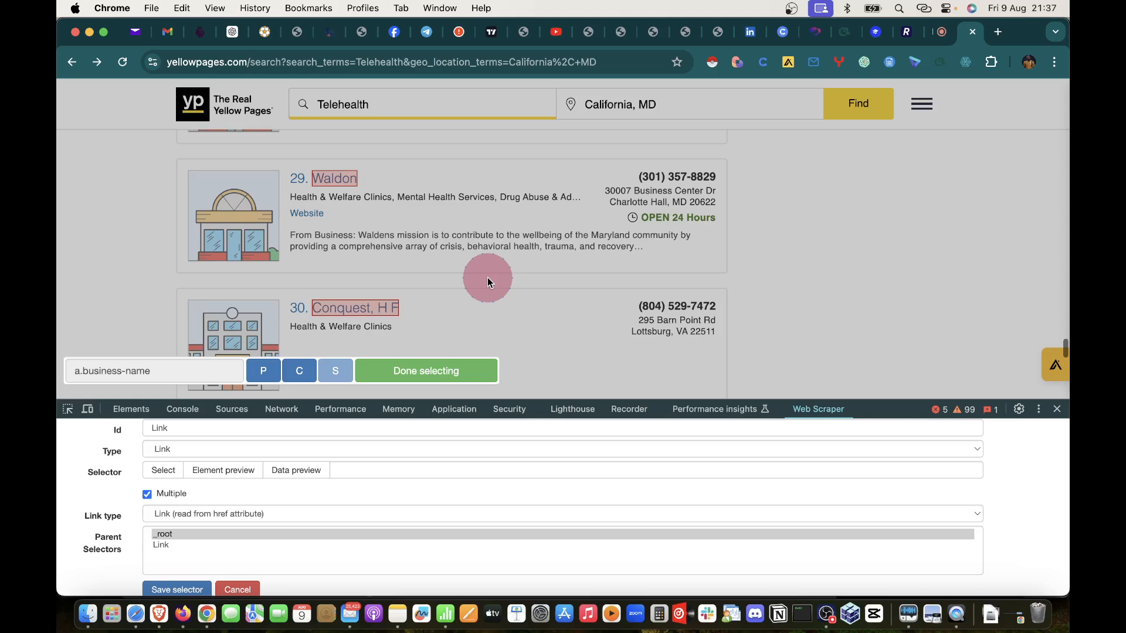
{"action": "scroll", "coordinate": [489, 283], "scroll_direction": "up", "scroll_amount": 20}
{"action": "scroll", "coordinate": [489, 283], "scroll_direction": "up", "scroll_amount": 20}
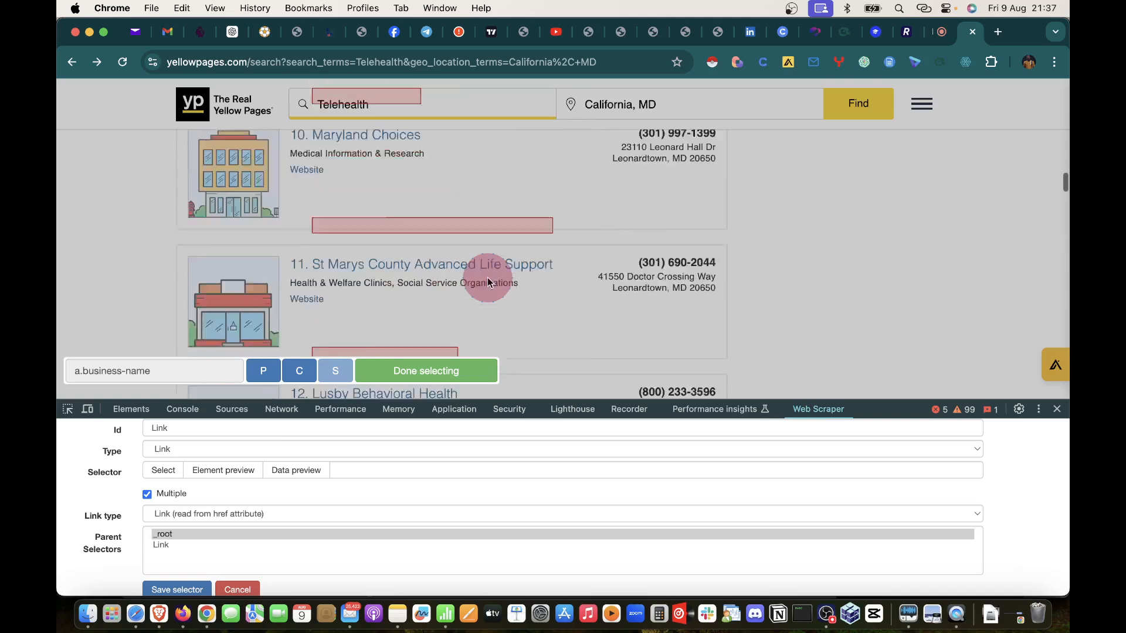
{"action": "scroll", "coordinate": [489, 283], "scroll_direction": "down", "scroll_amount": 1}
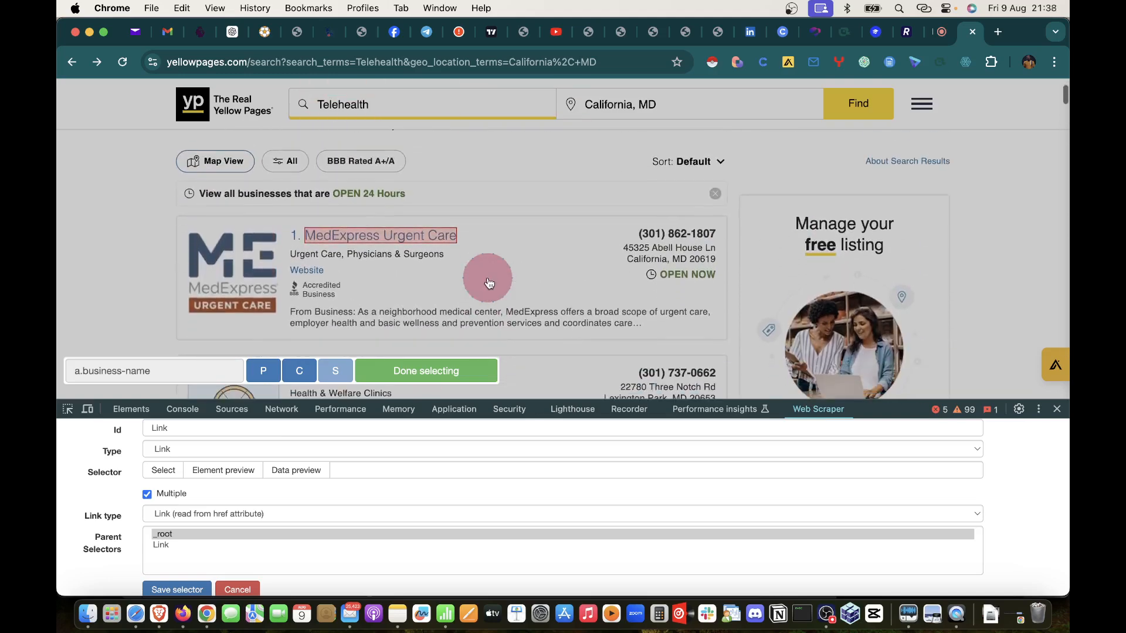
Step: Finish the element selection with a.business-name and save the Link selector
{"action": "left_click", "coordinate": [412, 379]}
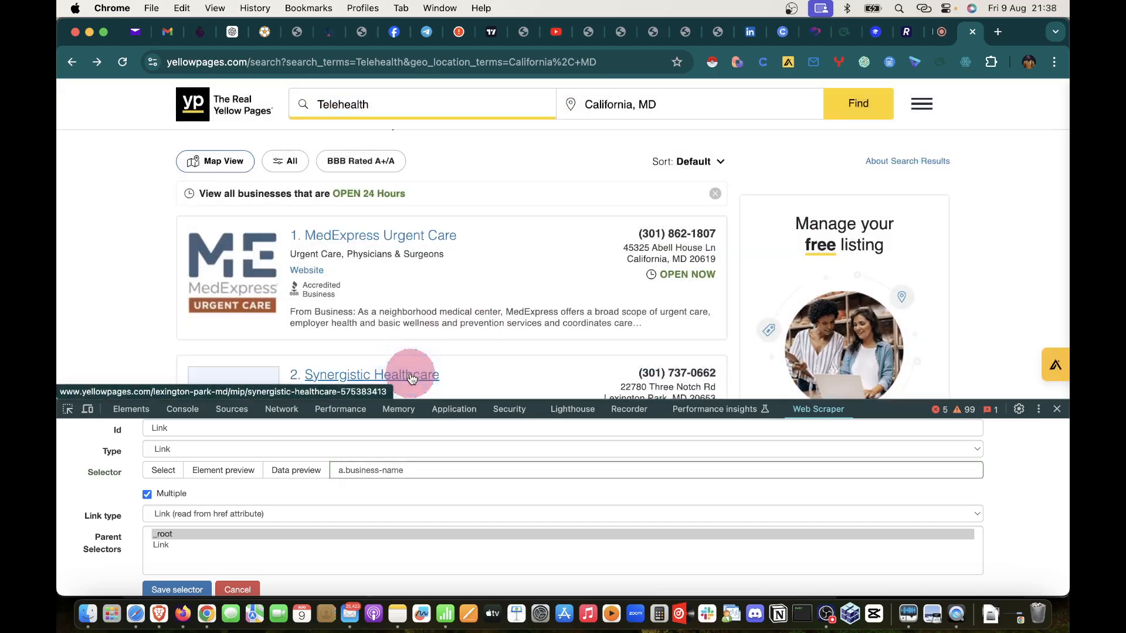
{"action": "scroll", "coordinate": [237, 493], "scroll_direction": "down", "scroll_amount": 1}
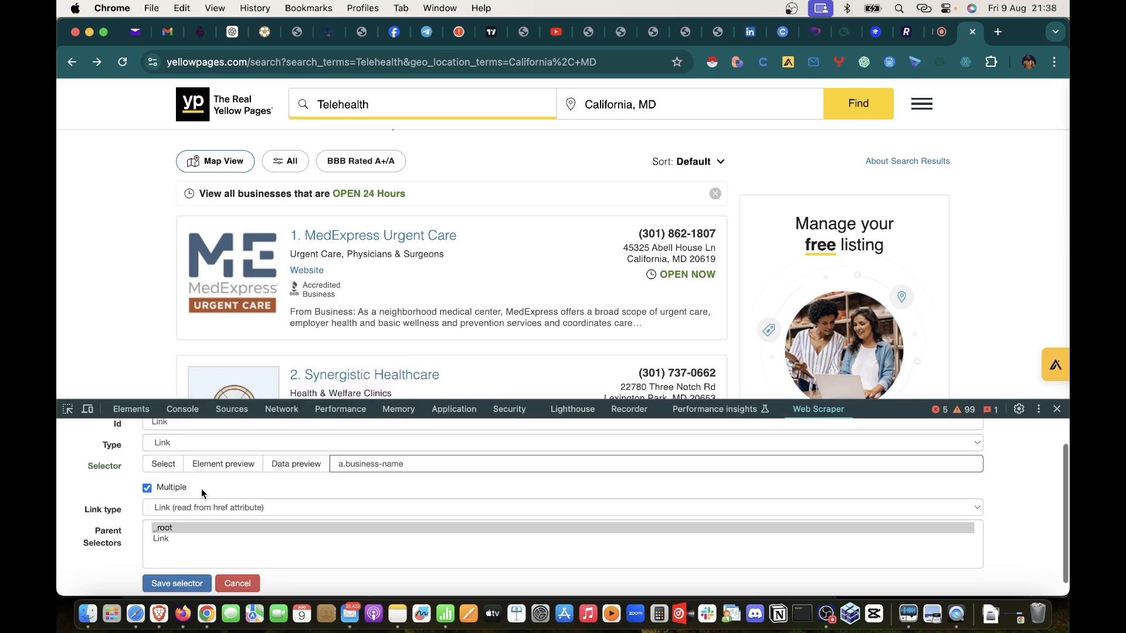
{"action": "left_click", "coordinate": [171, 586]}
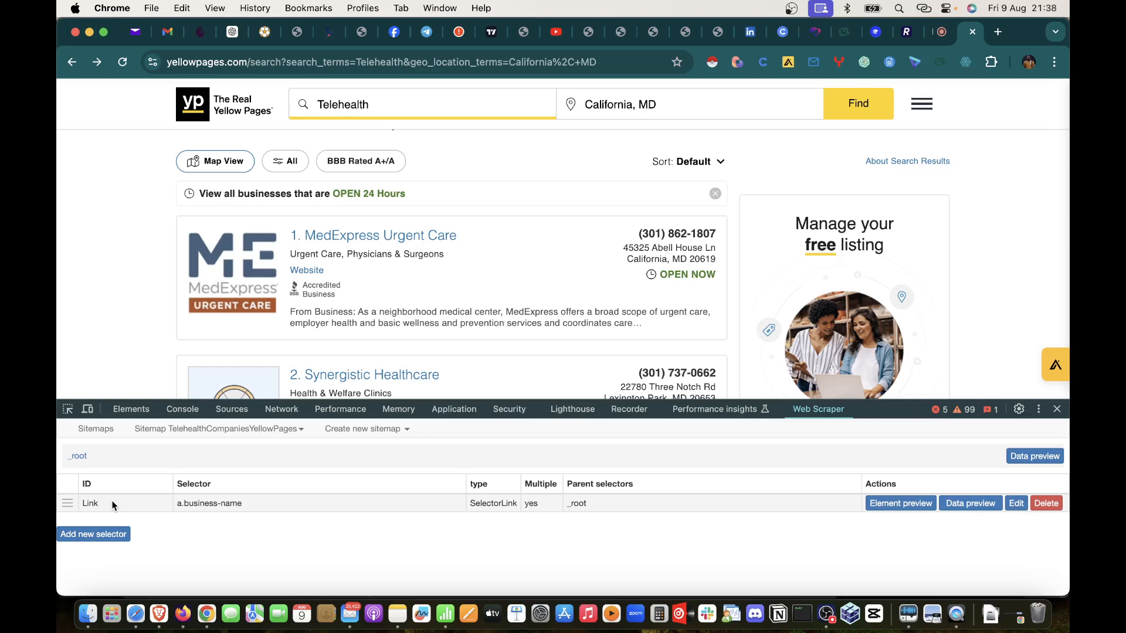
Step: Switch to Brave and open yellowpages.com in a new tab
{"action": "left_click", "coordinate": [161, 604]}
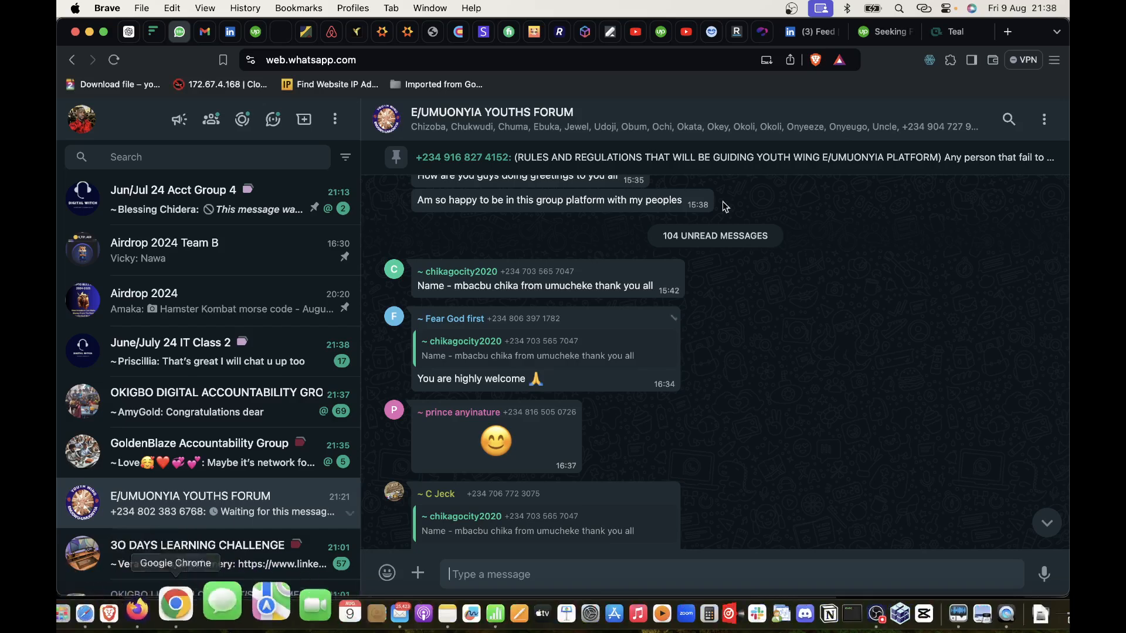
{"action": "left_click", "coordinate": [1006, 32]}
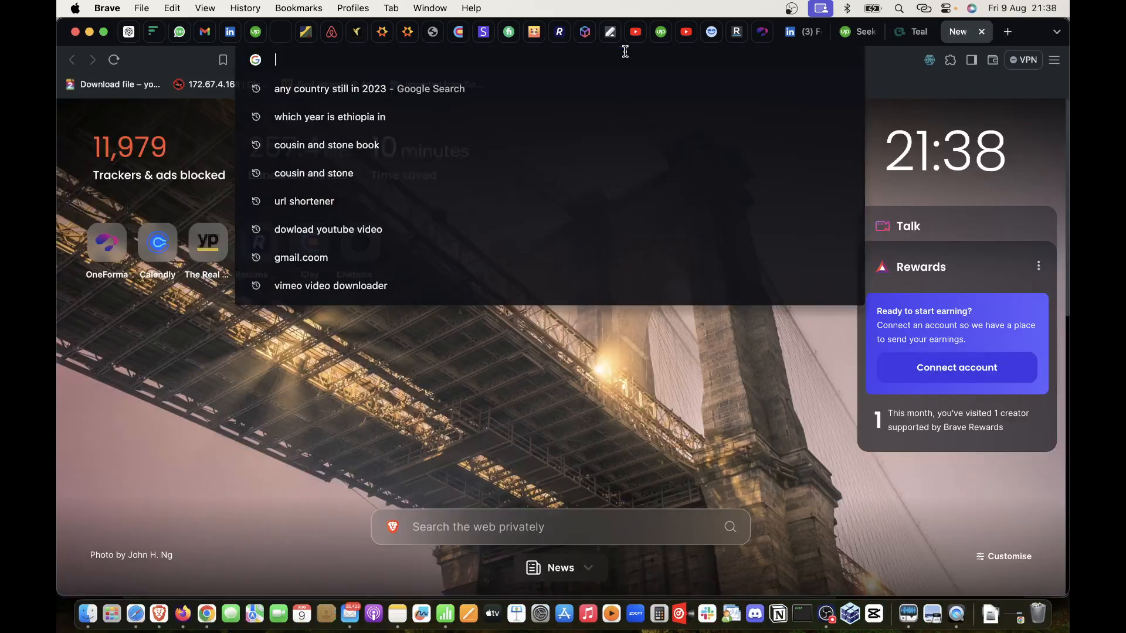
{"action": "type", "text": "yellowpages.com"}
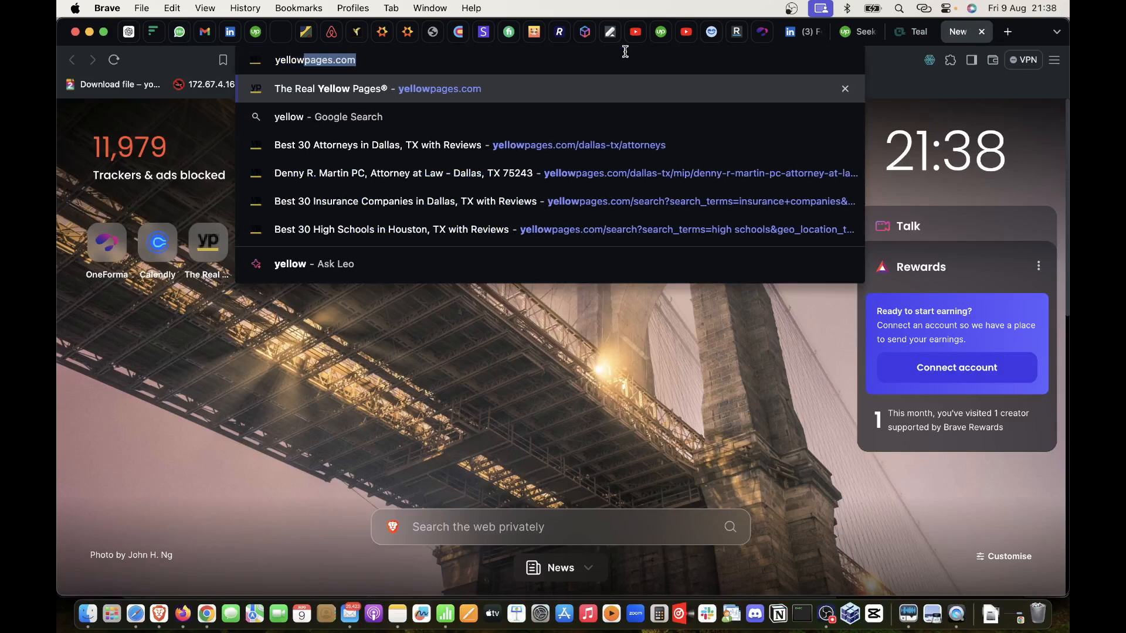
{"action": "key", "text": "Return"}
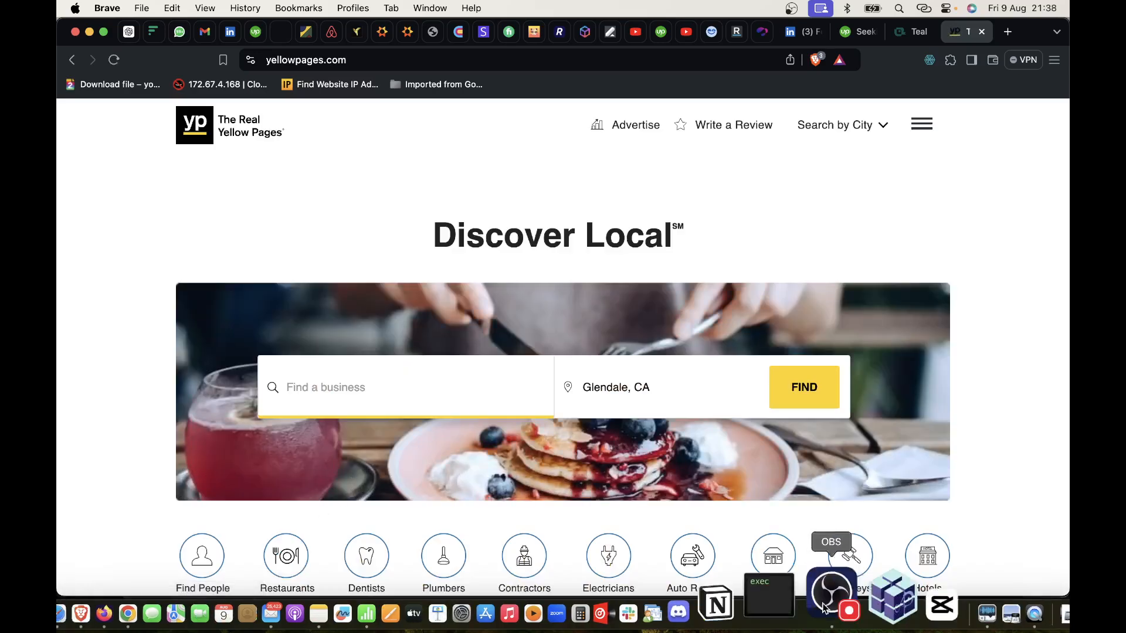
Step: Return to the Telehealth results in Chrome and save the open Link selector form
{"action": "left_click", "coordinate": [827, 607]}
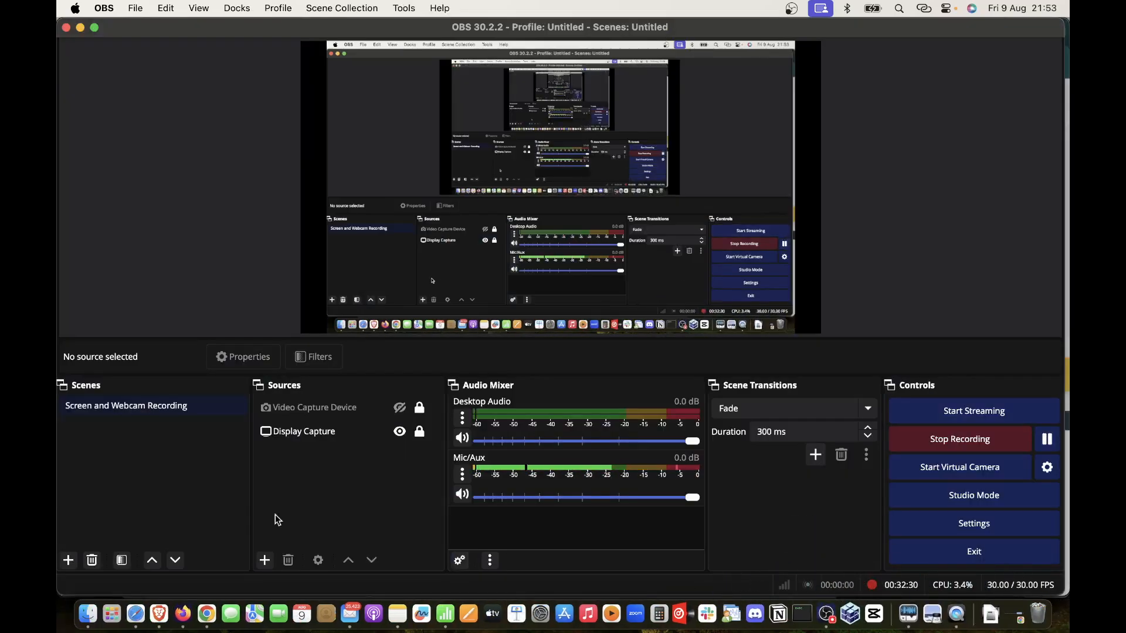
{"action": "left_click", "coordinate": [204, 599]}
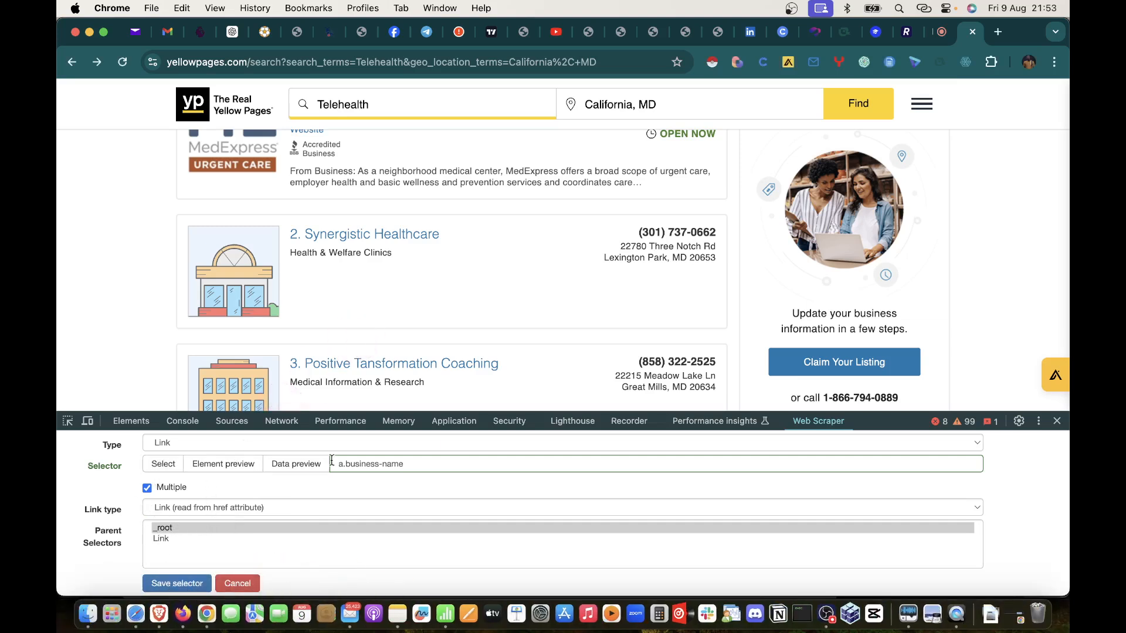
{"action": "left_click", "coordinate": [176, 585]}
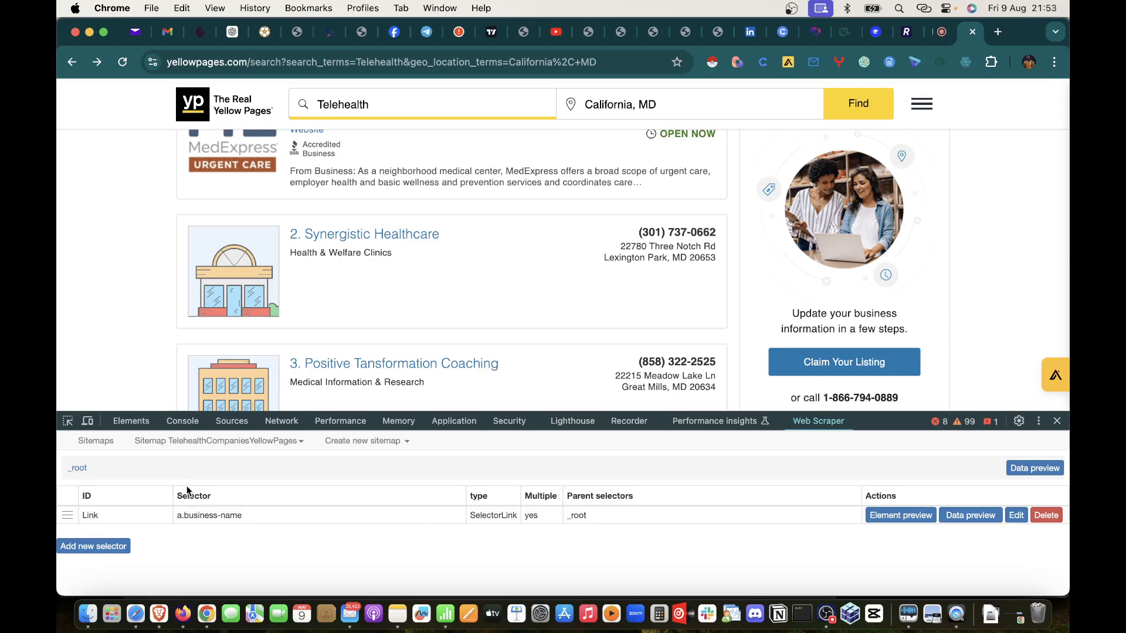
Step: Go inside the Link selector in the sitemap and open the MedExpress Urgent Care listing page
{"action": "left_click", "coordinate": [103, 516]}
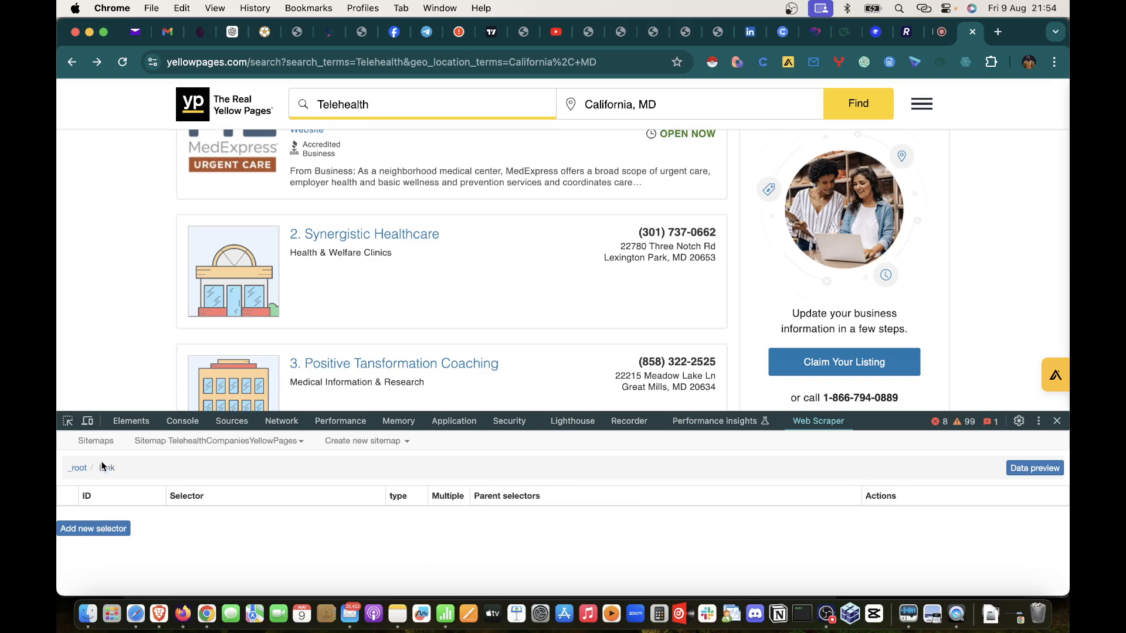
{"action": "left_click", "coordinate": [94, 442]}
{"action": "left_click", "coordinate": [116, 507]}
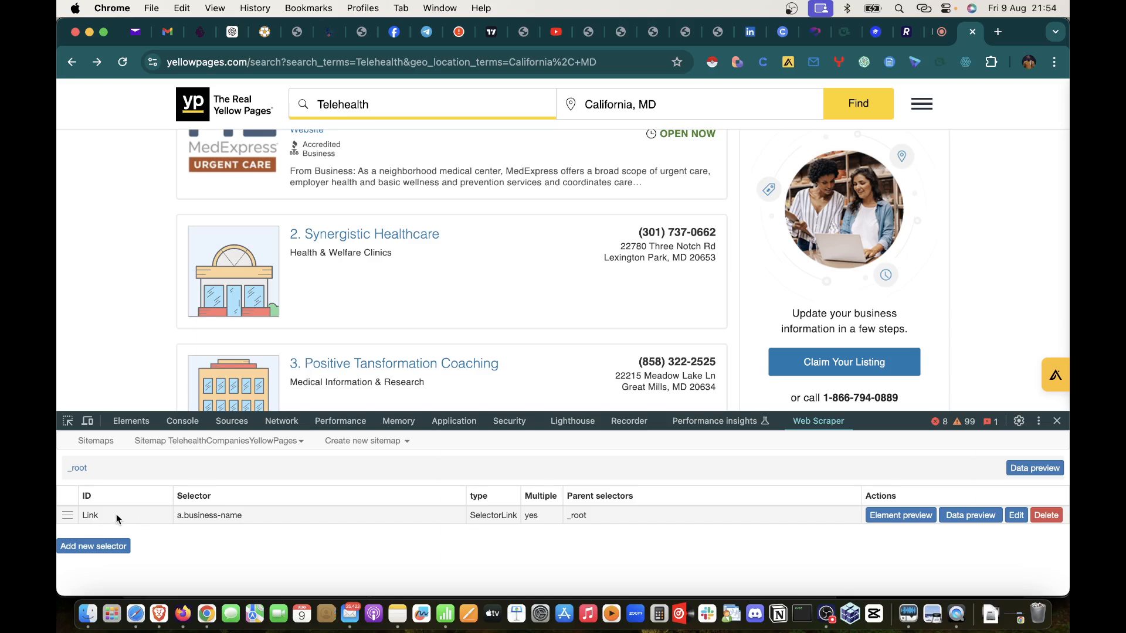
{"action": "left_click", "coordinate": [116, 518]}
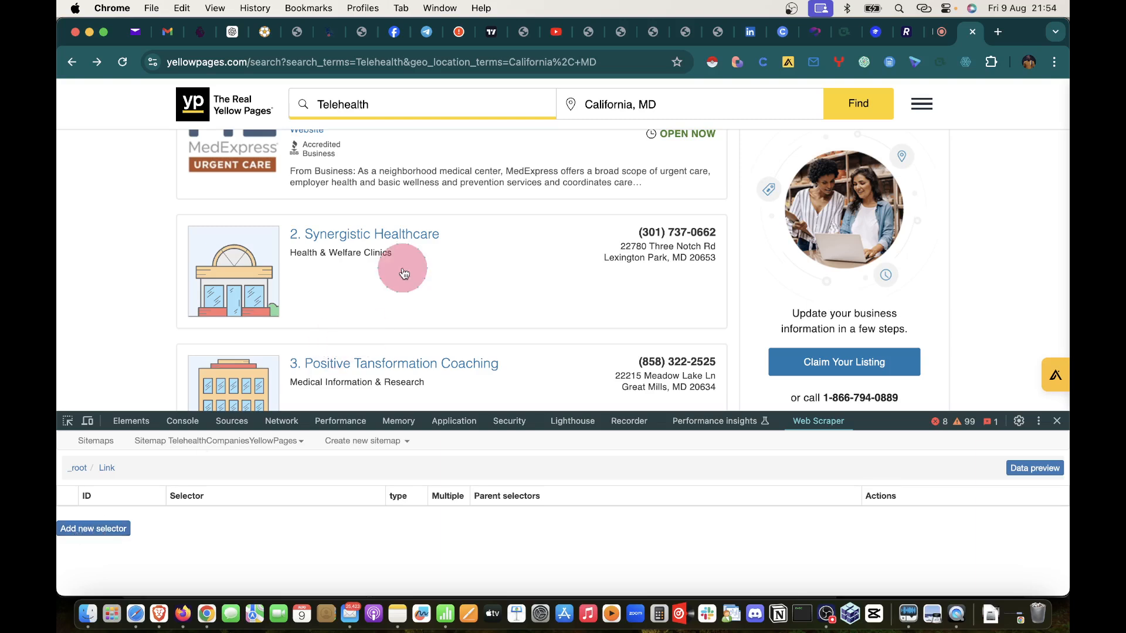
{"action": "scroll", "coordinate": [402, 264], "scroll_direction": "up", "scroll_amount": 3}
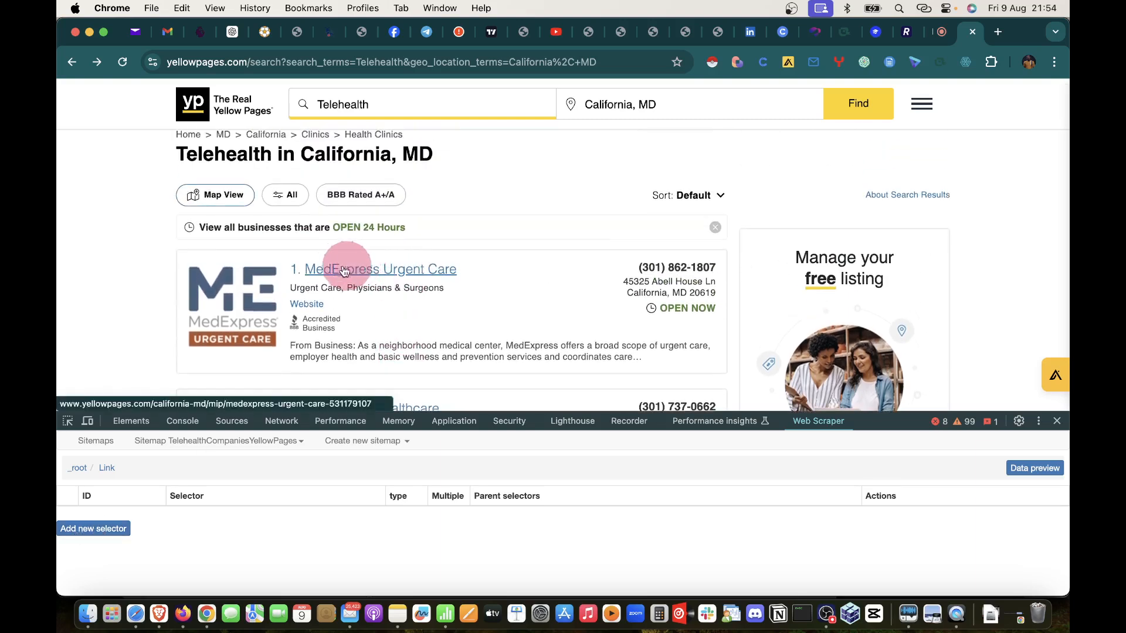
{"action": "left_click", "coordinate": [348, 272]}
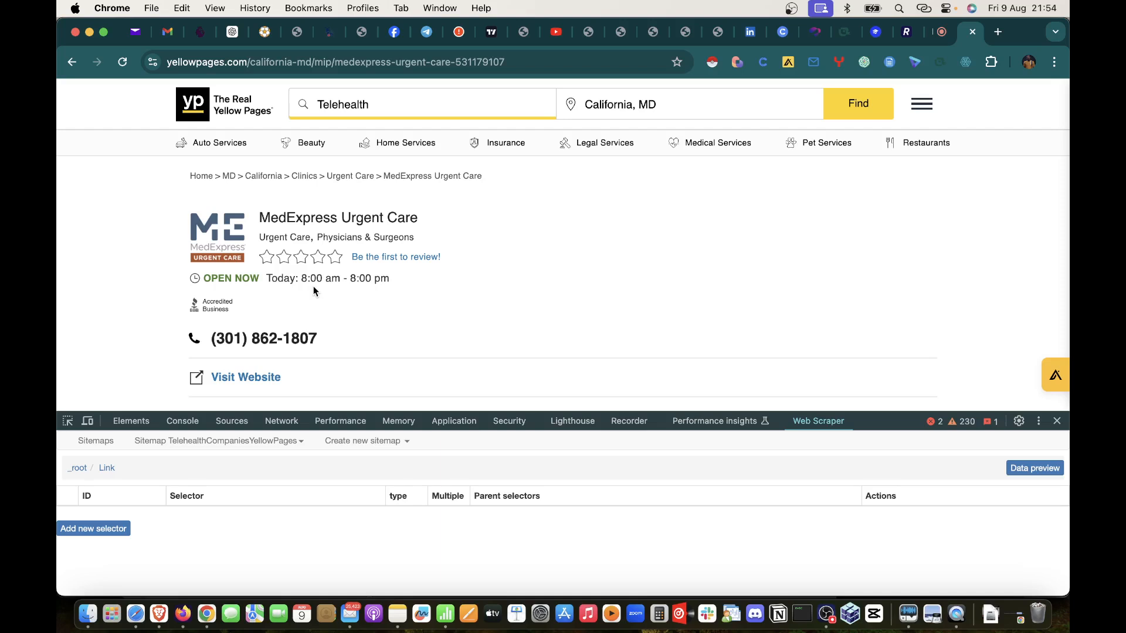
Step: Add a new Text selector under Link and give it the id Company Name
{"action": "left_click", "coordinate": [98, 529]}
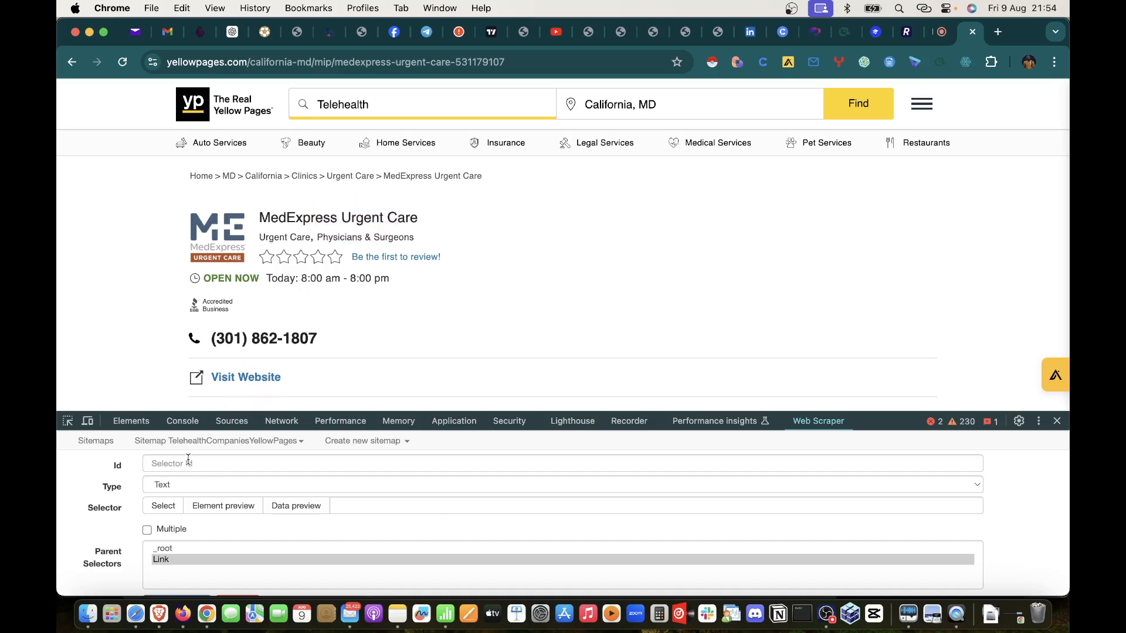
{"action": "left_click", "coordinate": [234, 464]}
{"action": "type", "text": "Company Name"}
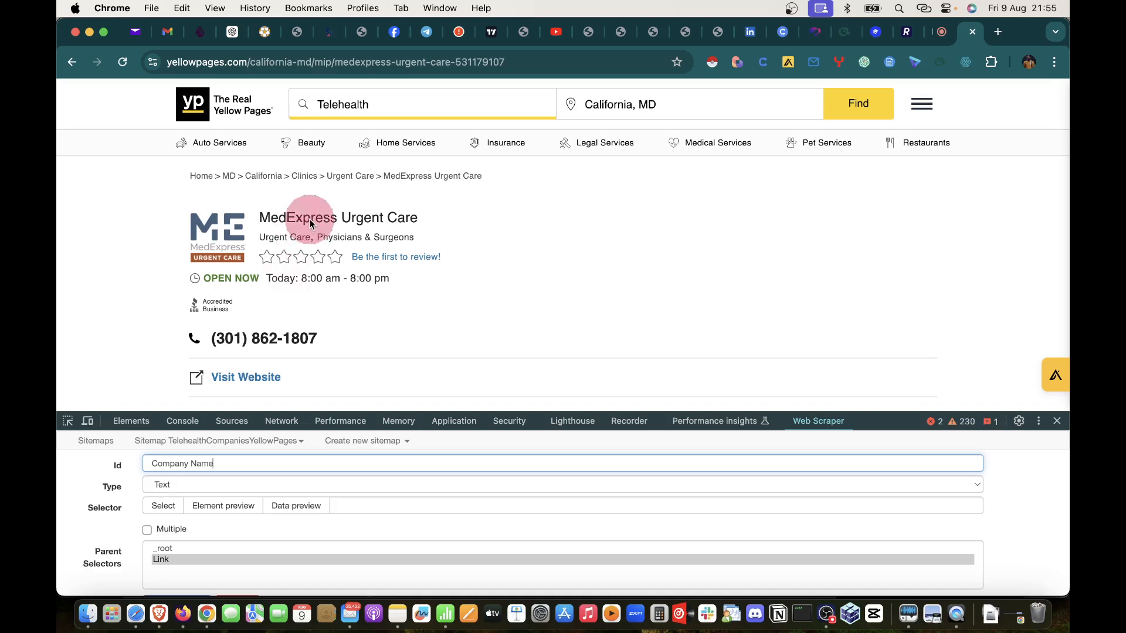
Step: Pick the MedExpress Urgent Care heading (h1) as the Company Name selector's element and save the selector
{"action": "left_click", "coordinate": [164, 508]}
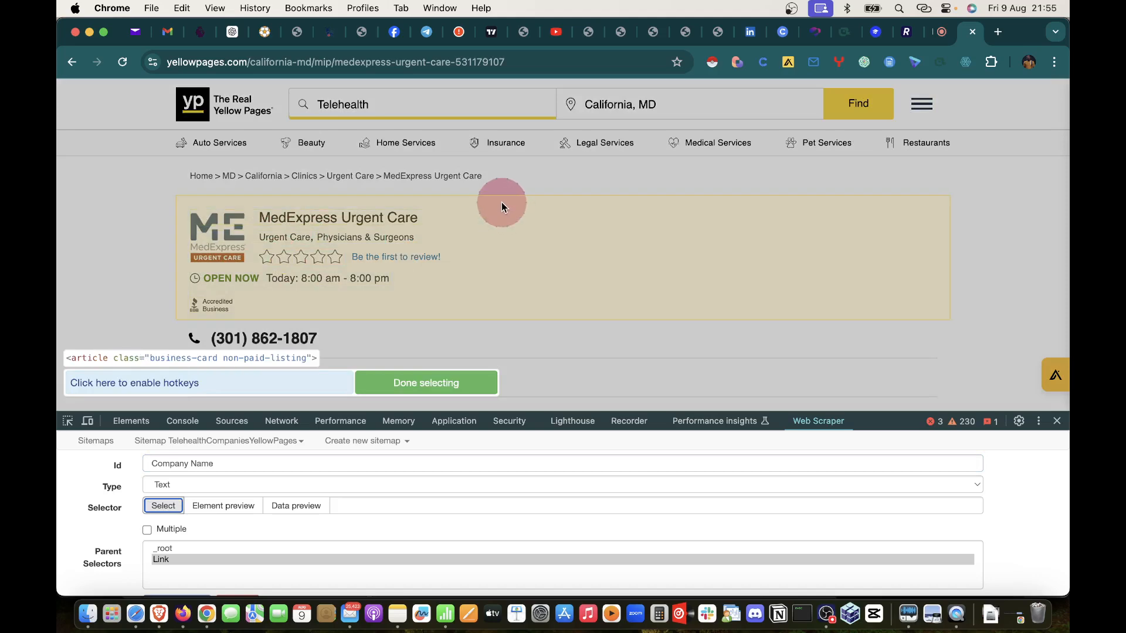
{"action": "left_click", "coordinate": [312, 220]}
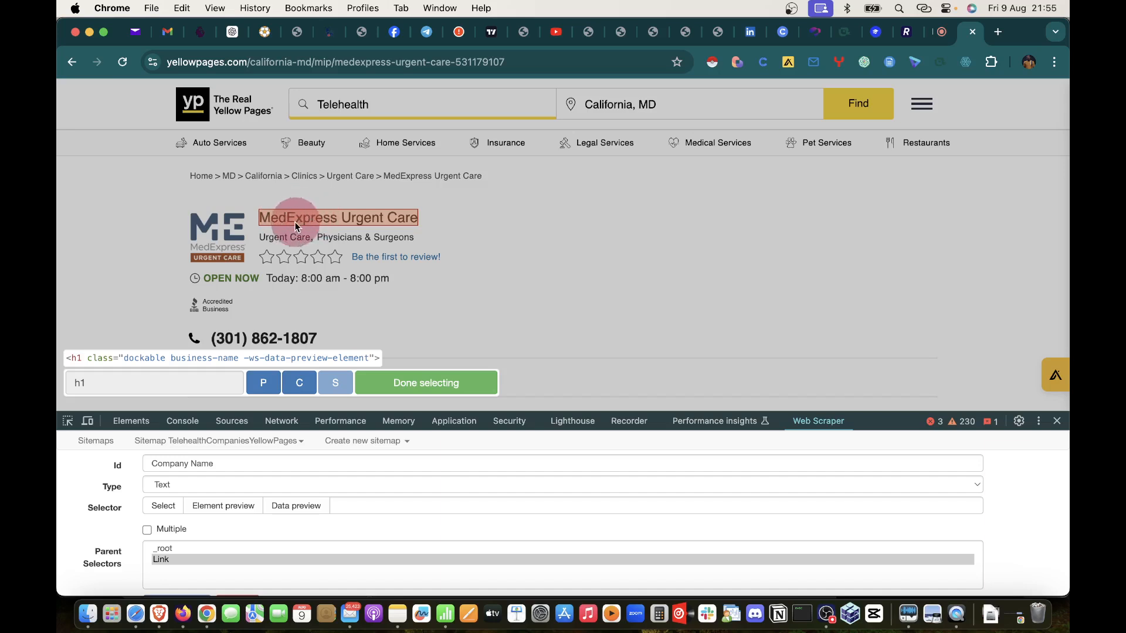
{"action": "left_click", "coordinate": [408, 383]}
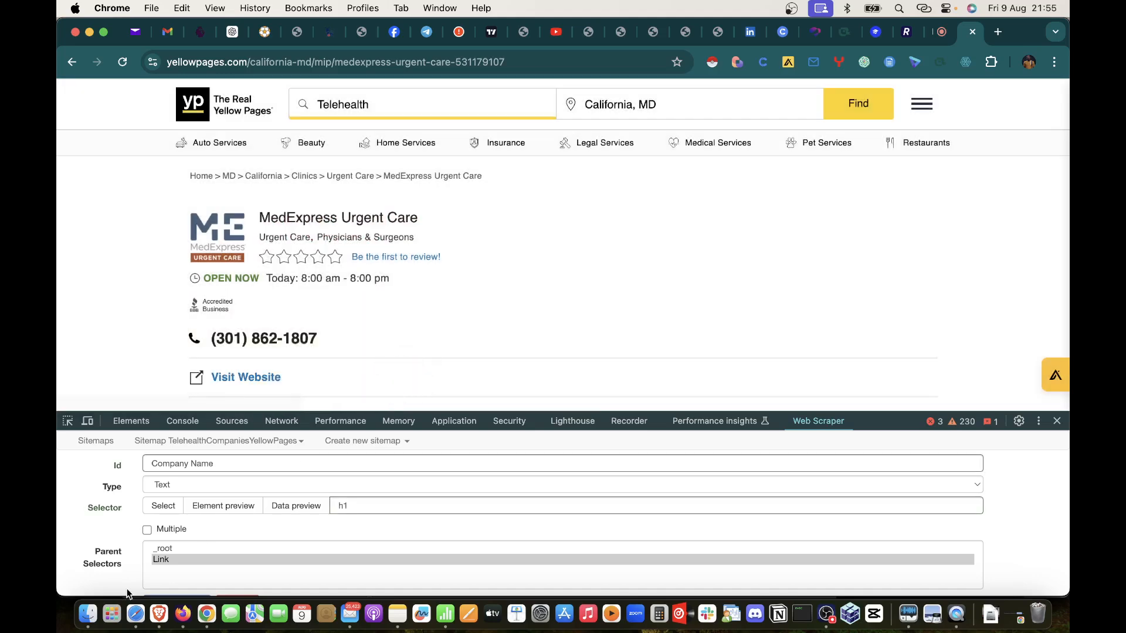
{"action": "scroll", "coordinate": [164, 586], "scroll_direction": "down", "scroll_amount": 1}
{"action": "left_click", "coordinate": [170, 585]}
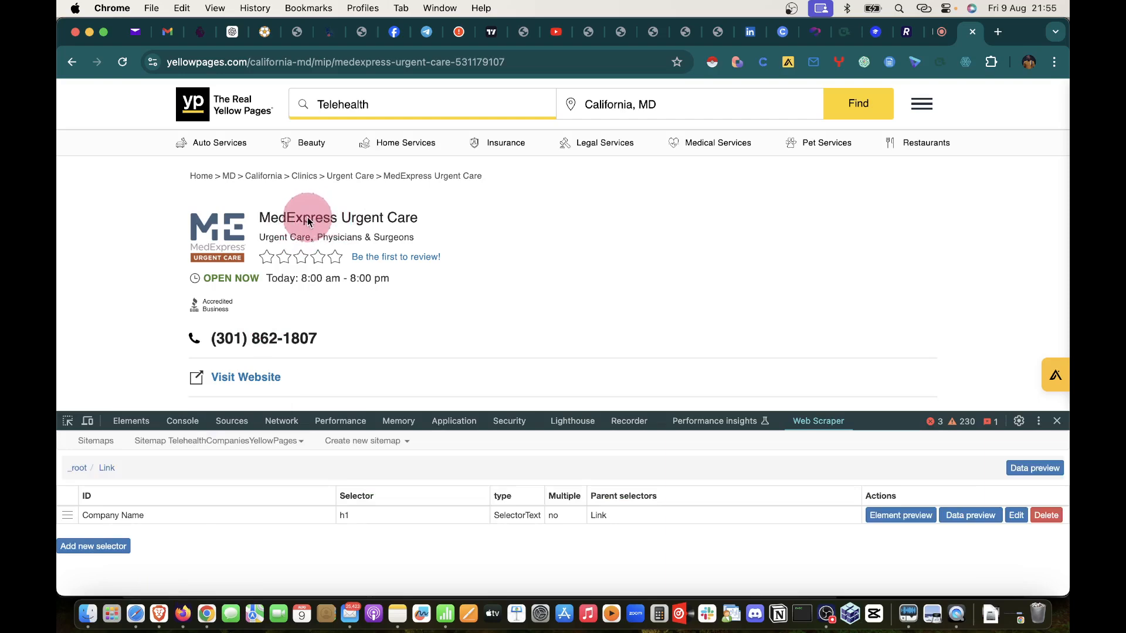
Step: Add a new Text selector under Link with the id Phone Number and start picking its page element
{"action": "left_click", "coordinate": [96, 546]}
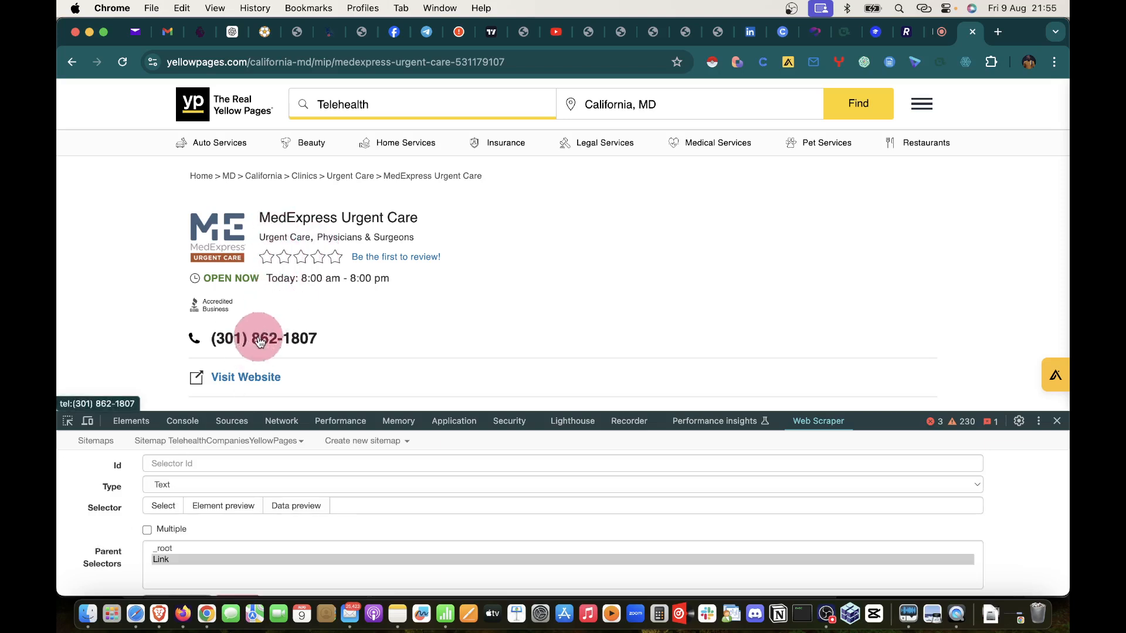
{"action": "left_click", "coordinate": [199, 464]}
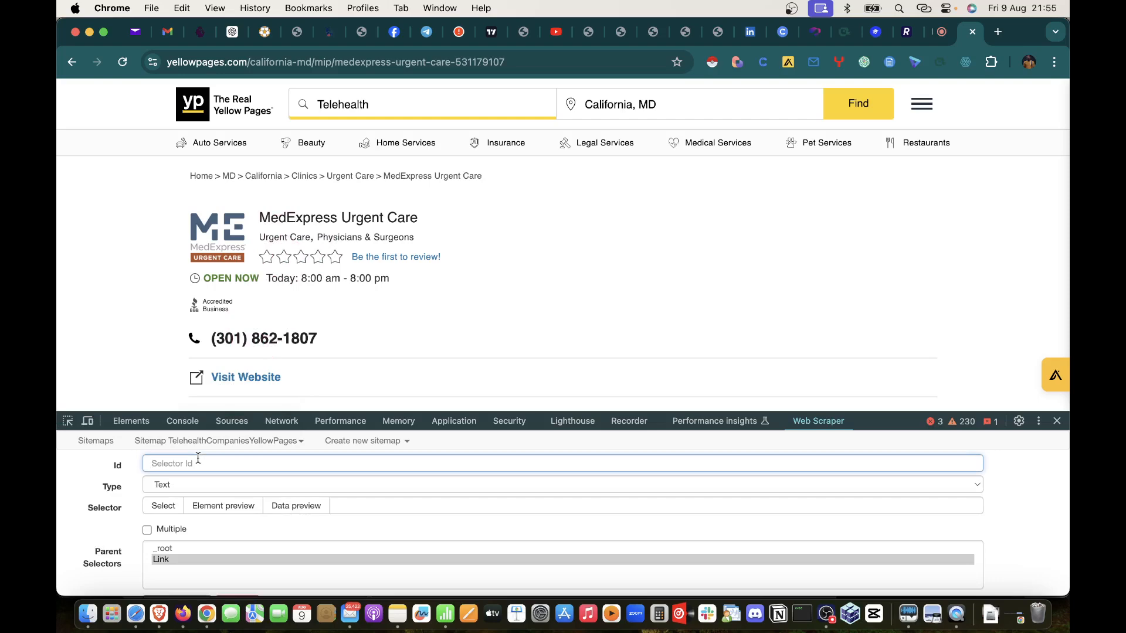
{"action": "type", "text": "Phone Number"}
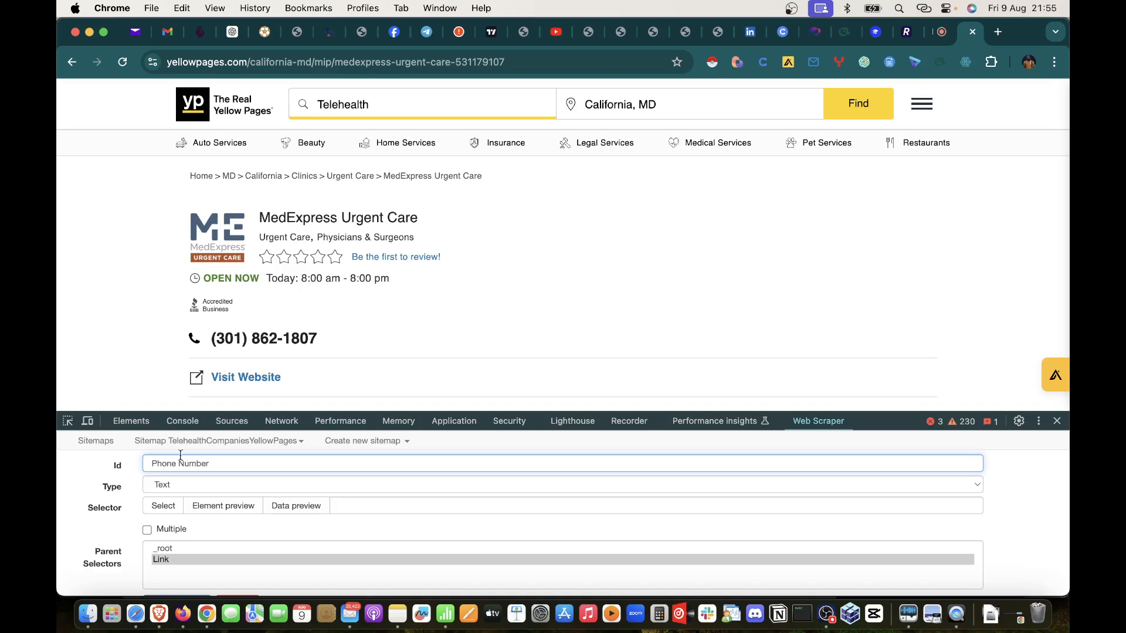
{"action": "left_click", "coordinate": [163, 505]}
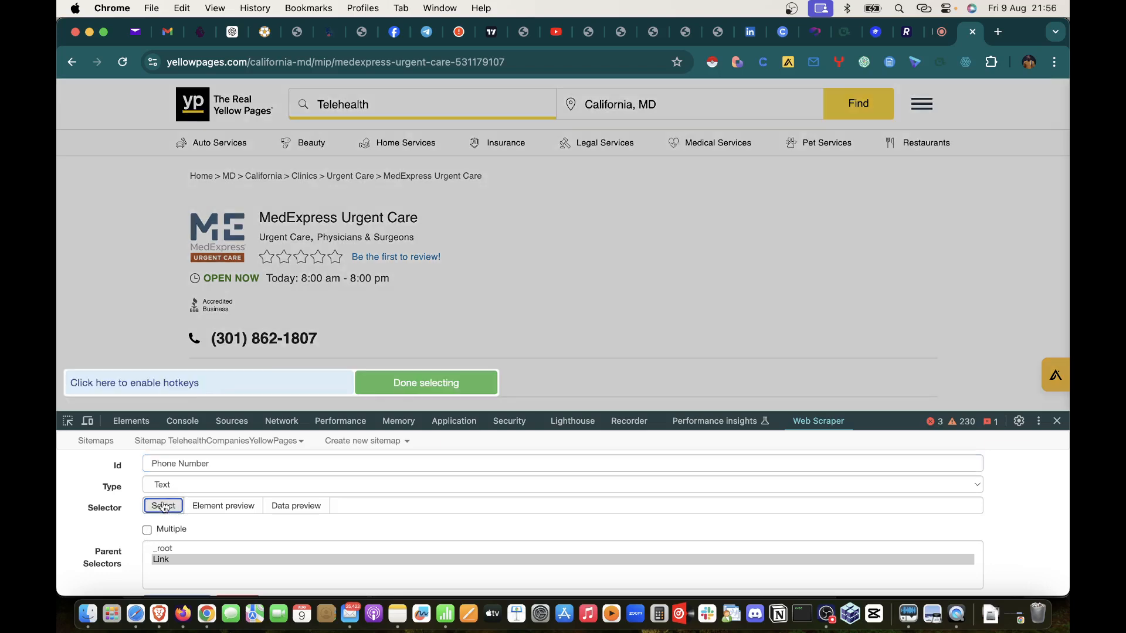
{"action": "left_click", "coordinate": [250, 341]}
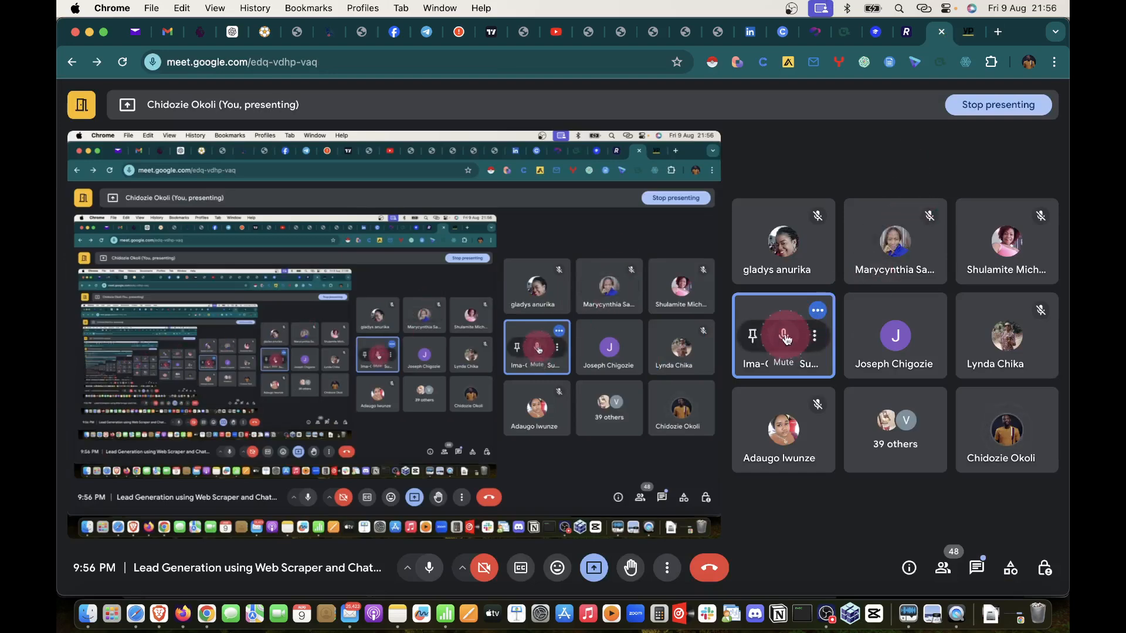
Step: Mute the speaking participant in the Google Meet call and return to the MedExpress Urgent Care listing
{"action": "left_click", "coordinate": [785, 339]}
{"action": "left_click", "coordinate": [660, 373]}
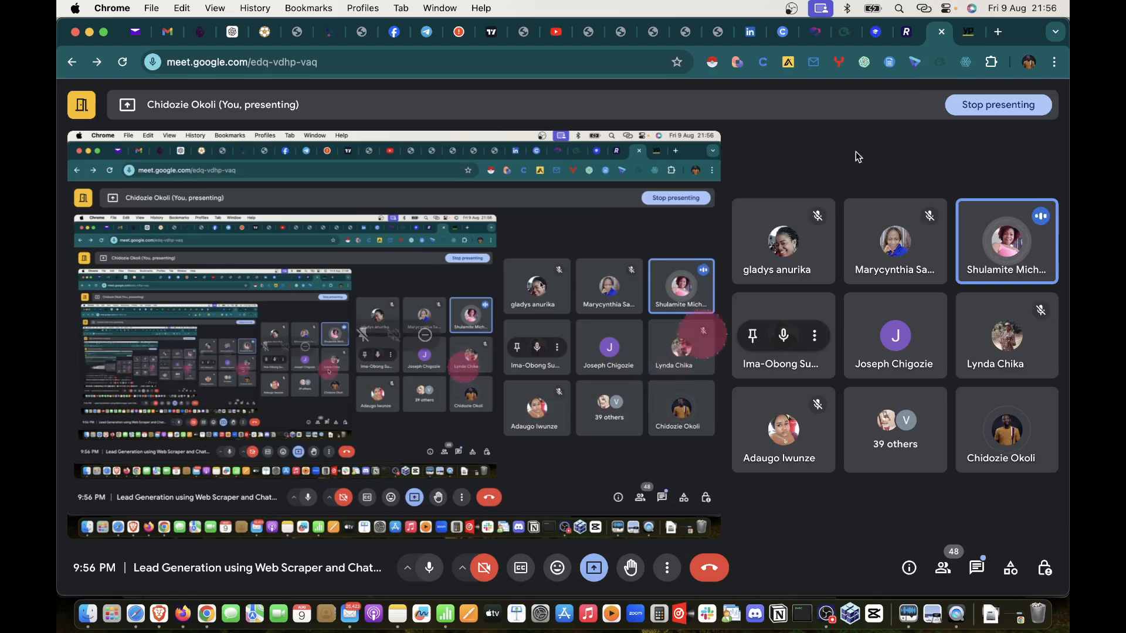
{"action": "left_click", "coordinate": [969, 32]}
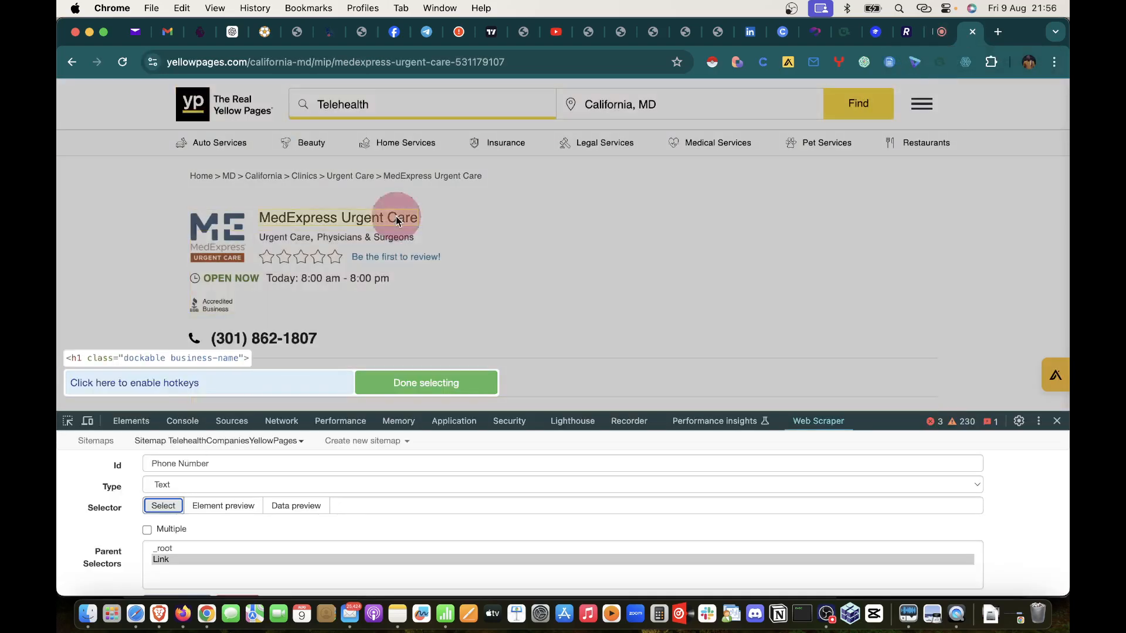
Step: Pick the large phone number under the company heading (.phone span.full) as the Phone Number element and save the selector
{"action": "left_click", "coordinate": [262, 341]}
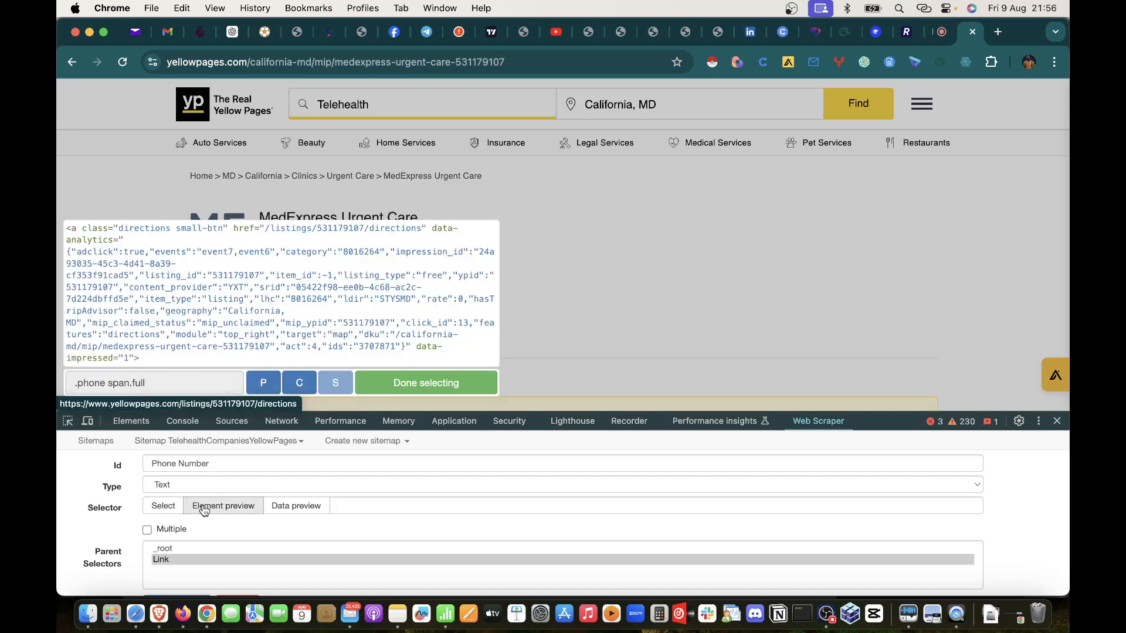
{"action": "scroll", "coordinate": [194, 534], "scroll_direction": "down", "scroll_amount": 2}
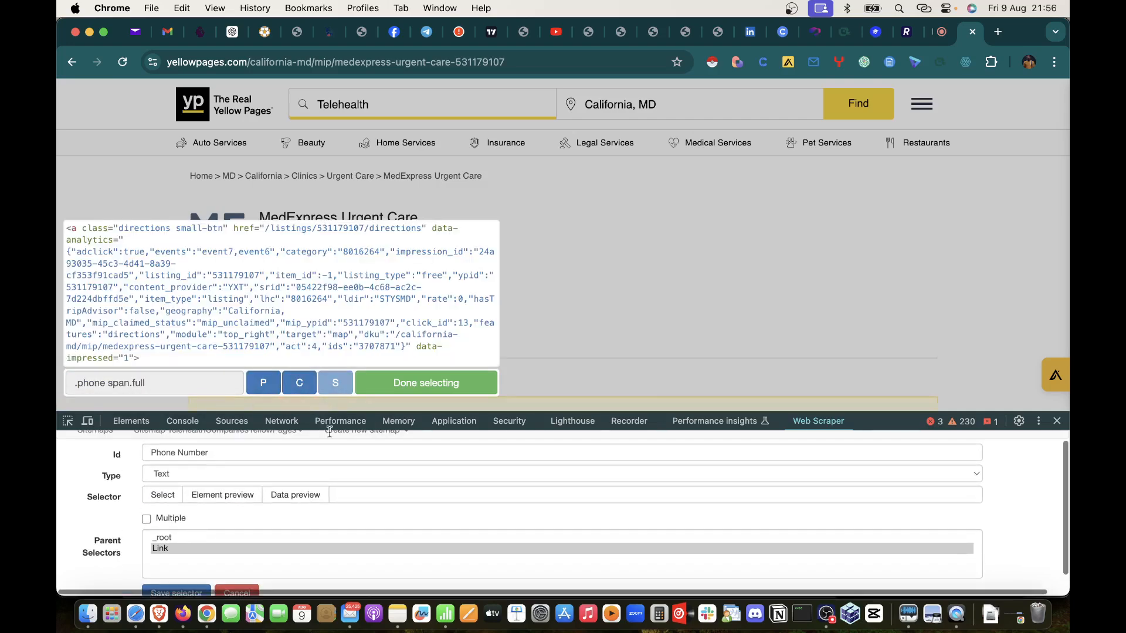
{"action": "left_click", "coordinate": [421, 384]}
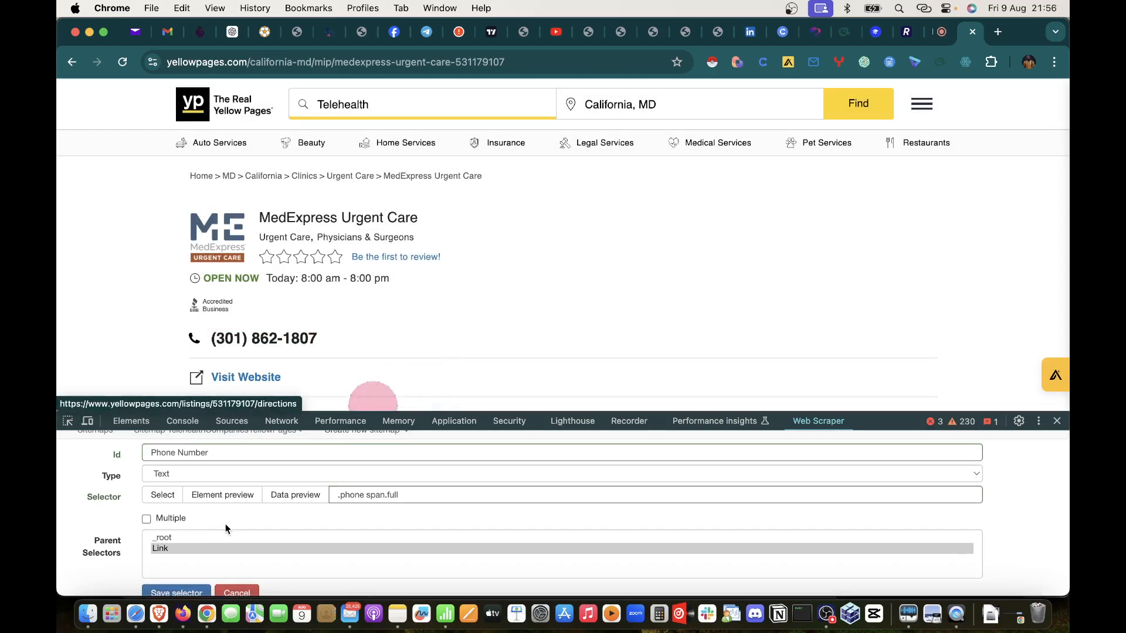
{"action": "scroll", "coordinate": [172, 533], "scroll_direction": "down", "scroll_amount": 1}
{"action": "left_click", "coordinate": [176, 583]}
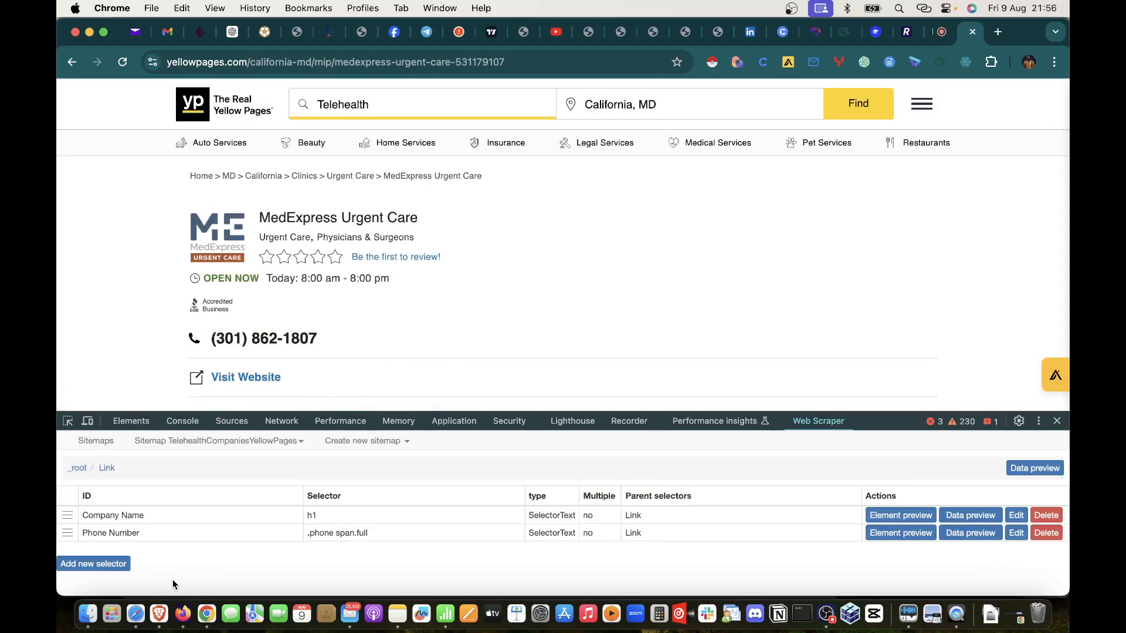
Step: Add another Text selector under Link with the id Additional Phone for the phone entry in the listing's Details section
{"action": "left_click", "coordinate": [353, 384]}
{"action": "scroll", "coordinate": [353, 384], "scroll_direction": "down", "scroll_amount": 5}
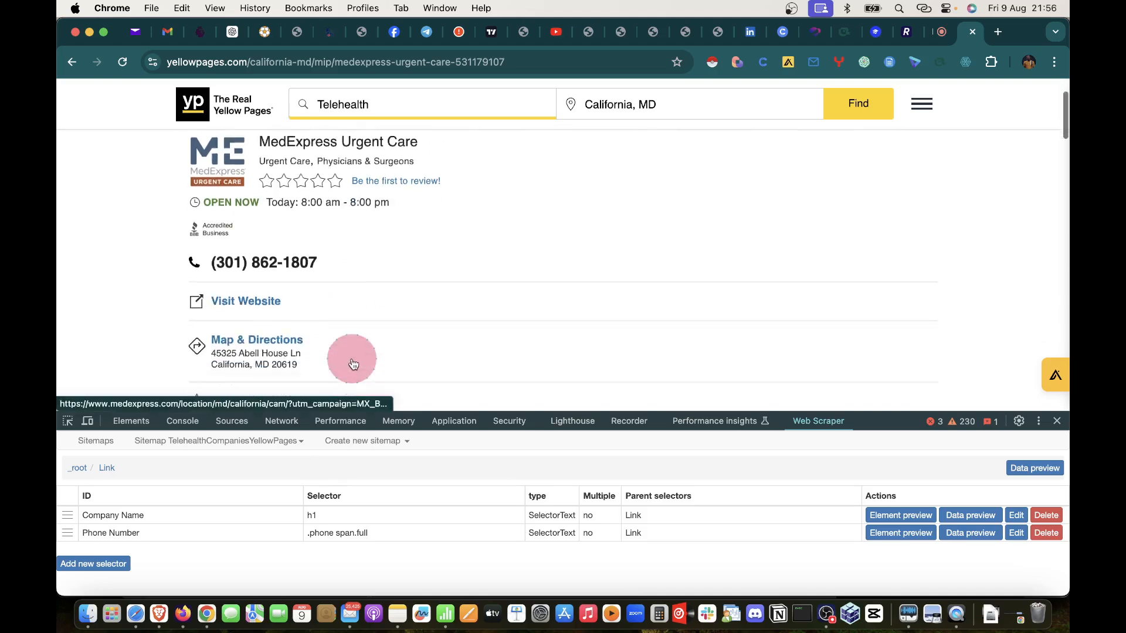
{"action": "scroll", "coordinate": [352, 361], "scroll_direction": "down", "scroll_amount": 4}
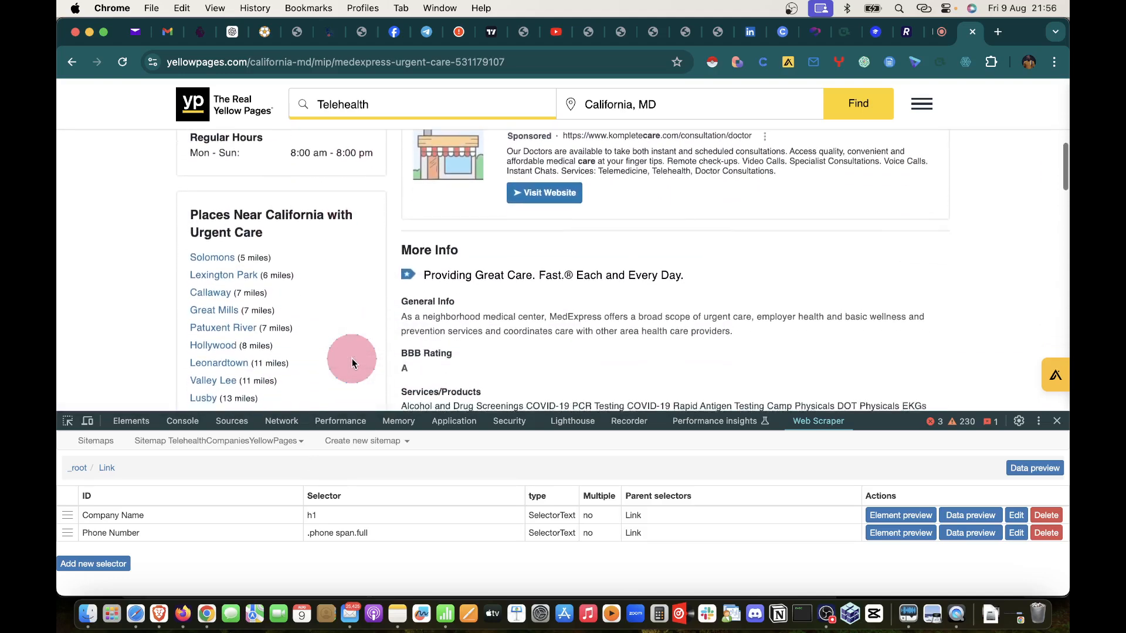
{"action": "scroll", "coordinate": [352, 362], "scroll_direction": "down", "scroll_amount": 7}
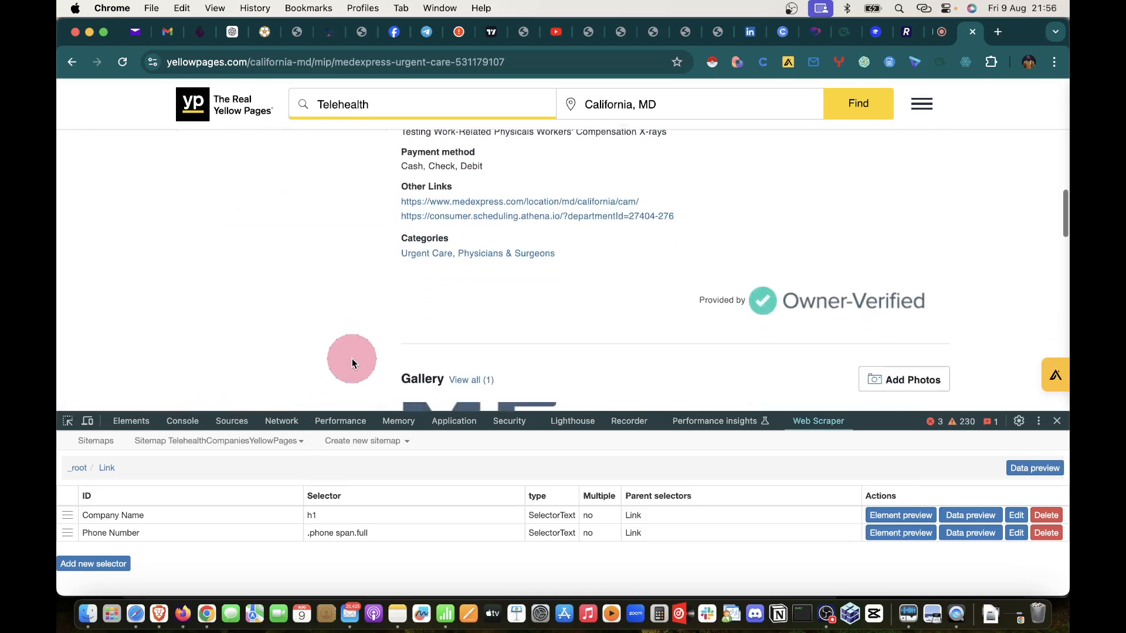
{"action": "scroll", "coordinate": [352, 363], "scroll_direction": "down", "scroll_amount": 3}
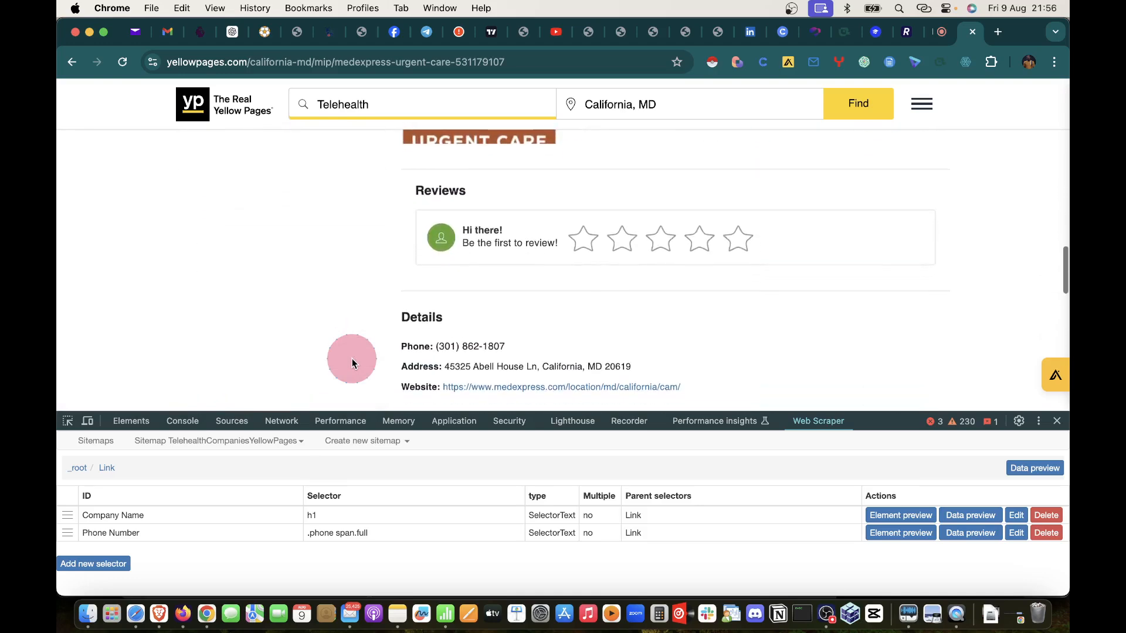
{"action": "left_click", "coordinate": [94, 564]}
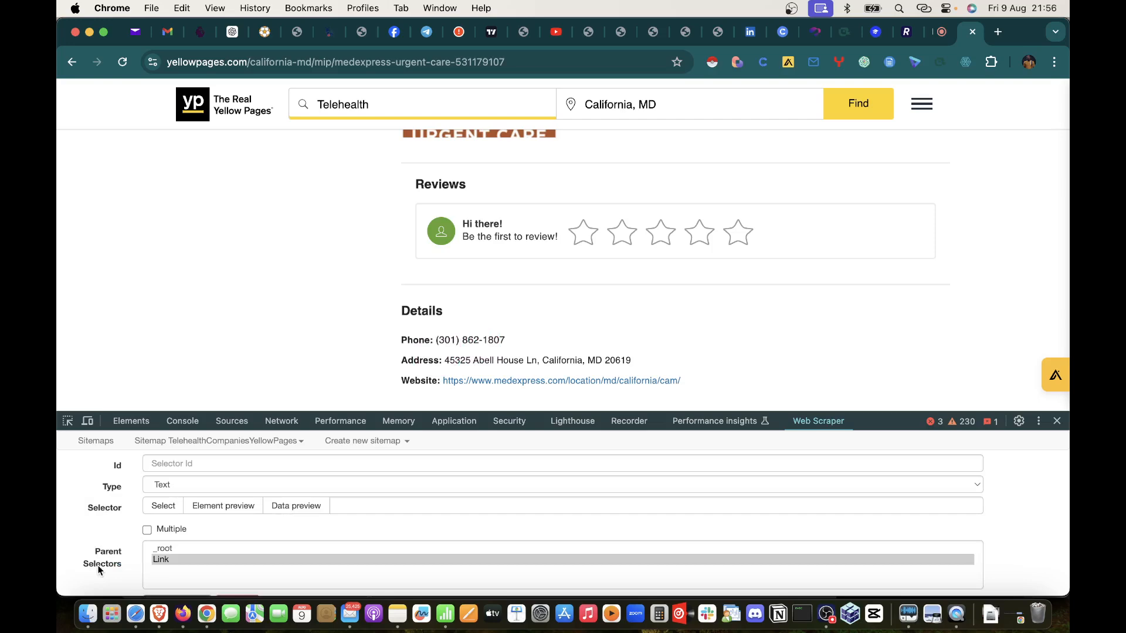
{"action": "left_click", "coordinate": [223, 464]}
{"action": "type", "text": "Additional Phone"}
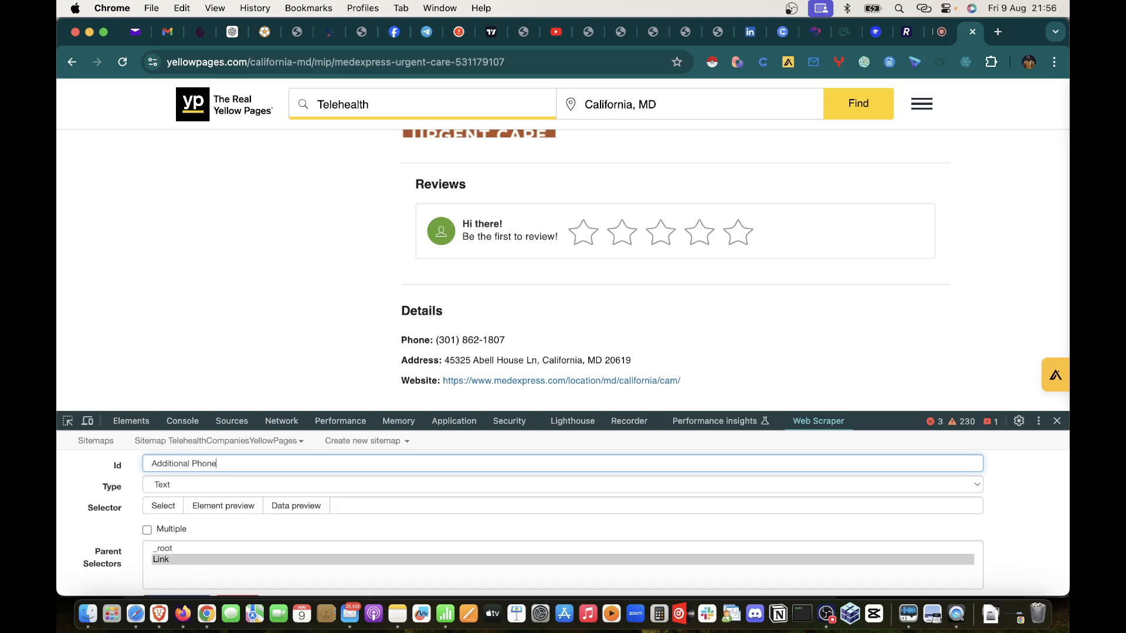
Step: Pick the Phone line in the Details section (p.phone) as the Additional Phone element and save the selector
{"action": "left_click", "coordinate": [163, 507]}
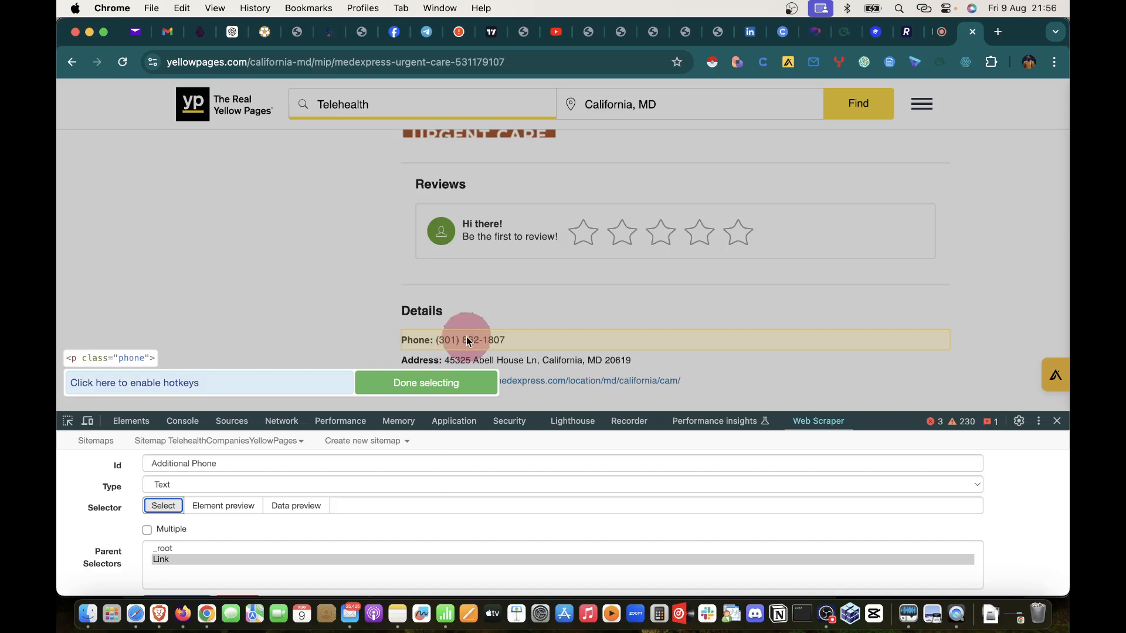
{"action": "left_click", "coordinate": [493, 343]}
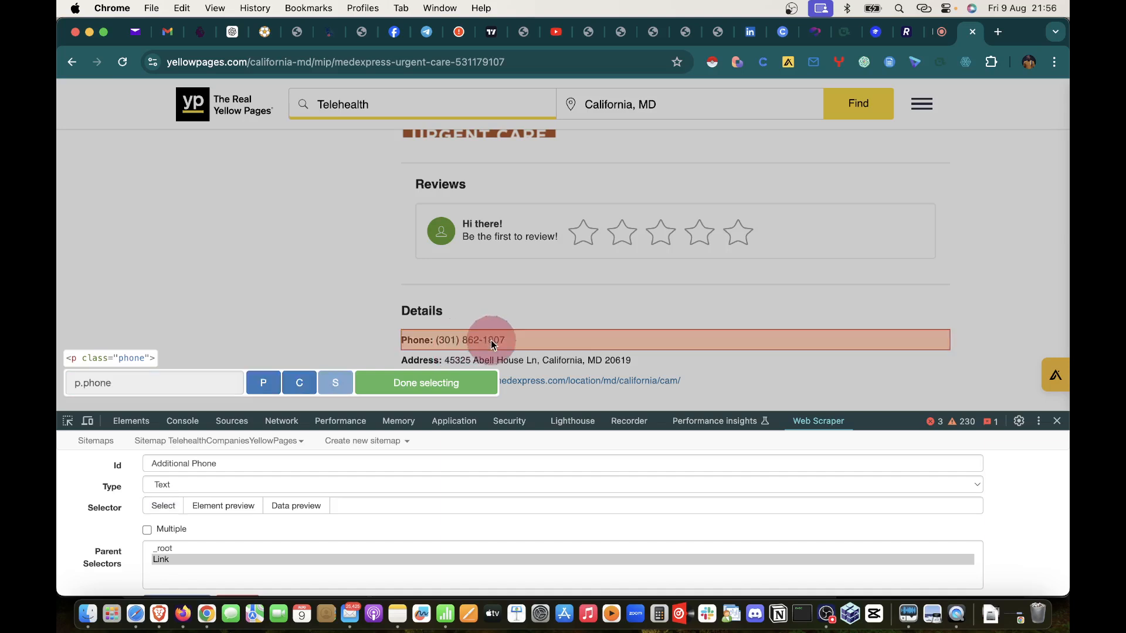
{"action": "left_click", "coordinate": [423, 382]}
{"action": "scroll", "coordinate": [156, 561], "scroll_direction": "down", "scroll_amount": 1}
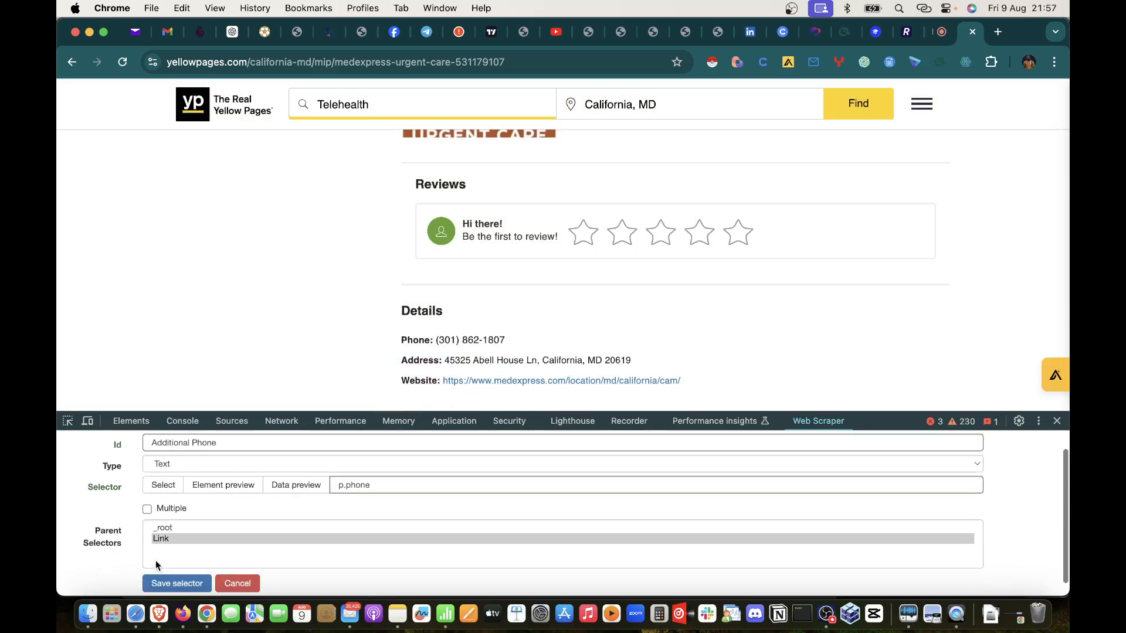
{"action": "left_click", "coordinate": [173, 584]}
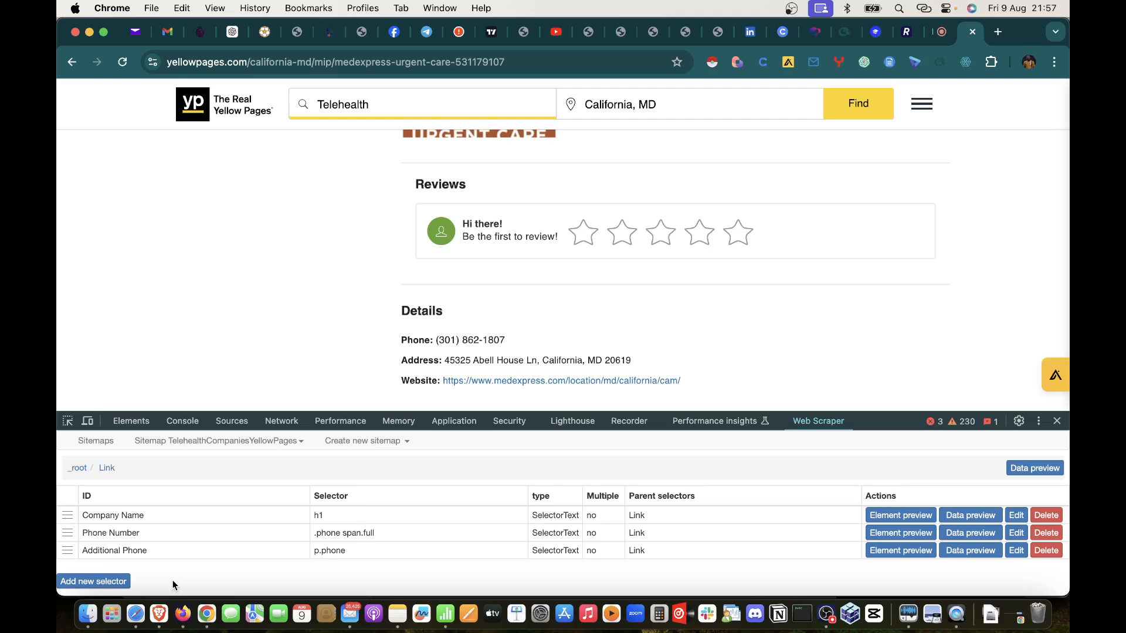
Step: Copy the link address behind Visit Website on the MedExpress Urgent Care listing
{"action": "scroll", "coordinate": [427, 231], "scroll_direction": "up", "scroll_amount": 10}
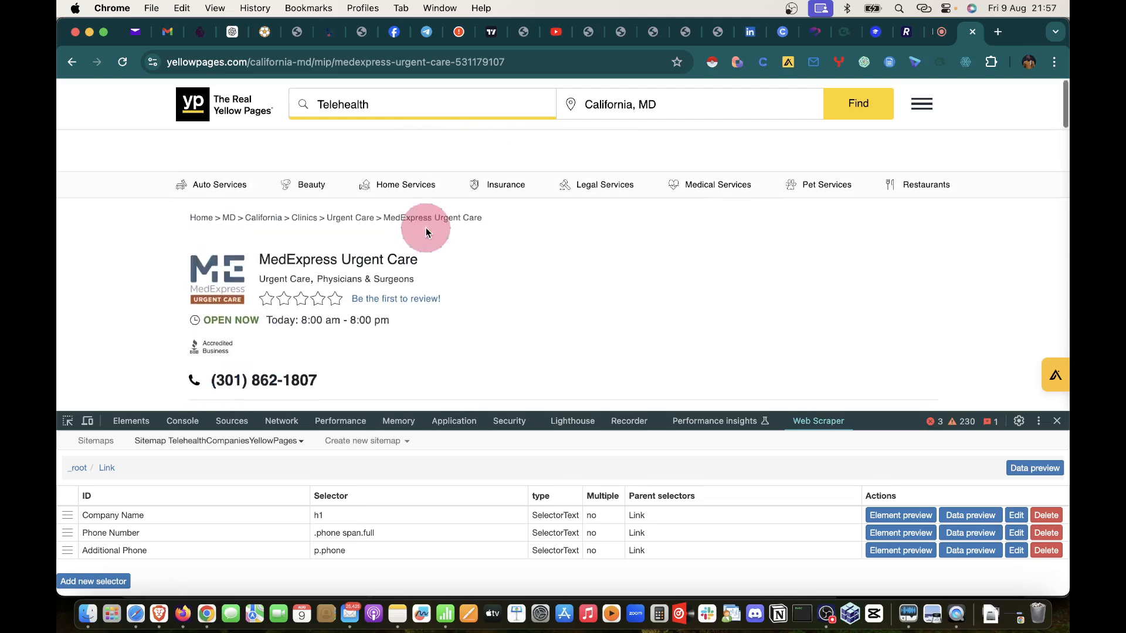
{"action": "scroll", "coordinate": [427, 233], "scroll_direction": "down", "scroll_amount": 1}
{"action": "scroll", "coordinate": [426, 232], "scroll_direction": "down", "scroll_amount": 5}
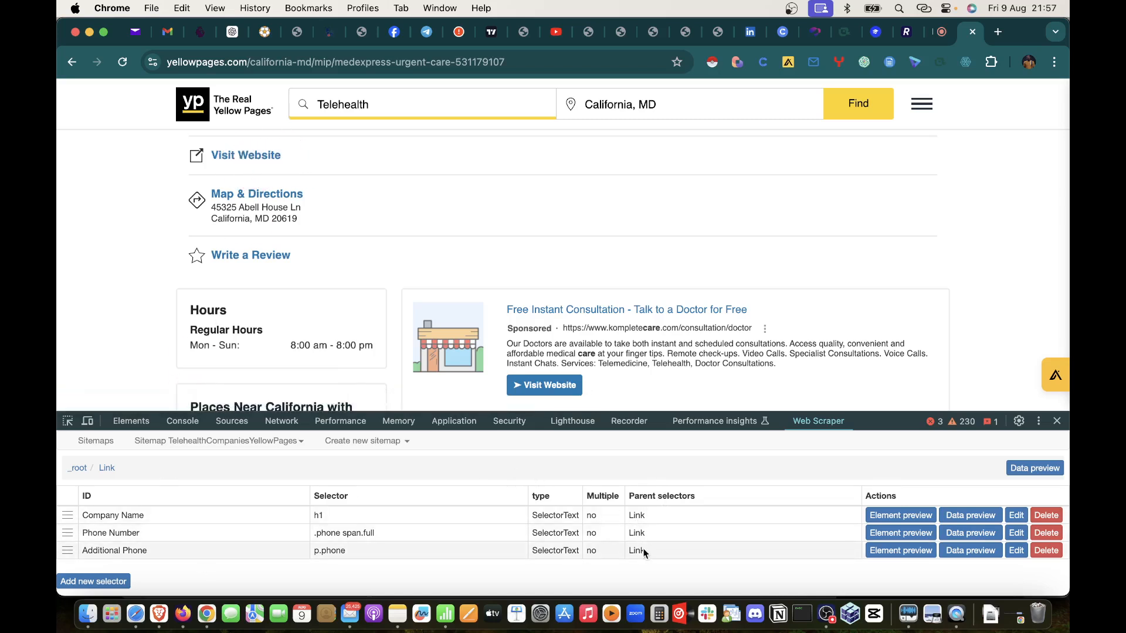
{"action": "left_click", "coordinate": [262, 157]}
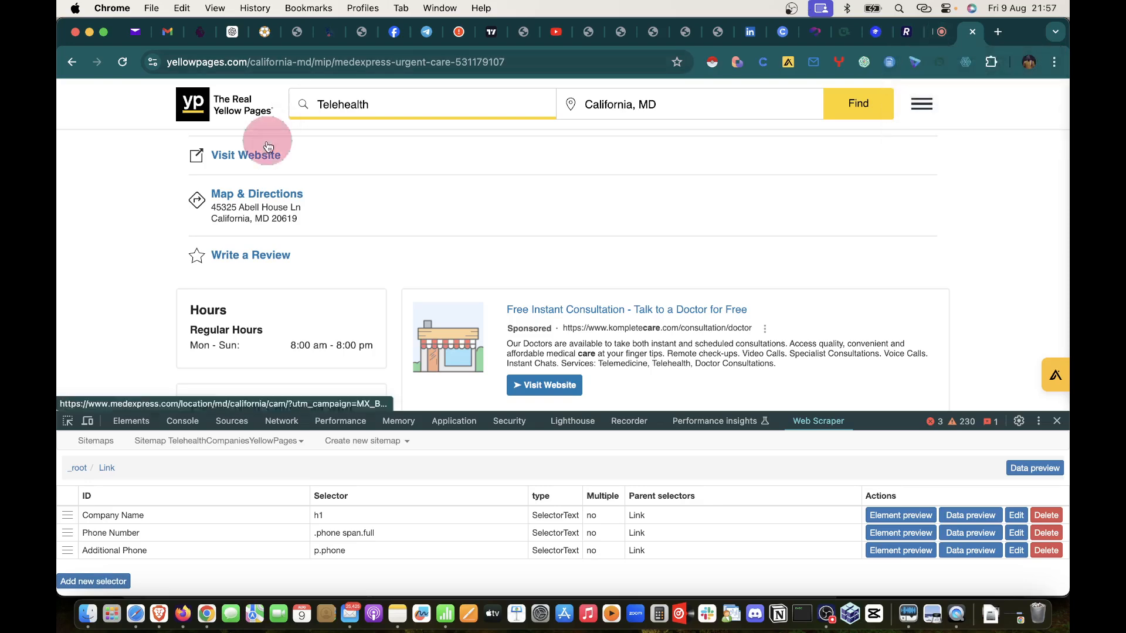
{"action": "left_click", "coordinate": [240, 157]}
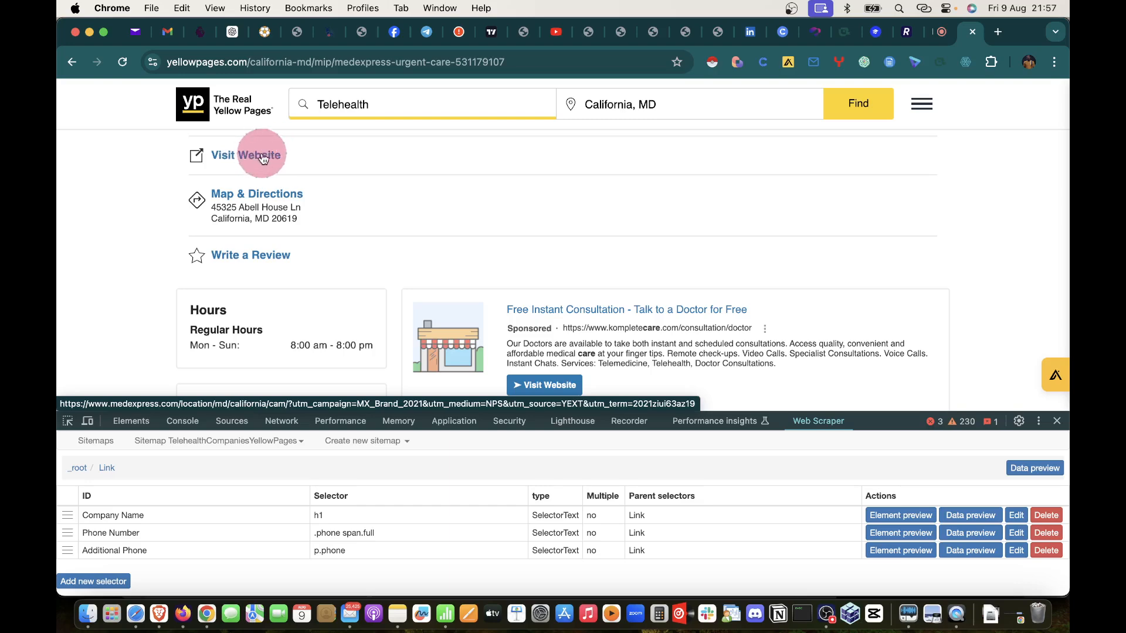
{"action": "right_click", "coordinate": [262, 158]}
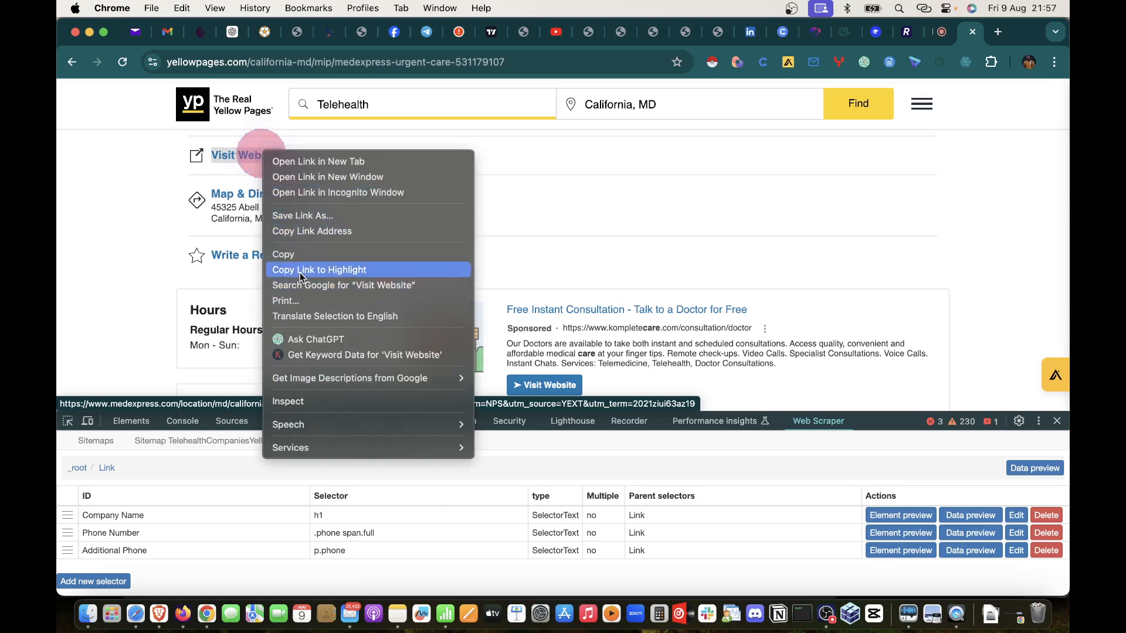
{"action": "left_click", "coordinate": [302, 233]}
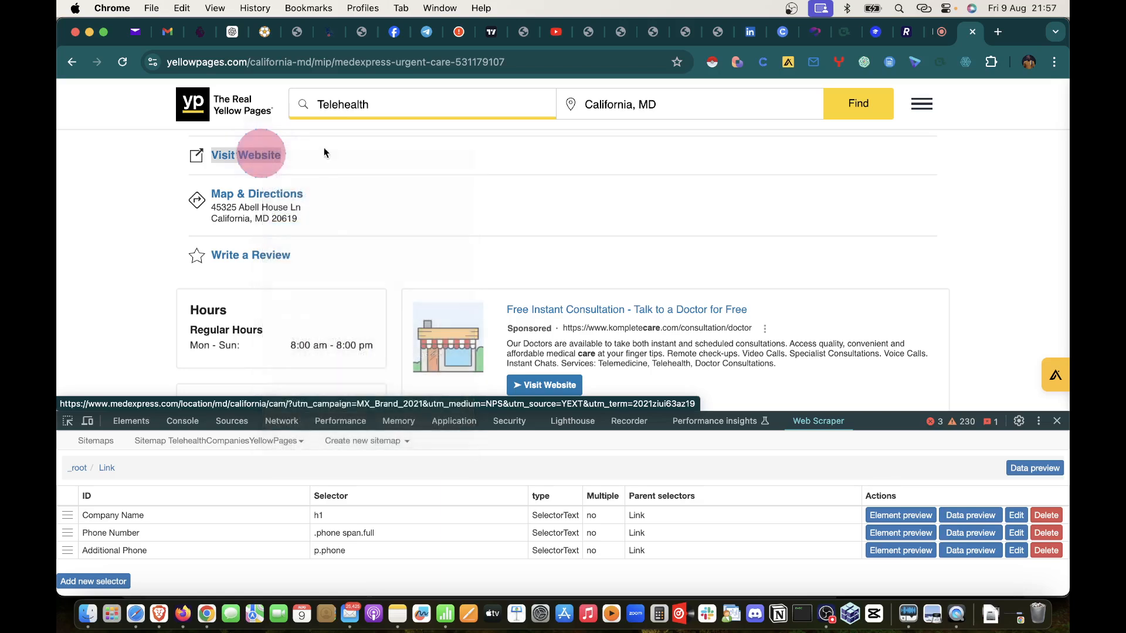
Step: Paste the copied website address over Telehealth in the business search field to view it, and clear the field
{"action": "double_click", "coordinate": [361, 105]}
{"action": "right_click", "coordinate": [362, 105]}
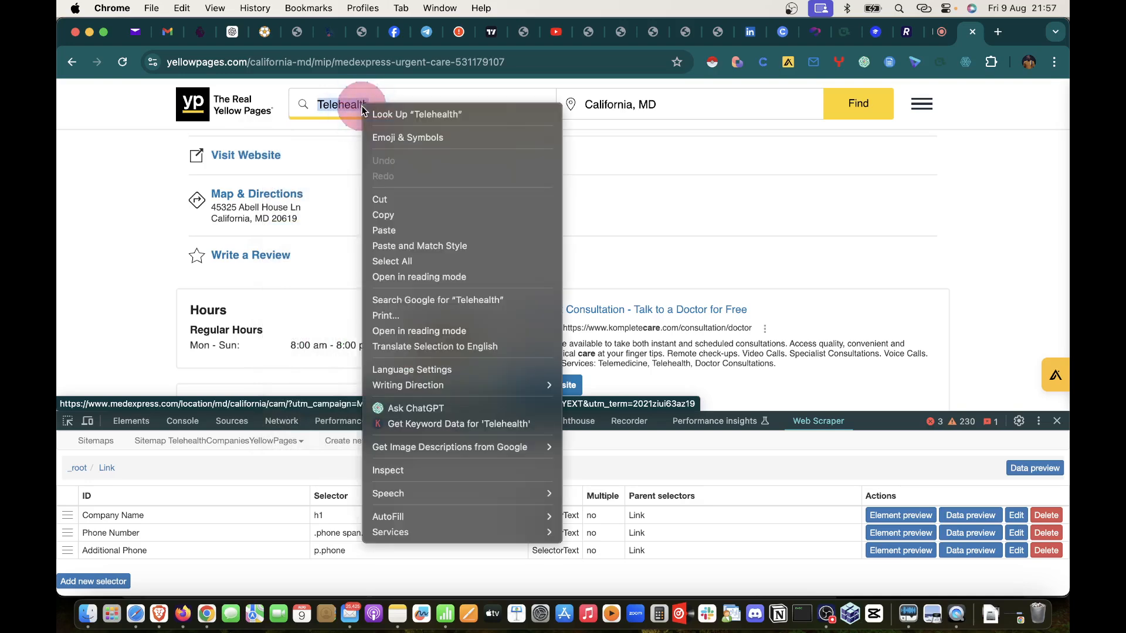
{"action": "left_click", "coordinate": [390, 231]}
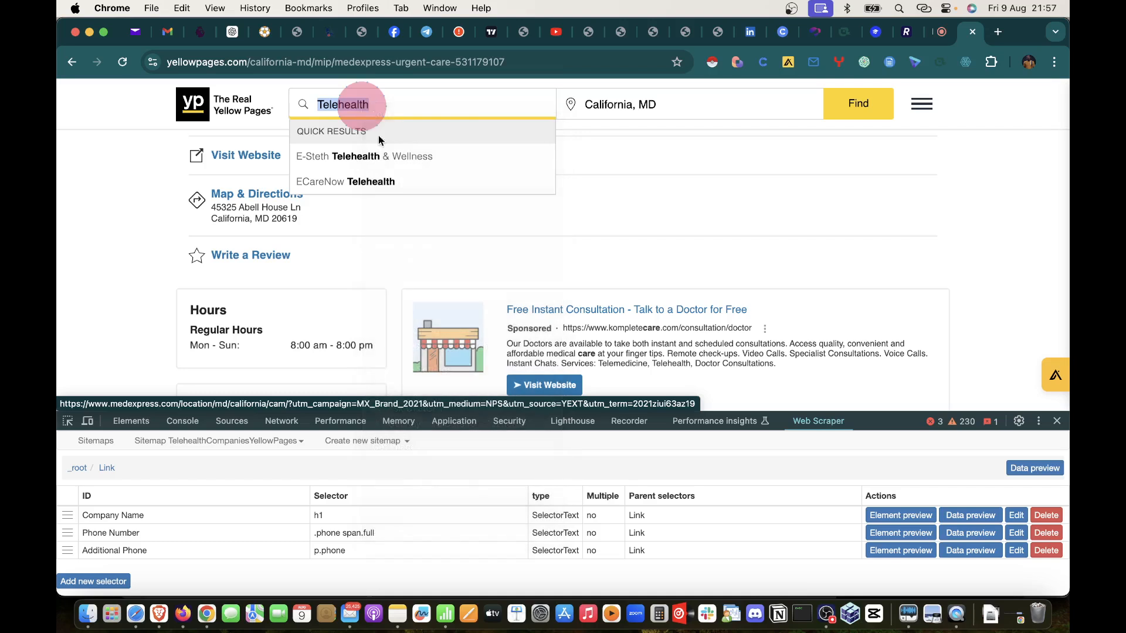
{"action": "left_click_drag", "start_coordinate": [378, 106], "coordinate": [188, 101]}
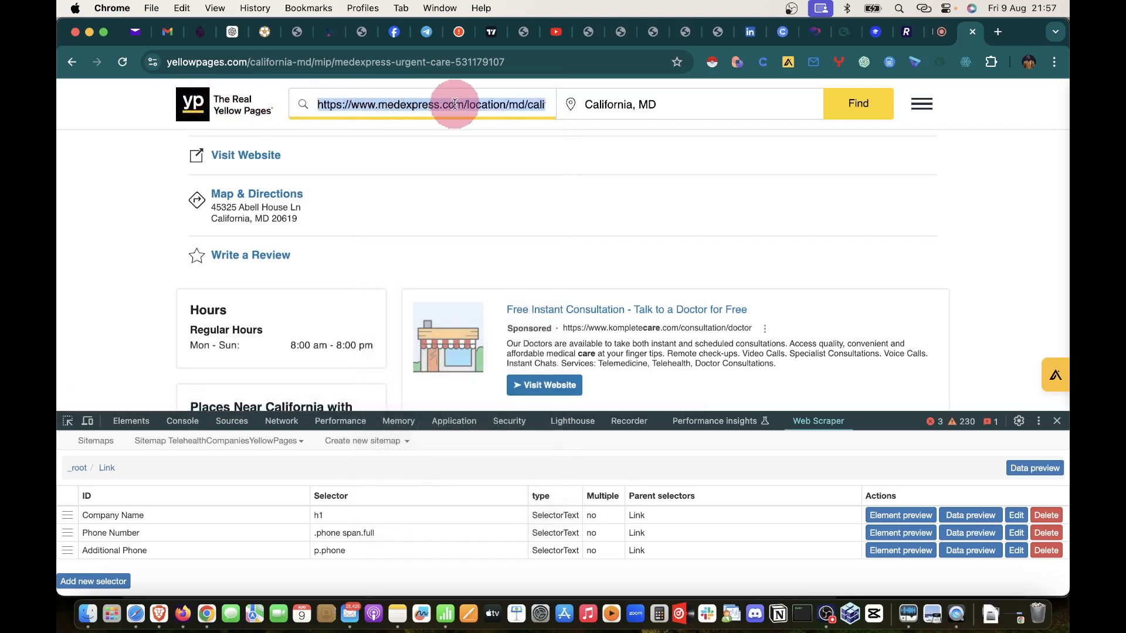
{"action": "key", "text": "BackSpace"}
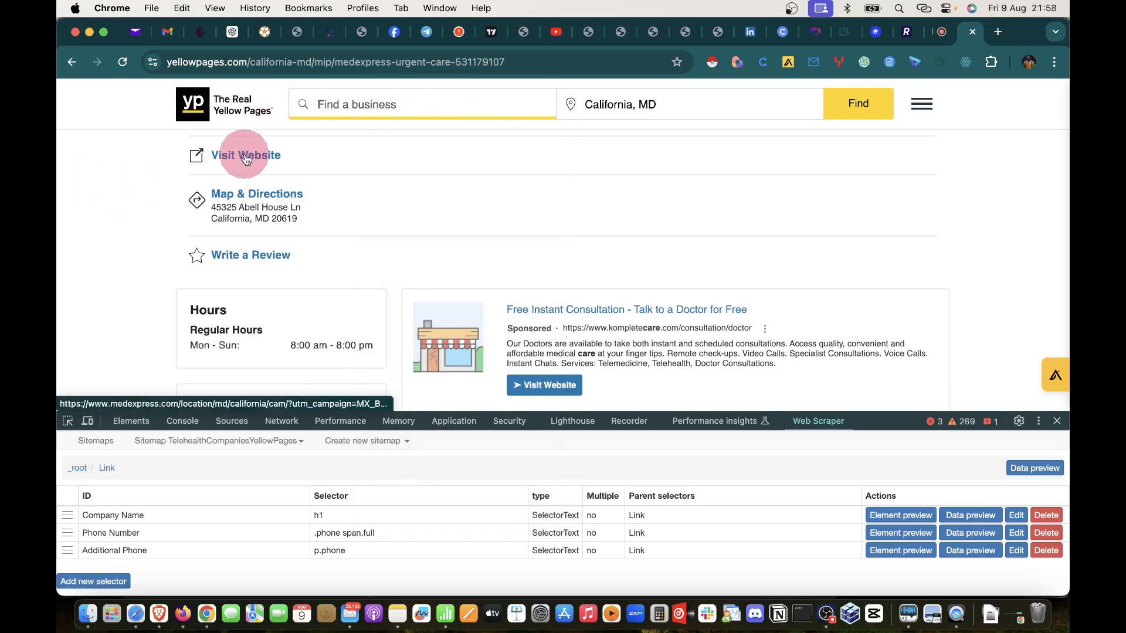
Step: Add a new selector under Link with the id Company Wesbite and the type Link
{"action": "left_click", "coordinate": [94, 581]}
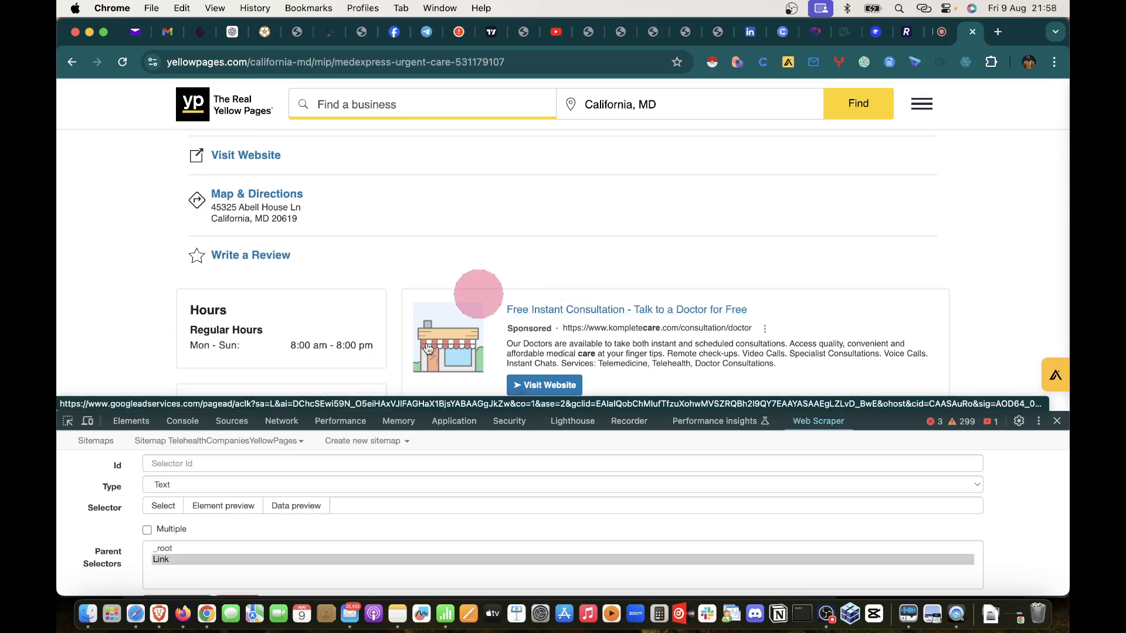
{"action": "left_click", "coordinate": [189, 464]}
{"action": "type", "text": "W"}
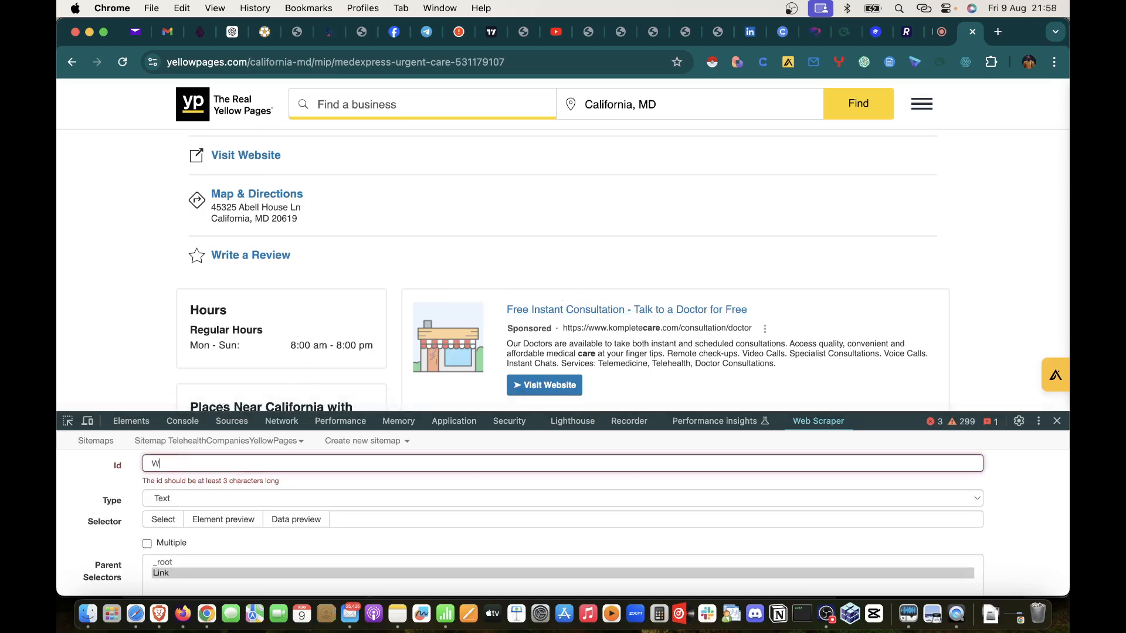
{"action": "type", "text": "esbite"}
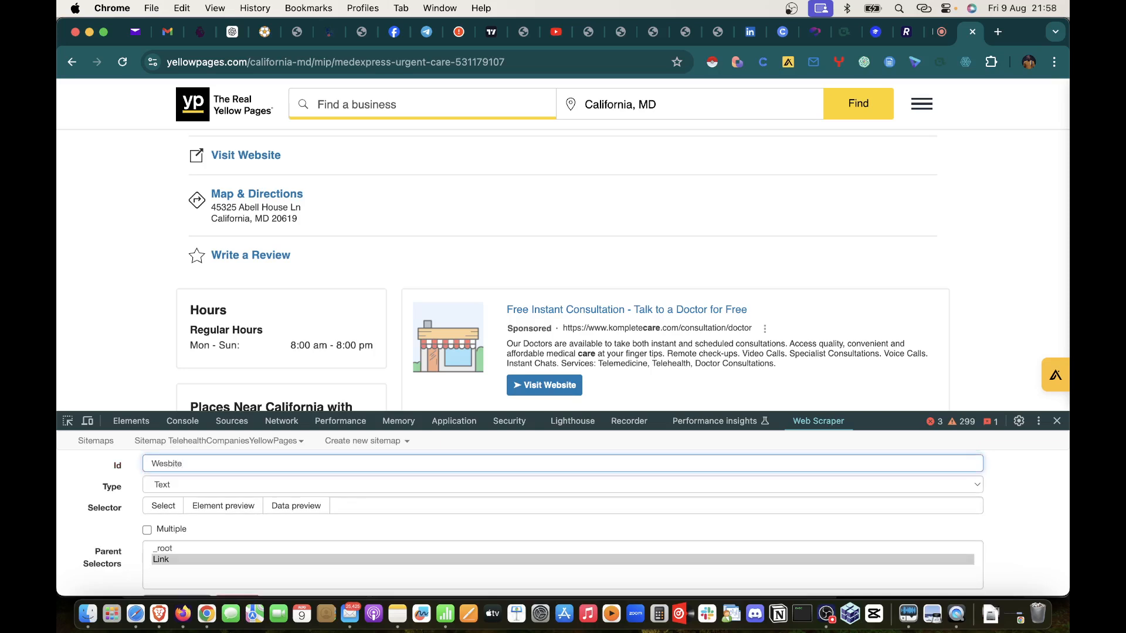
{"action": "type", "text": "Com"}
{"action": "type", "text": "pam"}
{"action": "type", "text": "y"}
{"action": "left_click", "coordinate": [159, 489]}
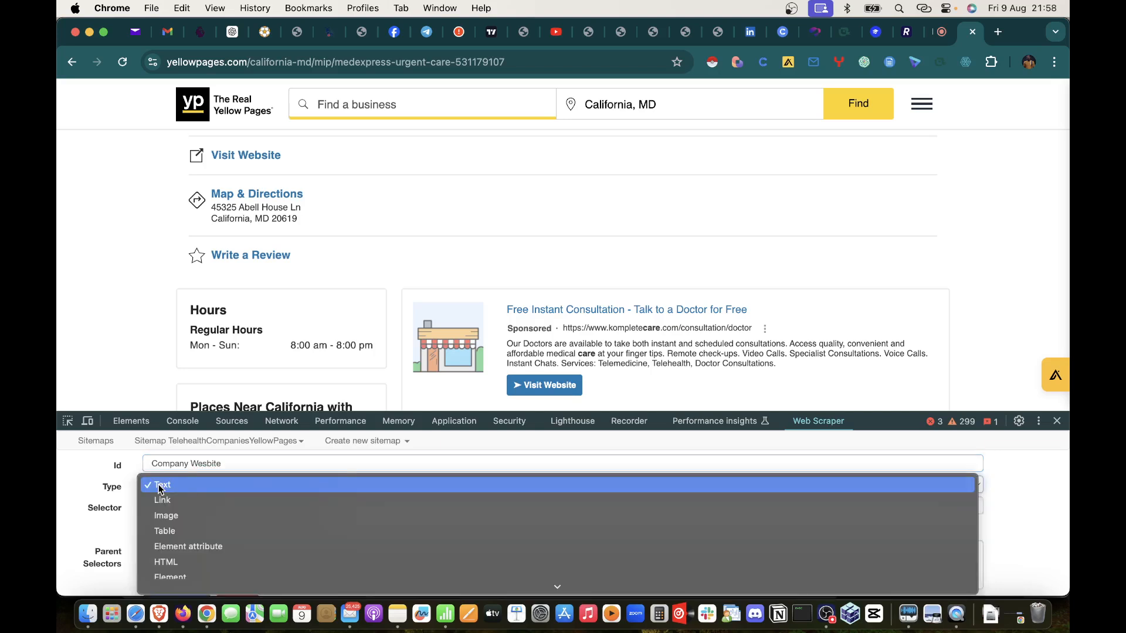
{"action": "left_click", "coordinate": [168, 504]}
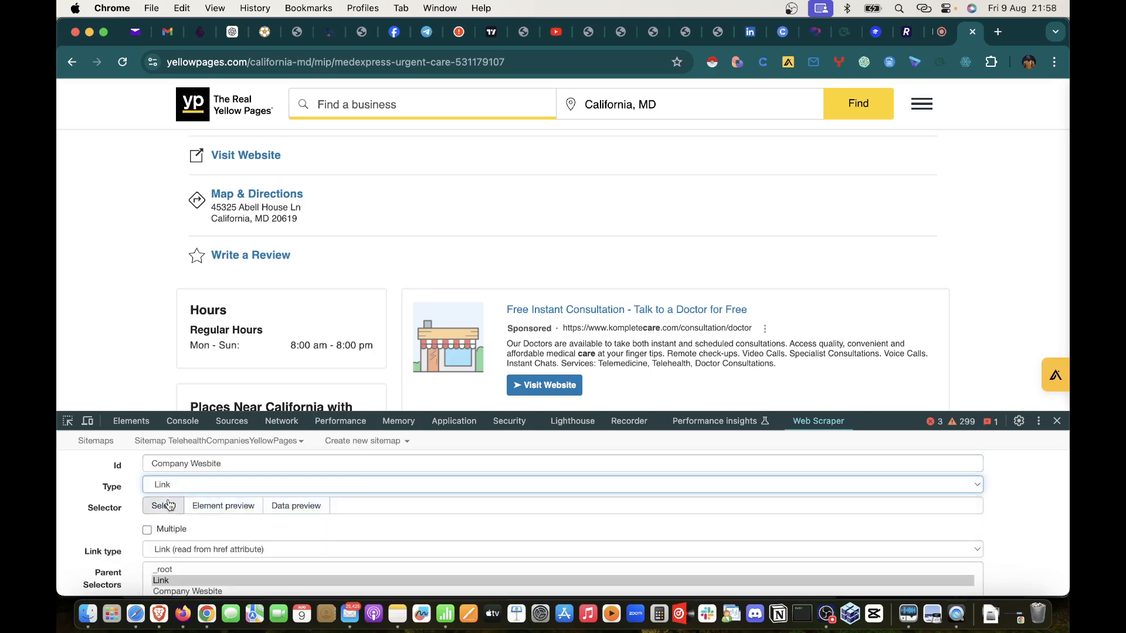
{"action": "left_click", "coordinate": [165, 488]}
{"action": "left_click", "coordinate": [161, 487]}
{"action": "scroll", "coordinate": [159, 483], "scroll_direction": "down", "scroll_amount": 2}
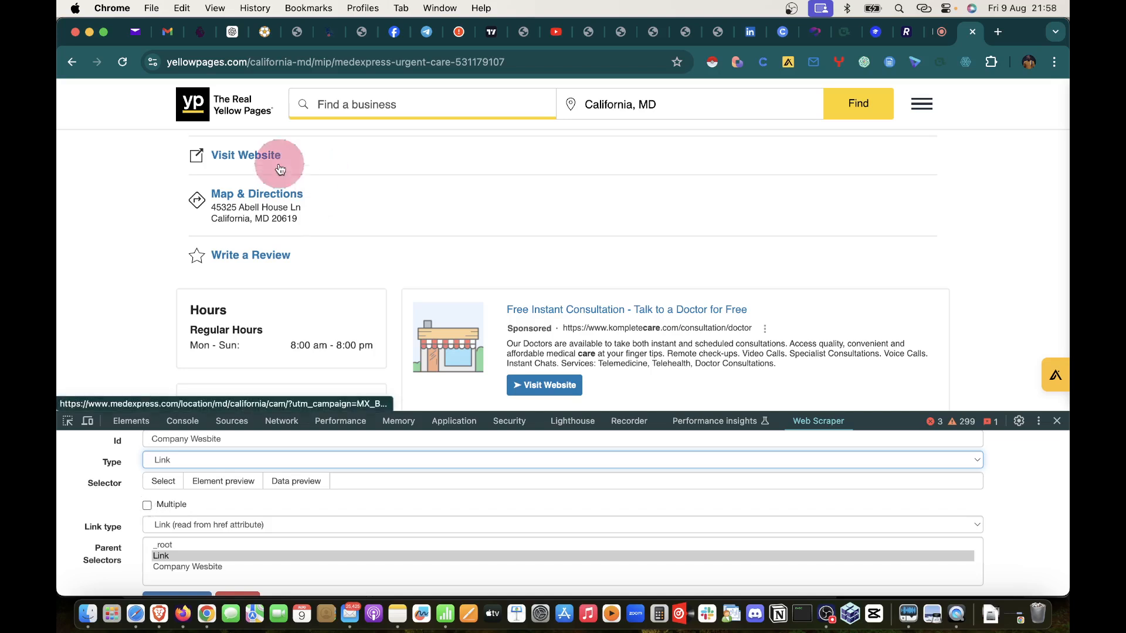
Step: Pick the Visit Website link (a.website-link) on the MedExpress Urgent Care listing as the Company Wesbite element
{"action": "left_click", "coordinate": [162, 482]}
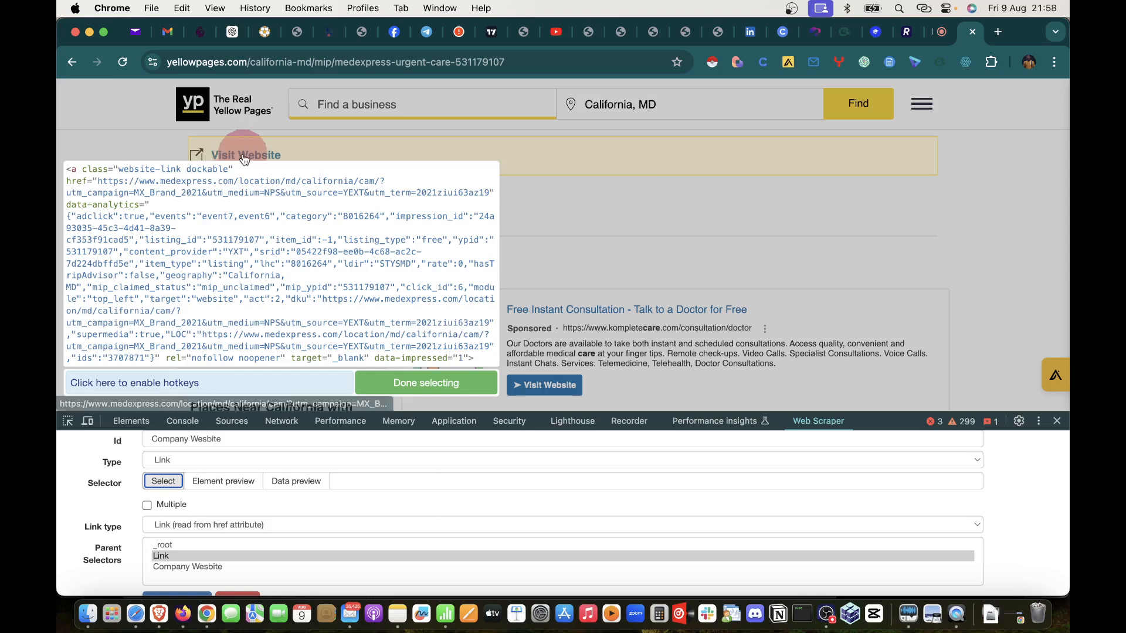
{"action": "left_click", "coordinate": [269, 158]}
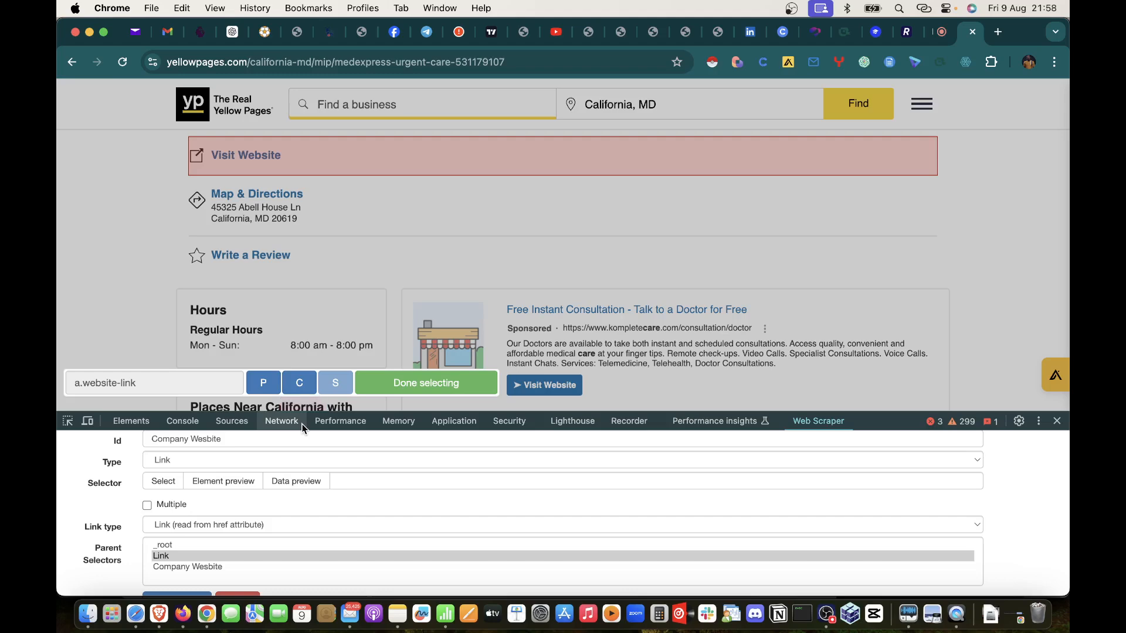
Step: Try to narrow the picked Visit Website element to its child element
{"action": "left_click", "coordinate": [299, 384]}
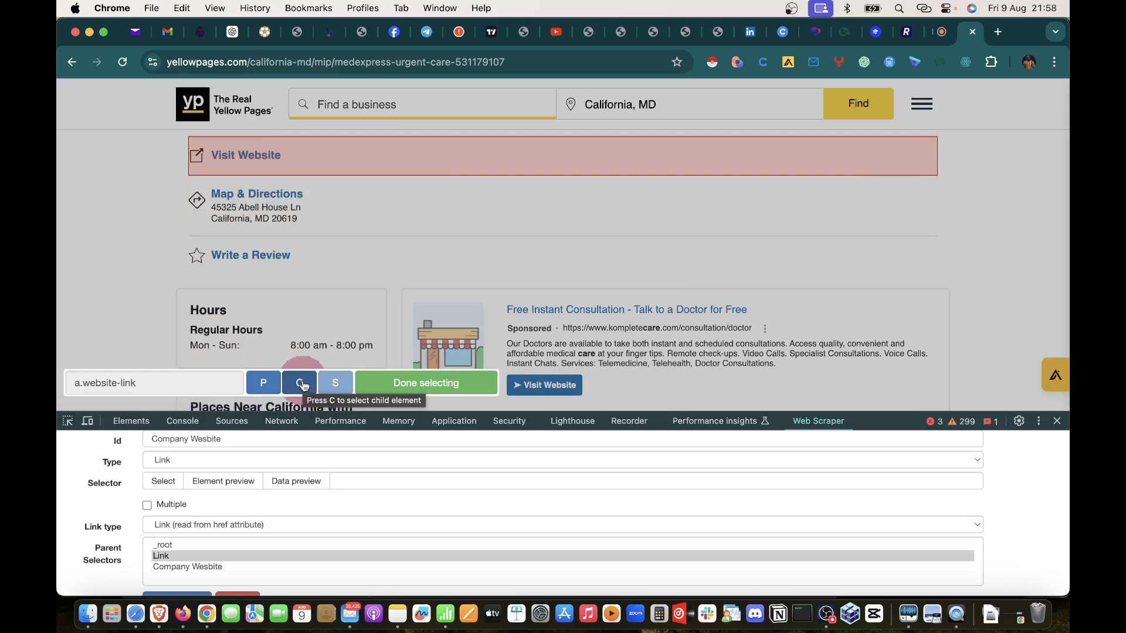
{"action": "left_click", "coordinate": [303, 385]}
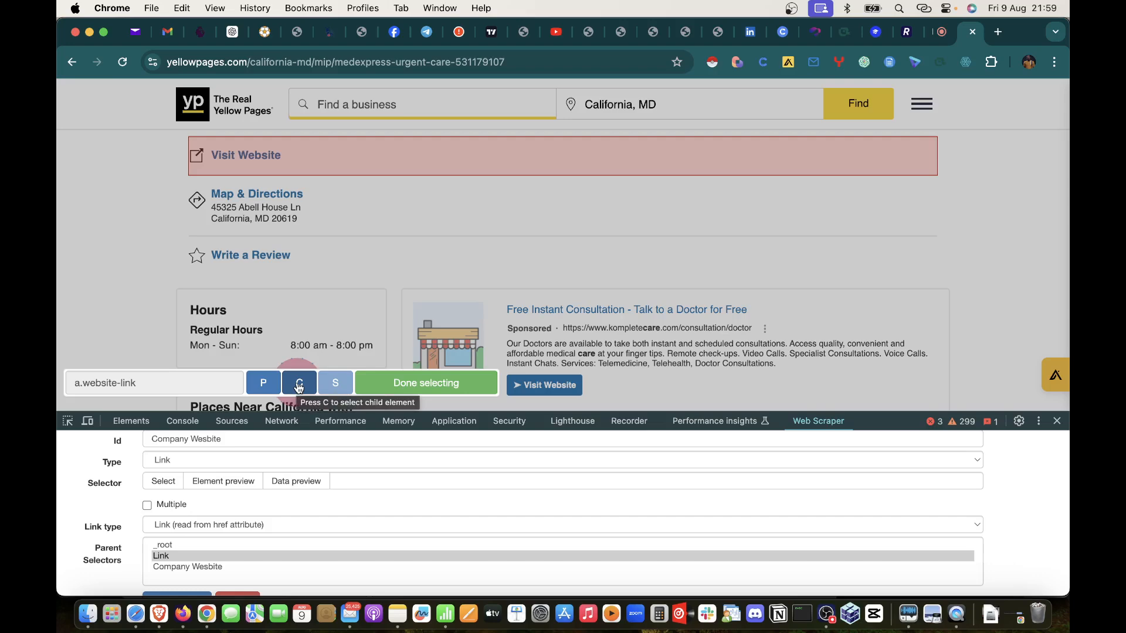
{"action": "mouse_move", "coordinate": [222, 156]}
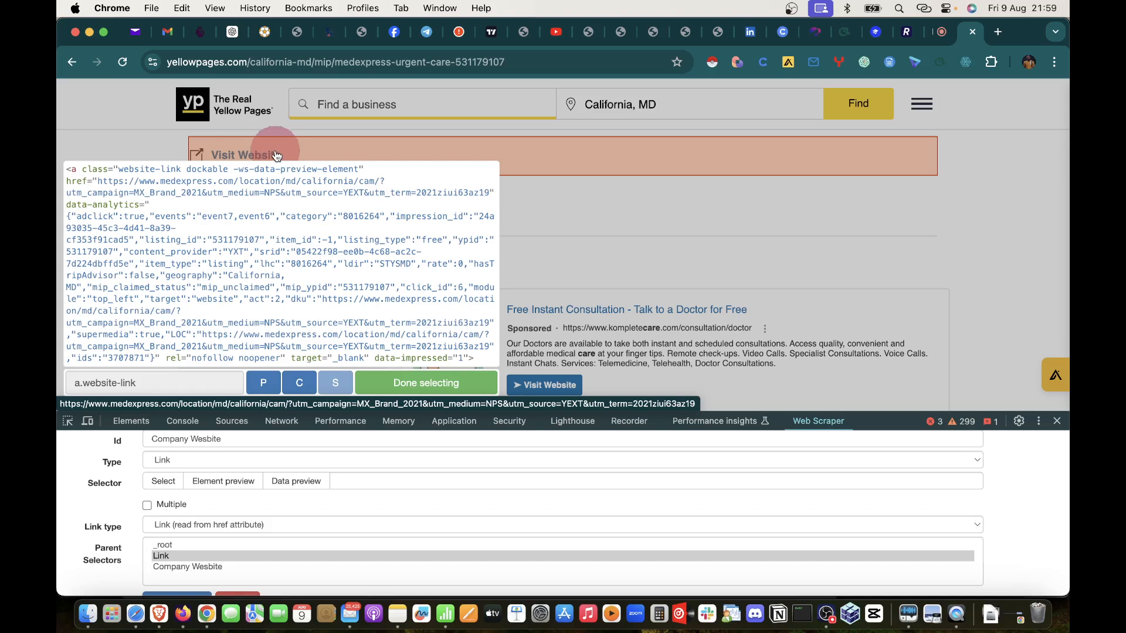
{"action": "left_click", "coordinate": [300, 382]}
{"action": "left_click", "coordinate": [299, 385]}
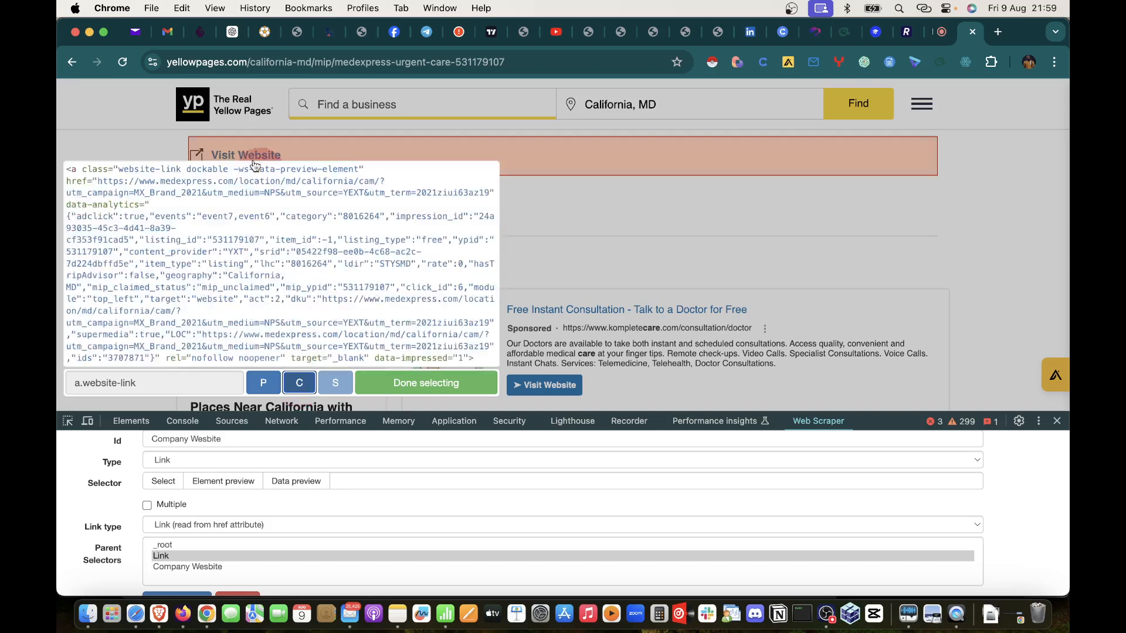
{"action": "left_click", "coordinate": [250, 158]}
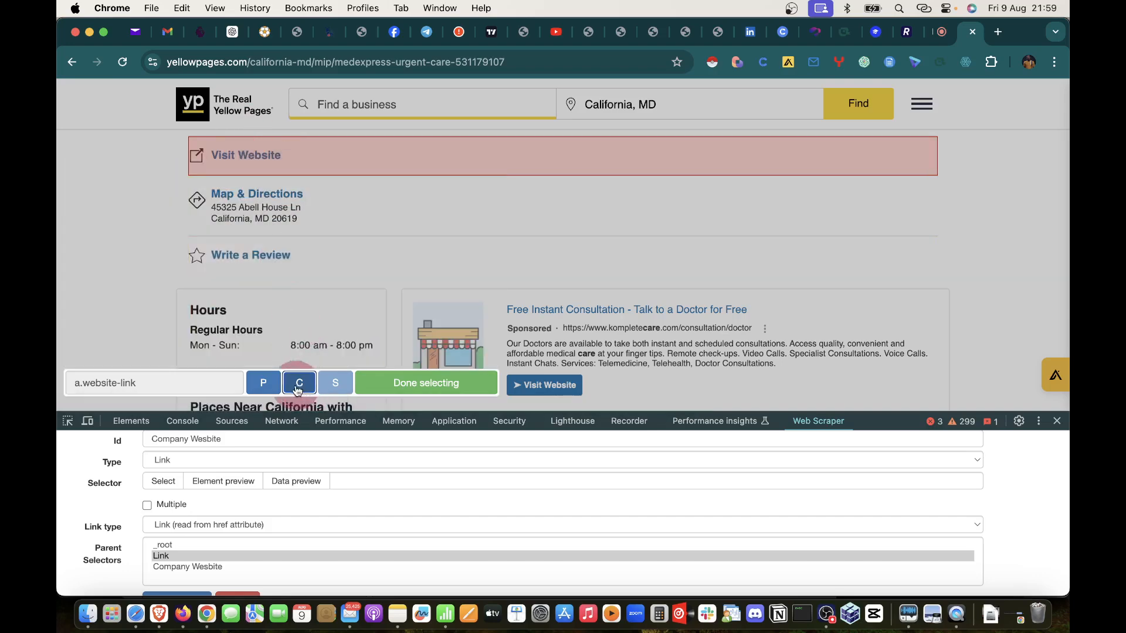
{"action": "left_click", "coordinate": [255, 156]}
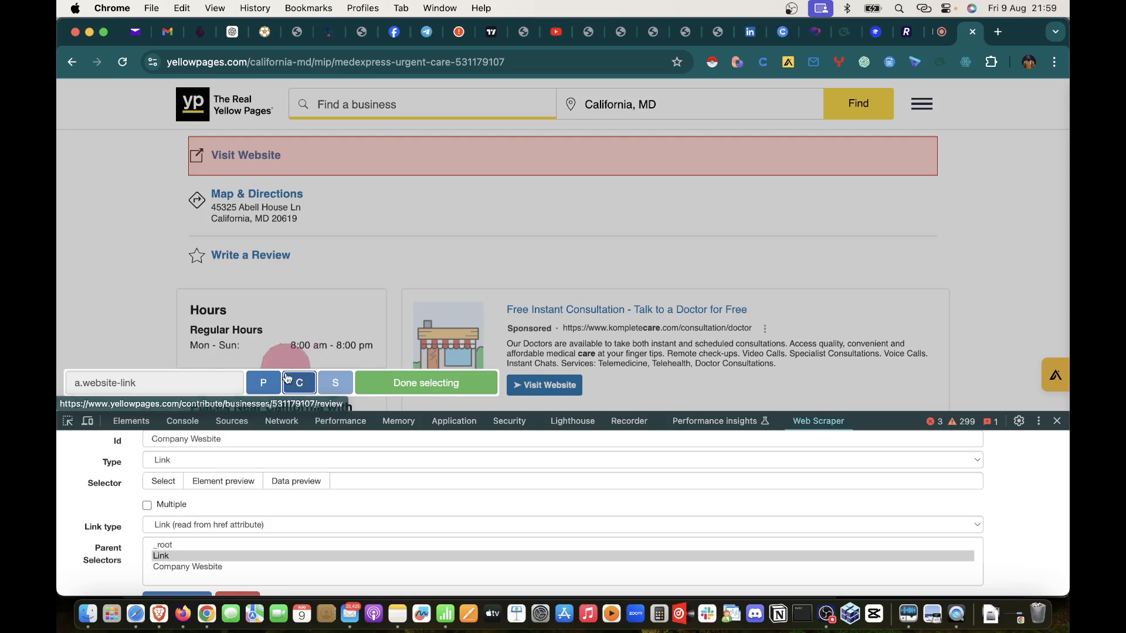
Step: Finish the selection with a.website-link and save the Company Wesbite selector
{"action": "left_click", "coordinate": [407, 388]}
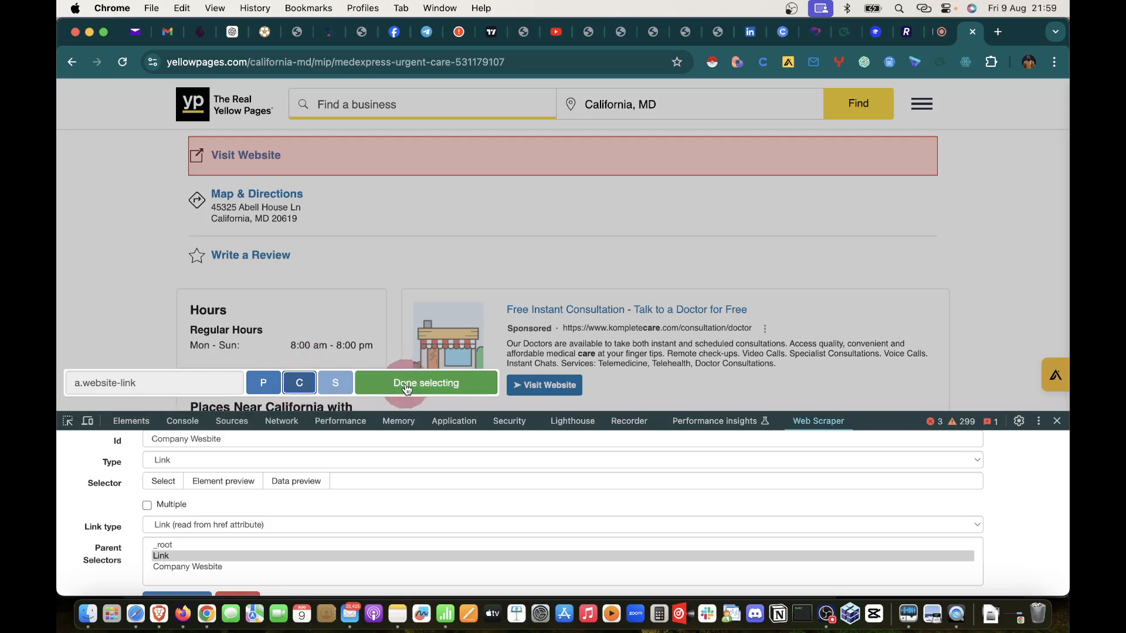
{"action": "scroll", "coordinate": [205, 519], "scroll_direction": "down", "scroll_amount": 1}
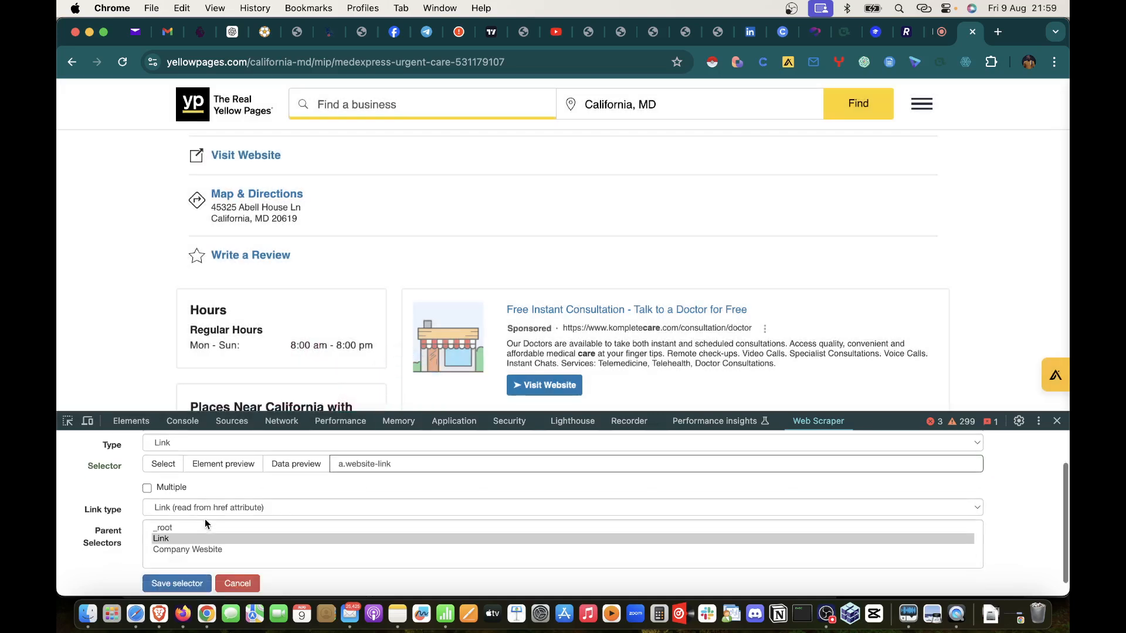
{"action": "left_click", "coordinate": [176, 583]}
Step: Examine the MedExpress Urgent Care listing for further company details worth scraping
{"action": "left_click", "coordinate": [414, 227]}
{"action": "scroll", "coordinate": [416, 227], "scroll_direction": "down", "scroll_amount": 2}
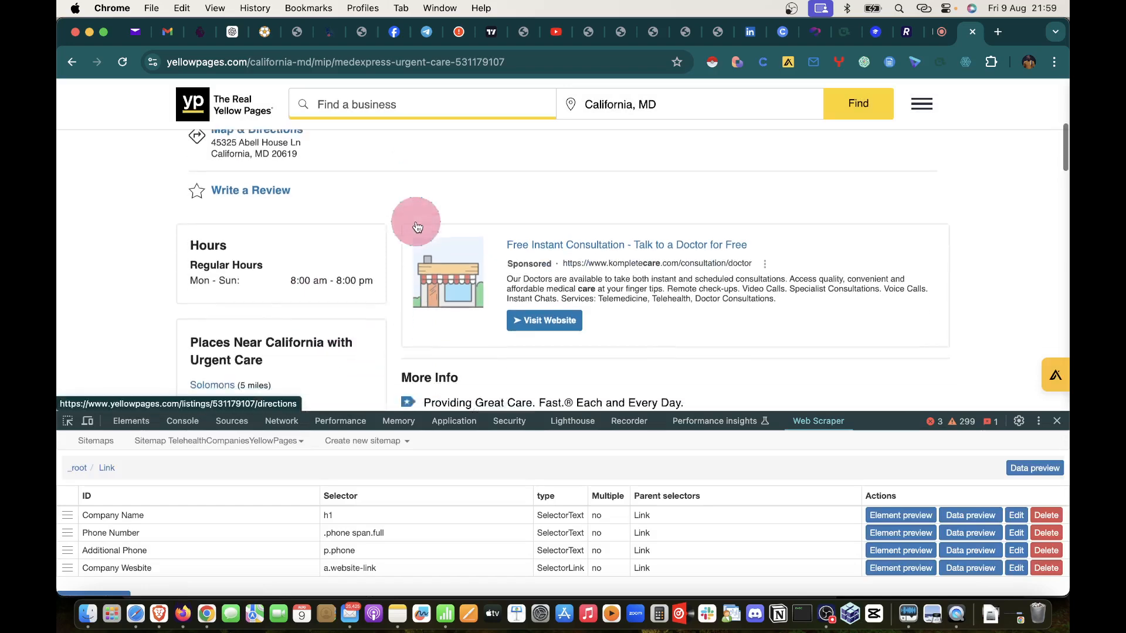
{"action": "scroll", "coordinate": [417, 227], "scroll_direction": "down", "scroll_amount": 2}
{"action": "scroll", "coordinate": [417, 227], "scroll_direction": "up", "scroll_amount": 4}
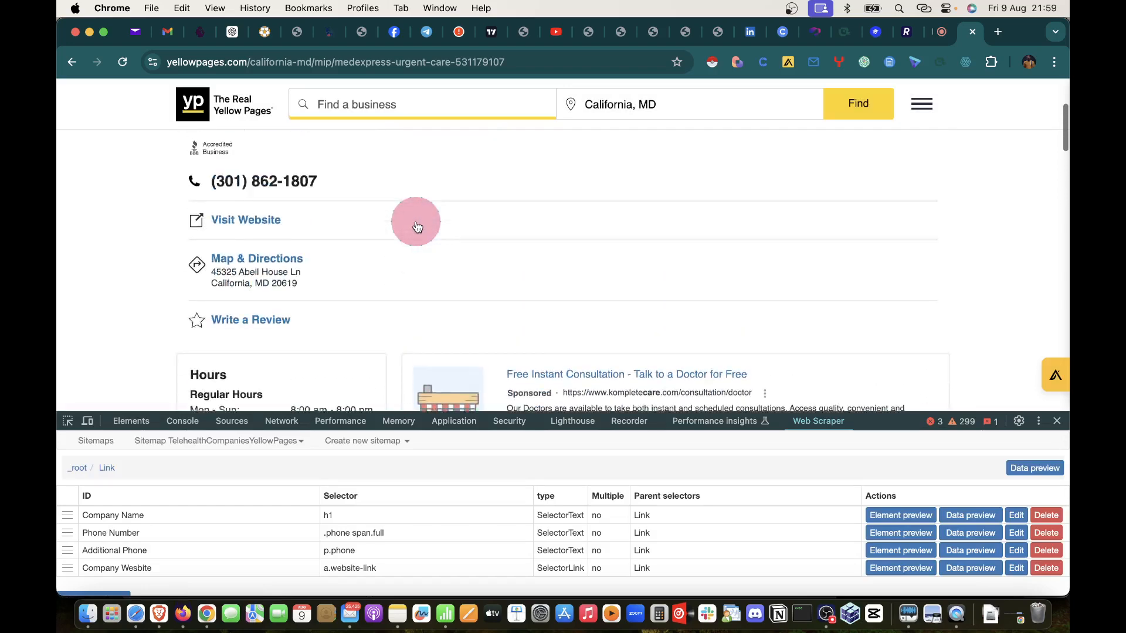
{"action": "scroll", "coordinate": [417, 227], "scroll_direction": "up", "scroll_amount": 3}
{"action": "scroll", "coordinate": [417, 227], "scroll_direction": "down", "scroll_amount": 1}
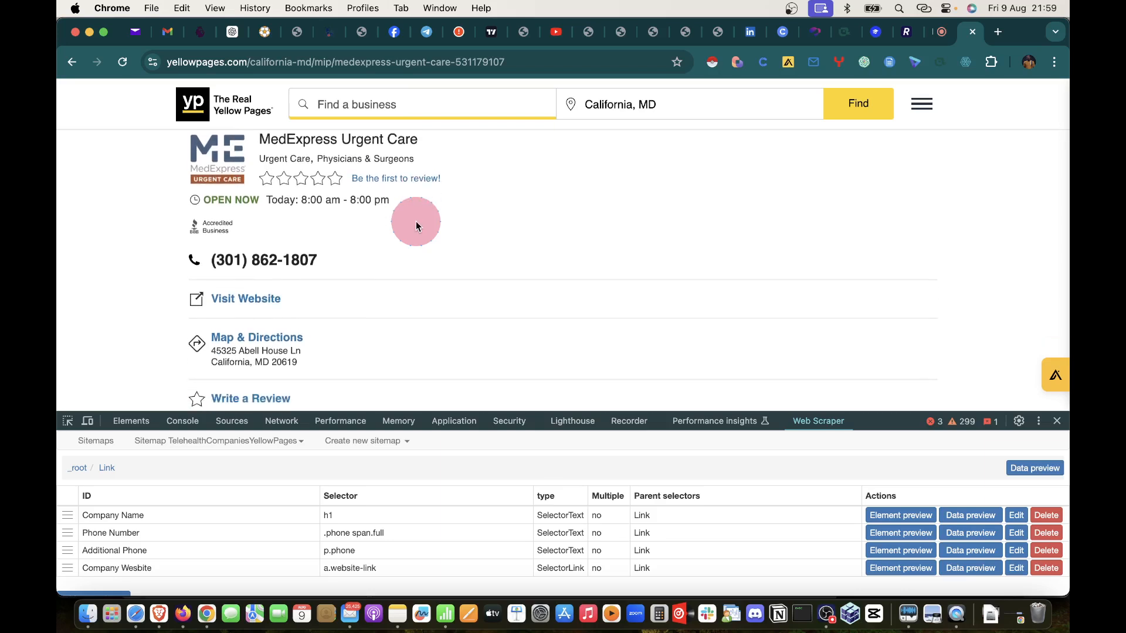
{"action": "scroll", "coordinate": [416, 227], "scroll_direction": "down", "scroll_amount": 2}
{"action": "scroll", "coordinate": [417, 227], "scroll_direction": "down", "scroll_amount": 1}
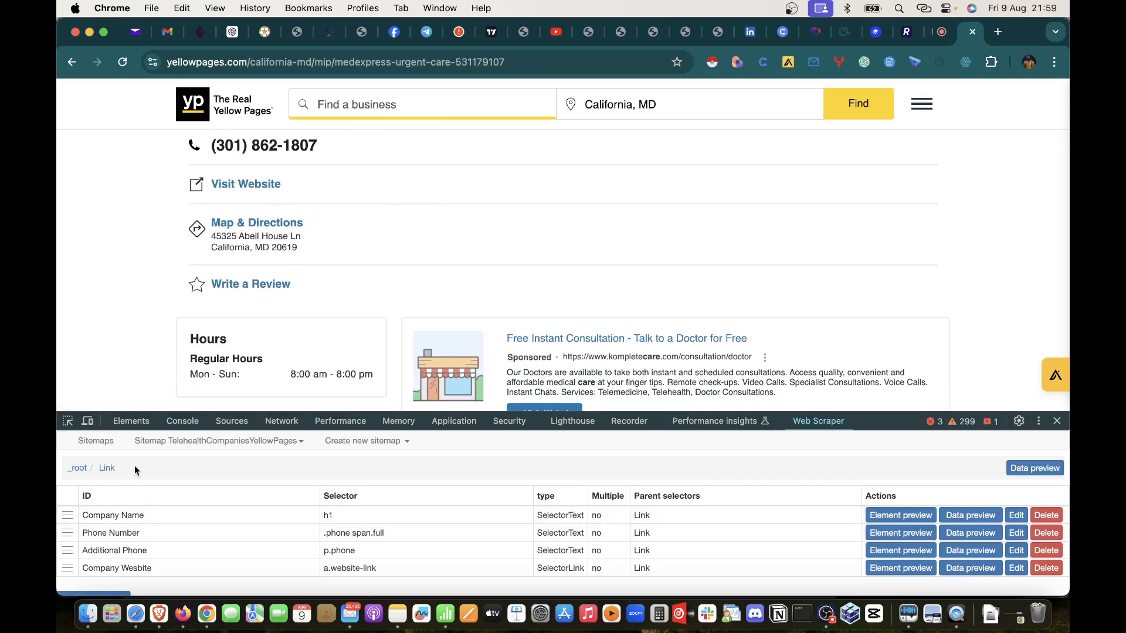
Step: Add a Text selector with the id Address under Link, using the address below Map & Directions (span.address), and save it
{"action": "left_click", "coordinate": [92, 594]}
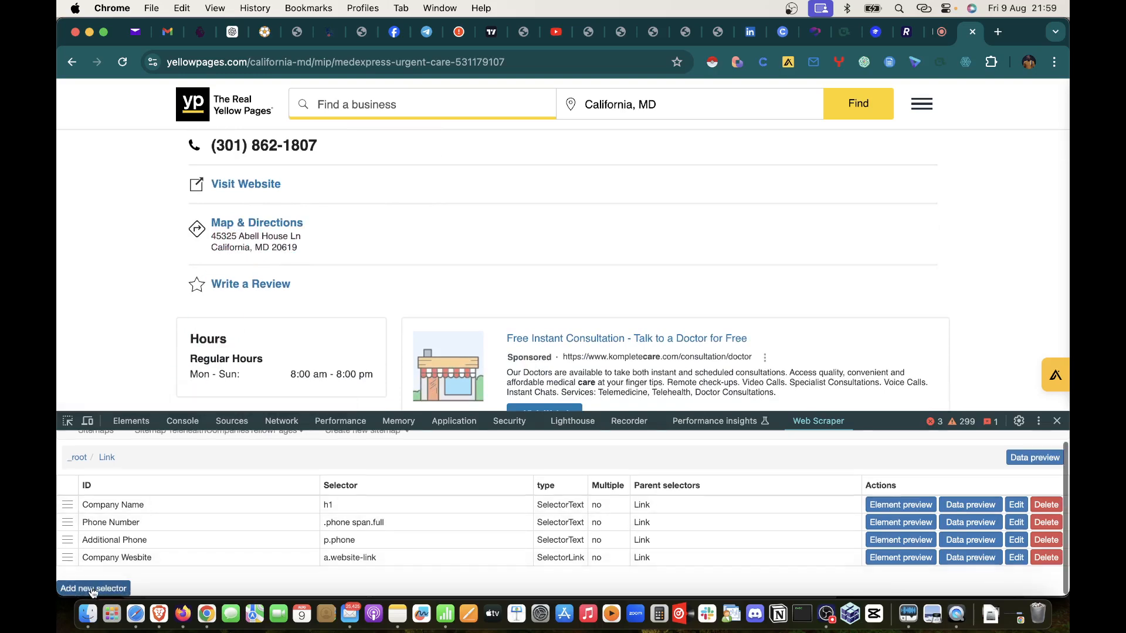
{"action": "left_click", "coordinate": [209, 453]}
{"action": "type", "text": "Address"}
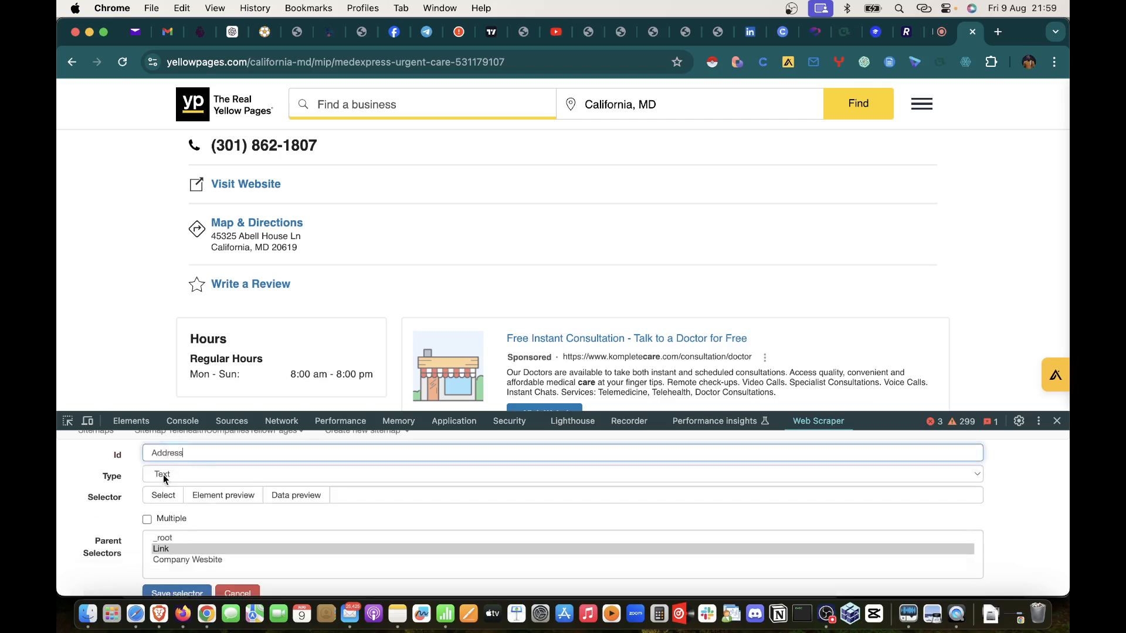
{"action": "left_click", "coordinate": [164, 496]}
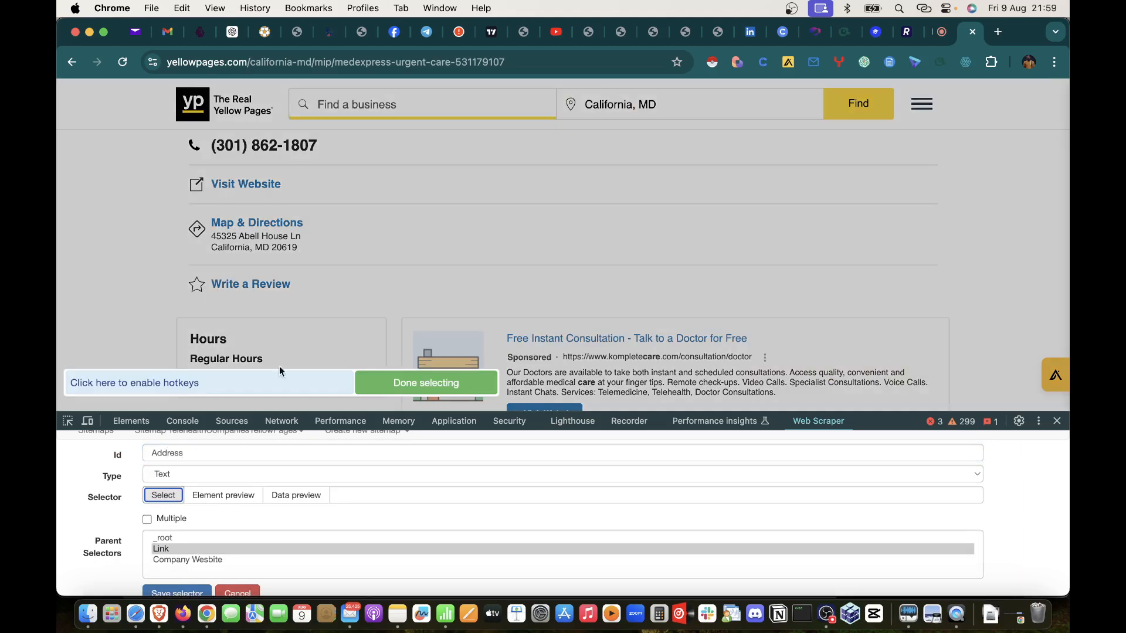
{"action": "scroll", "coordinate": [297, 312], "scroll_direction": "down", "scroll_amount": 1}
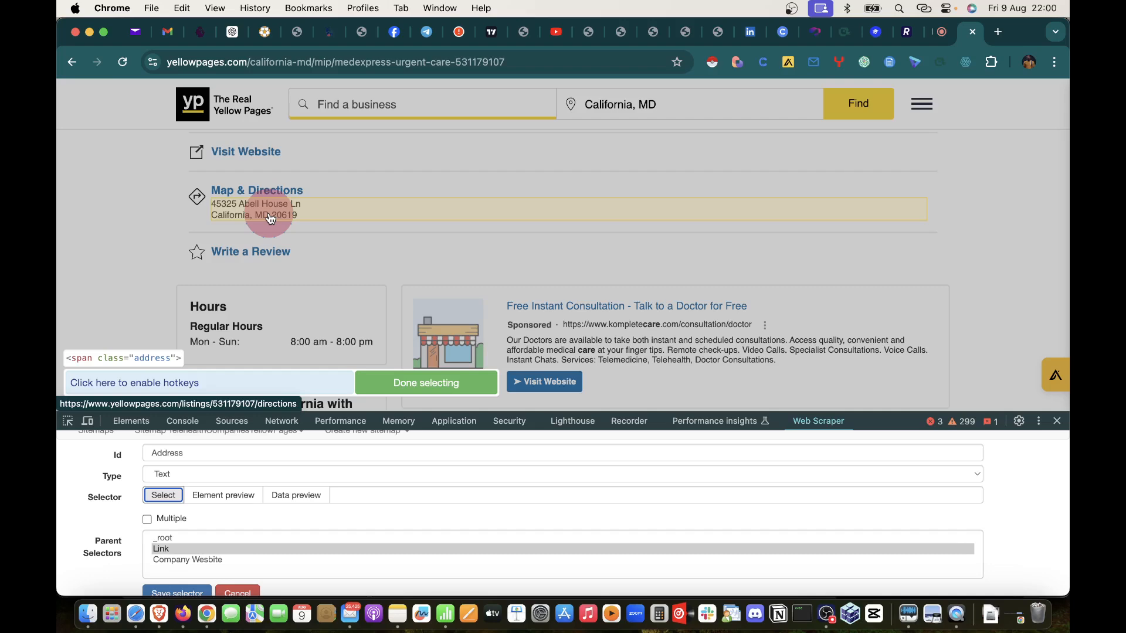
{"action": "left_click", "coordinate": [269, 219]}
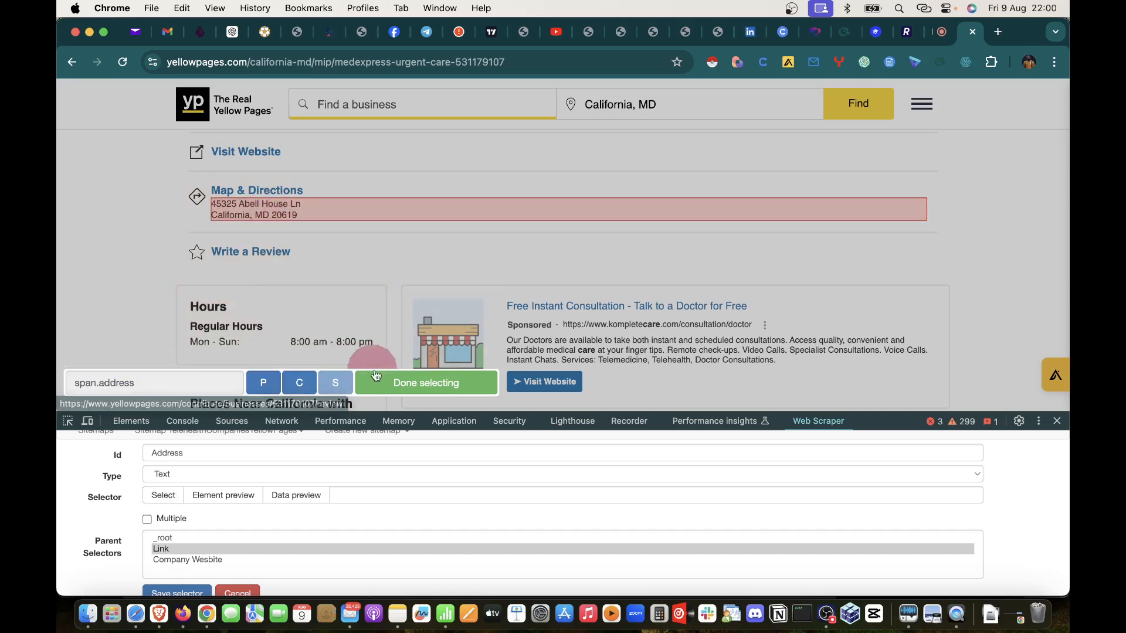
{"action": "left_click", "coordinate": [393, 391]}
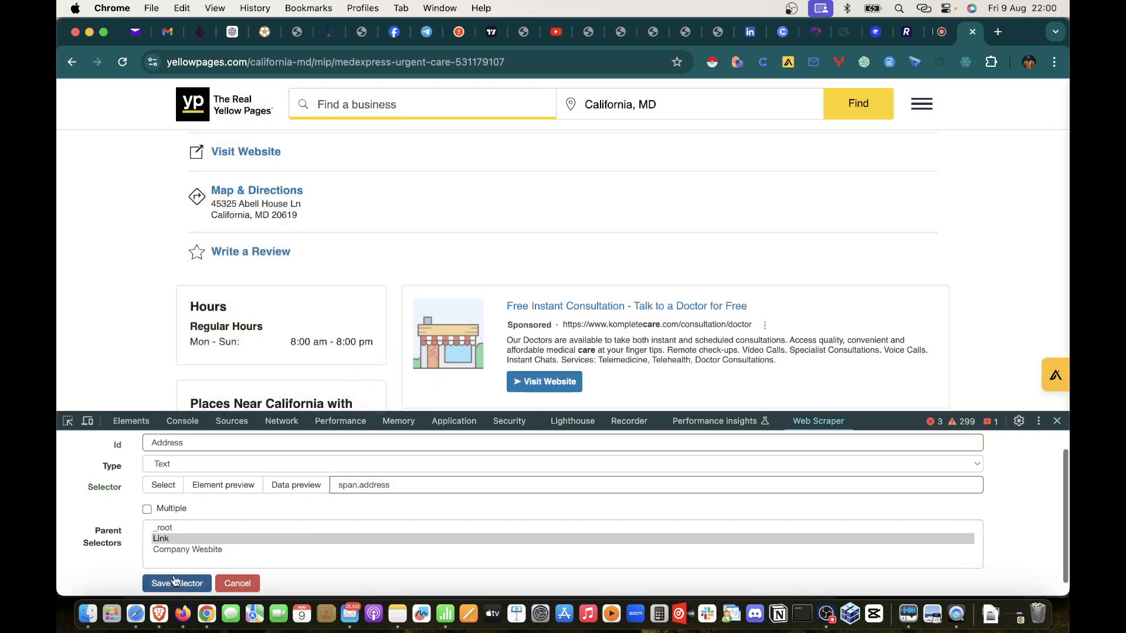
{"action": "left_click", "coordinate": [176, 592]}
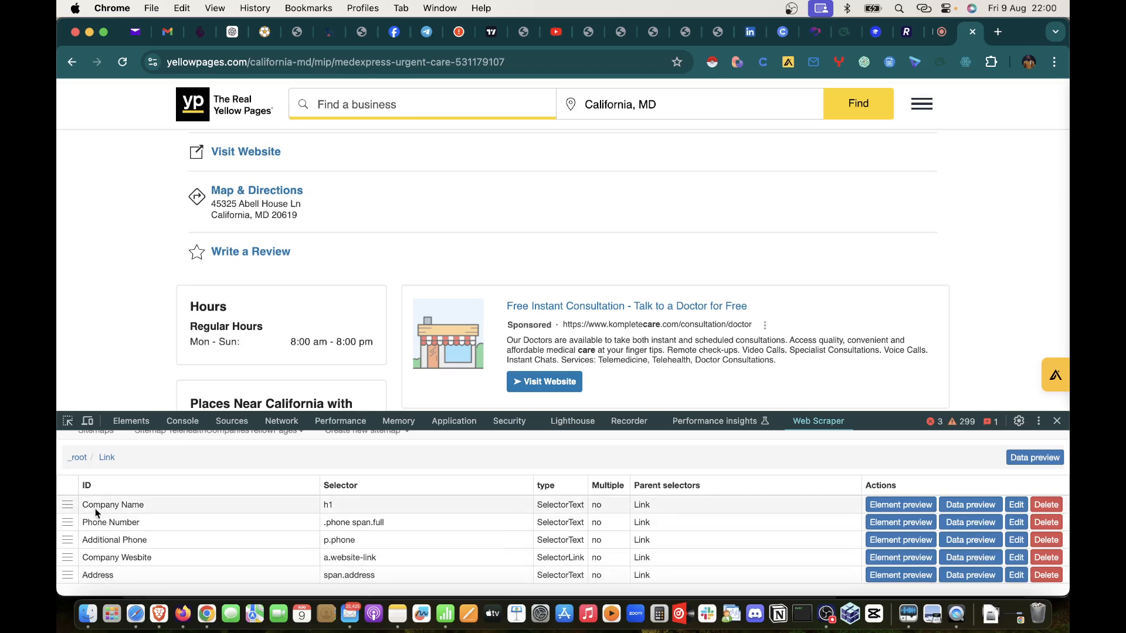
Step: Return to the Telehealth search results for California, MD and go to the page navigation below the listings
{"action": "left_click", "coordinate": [403, 258]}
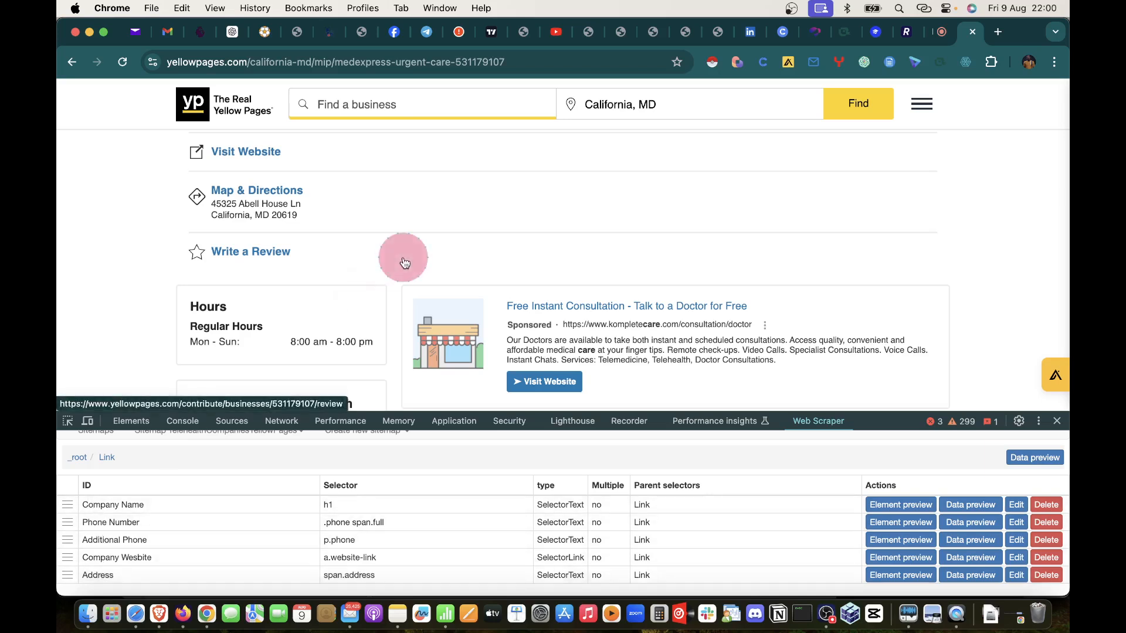
{"action": "left_click", "coordinate": [71, 62]}
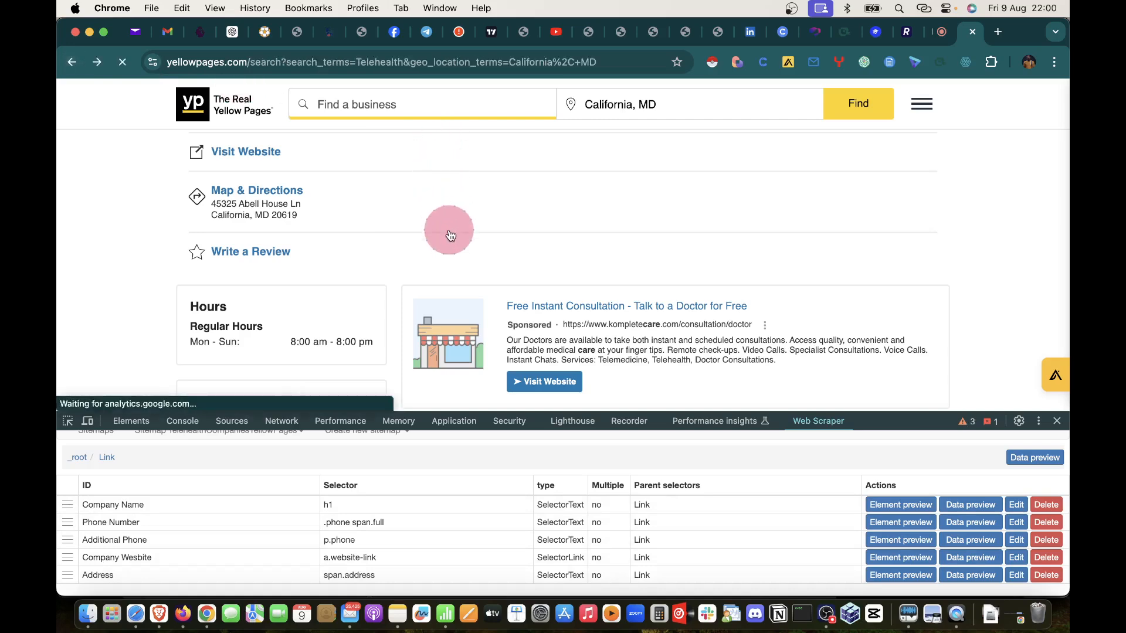
{"action": "scroll", "coordinate": [450, 235], "scroll_direction": "down", "scroll_amount": 20}
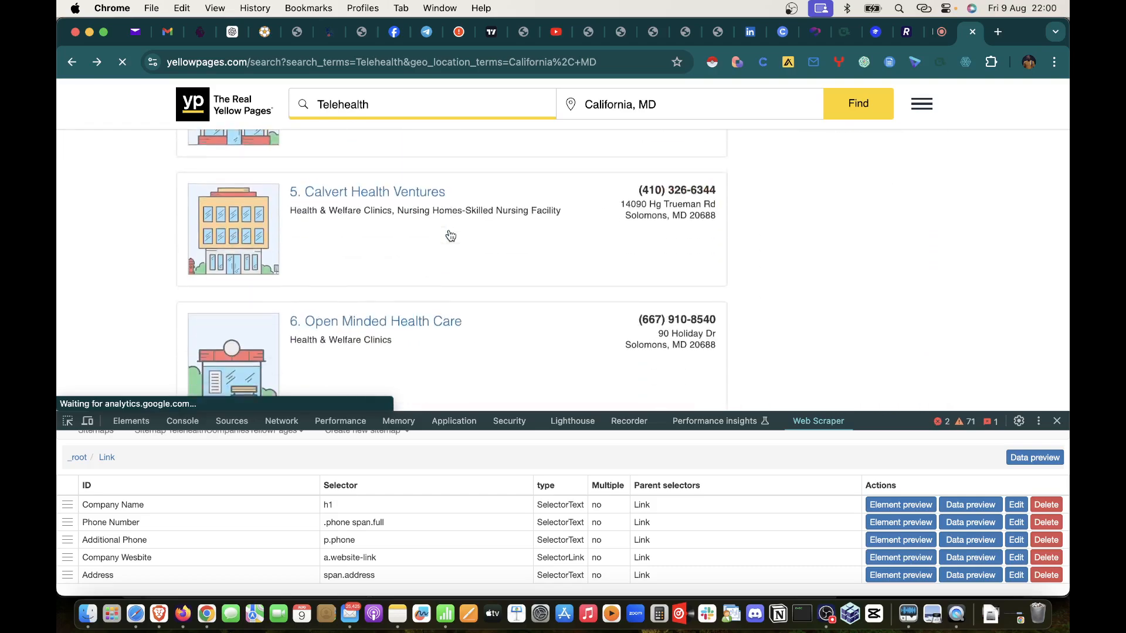
{"action": "scroll", "coordinate": [450, 235], "scroll_direction": "down", "scroll_amount": 20}
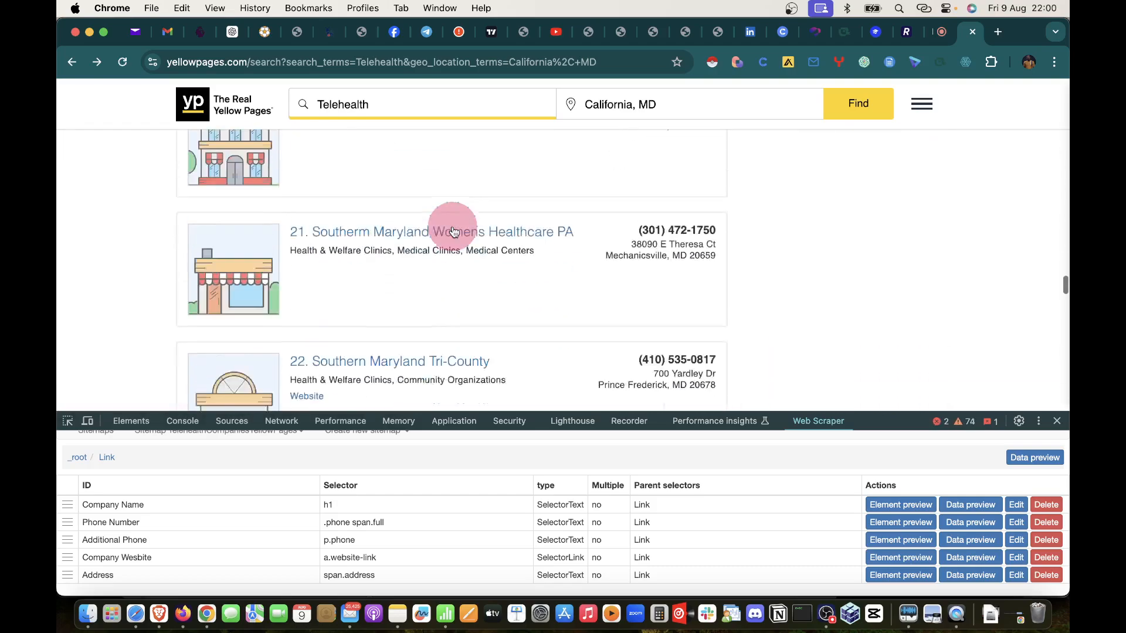
{"action": "scroll", "coordinate": [452, 232], "scroll_direction": "down", "scroll_amount": 10}
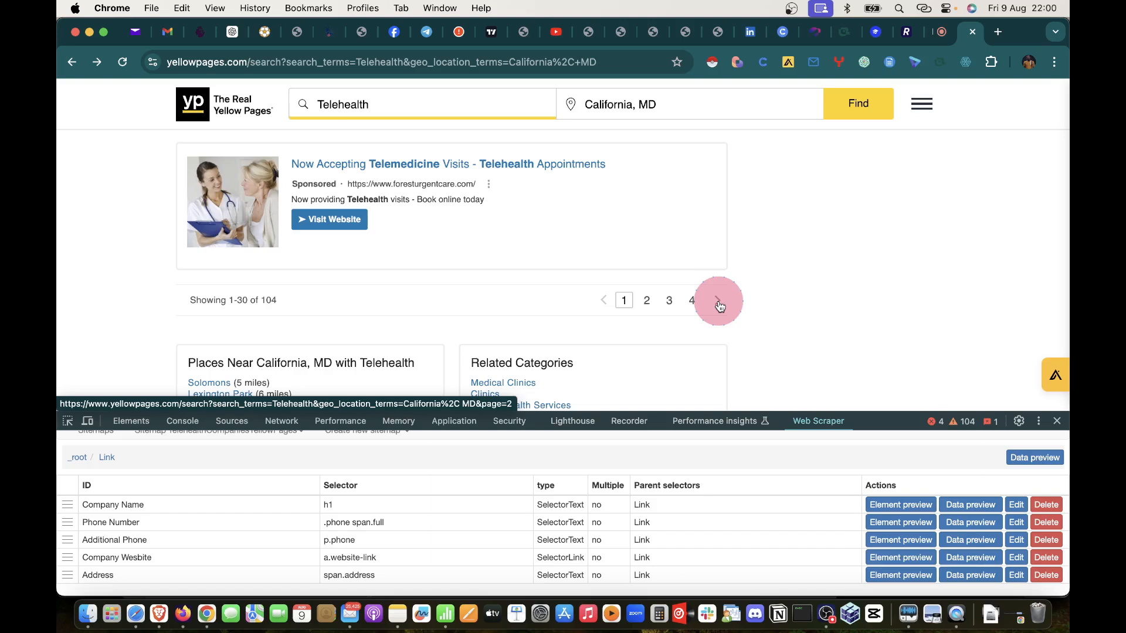
Step: Go up to the sitemap's _root selectors and reopen the selectors nested under Link
{"action": "scroll", "coordinate": [186, 455], "scroll_direction": "up", "scroll_amount": 1}
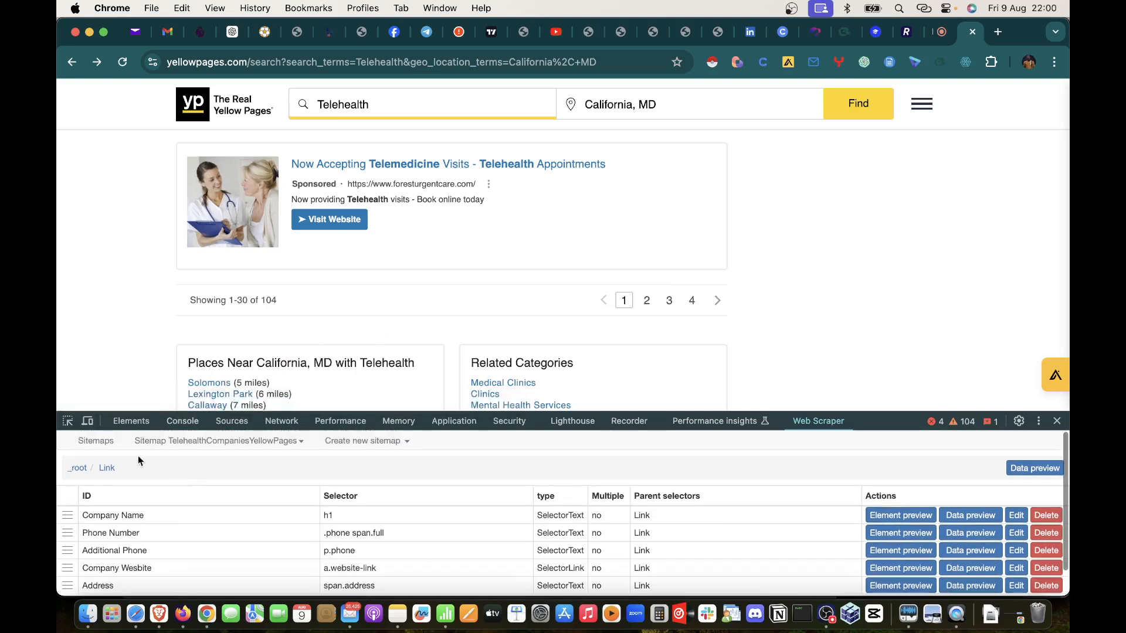
{"action": "left_click", "coordinate": [78, 469]}
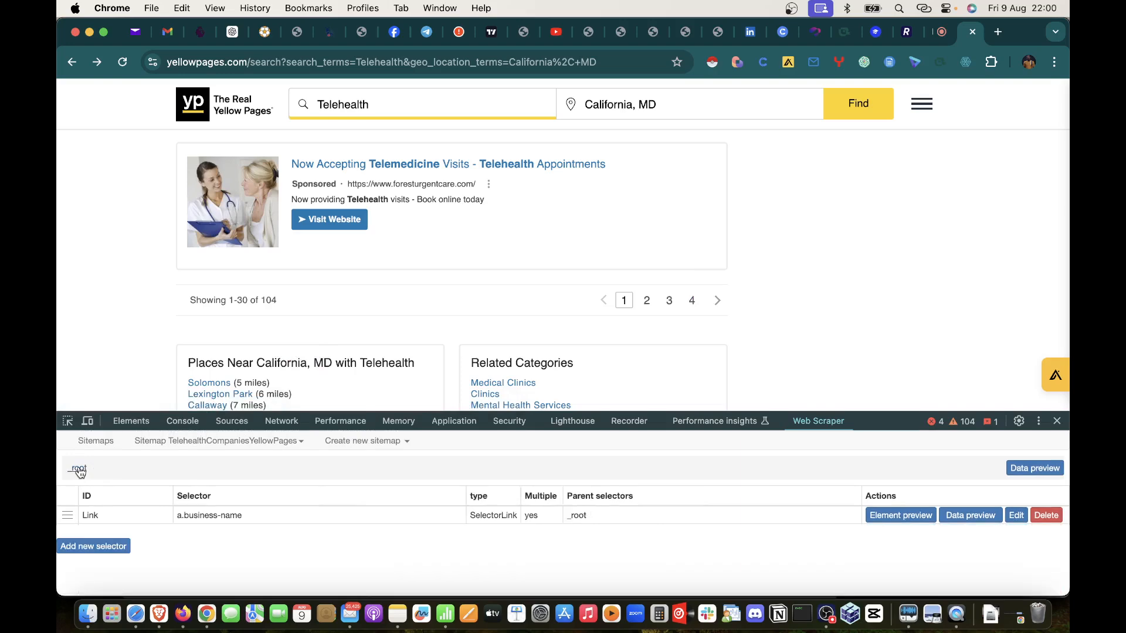
{"action": "left_click", "coordinate": [97, 515]}
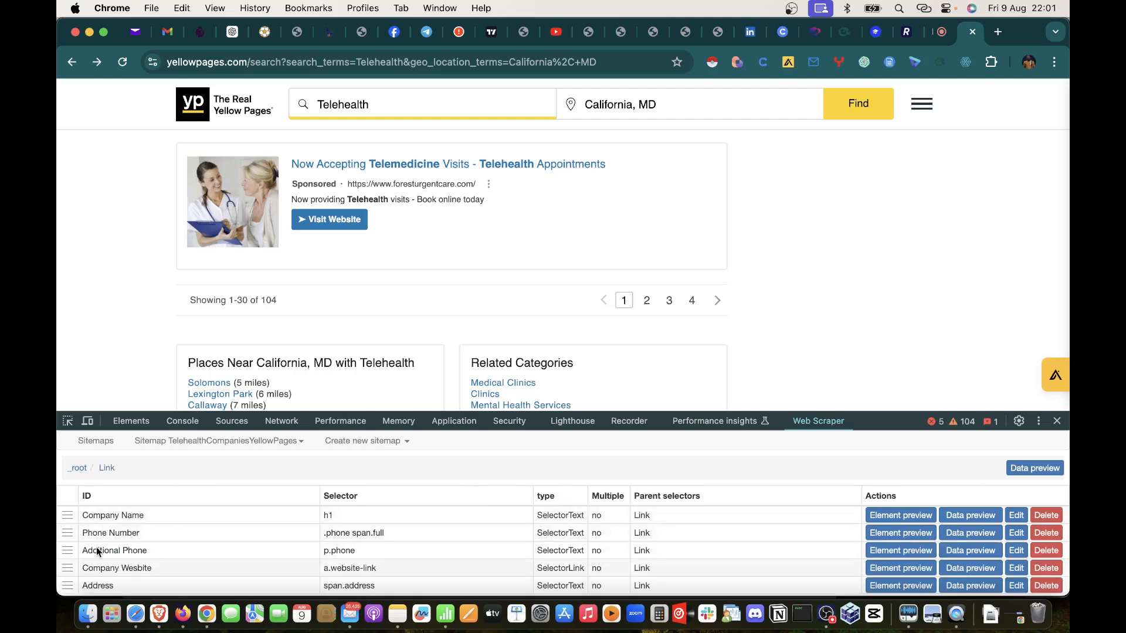
Step: Start a new selector under _root with the id Pages and the type Link
{"action": "left_click", "coordinate": [79, 469]}
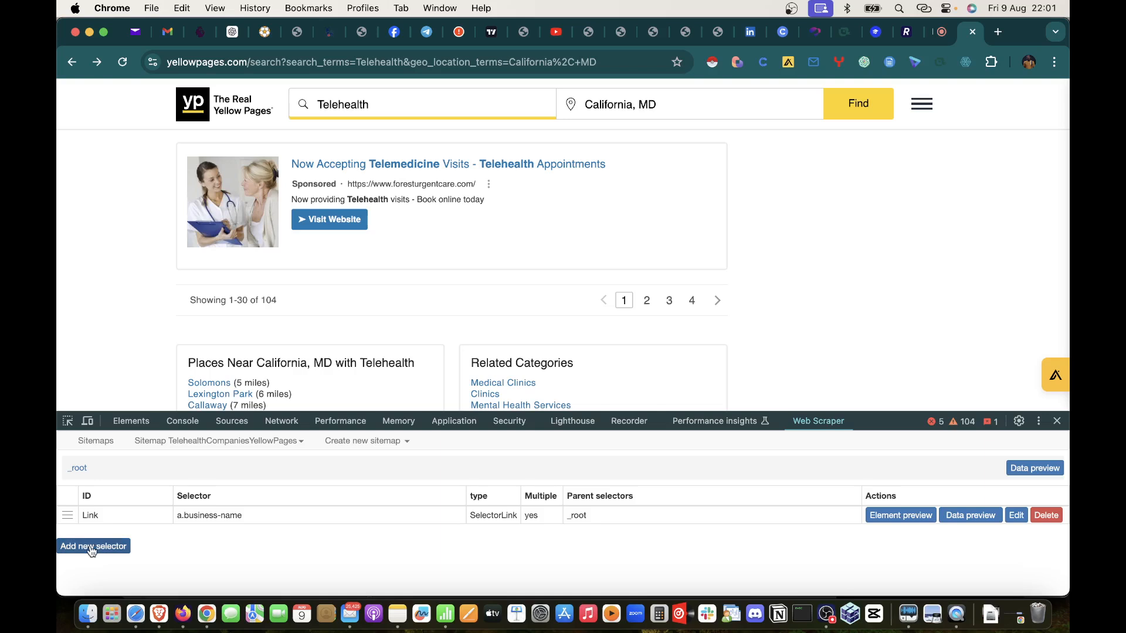
{"action": "left_click", "coordinate": [91, 547]}
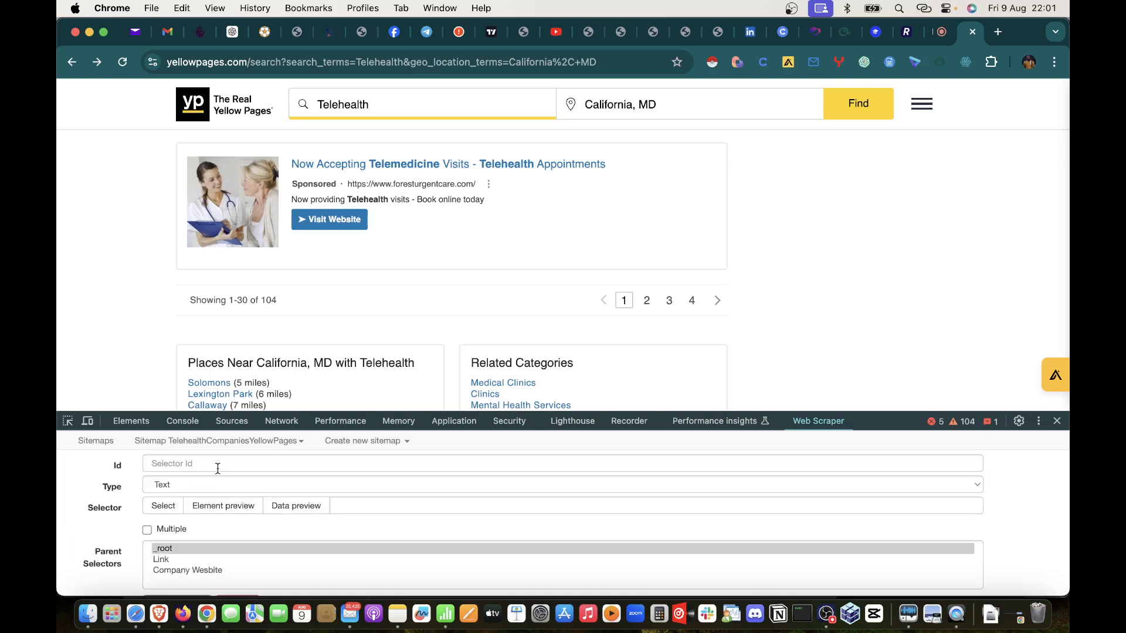
{"action": "left_click", "coordinate": [217, 467]}
{"action": "type", "text": "Pages"}
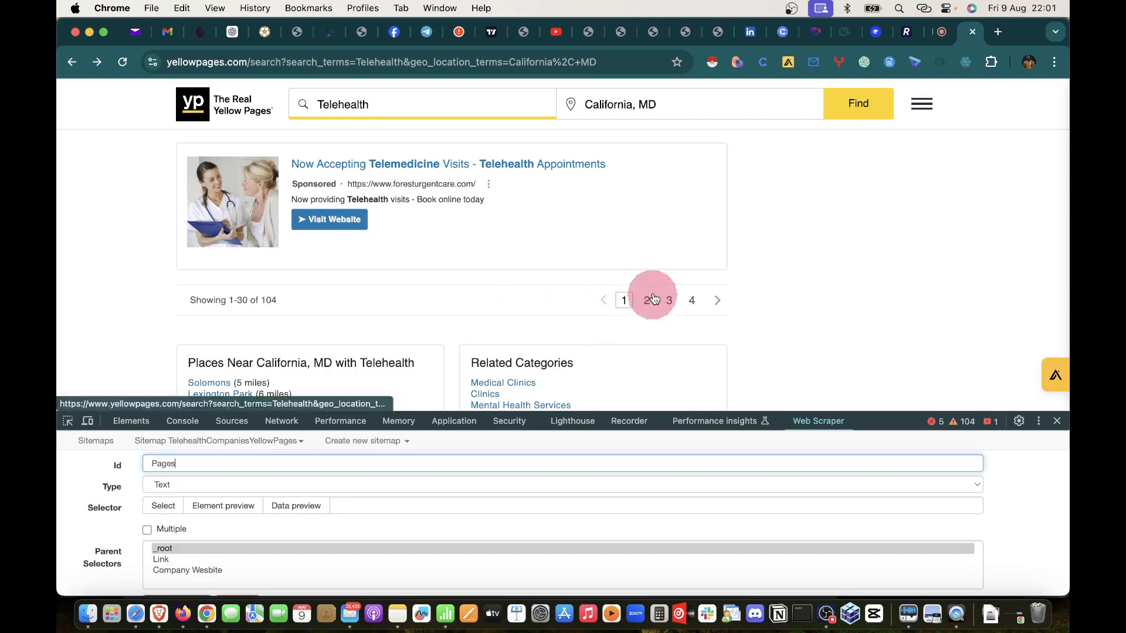
{"action": "left_click", "coordinate": [163, 486]}
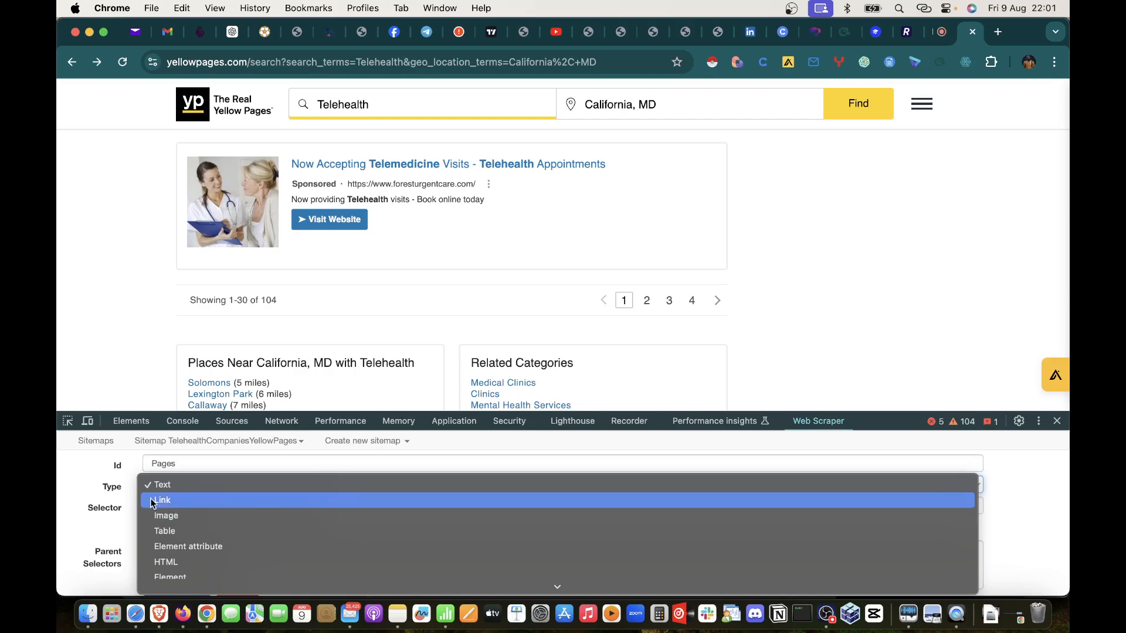
{"action": "left_click", "coordinate": [157, 502]}
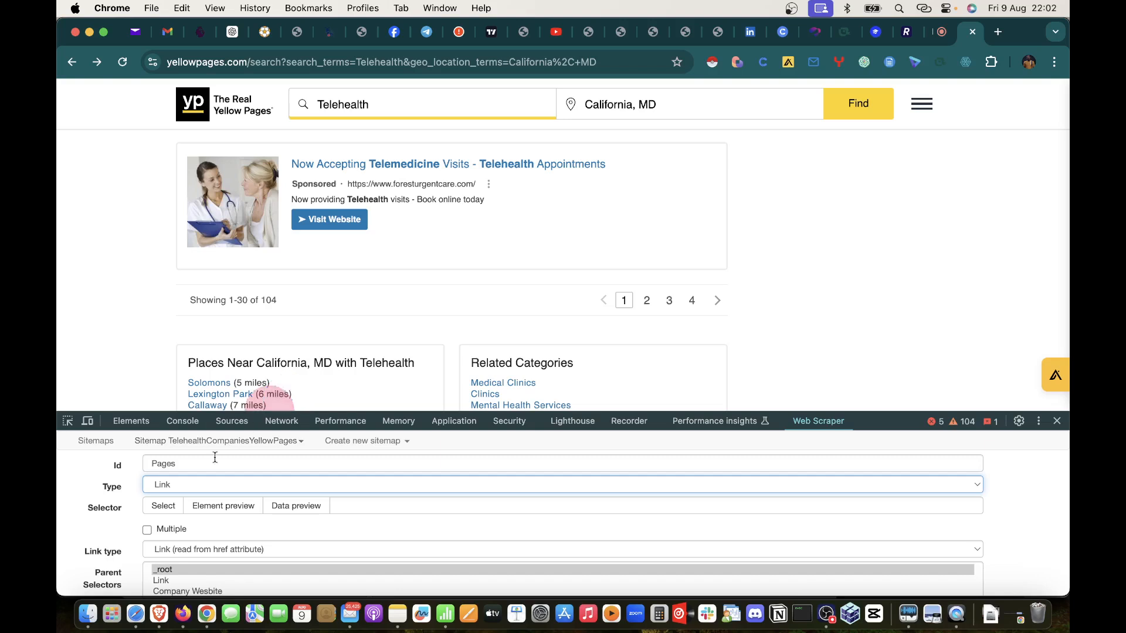
Step: Make the Pages selector multiple, pick the page-number links below the listings (.pagination a), and save it under _root
{"action": "left_click", "coordinate": [147, 530]}
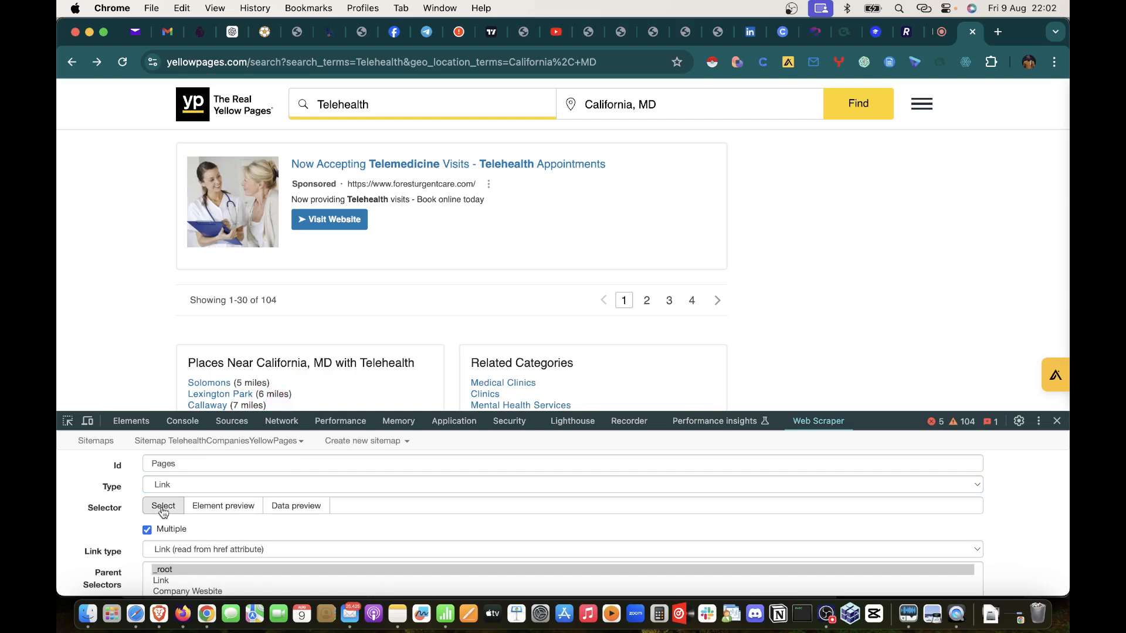
{"action": "left_click", "coordinate": [163, 508]}
{"action": "left_click", "coordinate": [647, 302]}
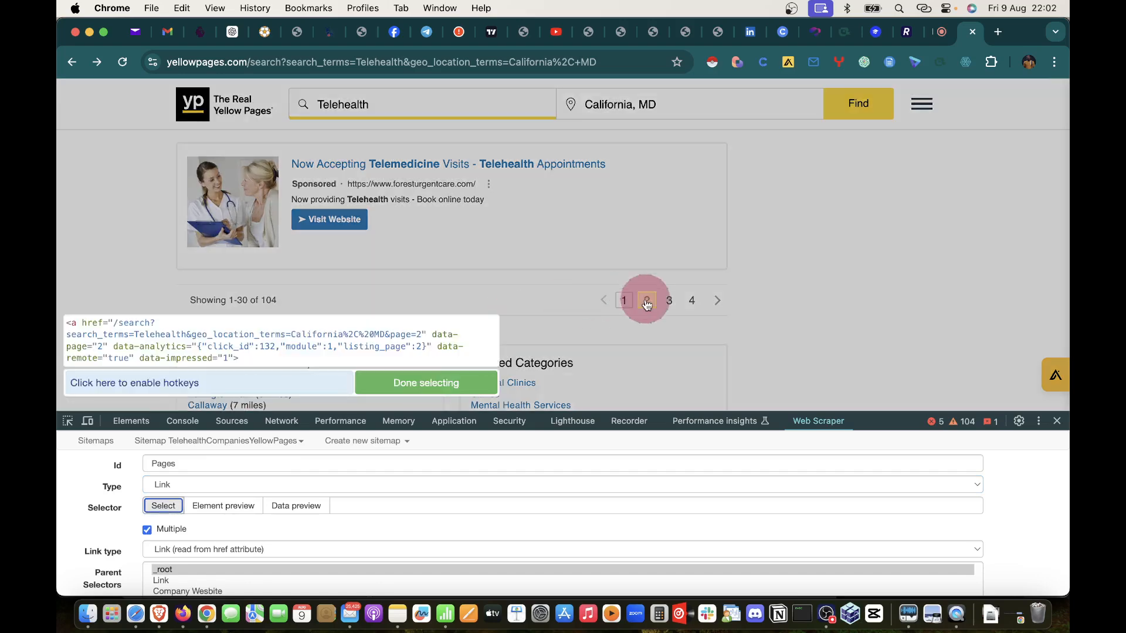
{"action": "left_click", "coordinate": [646, 302]}
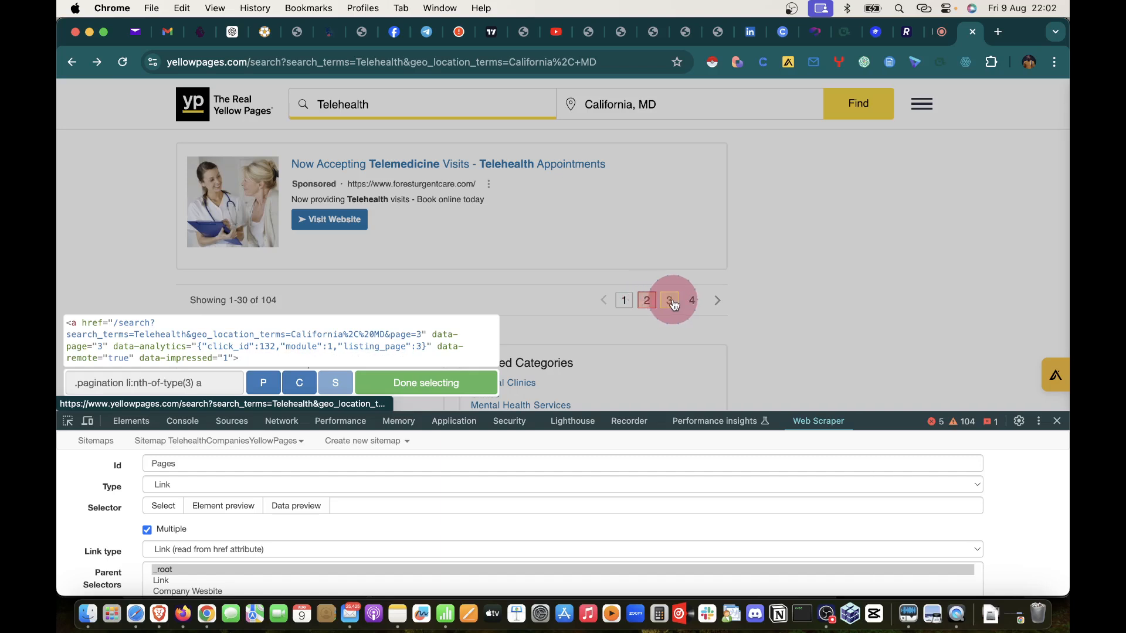
{"action": "left_click", "coordinate": [672, 302]}
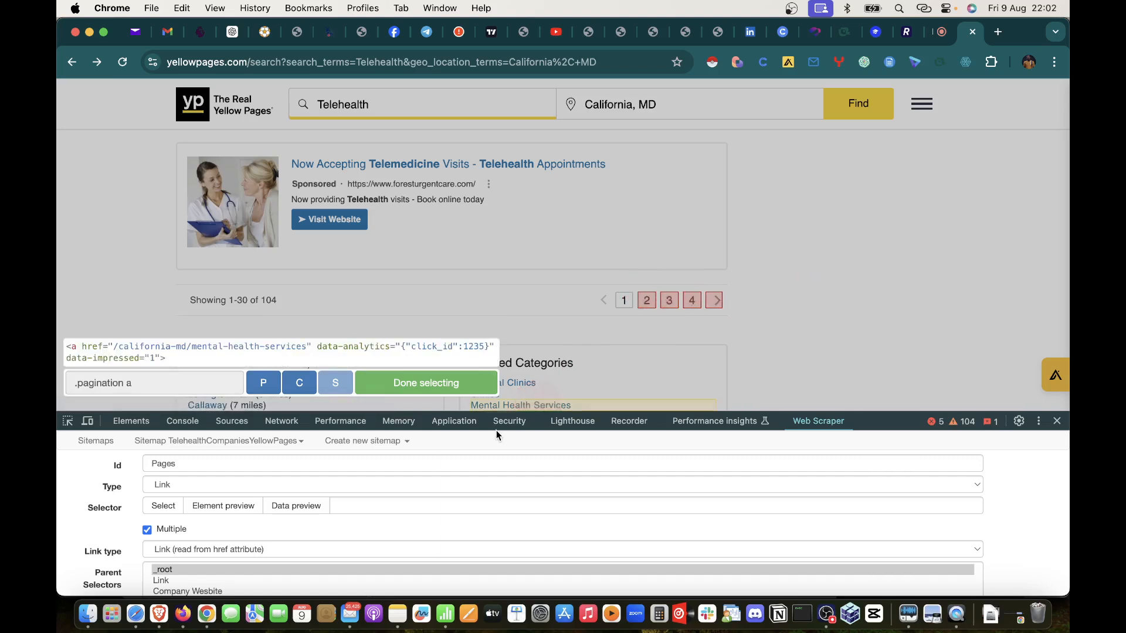
{"action": "left_click", "coordinate": [410, 384]}
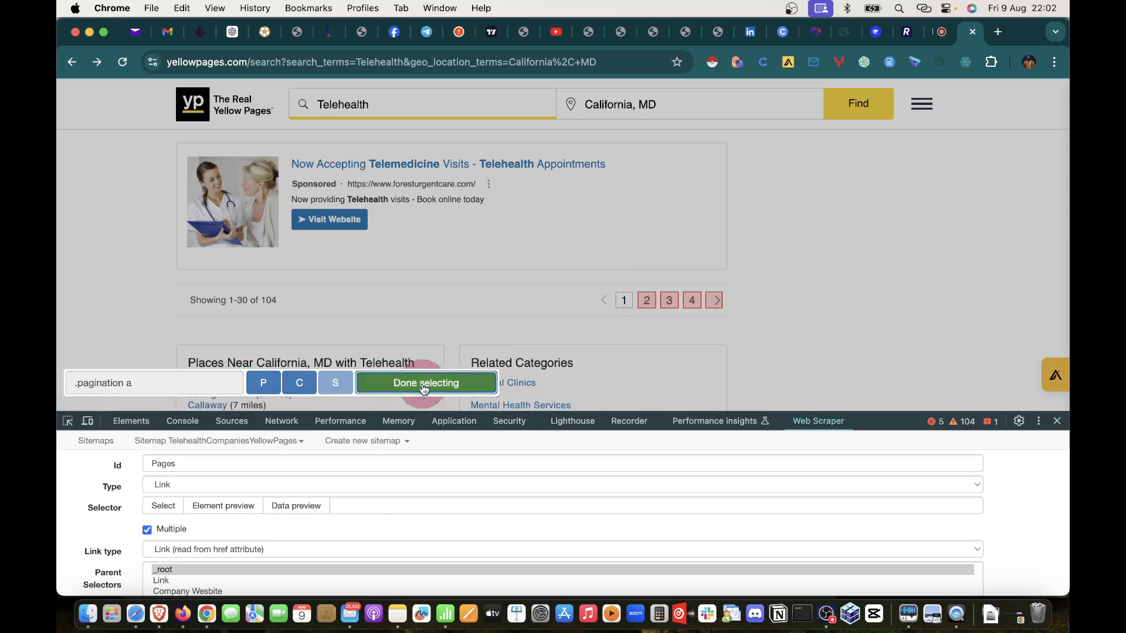
{"action": "scroll", "coordinate": [191, 547], "scroll_direction": "down", "scroll_amount": 2}
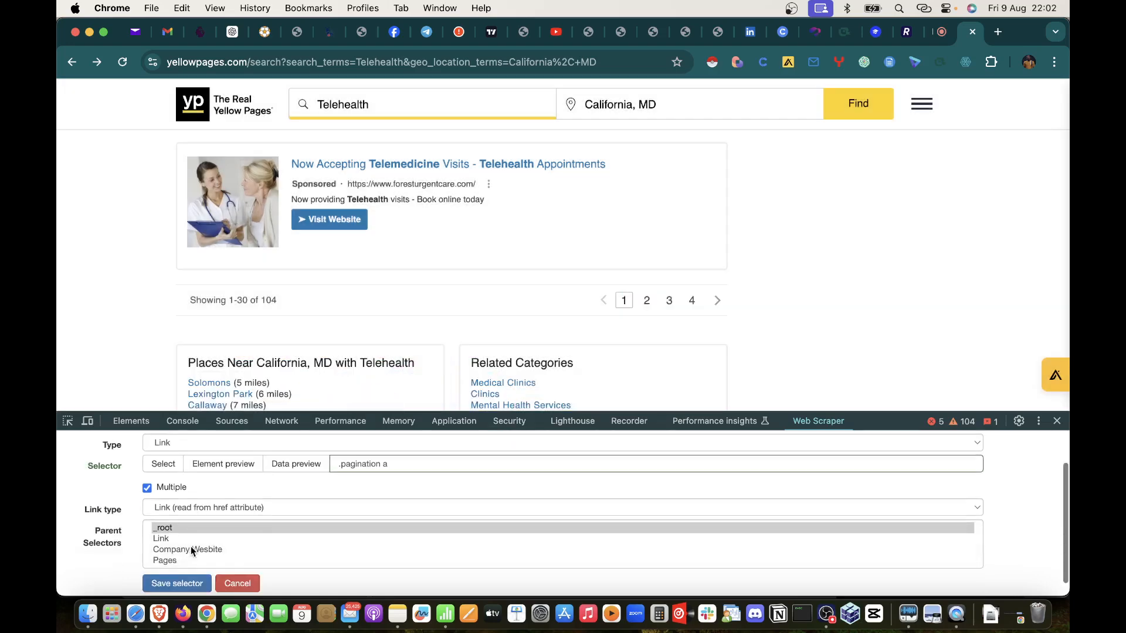
{"action": "left_click", "coordinate": [170, 582]}
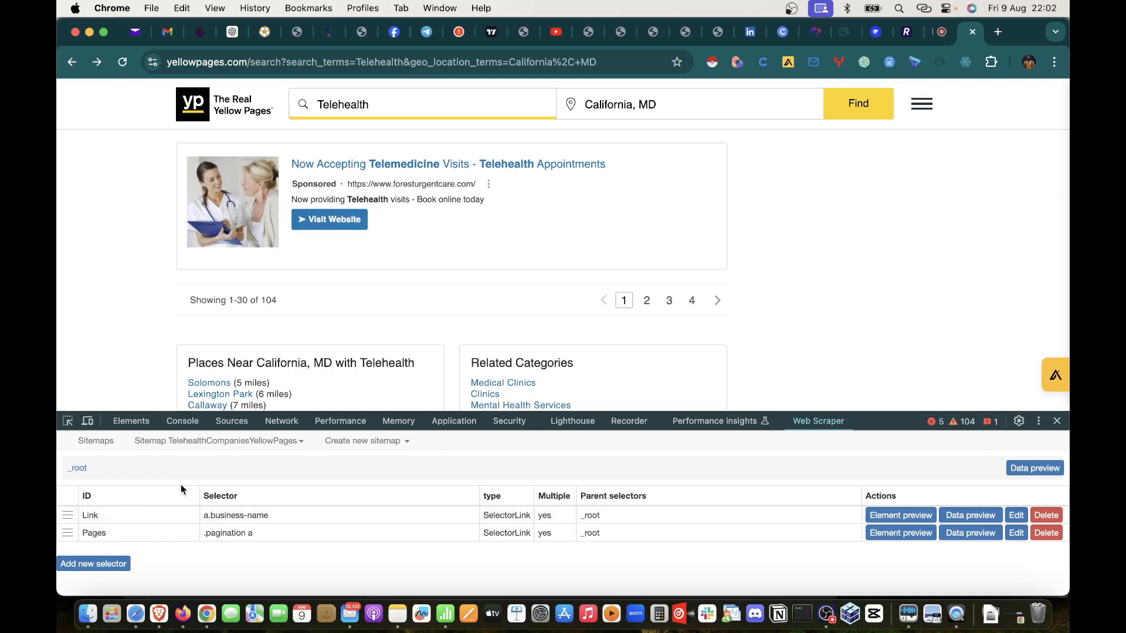
Step: Reopen the TelehealthCompaniesYellowPages sitemap and check the selectors nested under Pages and Link, returning to _root
{"action": "left_click", "coordinate": [1016, 515]}
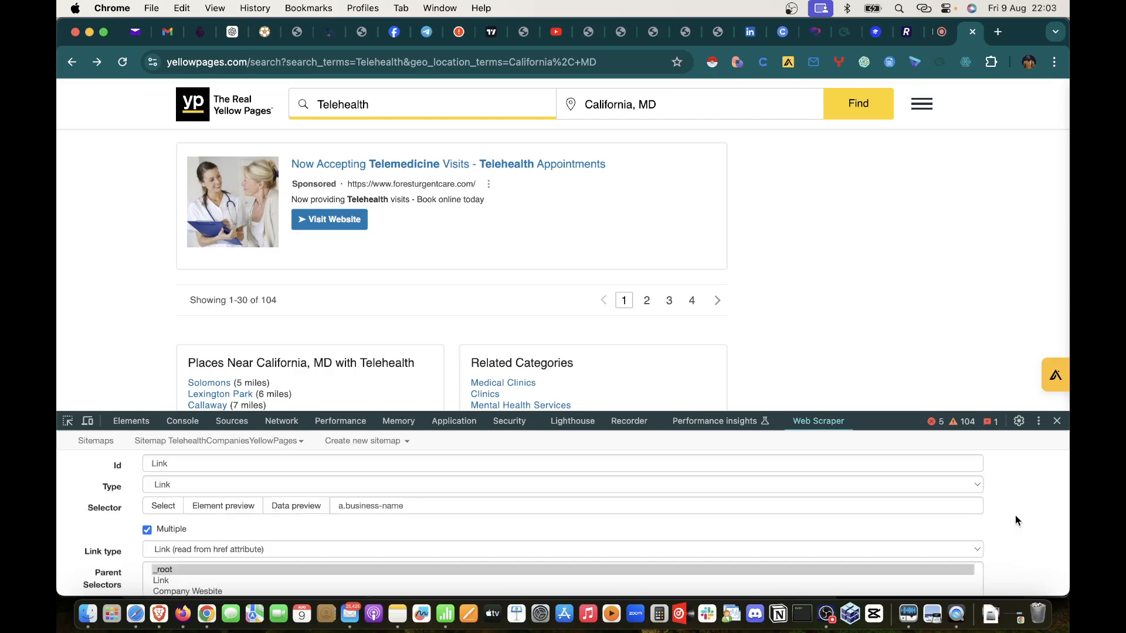
{"action": "left_click", "coordinate": [94, 441]}
{"action": "left_click", "coordinate": [145, 509]}
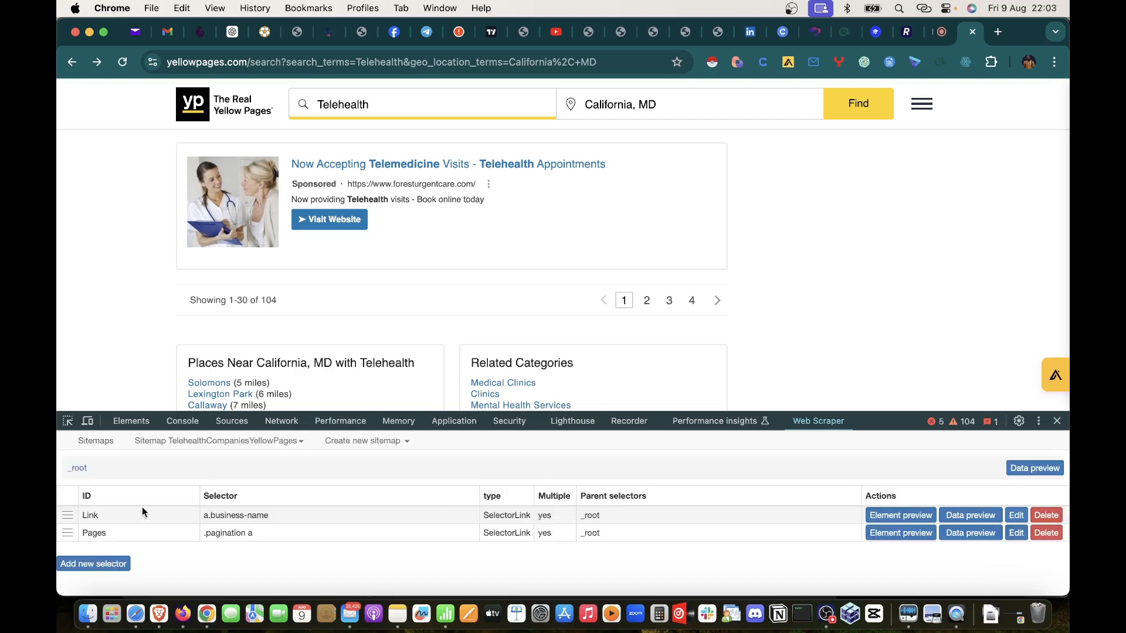
{"action": "left_click", "coordinate": [98, 532]}
{"action": "left_click", "coordinate": [80, 469]}
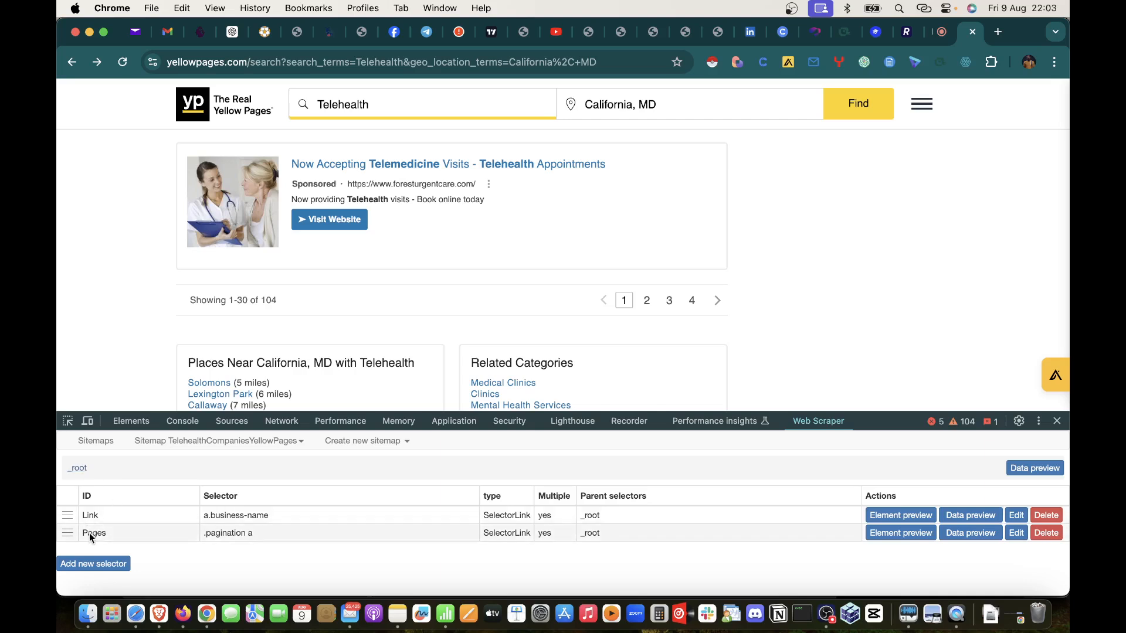
{"action": "left_click", "coordinate": [110, 517]}
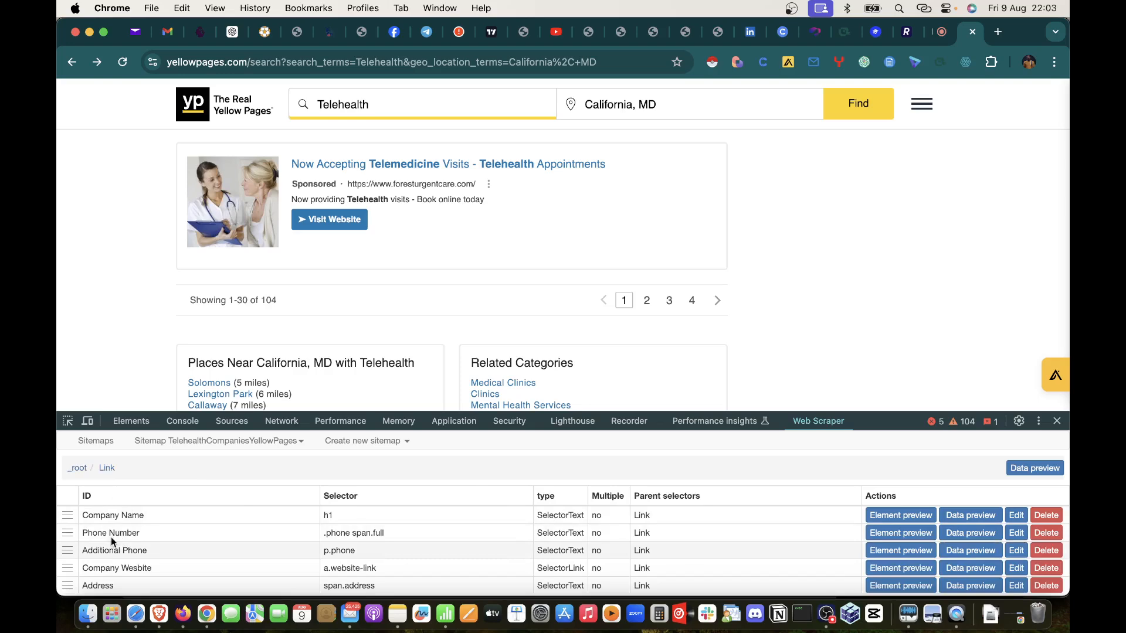
{"action": "left_click", "coordinate": [78, 468]}
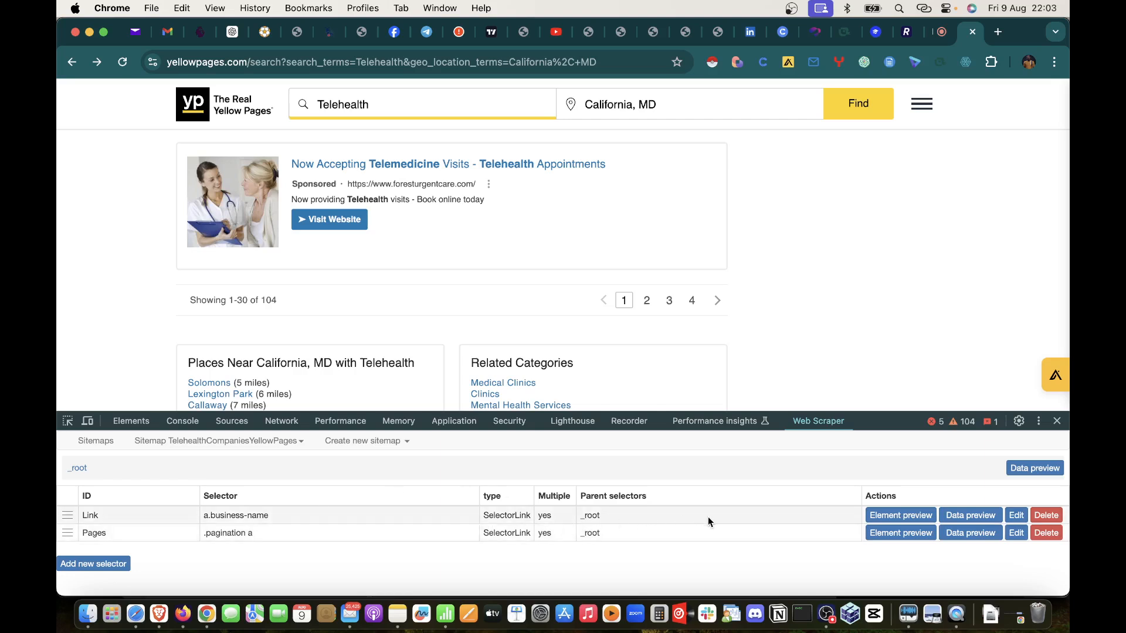
Step: Set both _root and Pages as parent selectors of the Link selector and save it
{"action": "left_click", "coordinate": [1017, 516]}
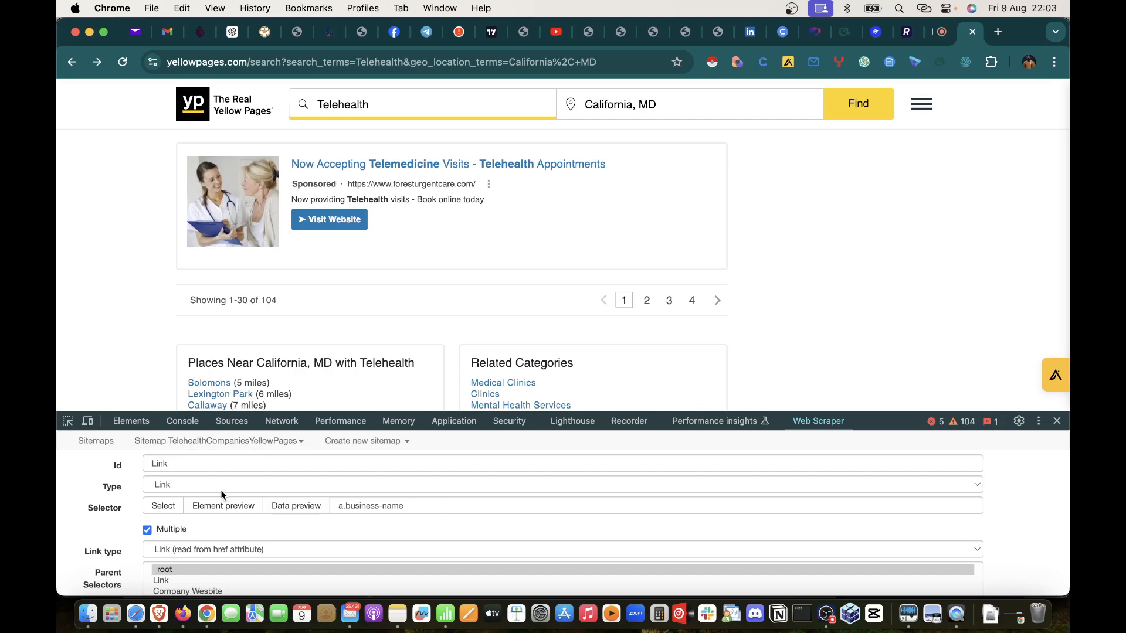
{"action": "scroll", "coordinate": [221, 490], "scroll_direction": "down", "scroll_amount": 2}
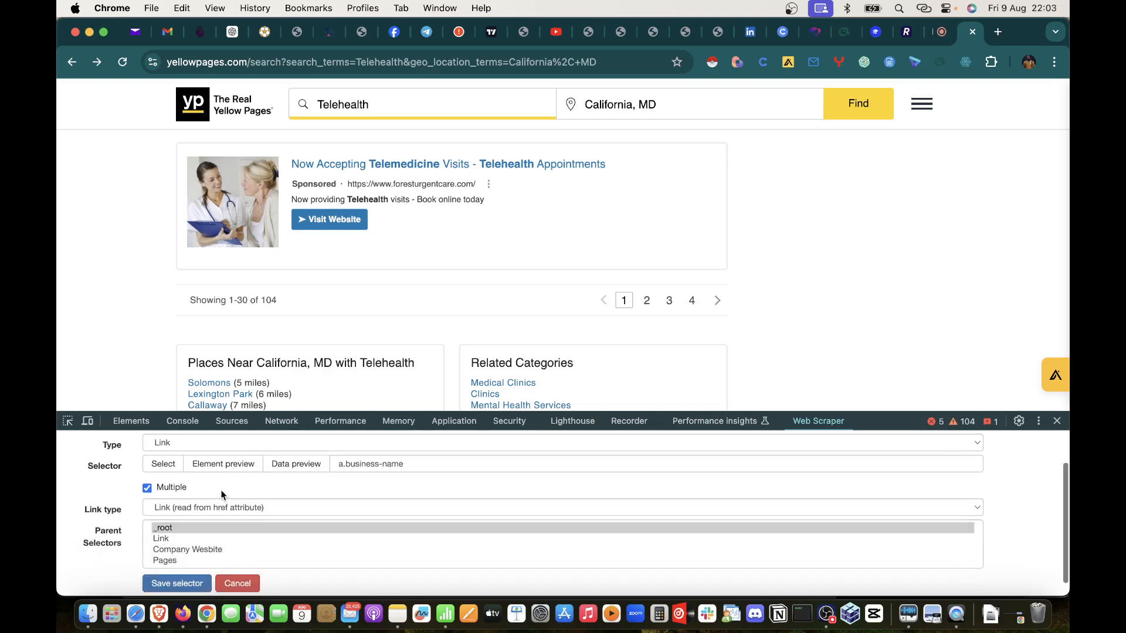
{"action": "left_click", "coordinate": [167, 530]}
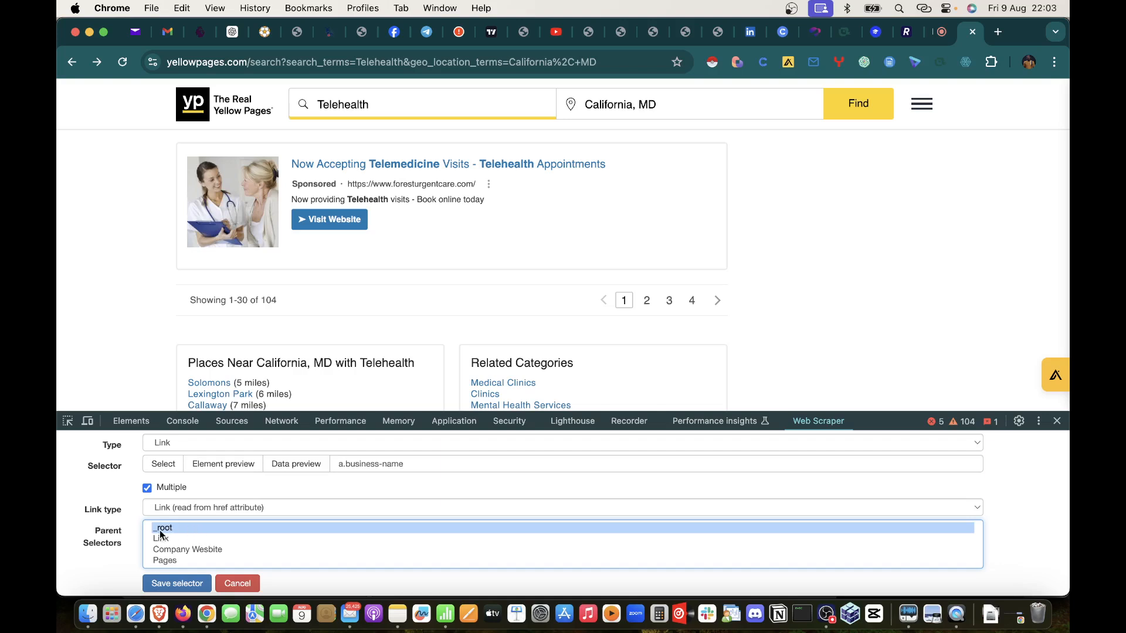
{"action": "left_click", "coordinate": [167, 561], "text": "super"}
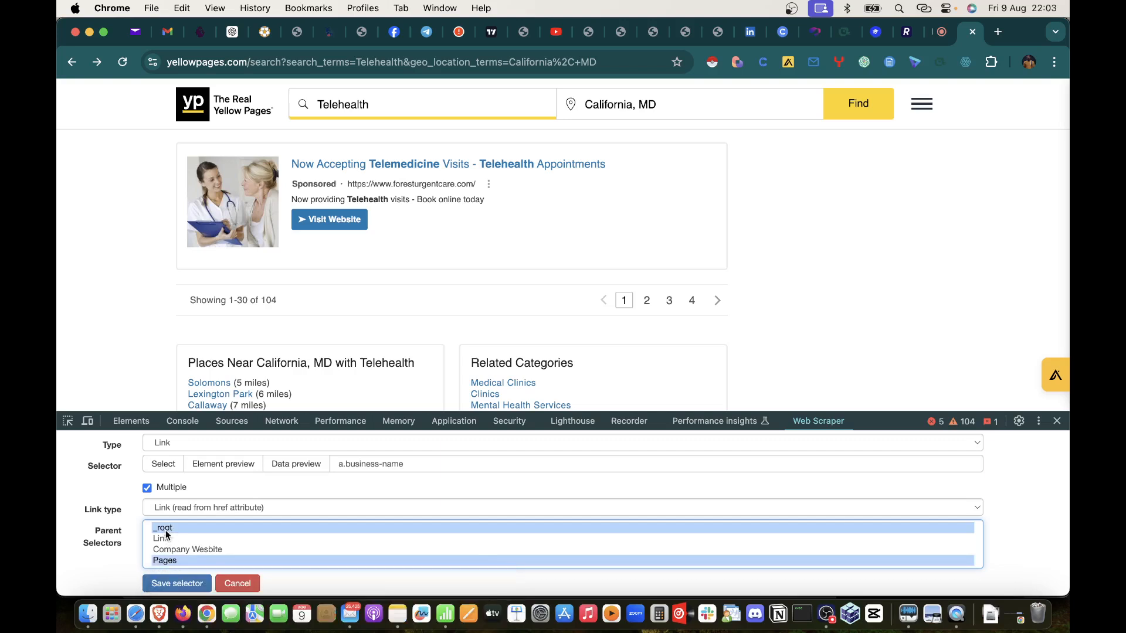
{"action": "left_click", "coordinate": [168, 585]}
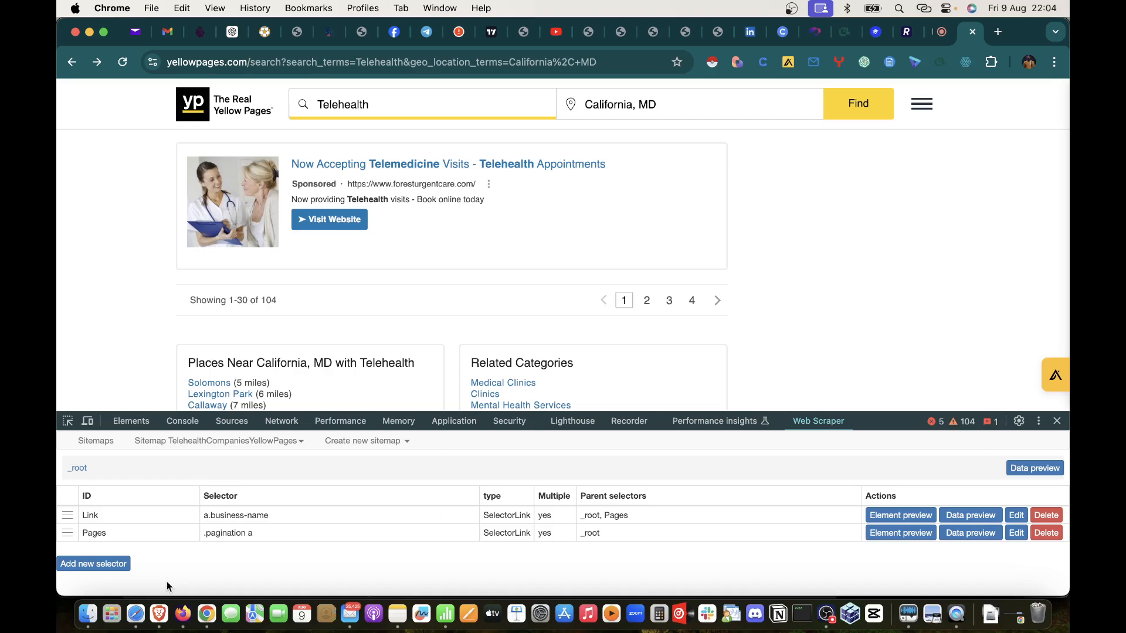
{"action": "left_click", "coordinate": [304, 444]}
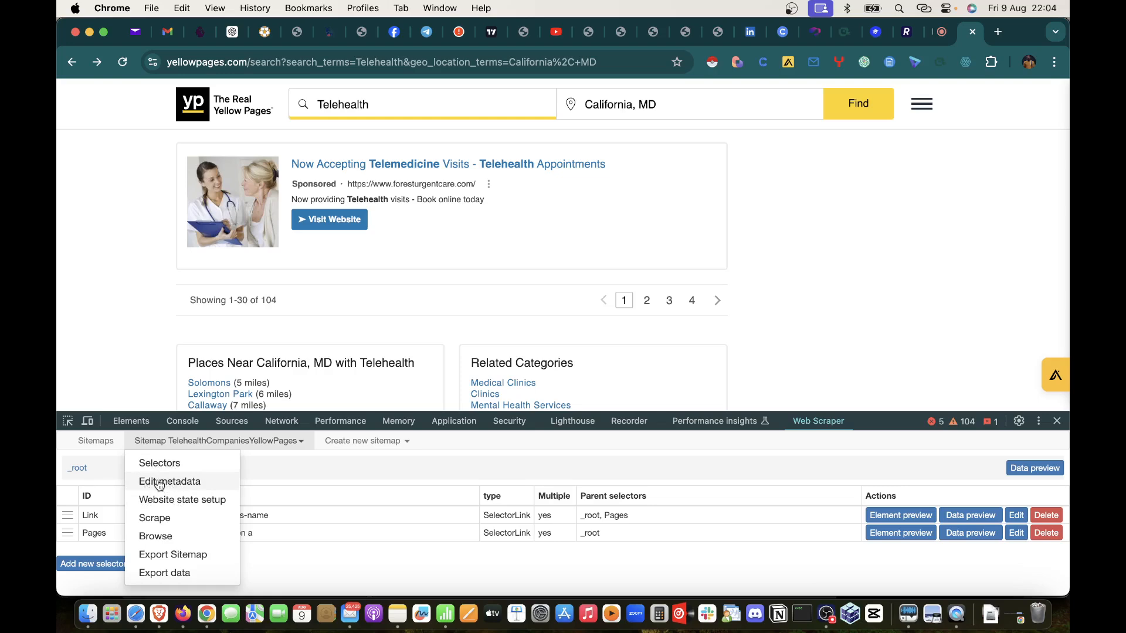
{"action": "left_click", "coordinate": [363, 465]}
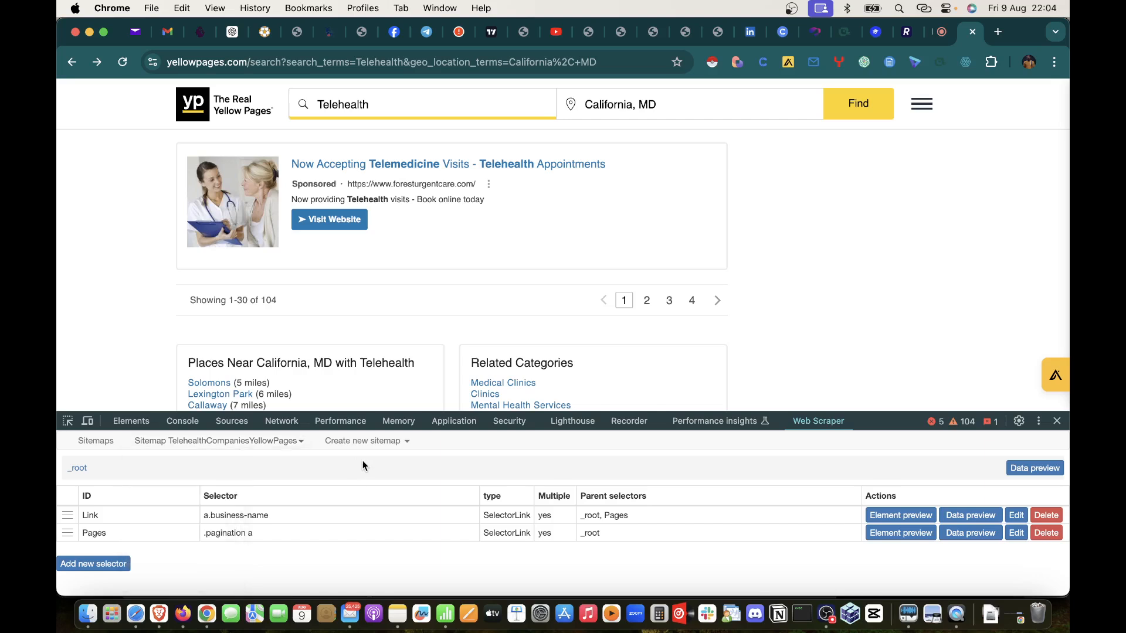
{"action": "left_click", "coordinate": [300, 441]}
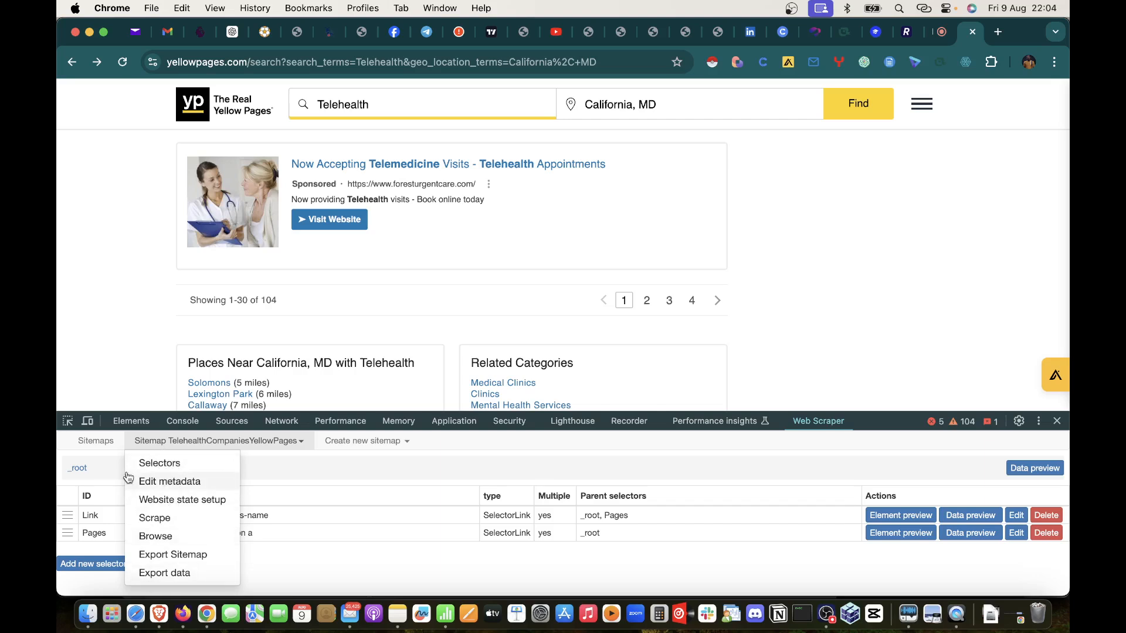
{"action": "left_click", "coordinate": [455, 448]}
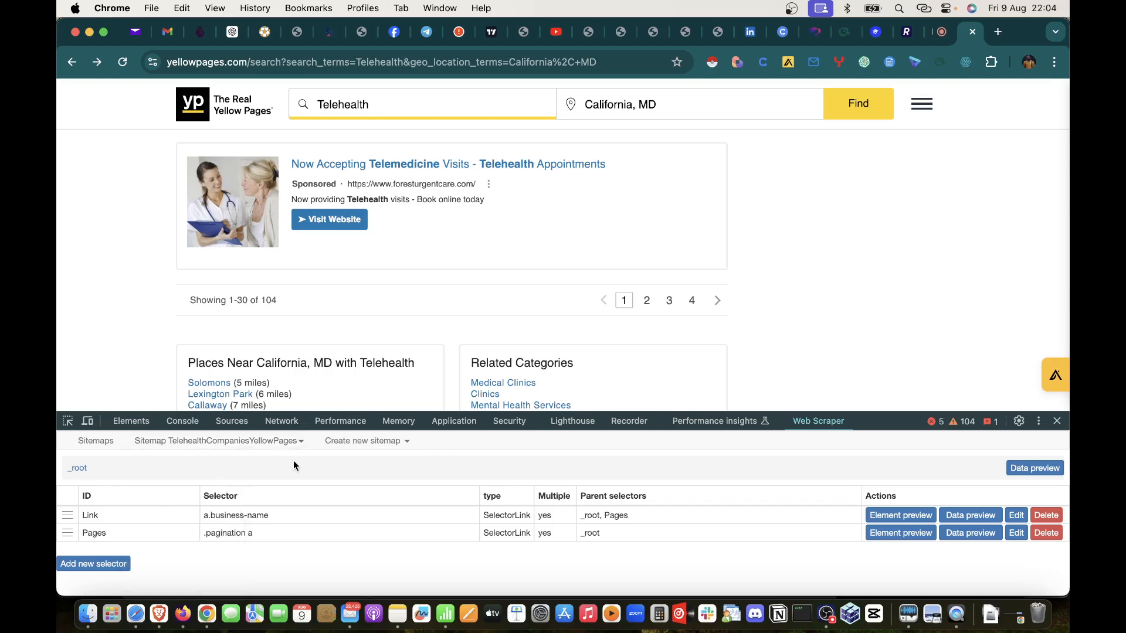
Step: Preview the data for the _root selectors and for the selectors nested under Link, closing each preview
{"action": "left_click", "coordinate": [1035, 469]}
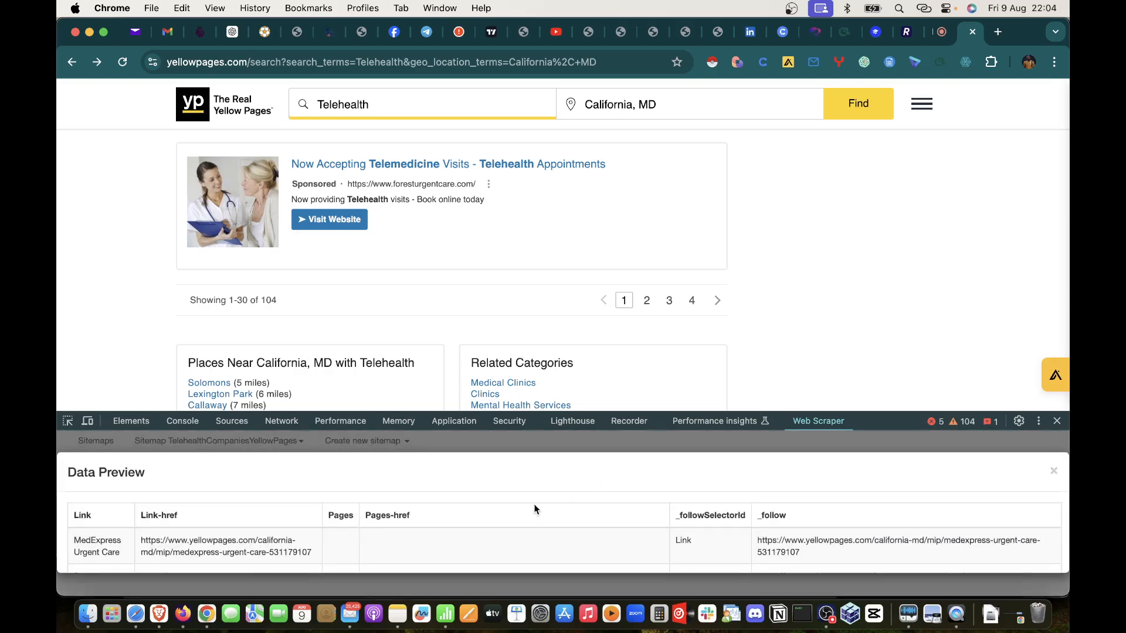
{"action": "scroll", "coordinate": [532, 535], "scroll_direction": "down", "scroll_amount": 5}
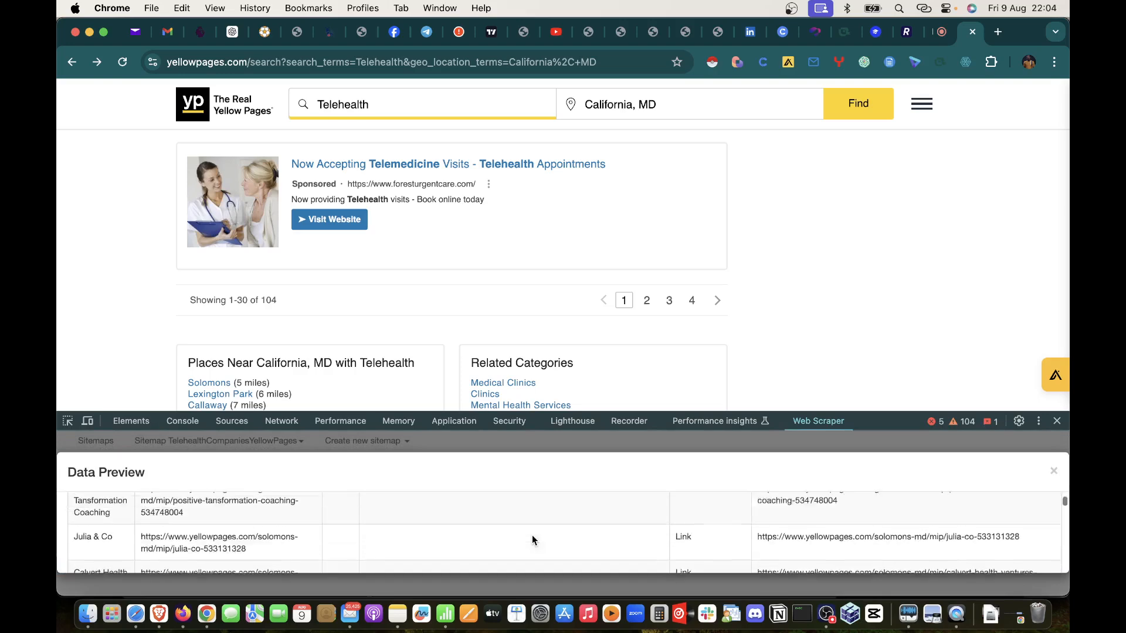
{"action": "scroll", "coordinate": [533, 535], "scroll_direction": "up", "scroll_amount": 10}
{"action": "scroll", "coordinate": [527, 537], "scroll_direction": "down", "scroll_amount": 2}
{"action": "scroll", "coordinate": [527, 533], "scroll_direction": "up", "scroll_amount": 3}
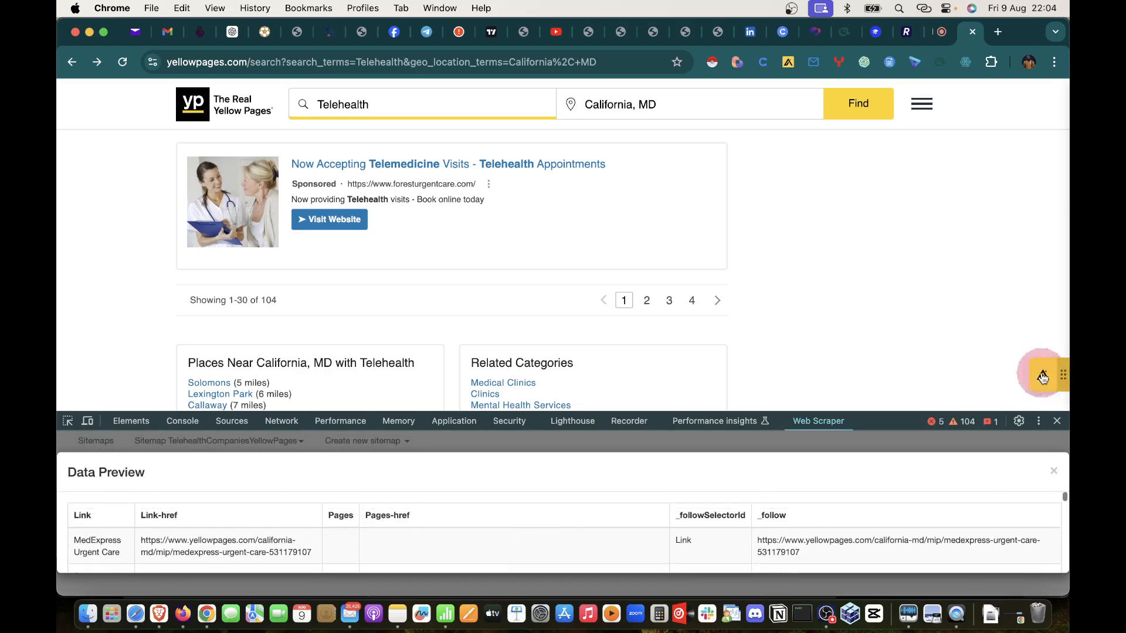
{"action": "left_click", "coordinate": [1053, 472]}
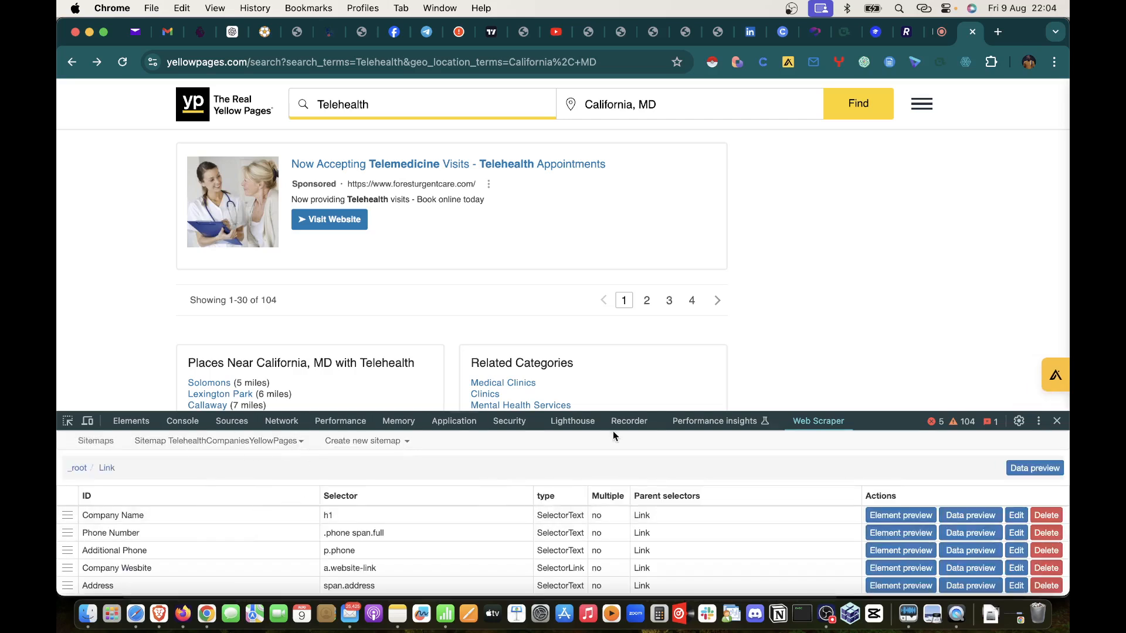
{"action": "left_click", "coordinate": [1033, 468]}
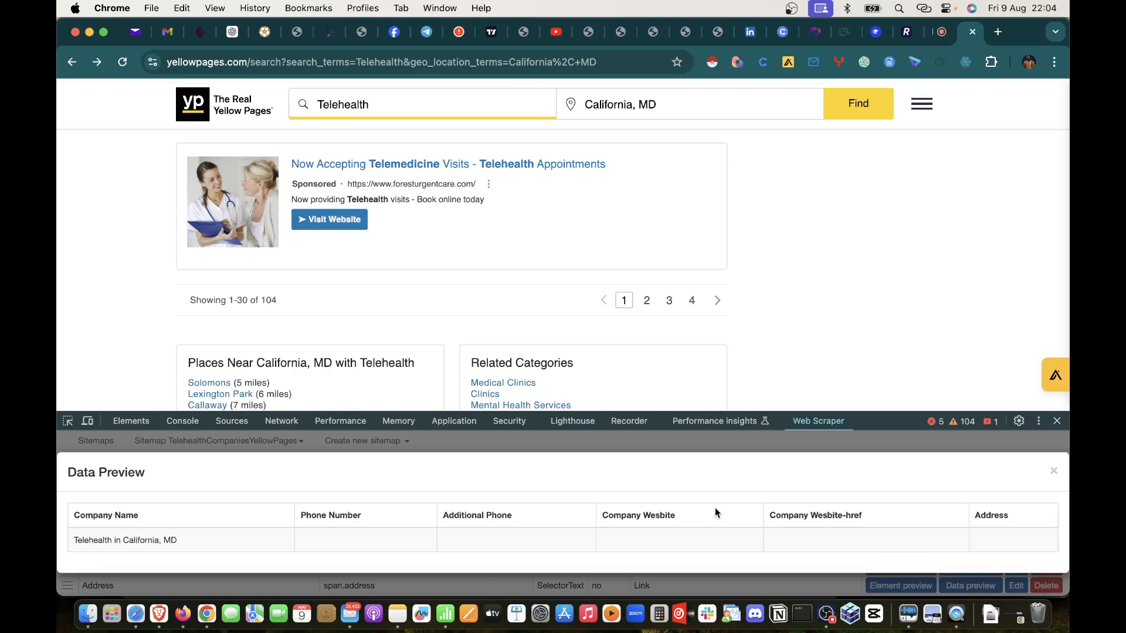
{"action": "left_click", "coordinate": [1054, 473]}
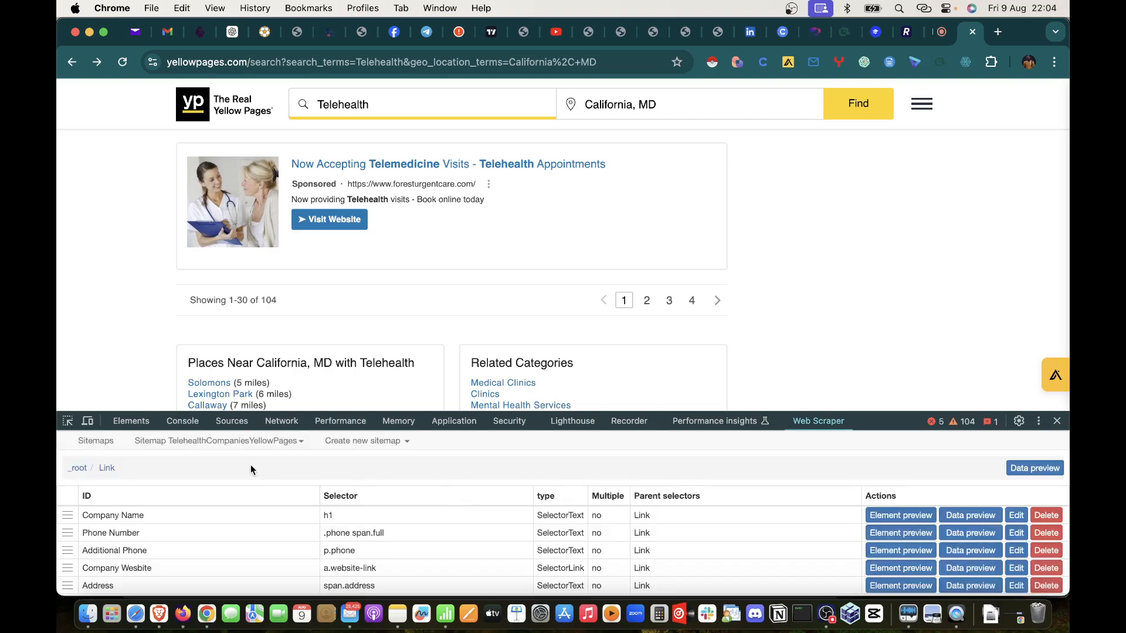
Step: Check the scrape settings of the TelehealthCompaniesYellowPages sitemap, and reopen that sitemap from the sitemap list
{"action": "left_click", "coordinate": [79, 468]}
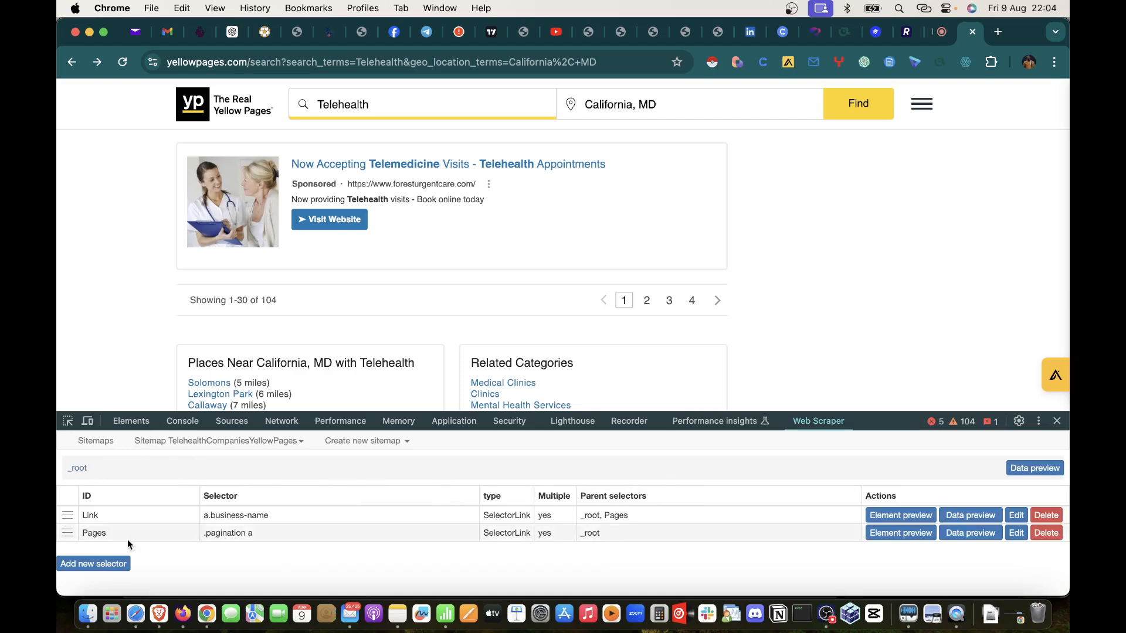
{"action": "left_click", "coordinate": [301, 442]}
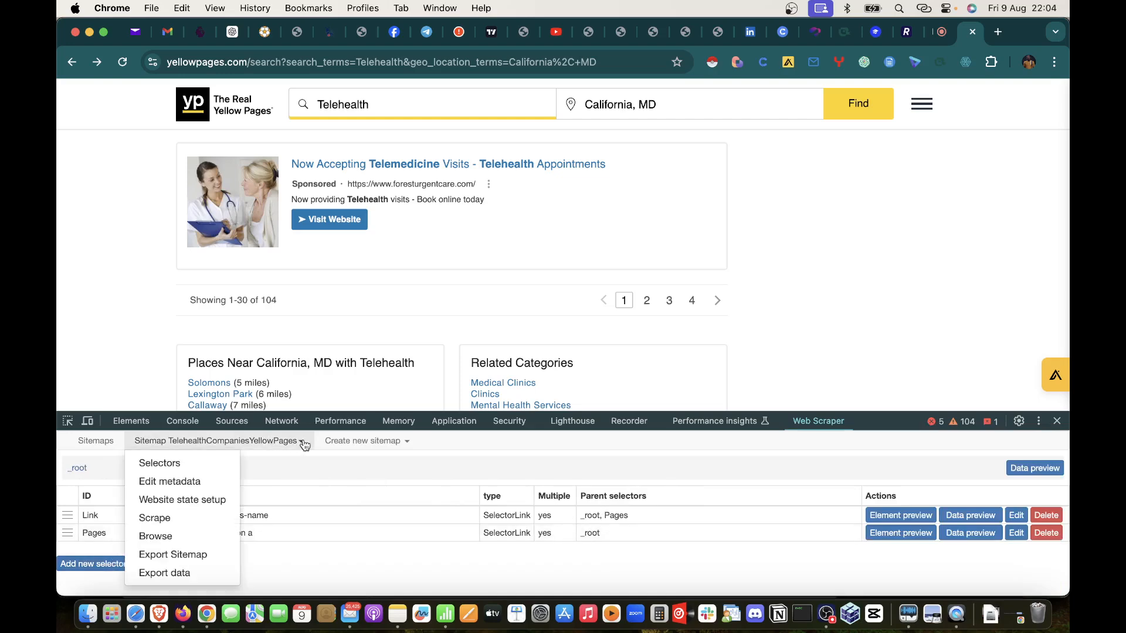
{"action": "left_click", "coordinate": [158, 519]}
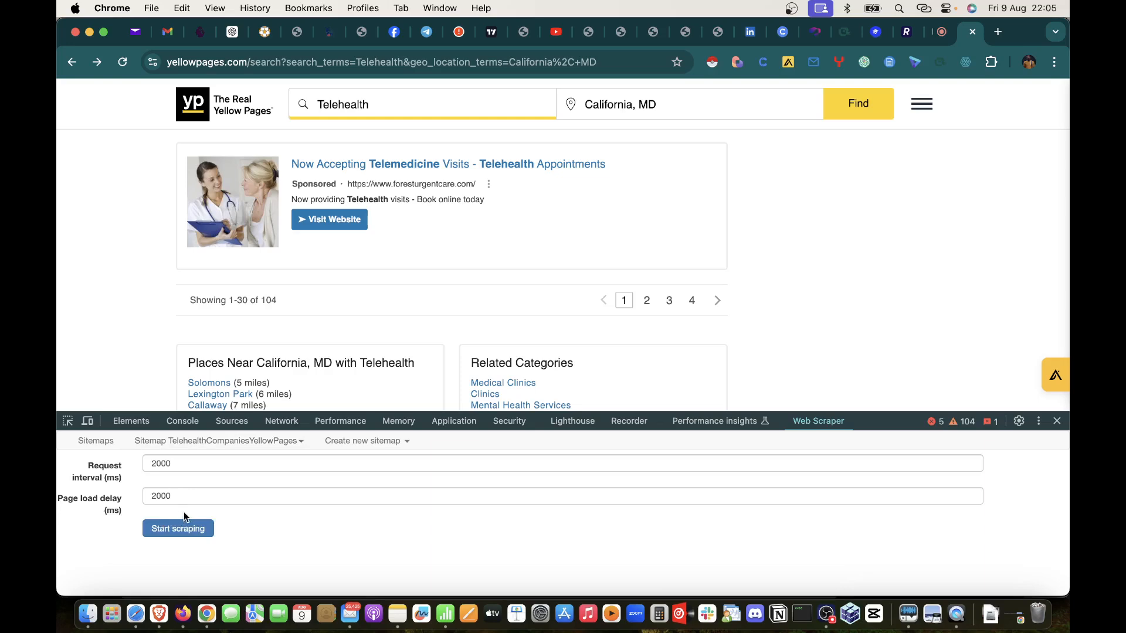
{"action": "left_click", "coordinate": [110, 442]}
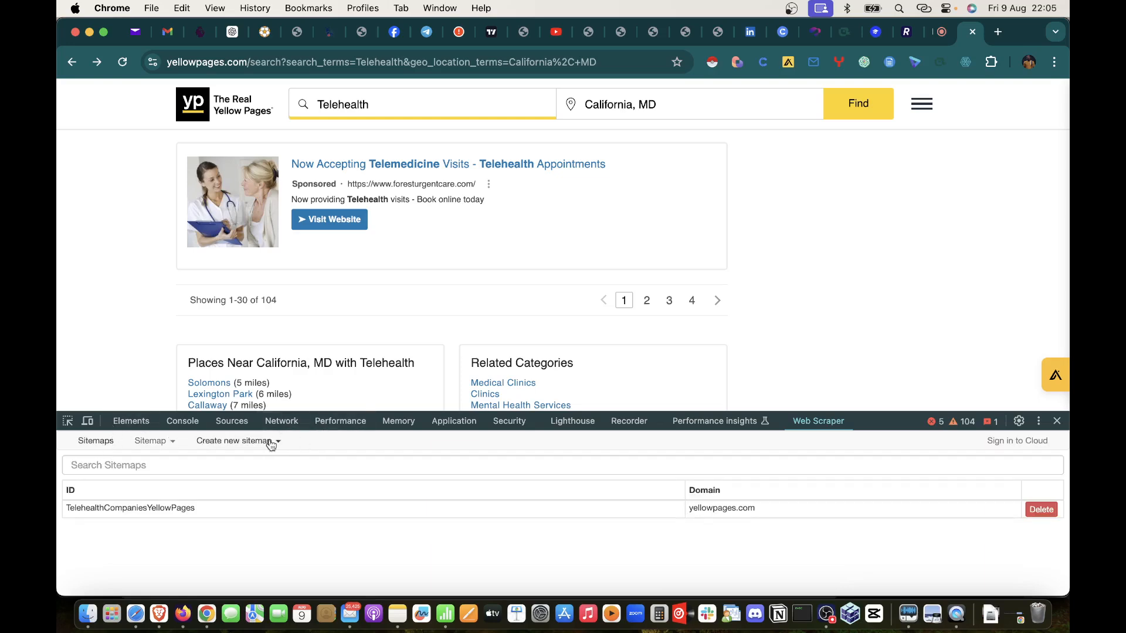
{"action": "left_click", "coordinate": [269, 441]}
{"action": "left_click", "coordinate": [385, 445]}
{"action": "left_click", "coordinate": [233, 510]}
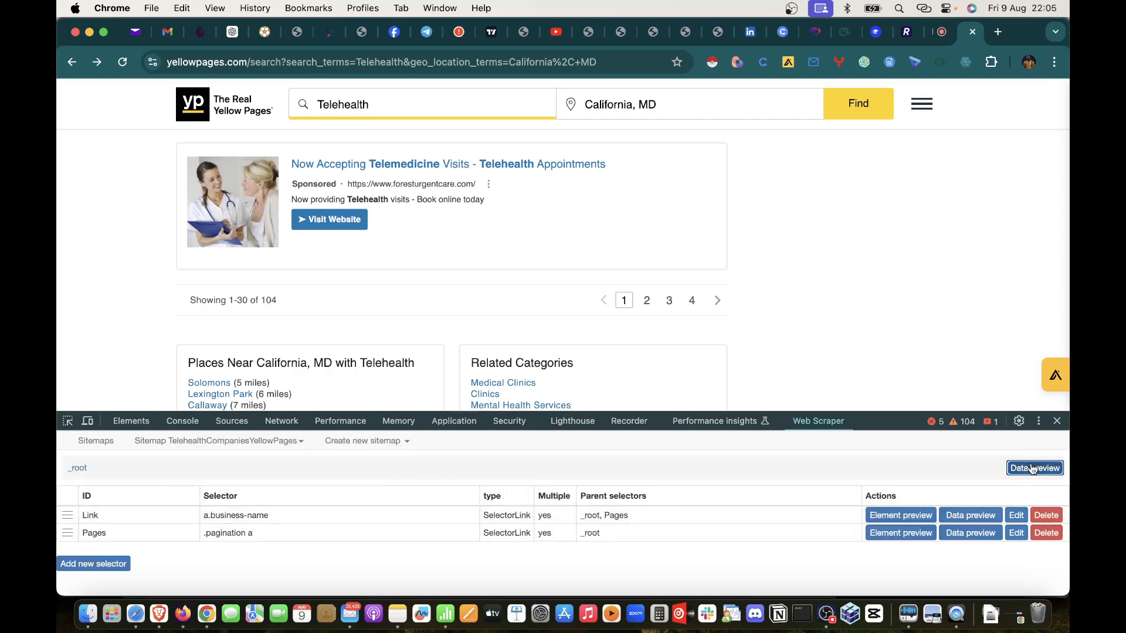
Step: Preview the data for the _root selectors, look through the listing rows and columns, and close the preview
{"action": "left_click", "coordinate": [1035, 468]}
{"action": "scroll", "coordinate": [729, 520], "scroll_direction": "down", "scroll_amount": 5}
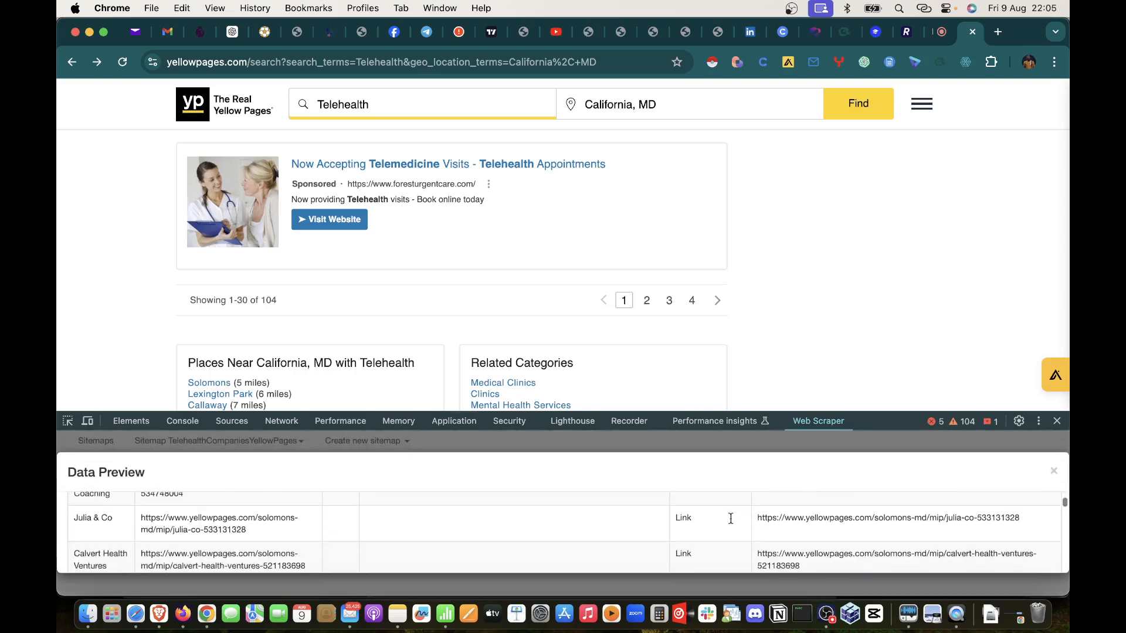
{"action": "scroll", "coordinate": [729, 520], "scroll_direction": "up", "scroll_amount": 5}
{"action": "scroll", "coordinate": [700, 512], "scroll_direction": "right", "scroll_amount": 1}
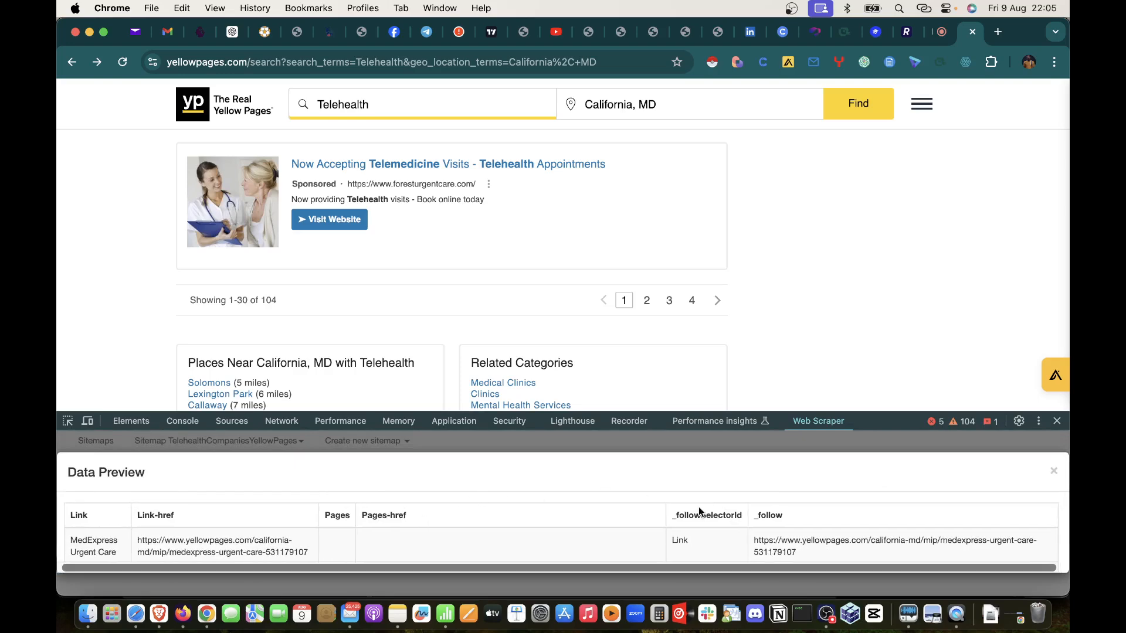
{"action": "scroll", "coordinate": [700, 512], "scroll_direction": "left", "scroll_amount": 1}
{"action": "left_click", "coordinate": [1053, 471]}
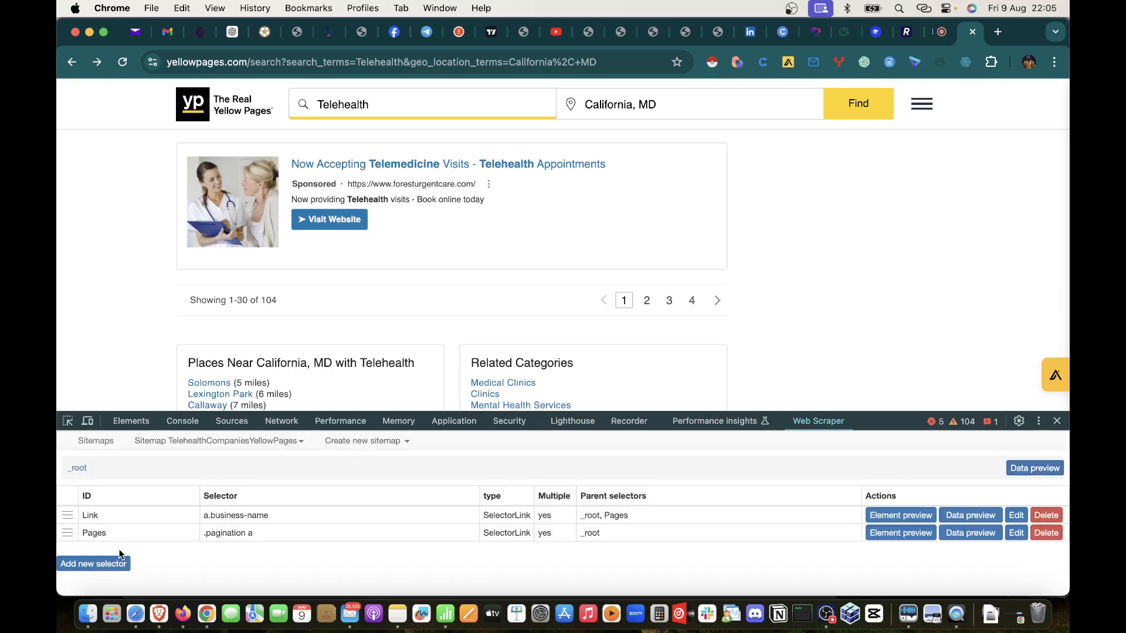
Step: Open the selectors nested under Link, preview their data, and close the preview
{"action": "left_click", "coordinate": [309, 515]}
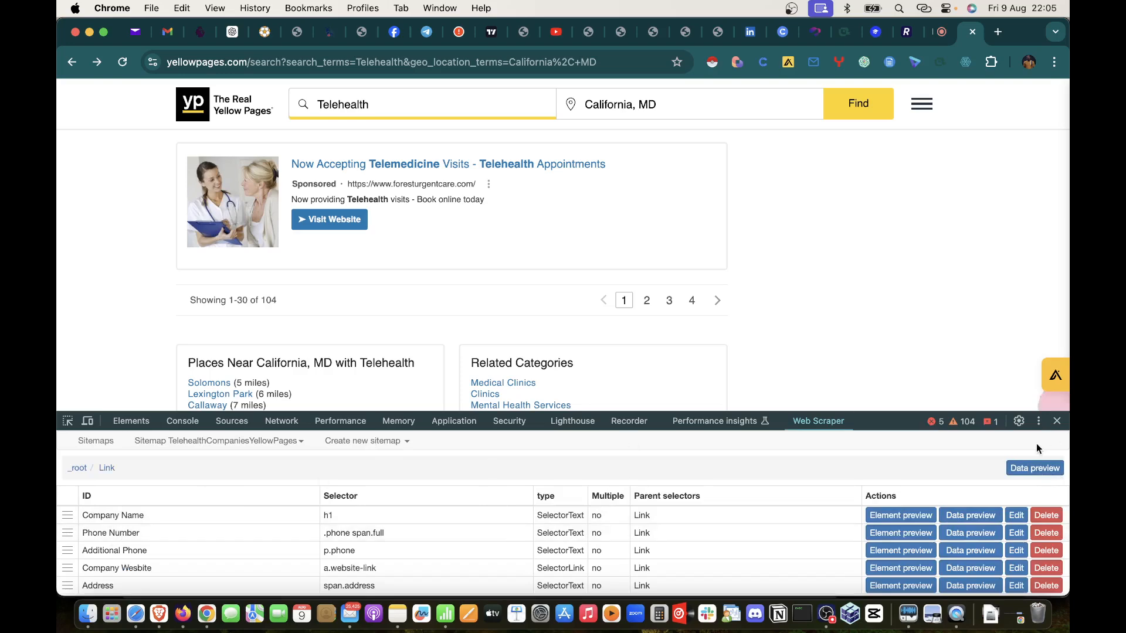
{"action": "left_click", "coordinate": [1035, 468]}
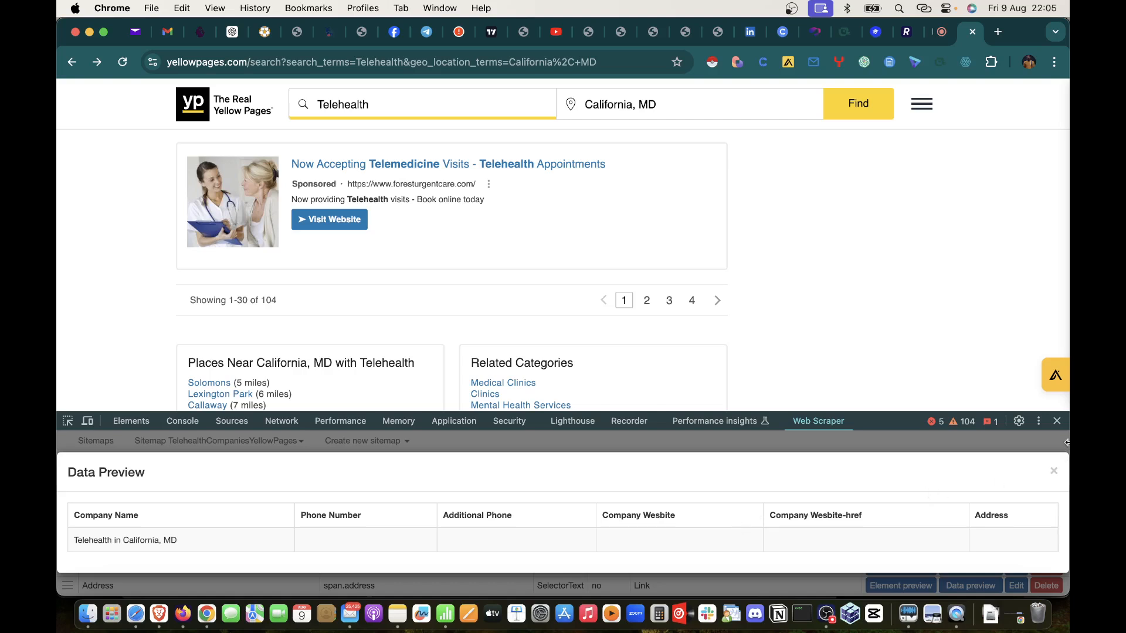
{"action": "left_click", "coordinate": [1052, 474]}
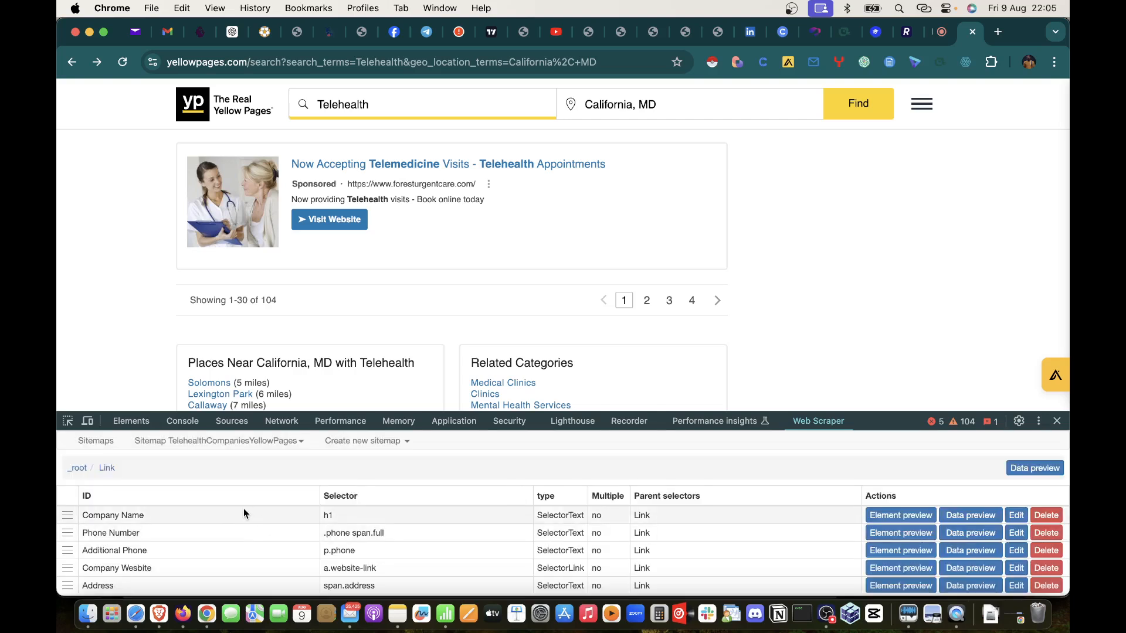
Step: Check the list of selectors under Link and the level nested under Company Wesbite, returning to Link
{"action": "scroll", "coordinate": [114, 516], "scroll_direction": "down", "scroll_amount": 1}
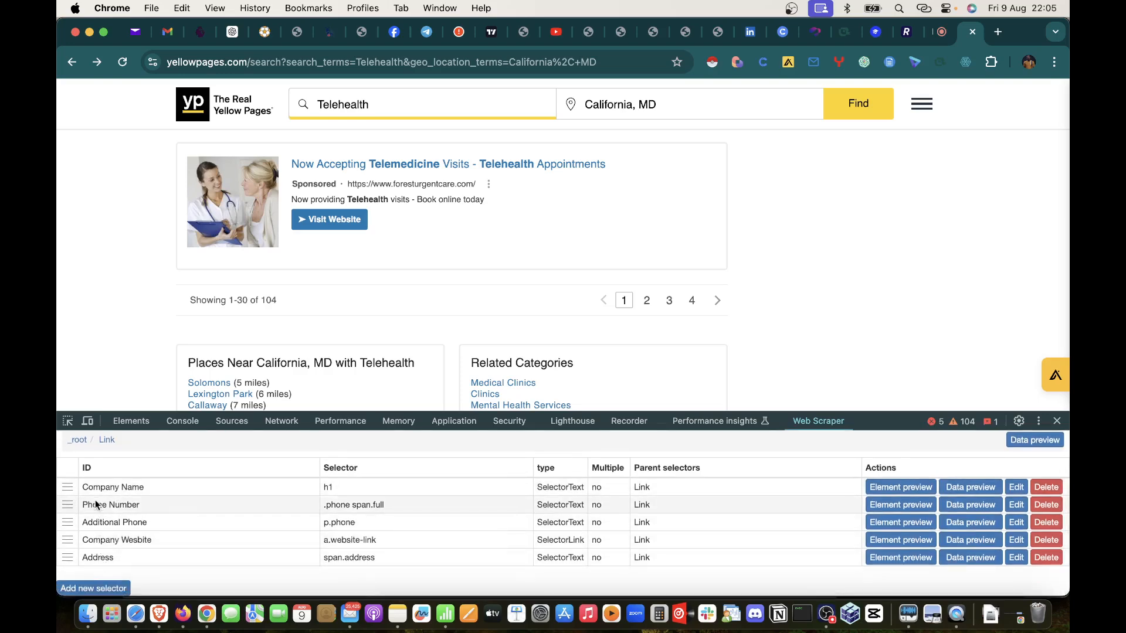
{"action": "scroll", "coordinate": [104, 506], "scroll_direction": "up", "scroll_amount": 1}
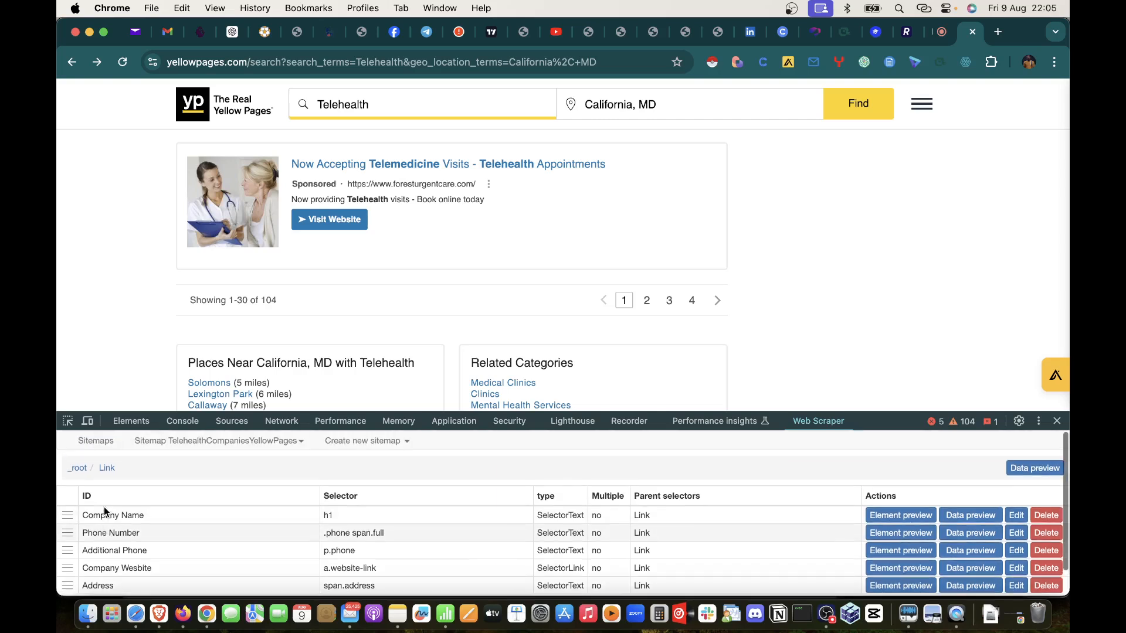
{"action": "left_click", "coordinate": [118, 567]}
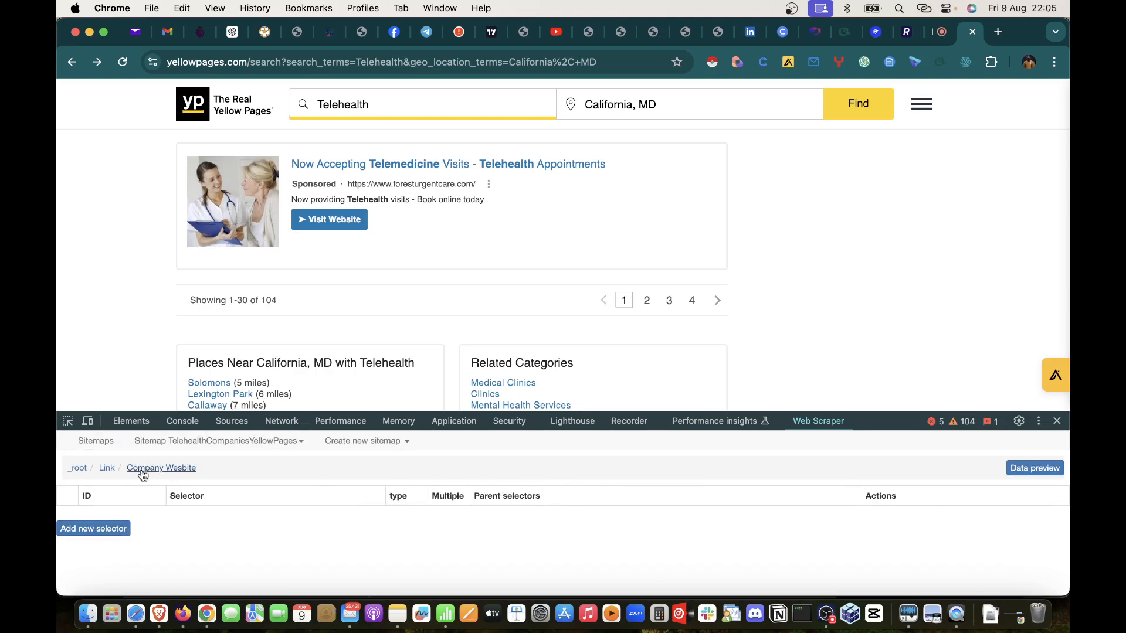
{"action": "left_click", "coordinate": [108, 468]}
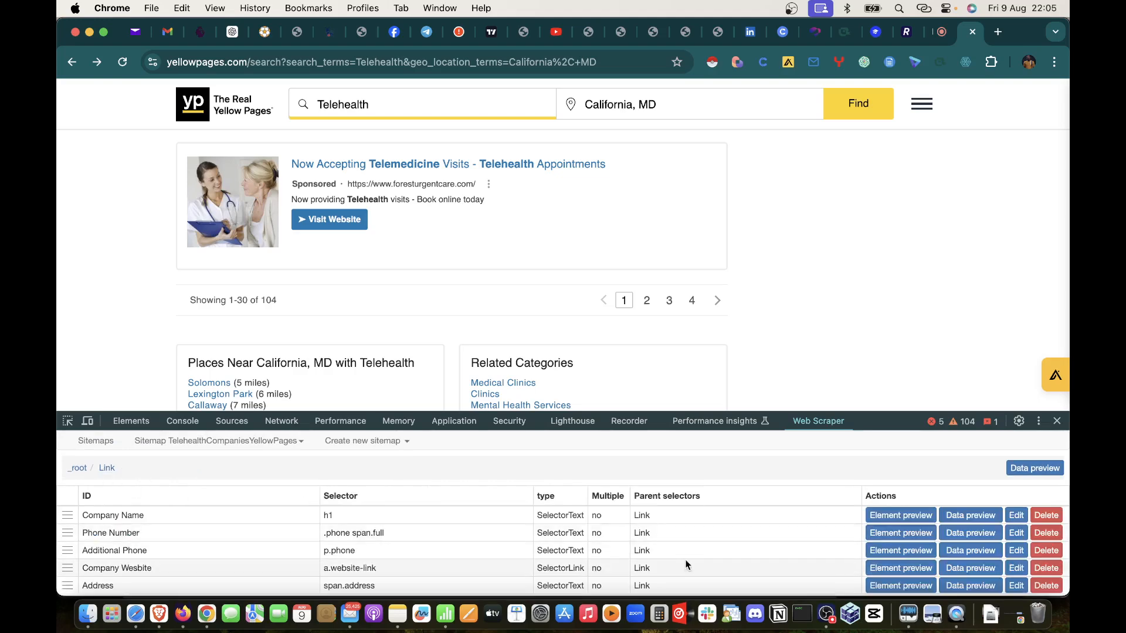
{"action": "left_click", "coordinate": [1017, 568]}
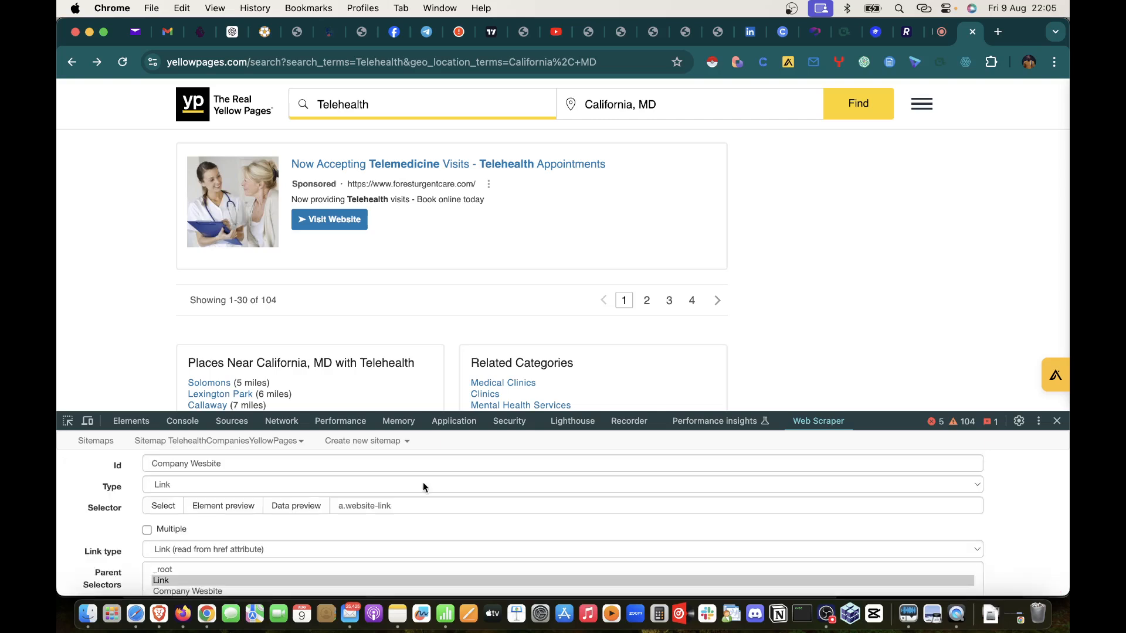
{"action": "left_click", "coordinate": [163, 506]}
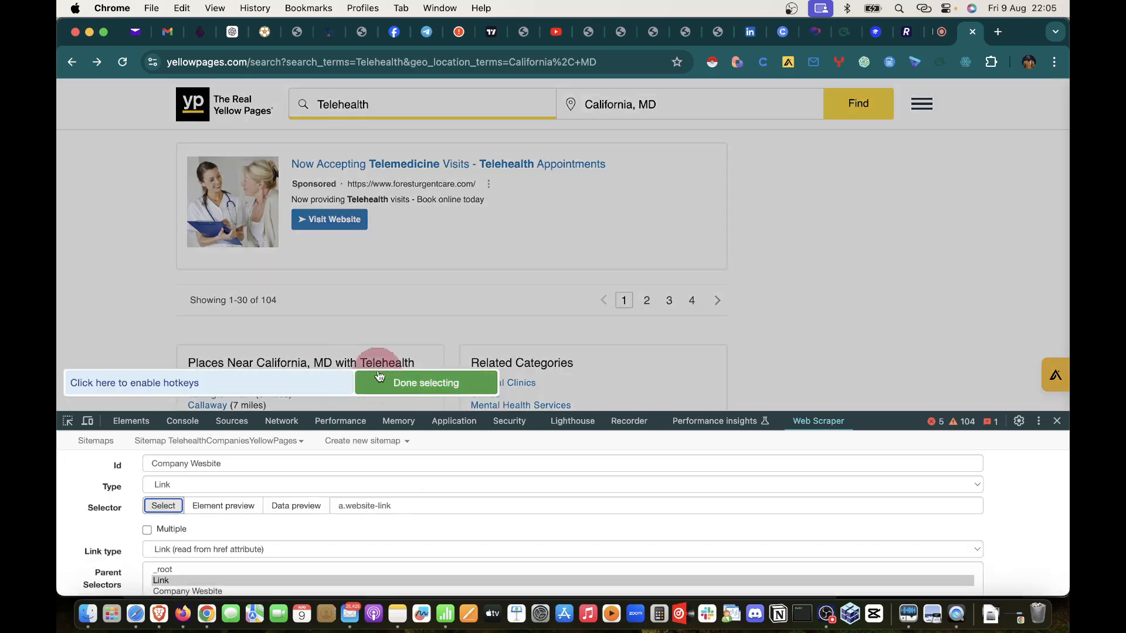
{"action": "scroll", "coordinate": [317, 272], "scroll_direction": "up", "scroll_amount": 3}
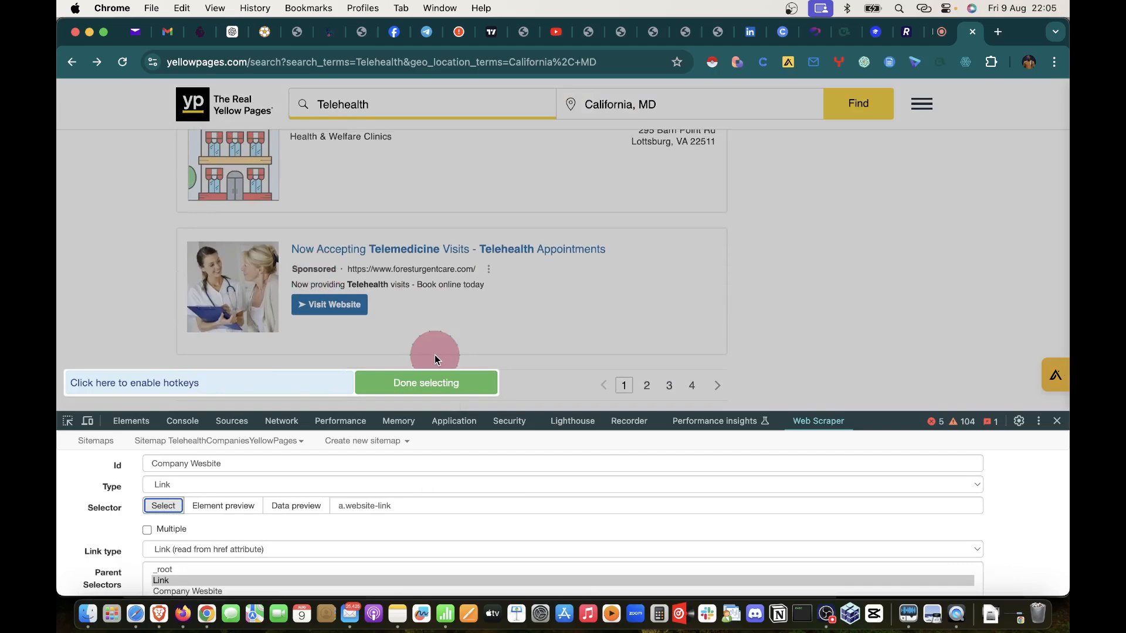
{"action": "left_click", "coordinate": [426, 382]}
Step: Go back through the search results to the first regular listing, MedExpress Urgent Care
{"action": "scroll", "coordinate": [430, 389], "scroll_direction": "up", "scroll_amount": 15}
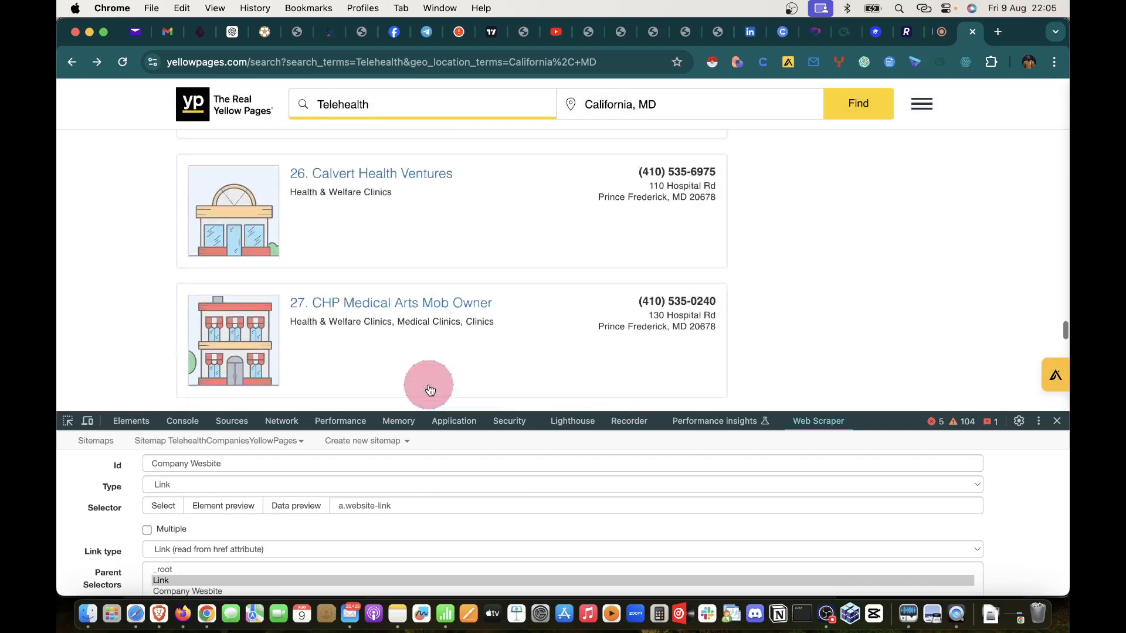
{"action": "scroll", "coordinate": [430, 389], "scroll_direction": "up", "scroll_amount": 15}
{"action": "scroll", "coordinate": [430, 389], "scroll_direction": "down", "scroll_amount": 5}
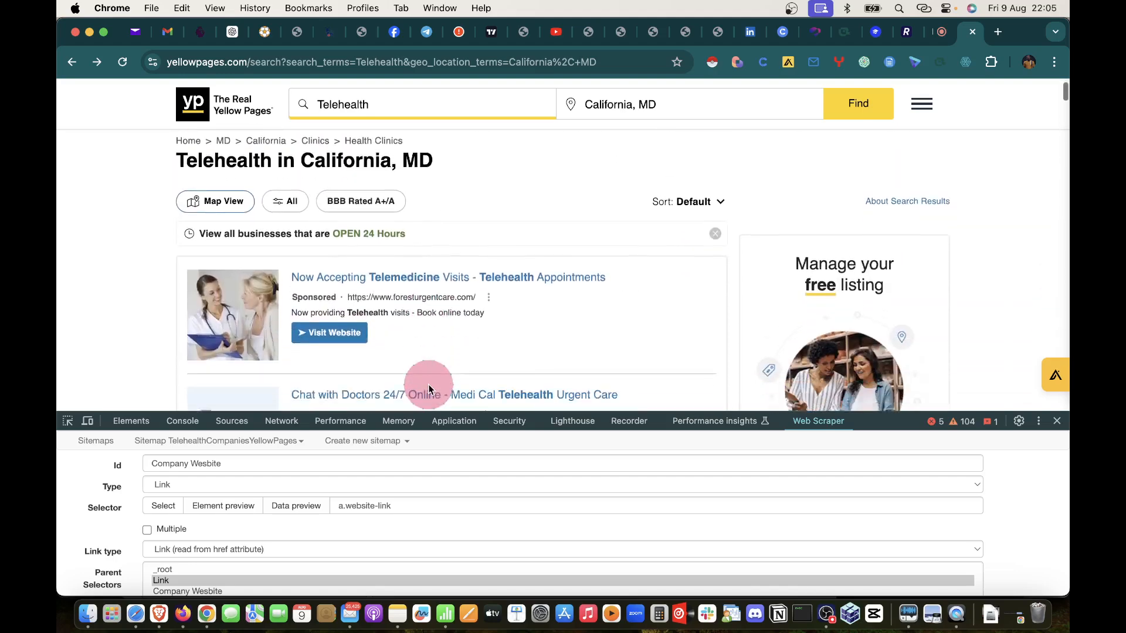
{"action": "scroll", "coordinate": [390, 340], "scroll_direction": "down", "scroll_amount": 1}
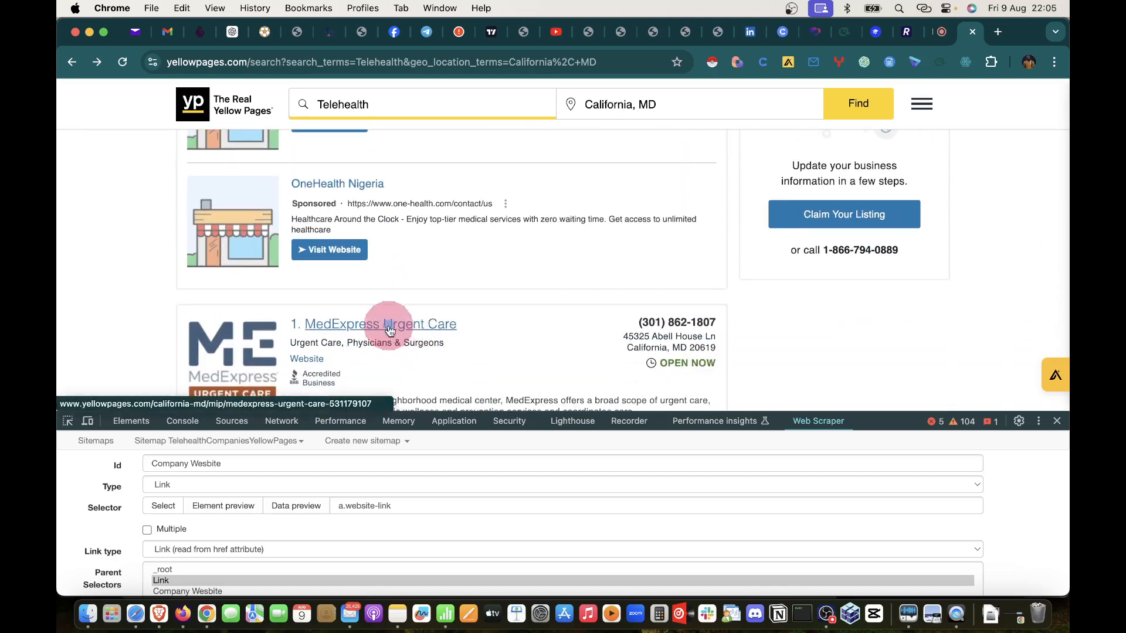
{"action": "left_click", "coordinate": [824, 611]}
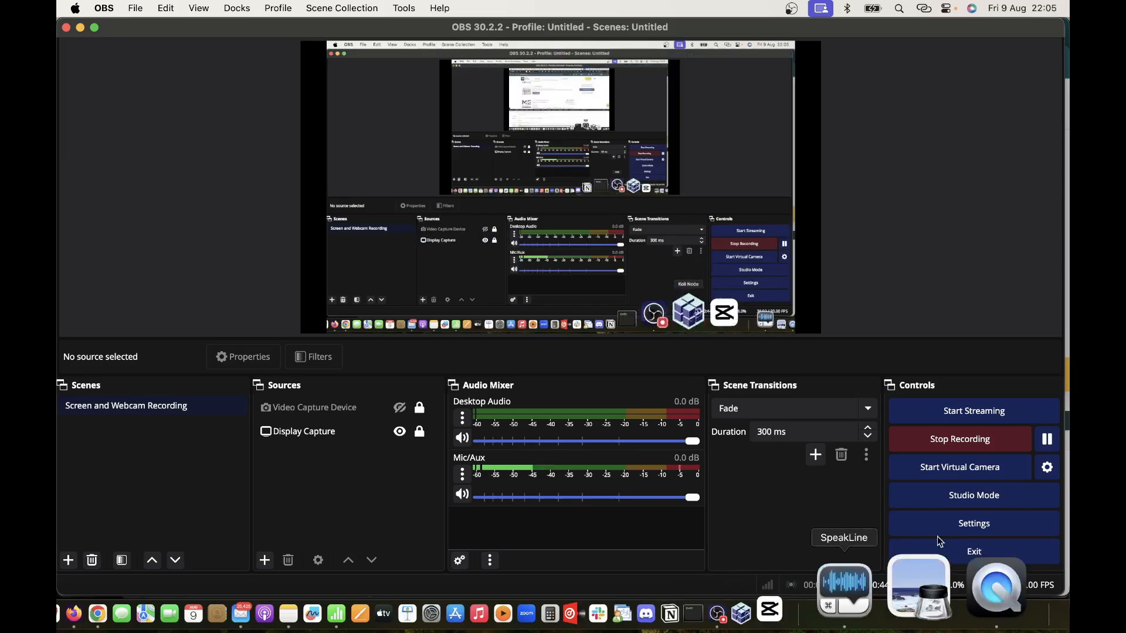
{"action": "left_click", "coordinate": [1047, 440]}
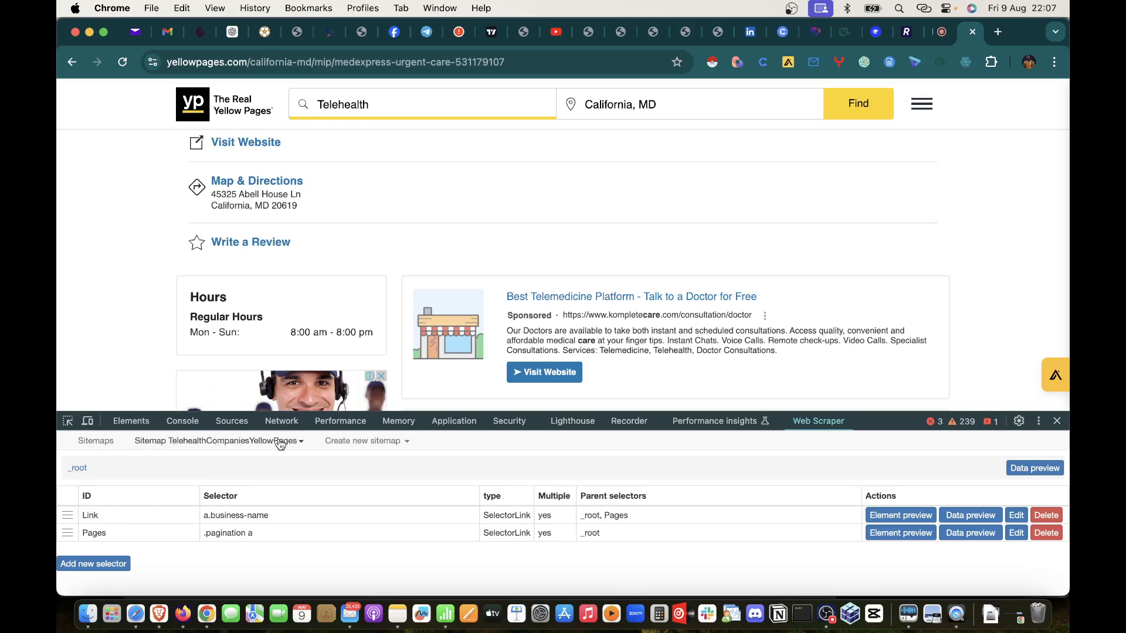
Step: Start scraping the TelehealthCompaniesYellowPages sitemap with a 2000 ms request interval and a 2000 ms page load delay
{"action": "left_click", "coordinate": [300, 441]}
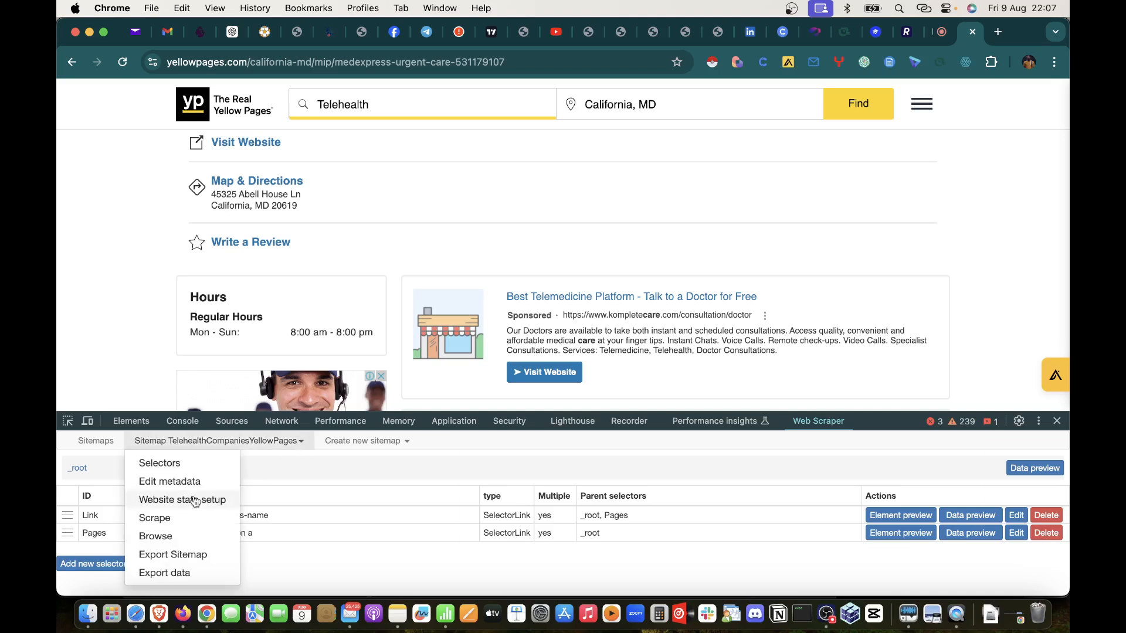
{"action": "left_click", "coordinate": [155, 518]}
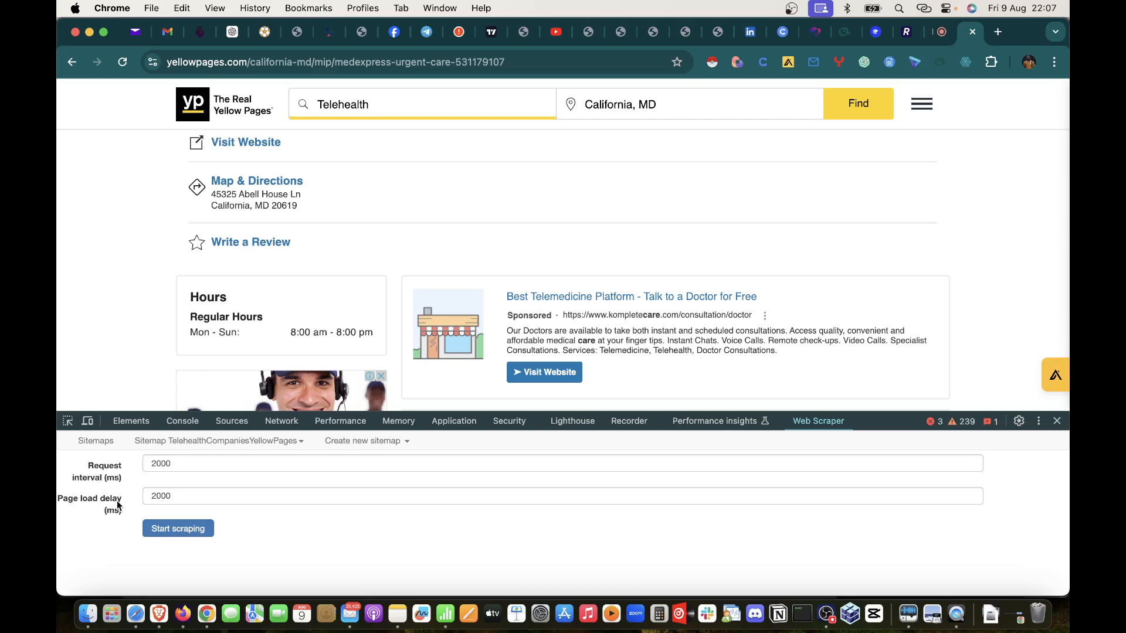
{"action": "left_click", "coordinate": [168, 529]}
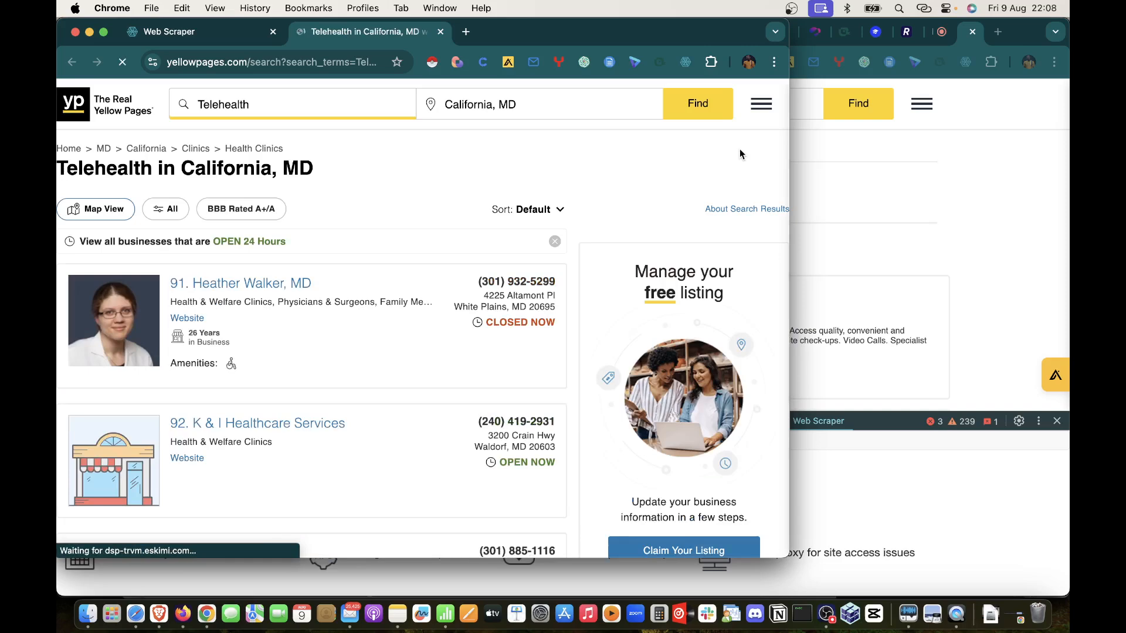
Step: Return from the scraping window to the main browser window, refresh the scraped data, and examine the collected columns
{"action": "left_click", "coordinate": [319, 148]}
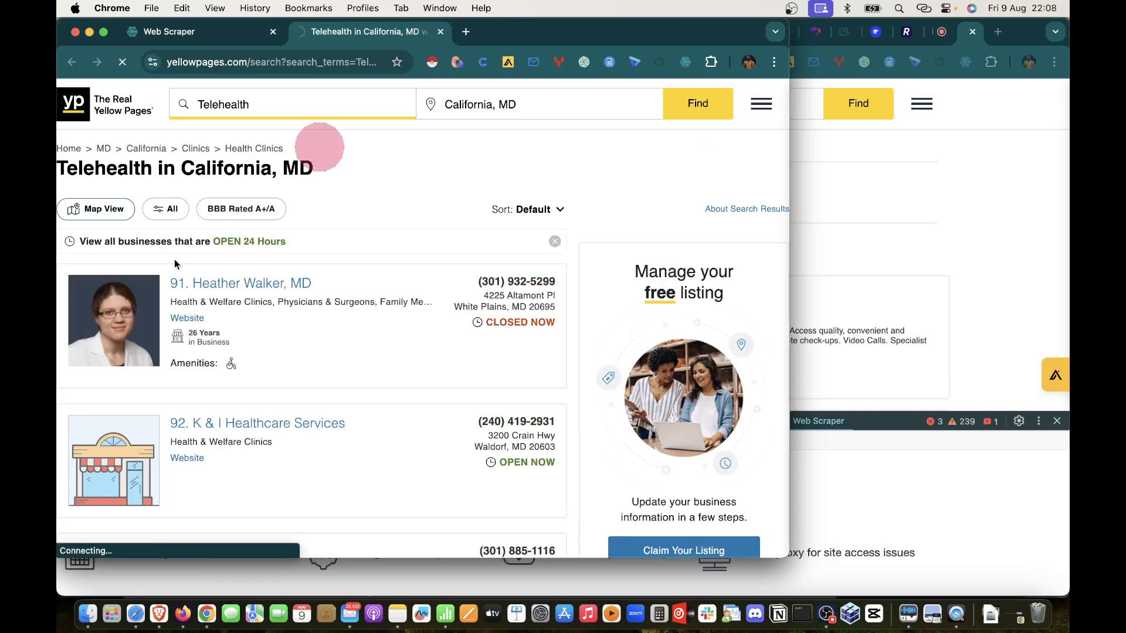
{"action": "left_click", "coordinate": [287, 363]}
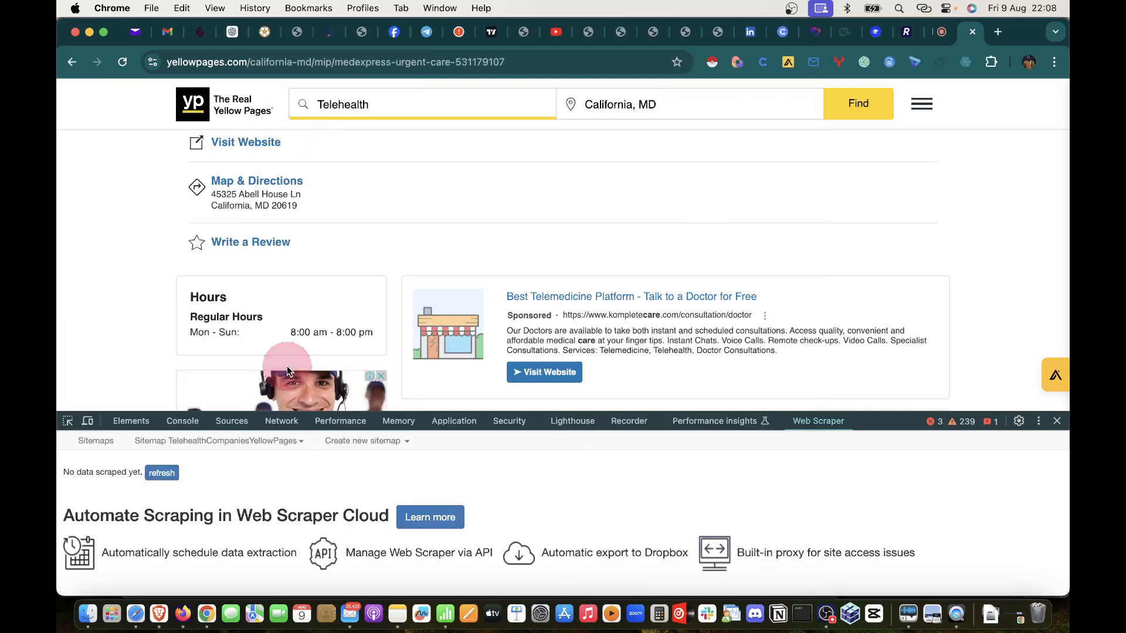
{"action": "double_click", "coordinate": [162, 475]}
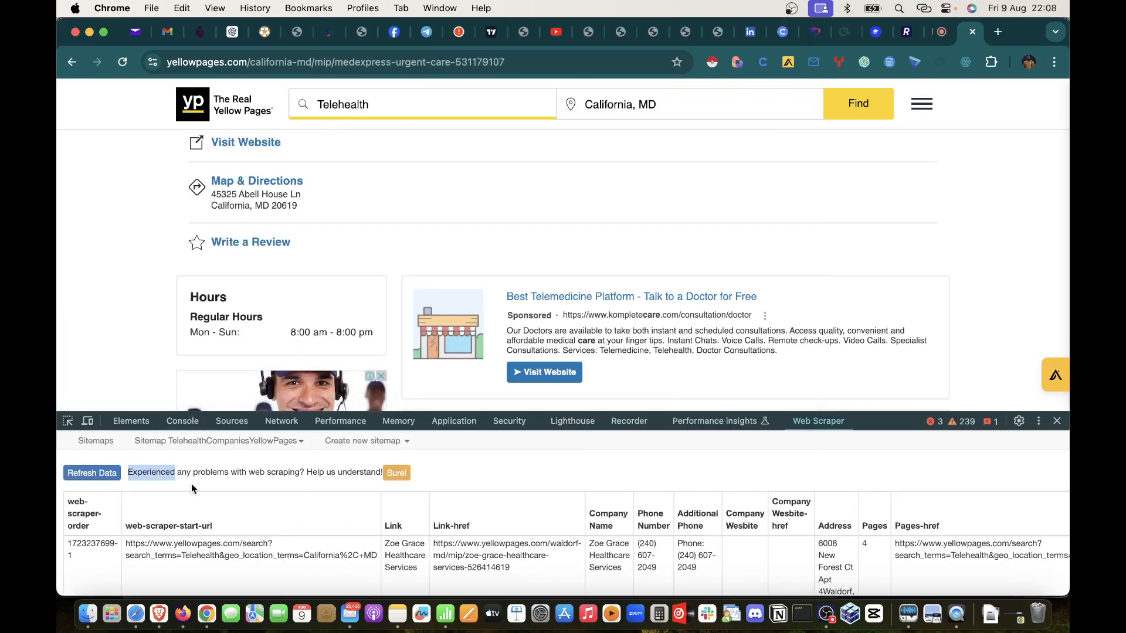
{"action": "scroll", "coordinate": [191, 483], "scroll_direction": "down", "scroll_amount": 3}
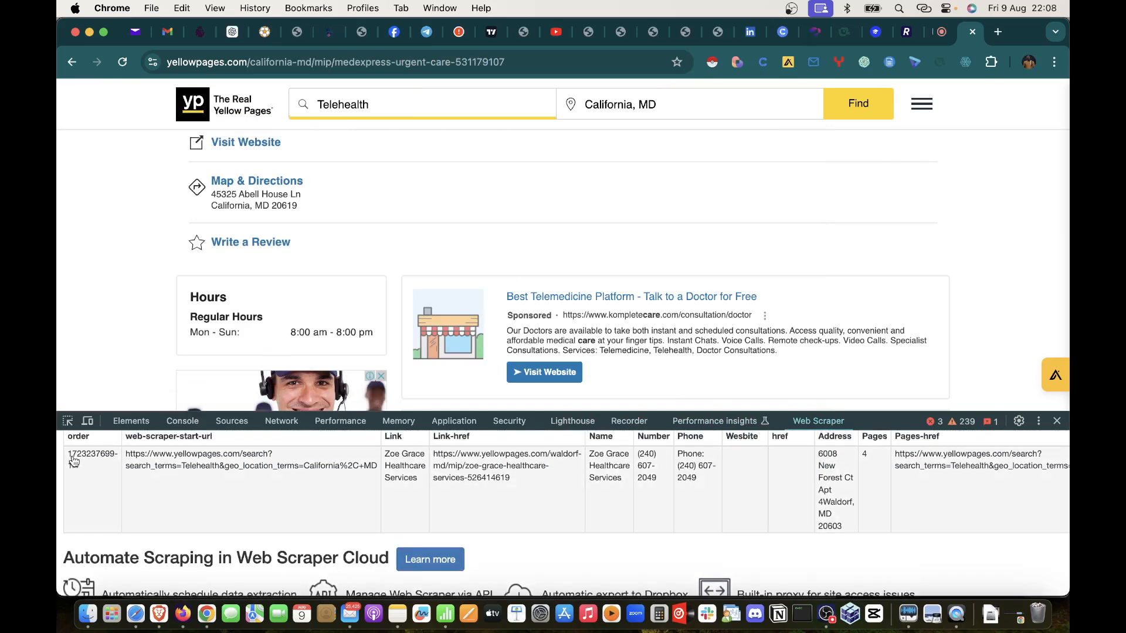
{"action": "scroll", "coordinate": [76, 469], "scroll_direction": "up", "scroll_amount": 3}
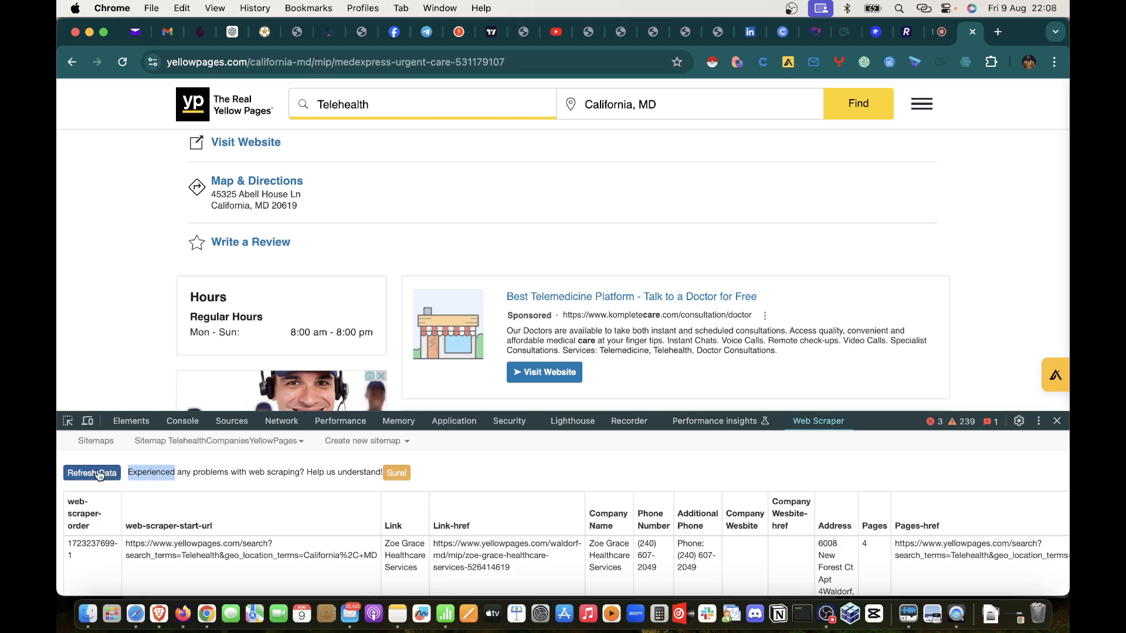
Step: Refresh the scraped data again while the scrape runs, checking the newly collected company rows after each update
{"action": "left_click", "coordinate": [96, 474]}
{"action": "scroll", "coordinate": [159, 523], "scroll_direction": "down", "scroll_amount": 2}
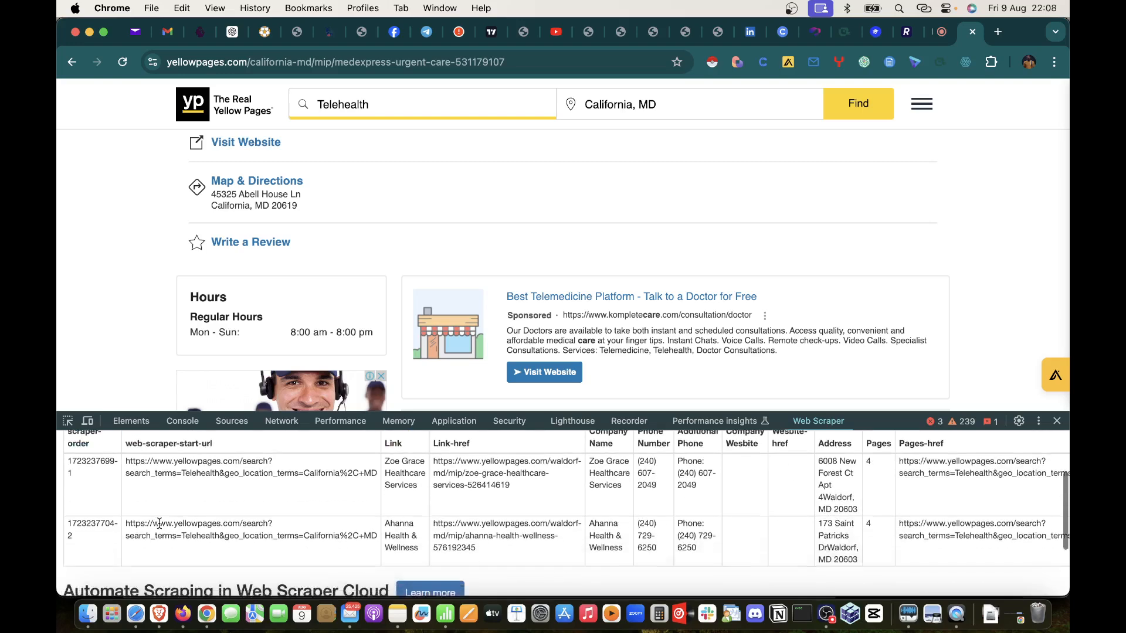
{"action": "scroll", "coordinate": [159, 523], "scroll_direction": "down", "scroll_amount": 2}
{"action": "scroll", "coordinate": [158, 523], "scroll_direction": "up", "scroll_amount": 4}
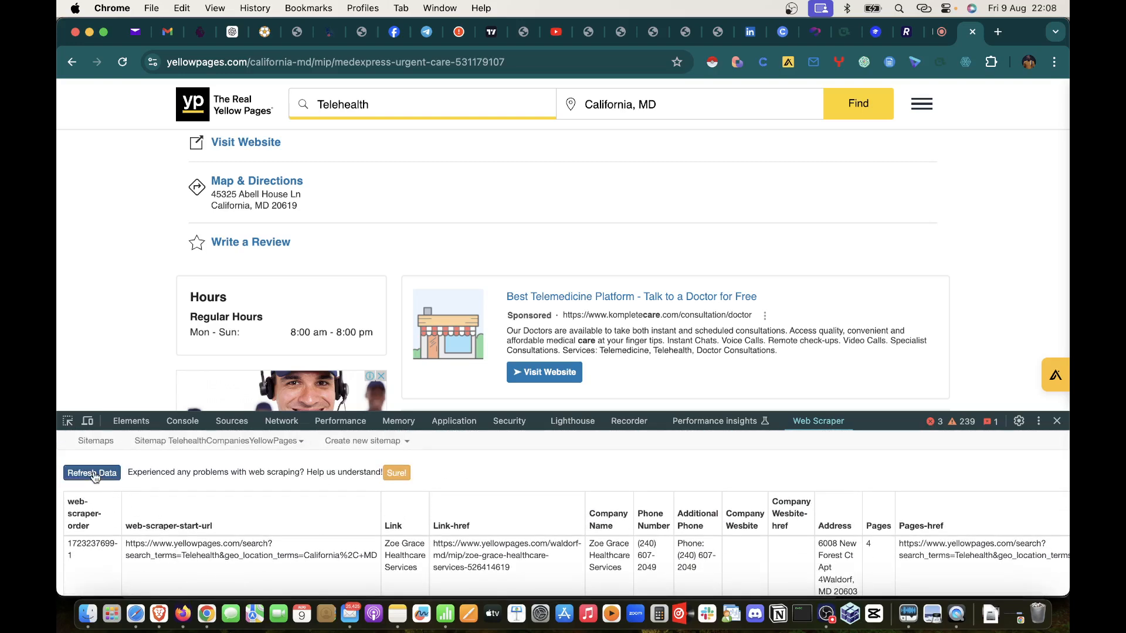
{"action": "left_click", "coordinate": [94, 476]}
{"action": "left_click", "coordinate": [94, 475]}
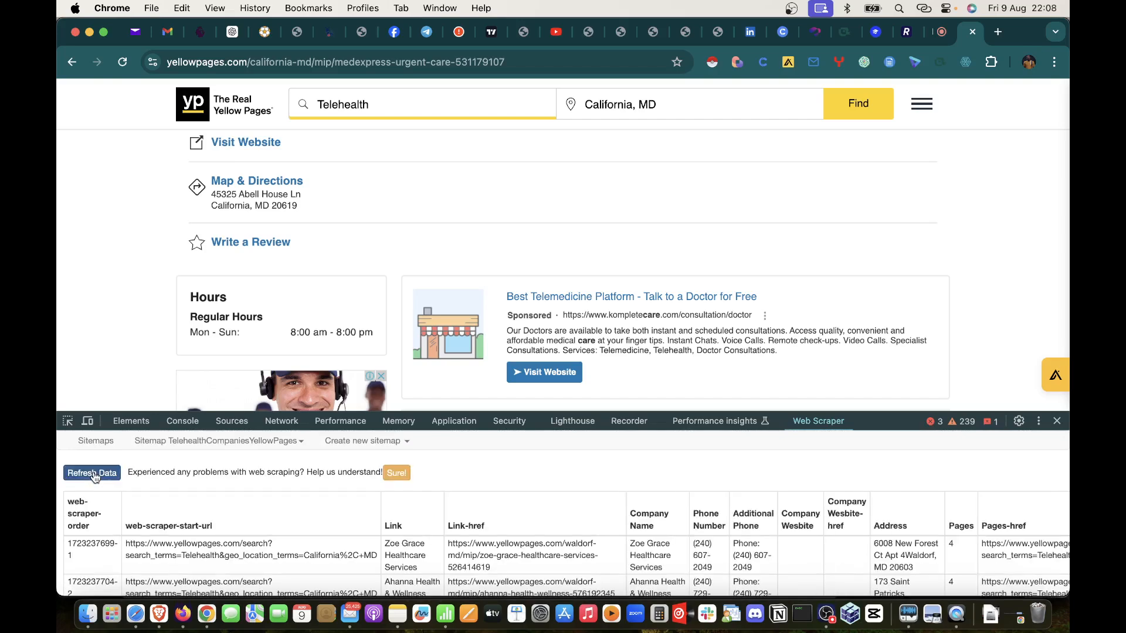
{"action": "scroll", "coordinate": [95, 478], "scroll_direction": "down", "scroll_amount": 4}
{"action": "scroll", "coordinate": [96, 478], "scroll_direction": "up", "scroll_amount": 3}
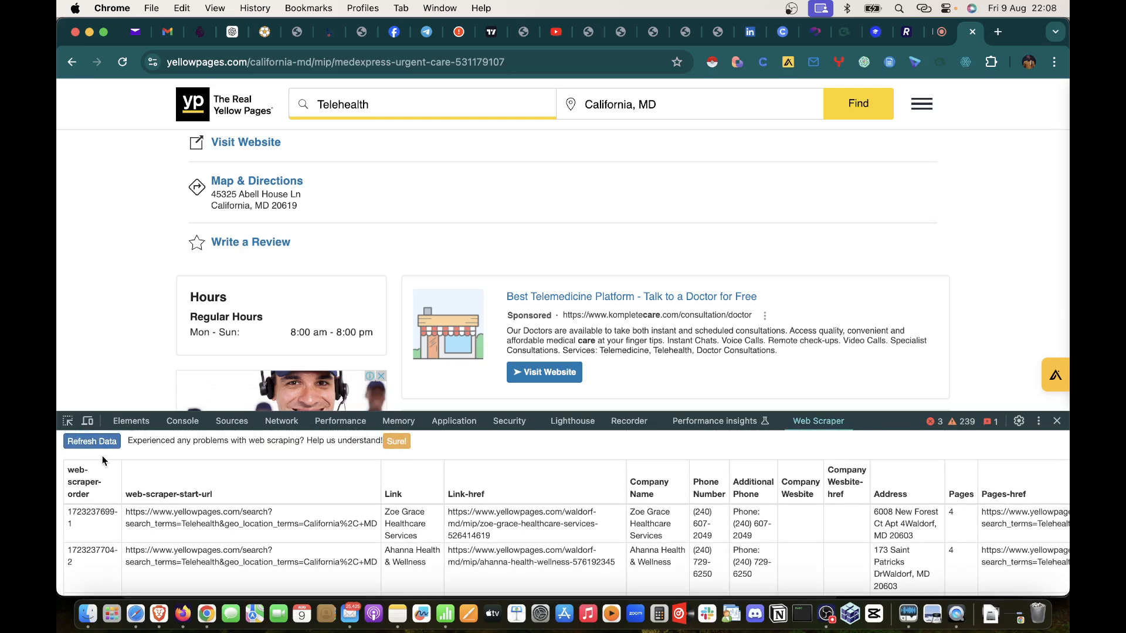
Step: Keep refreshing the scraped data and examine the end of the table for additional company records
{"action": "scroll", "coordinate": [102, 455], "scroll_direction": "down", "scroll_amount": 2}
{"action": "scroll", "coordinate": [134, 469], "scroll_direction": "up", "scroll_amount": 3}
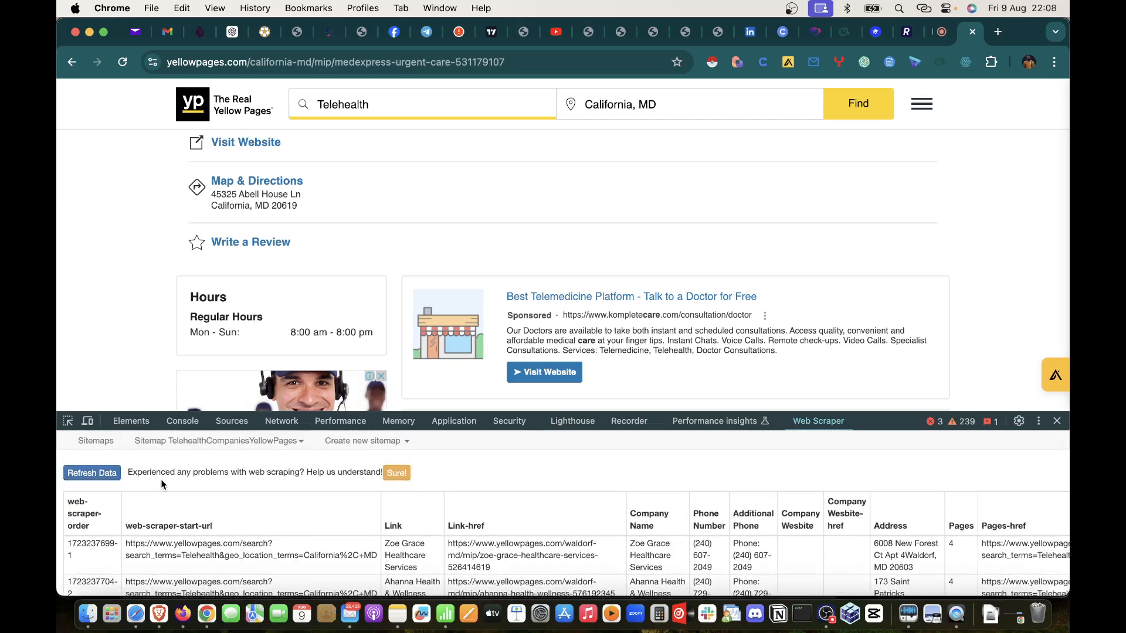
{"action": "scroll", "coordinate": [160, 480], "scroll_direction": "down", "scroll_amount": 5}
{"action": "scroll", "coordinate": [160, 480], "scroll_direction": "up", "scroll_amount": 5}
{"action": "left_click", "coordinate": [94, 473]}
{"action": "scroll", "coordinate": [98, 477], "scroll_direction": "down", "scroll_amount": 8}
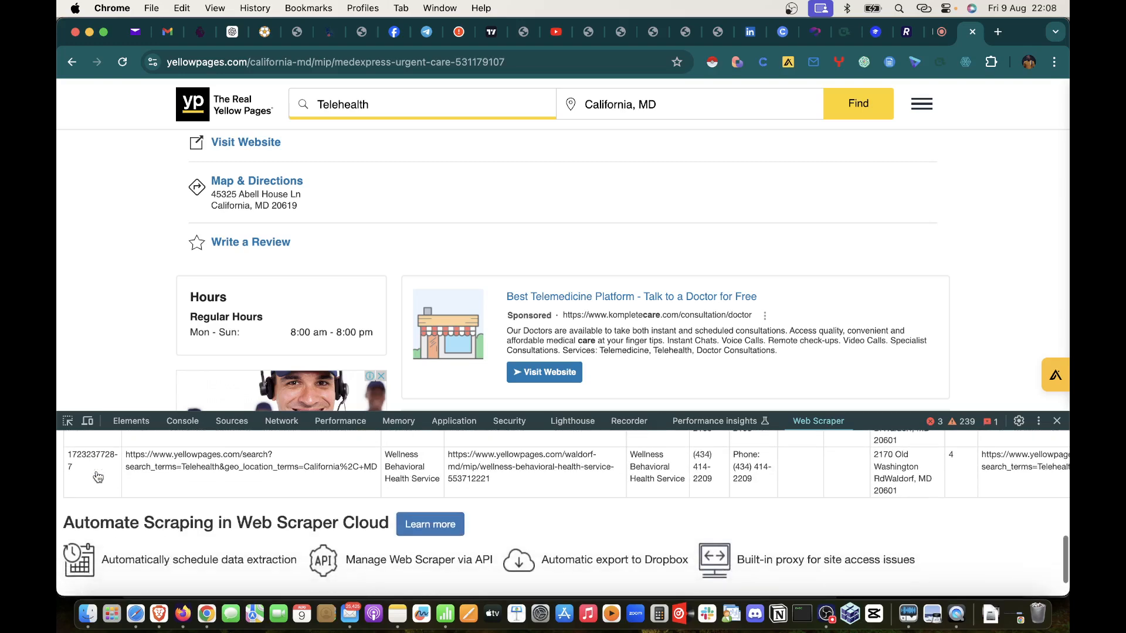
{"action": "scroll", "coordinate": [98, 477], "scroll_direction": "up", "scroll_amount": 8}
{"action": "left_click", "coordinate": [93, 473]}
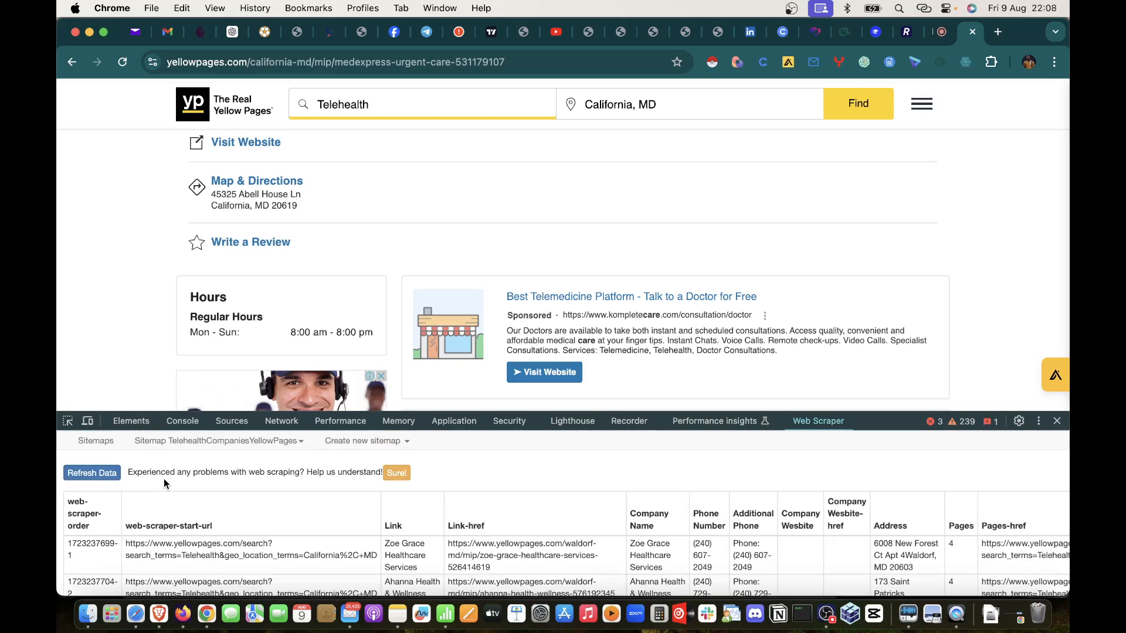
{"action": "scroll", "coordinate": [164, 478], "scroll_direction": "down", "scroll_amount": 6}
{"action": "scroll", "coordinate": [165, 483], "scroll_direction": "up", "scroll_amount": 6}
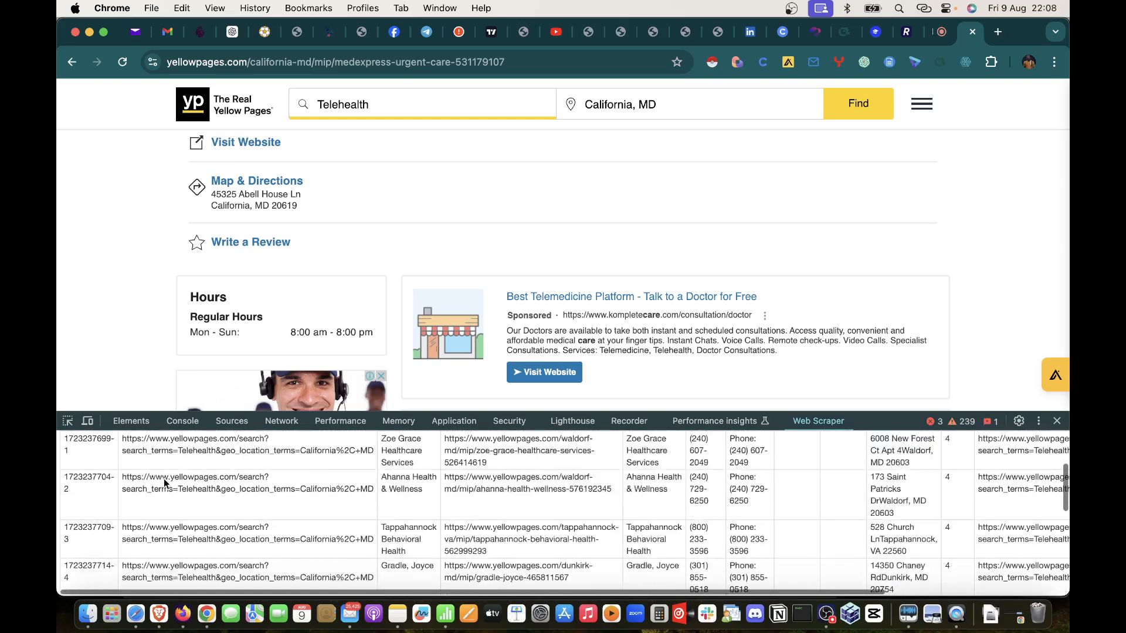
{"action": "left_click", "coordinate": [98, 469]}
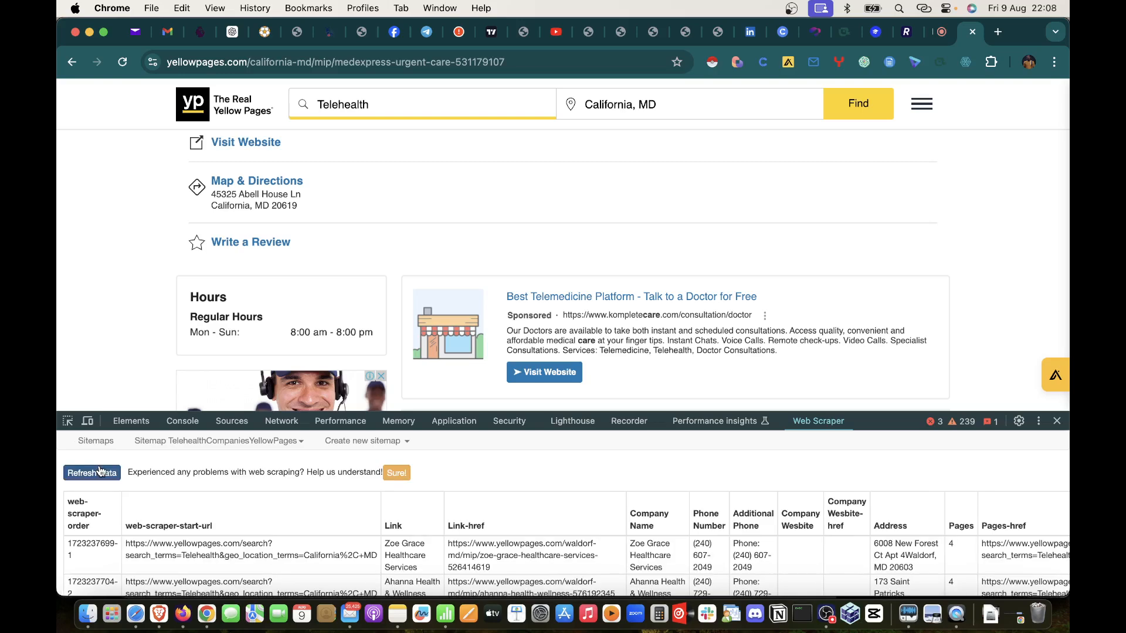
{"action": "scroll", "coordinate": [100, 472], "scroll_direction": "down", "scroll_amount": 5}
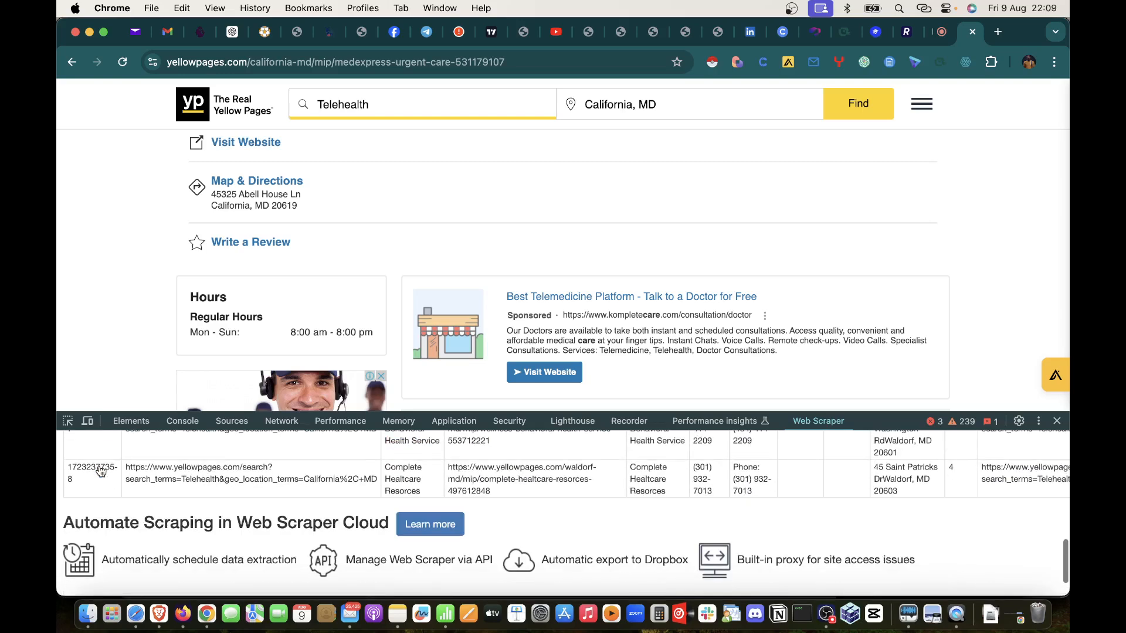
{"action": "scroll", "coordinate": [101, 472], "scroll_direction": "up", "scroll_amount": 5}
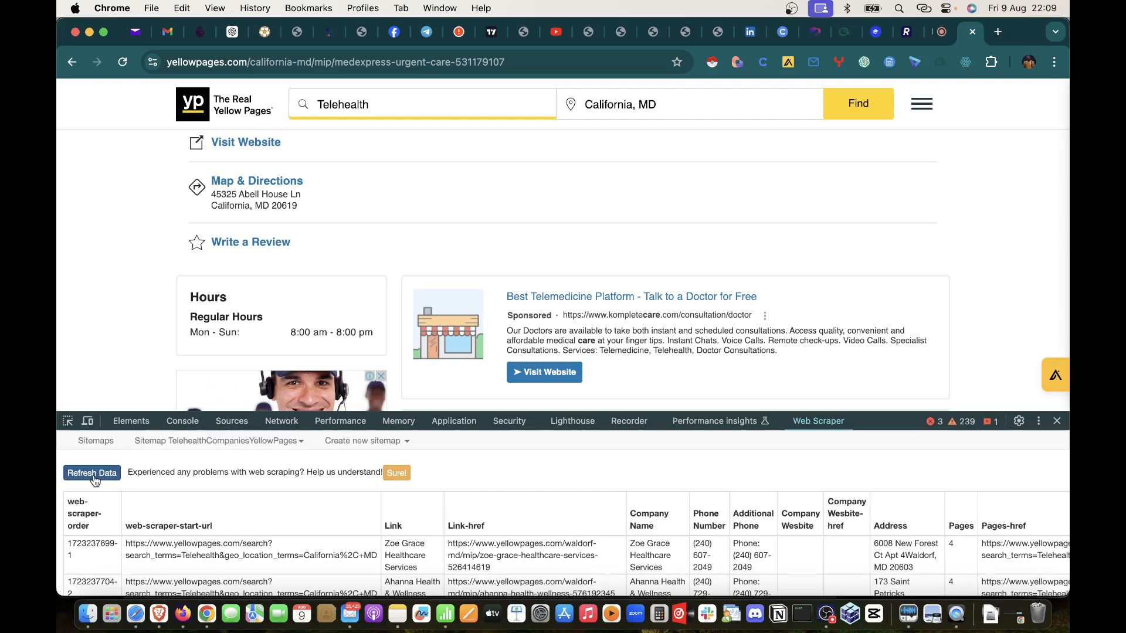
{"action": "scroll", "coordinate": [95, 480], "scroll_direction": "down", "scroll_amount": 5}
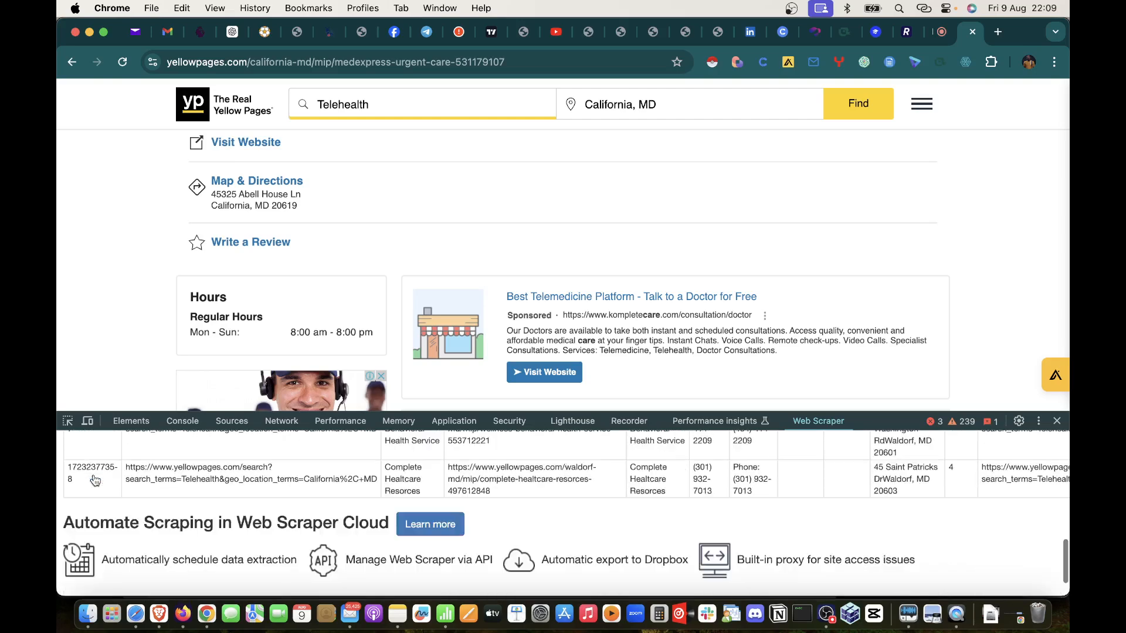
{"action": "scroll", "coordinate": [95, 480], "scroll_direction": "up", "scroll_amount": 5}
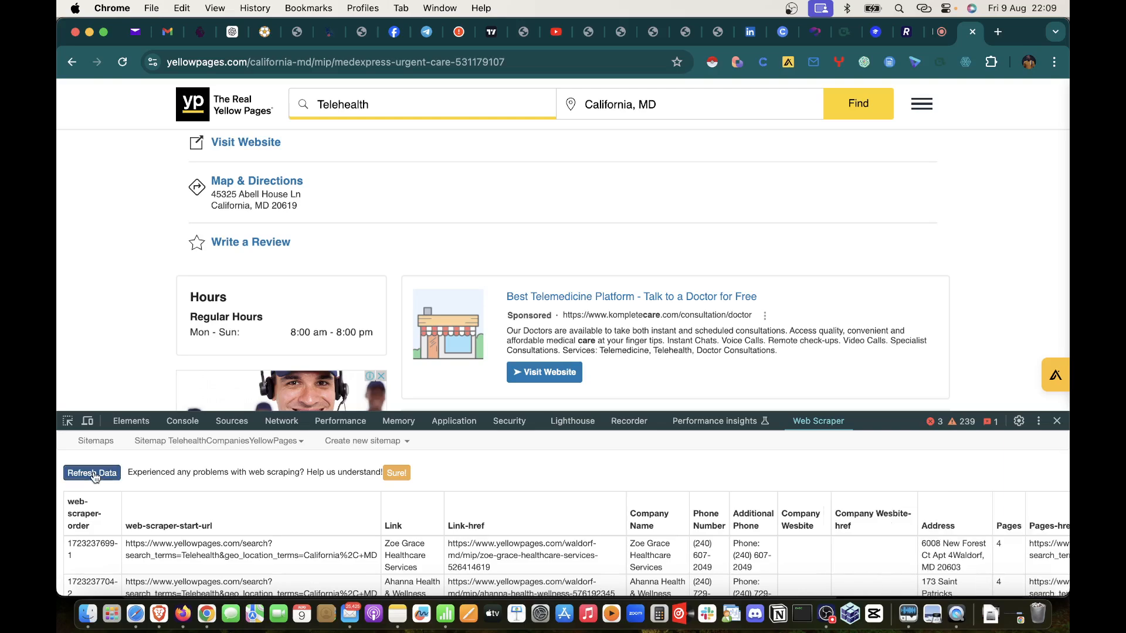
{"action": "left_click", "coordinate": [94, 474]}
{"action": "left_click", "coordinate": [94, 474]}
{"action": "scroll", "coordinate": [95, 478], "scroll_direction": "down", "scroll_amount": 2}
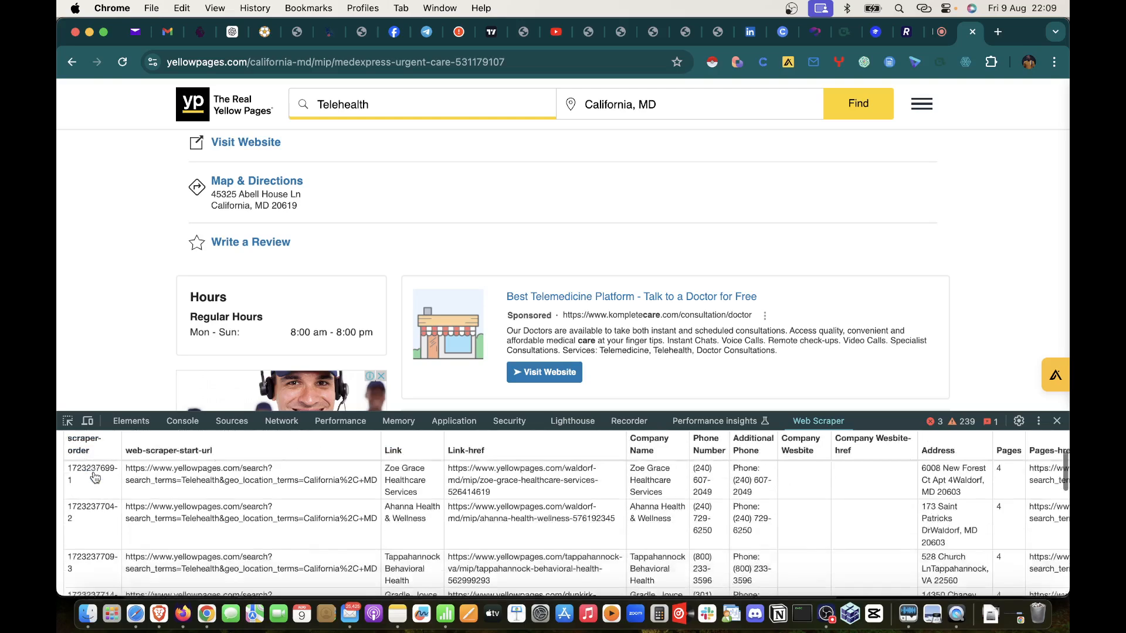
{"action": "scroll", "coordinate": [95, 478], "scroll_direction": "down", "scroll_amount": 5}
{"action": "scroll", "coordinate": [95, 477], "scroll_direction": "up", "scroll_amount": 6}
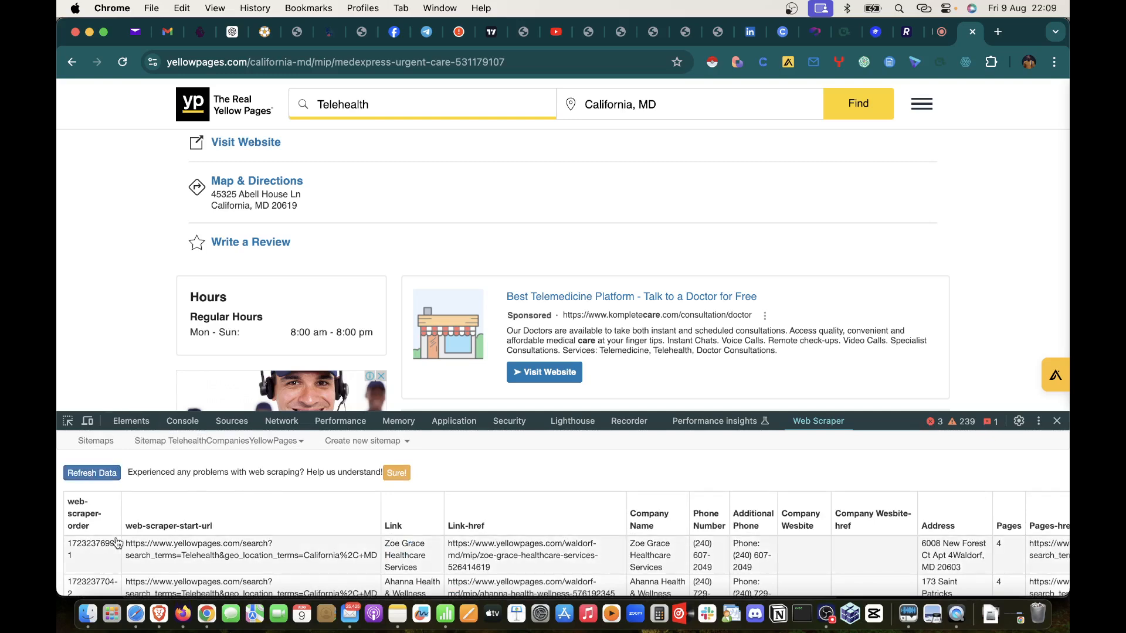
Step: Bring the running scraper's browser window forward, watch the listings load, and close that window to stop the scrape
{"action": "right_click", "coordinate": [207, 601]}
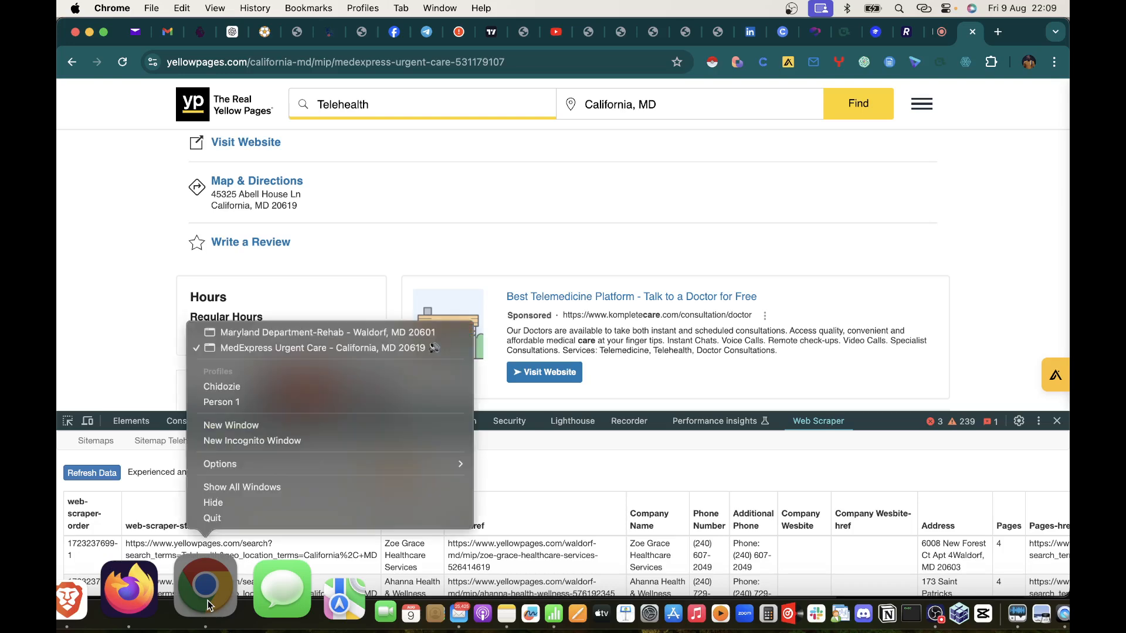
{"action": "left_click", "coordinate": [207, 601]}
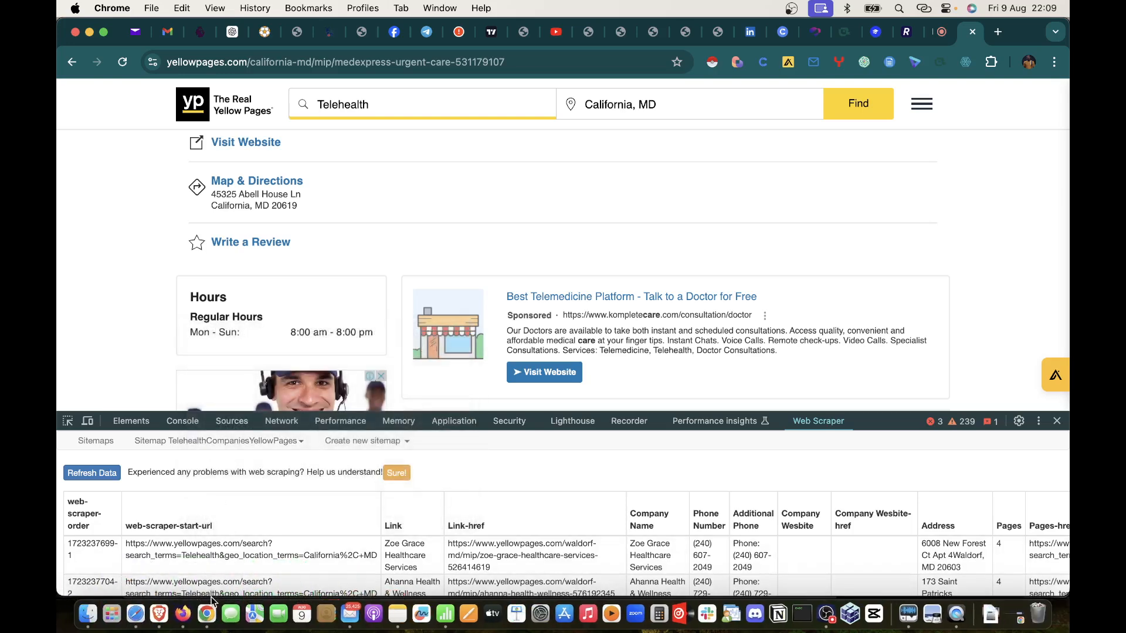
{"action": "right_click", "coordinate": [208, 610]}
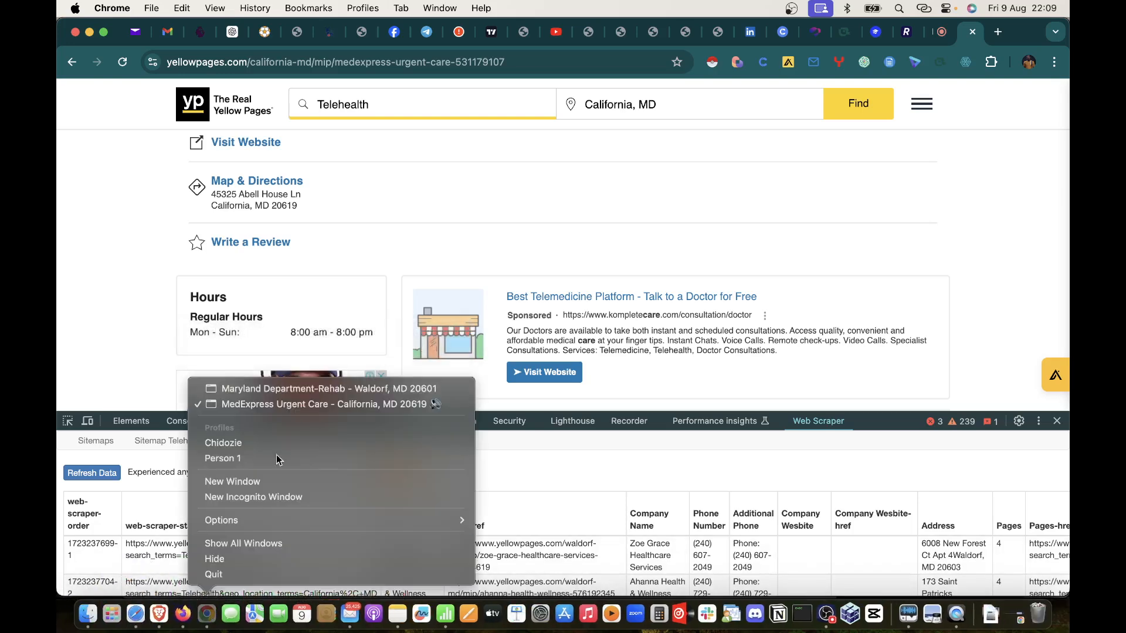
{"action": "left_click", "coordinate": [273, 389]}
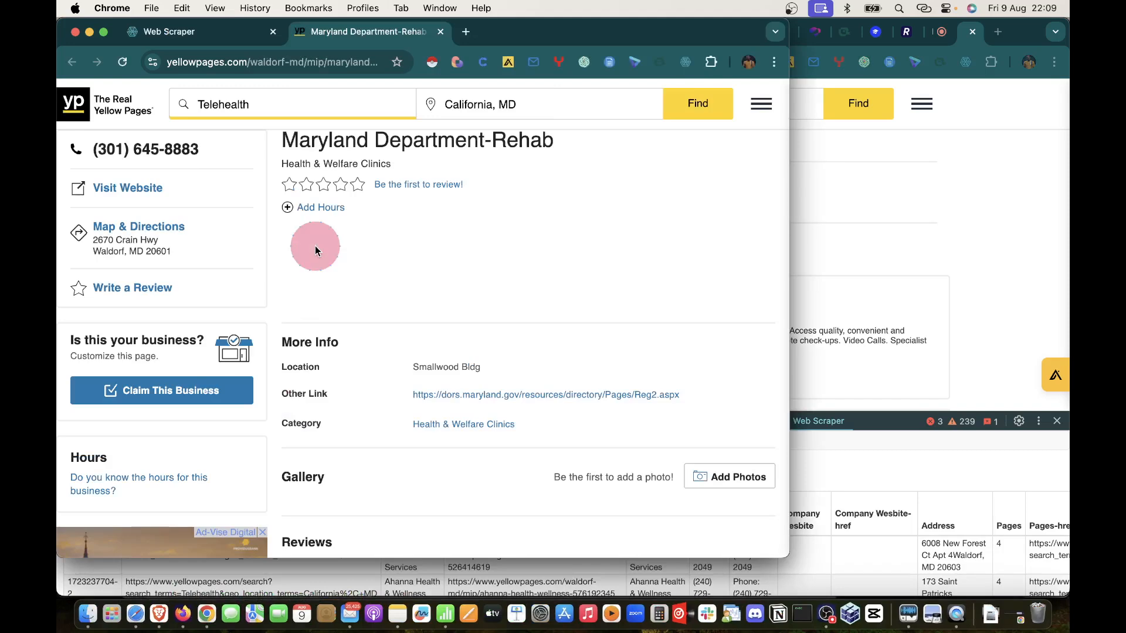
{"action": "left_click", "coordinate": [315, 245]}
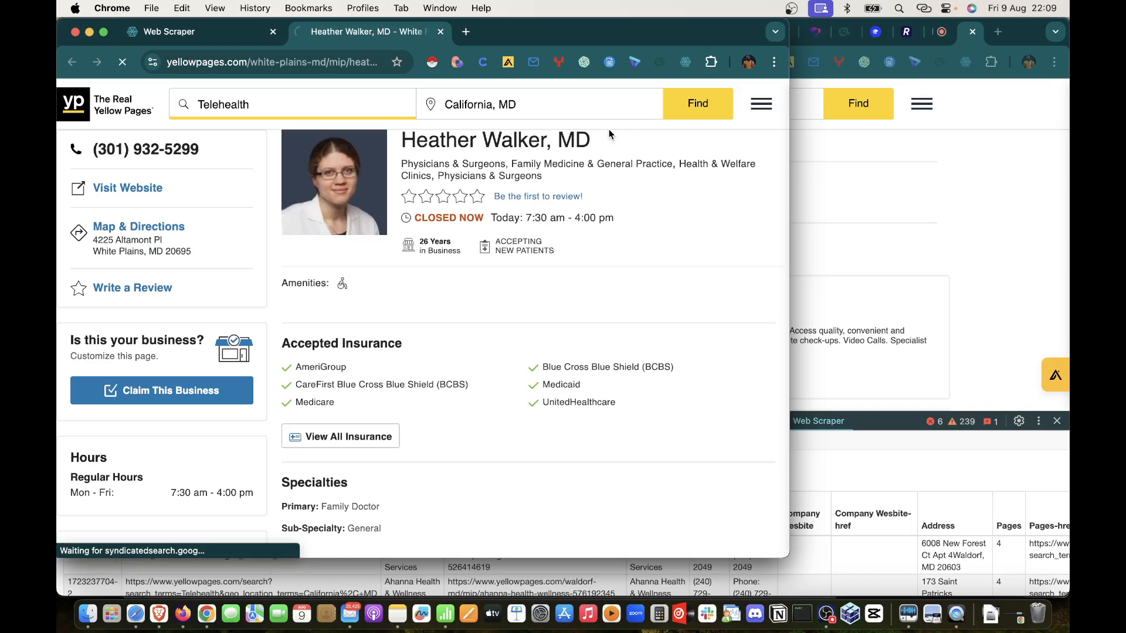
{"action": "left_click", "coordinate": [468, 124]}
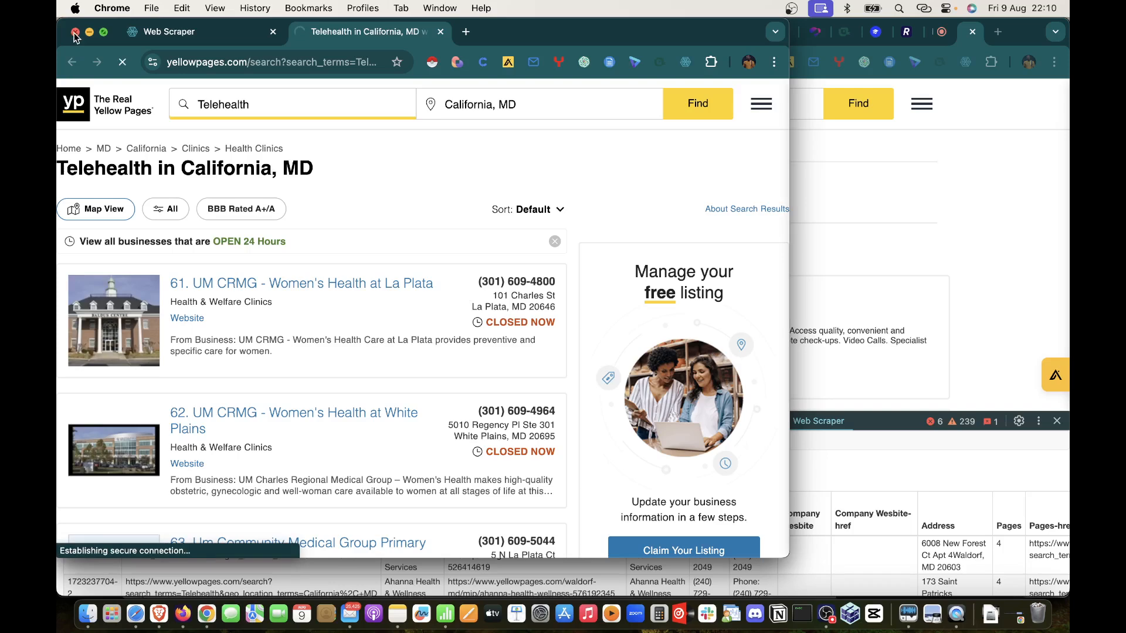
{"action": "left_click", "coordinate": [140, 311]}
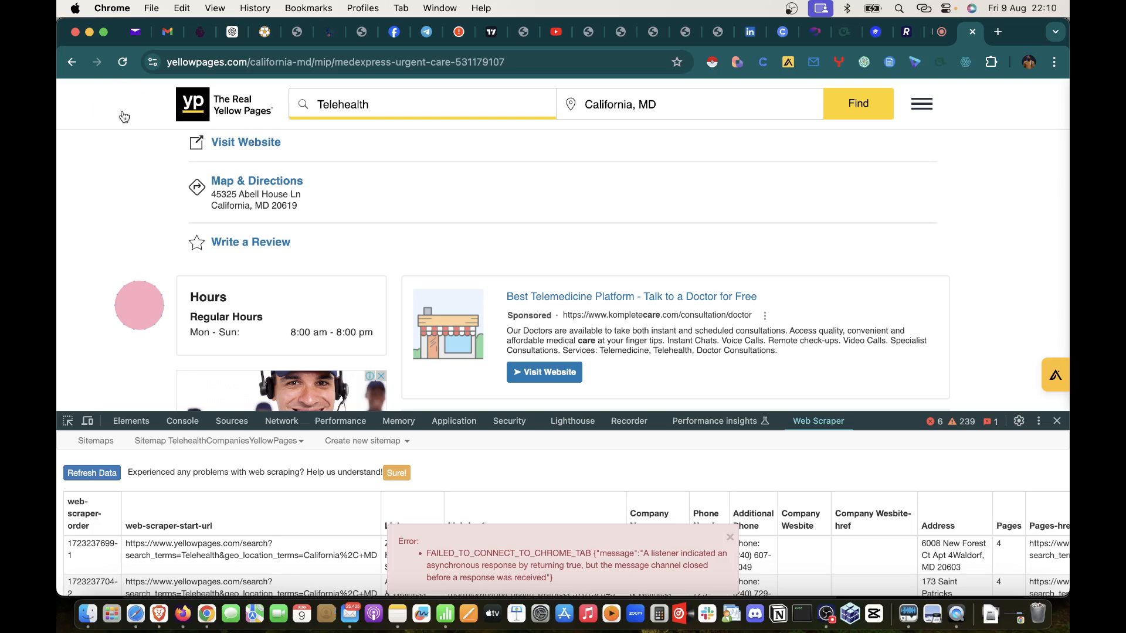
Step: Dismiss the error notification, refresh the scraped data, and examine the last collected company rows and their website links
{"action": "left_click", "coordinate": [730, 538]}
{"action": "left_click", "coordinate": [97, 475]}
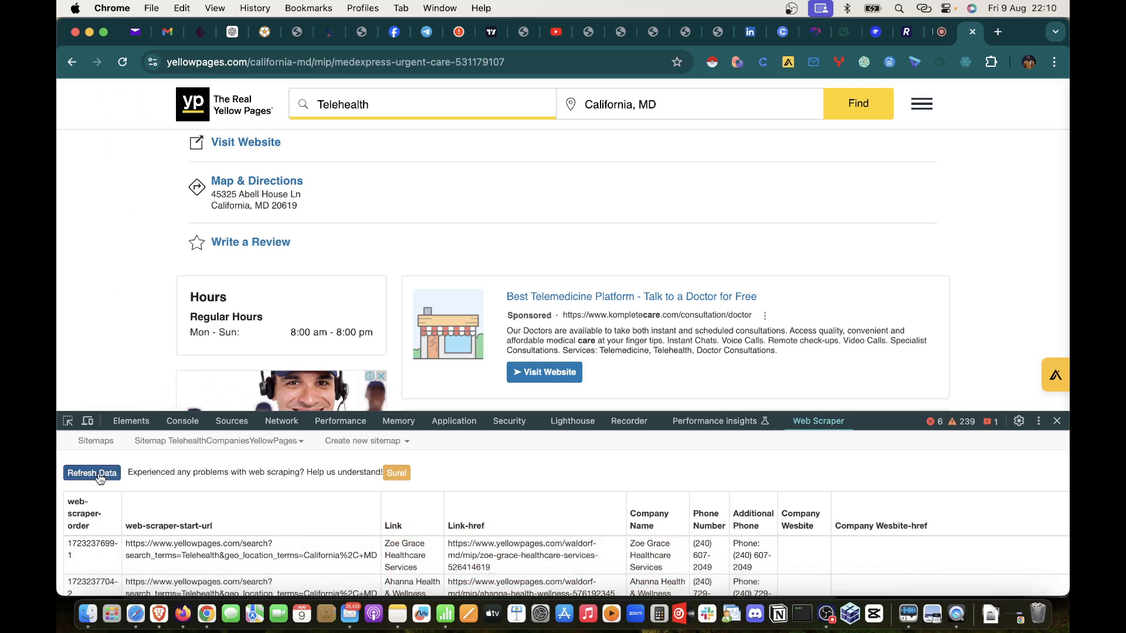
{"action": "scroll", "coordinate": [100, 477], "scroll_direction": "down", "scroll_amount": 15}
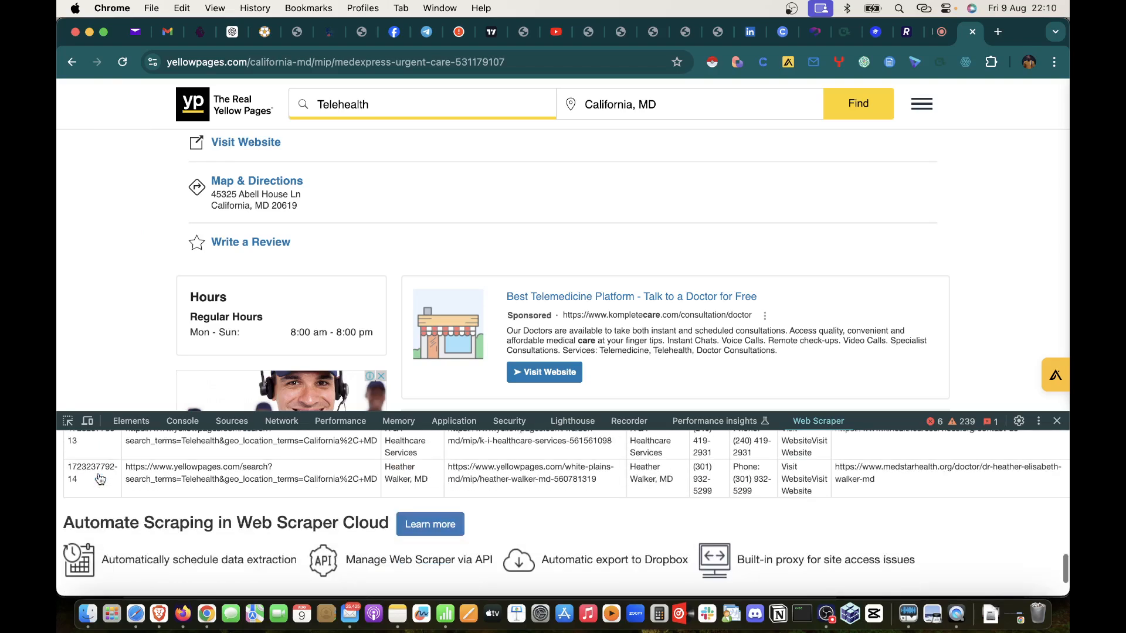
{"action": "scroll", "coordinate": [100, 478], "scroll_direction": "up", "scroll_amount": 2}
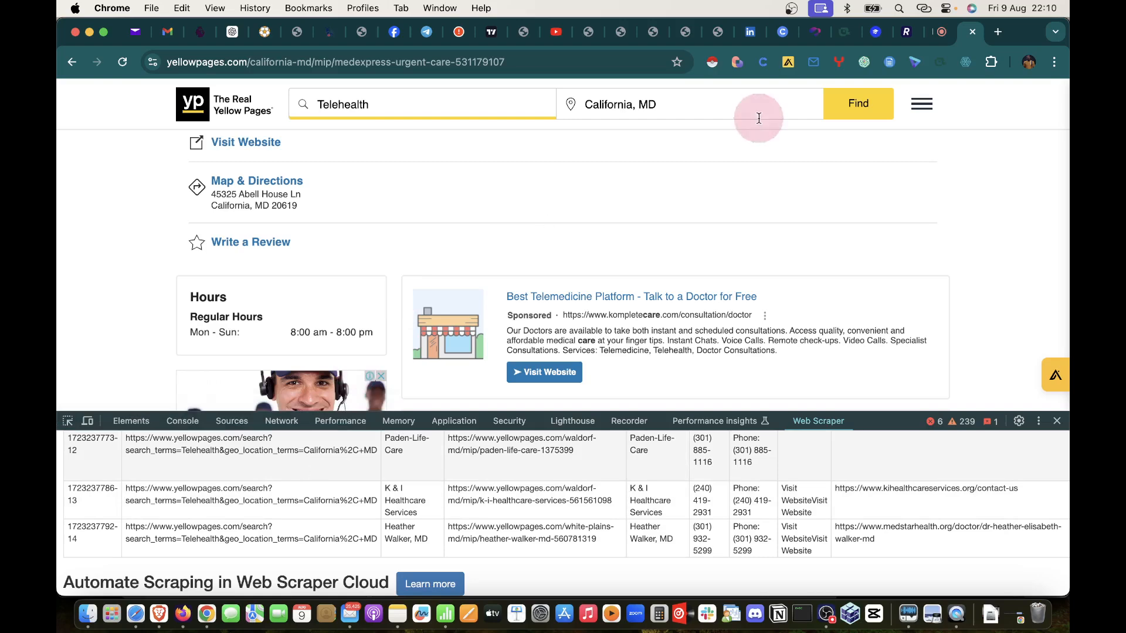
Step: Switch to the Google Meet call and mute the two unmuted participants for everyone
{"action": "left_click", "coordinate": [942, 31]}
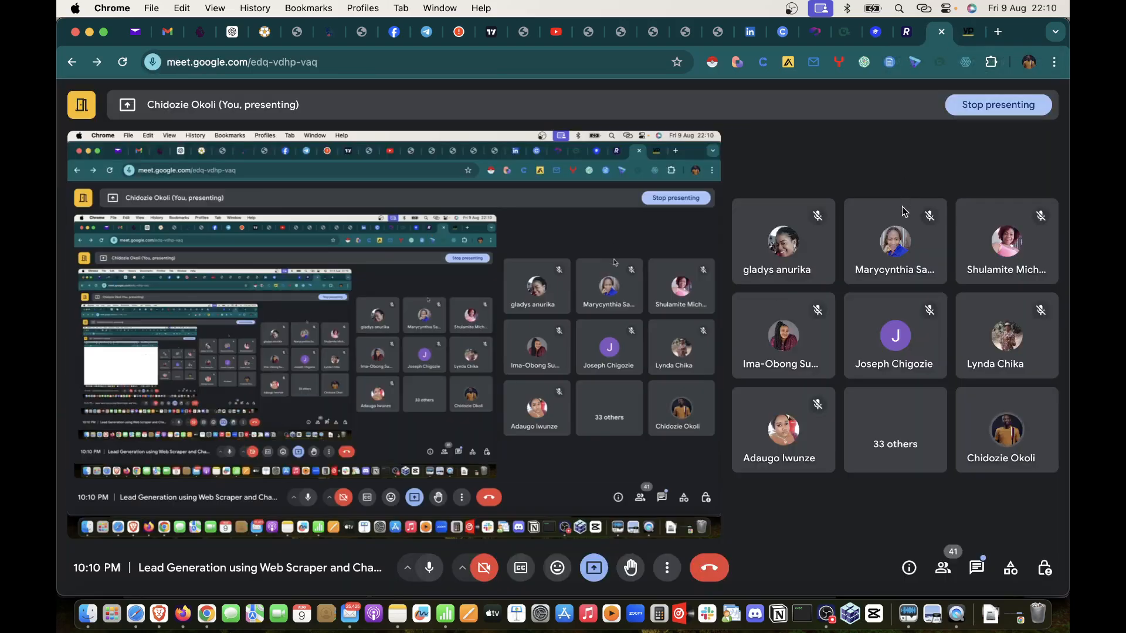
{"action": "left_click", "coordinate": [895, 241]}
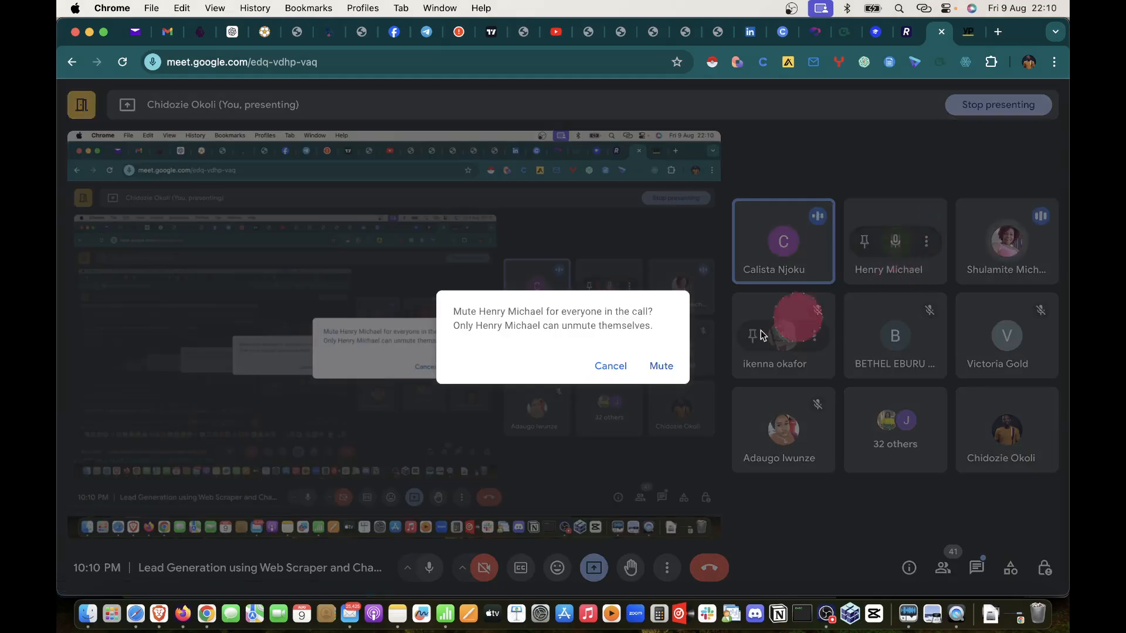
{"action": "left_click", "coordinate": [661, 367]}
{"action": "left_click", "coordinate": [784, 243]}
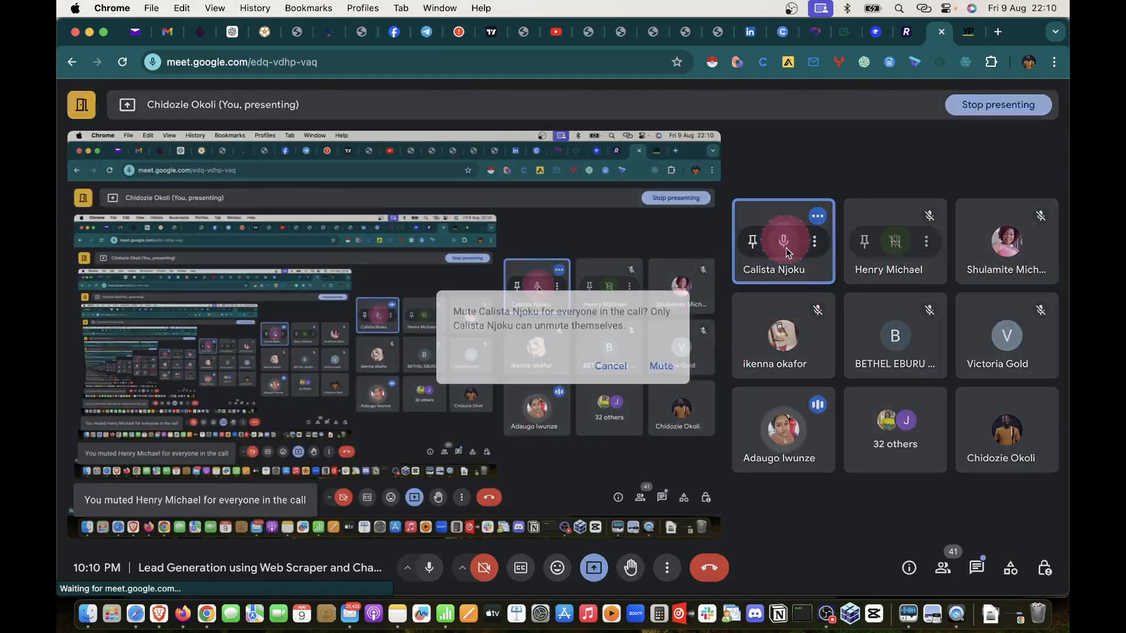
{"action": "left_click", "coordinate": [661, 367]}
{"action": "left_click", "coordinate": [796, 178]}
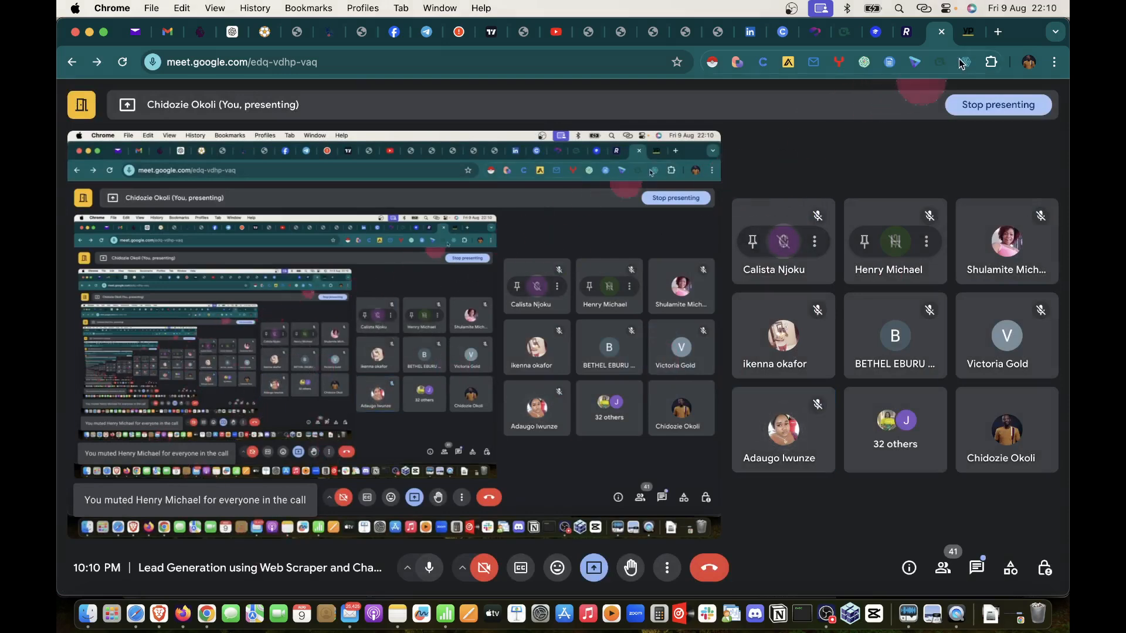
Step: Return to the Yellow Pages tab and review the collected company rows from the end of the table to its start
{"action": "left_click", "coordinate": [968, 32]}
{"action": "scroll", "coordinate": [164, 516], "scroll_direction": "down", "scroll_amount": 4}
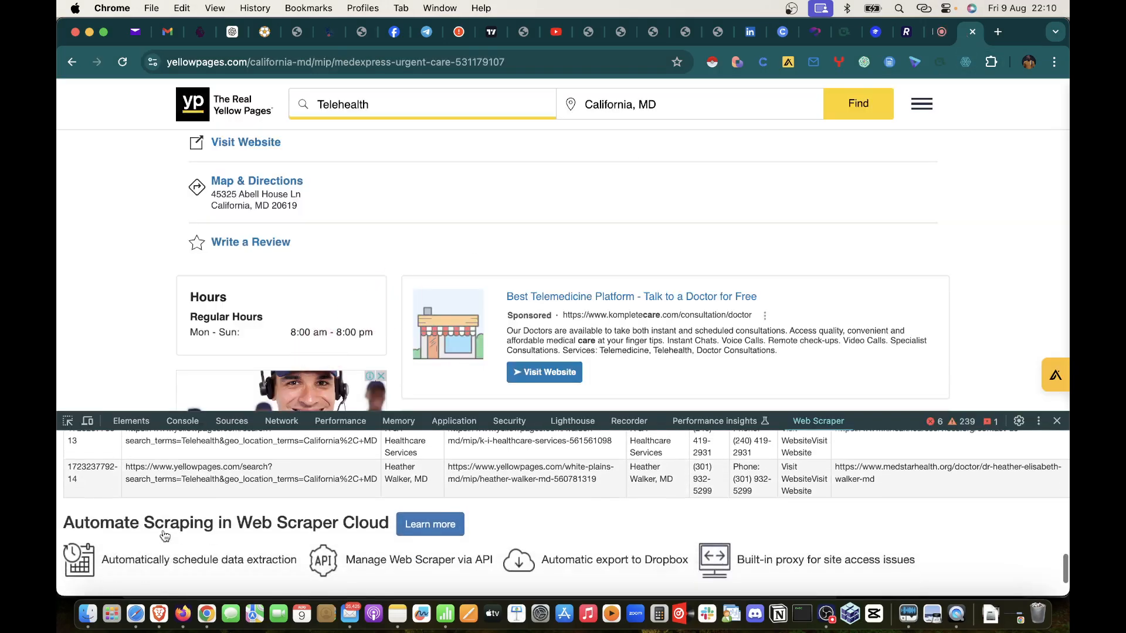
{"action": "scroll", "coordinate": [165, 535], "scroll_direction": "up", "scroll_amount": 3}
{"action": "scroll", "coordinate": [164, 535], "scroll_direction": "down", "scroll_amount": 3}
{"action": "scroll", "coordinate": [165, 535], "scroll_direction": "up", "scroll_amount": 3}
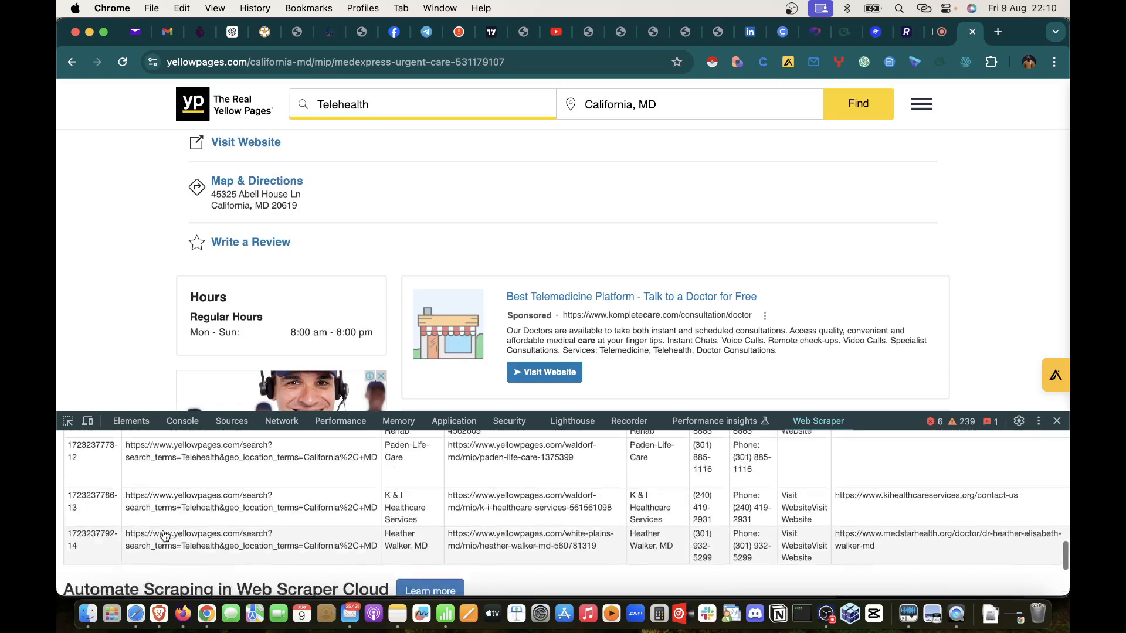
{"action": "scroll", "coordinate": [164, 536], "scroll_direction": "up", "scroll_amount": 10}
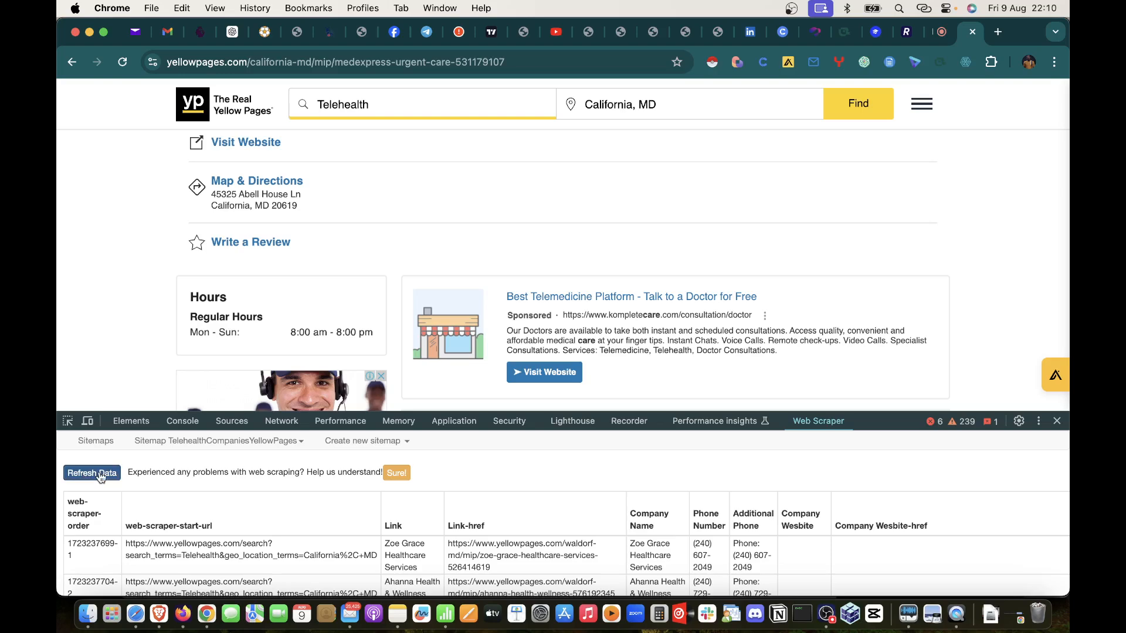
{"action": "scroll", "coordinate": [256, 519], "scroll_direction": "down", "scroll_amount": 10}
{"action": "scroll", "coordinate": [256, 519], "scroll_direction": "up", "scroll_amount": 10}
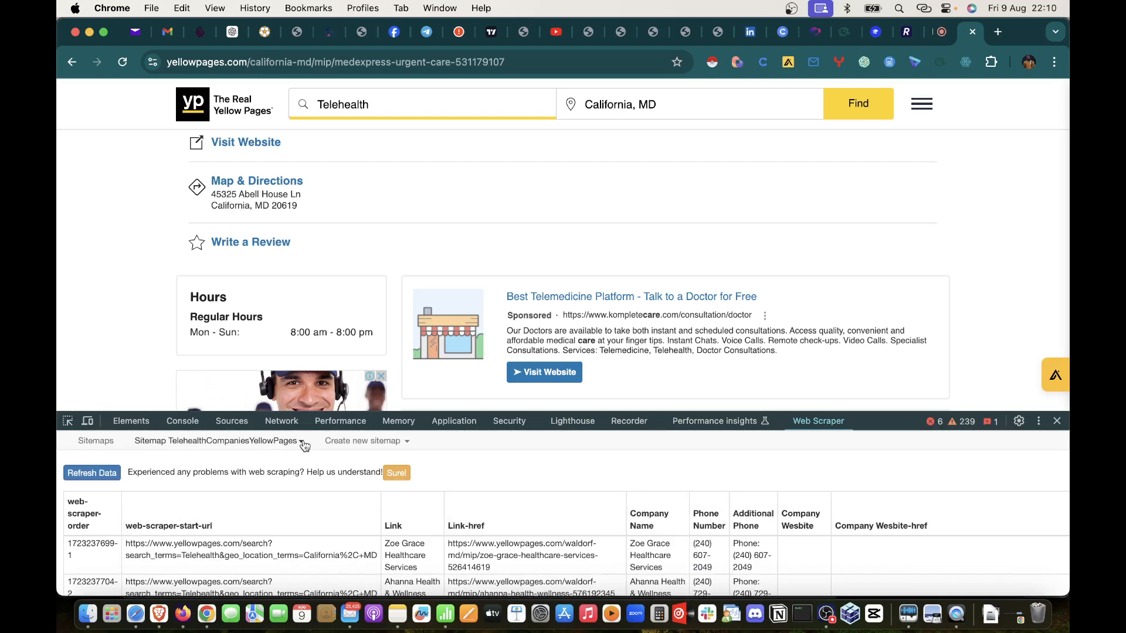
Step: Export the TelehealthCompaniesYellowPages sitemap's scraped data as a CSV file
{"action": "left_click", "coordinate": [303, 444]}
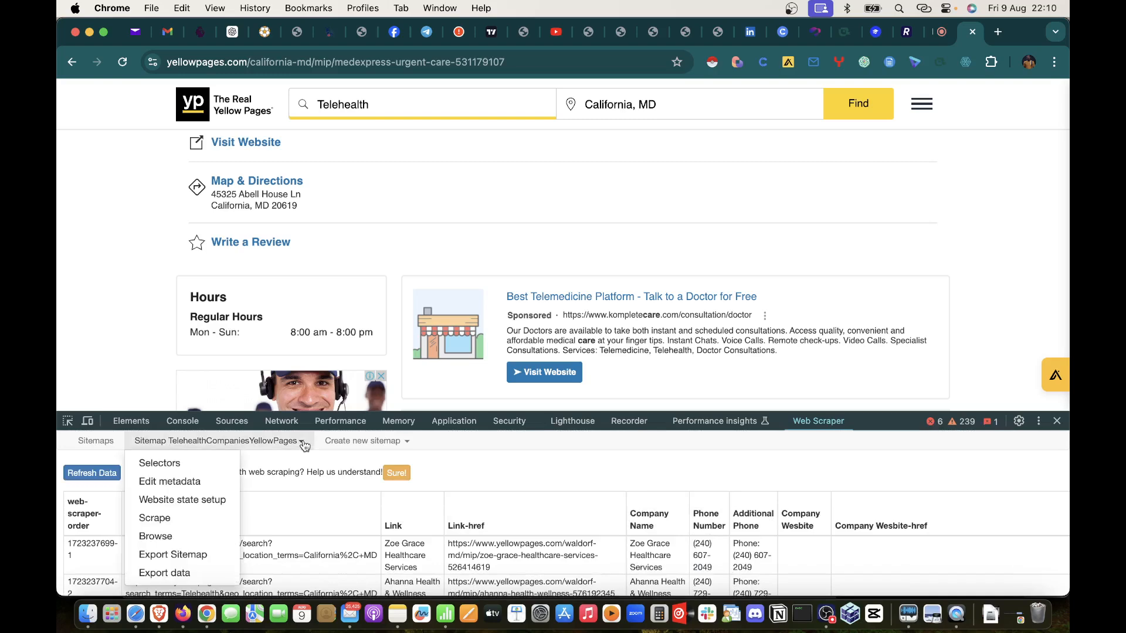
{"action": "left_click", "coordinate": [166, 574]}
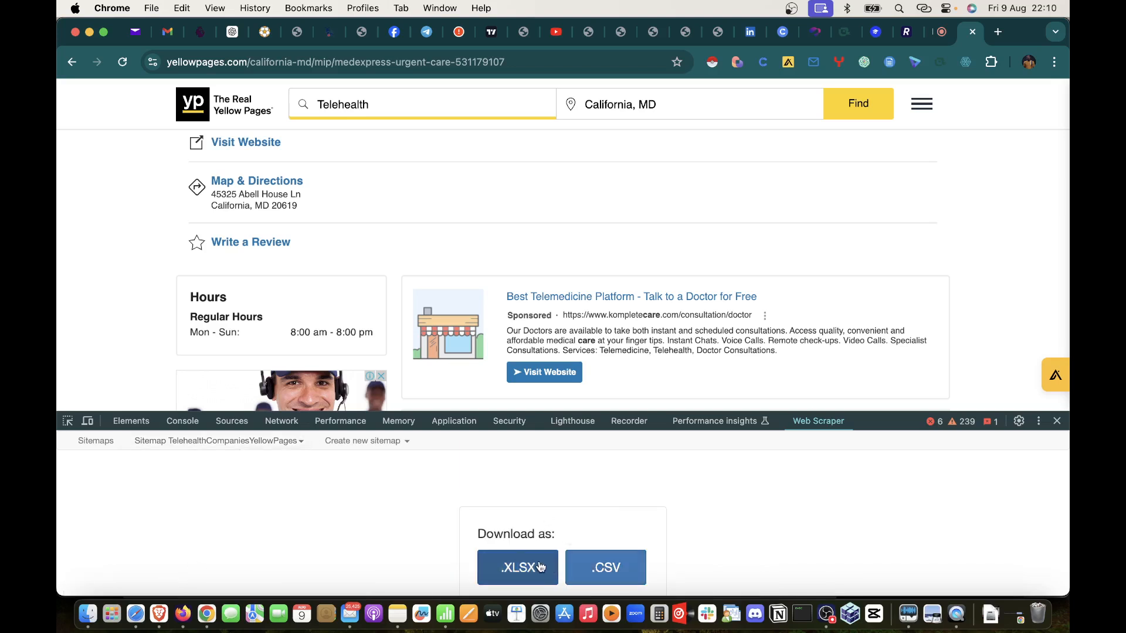
{"action": "left_click", "coordinate": [608, 565]}
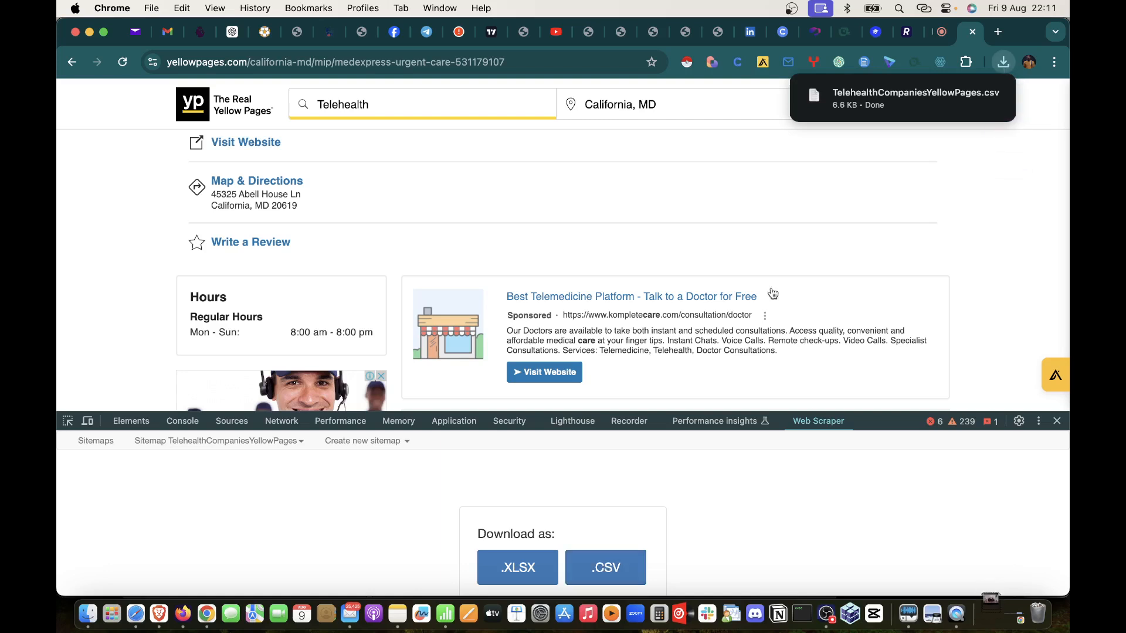
Step: Open the downloaded TelehealthCompaniesYellowPages.csv in Numbers and close the other spreadsheet window behind it
{"action": "left_click", "coordinate": [905, 100]}
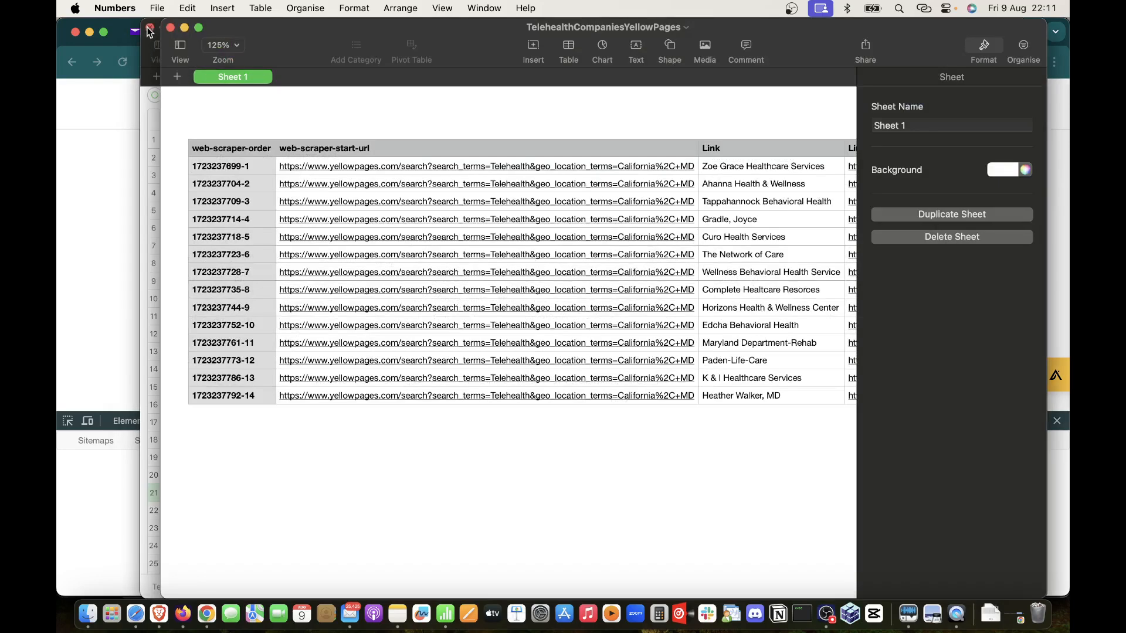
{"action": "left_click", "coordinate": [149, 28]}
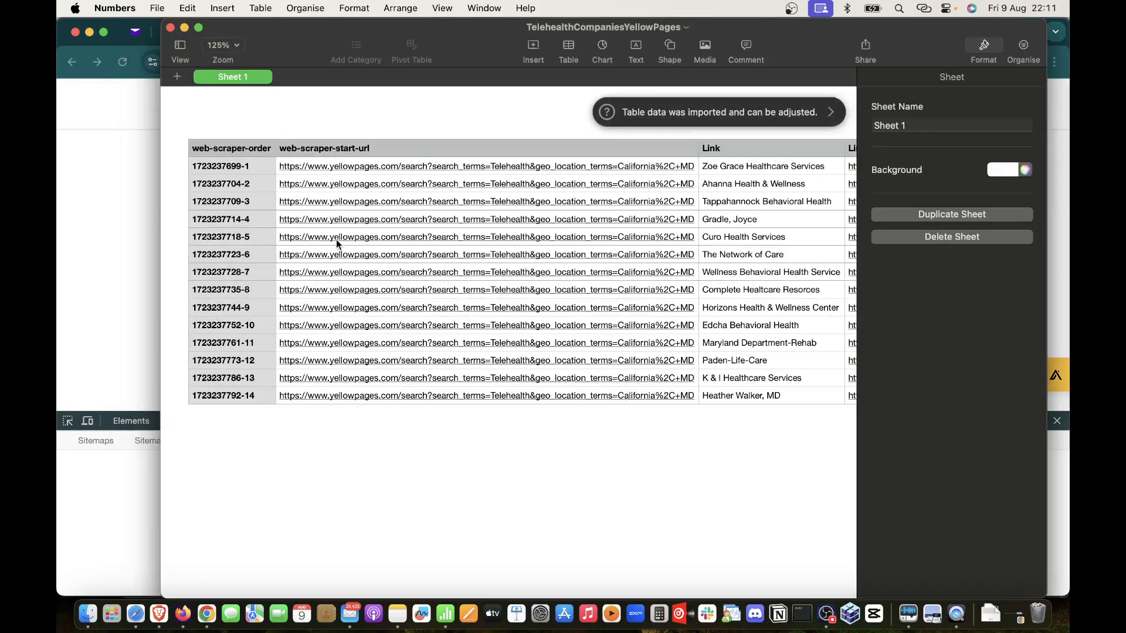
{"action": "scroll", "coordinate": [387, 232], "scroll_direction": "right", "scroll_amount": 5}
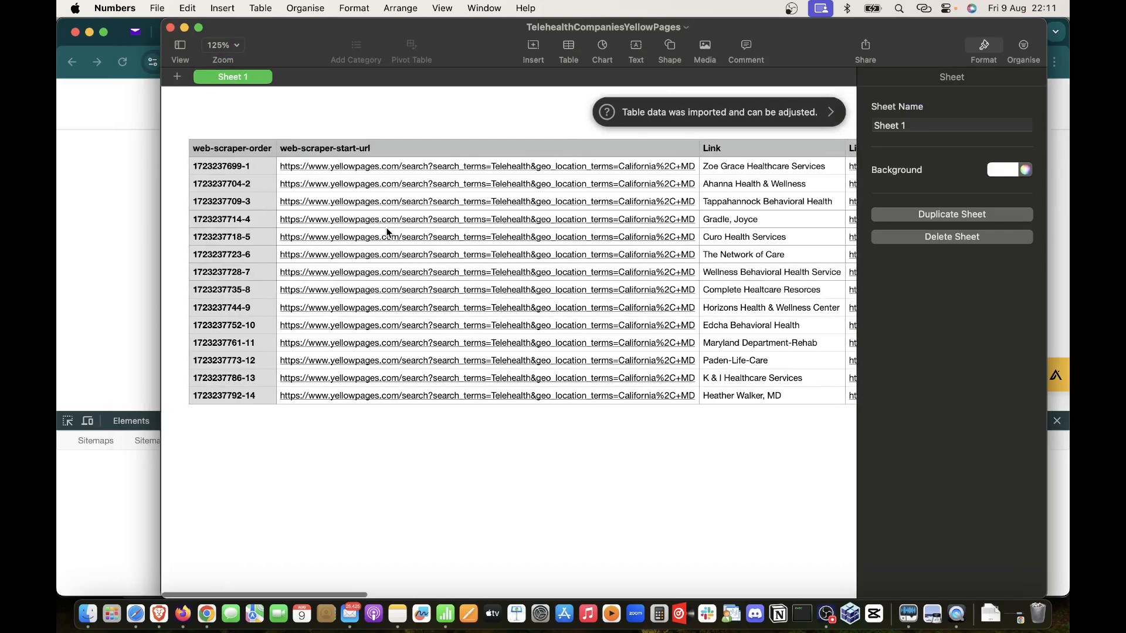
Step: Delete the web-scraper-order column from the TelehealthCompaniesYellowPages table
{"action": "scroll", "coordinate": [387, 232], "scroll_direction": "right", "scroll_amount": 3}
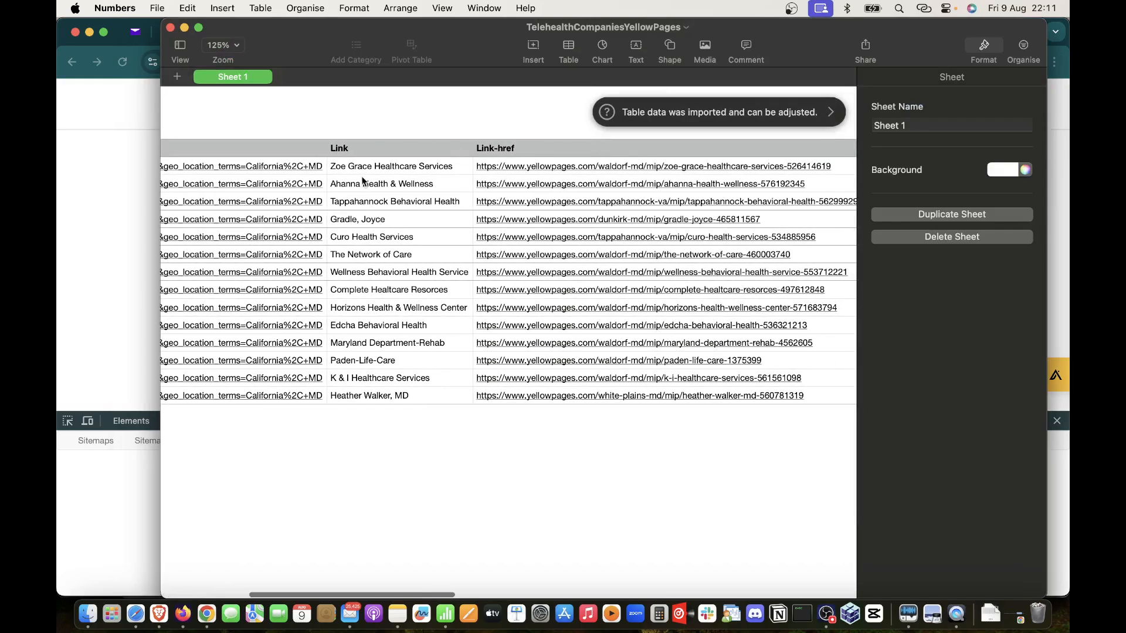
{"action": "scroll", "coordinate": [437, 168], "scroll_direction": "left", "scroll_amount": 8}
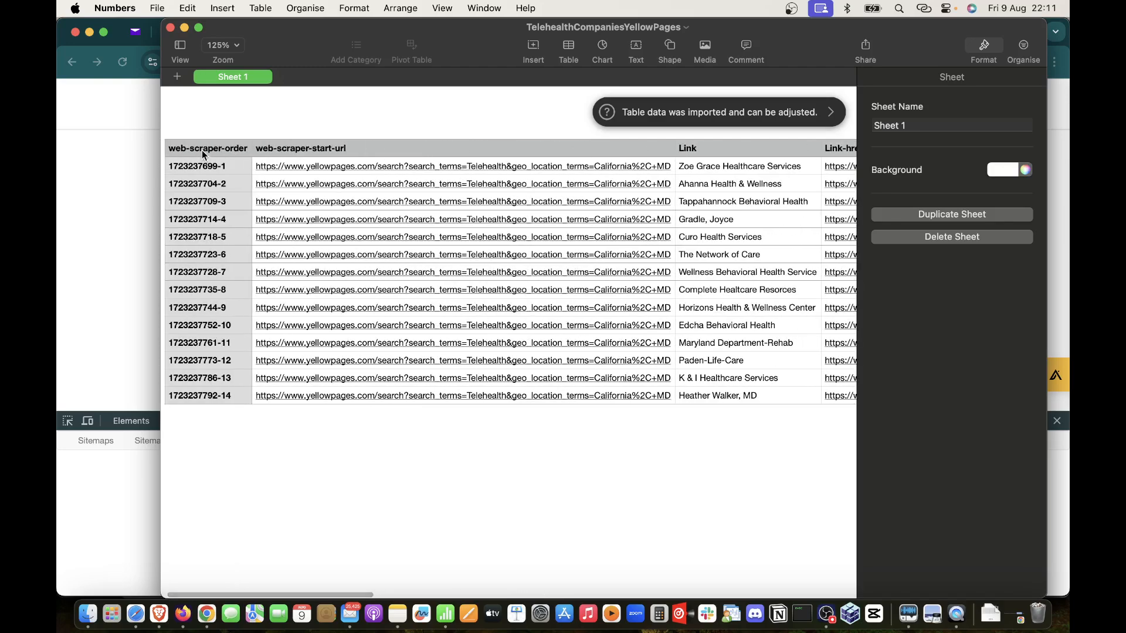
{"action": "left_click", "coordinate": [202, 153]}
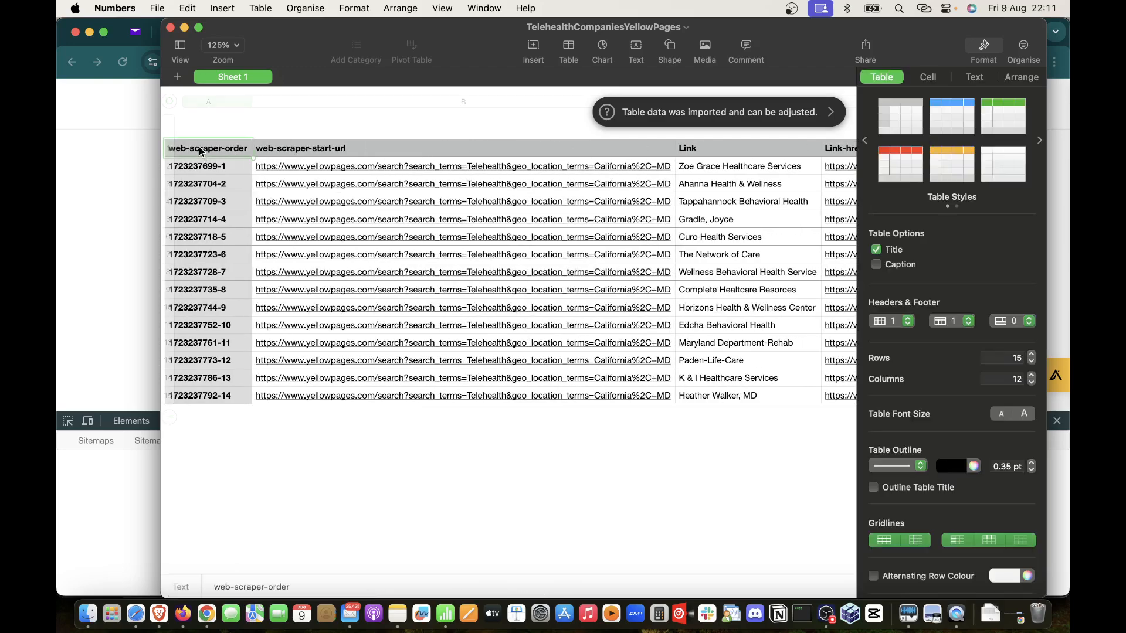
{"action": "left_click", "coordinate": [204, 99]}
{"action": "right_click", "coordinate": [204, 98]}
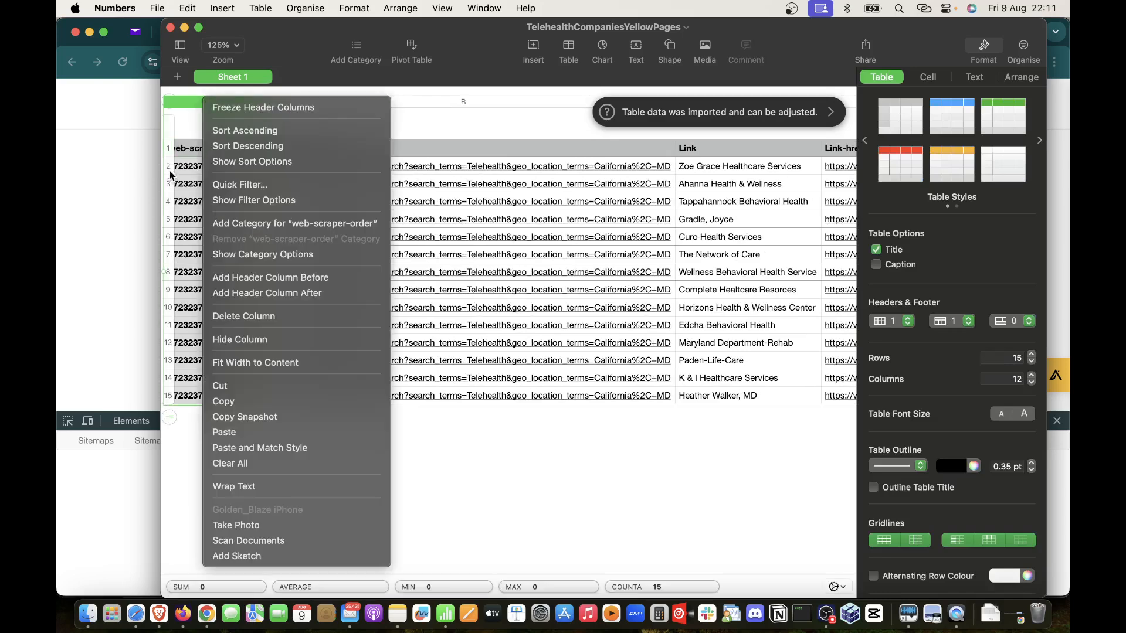
{"action": "left_click", "coordinate": [191, 180]}
{"action": "left_click", "coordinate": [219, 103]}
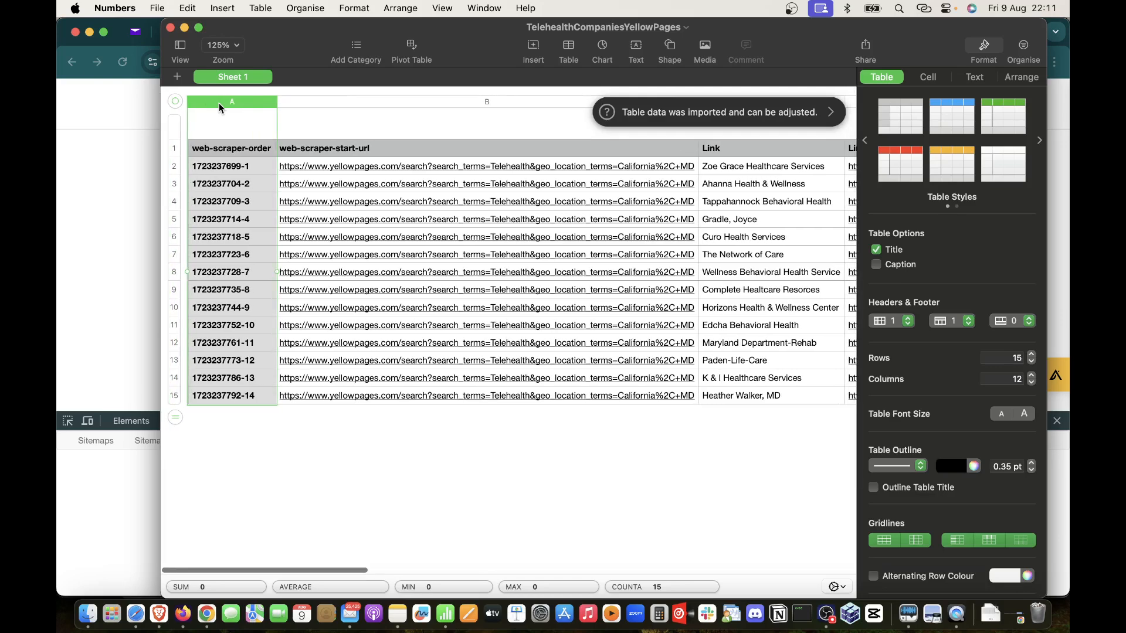
{"action": "right_click", "coordinate": [219, 103]}
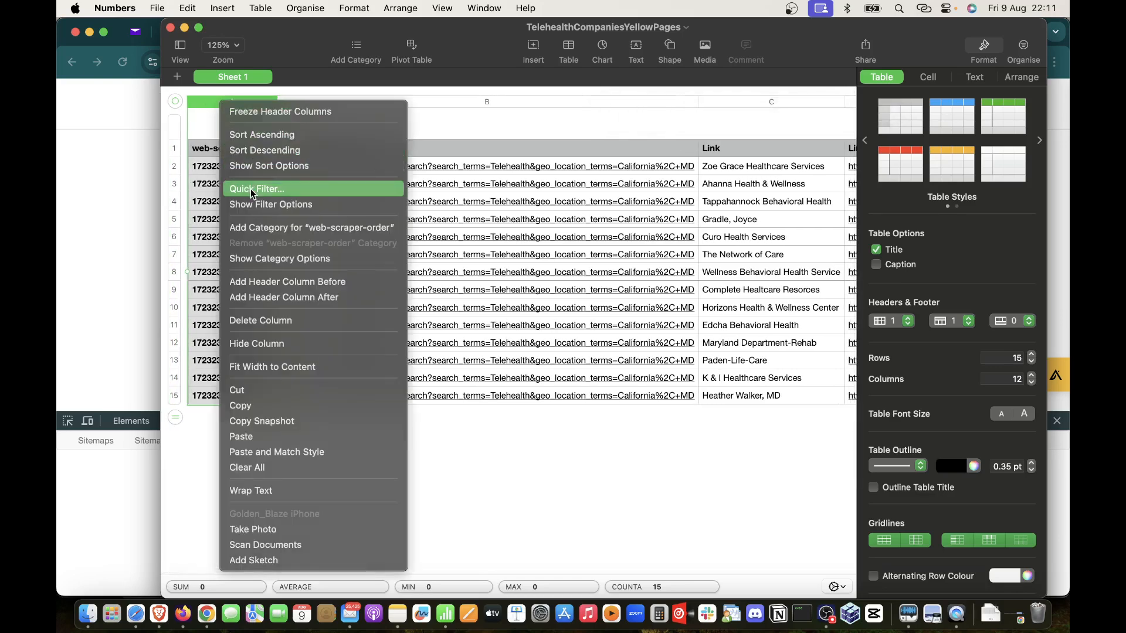
{"action": "left_click", "coordinate": [259, 321]}
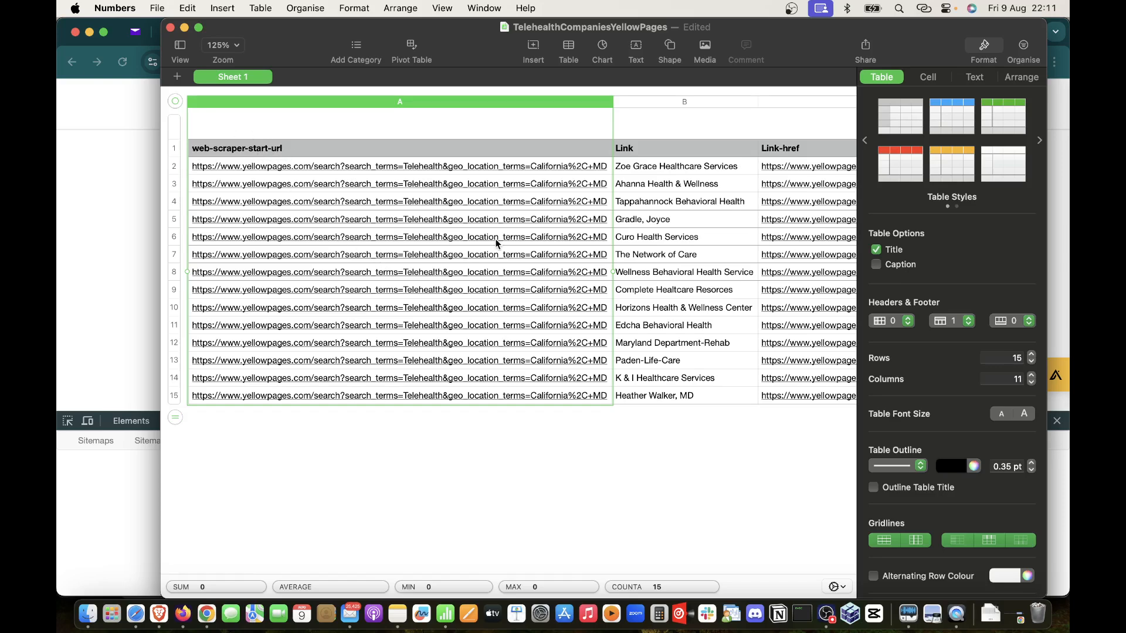
Step: Delete the Link column that duplicates the company names, keeping the Link-href column
{"action": "scroll", "coordinate": [495, 238], "scroll_direction": "right", "scroll_amount": 5}
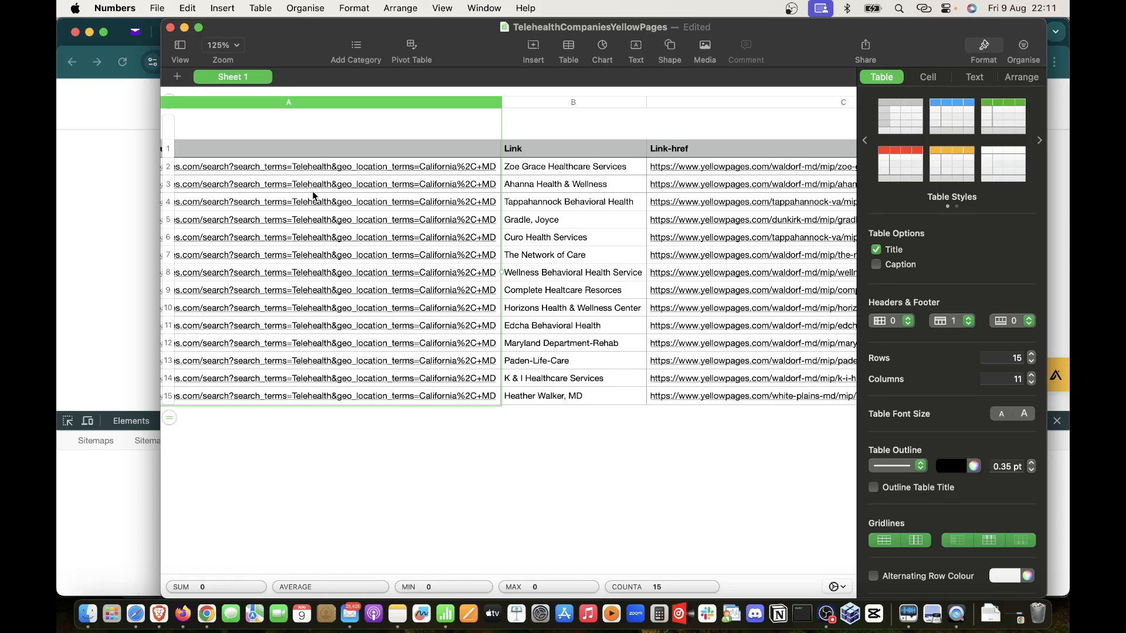
{"action": "scroll", "coordinate": [219, 155], "scroll_direction": "left", "scroll_amount": 3}
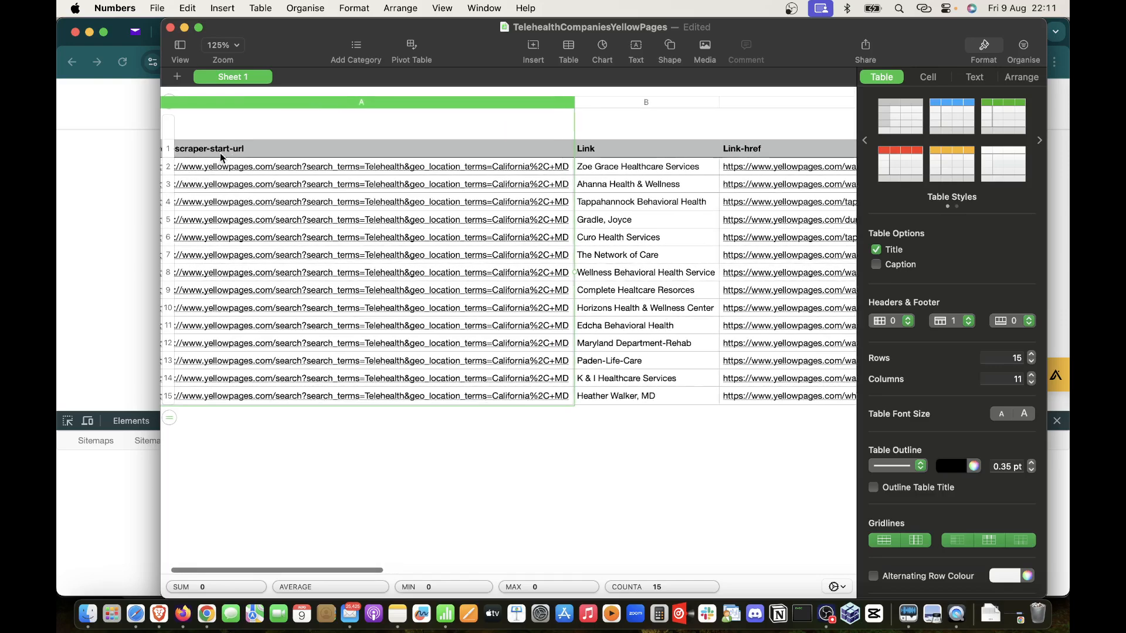
{"action": "left_click", "coordinate": [254, 132]}
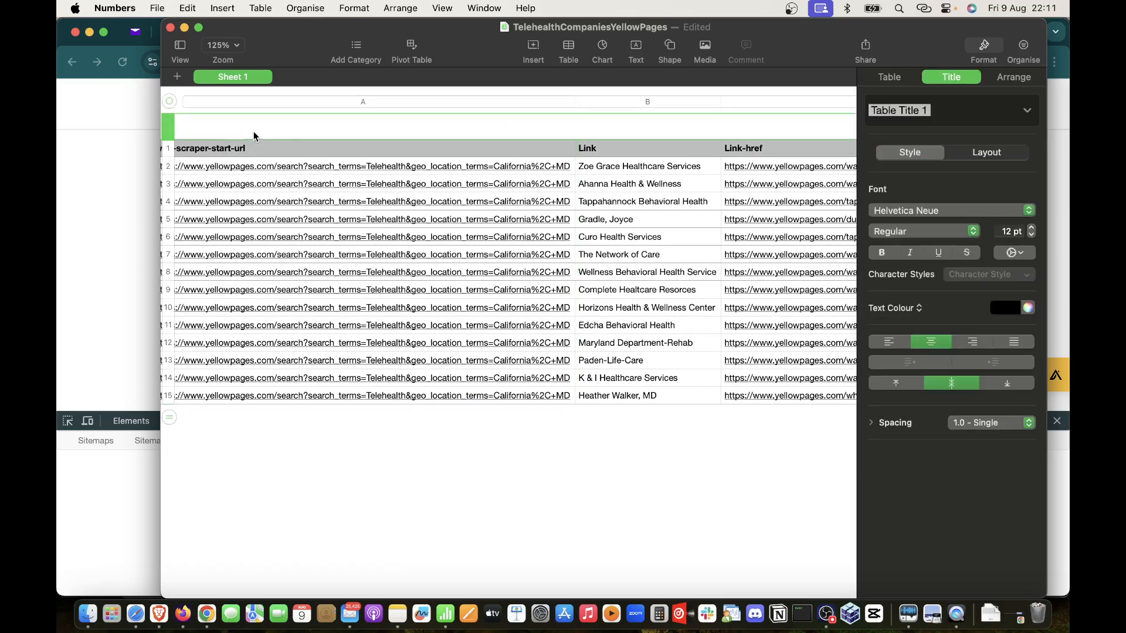
{"action": "left_click", "coordinate": [301, 148]}
{"action": "scroll", "coordinate": [463, 164], "scroll_direction": "right", "scroll_amount": 5}
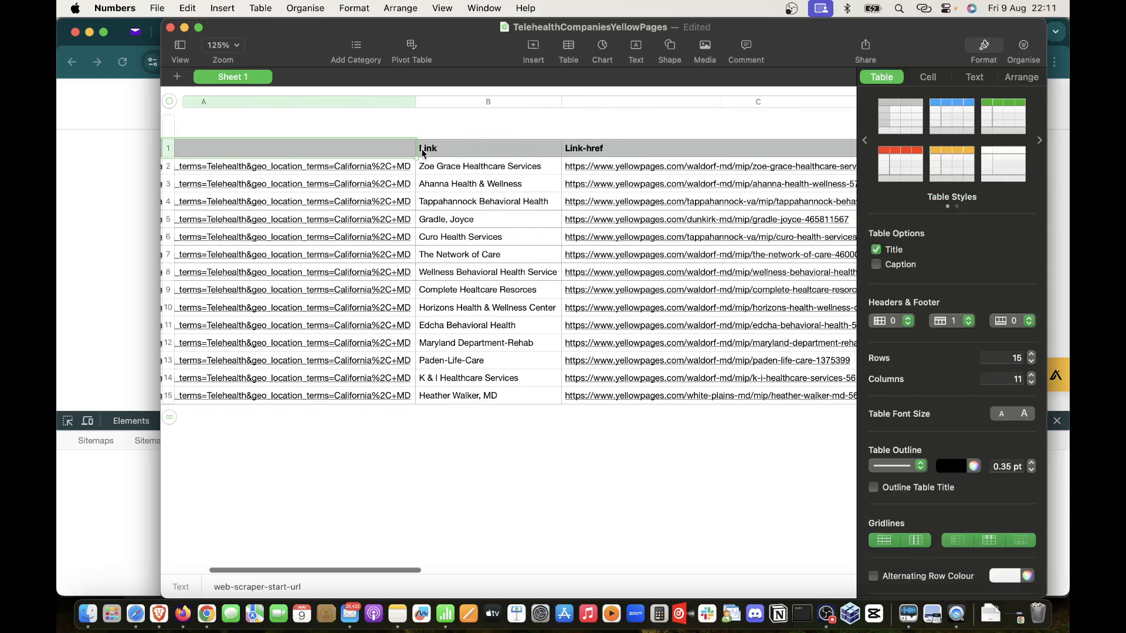
{"action": "left_click", "coordinate": [430, 154]}
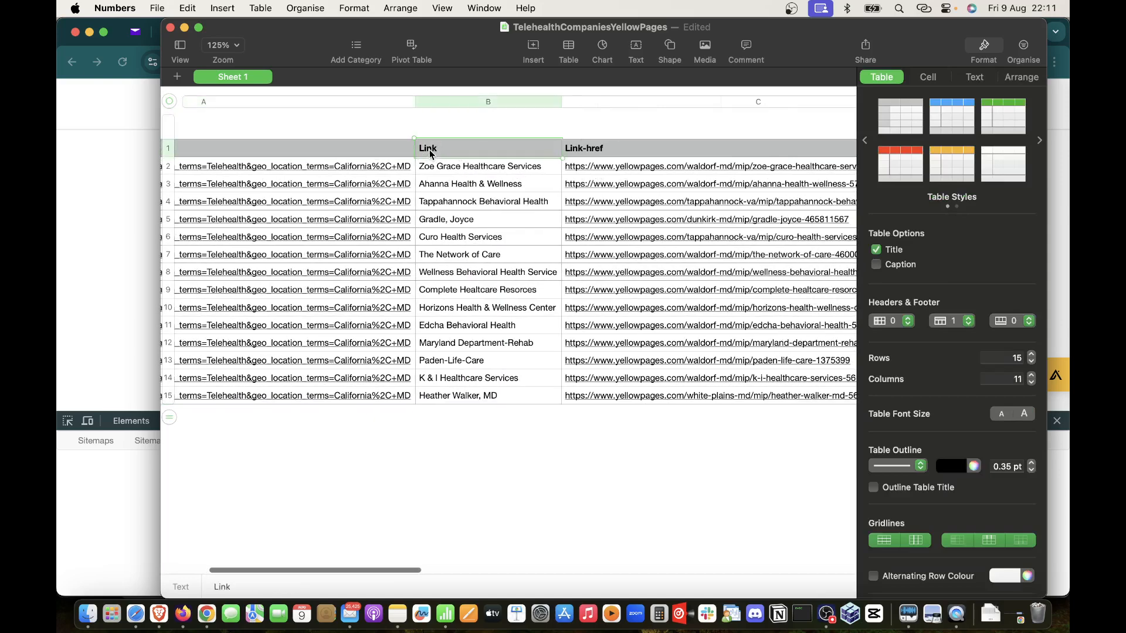
{"action": "scroll", "coordinate": [528, 201], "scroll_direction": "right", "scroll_amount": 5}
{"action": "scroll", "coordinate": [528, 201], "scroll_direction": "right", "scroll_amount": 2}
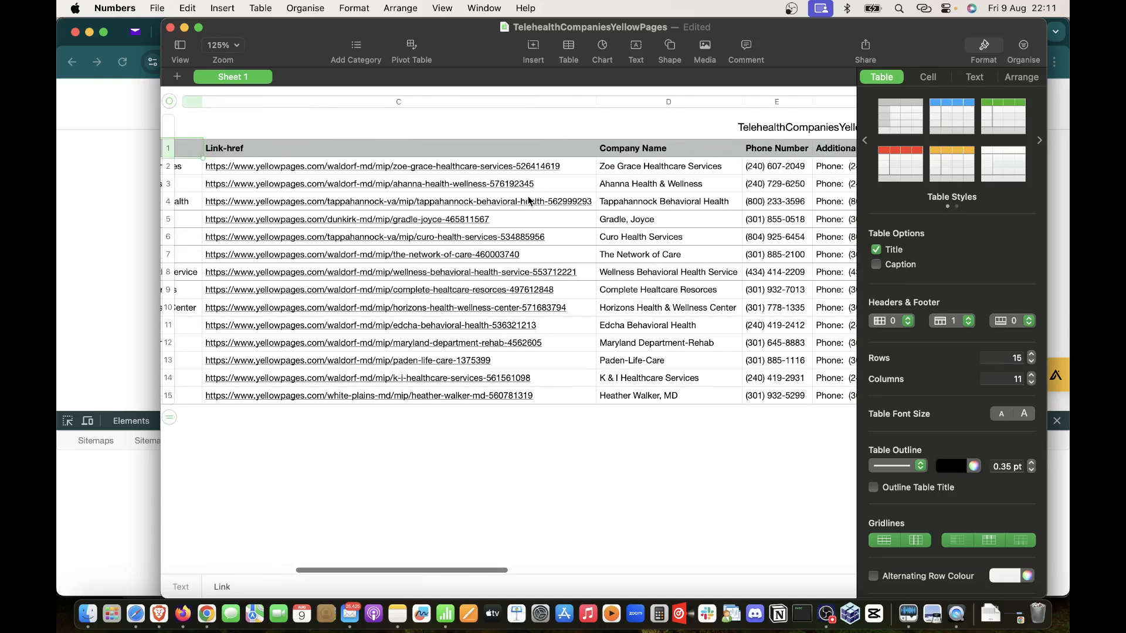
{"action": "scroll", "coordinate": [528, 201], "scroll_direction": "left", "scroll_amount": 7}
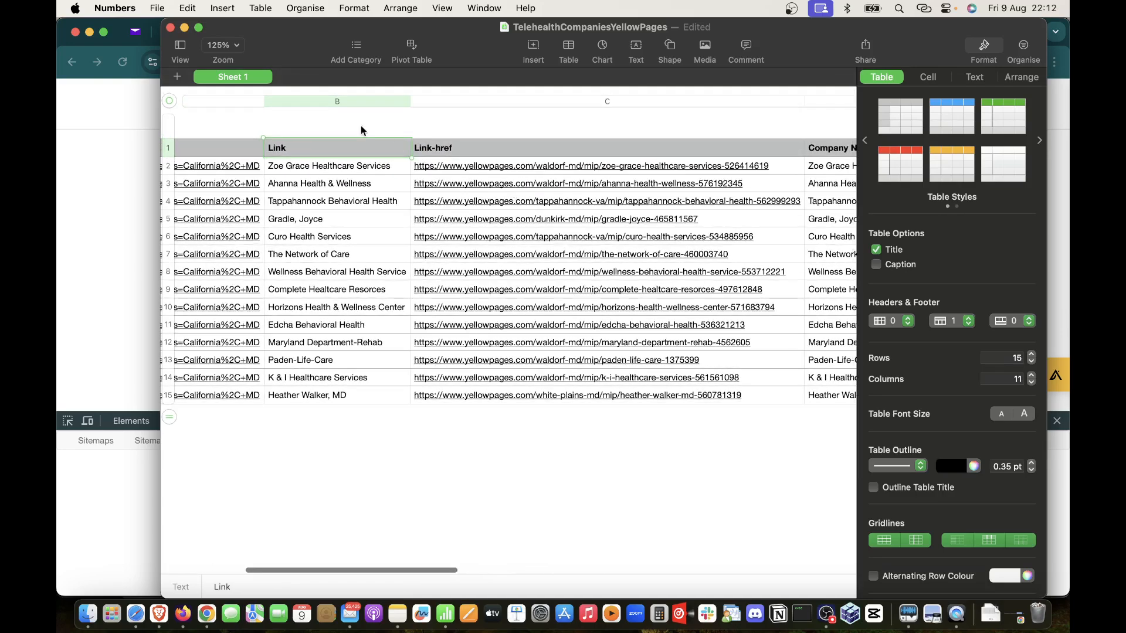
{"action": "left_click", "coordinate": [330, 101]}
{"action": "right_click", "coordinate": [329, 101]}
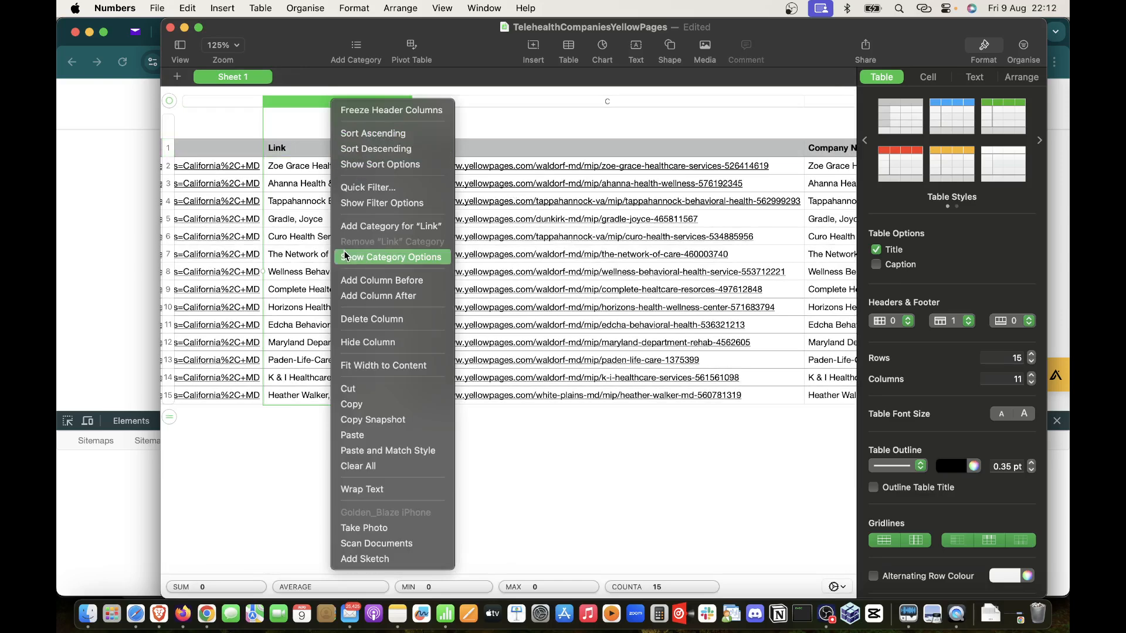
{"action": "left_click", "coordinate": [372, 318]}
Step: Move the Company Name column to the front of the table, before web-scraper-start-url
{"action": "left_click_drag", "start_coordinate": [736, 101], "coordinate": [501, 122]}
{"action": "left_click", "coordinate": [500, 122]}
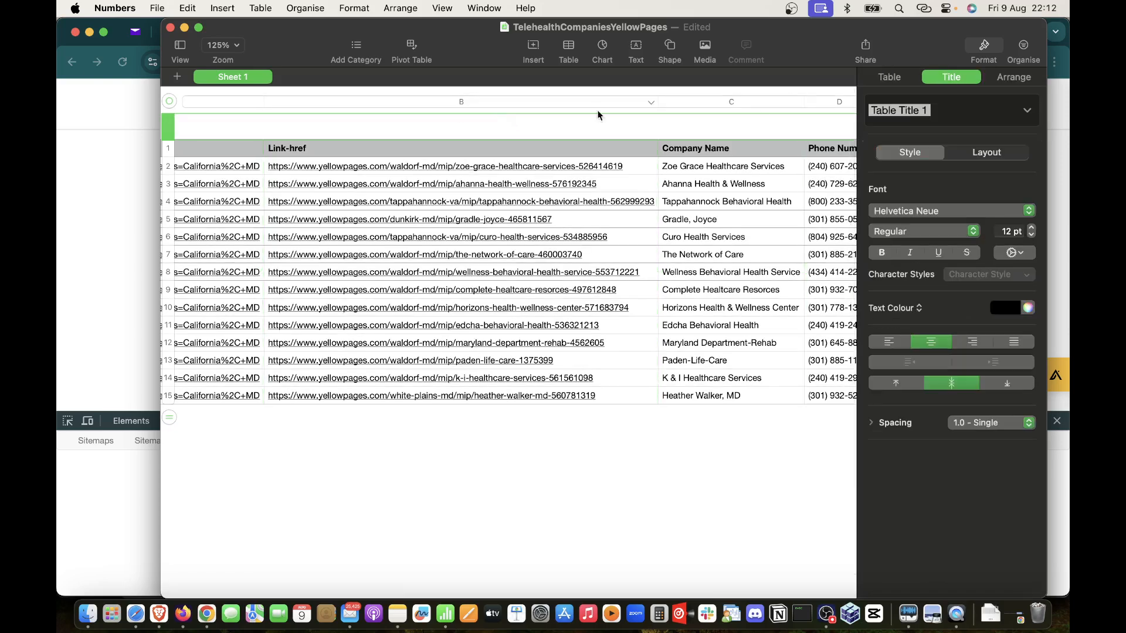
{"action": "left_click", "coordinate": [744, 101]}
{"action": "left_click_drag", "start_coordinate": [769, 104], "coordinate": [353, 141]}
{"action": "scroll", "coordinate": [364, 138], "scroll_direction": "left", "scroll_amount": 4}
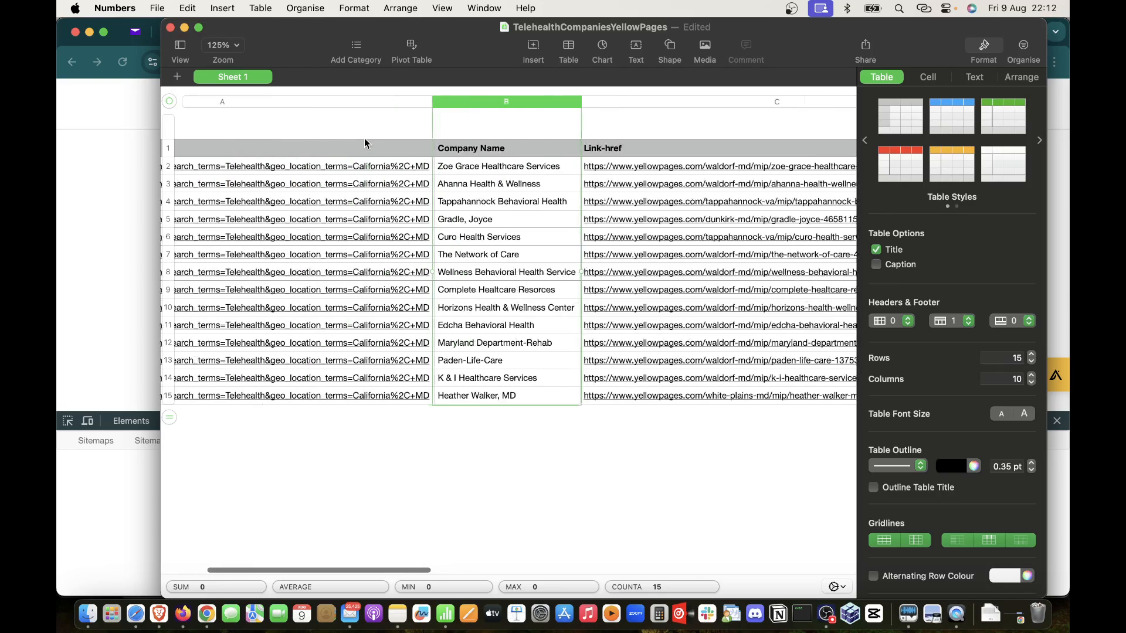
{"action": "scroll", "coordinate": [602, 108], "scroll_direction": "left", "scroll_amount": 3}
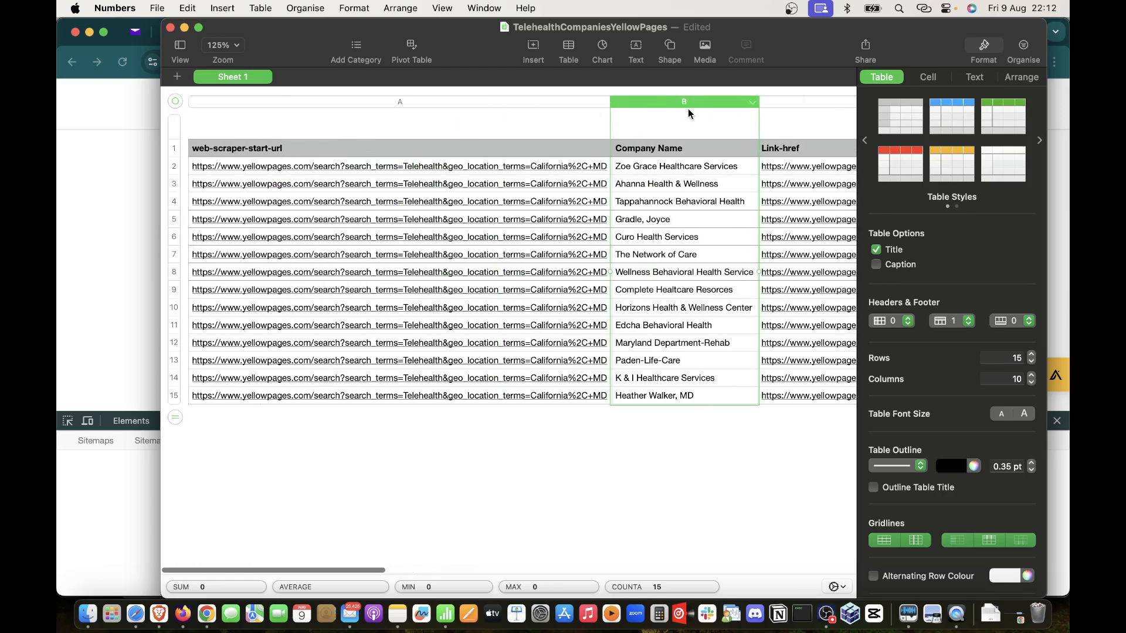
{"action": "left_click_drag", "start_coordinate": [676, 104], "coordinate": [265, 139]}
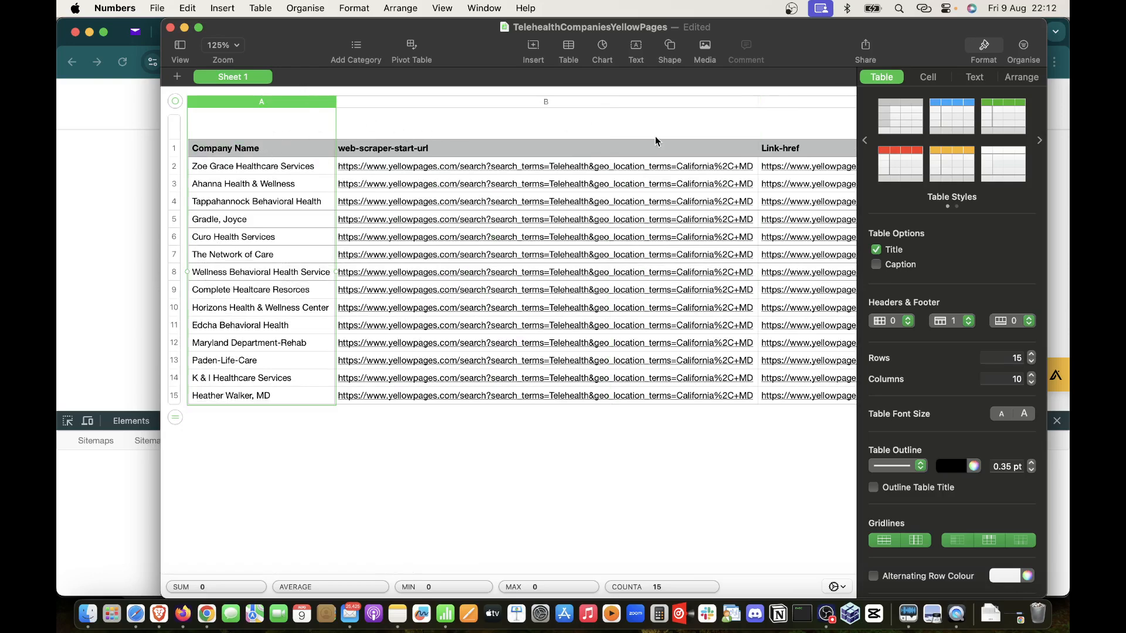
Step: Remove the "Phone:" prefix from all Additional Phone entries by replacing it with nothing, and close Find & Replace
{"action": "scroll", "coordinate": [658, 143], "scroll_direction": "right", "scroll_amount": 3}
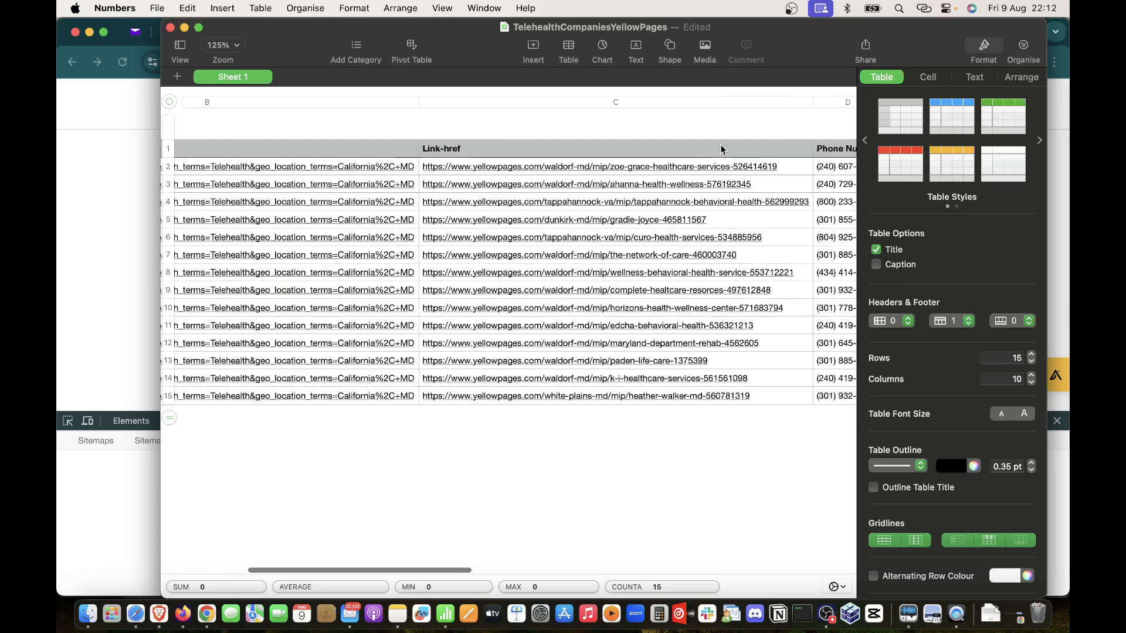
{"action": "scroll", "coordinate": [724, 146], "scroll_direction": "right", "scroll_amount": 10}
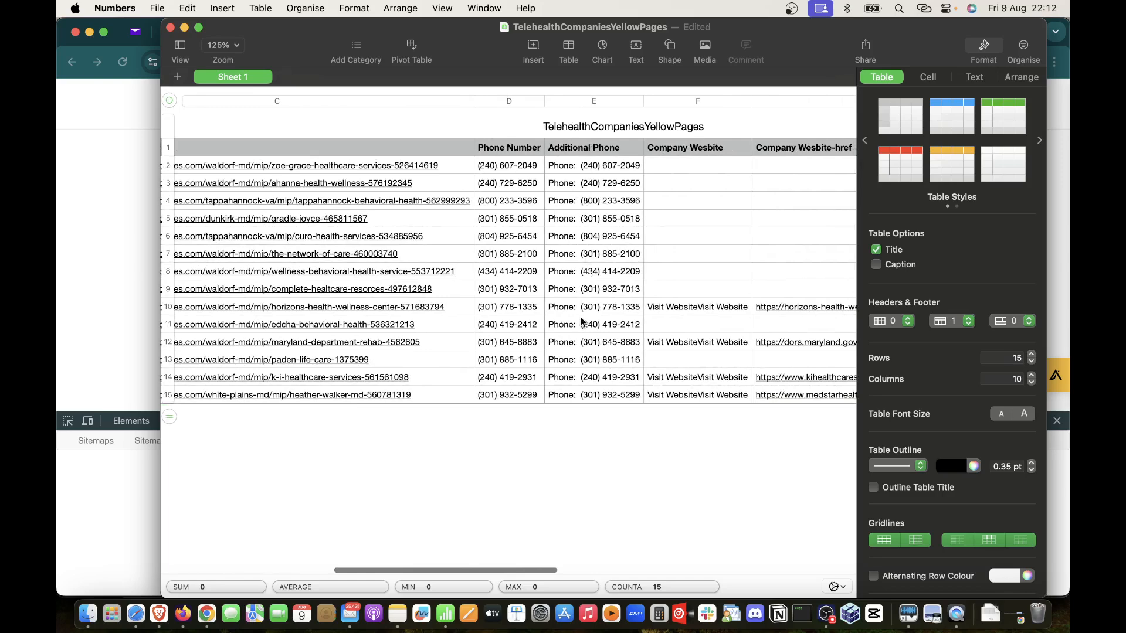
{"action": "left_click", "coordinate": [573, 167]}
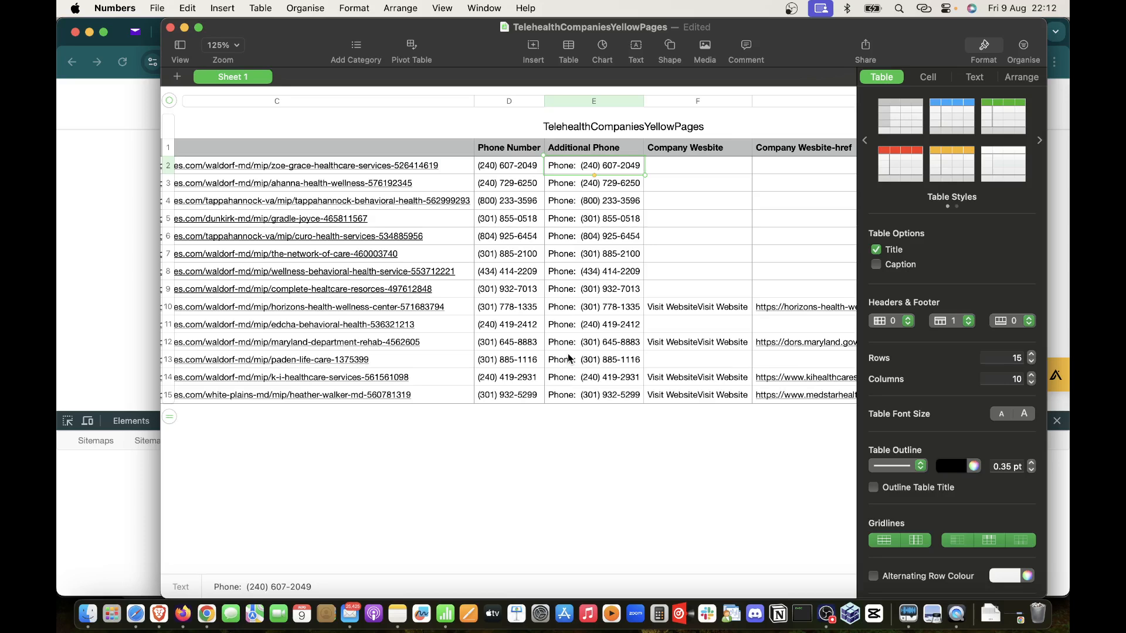
{"action": "key", "text": "super+f"}
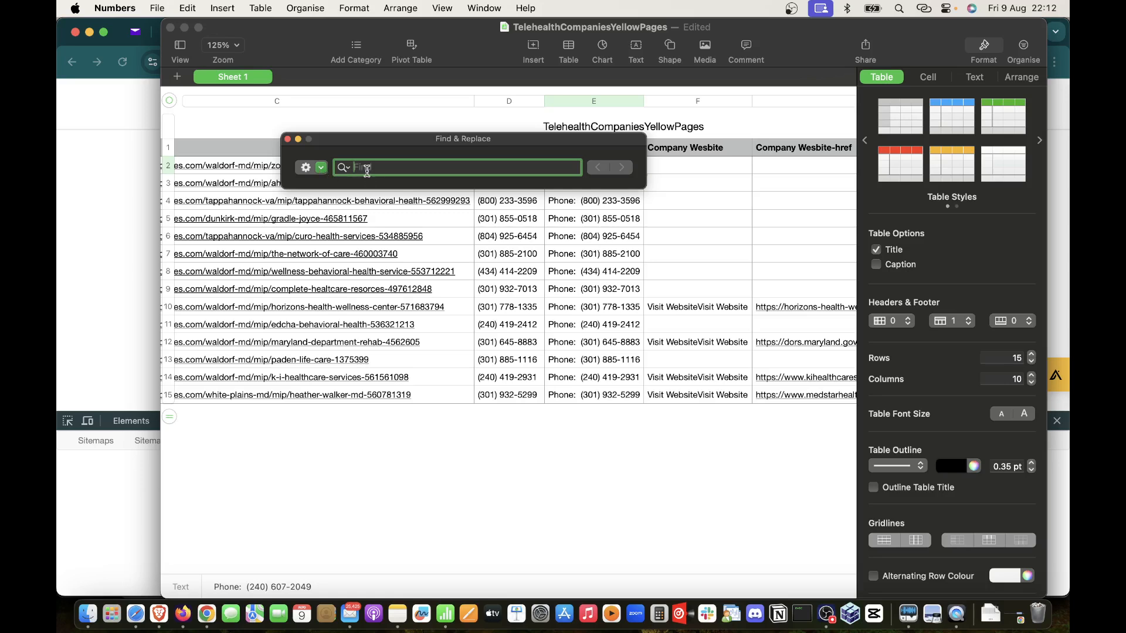
{"action": "type", "text": "Phone:"}
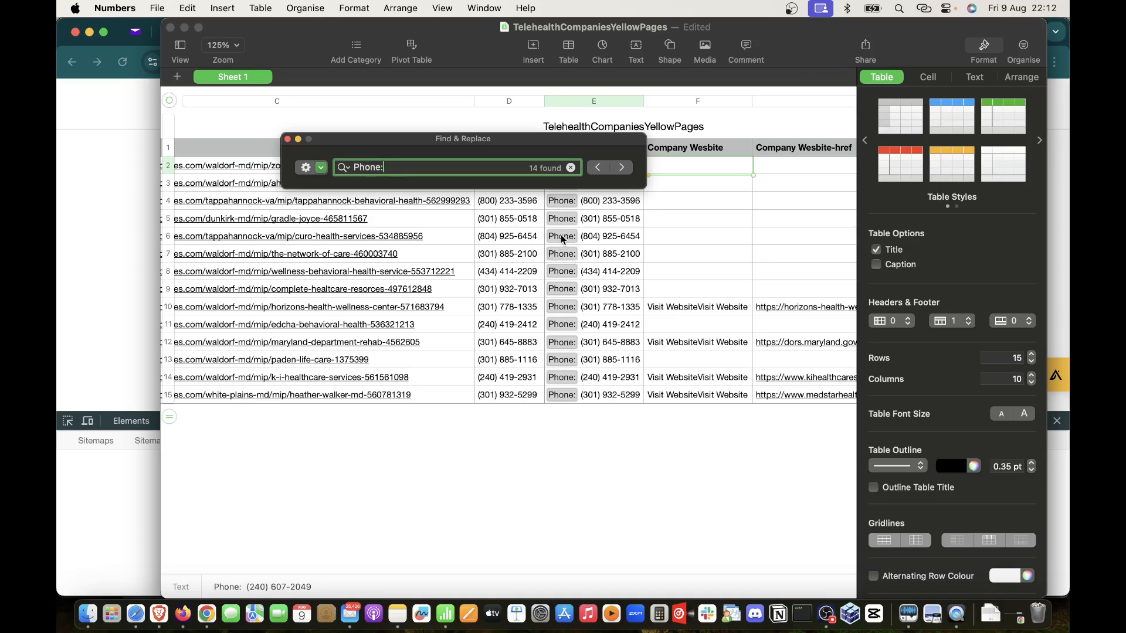
{"action": "left_click", "coordinate": [320, 171]}
{"action": "left_click", "coordinate": [329, 206]}
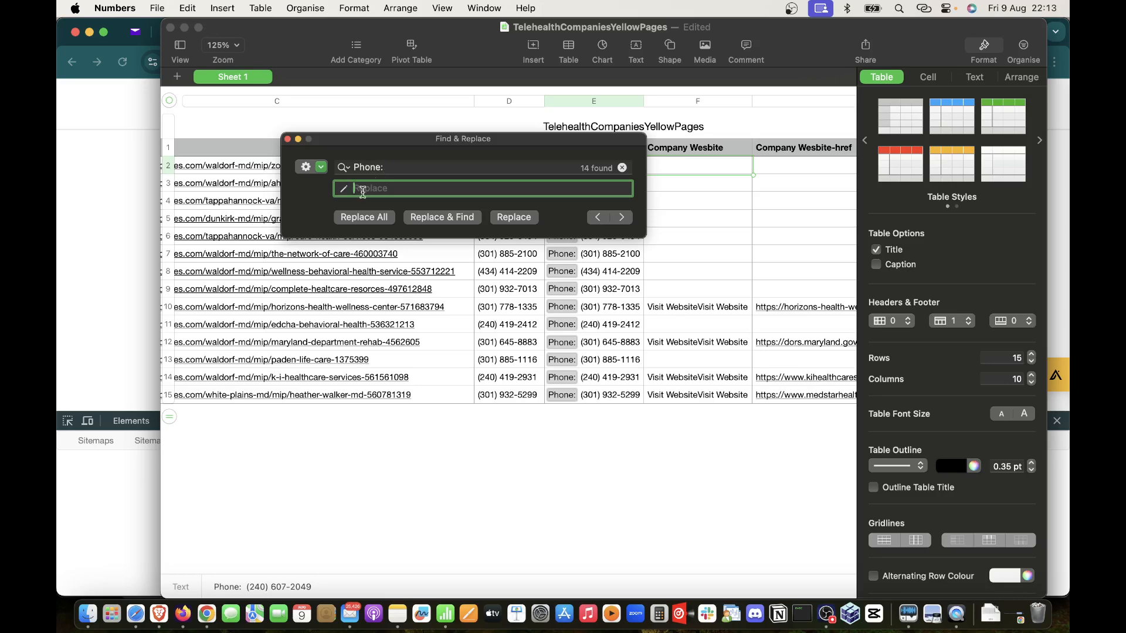
{"action": "left_click", "coordinate": [402, 168]}
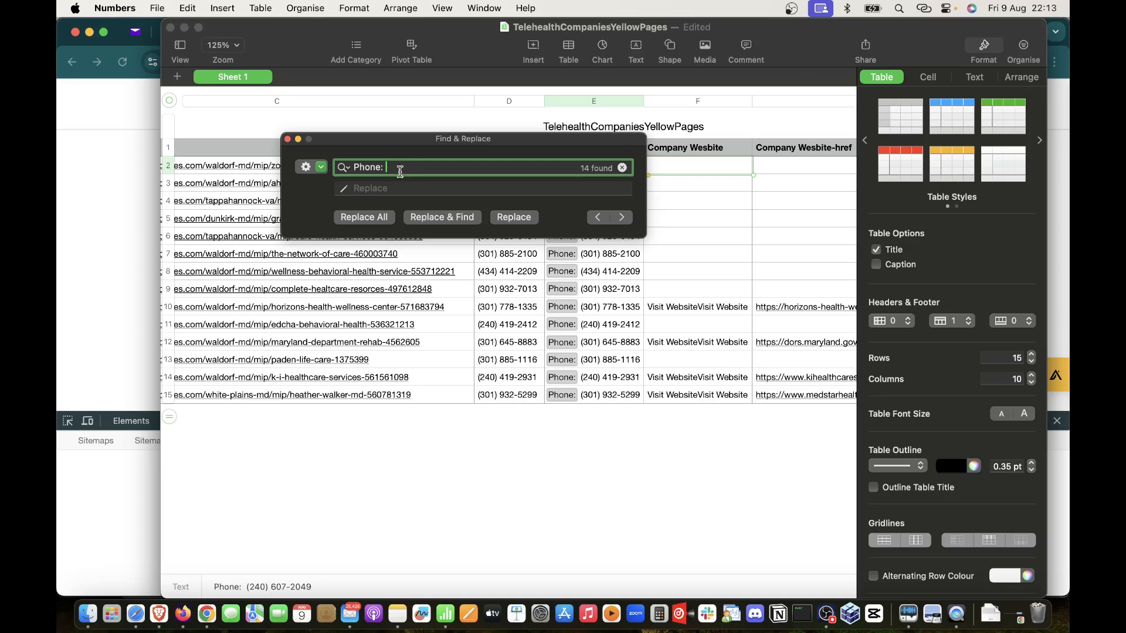
{"action": "left_click", "coordinate": [374, 188]}
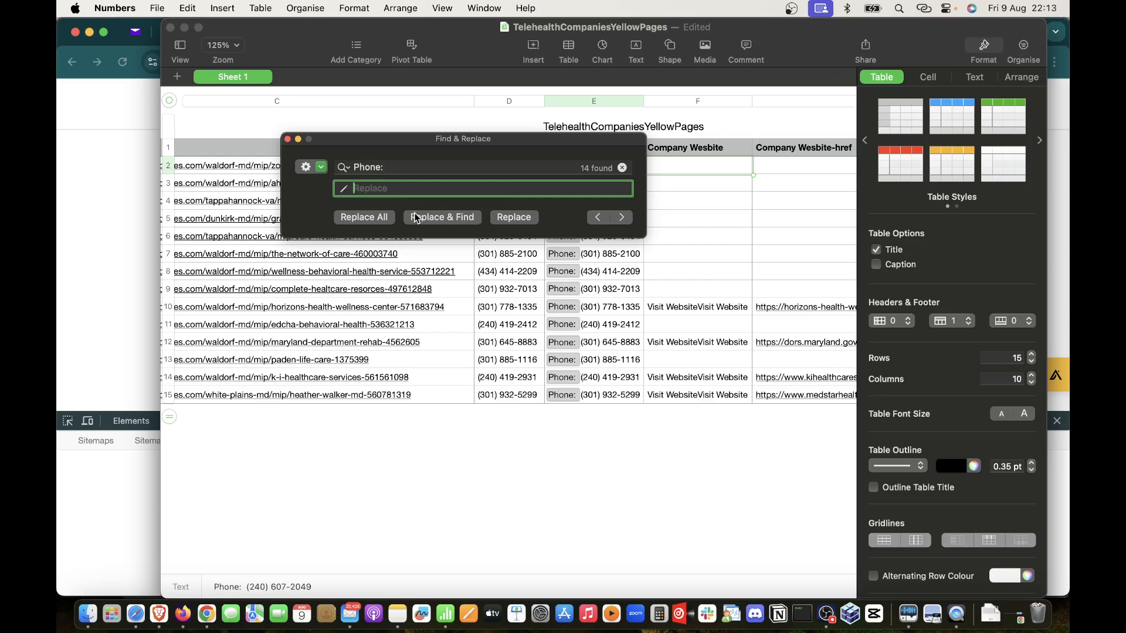
{"action": "left_click", "coordinate": [360, 218]}
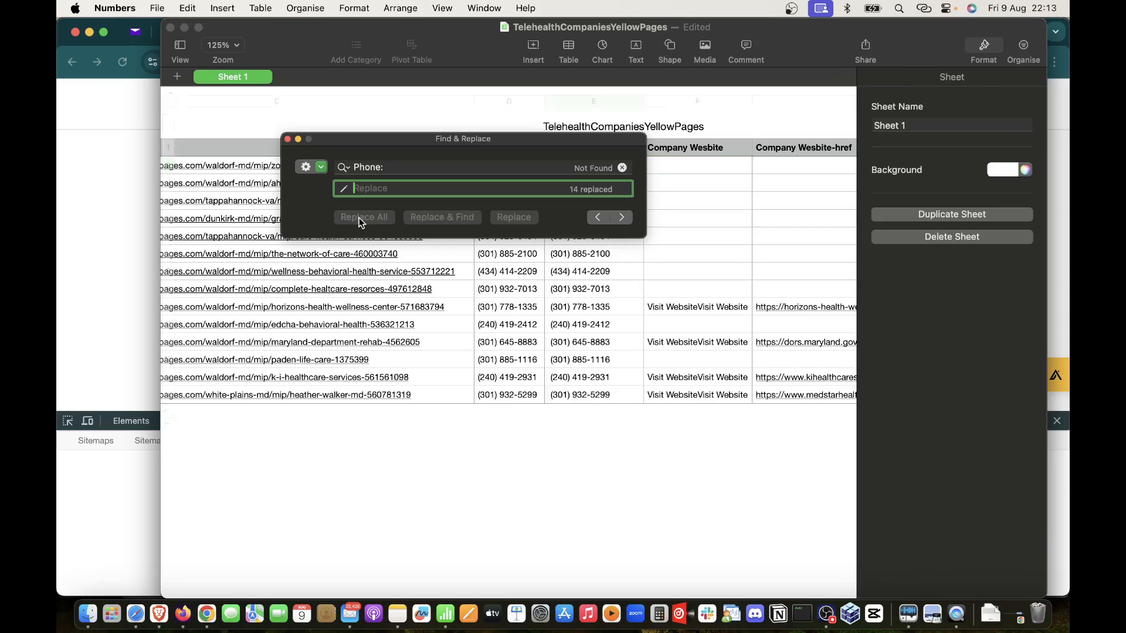
{"action": "left_click", "coordinate": [288, 140]}
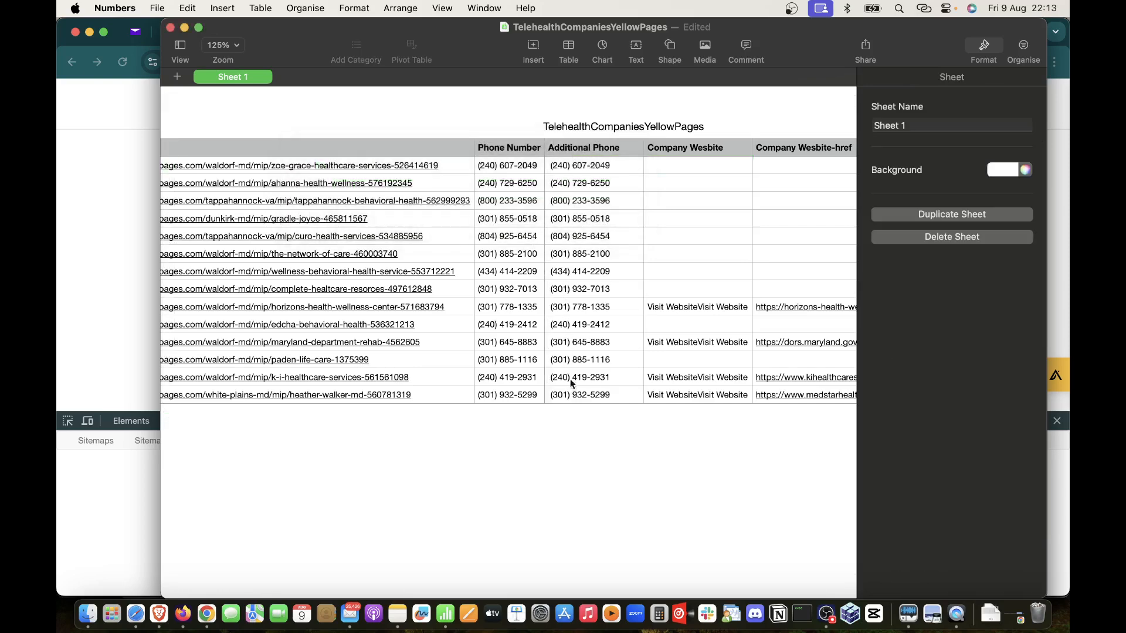
Step: Open the Horizons Health & Wellness Center link from the Company Wesbite-href column in Firefox, view the site, and return to Numbers
{"action": "scroll", "coordinate": [579, 185], "scroll_direction": "right", "scroll_amount": 5}
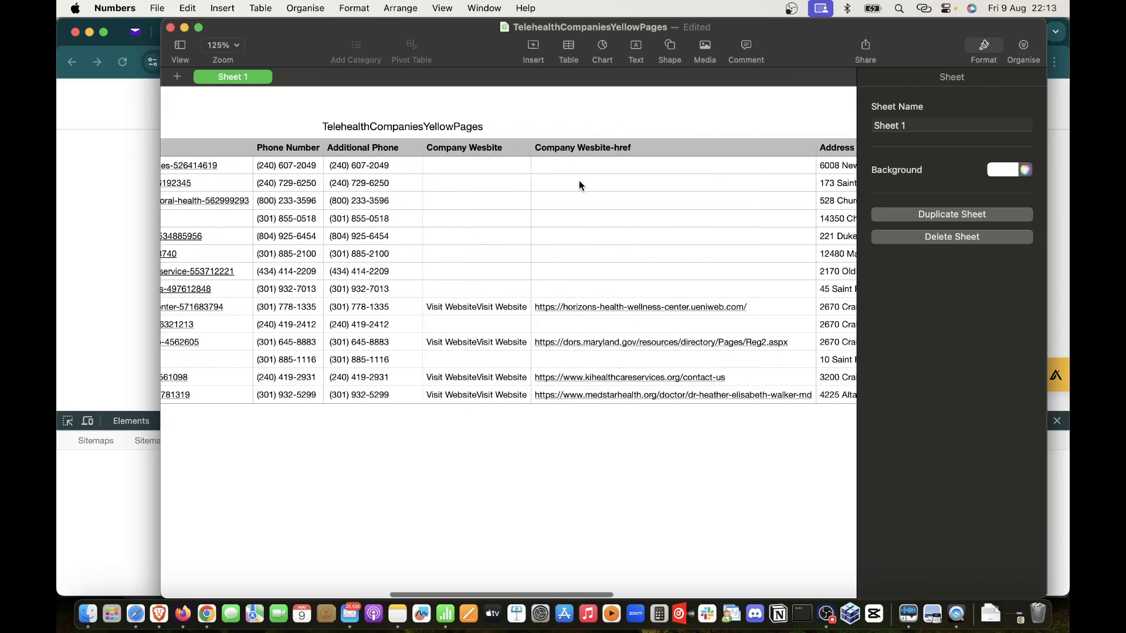
{"action": "scroll", "coordinate": [512, 160], "scroll_direction": "right", "scroll_amount": 2}
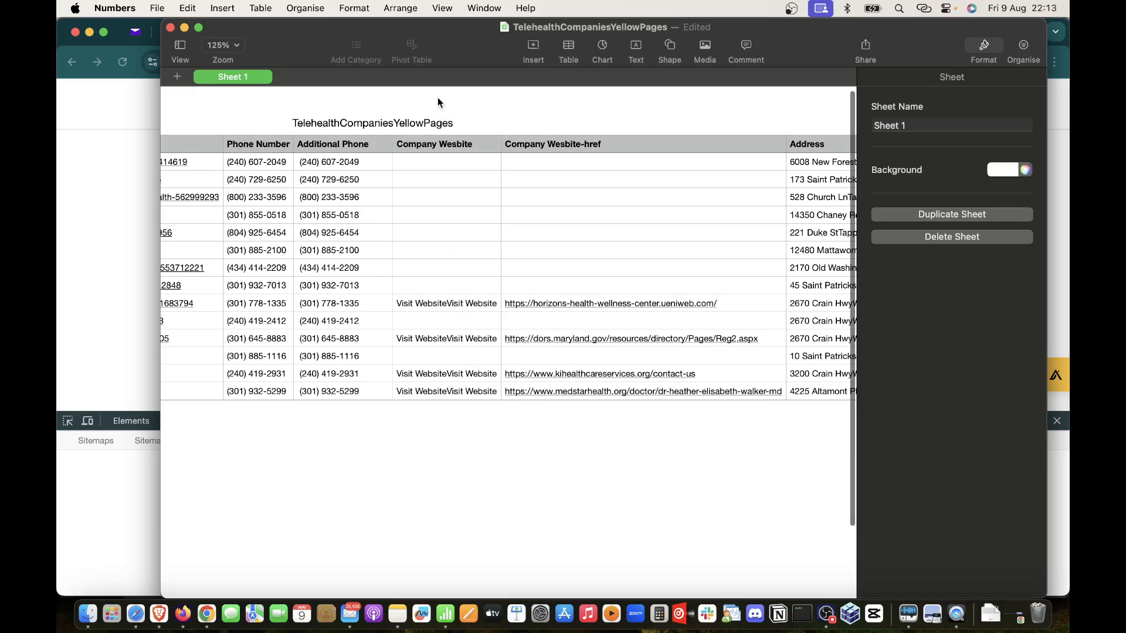
{"action": "left_click", "coordinate": [579, 300]}
{"action": "left_click", "coordinate": [586, 303]}
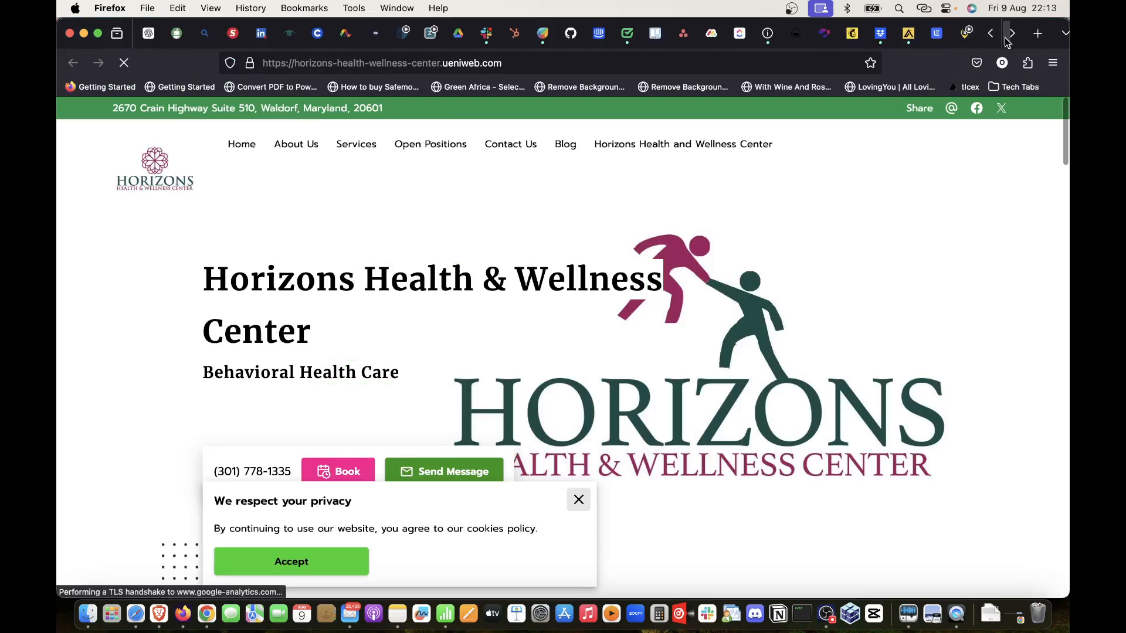
{"action": "right_click", "coordinate": [877, 34]}
{"action": "left_click", "coordinate": [905, 224]}
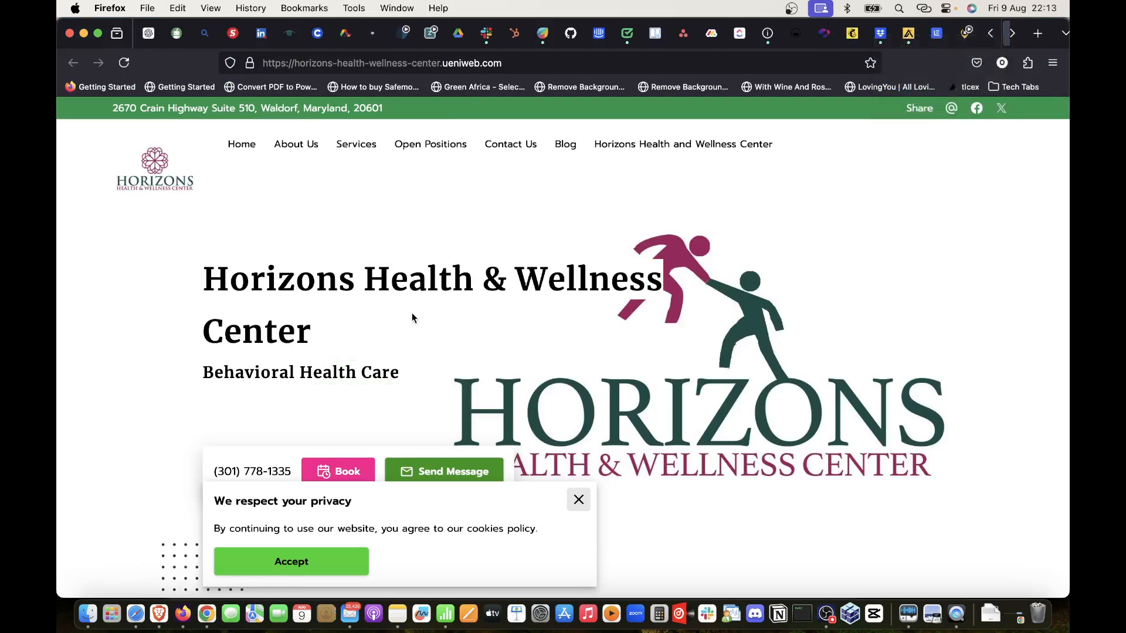
{"action": "key", "text": "super+Tab"}
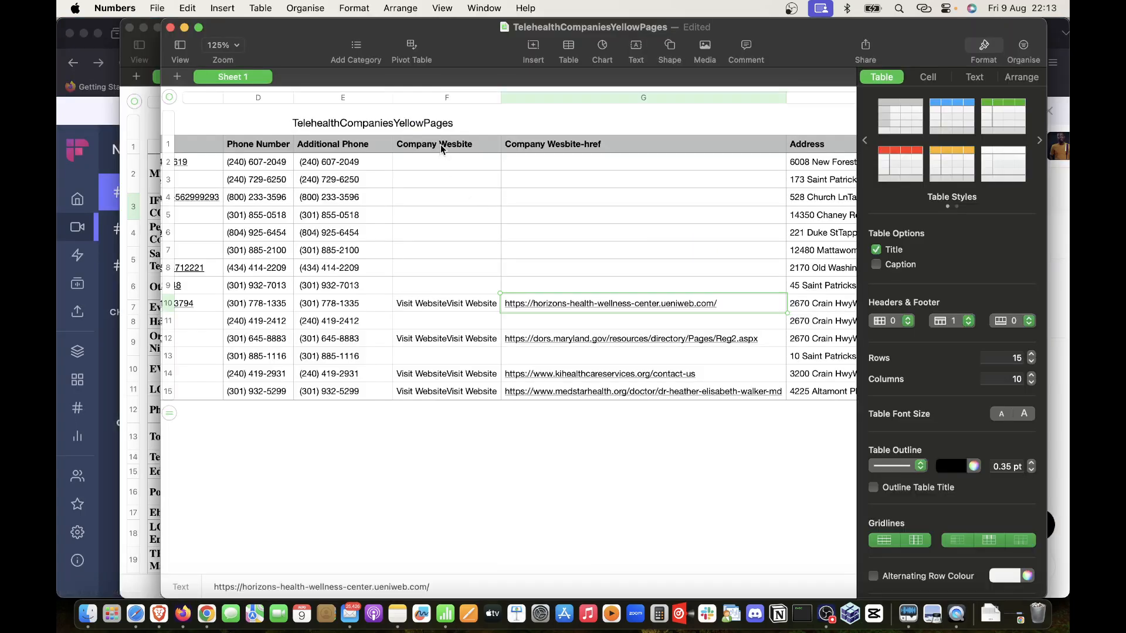
Step: Delete the Company Wesbite column that holds only "Visit Website" text, keeping the Company Wesbite-href column
{"action": "left_click", "coordinate": [442, 98]}
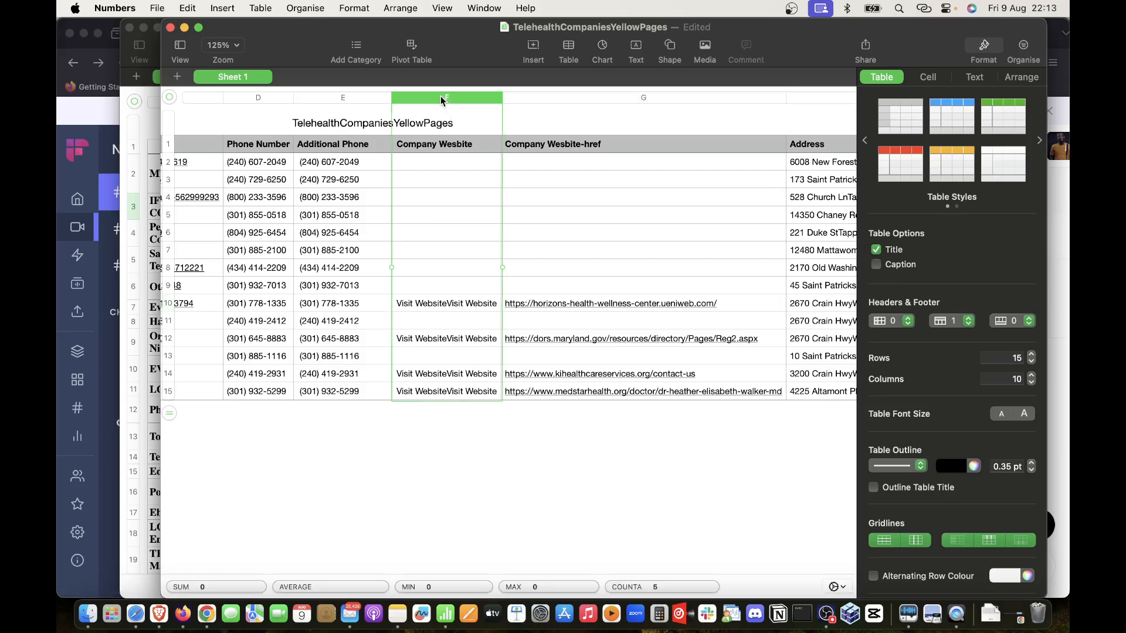
{"action": "right_click", "coordinate": [441, 96]}
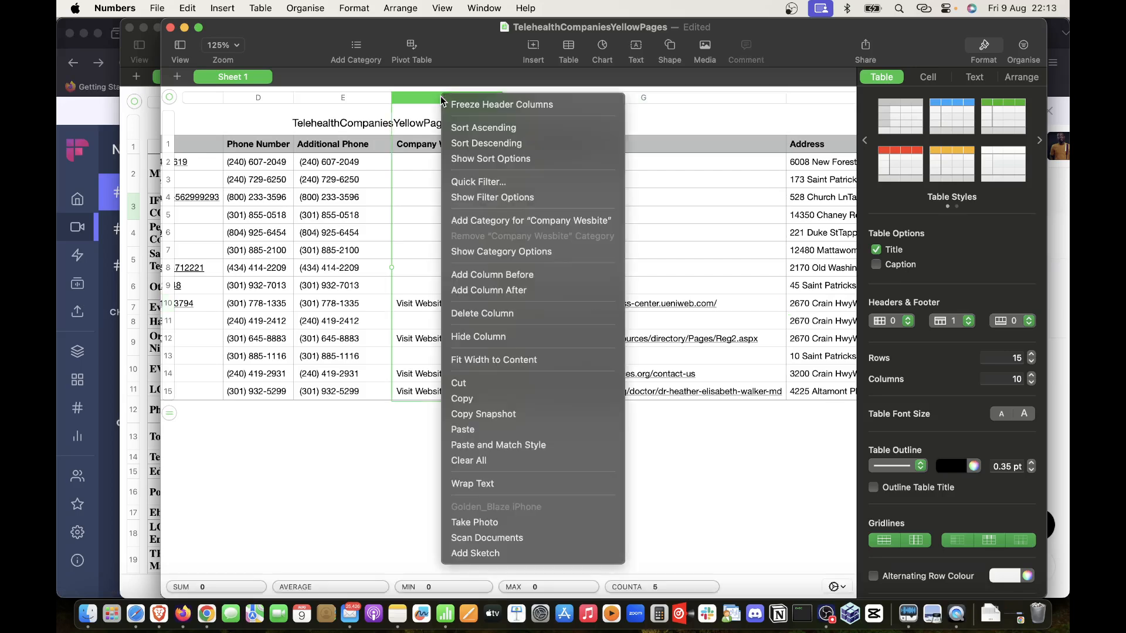
{"action": "left_click", "coordinate": [475, 309]}
Step: Rename the Company Wesbite-href column header to "Company Wesbite" by removing its "-href" ending
{"action": "left_click", "coordinate": [481, 147]}
{"action": "key", "text": "BackSpace"}
{"action": "key", "text": "BackSpace"}
{"action": "key", "text": "BackSpace"}
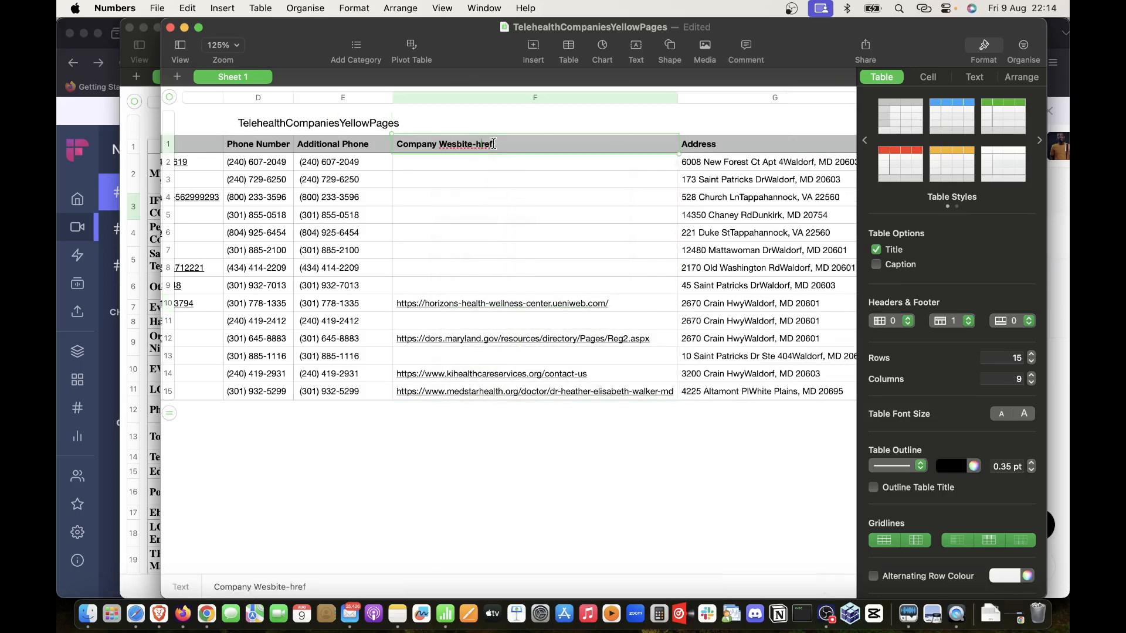
{"action": "key", "text": "BackSpace"}
{"action": "key", "text": "BackSpace"}
{"action": "left_click", "coordinate": [657, 100]}
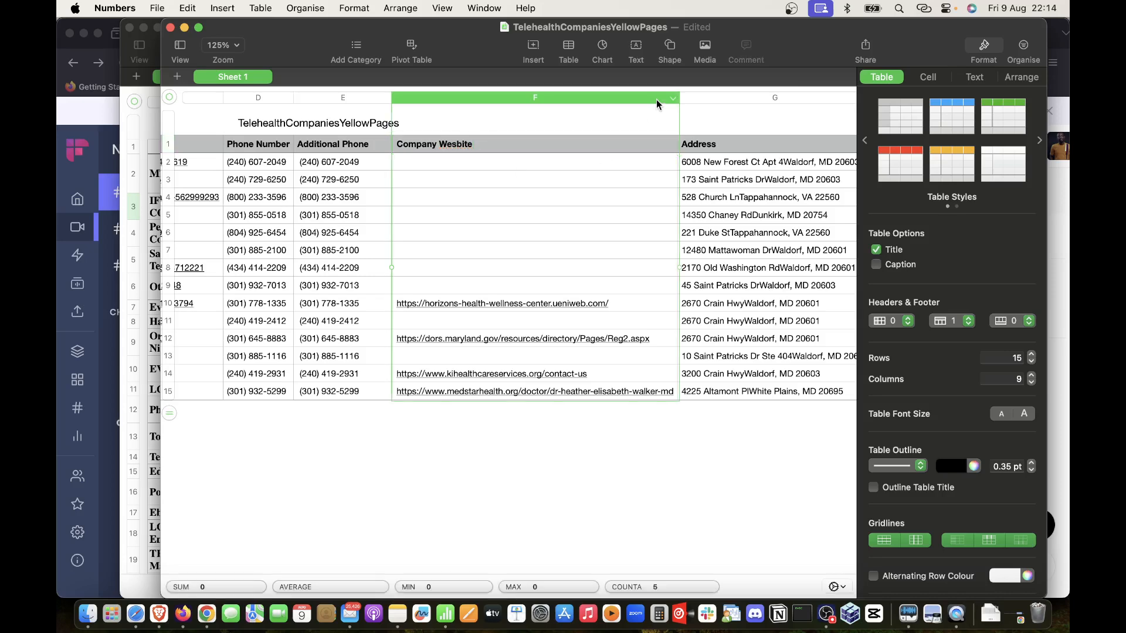
Step: Delete the Pages-href column at the end of the table
{"action": "left_click", "coordinate": [720, 138]}
{"action": "scroll", "coordinate": [703, 176], "scroll_direction": "right", "scroll_amount": 10}
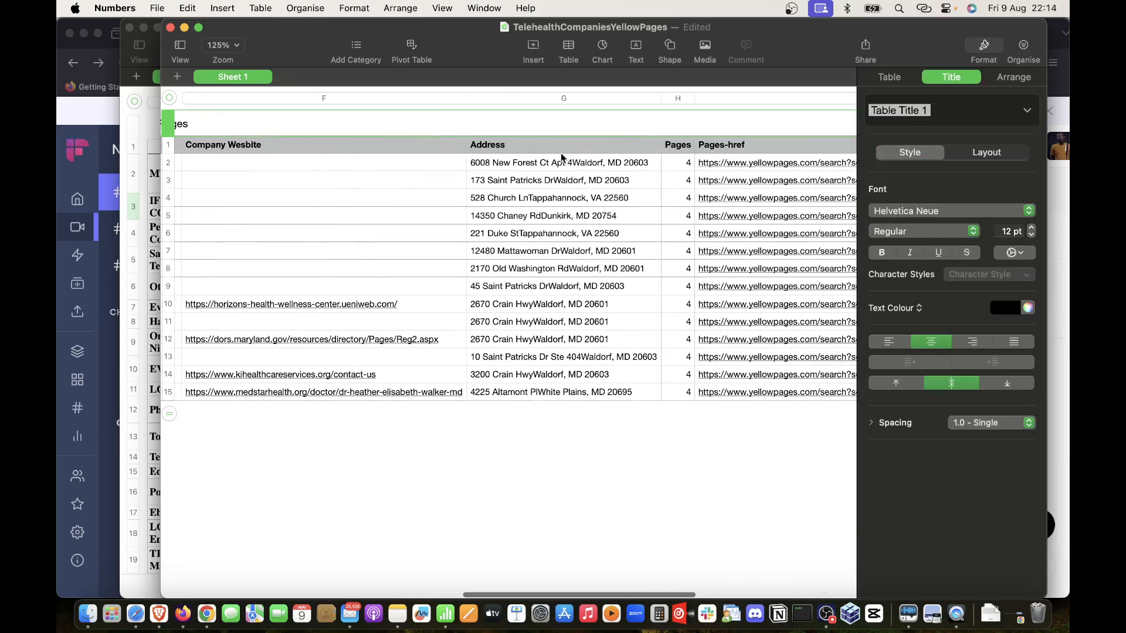
{"action": "scroll", "coordinate": [693, 220], "scroll_direction": "right", "scroll_amount": 5}
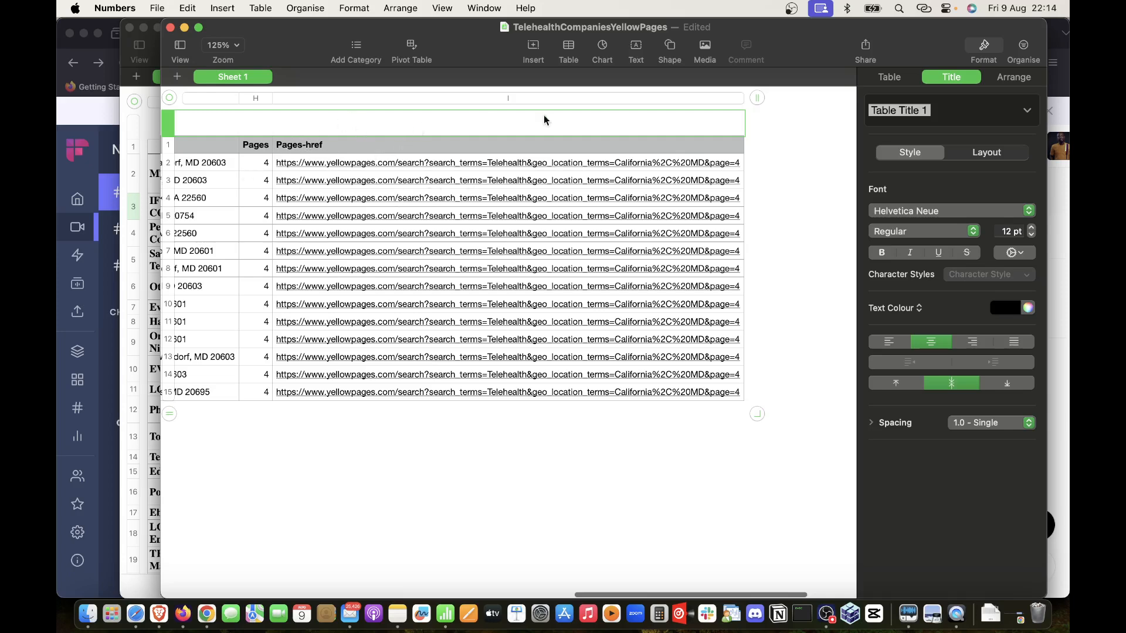
{"action": "left_click", "coordinate": [563, 98]}
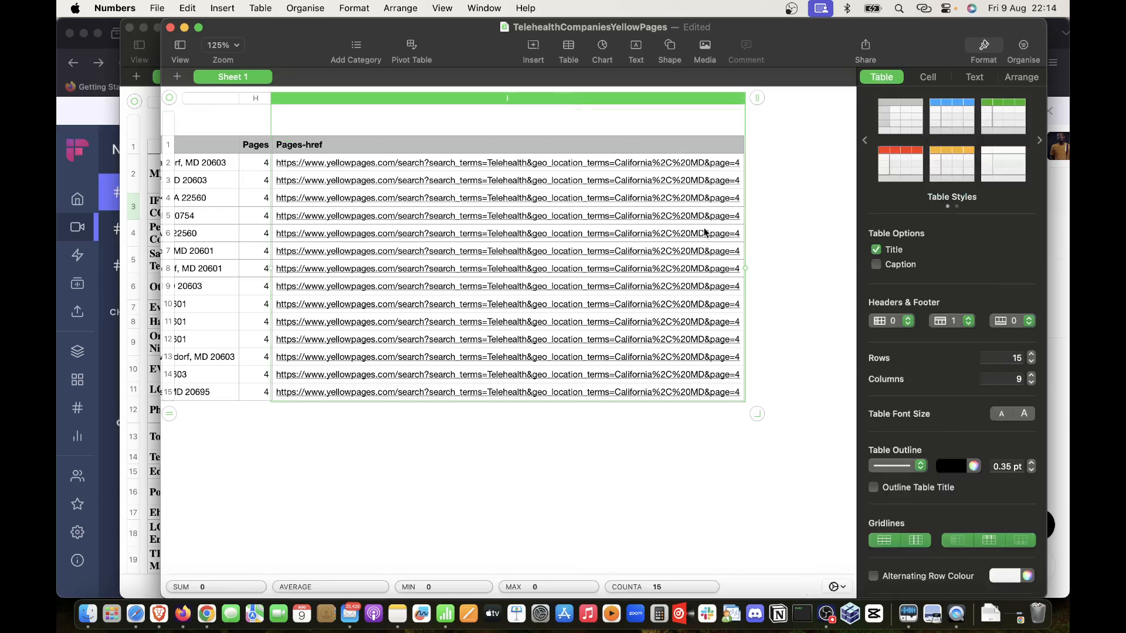
{"action": "right_click", "coordinate": [510, 98]}
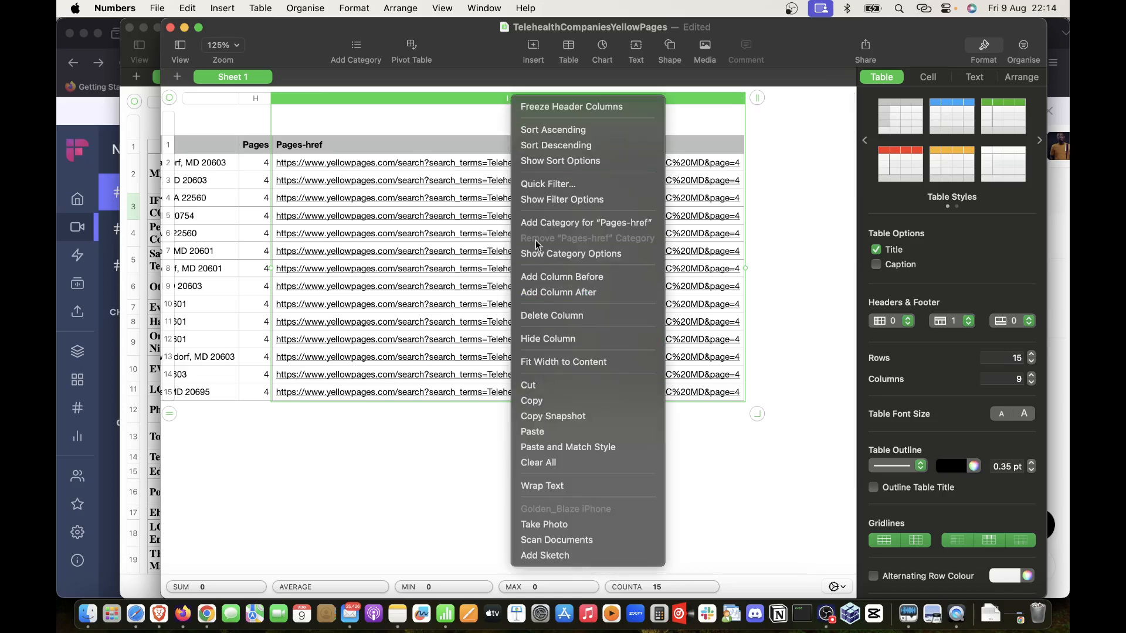
{"action": "left_click", "coordinate": [546, 318]}
Step: Apply the table style with the red header row and alternating row colours to the company table
{"action": "scroll", "coordinate": [337, 467], "scroll_direction": "left", "scroll_amount": 15}
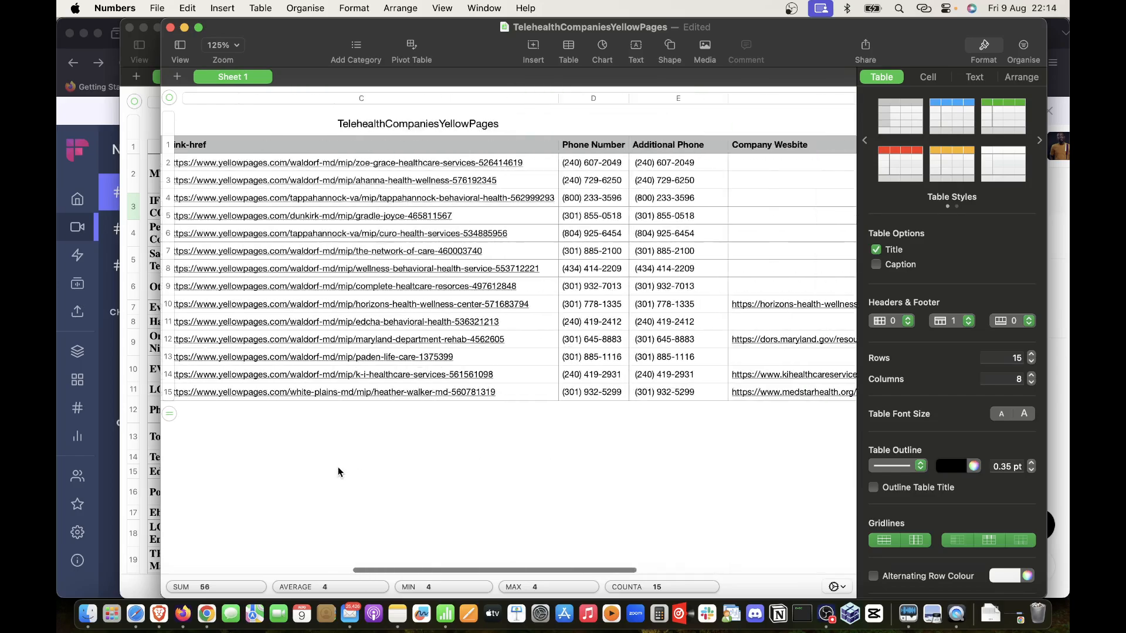
{"action": "left_click", "coordinate": [892, 176]}
{"action": "left_click", "coordinate": [951, 118]}
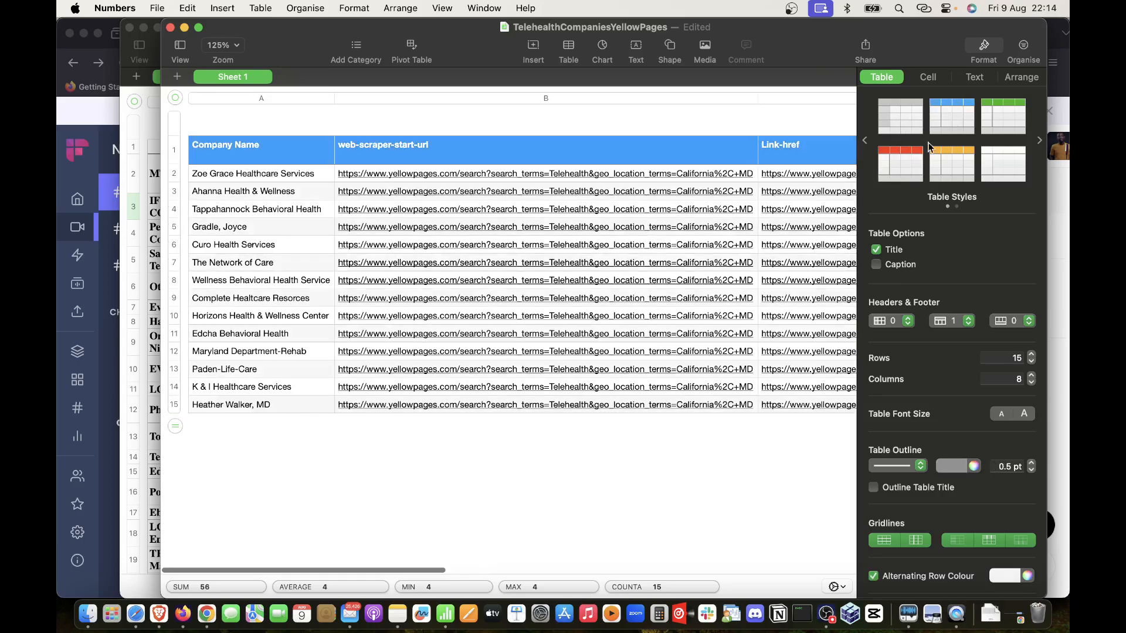
{"action": "left_click", "coordinate": [908, 166]}
{"action": "scroll", "coordinate": [355, 382], "scroll_direction": "down", "scroll_amount": 3}
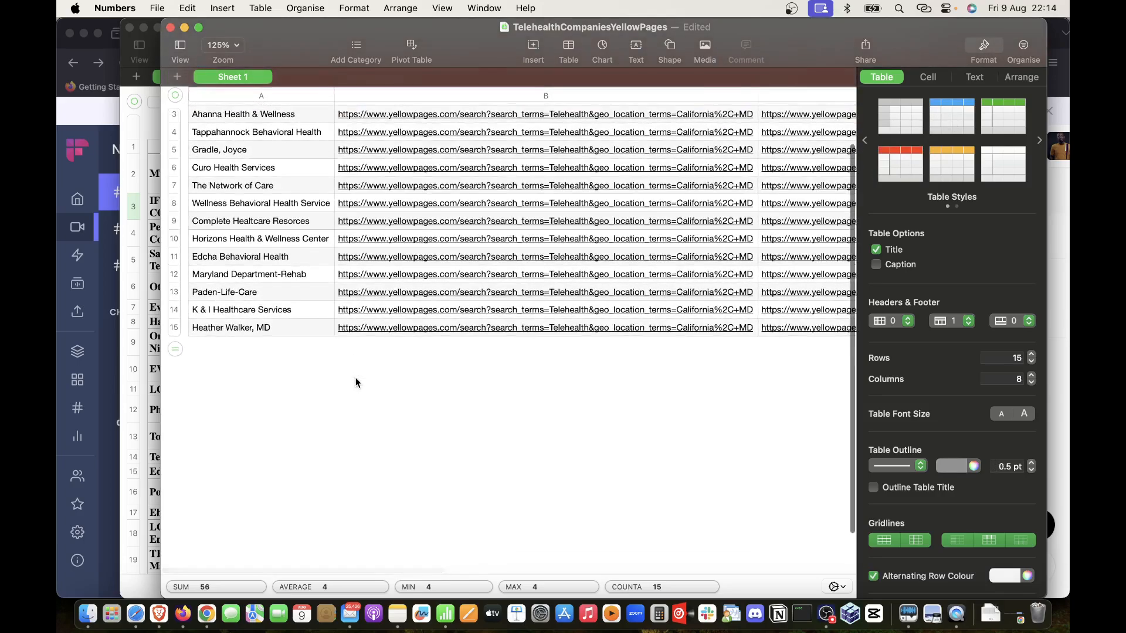
{"action": "scroll", "coordinate": [358, 377], "scroll_direction": "up", "scroll_amount": 3}
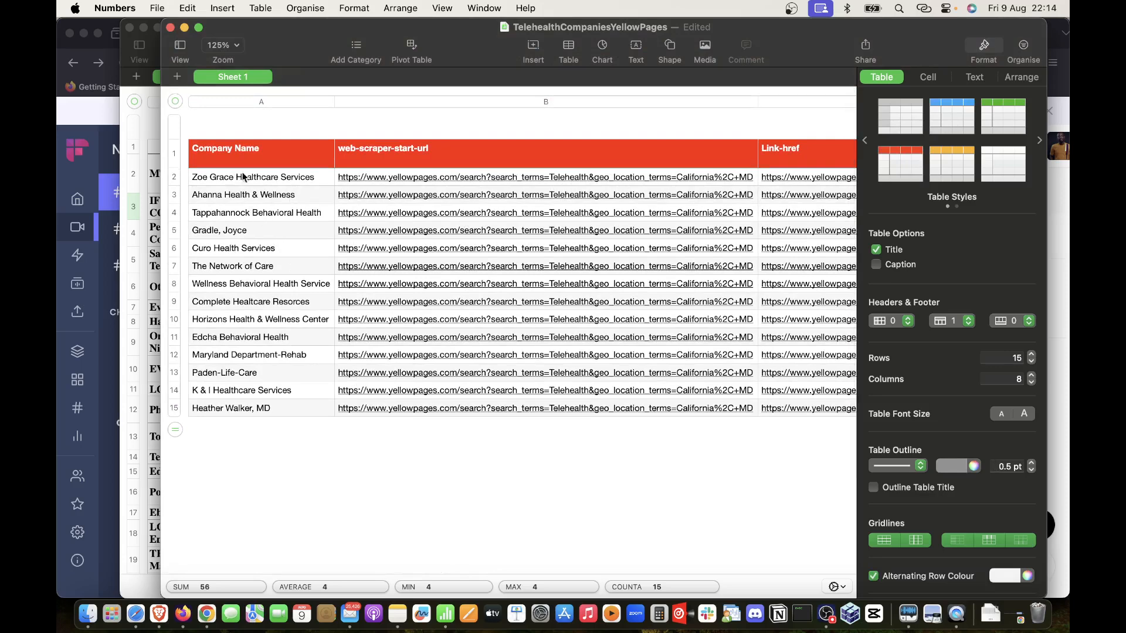
Step: Start saving the spreadsheet as "TeleHealth Companies California" with the Documents folder as its location
{"action": "key", "text": "super+s"}
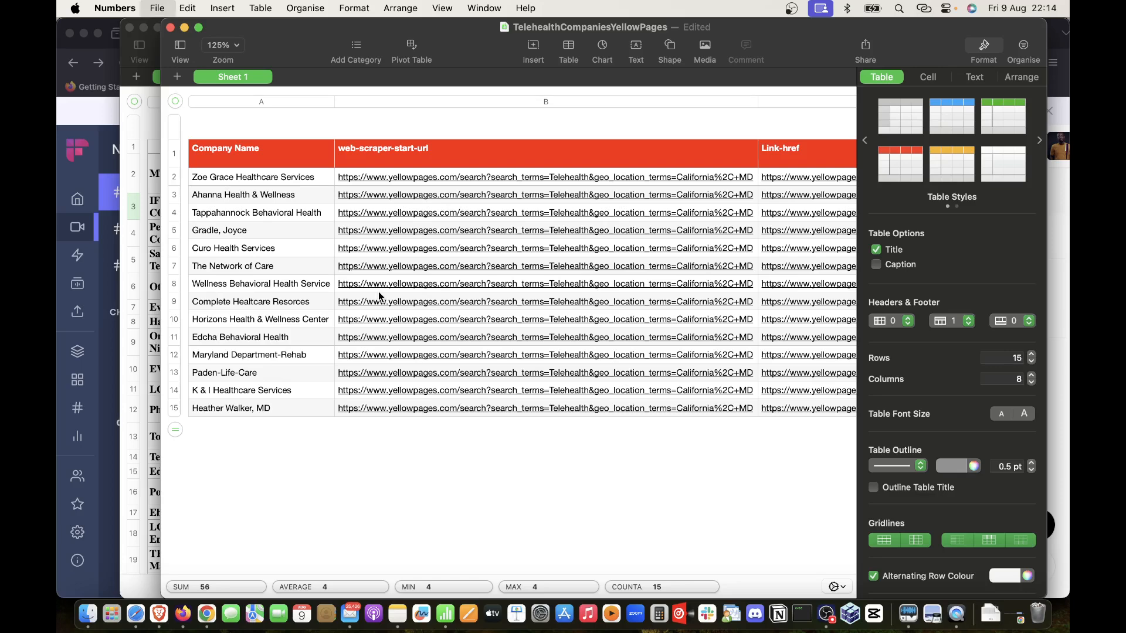
{"action": "type", "text": "TeleHeal"}
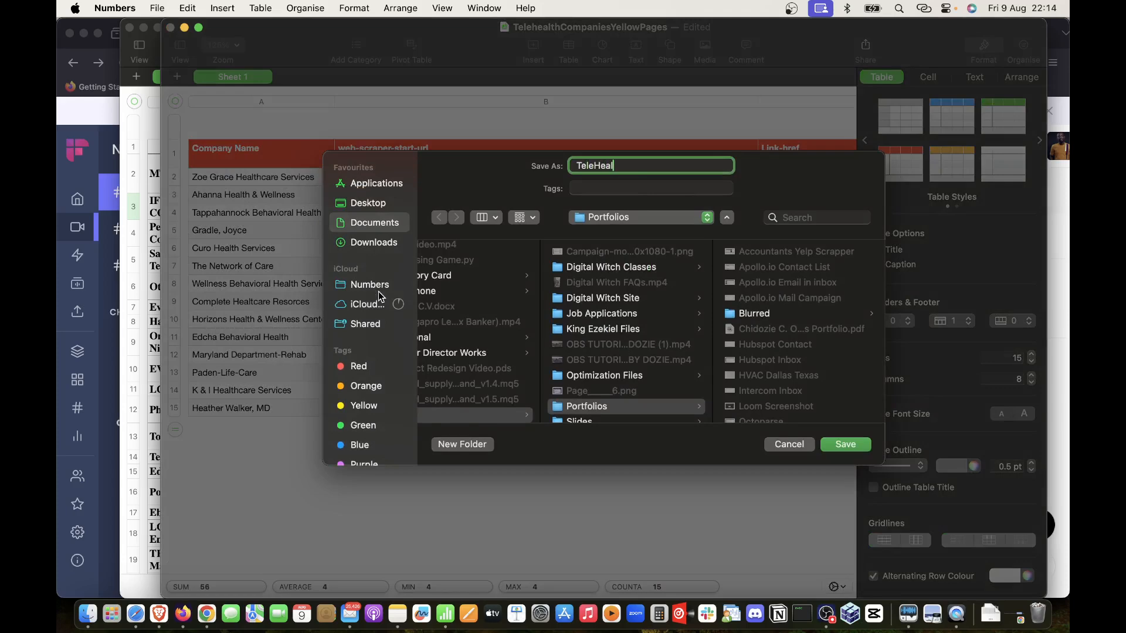
{"action": "type", "text": "th COmpan"}
{"action": "type", "text": "ies California"}
{"action": "left_click", "coordinate": [636, 167]}
{"action": "key", "text": "BackSpace"}
{"action": "type", "text": "o"}
{"action": "left_click", "coordinate": [377, 225]}
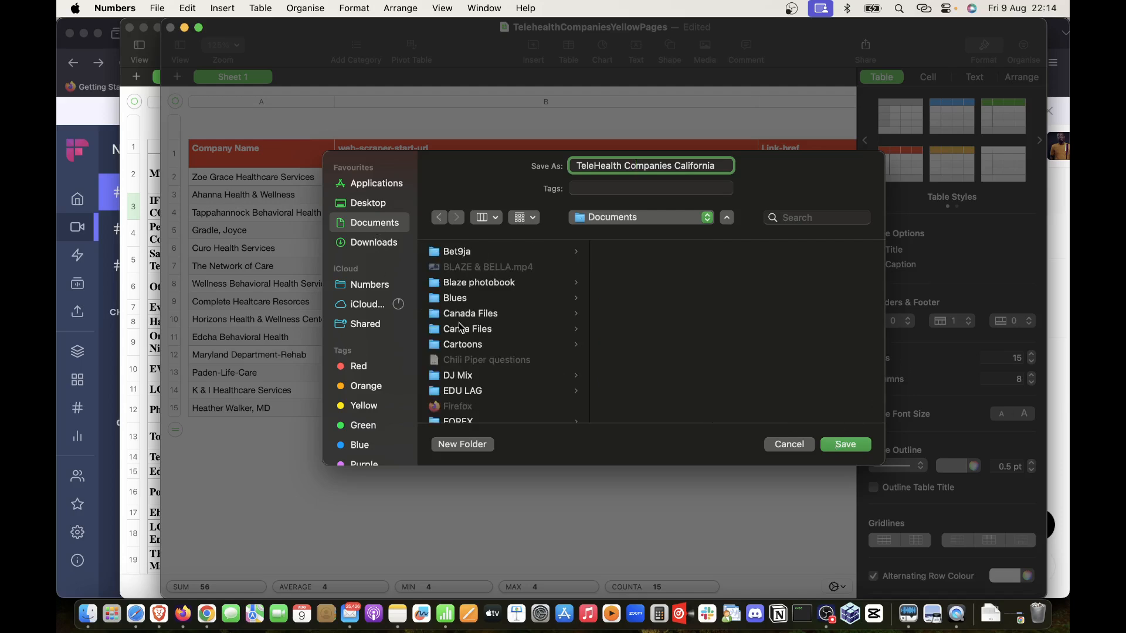
{"action": "scroll", "coordinate": [459, 345], "scroll_direction": "down", "scroll_amount": 3}
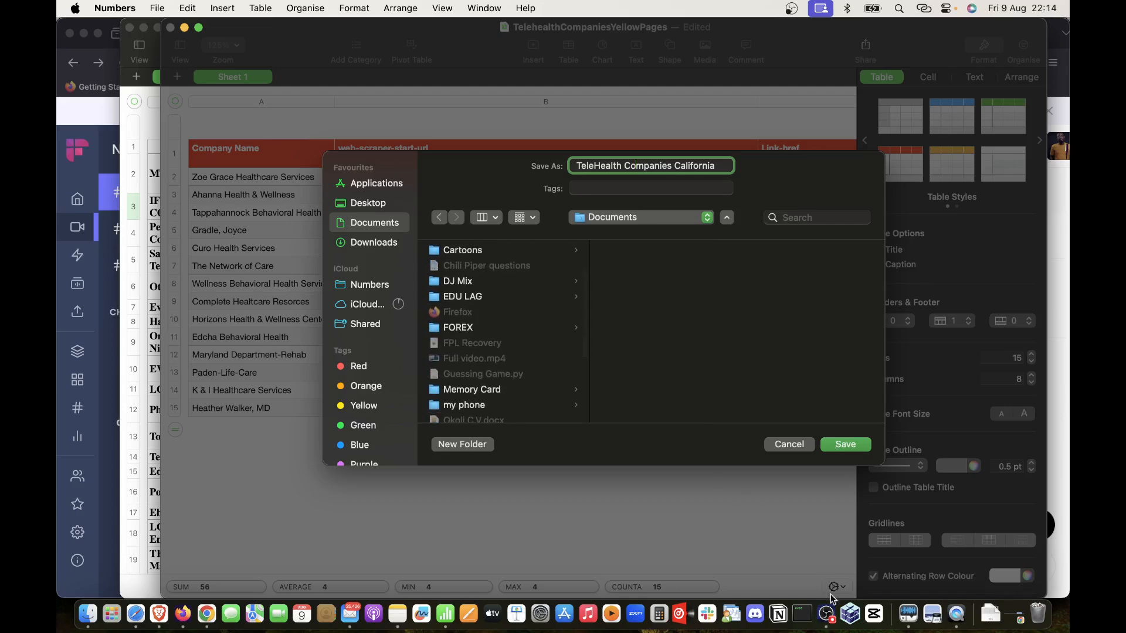